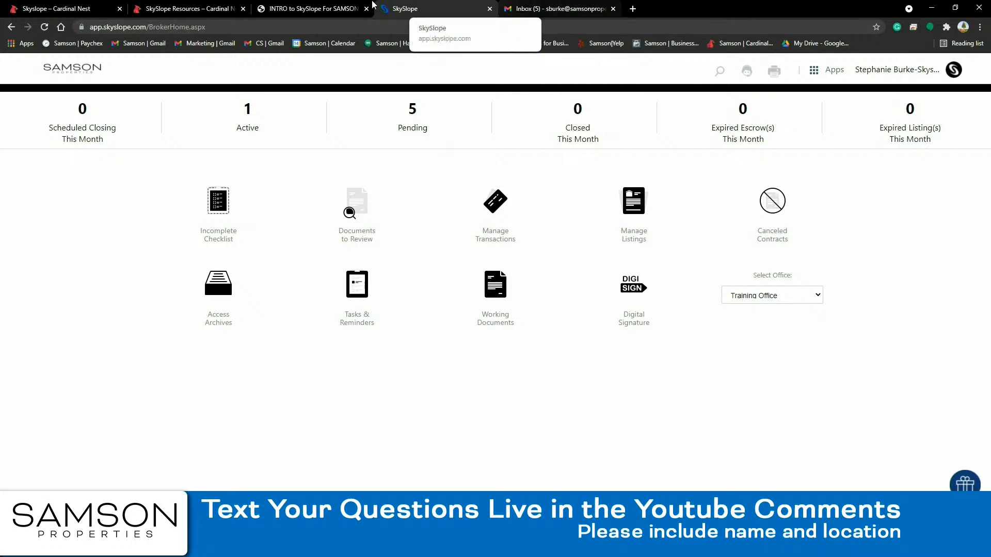
left_click(200, 11)
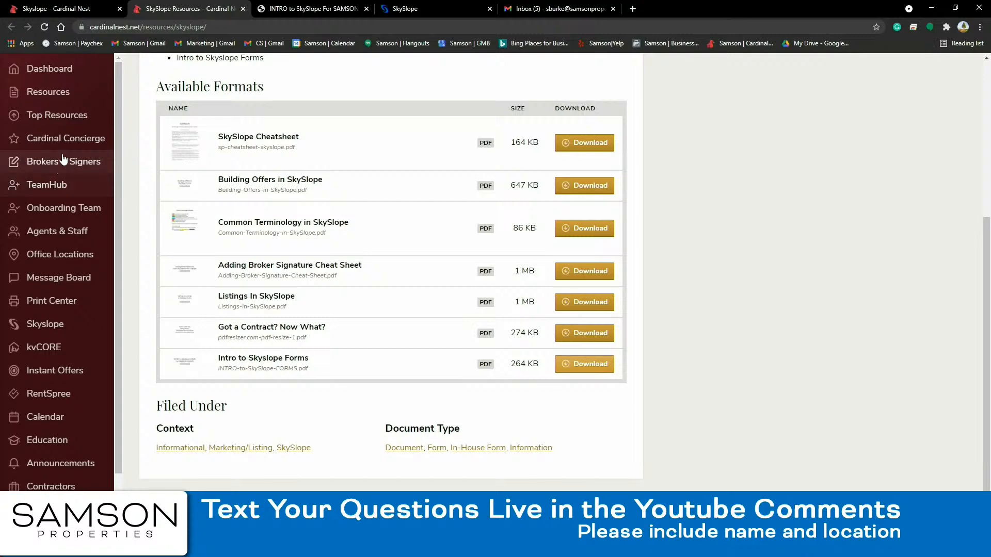
left_click(47, 325)
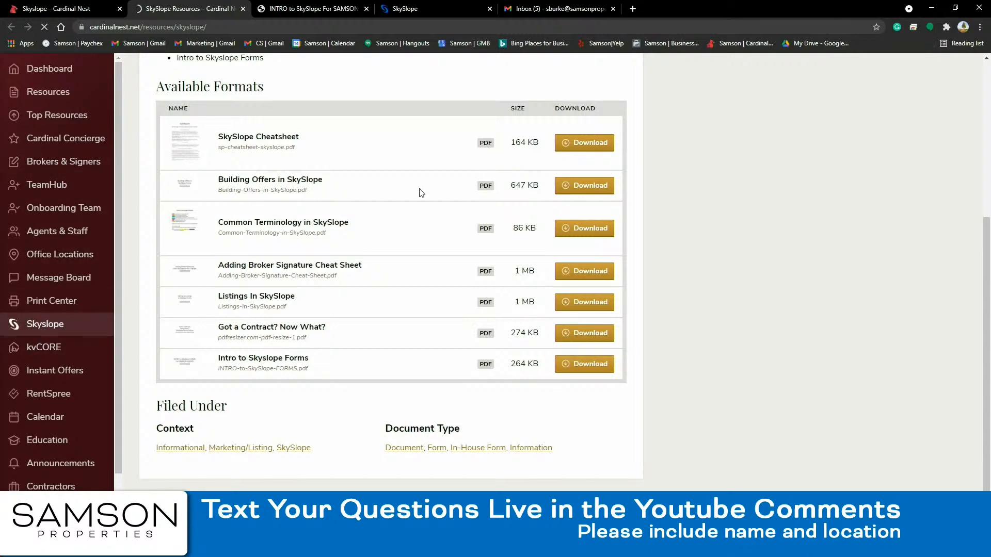
scroll(313, 219, "down", 20)
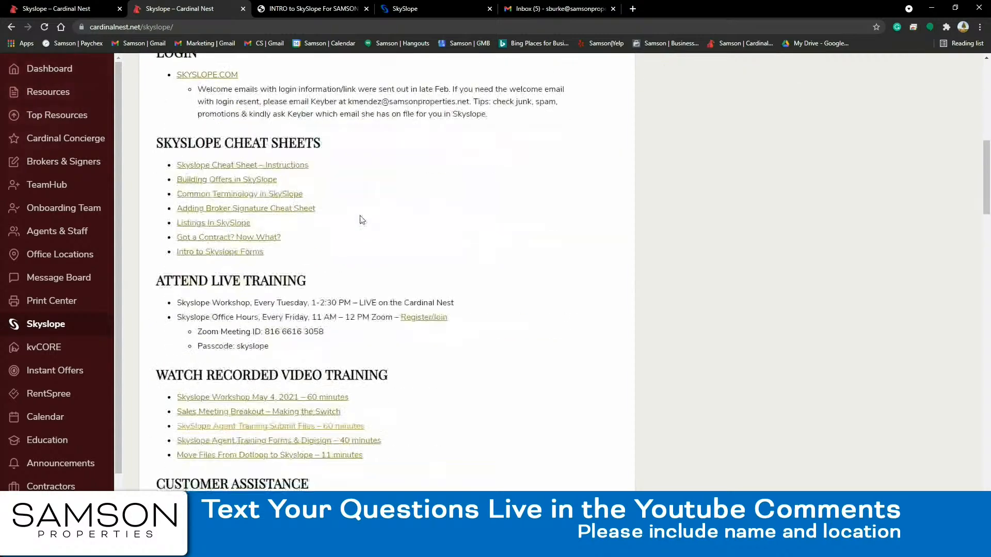
scroll(360, 221, "down", 11)
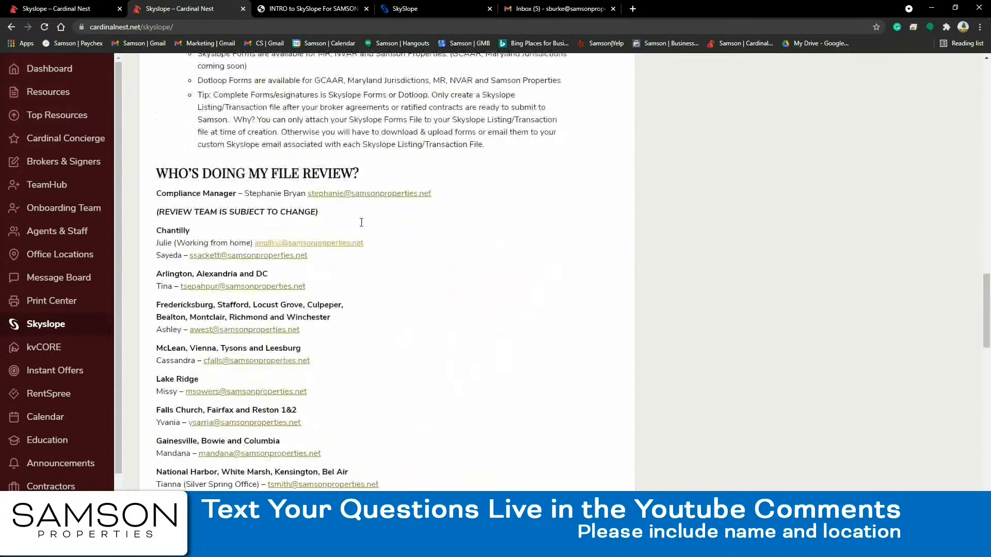
left_click_drag(166, 173, 474, 467)
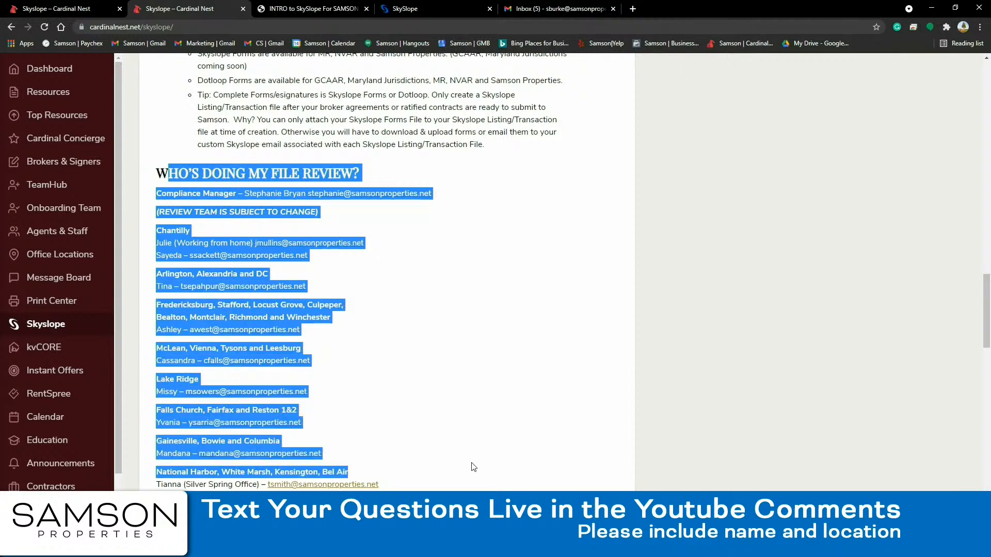
left_click(524, 364)
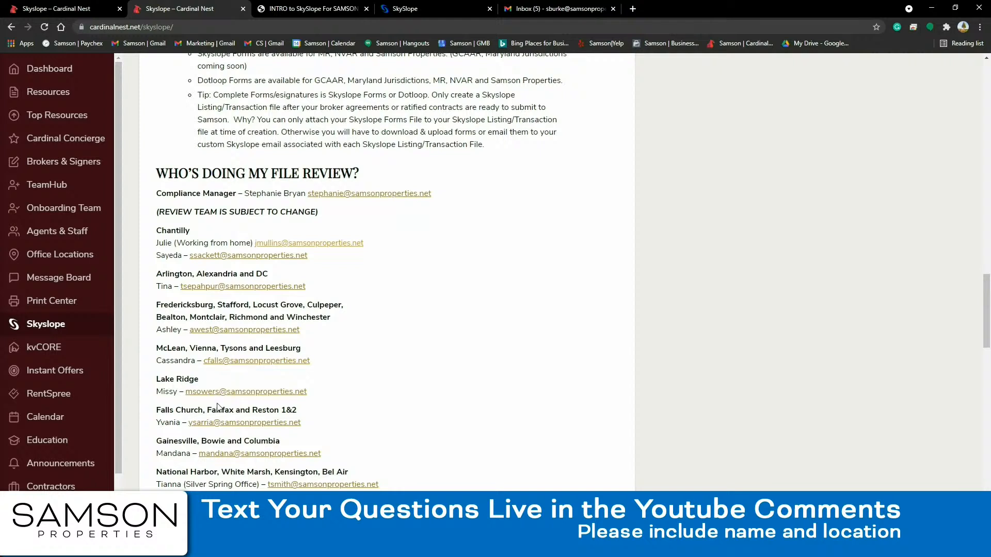
scroll(463, 370, "up", 1)
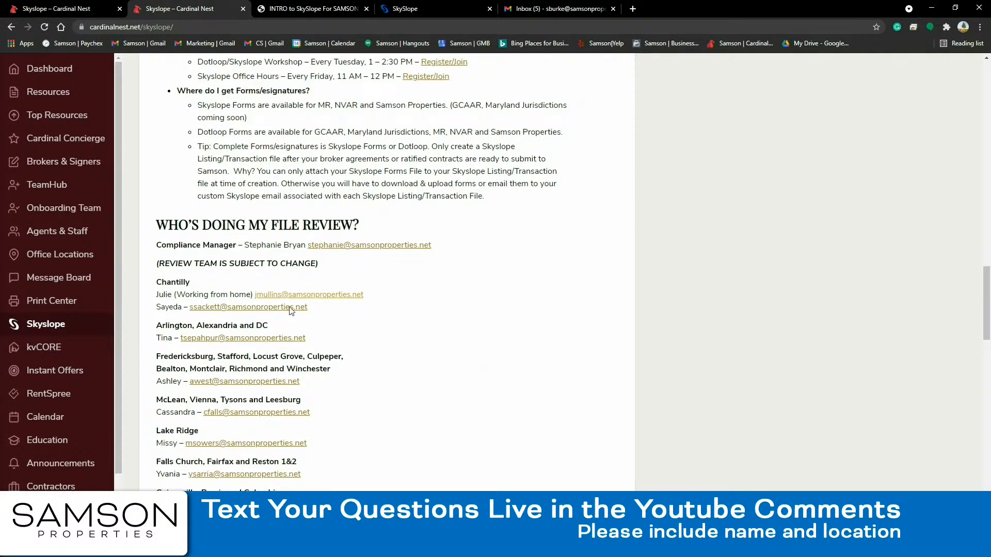
scroll(419, 332, "up", 1)
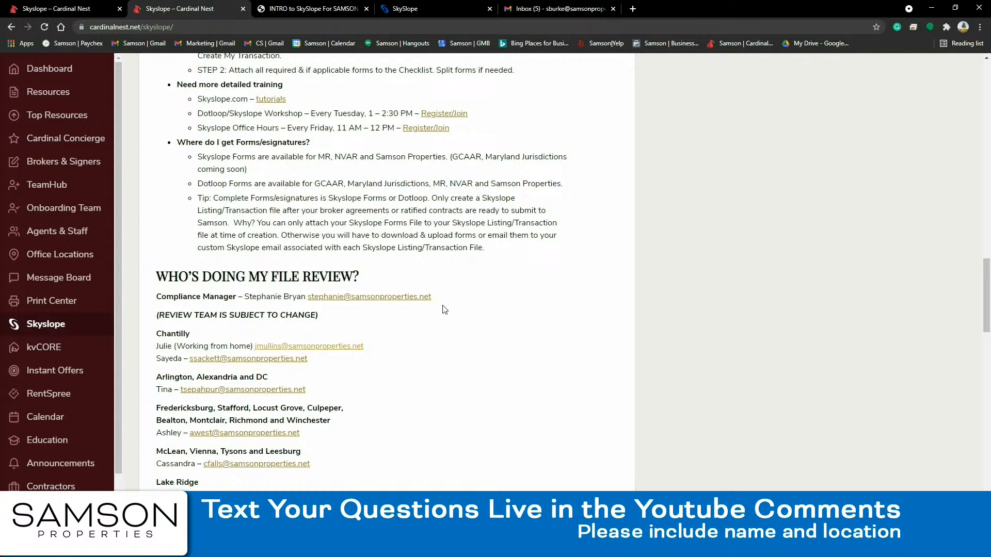
scroll(445, 309, "up", 4)
left_click(419, 9)
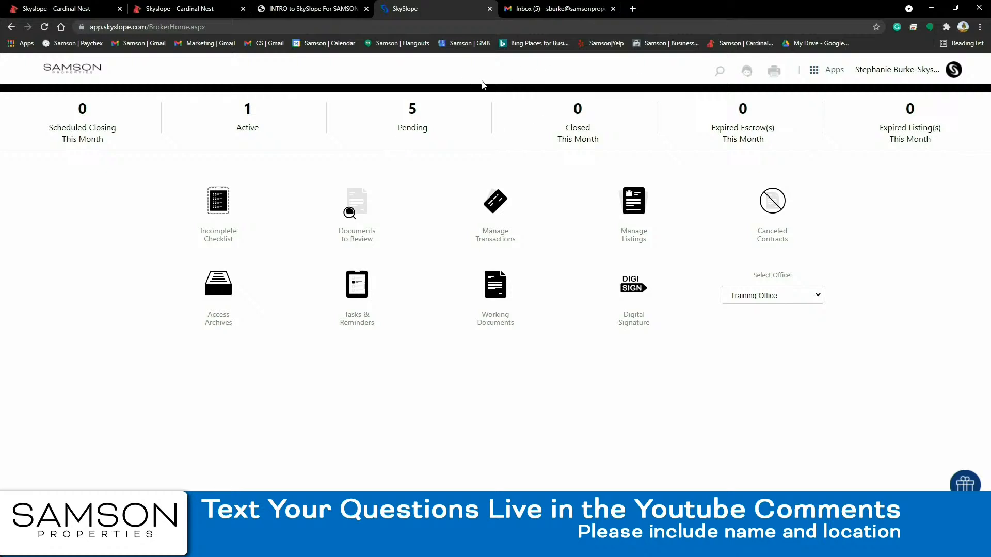
- Launch SkySlope Forms from the Apps menu, then return to the Cardinal Nest Skyslope page
left_click(816, 75)
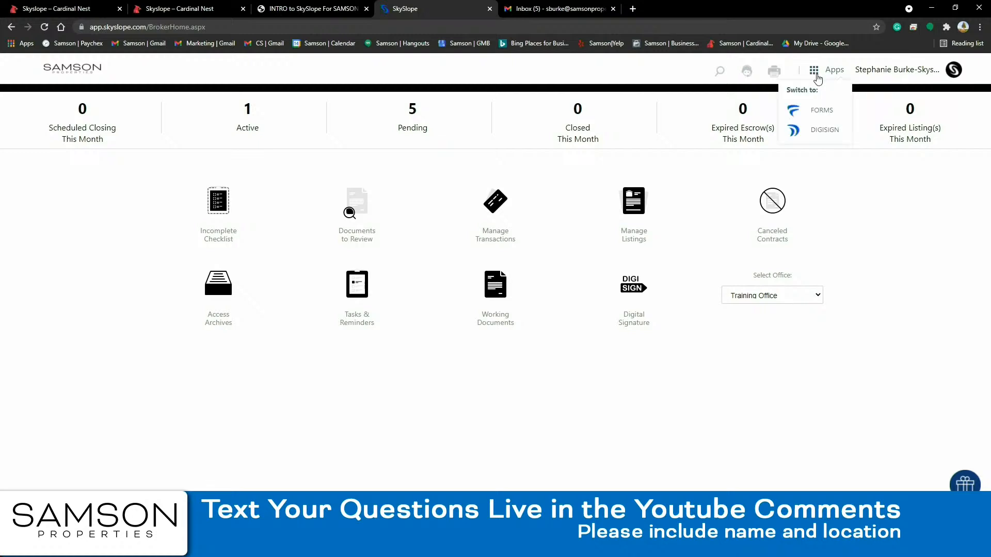
left_click(823, 111)
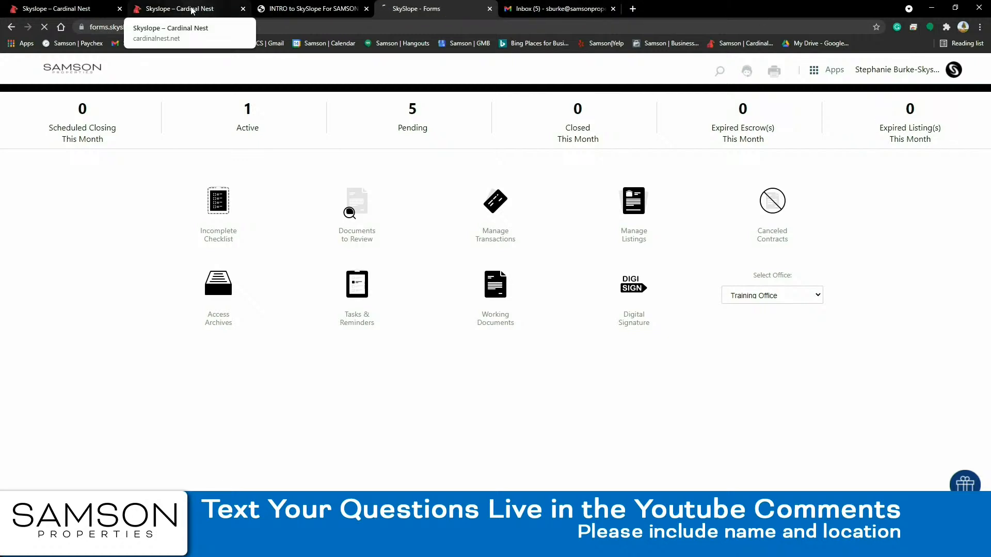
left_click(87, 10)
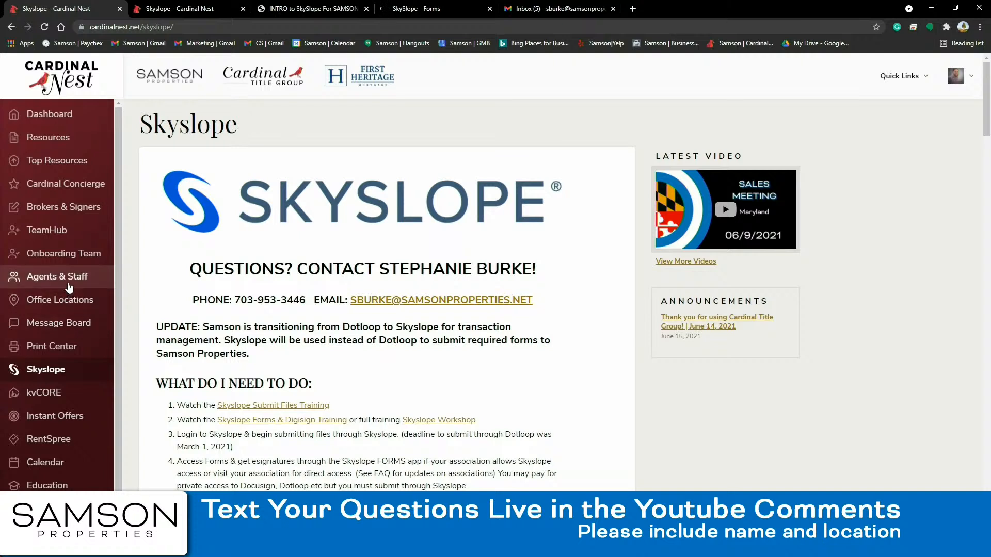
- Under Brokers & Signers, open The Broker Cheat Sheet and download its 193 KB PDF
left_click(65, 208)
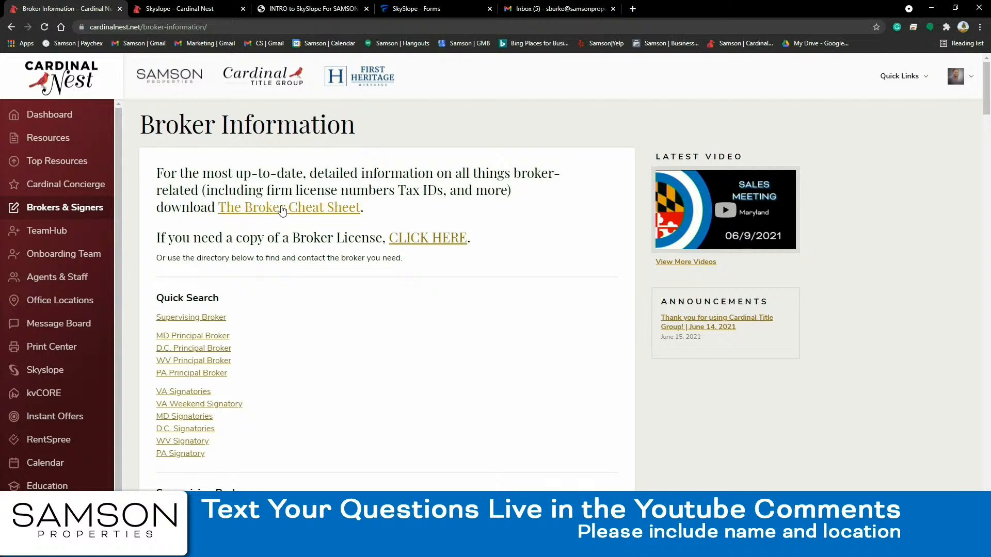
left_click(287, 209)
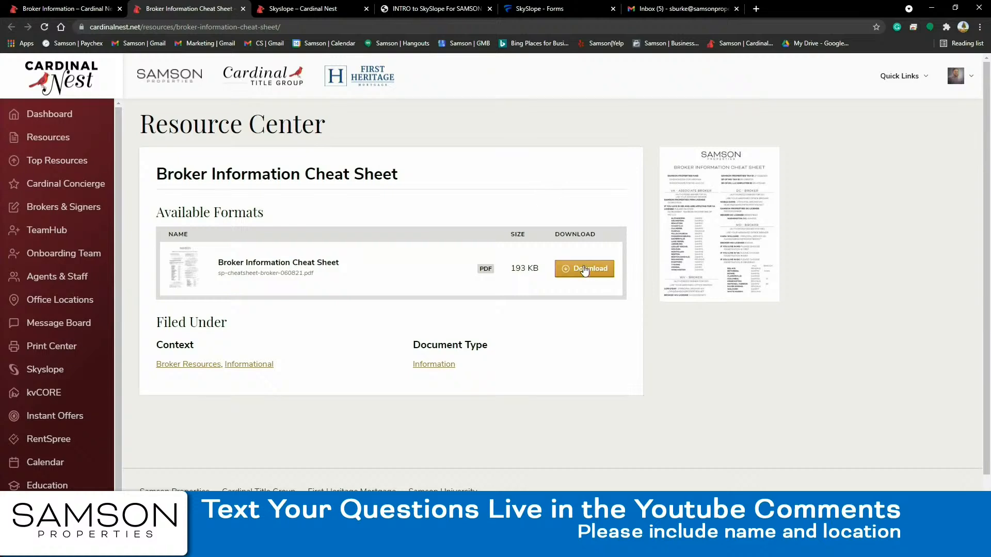
left_click(585, 269)
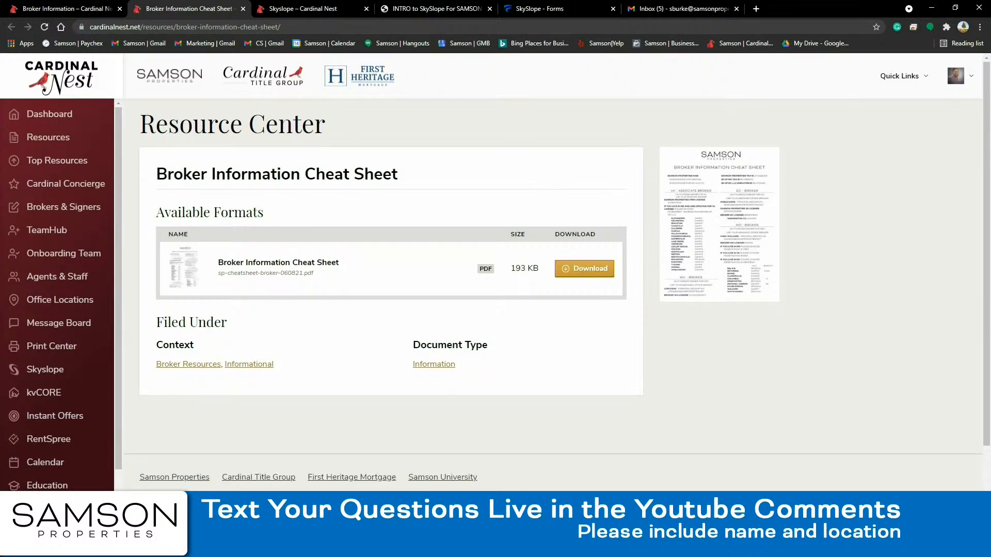
- Scroll the cheat sheet PDF to page 2's Broker Signatures, then return to the resource page
scroll(532, 212, "down", 8)
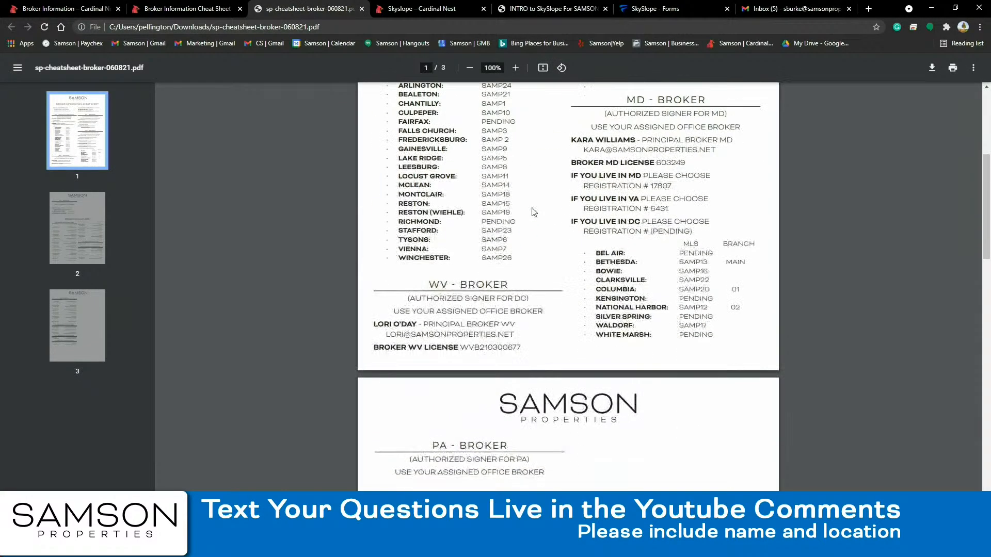
scroll(527, 213, "down", 5)
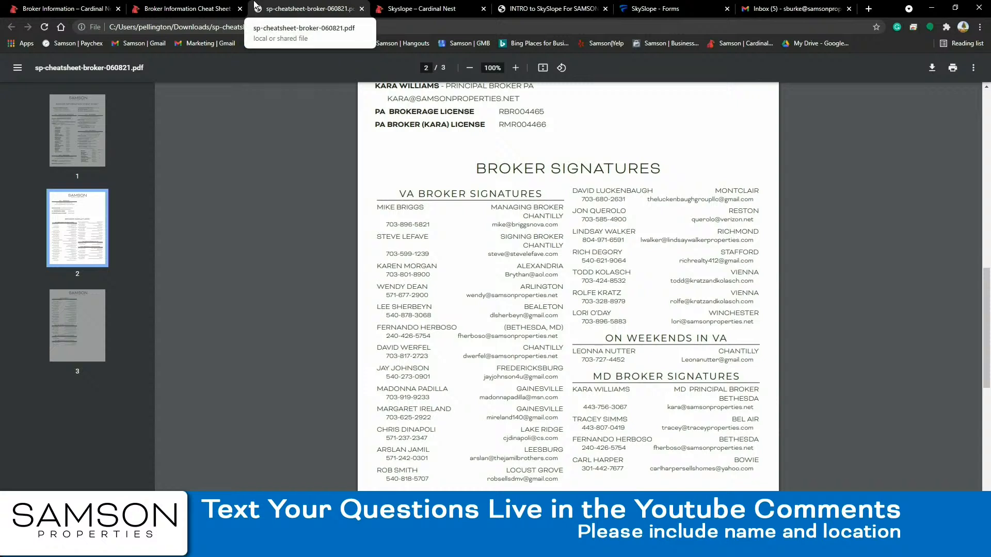
left_click(178, 11)
- Go from the SkySlope Forms tab through the main SkySlope dashboard back to the Forms Files list
left_click(651, 10)
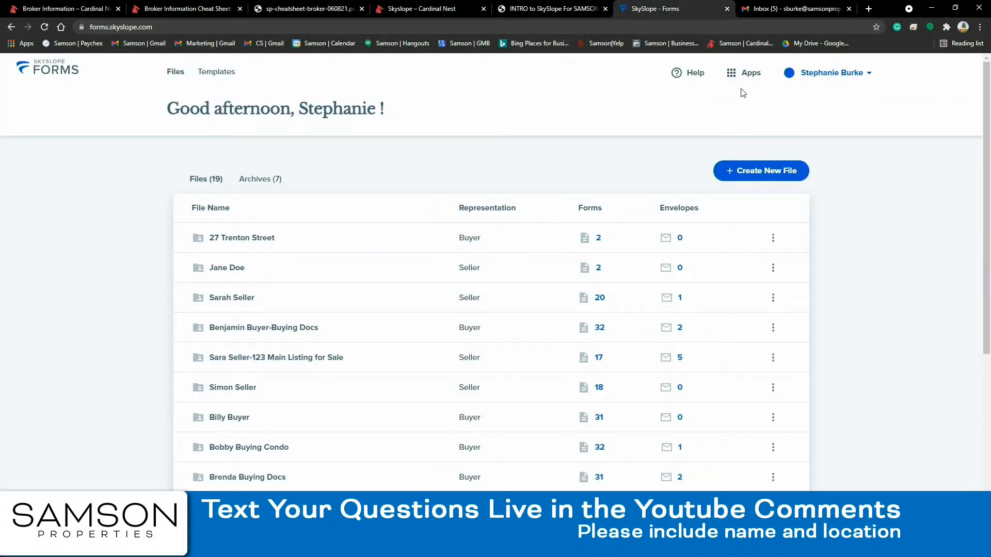
left_click(748, 73)
left_click(671, 112)
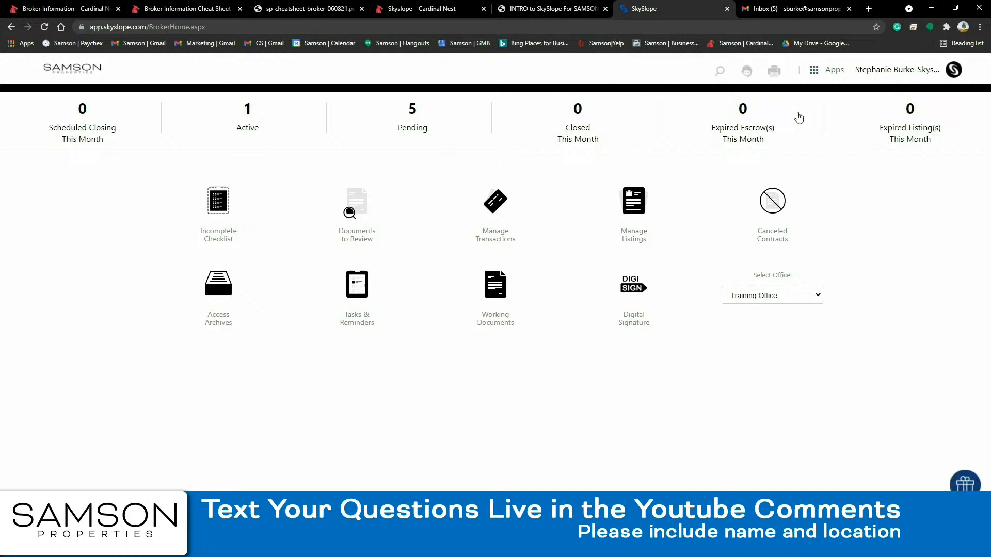
left_click(815, 76)
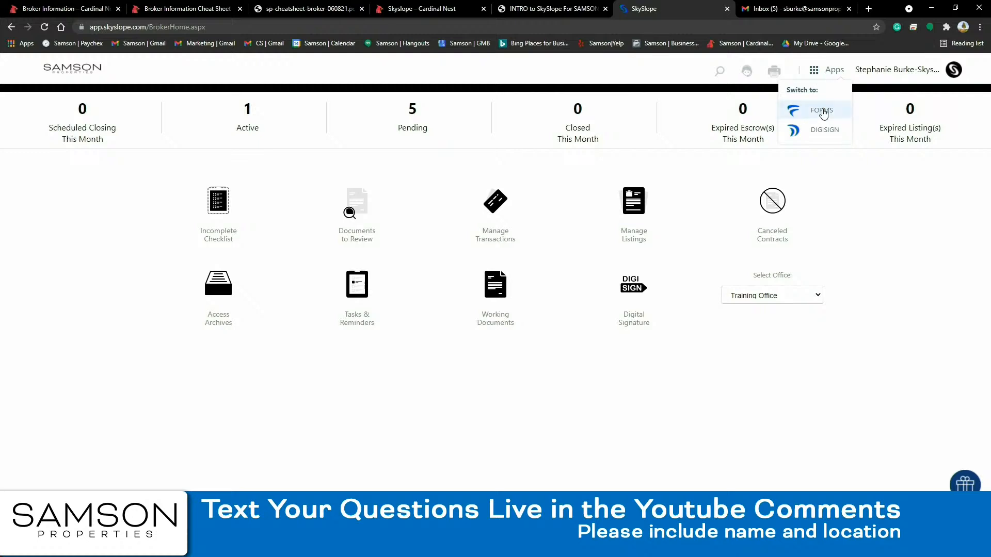
left_click(822, 107)
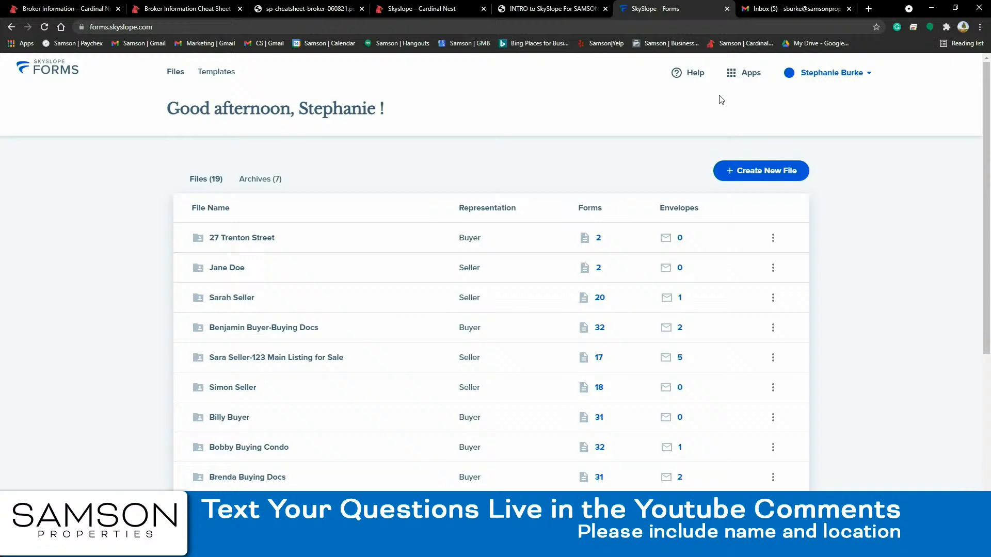
left_click(740, 79)
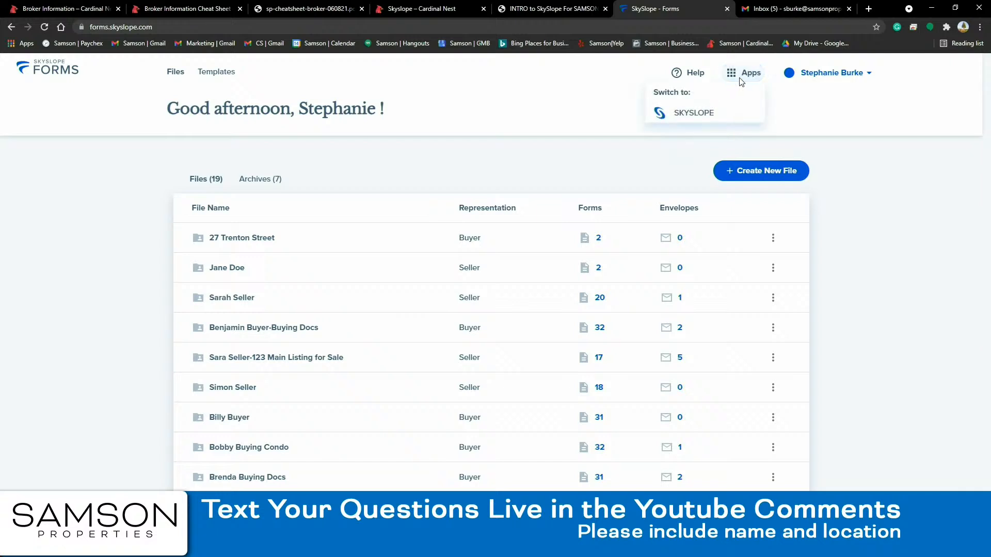
- Open Associations from the account menu and browse the available associations dropdown list
left_click(835, 76)
left_click(835, 74)
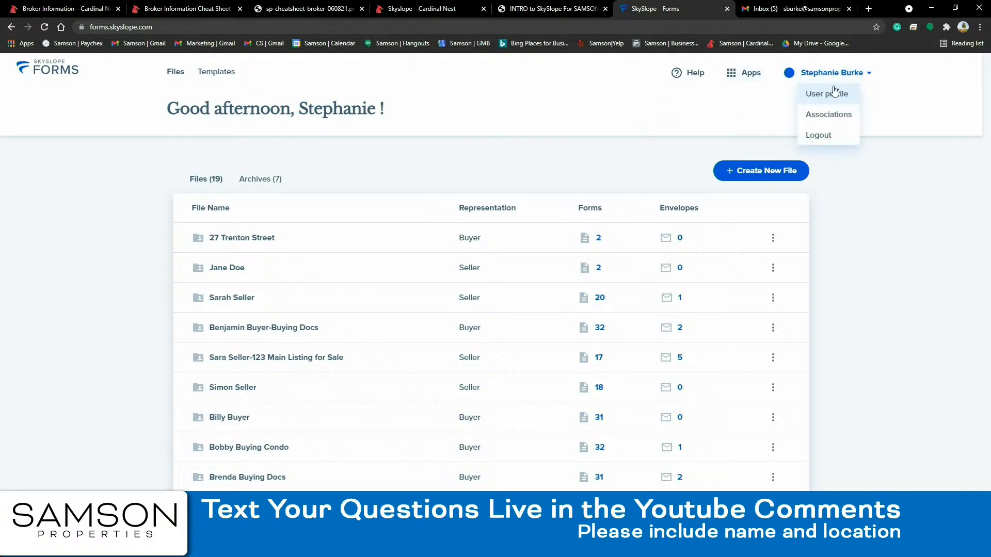
left_click(834, 121)
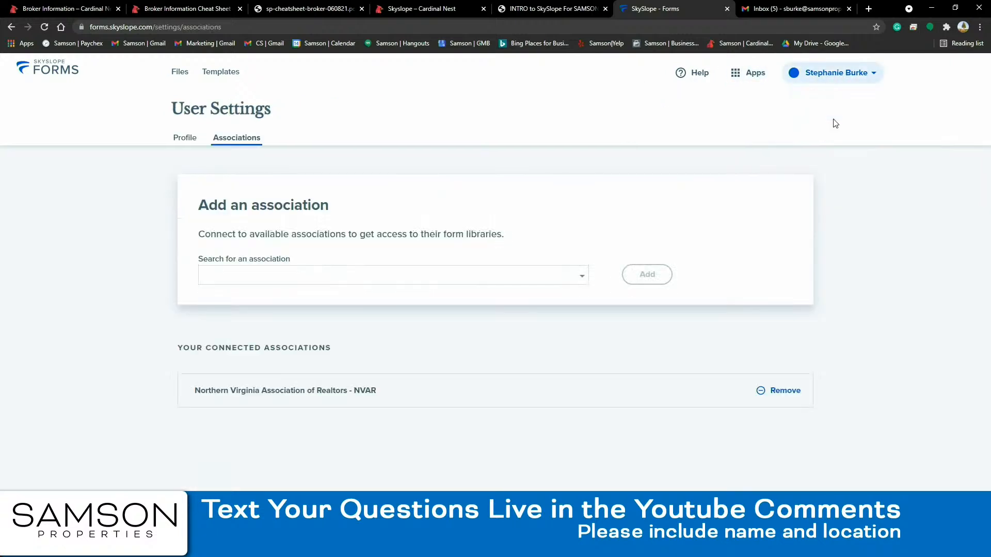
left_click(582, 278)
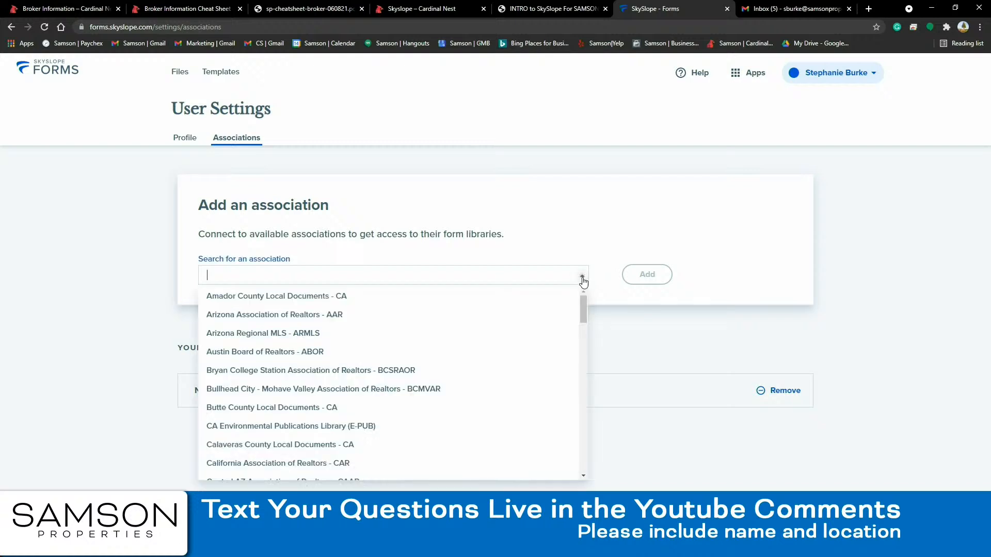
scroll(385, 384, "down", 5)
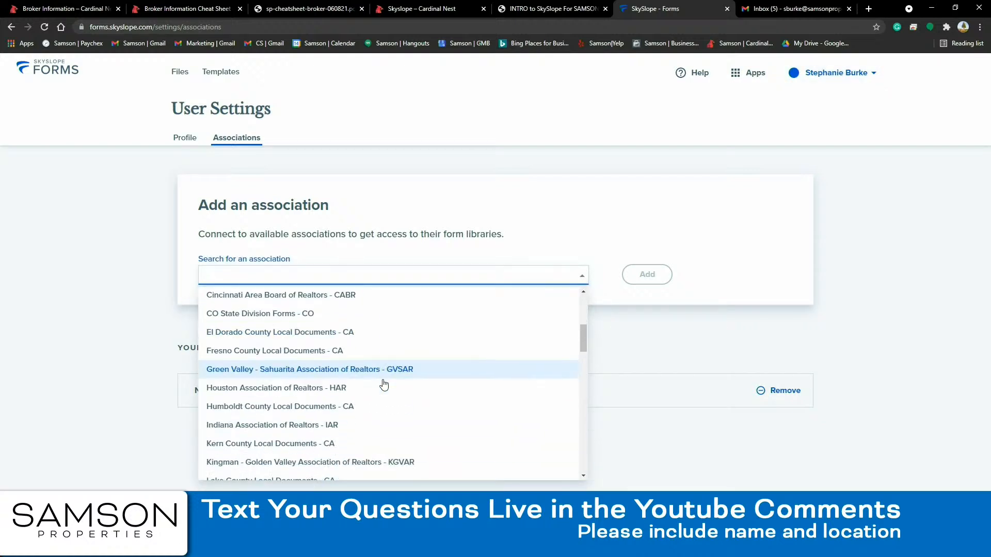
scroll(385, 384, "down", 10)
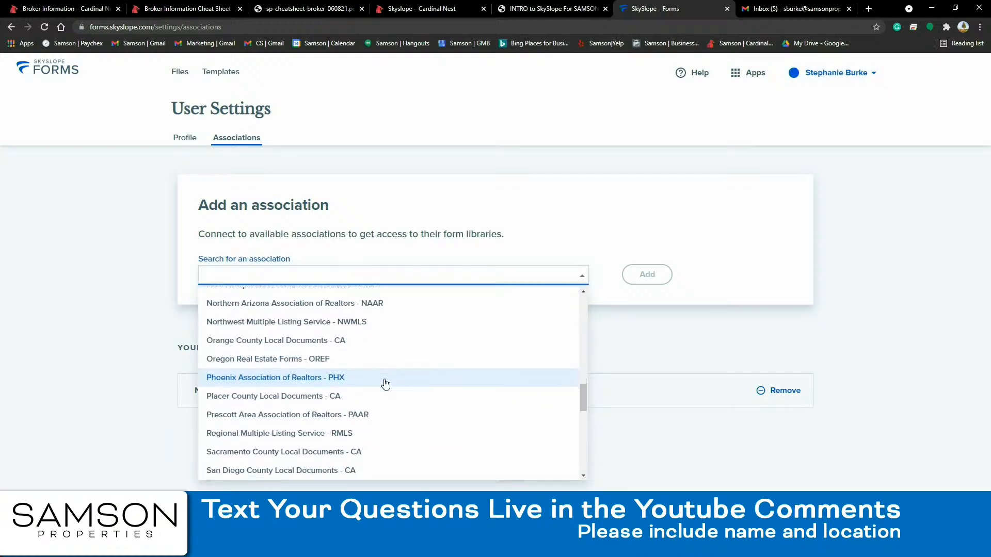
scroll(384, 382, "down", 6)
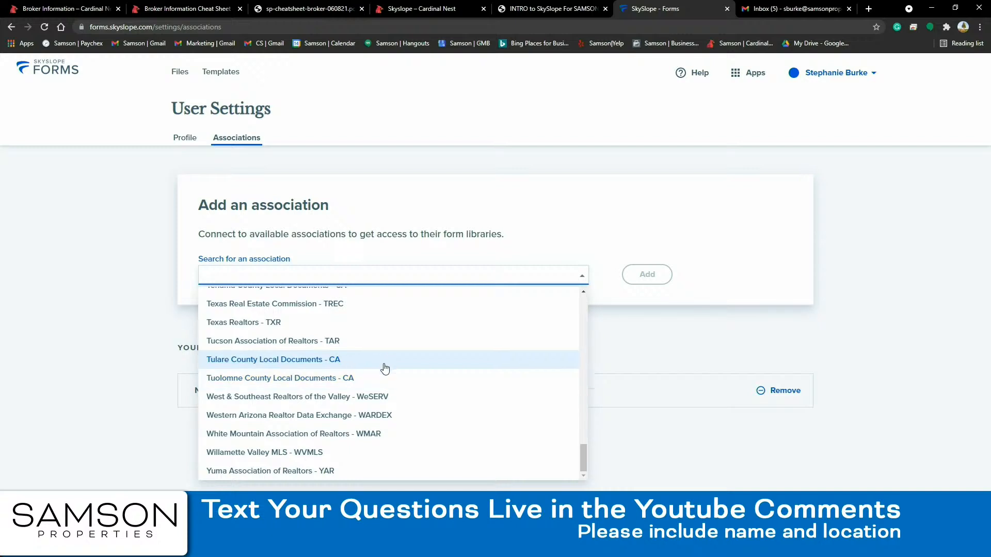
scroll(384, 367, "up", 7)
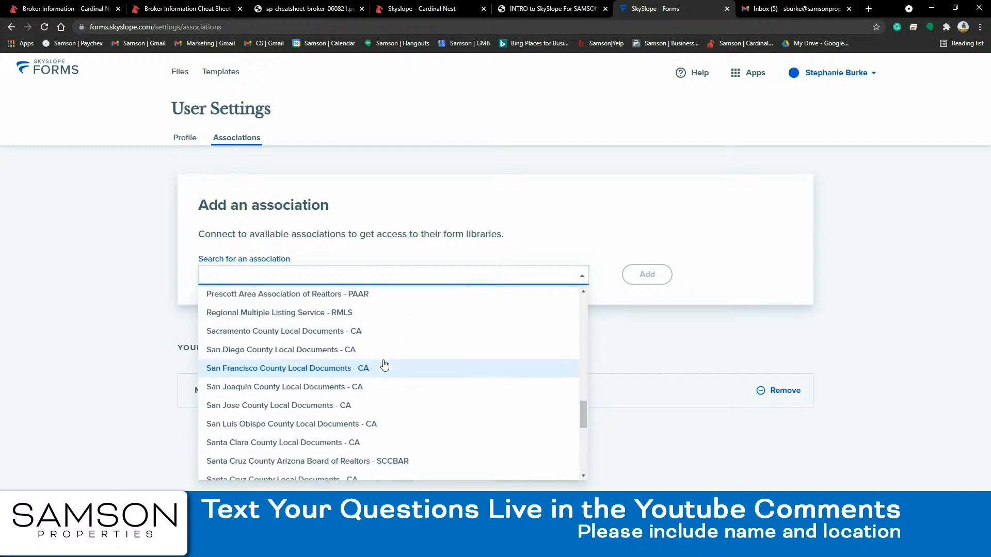
scroll(384, 365, "up", 3)
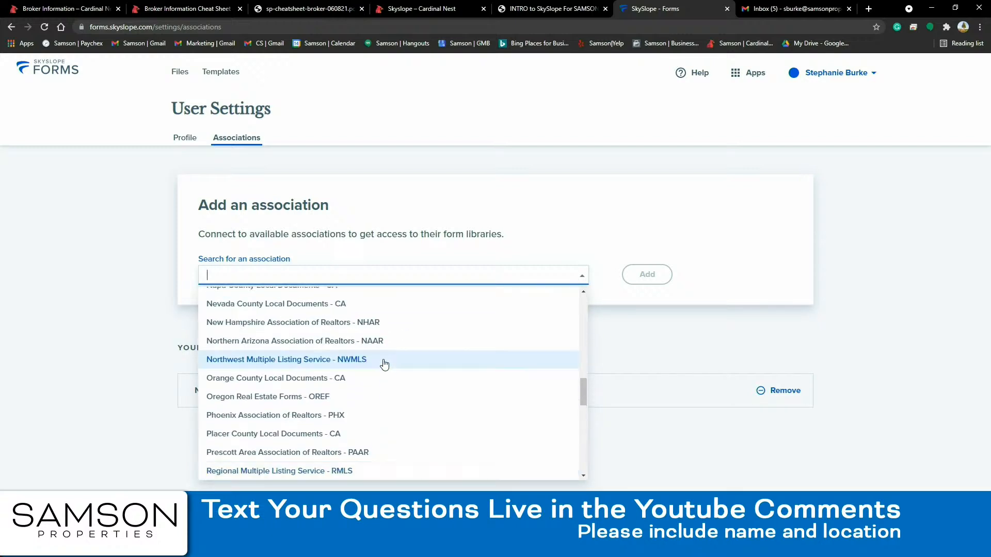
scroll(384, 364, "up", 5)
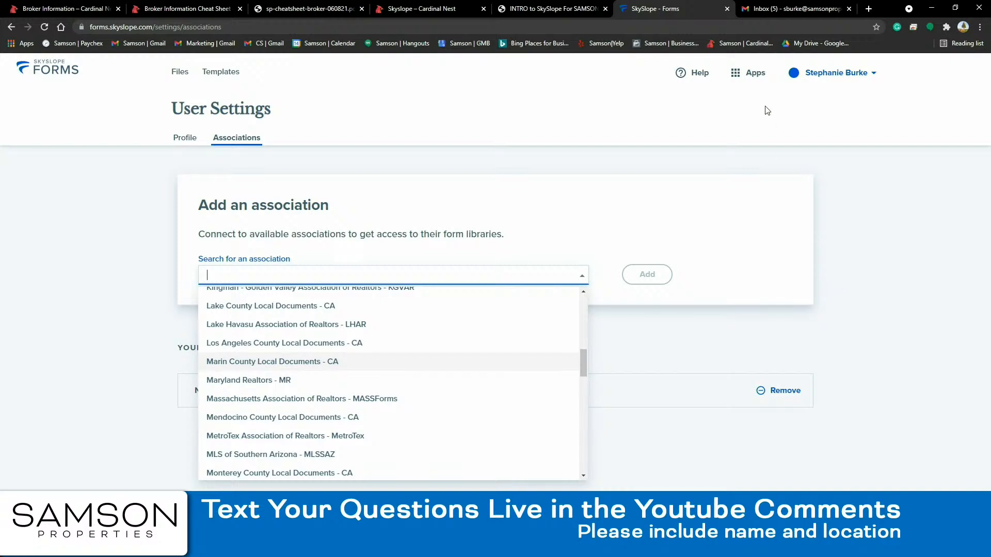
left_click(742, 82)
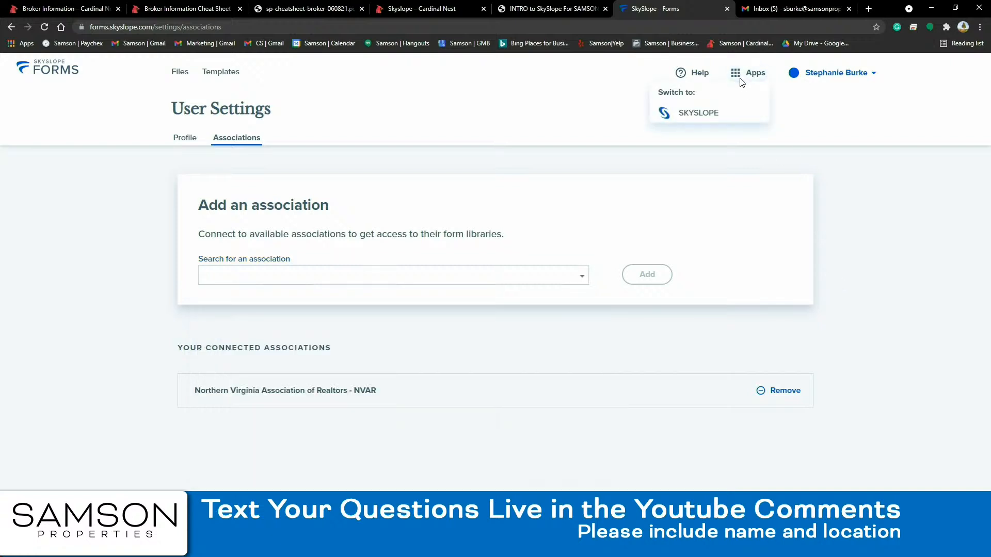
- Use the SkySlope FORMS logo to return to the Files dashboard with 19 active files
left_click(54, 75)
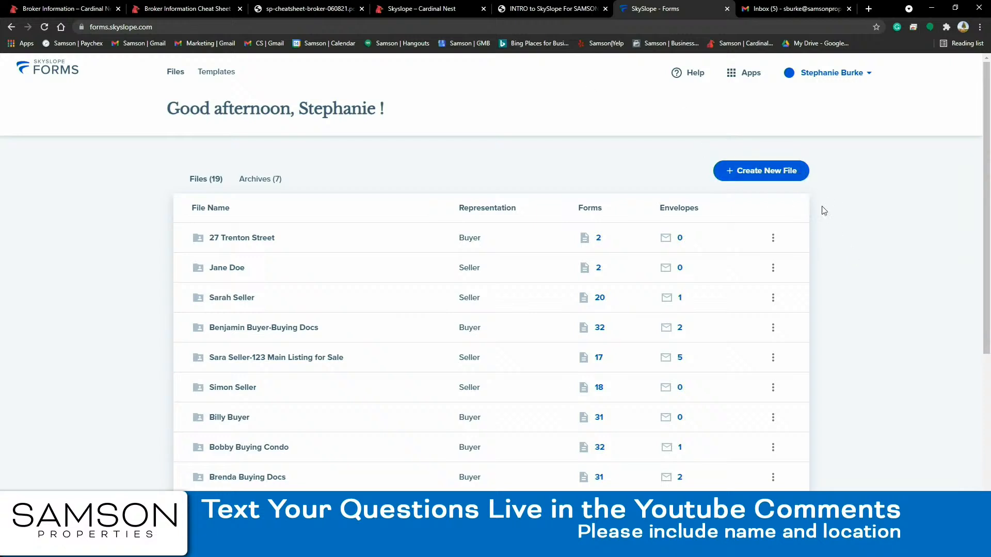
left_click(767, 176)
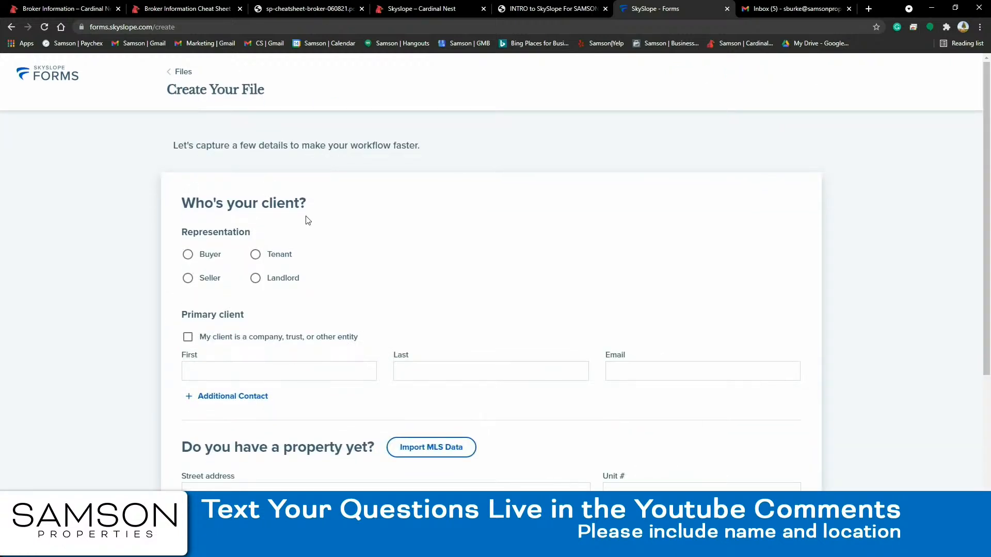
left_click(255, 256)
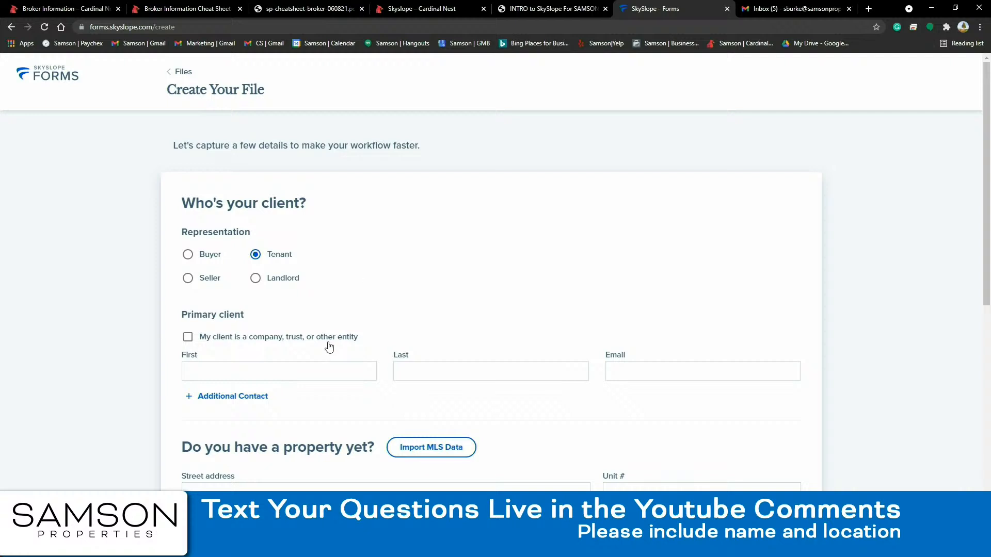
left_click(308, 365)
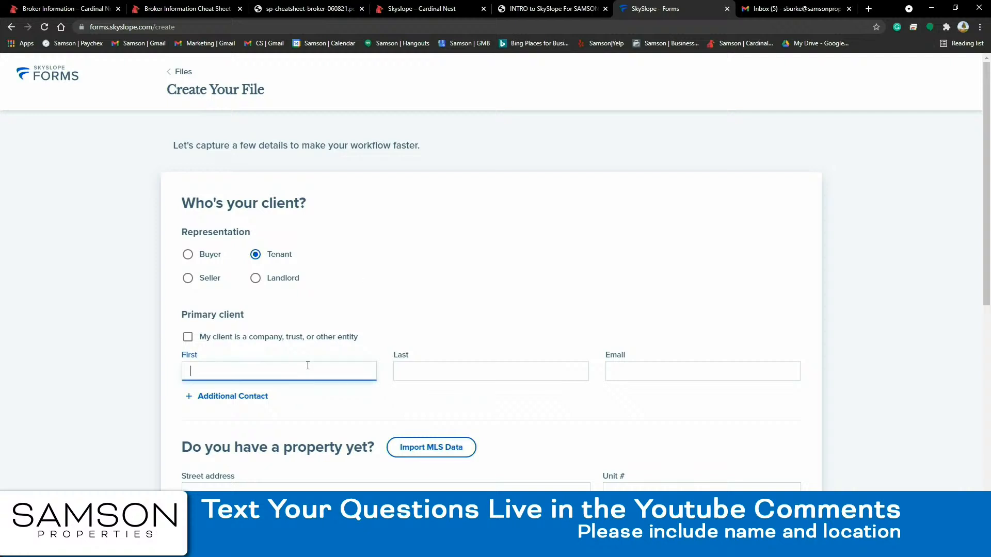
type("Tina")
left_click(182, 72)
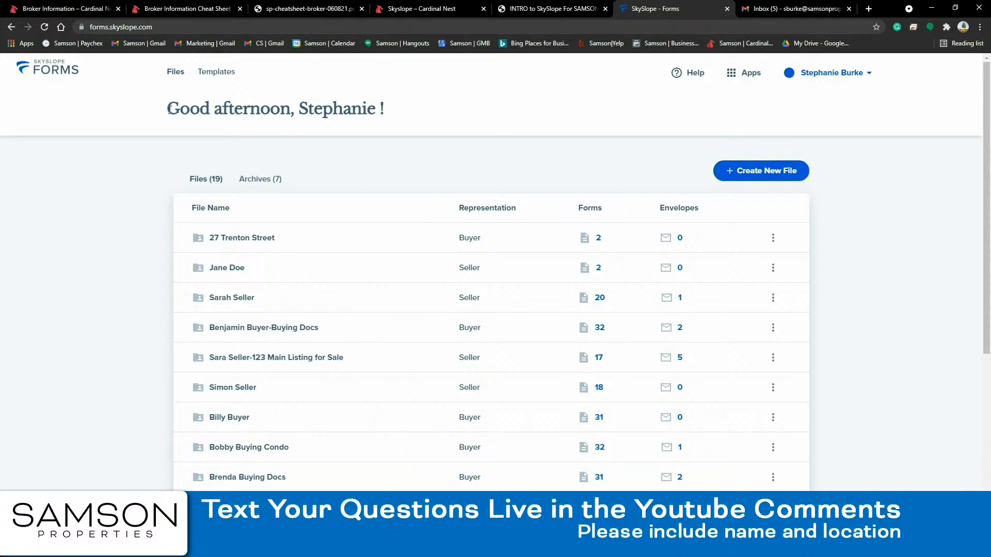
- Start a new file and set its representation to Tenant
left_click_drag(165, 115, 456, 148)
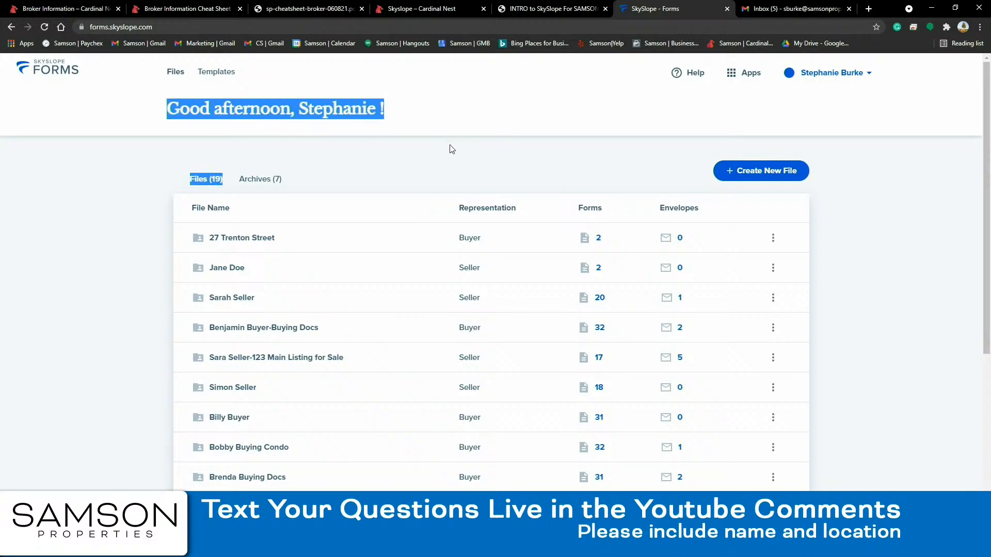
left_click(748, 212)
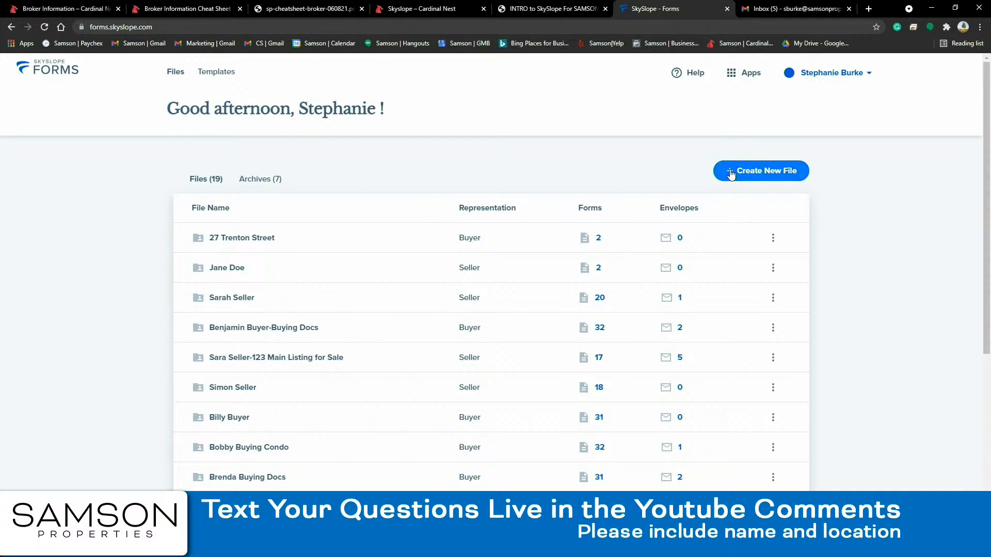
left_click(749, 175)
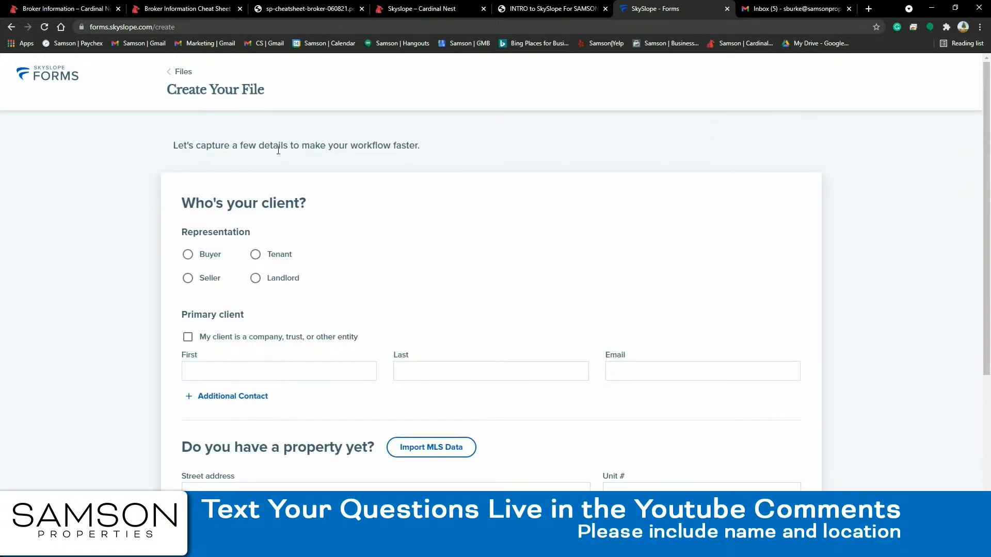
left_click(256, 256)
- Enter the primary client's first name, last name and e-mail address
scroll(310, 247, "down", 2)
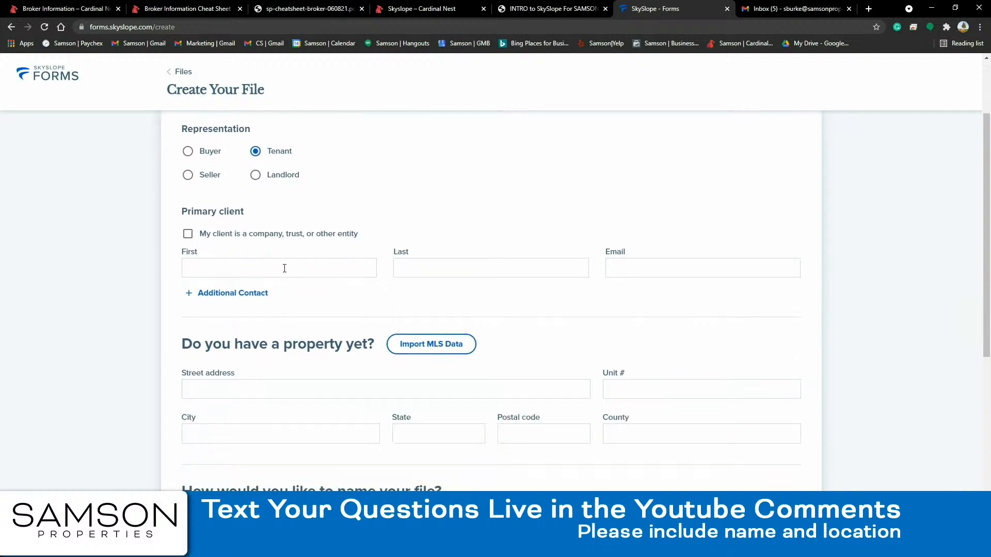
left_click(281, 271)
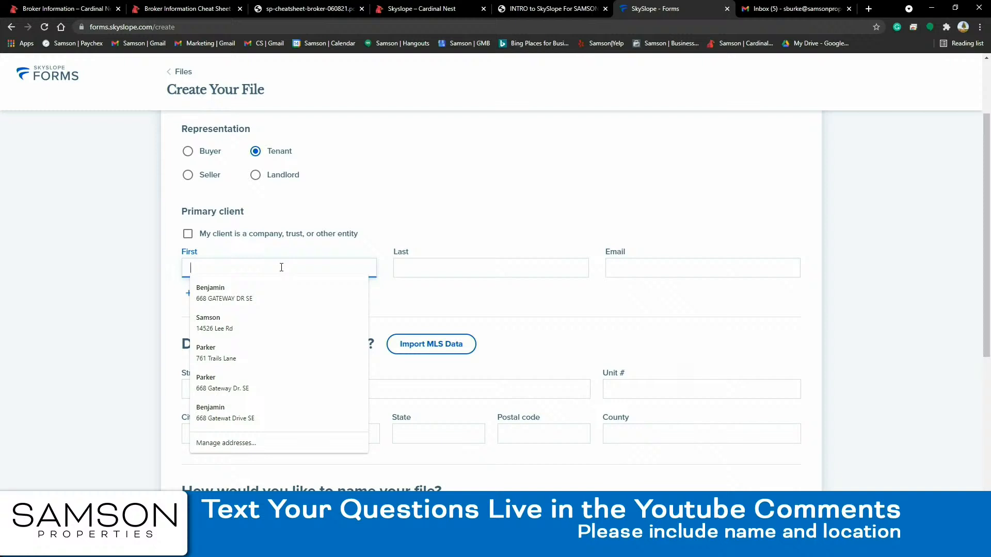
type("Tina")
key("Tab")
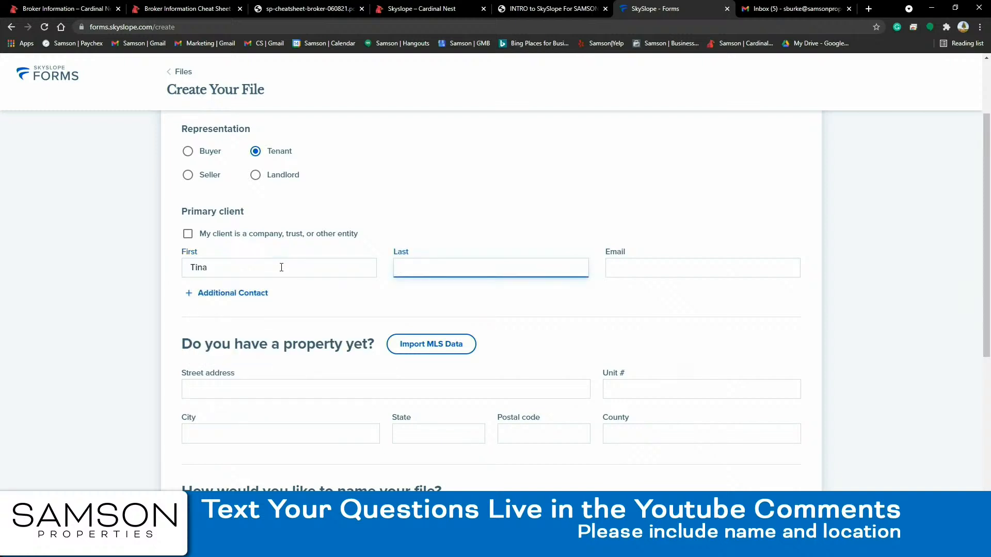
type("Tenant")
key("Tab")
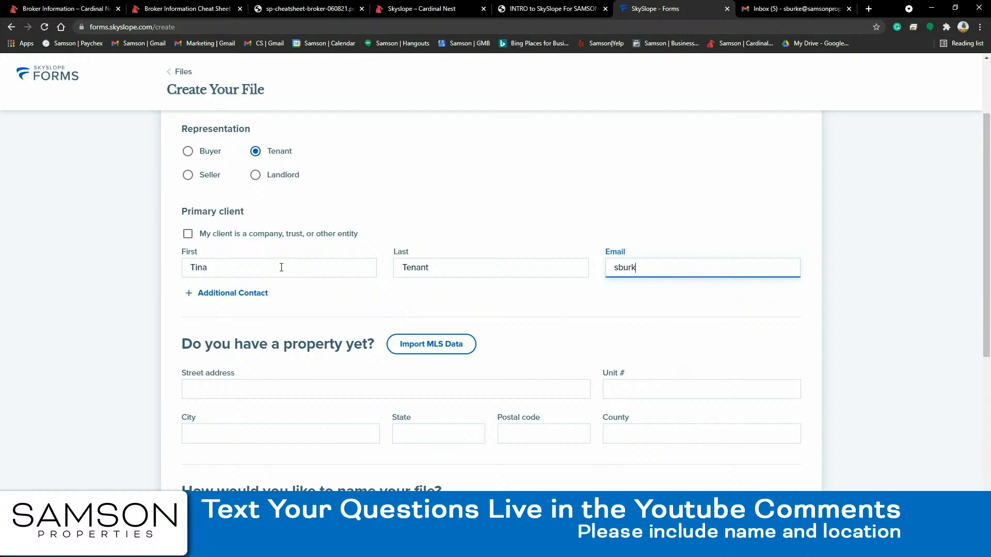
left_click(463, 198)
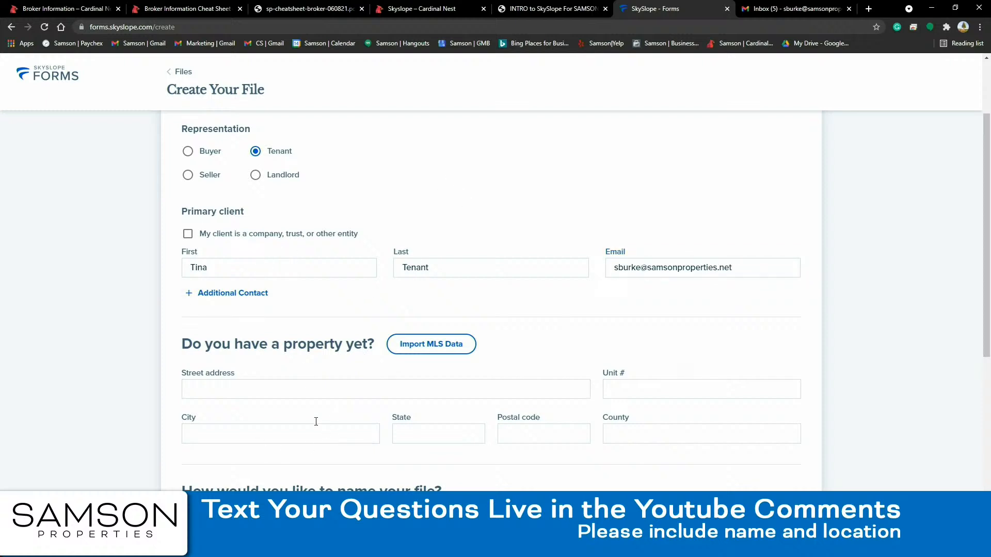
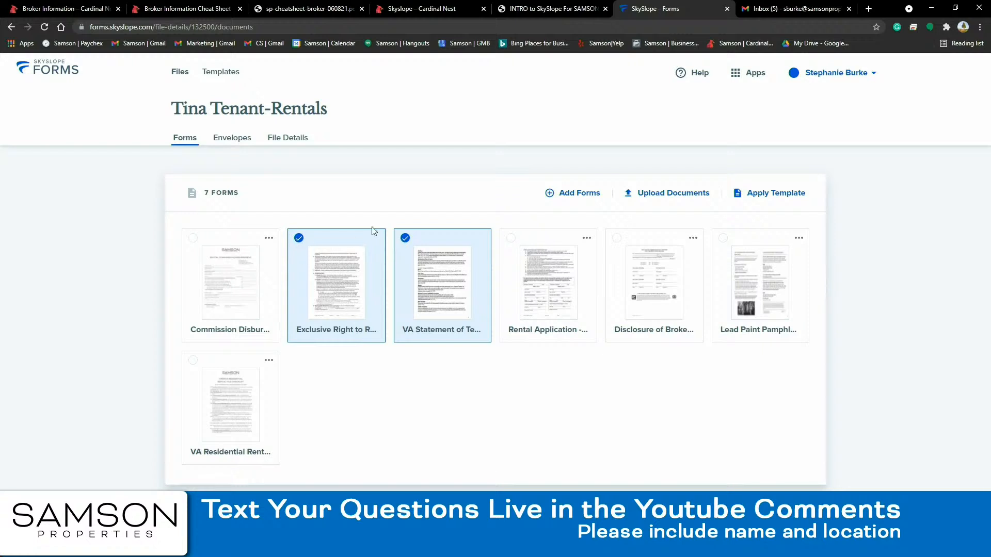
- Deselect the VA Statement and Exclusive Right cards, then delete the Lead Paint pamphlet form
left_click(403, 239)
left_click(299, 239)
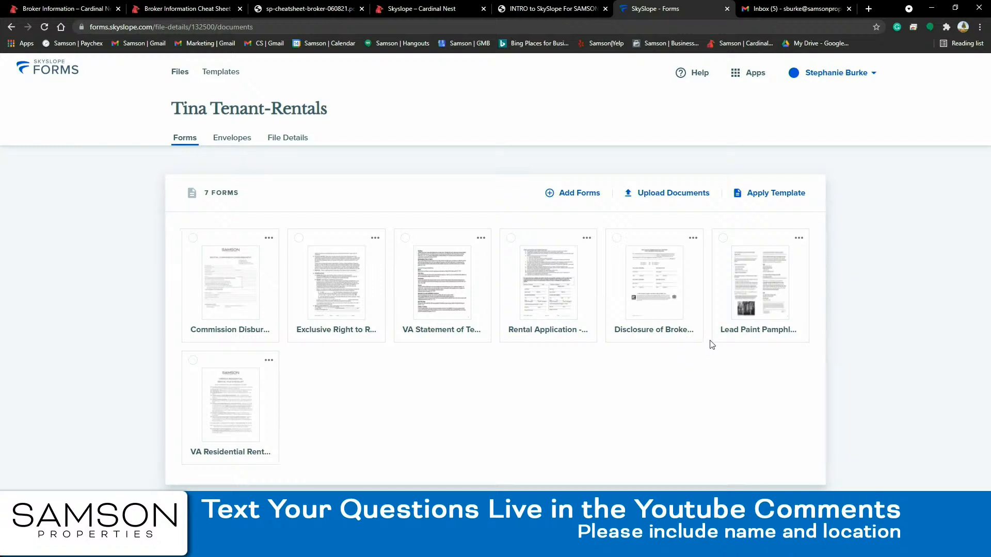
left_click(799, 239)
left_click(805, 240)
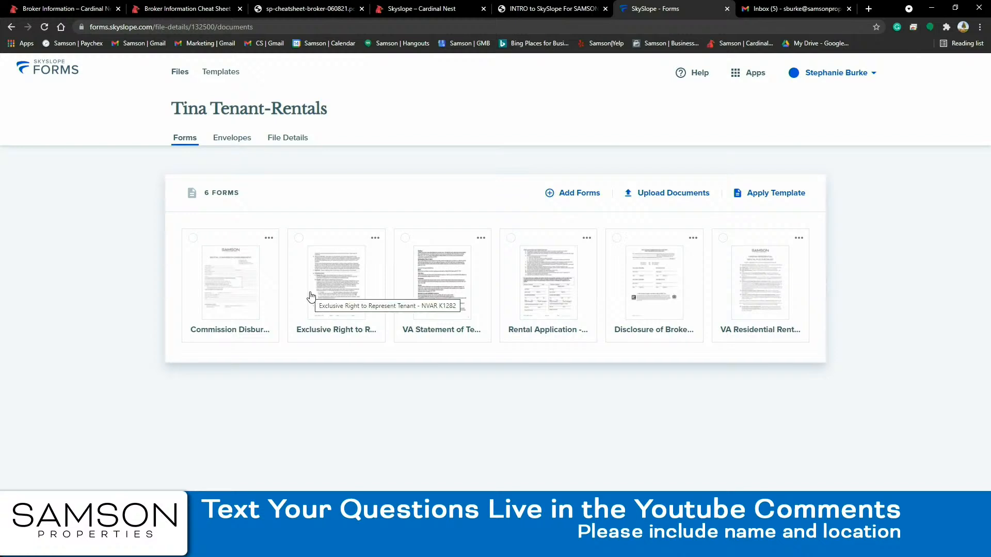
- Select the Exclusive Right to Represent Tenant and VA Statement cards and open both for filling
left_click(337, 282)
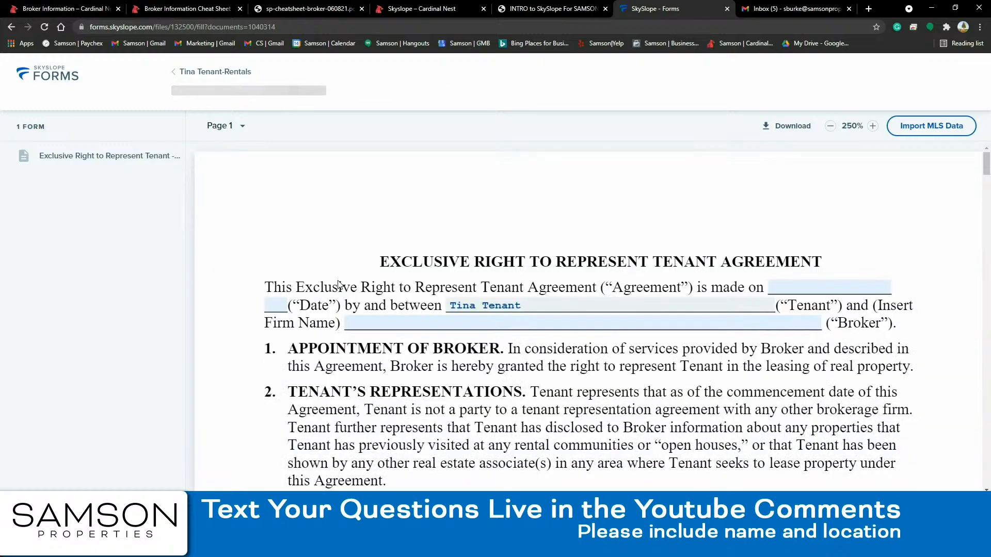
scroll(380, 237, "down", 10)
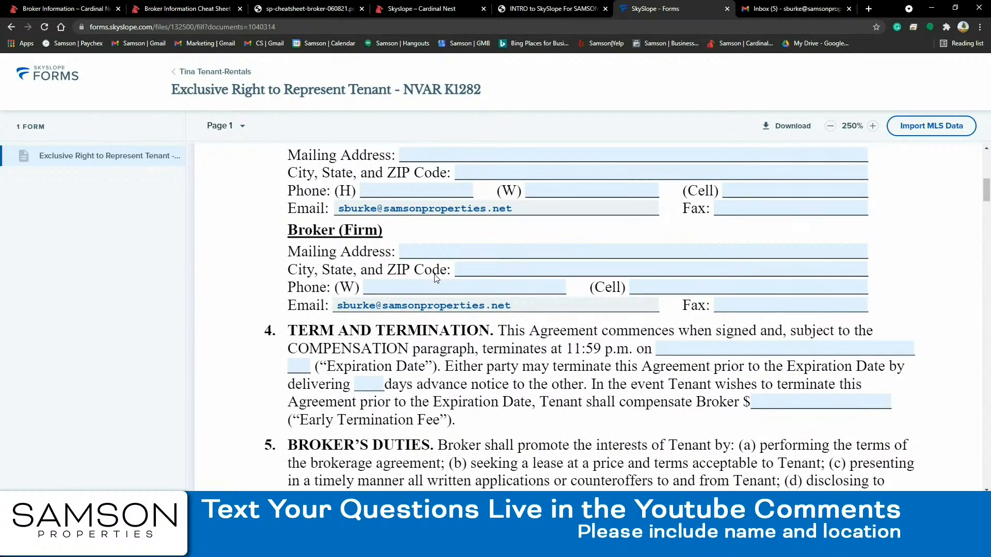
left_click(199, 72)
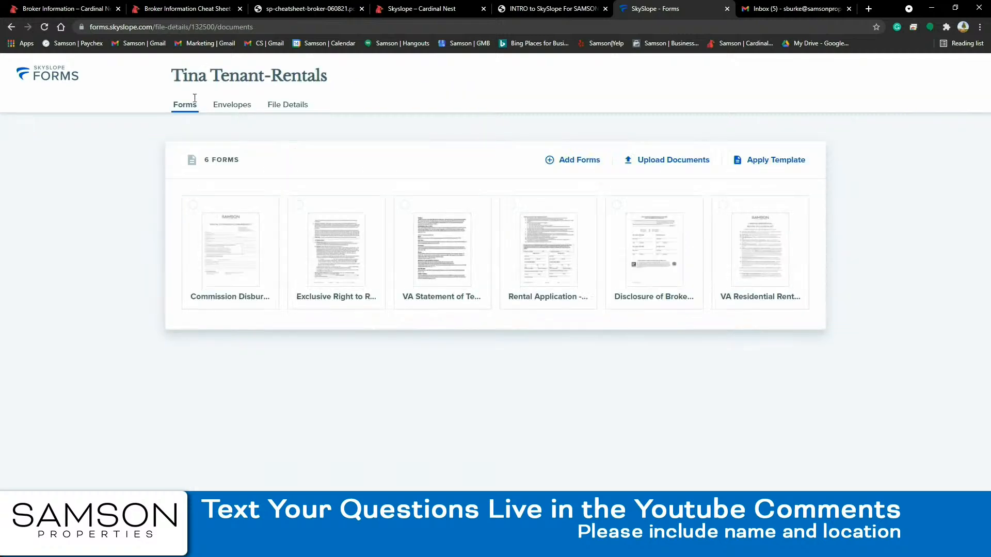
left_click(336, 256)
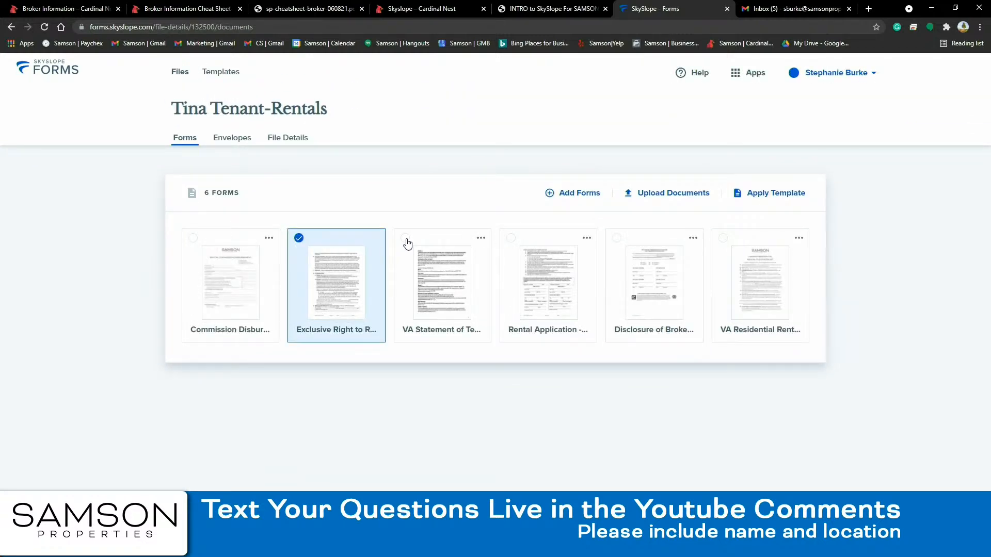
left_click(406, 239)
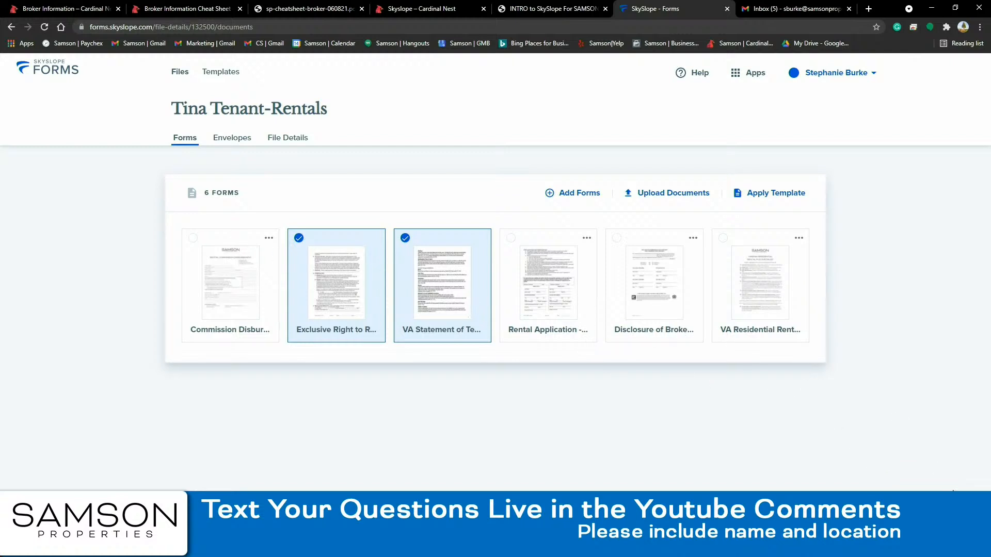
left_click(779, 532)
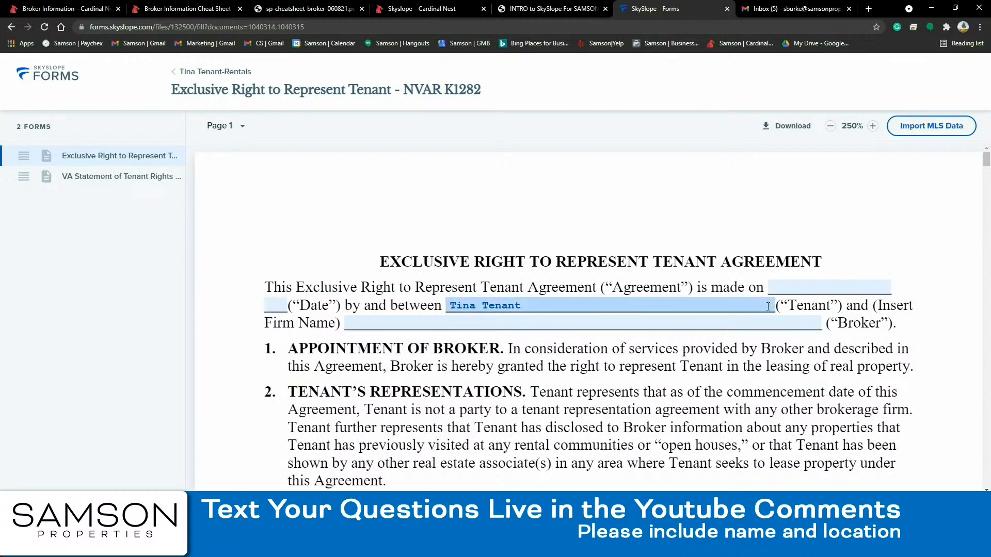
- Set the agreement date to June 15, 2021
left_click(785, 288)
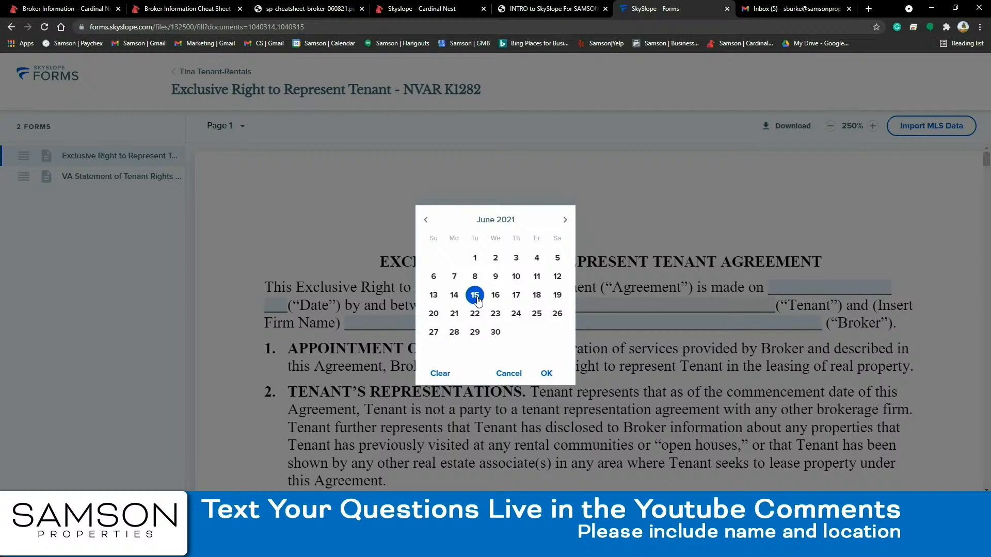
left_click(547, 375)
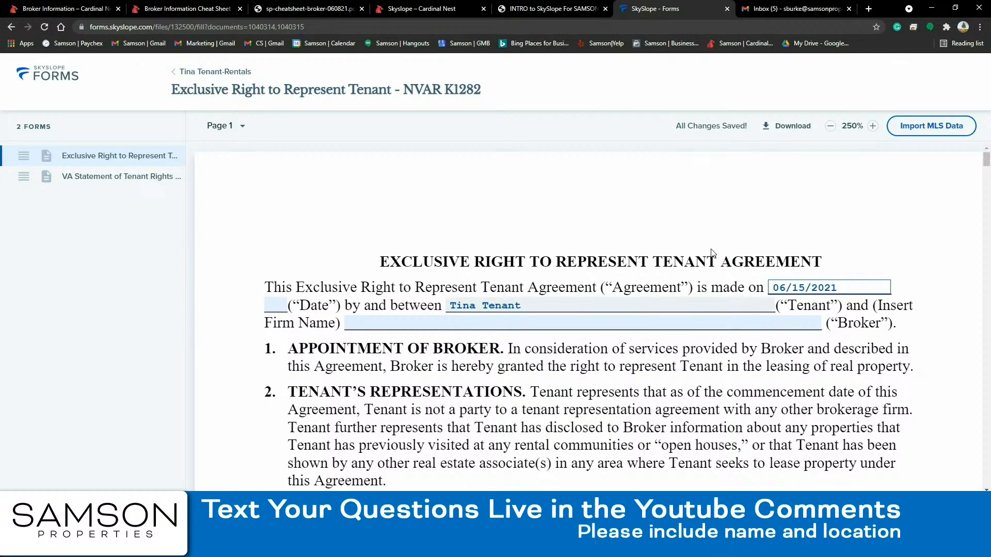
scroll(549, 323, "down", 5)
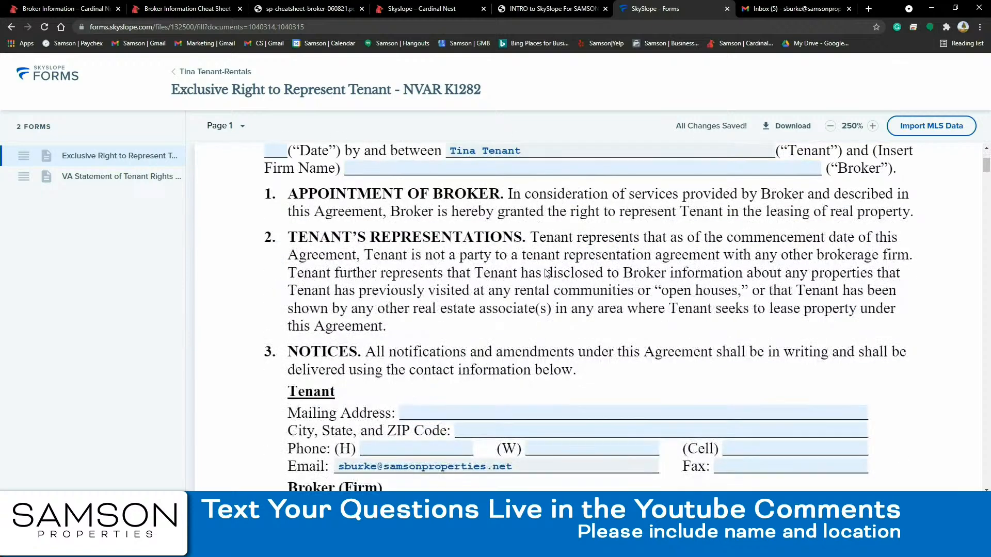
scroll(537, 294, "up", 4)
- Enter Samson Properties as the firm name and save it
left_click(527, 269)
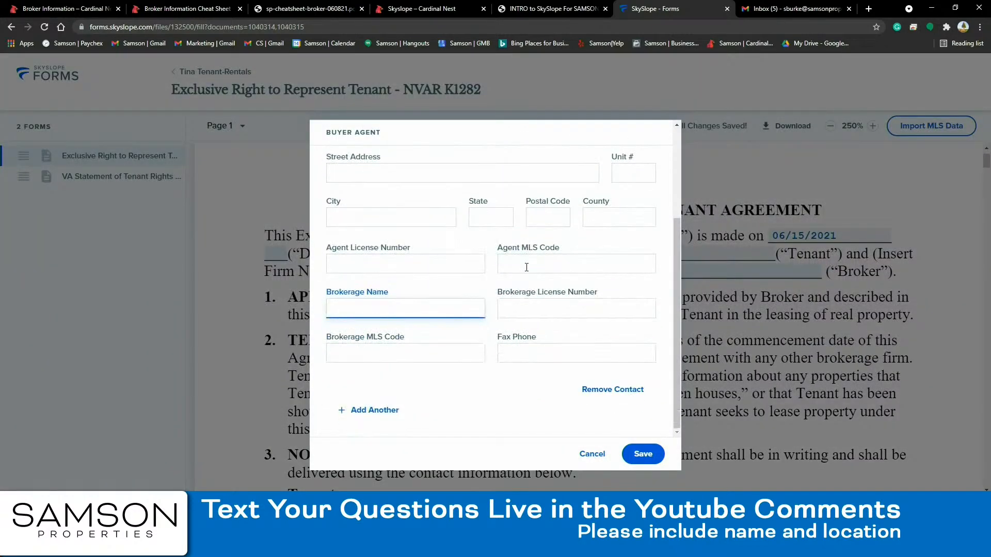
type("Samson")
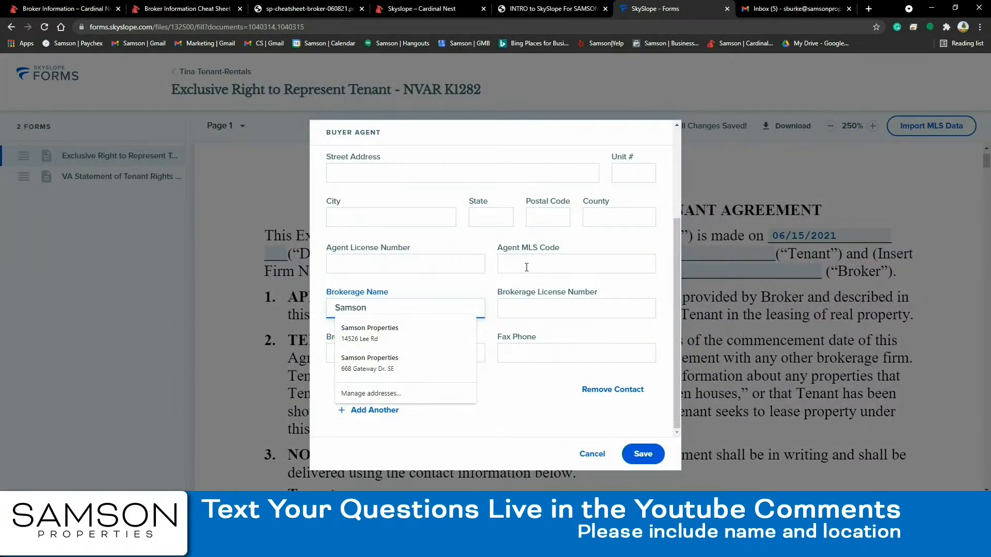
type(" Properties")
left_click(529, 439)
left_click(641, 454)
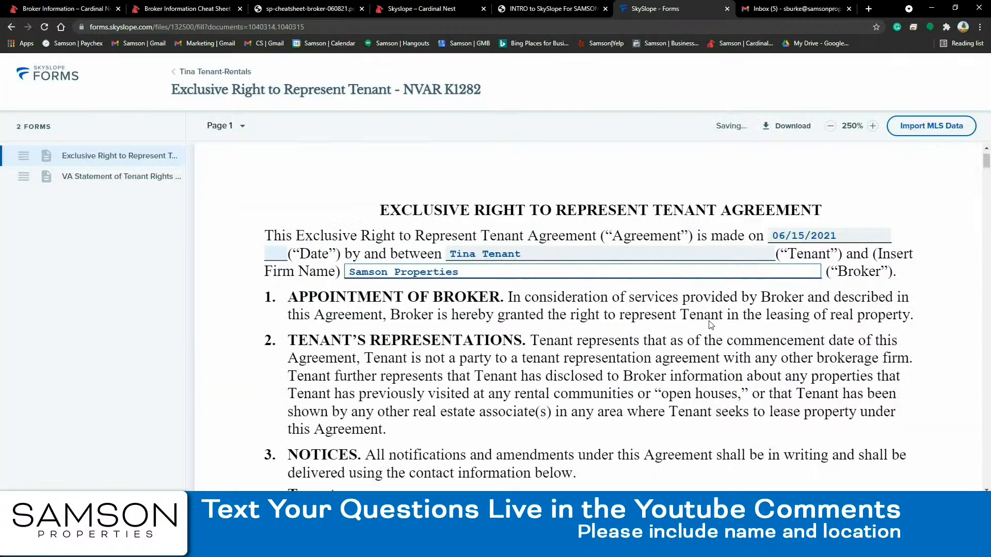
- Enter 0.00 as the early termination fee
scroll(653, 258, "down", 5)
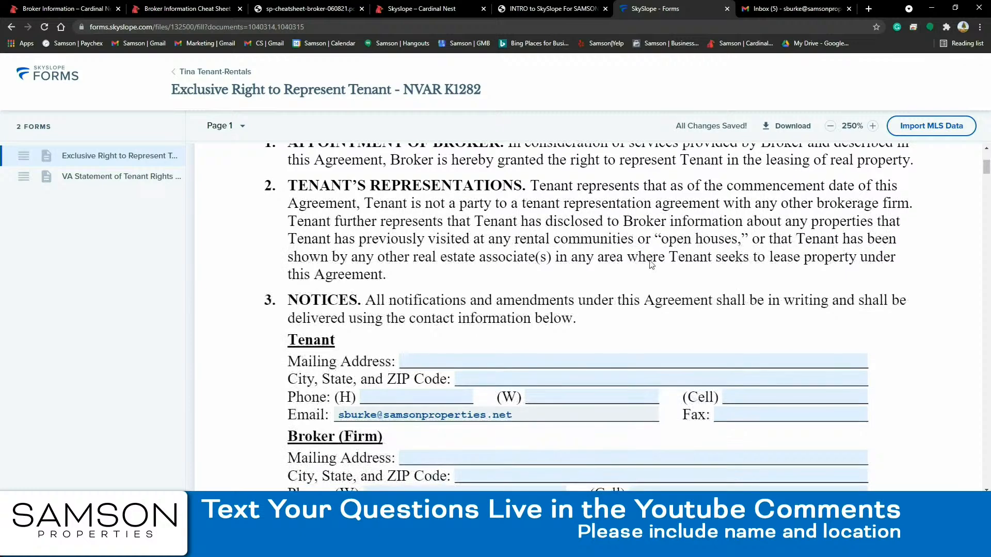
scroll(652, 265, "down", 5)
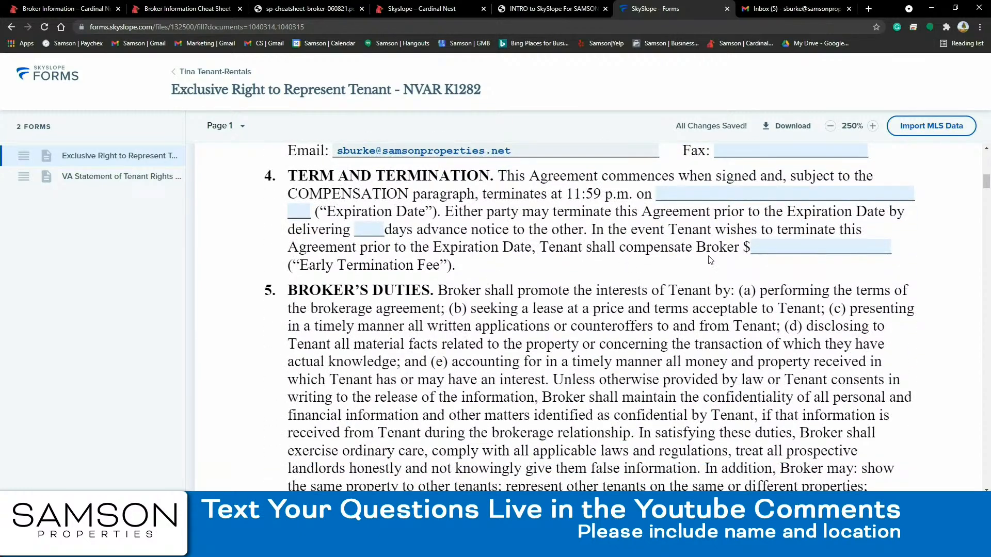
left_click(762, 247)
type("0.00")
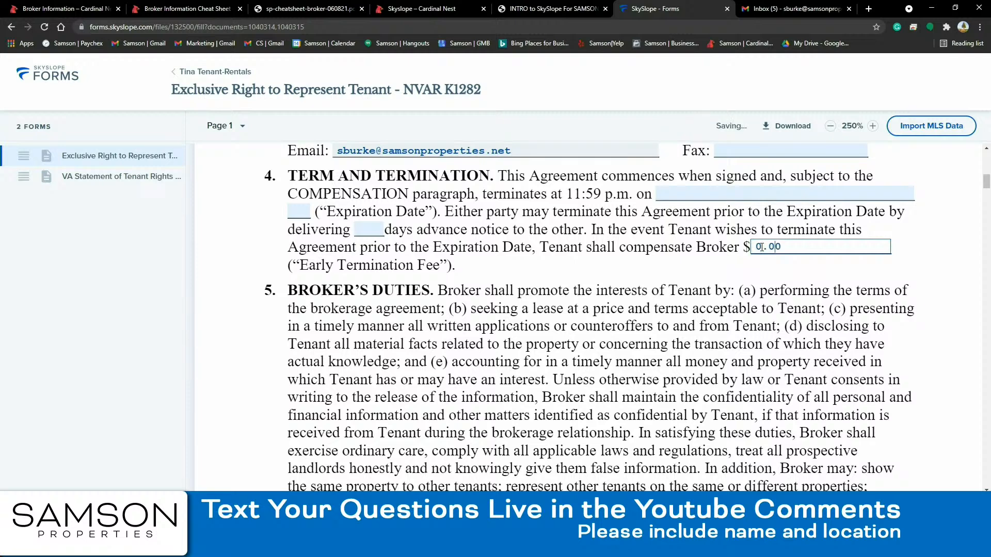
left_click(843, 310)
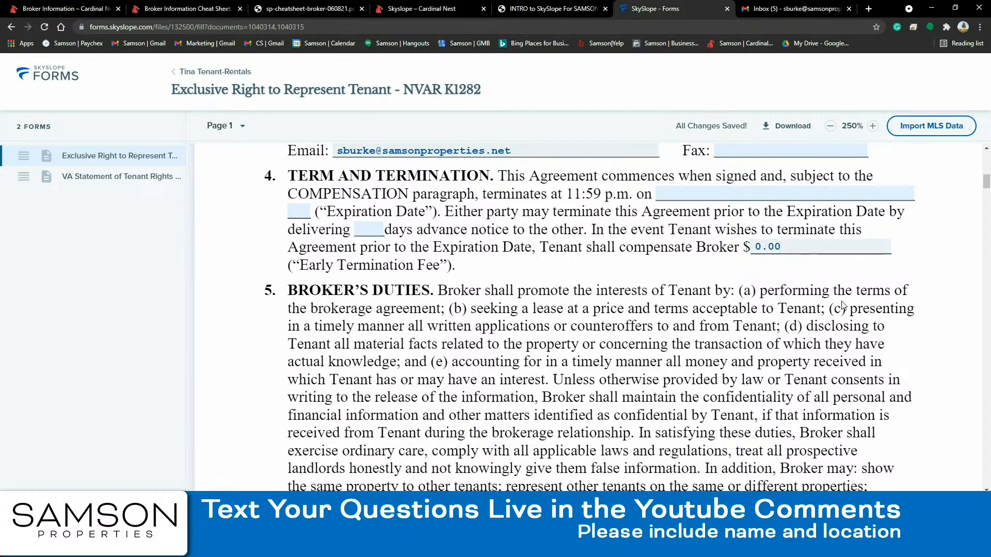
scroll(798, 283, "down", 2)
scroll(798, 283, "down", 5)
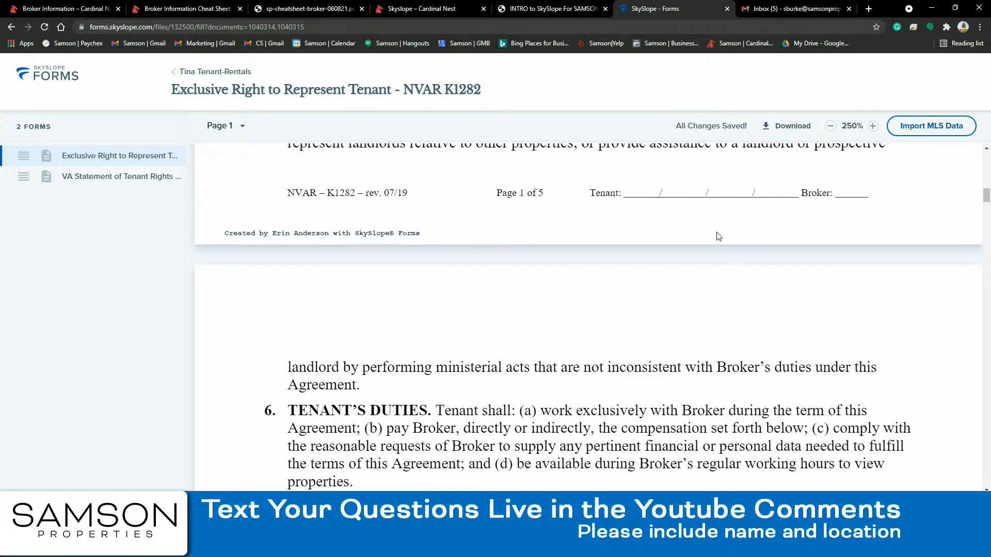
scroll(714, 243, "down", 4)
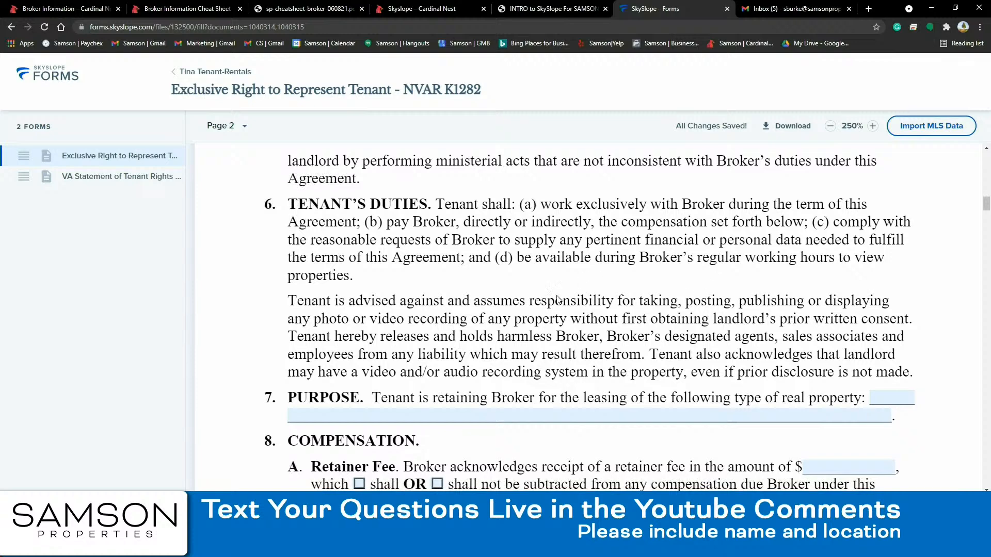
- Fill the PURPOSE property type with 'Residential Rental Properties in Virginia', correcting the spelling
left_click(521, 413)
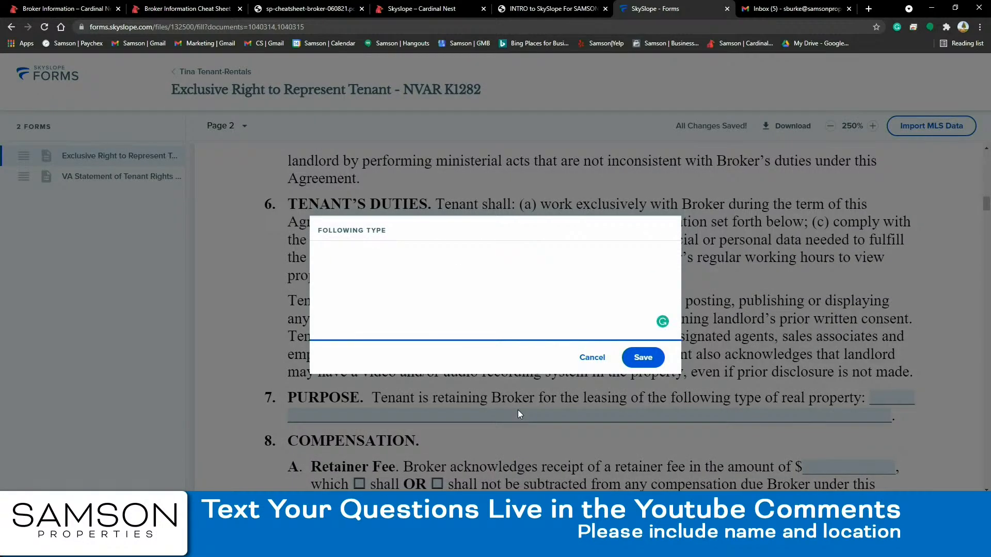
type("Residenti")
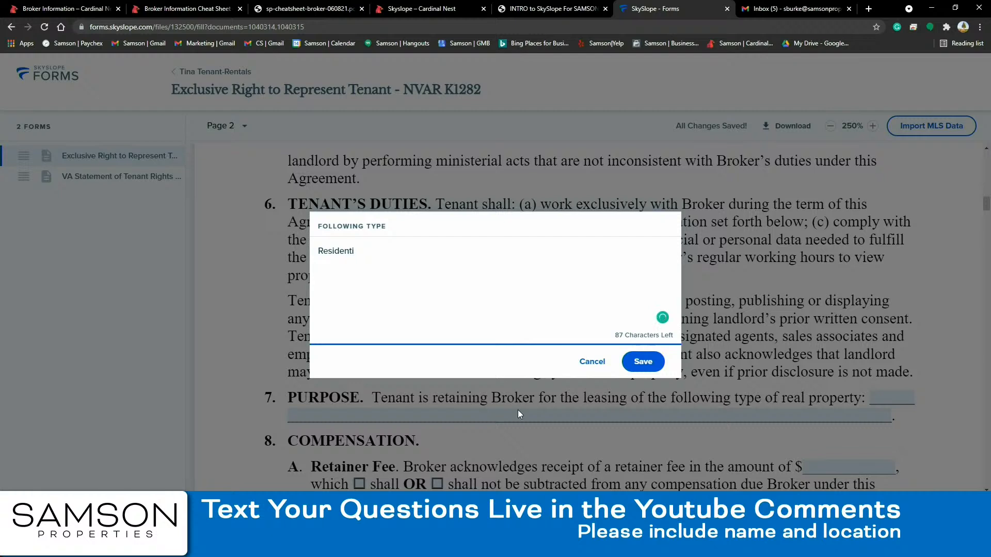
type("lal Rental Prperties in Virginia")
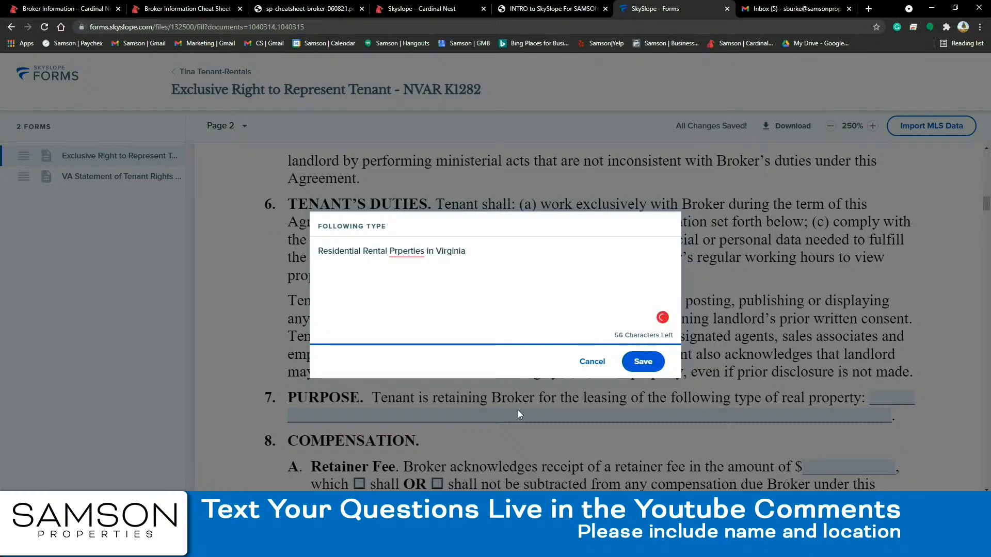
left_click(404, 252)
right_click(403, 253)
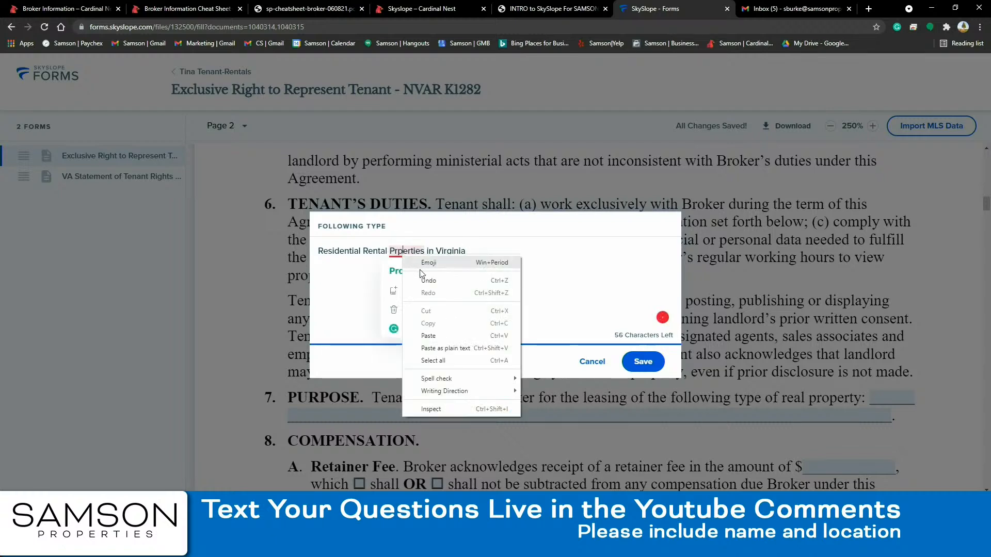
left_click(421, 261)
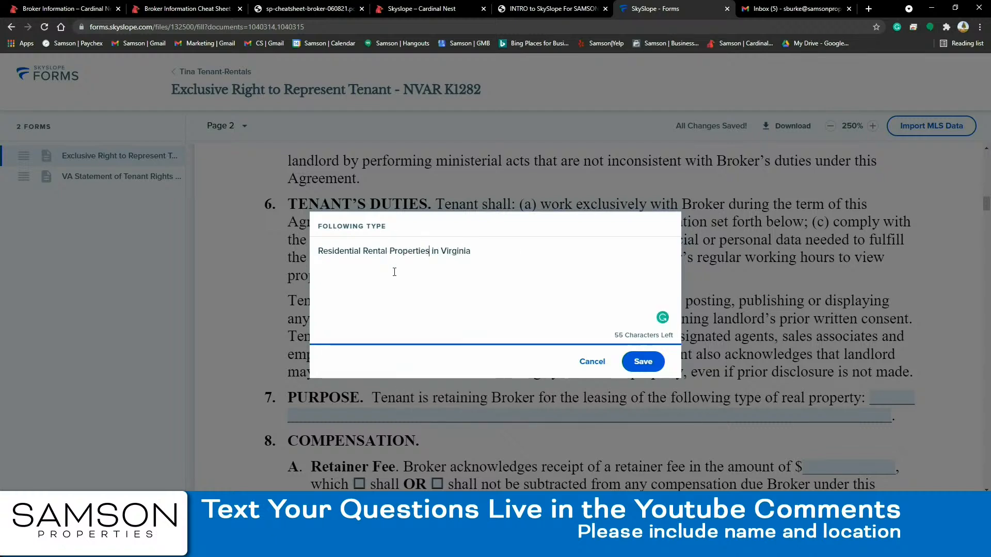
left_click(645, 362)
- Enter 'per MLS or Min. 25% of 1 Mo.' as the Payment amount and switch to the VA Statement form
scroll(651, 369, "down", 2)
scroll(652, 369, "down", 3)
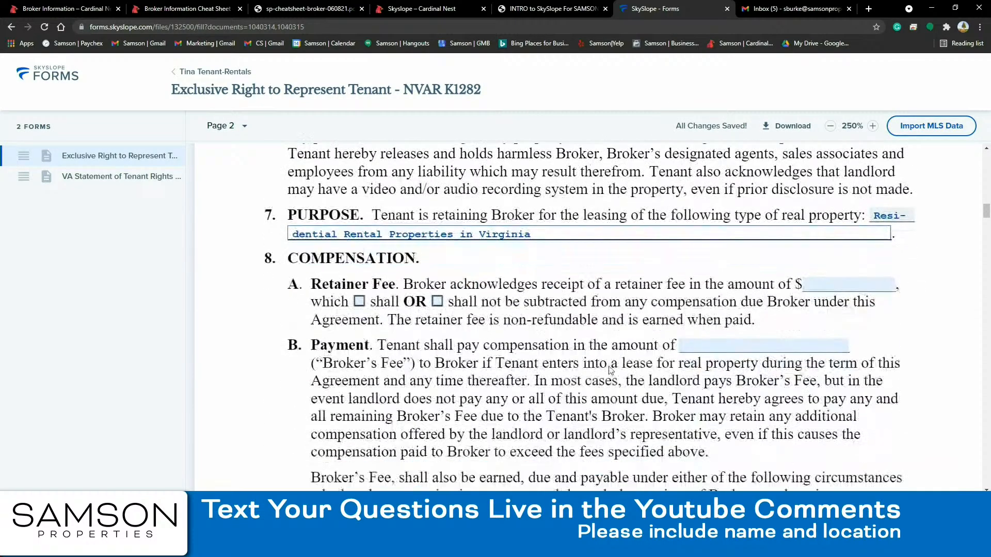
left_click(708, 323)
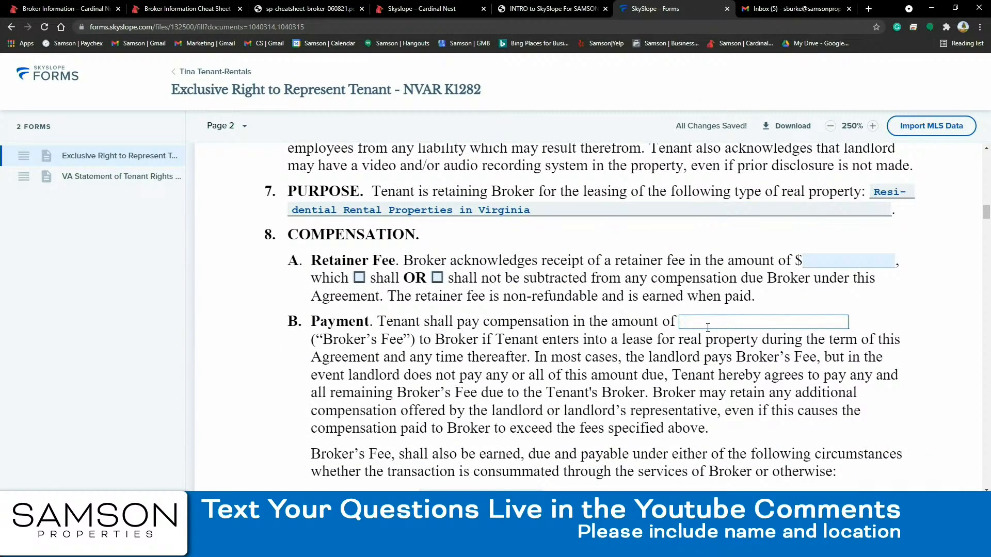
type("per MLS or Min. 25% of 1 Mo.")
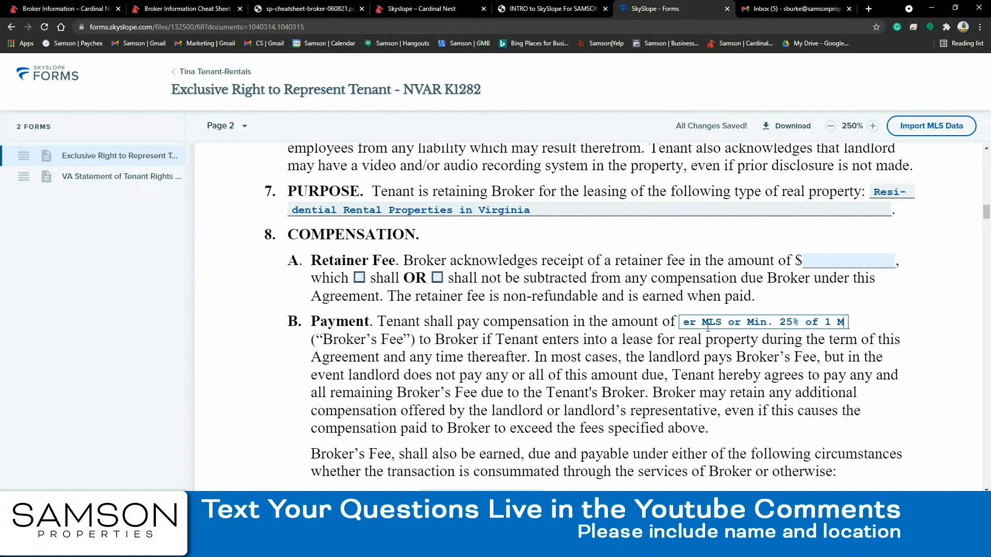
left_click(844, 289)
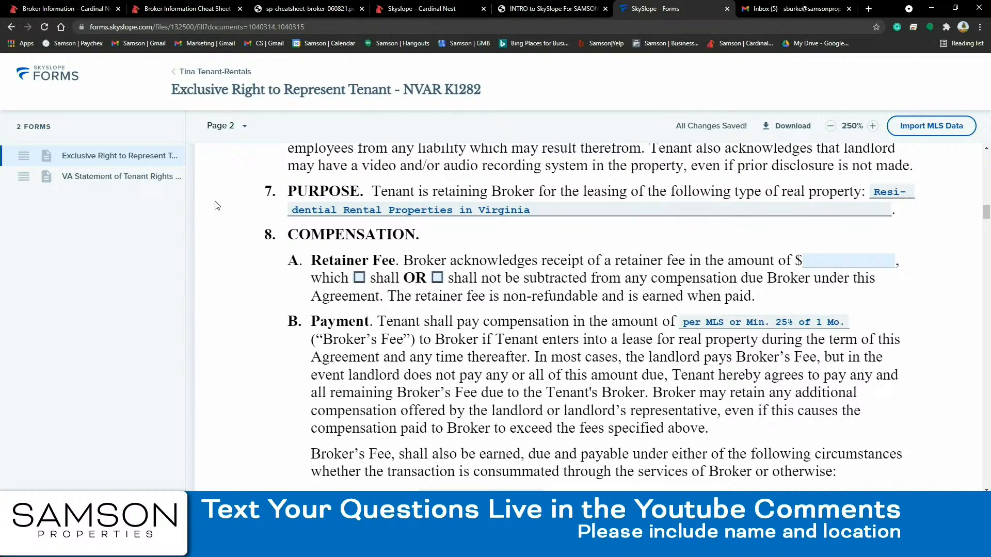
left_click(150, 179)
- Name the signing envelope with 'Rep Agreement', set the Buyer Agent to Receives a copy, and create it
scroll(453, 282, "down", 20)
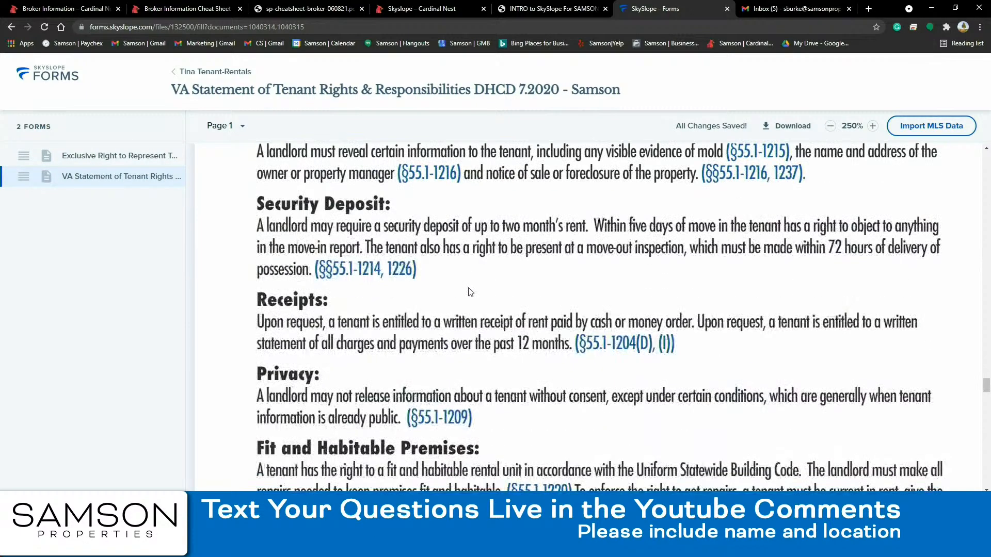
scroll(532, 336, "down", 7)
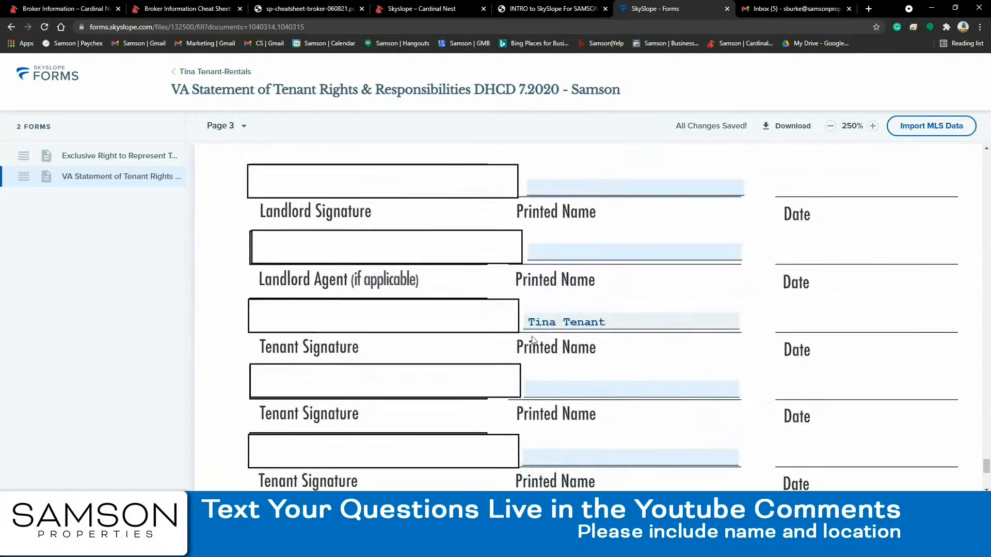
scroll(516, 320, "up", 2)
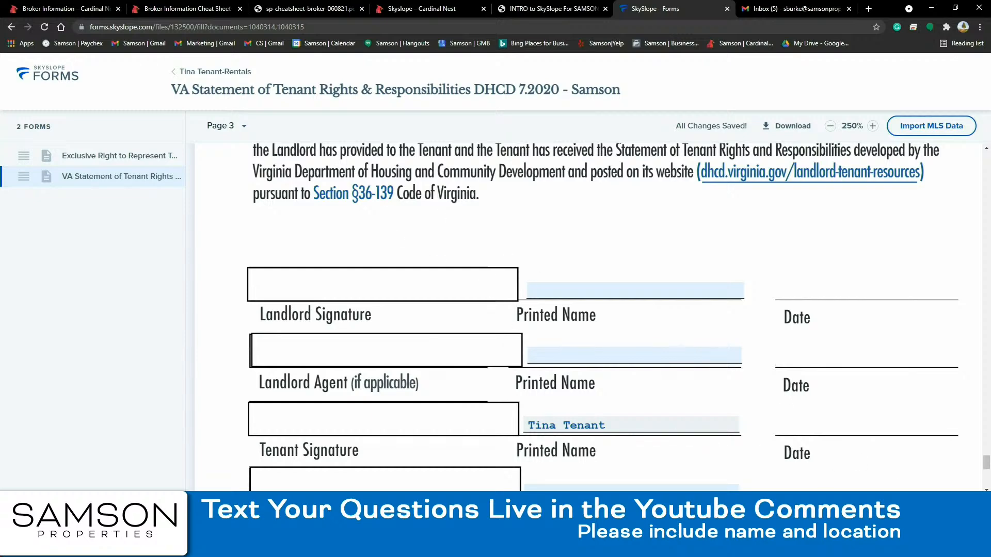
left_click(932, 515)
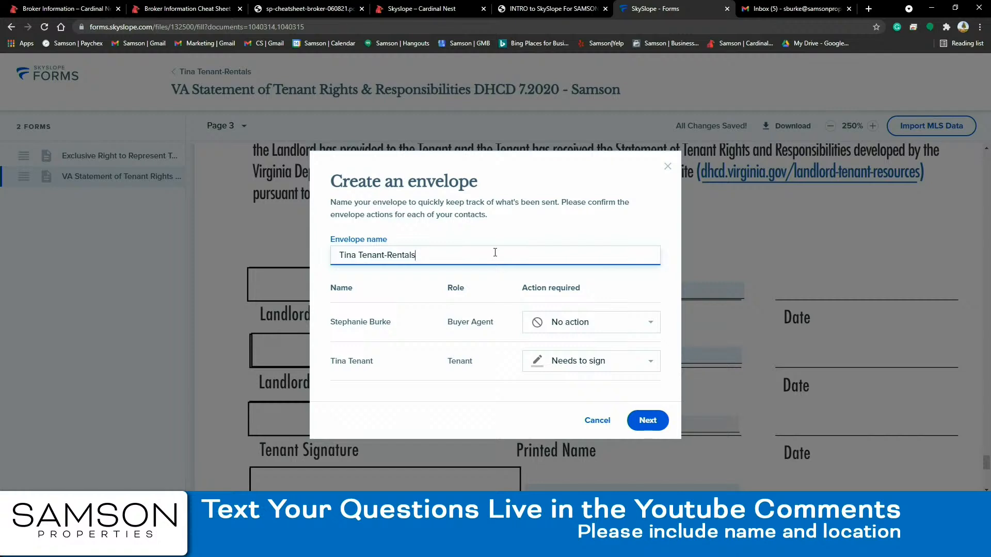
type("=Rep")
key("Tab")
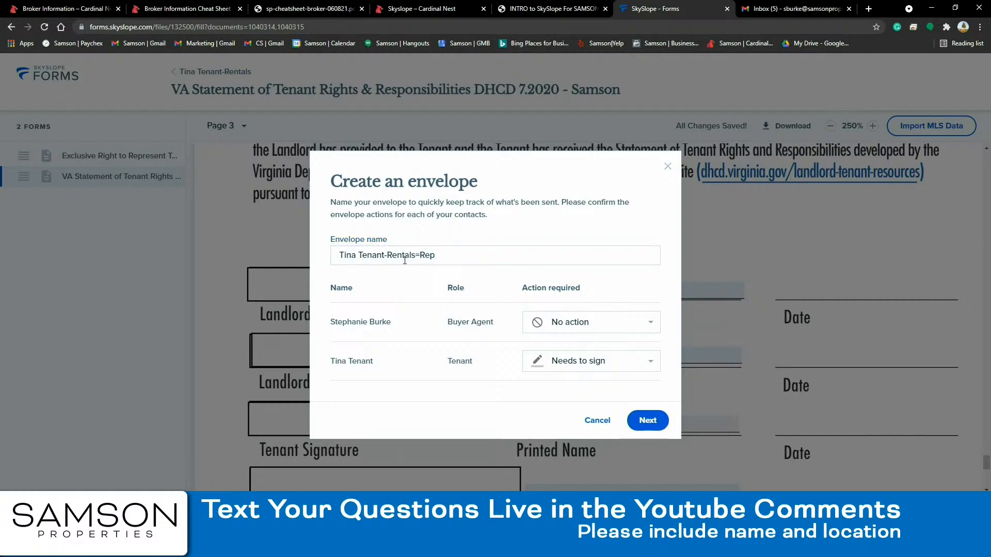
left_click(433, 256)
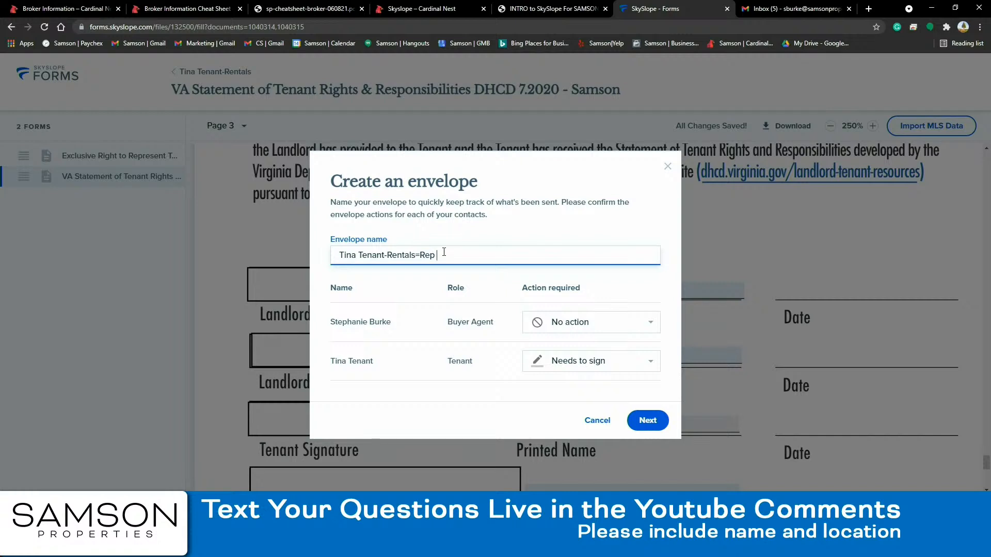
type("Agreement")
left_click(640, 324)
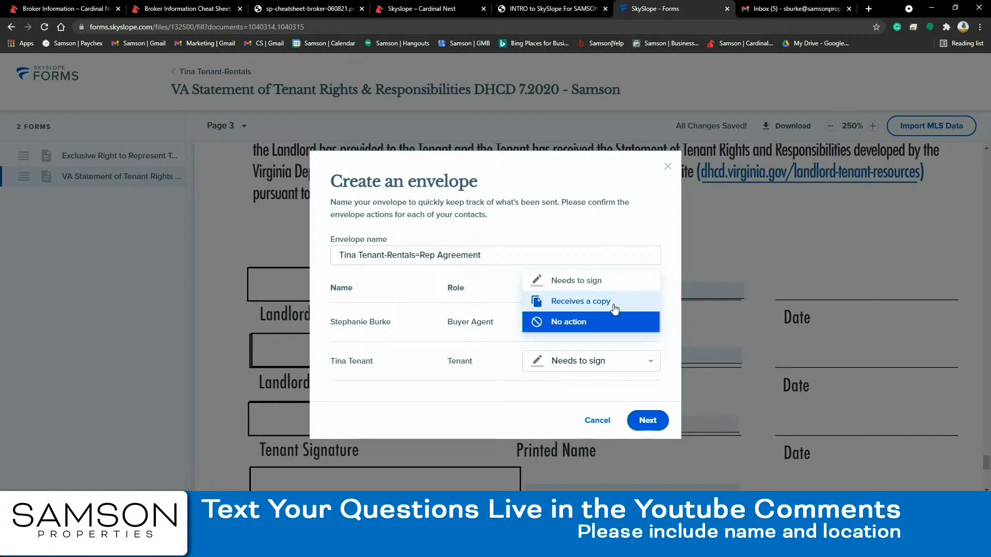
left_click(614, 304)
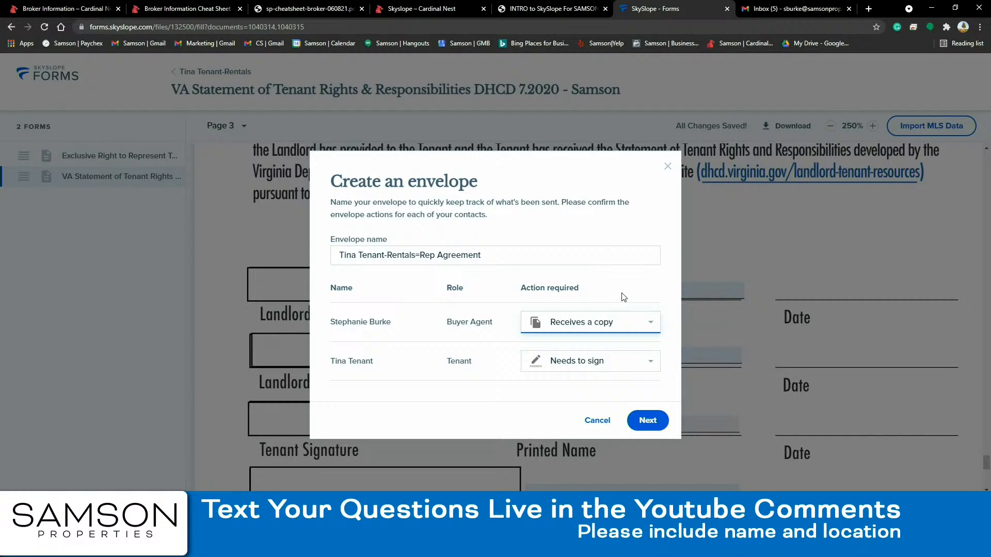
left_click(649, 422)
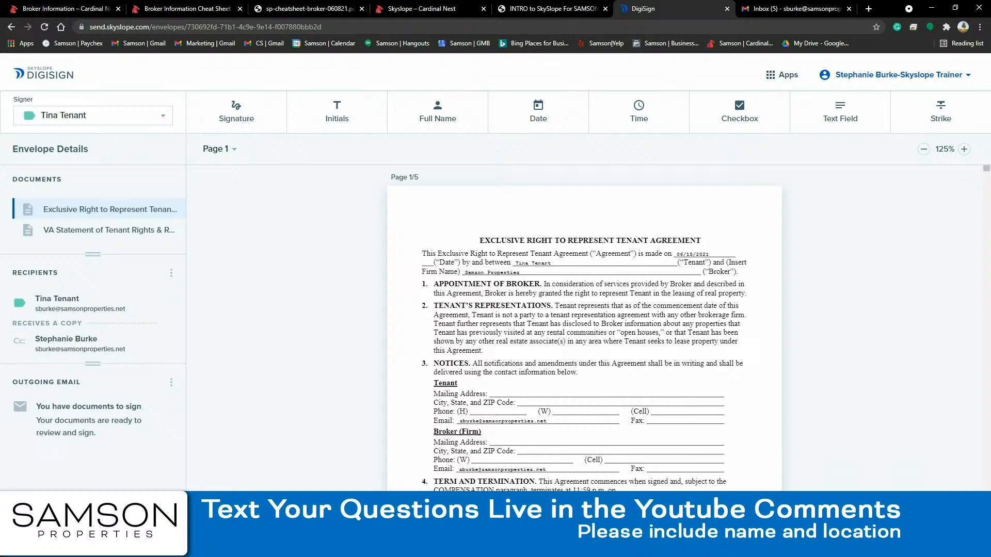
- Go back to the form and check 'Tenant does not consent to dual representation' in section 10
key("alt+Left")
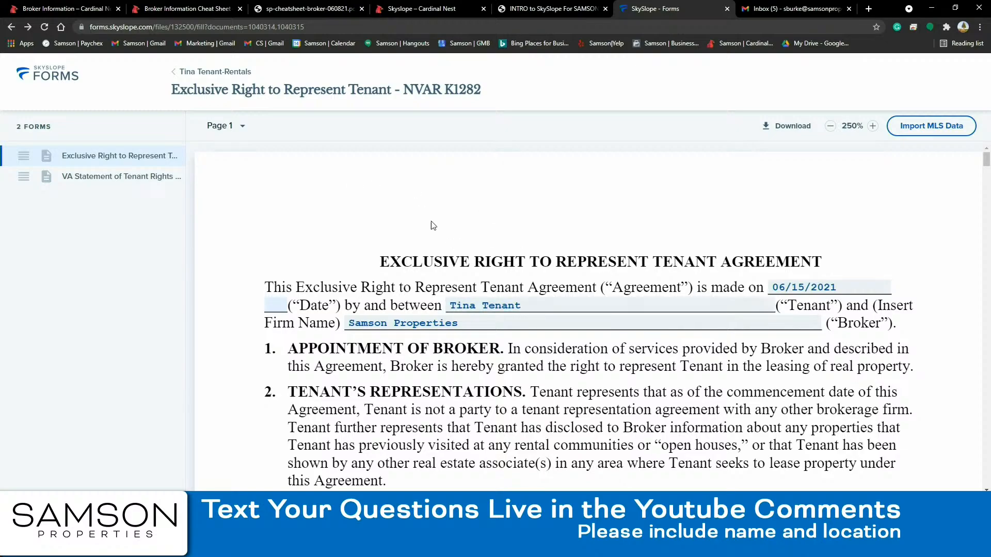
scroll(513, 292, "down", 9)
scroll(512, 292, "down", 20)
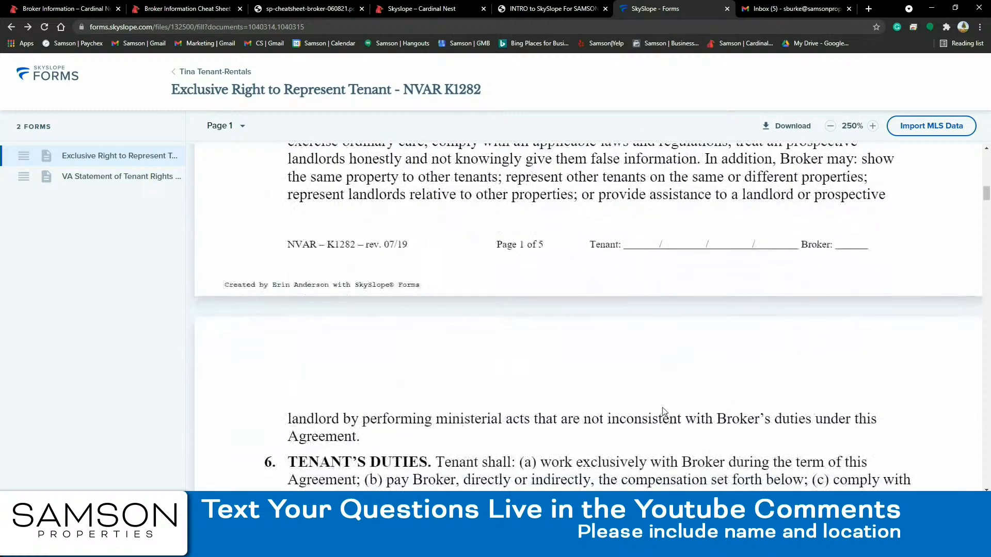
scroll(671, 400, "down", 3)
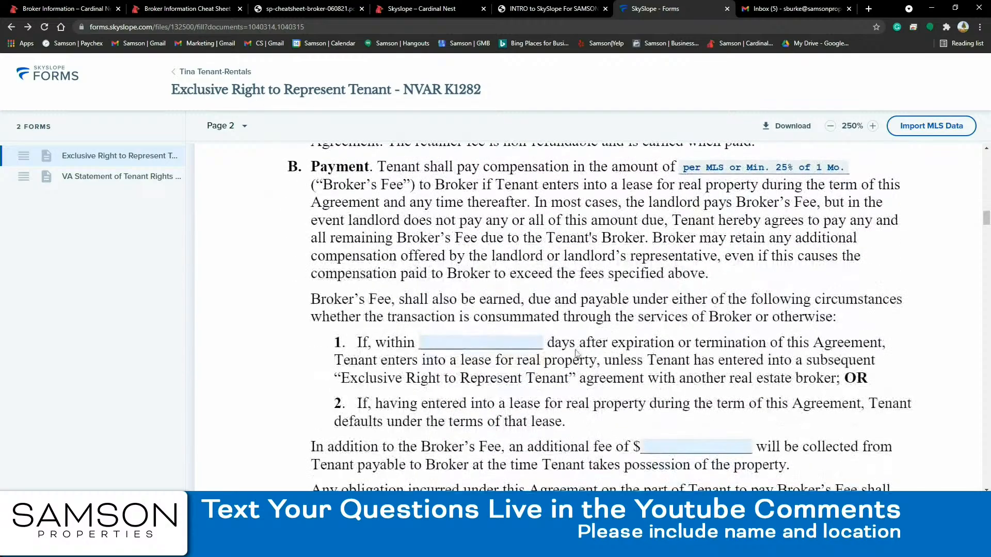
scroll(825, 423, "down", 2)
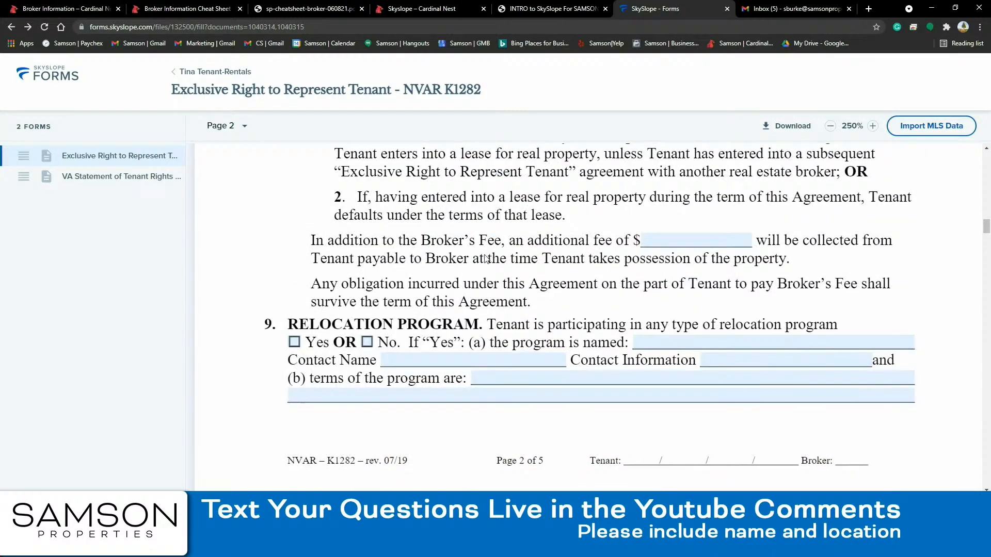
scroll(490, 265, "down", 8)
scroll(512, 277, "down", 12)
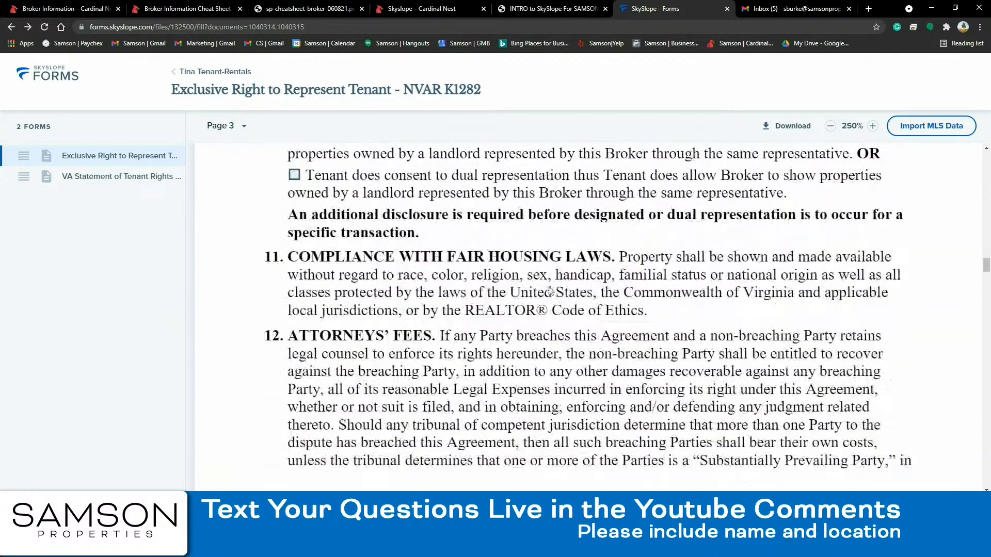
scroll(439, 281, "up", 5)
scroll(433, 274, "up", 1)
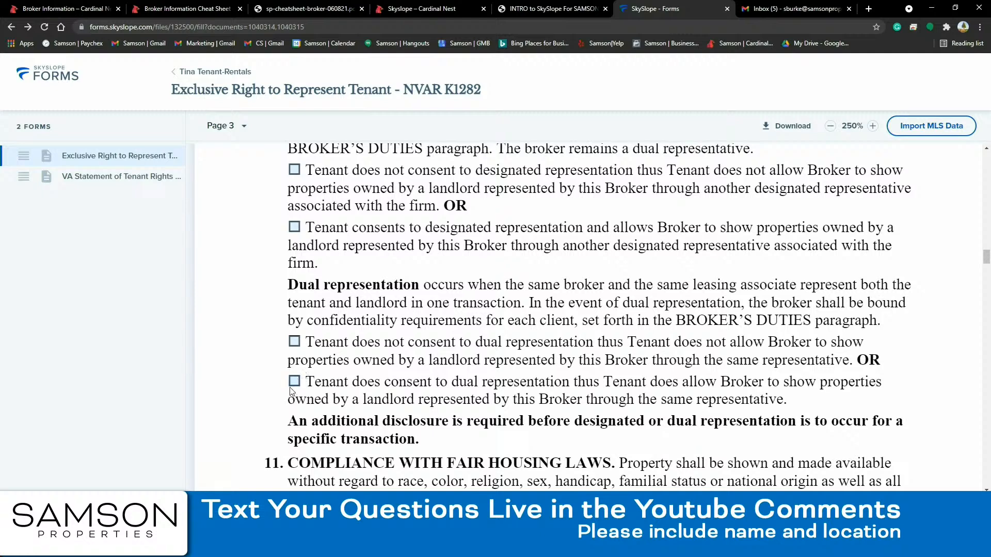
left_click(294, 342)
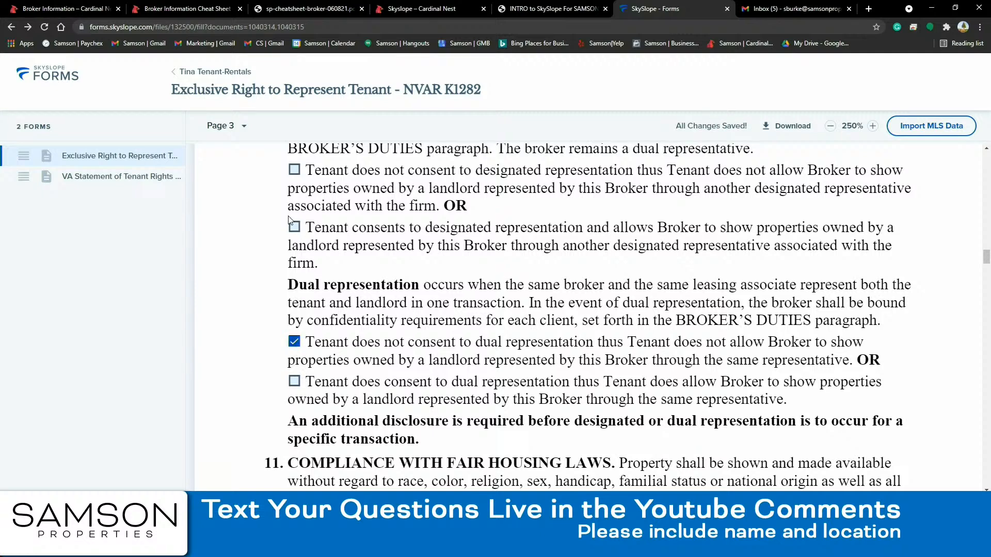
- Check 'Tenant consents to designated representation' and review pages 3 and 4
left_click(295, 228)
scroll(960, 467, "down", 6)
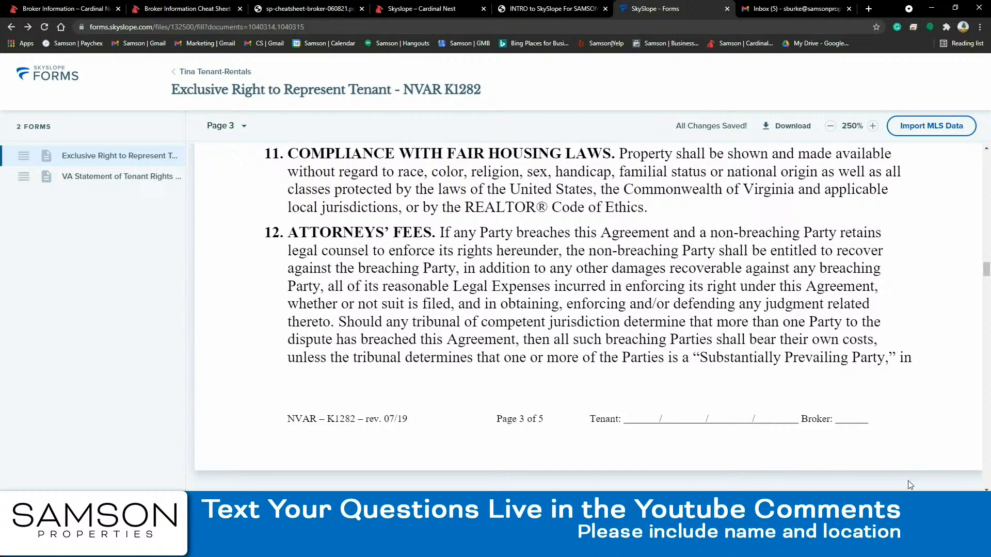
scroll(924, 482, "down", 10)
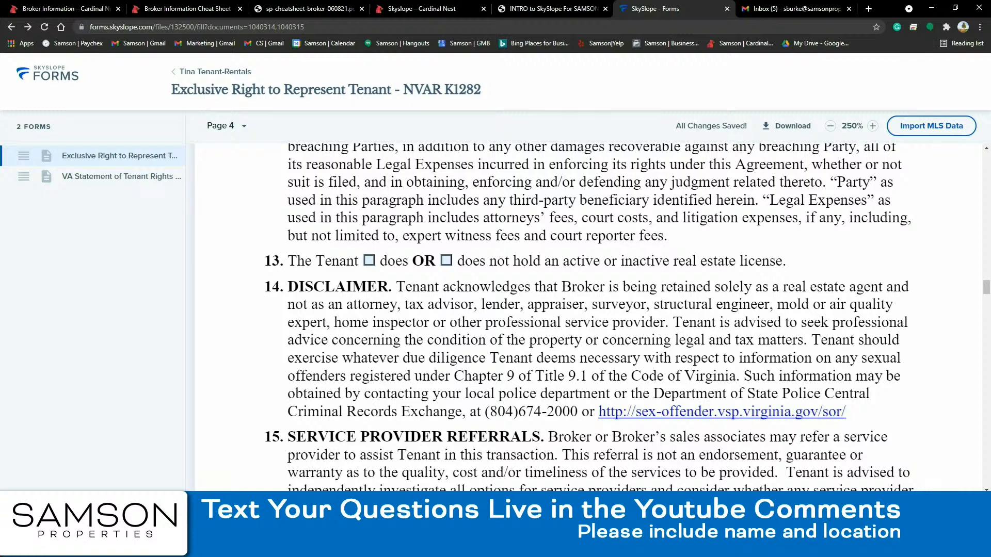
scroll(924, 482, "down", 1)
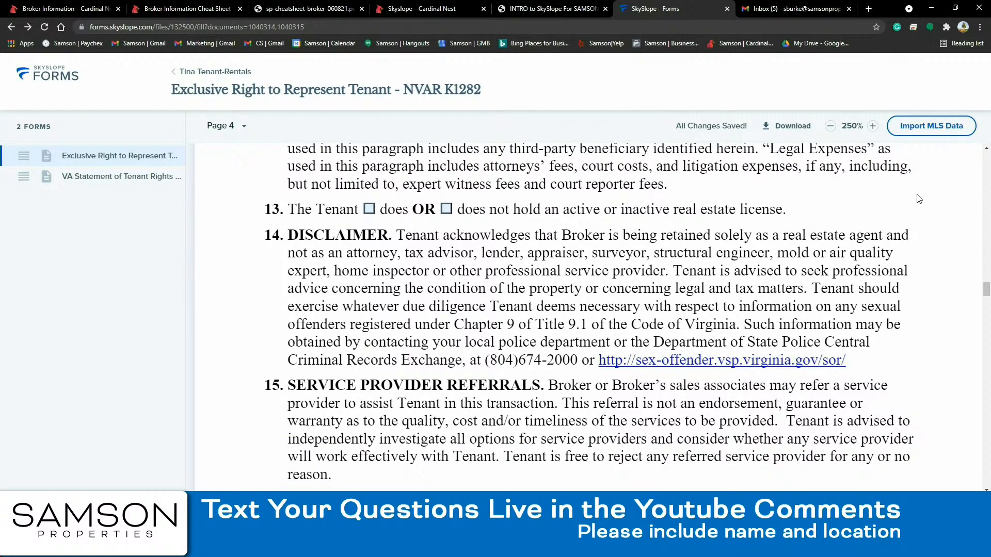
- Reduce Chrome's page zoom to 75% with three zoom-out steps
right_click(808, 83)
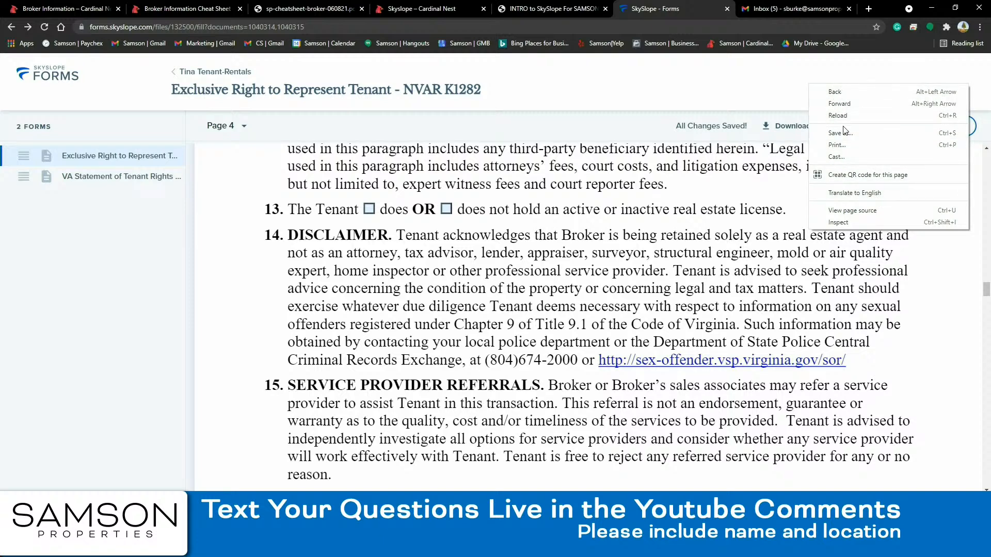
left_click(778, 83)
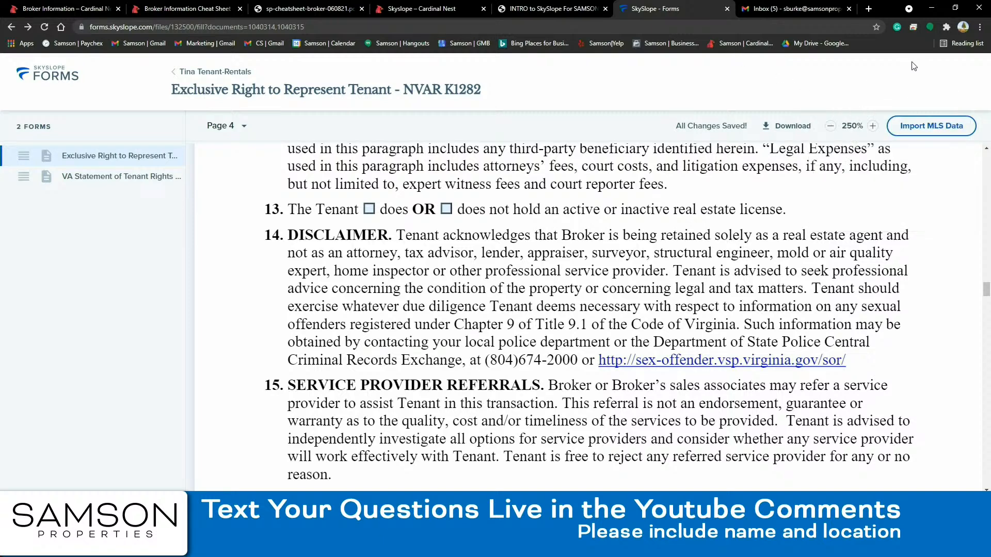
left_click(979, 29)
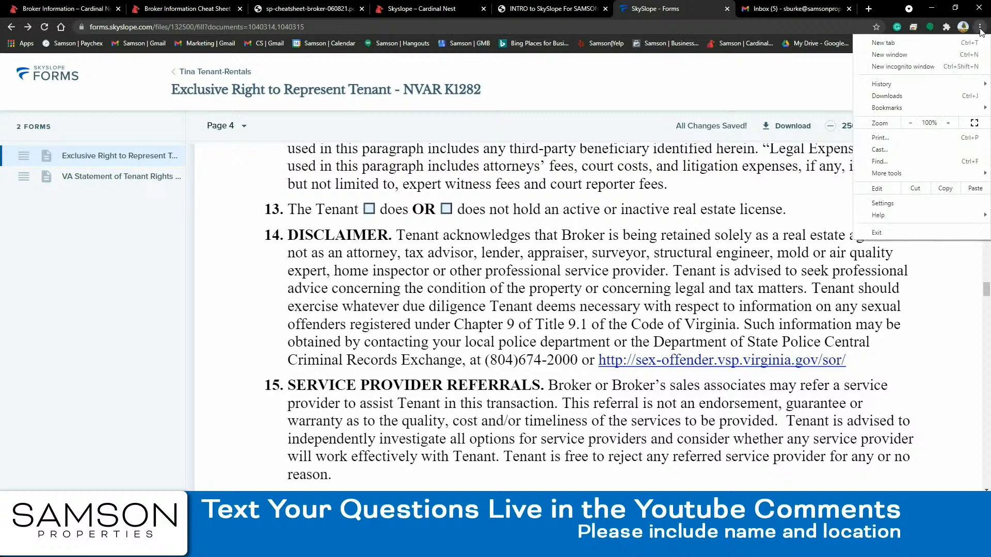
left_click(911, 124)
left_click(912, 123)
left_click(912, 124)
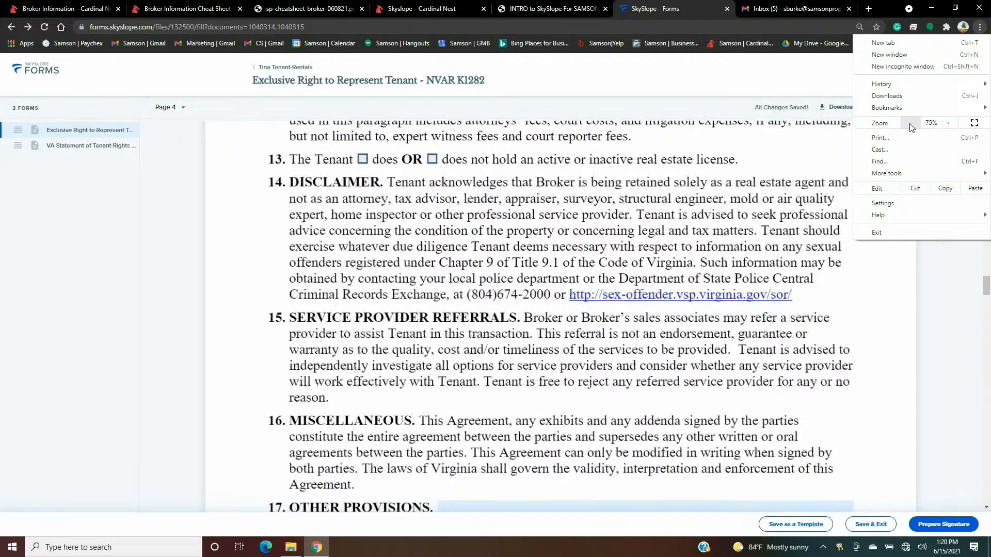
left_click(954, 413)
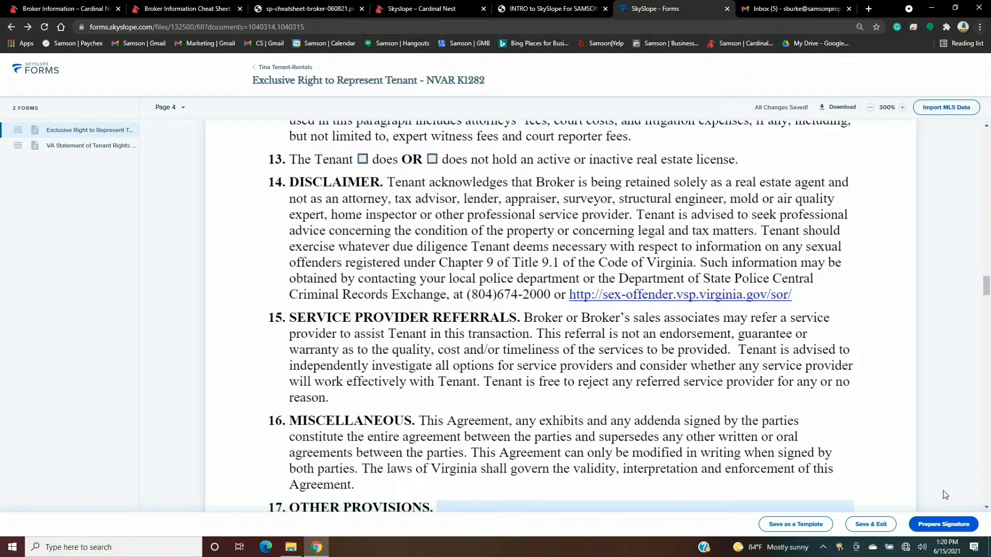
- Create the envelope with 'Rep Agreement' added to its name, tenant signing and agent copied
left_click(942, 526)
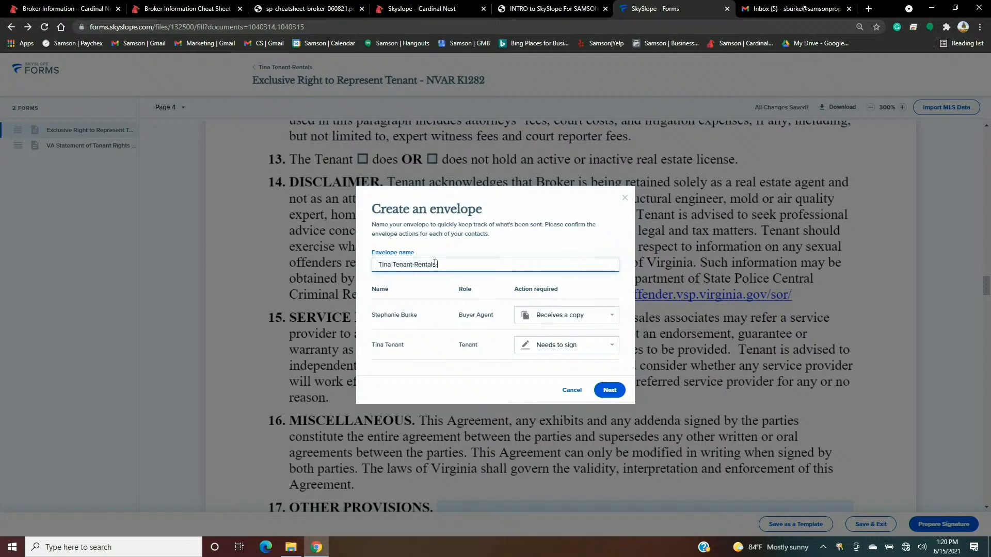
type("Rep Agreement")
left_click(616, 390)
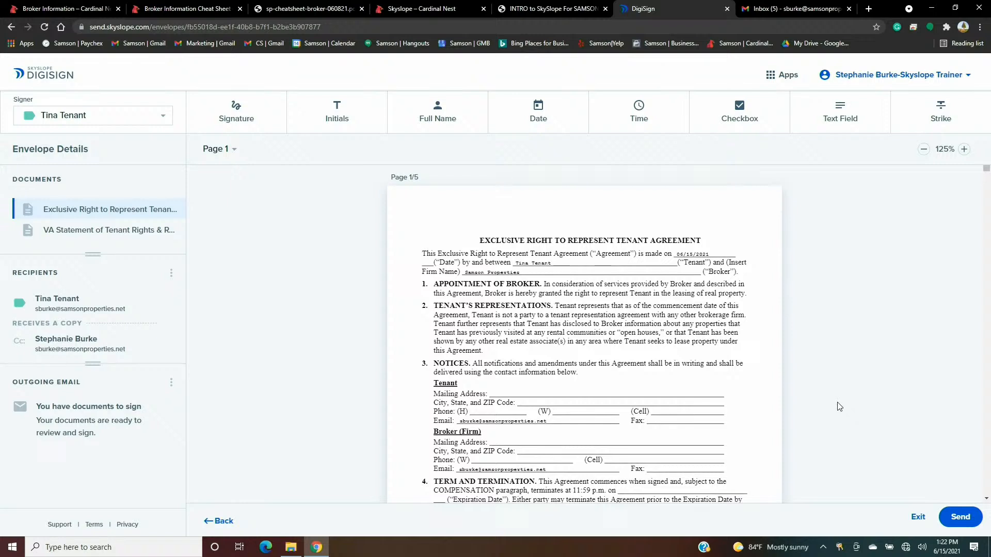
- Return to the filled forms and start a new envelope with the suggested 'Rentals-Rep Agreement' name
left_click(222, 522)
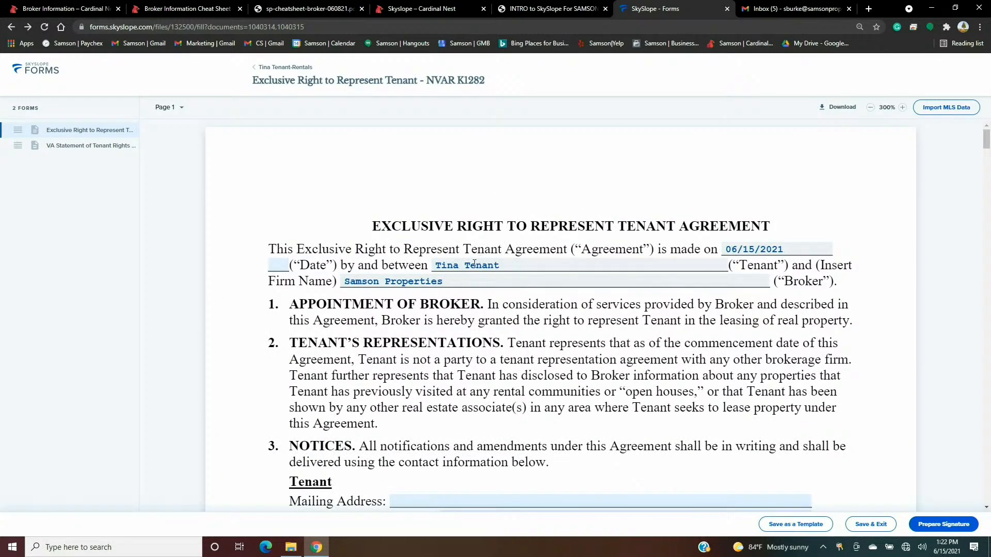
scroll(467, 282, "down", 2)
scroll(467, 283, "down", 3)
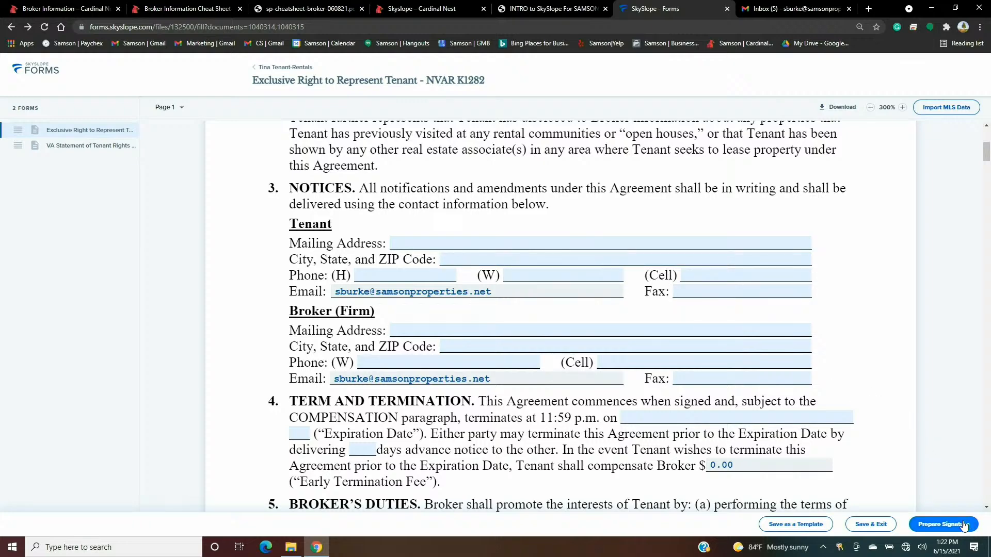
left_click(963, 526)
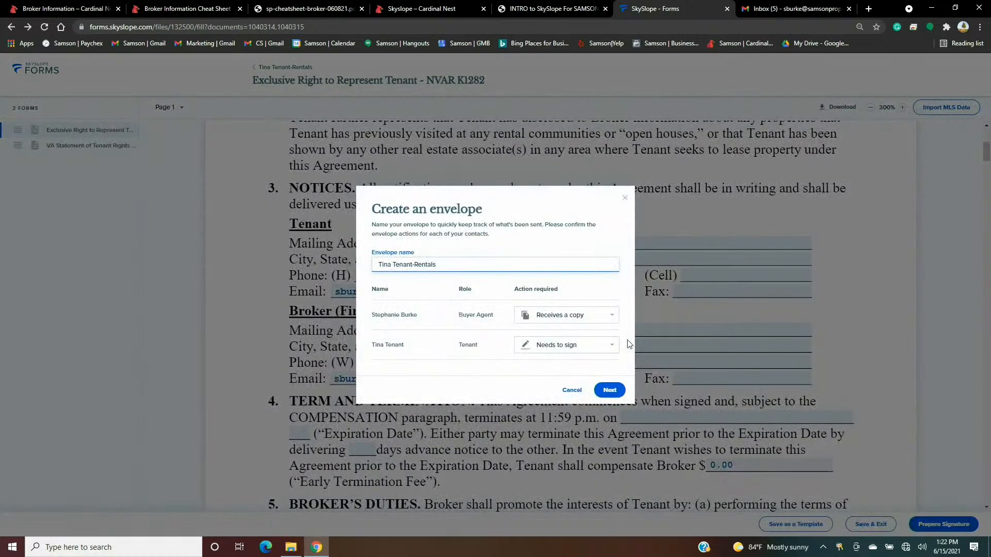
type("-")
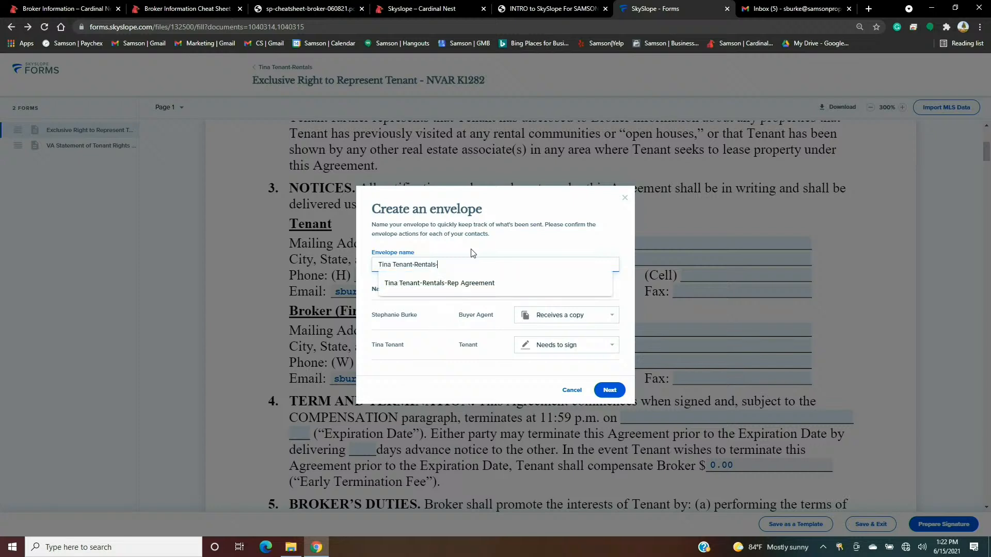
type("Rep Agreemet")
type("nt")
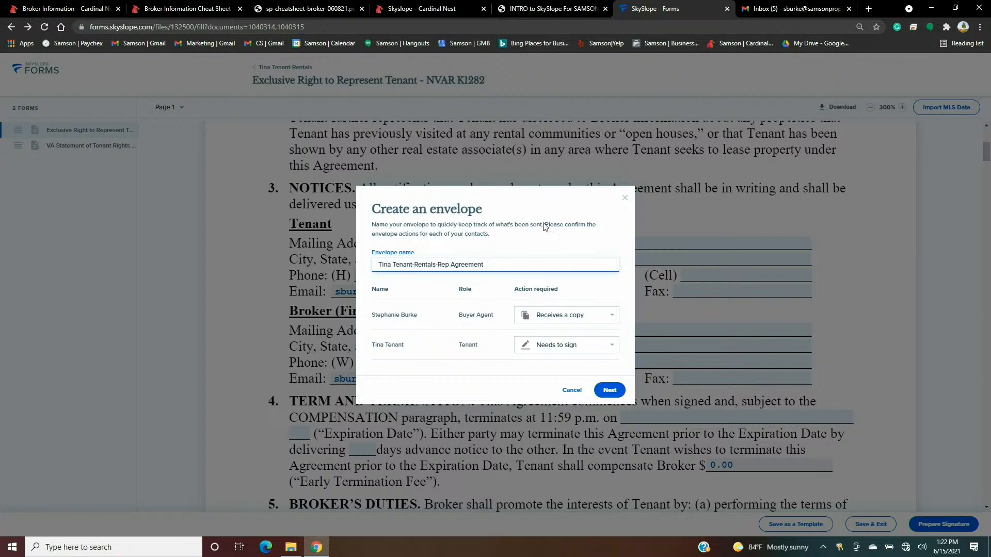
left_click(540, 240)
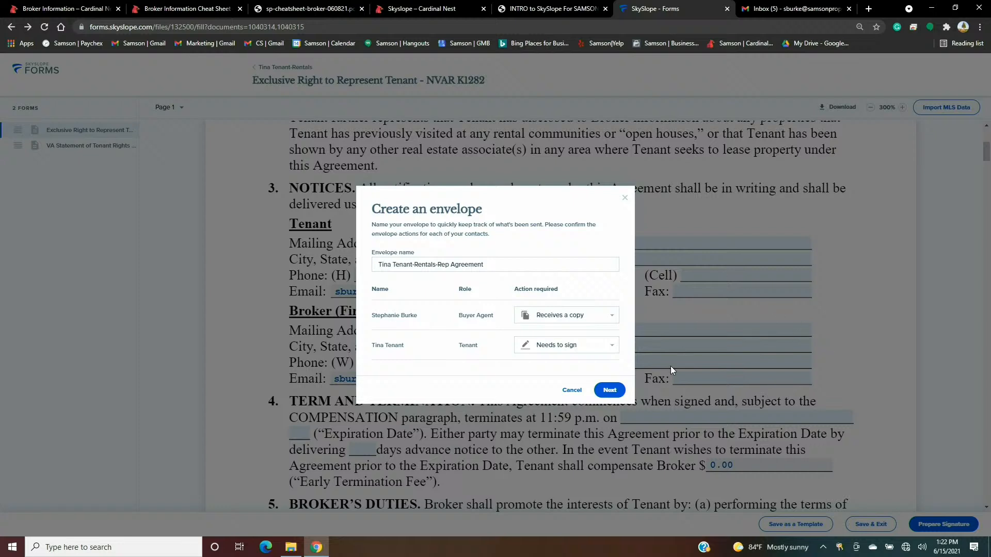
- Create the envelope and glance at the VA Statement, then the representation agreement's pages
left_click(608, 392)
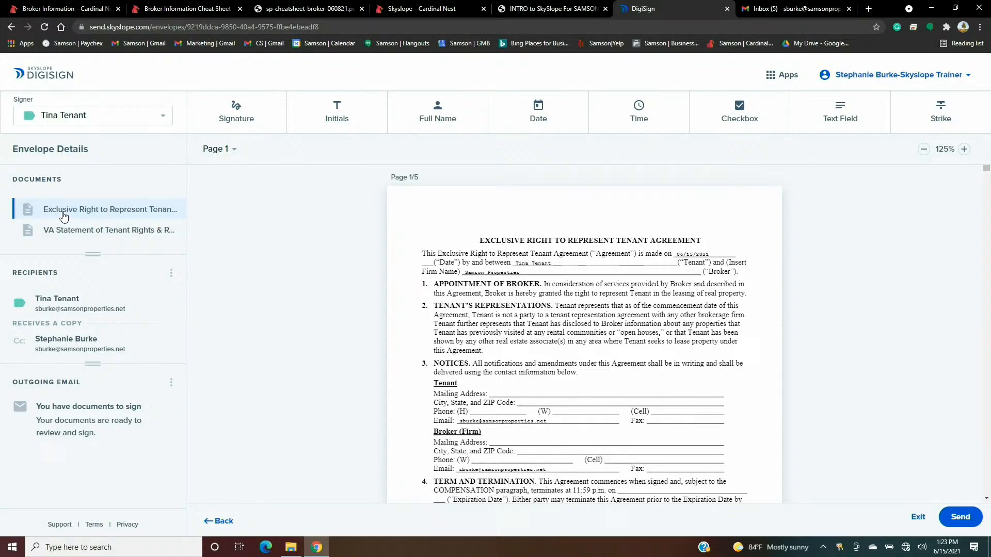
left_click(80, 239)
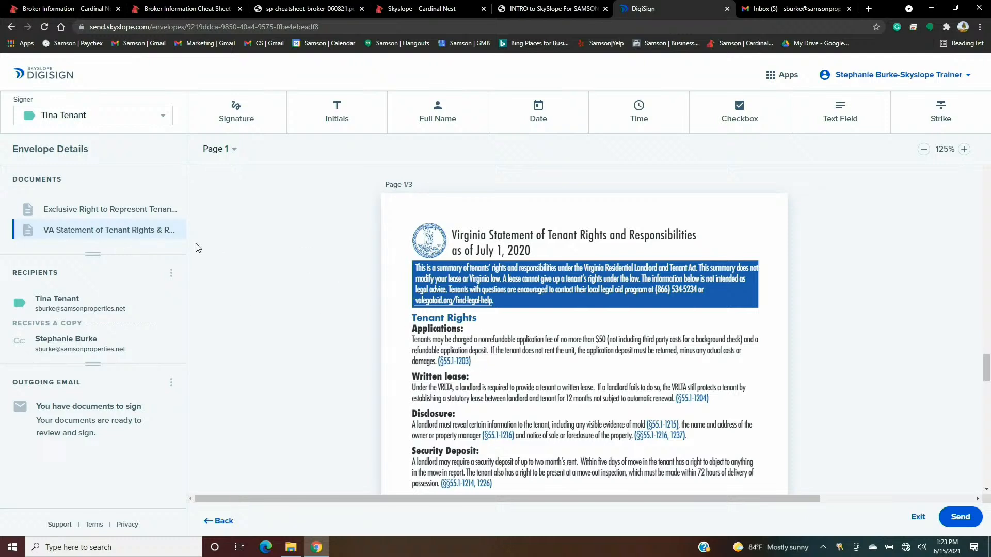
left_click(101, 212)
scroll(636, 336, "down", 5)
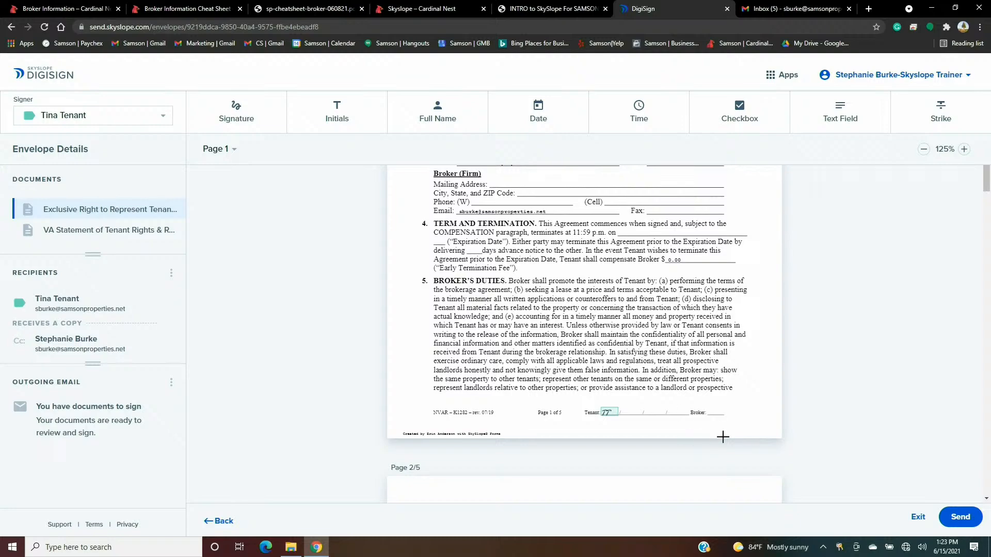
scroll(622, 336, "down", 6)
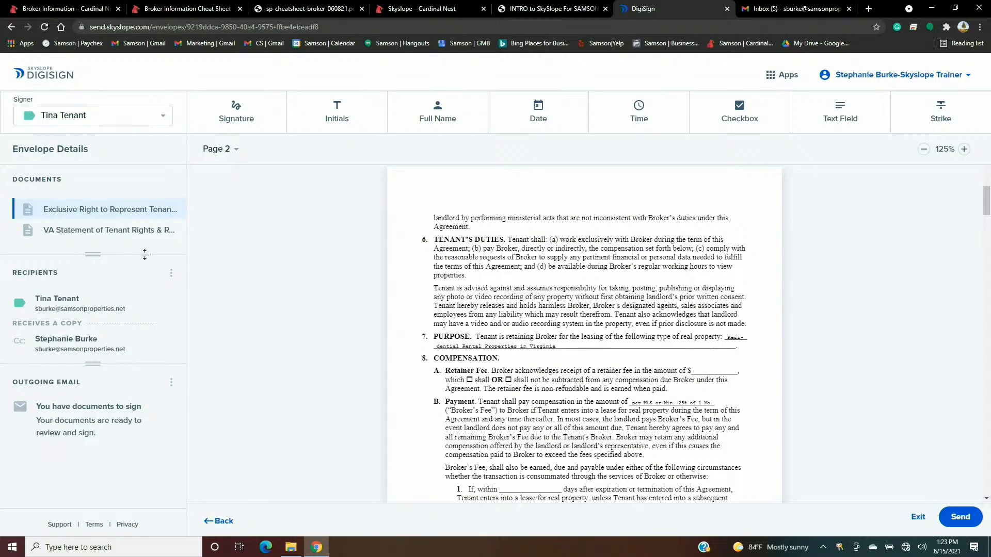
- Scroll through the VA Statement of Tenant Rights, then return to the Exclusive Right to Represent Tenant agreement
left_click(134, 230)
scroll(496, 382, "down", 20)
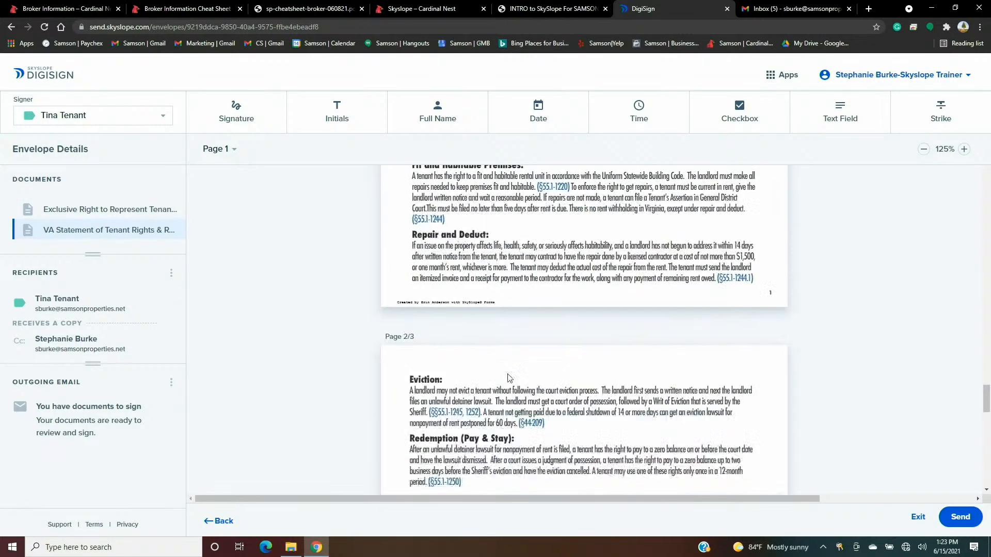
scroll(503, 378, "down", 10)
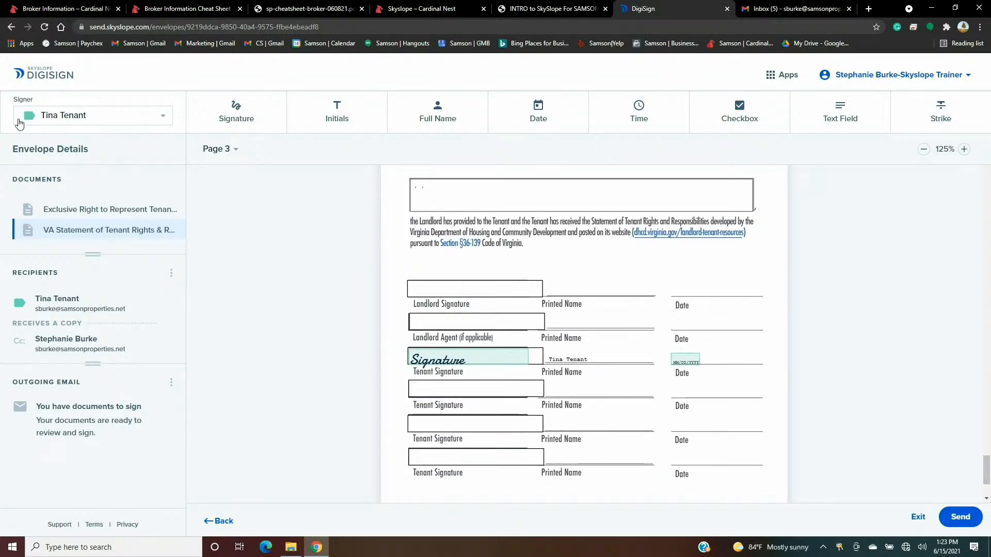
scroll(587, 394, "down", 2)
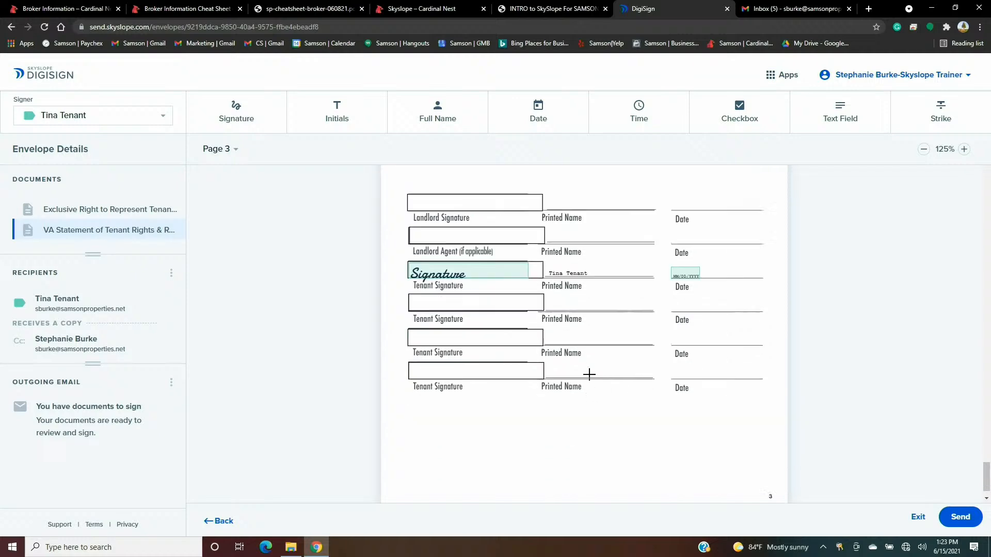
scroll(483, 377, "up", 10)
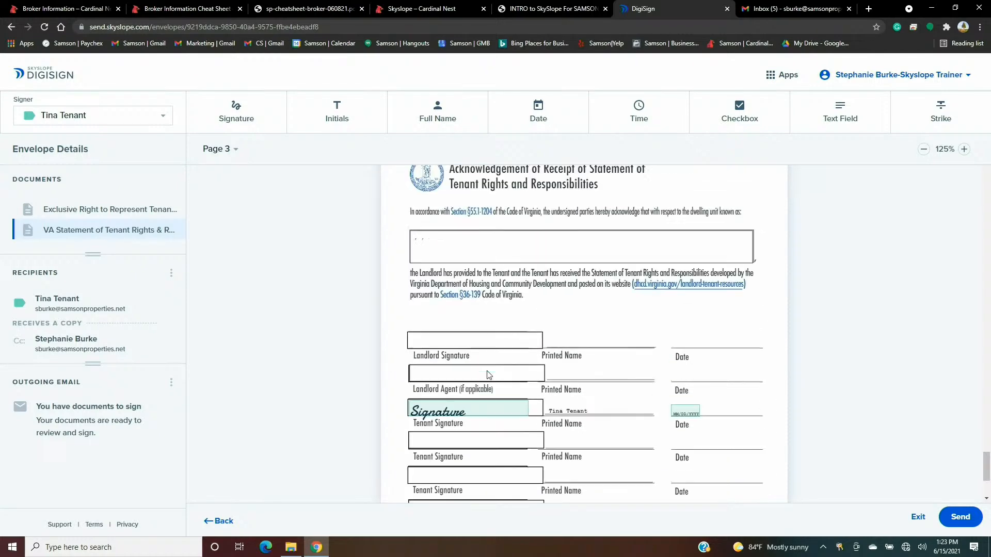
left_click(75, 216)
scroll(595, 330, "down", 3)
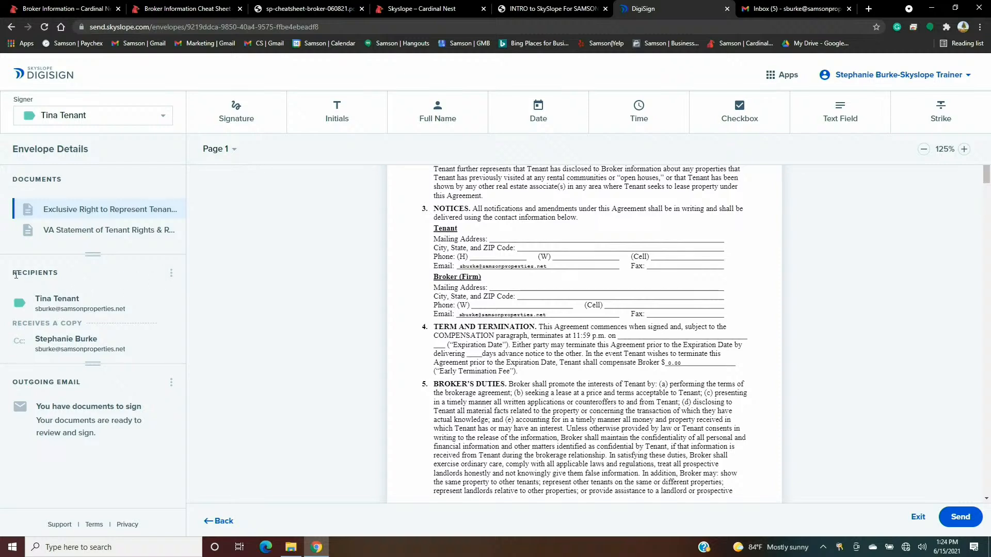
left_click_drag(16, 275, 181, 286)
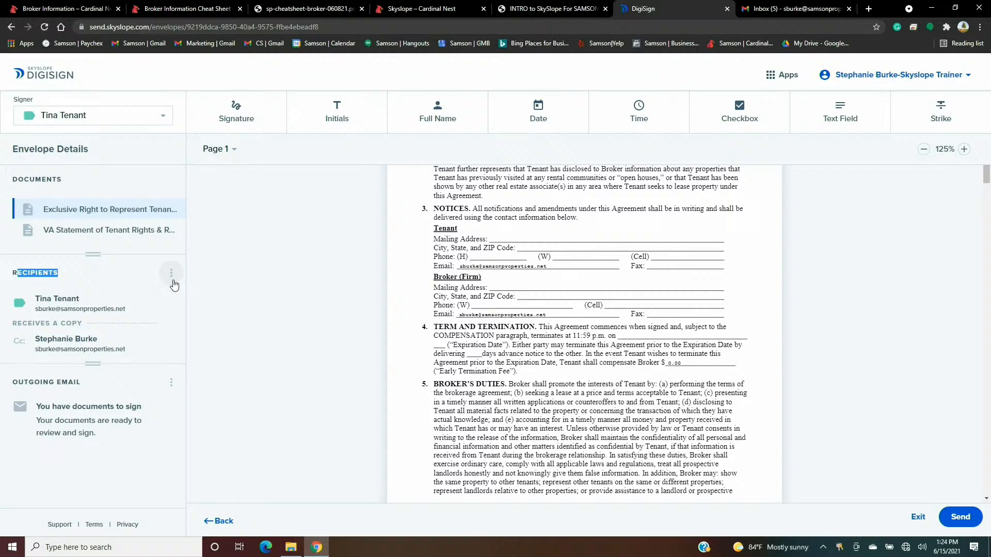
- Add a new recipient and enter the broker's first name, last name and e-mail address
left_click(172, 280)
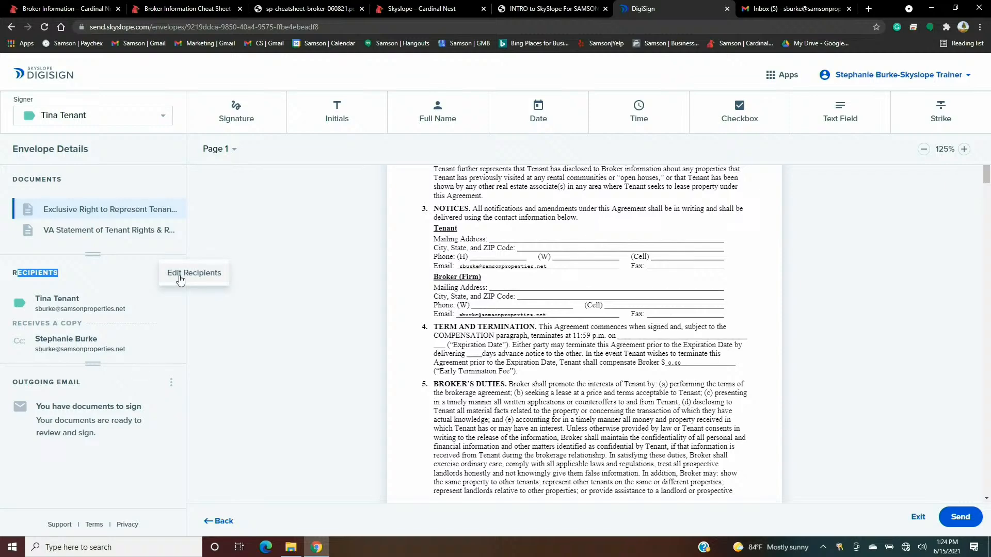
left_click(179, 276)
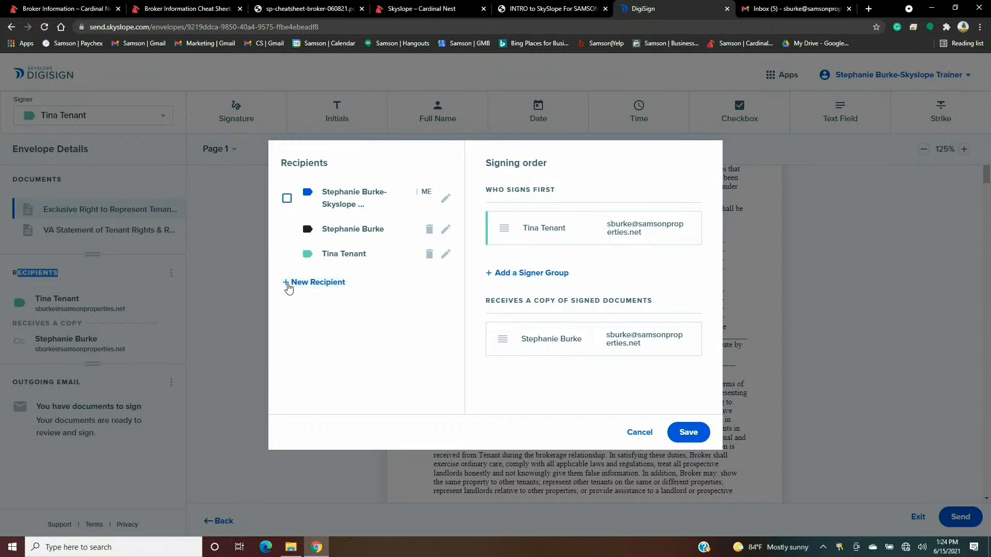
left_click(305, 282)
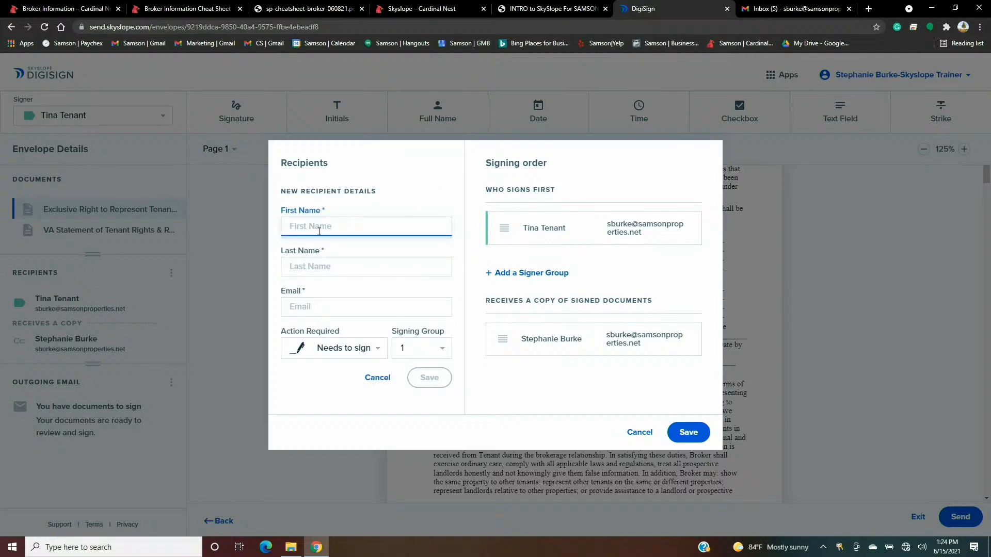
type("Stv")
type("ve")
key("Tab")
type("Broke")
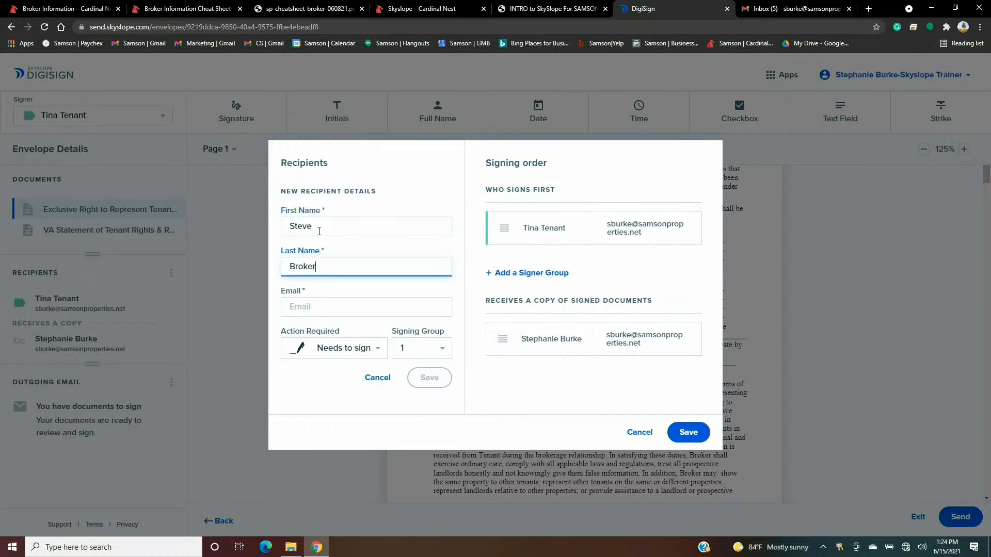
left_click(320, 307)
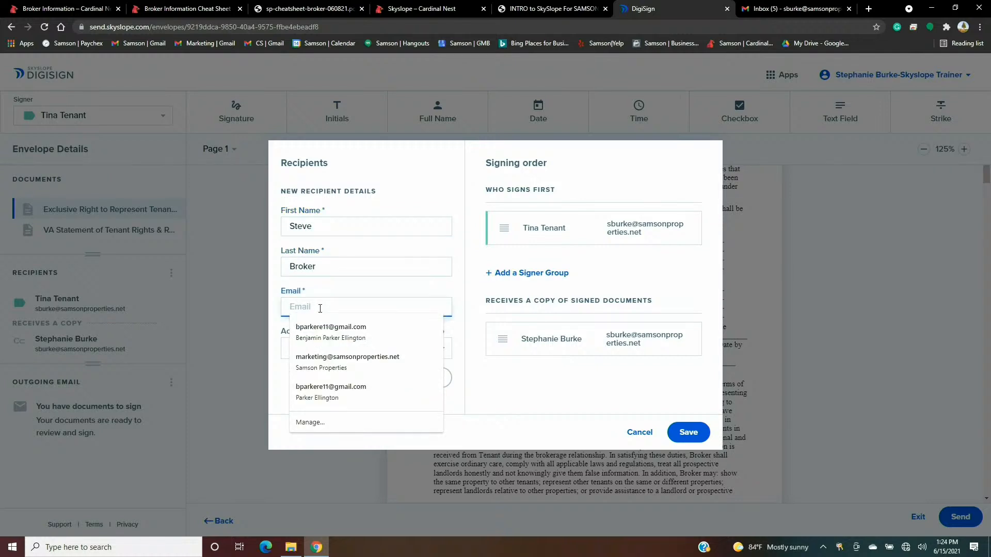
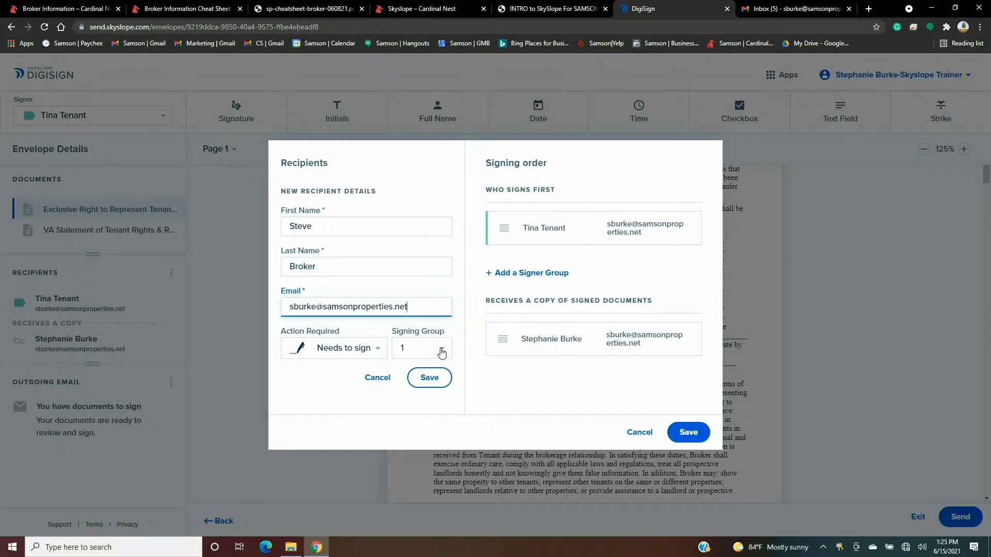
- Set the new broker recipient's signing group to 1
left_click(441, 353)
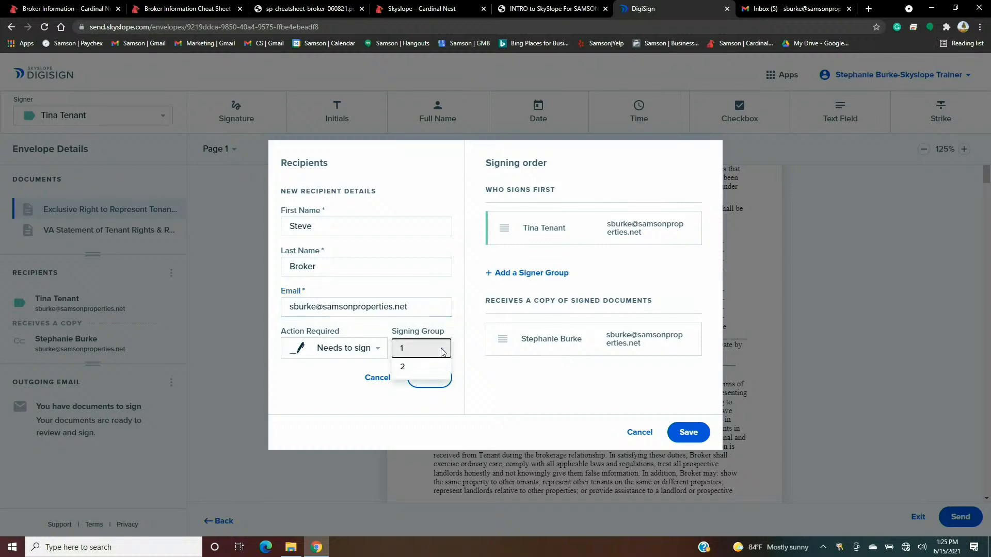
left_click(418, 379)
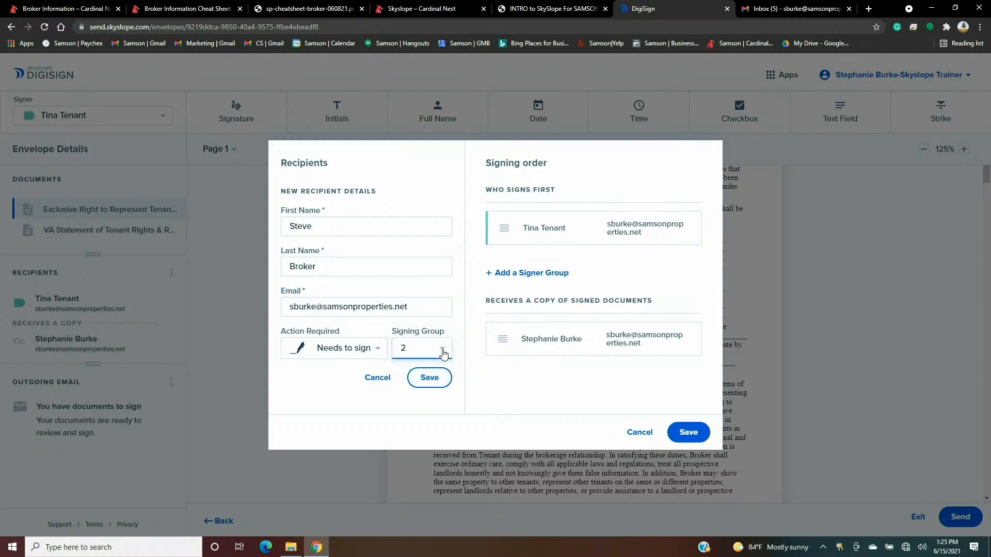
left_click(441, 349)
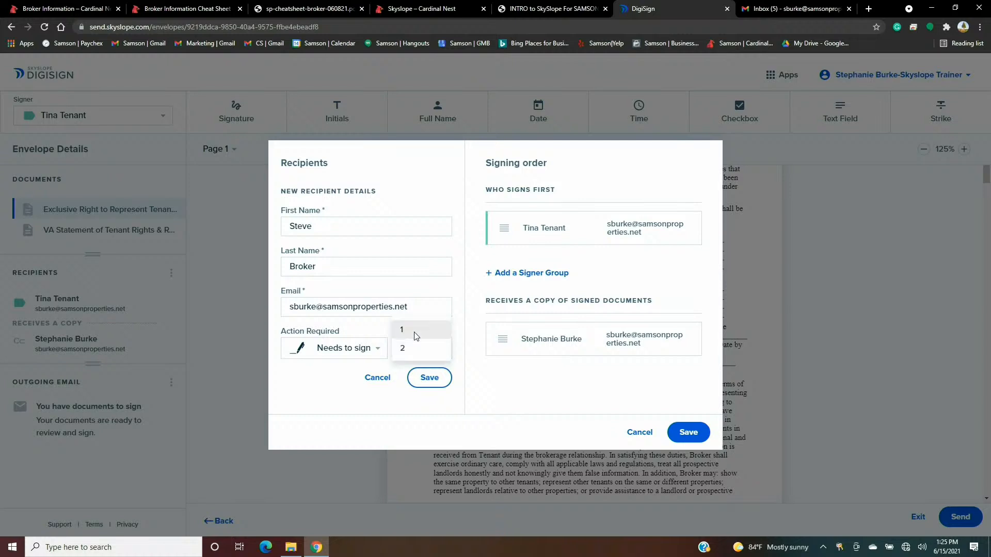
left_click(416, 332)
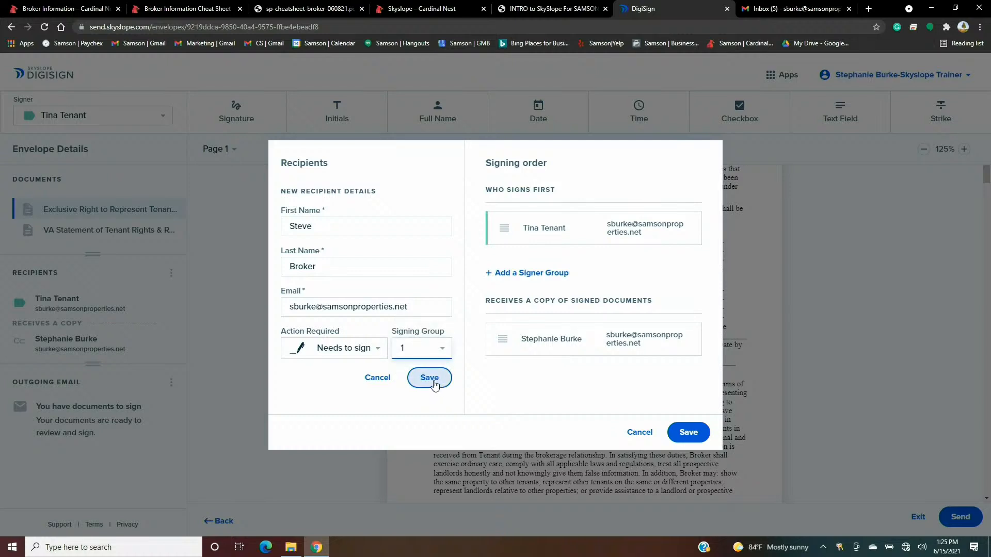
- Save the broker recipient, then change its signing group to 2
left_click(433, 381)
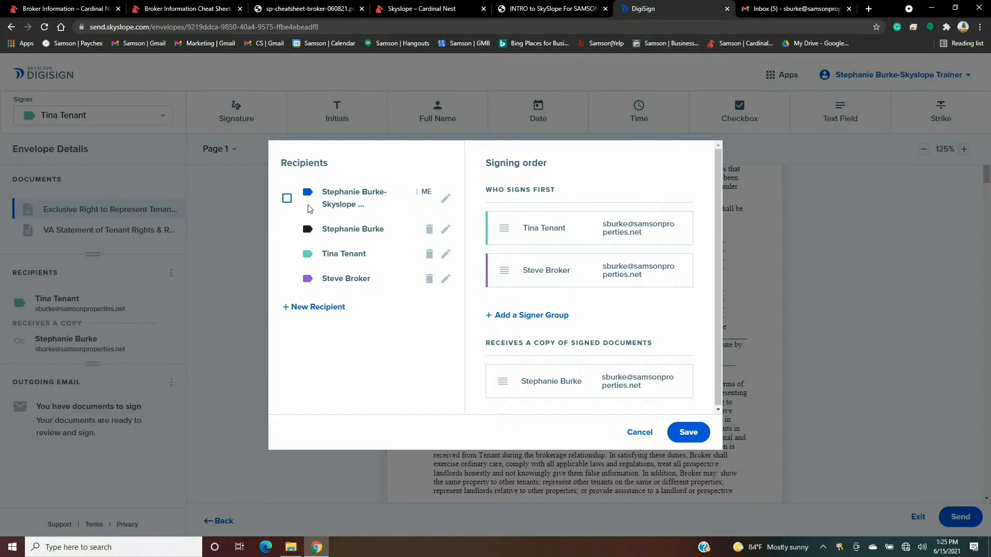
left_click(444, 281)
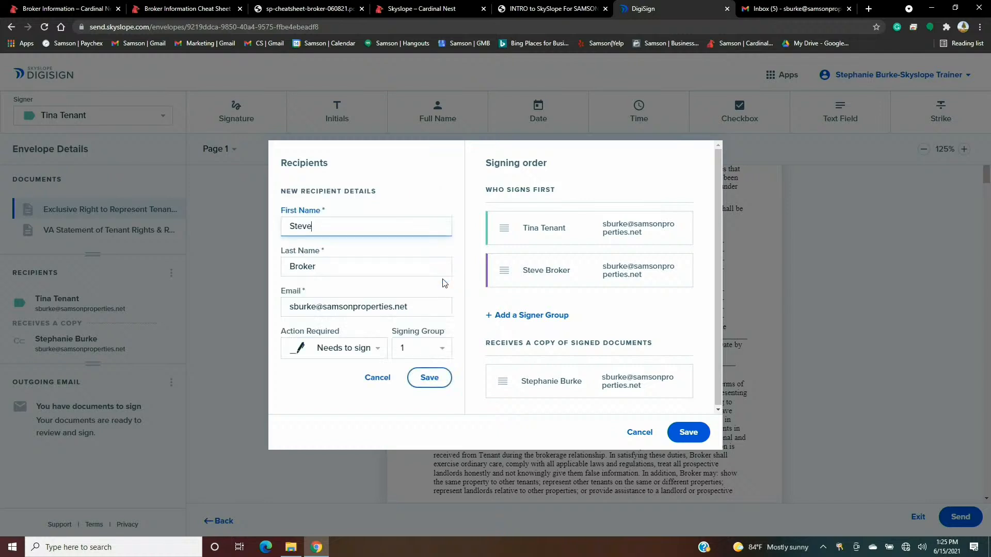
left_click(432, 348)
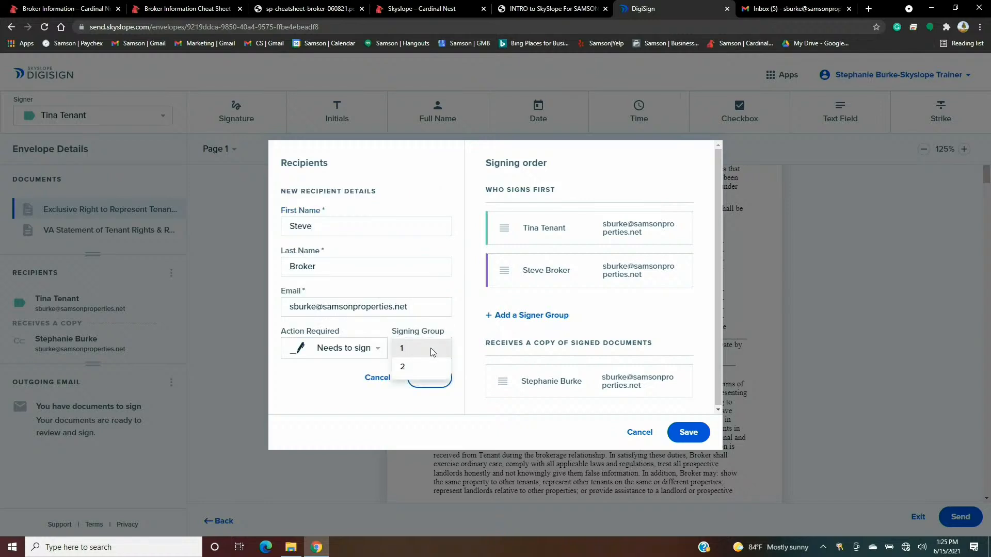
left_click(403, 367)
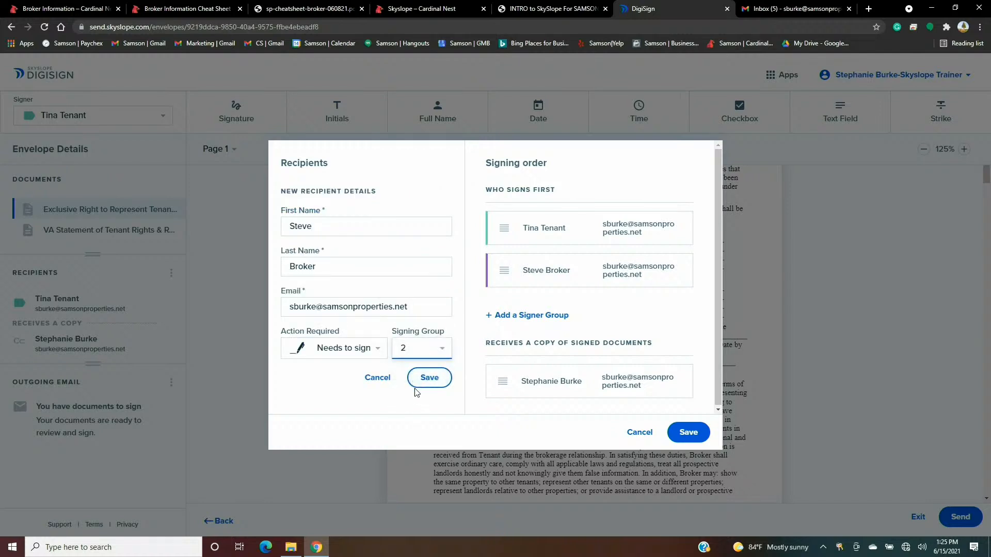
left_click(429, 380)
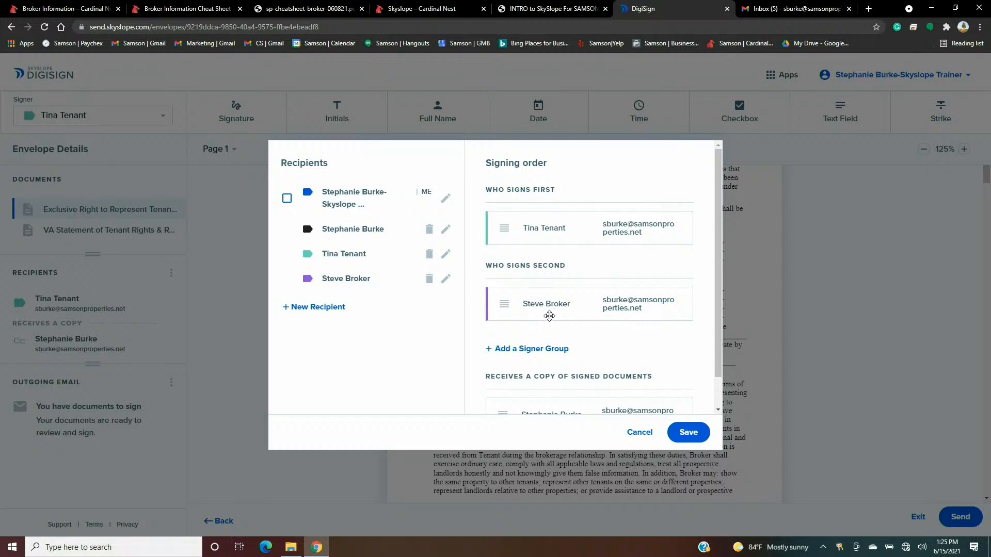
- Save the recipient and signing order changes
scroll(594, 327, "down", 1)
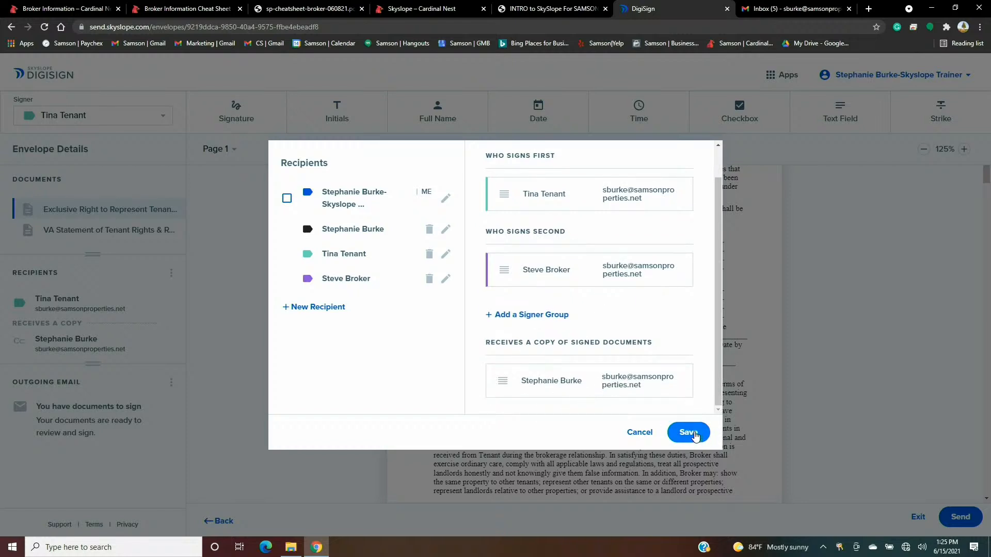
left_click(694, 434)
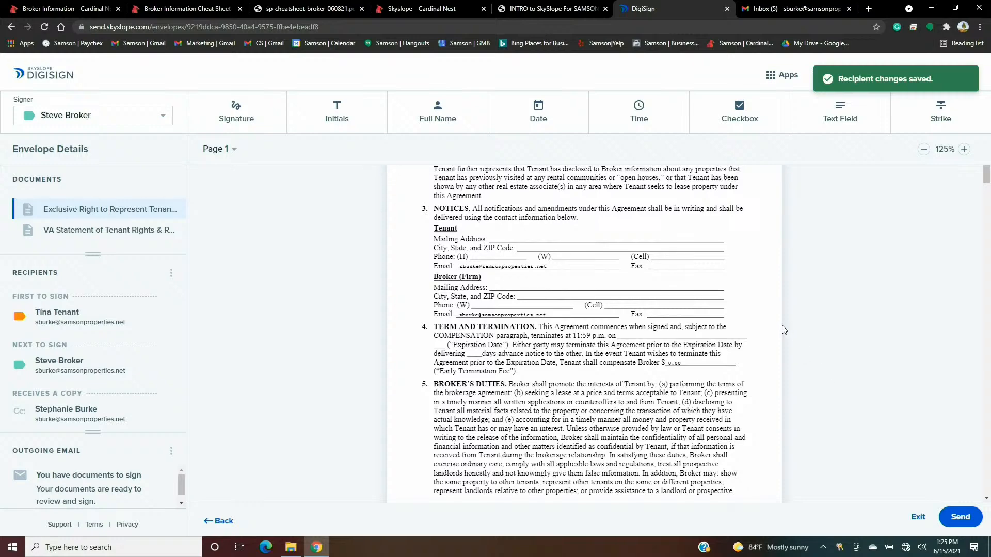
scroll(780, 326, "up", 1)
scroll(780, 327, "down", 4)
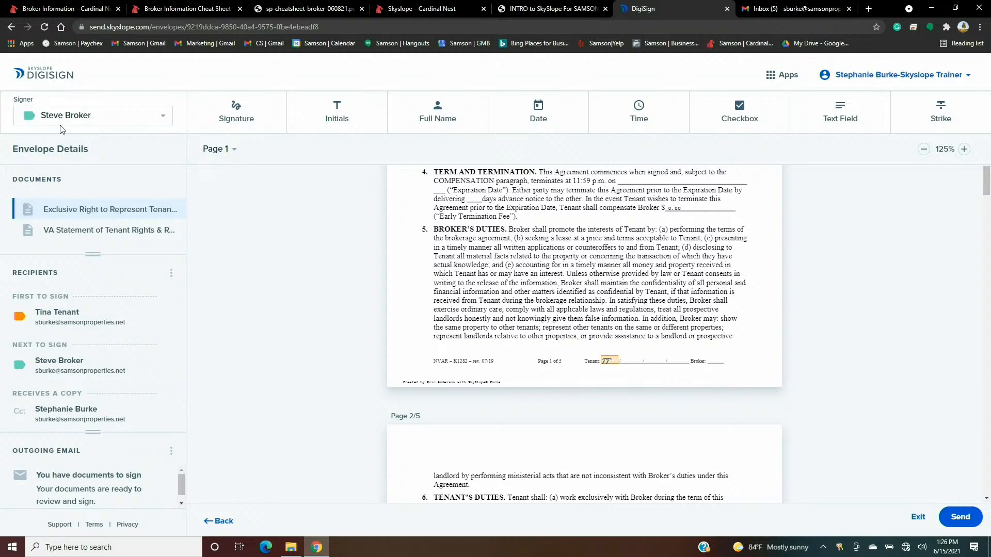
- With the broker as signer, place an initials field on the Broker line in page 1's footer
left_click(127, 120)
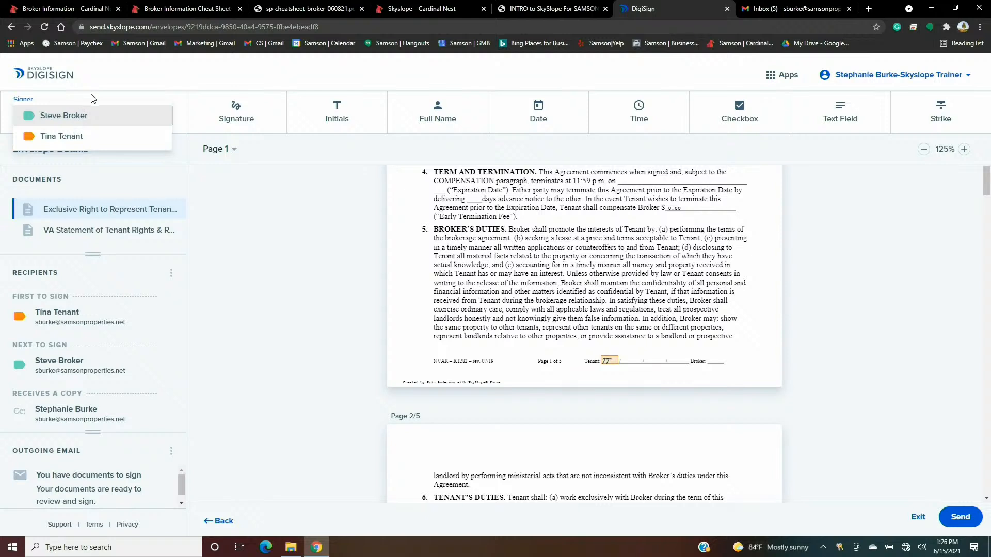
left_click(94, 114)
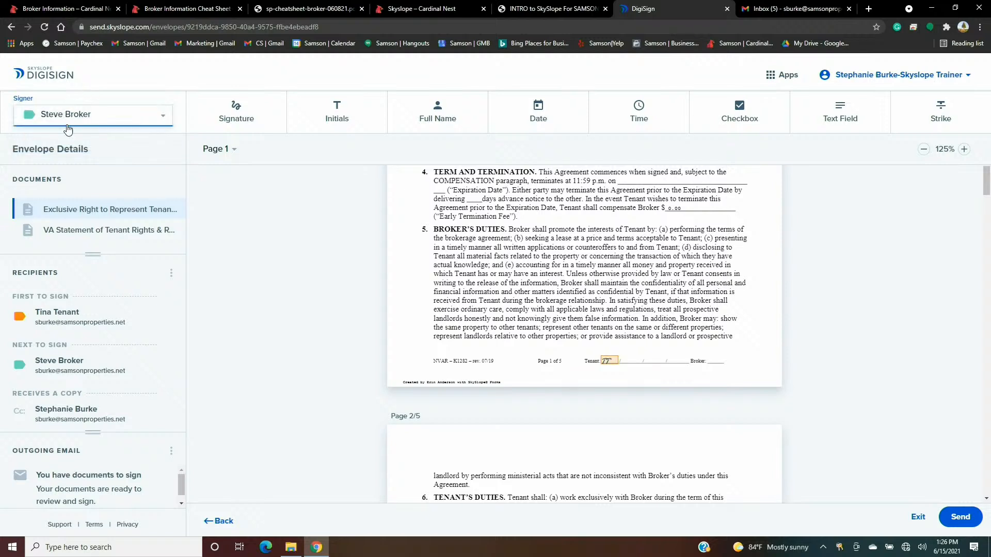
left_click(339, 120)
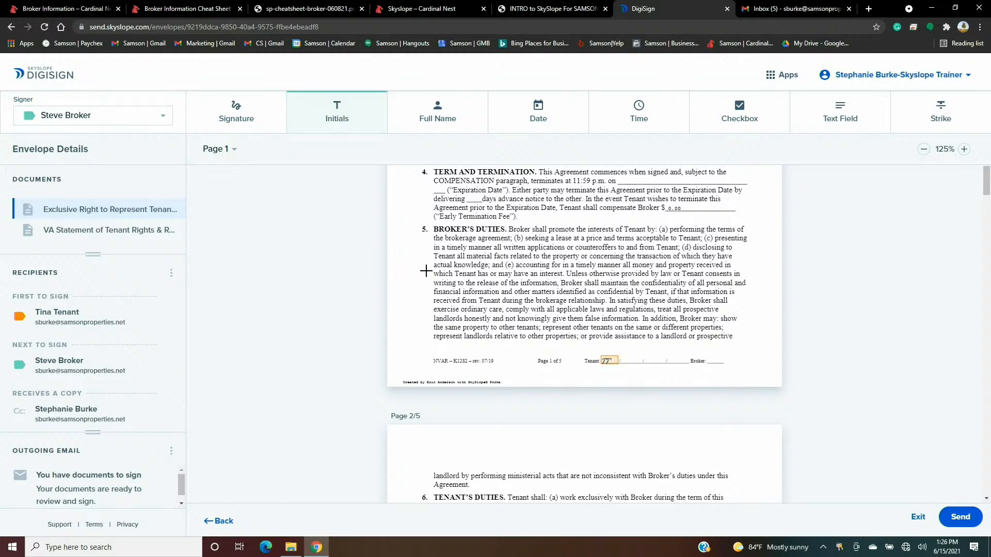
left_click(716, 357)
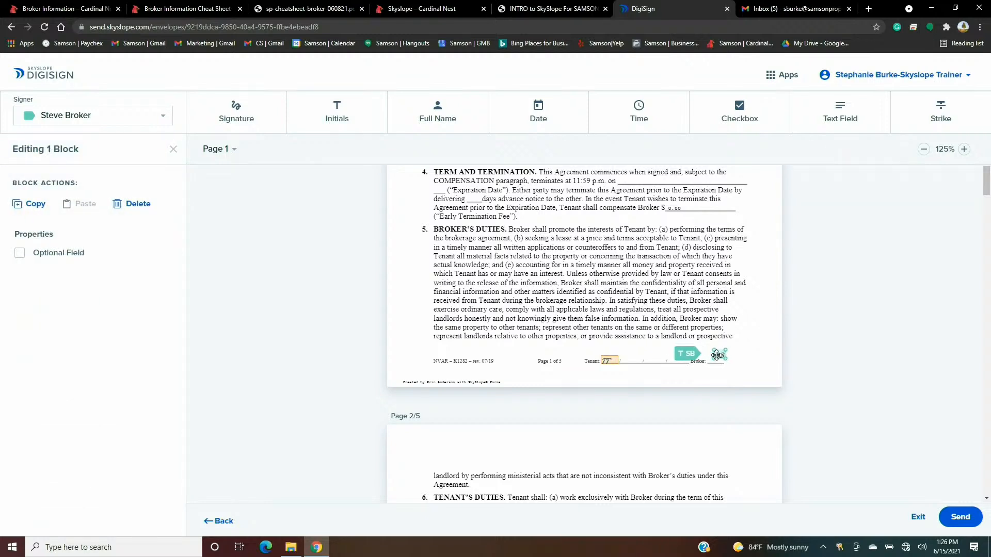
left_click_drag(718, 355, 713, 359)
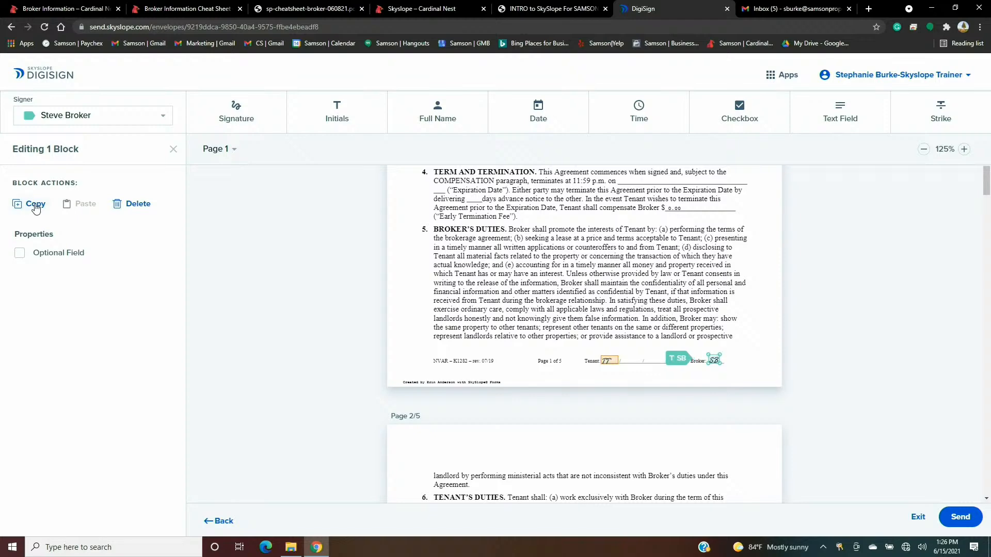
- Copy the broker's initials field and paste it beside Broker in page 2's footer
left_click(35, 206)
scroll(589, 283, "down", 3)
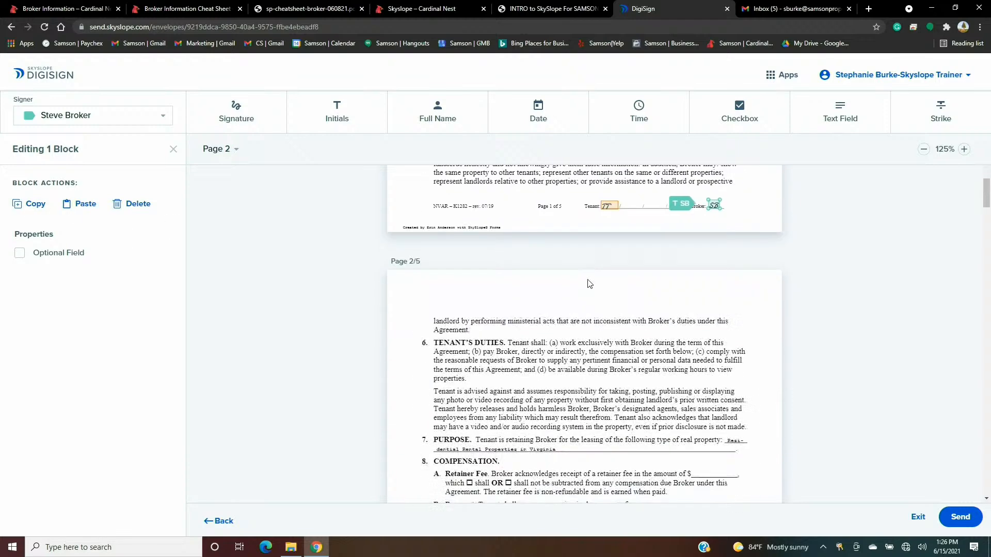
scroll(590, 283, "down", 4)
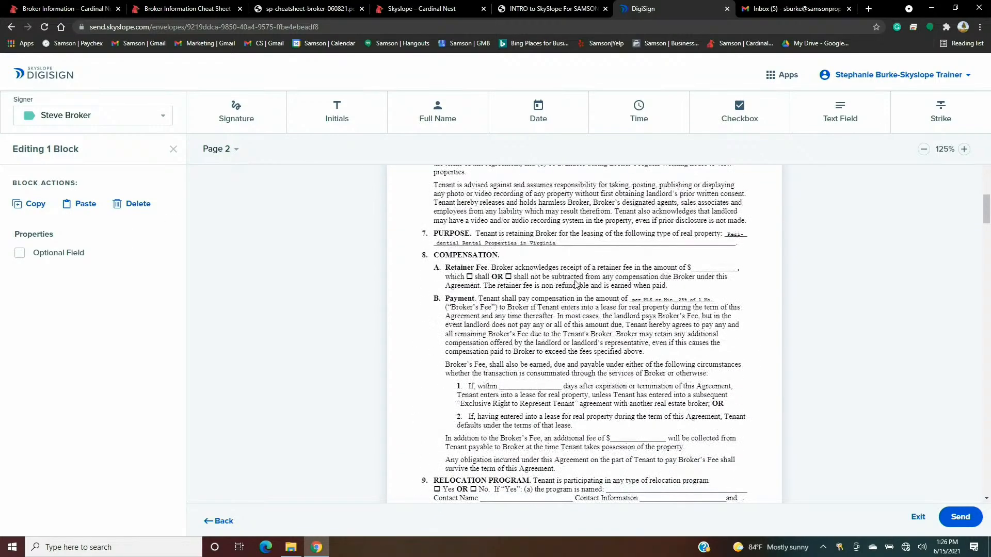
scroll(576, 284, "down", 2)
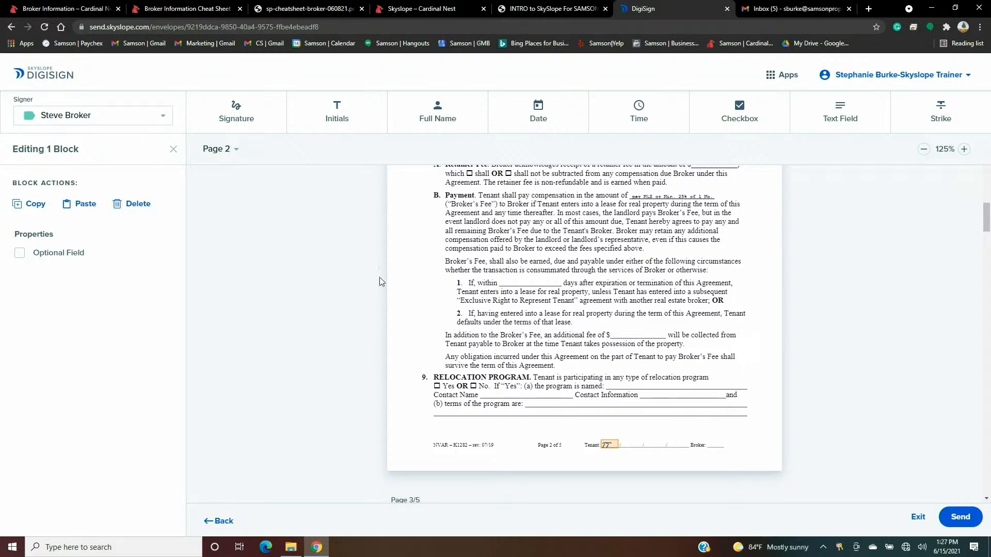
left_click(82, 204)
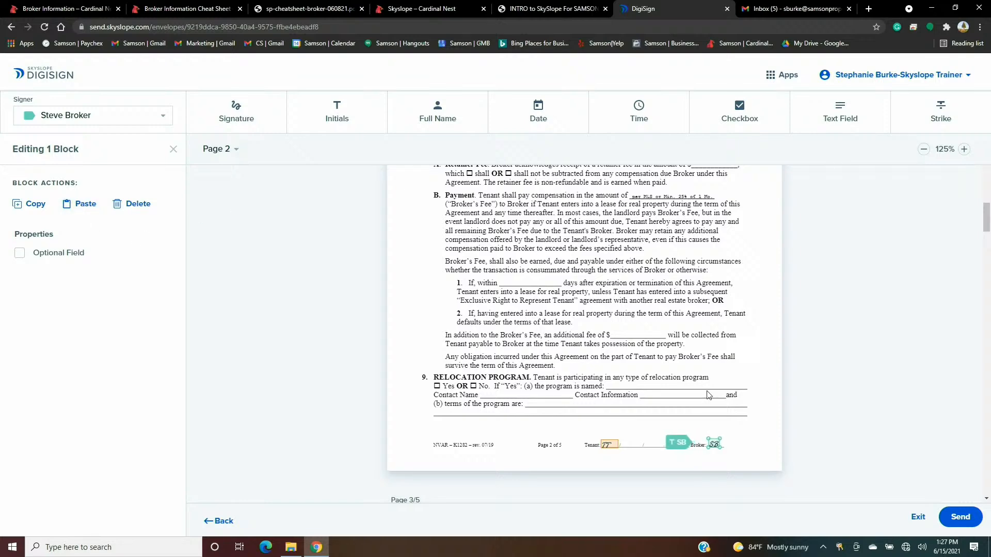
- Paste the broker's initials beside Broker in page 3's footer
scroll(619, 361, "down", 3)
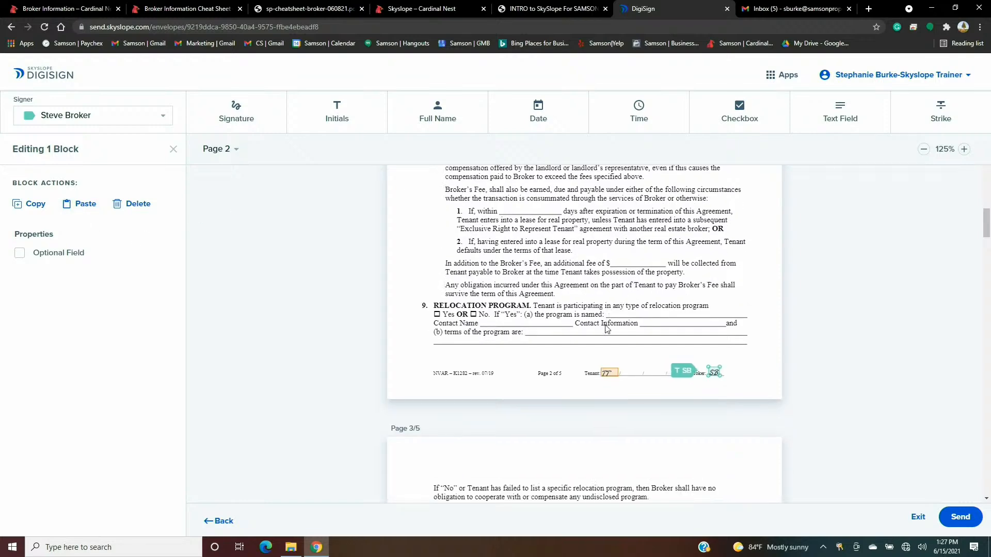
scroll(564, 279, "down", 8)
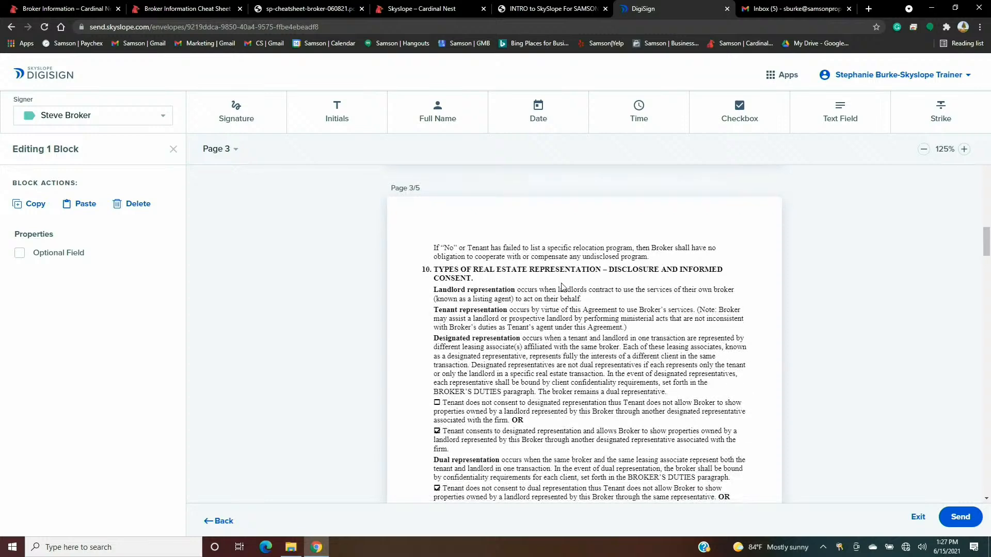
scroll(561, 286, "down", 1)
scroll(548, 288, "up", 1)
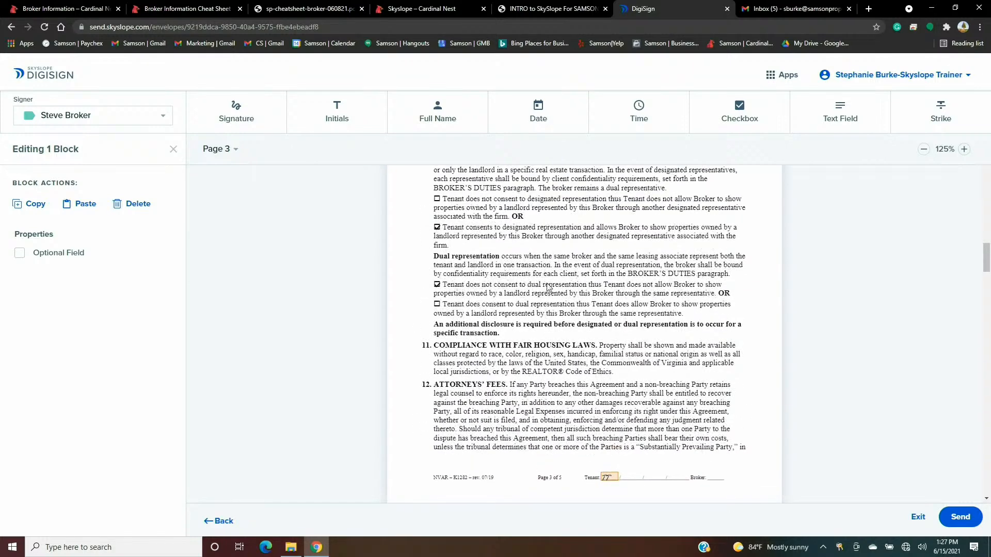
left_click(77, 206)
scroll(686, 347, "down", 1)
scroll(685, 347, "down", 3)
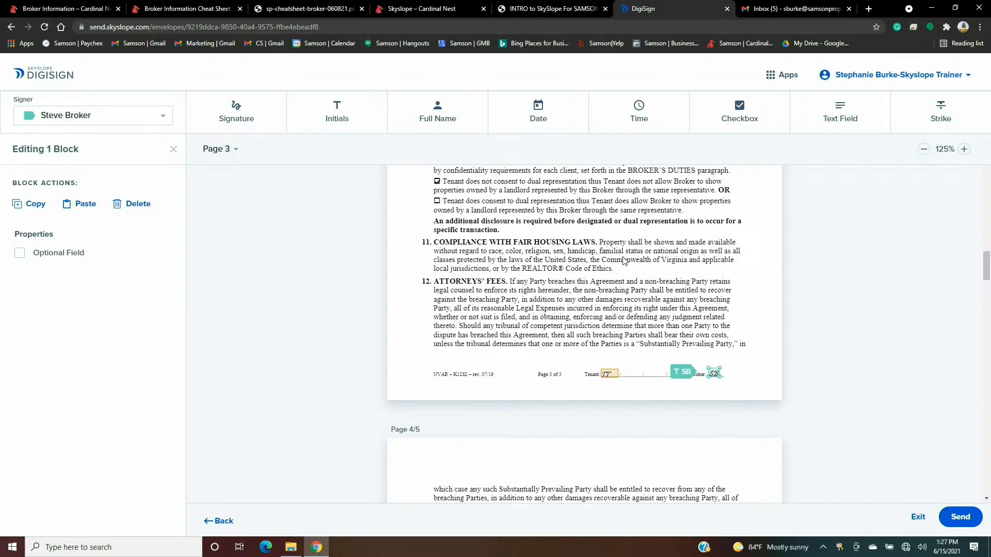
scroll(623, 261, "down", 12)
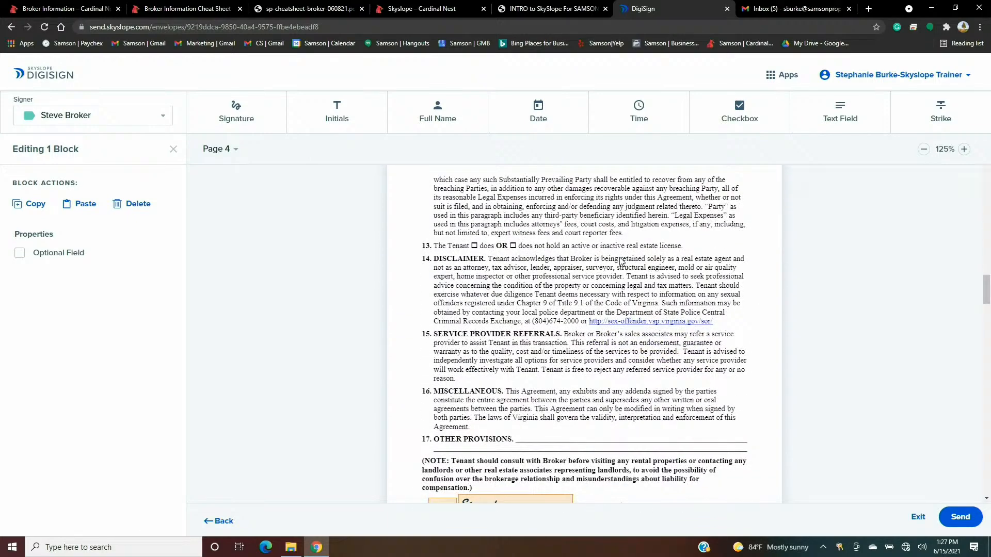
scroll(621, 261, "down", 2)
scroll(625, 262, "down", 4)
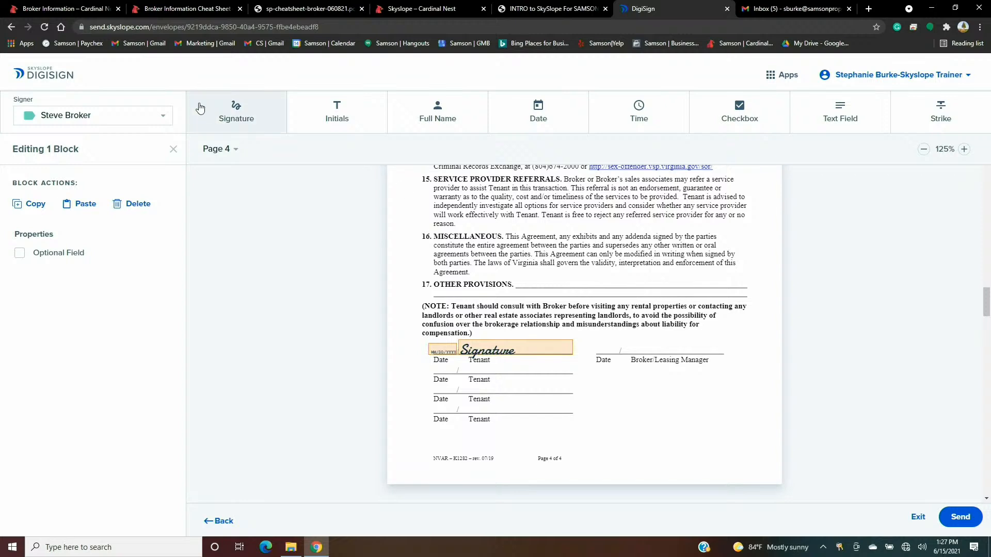
- Place and widen the broker's signature field on page 4's Broker/Leasing Manager line
left_click(236, 116)
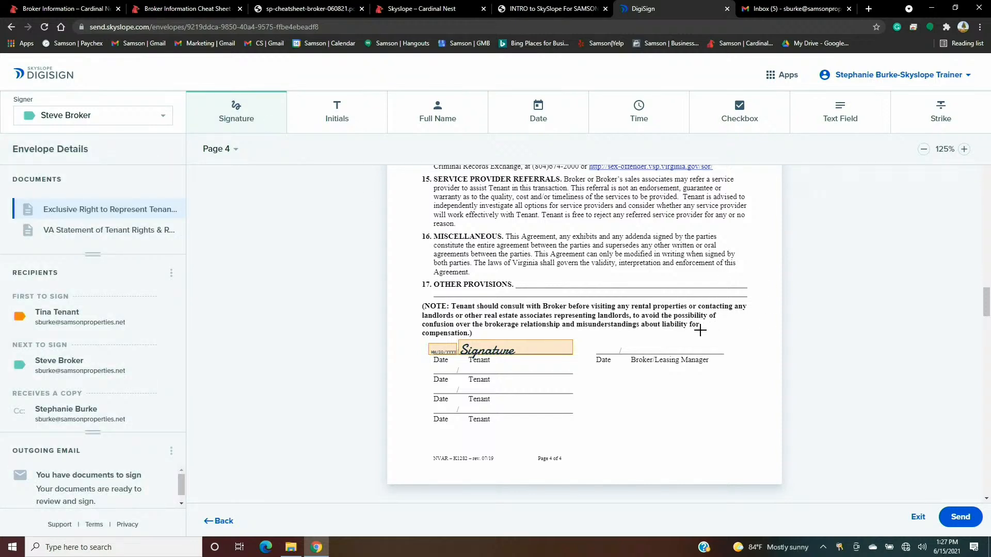
left_click(681, 343)
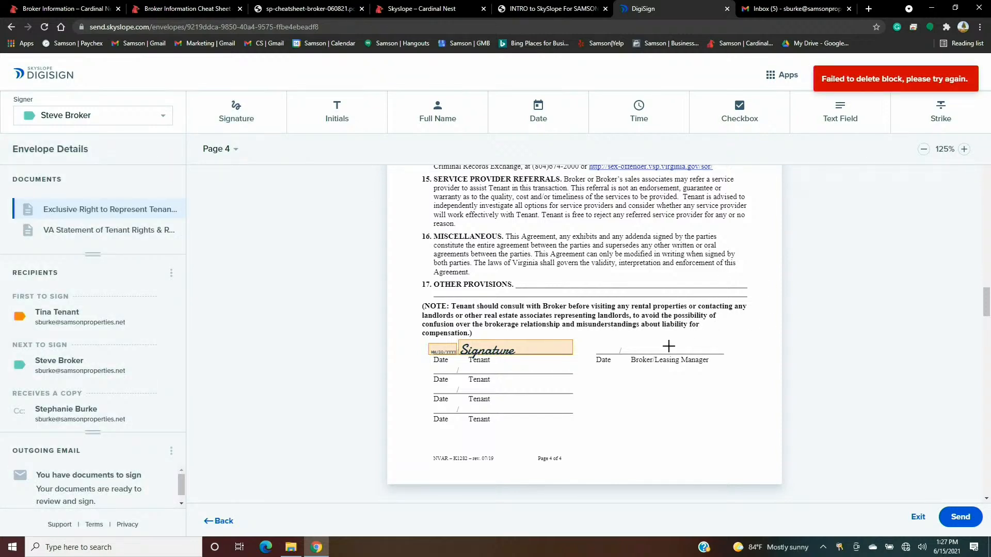
left_click(253, 107)
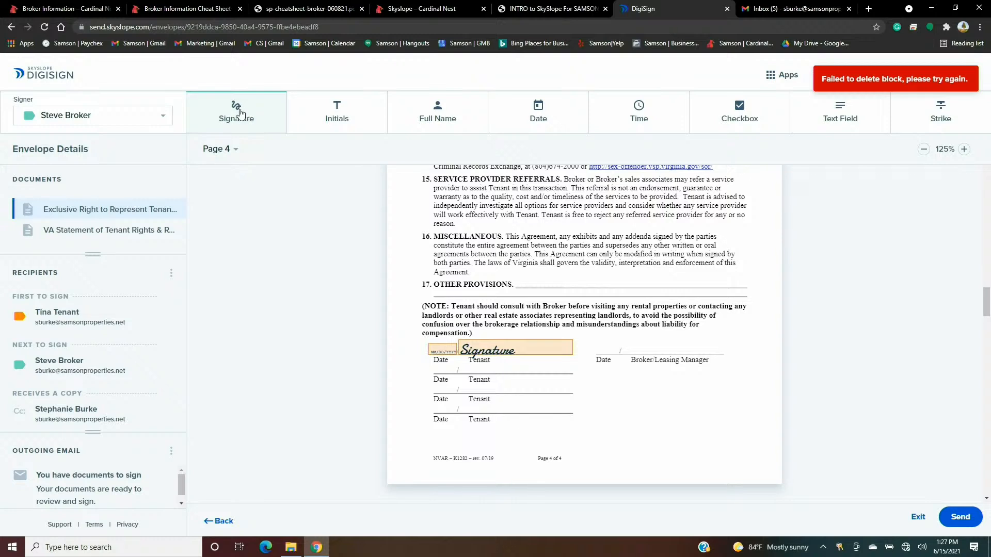
left_click(653, 344)
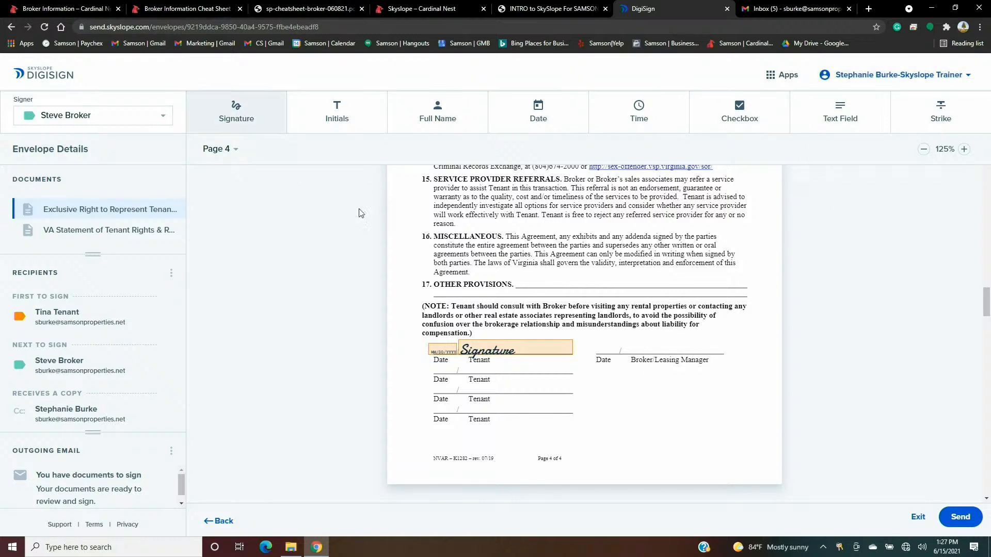
scroll(600, 306, "up", 1)
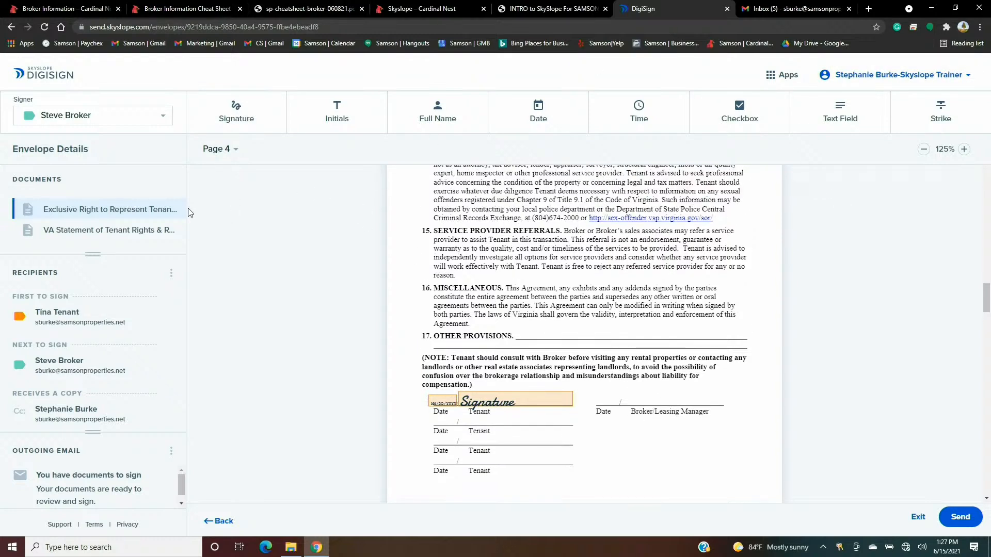
left_click(105, 119)
left_click(100, 121)
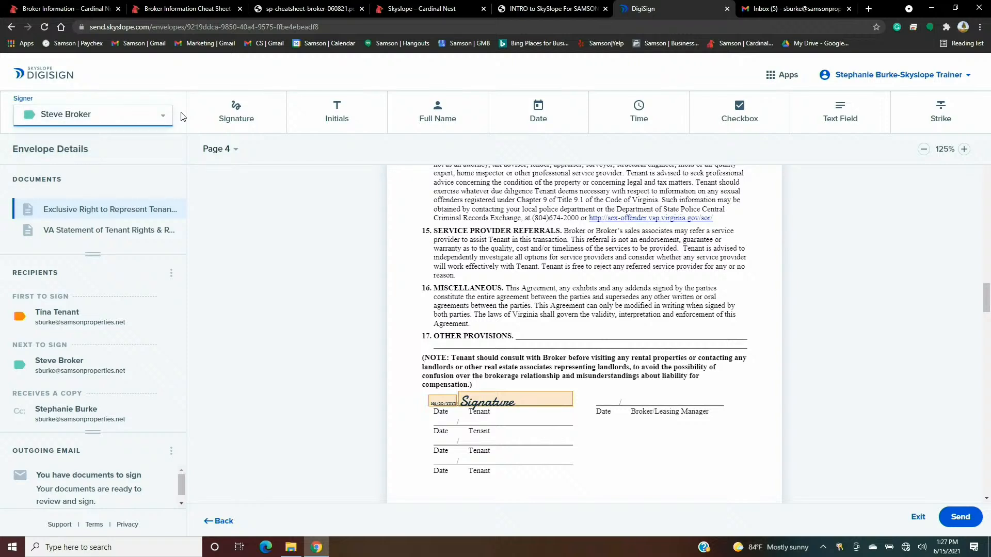
left_click(226, 122)
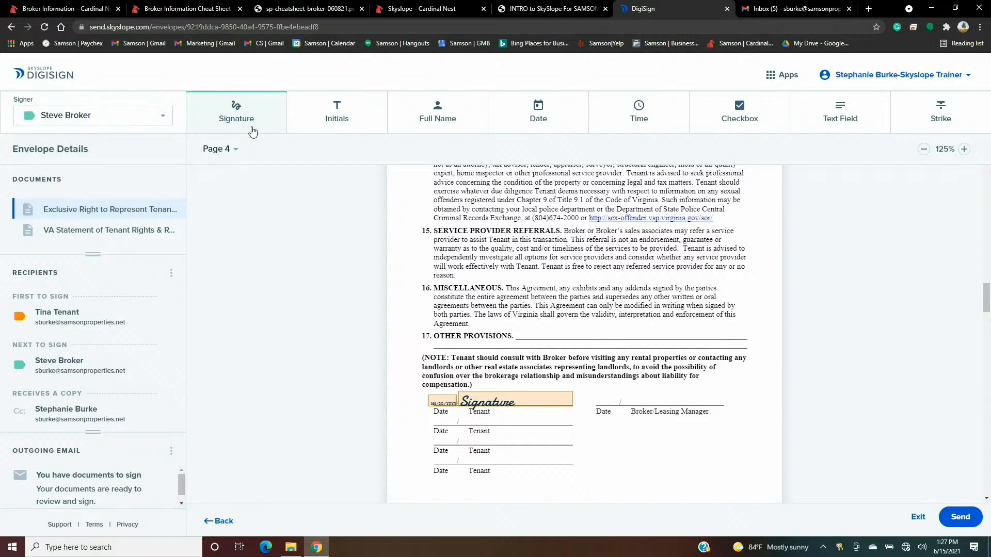
left_click(659, 396)
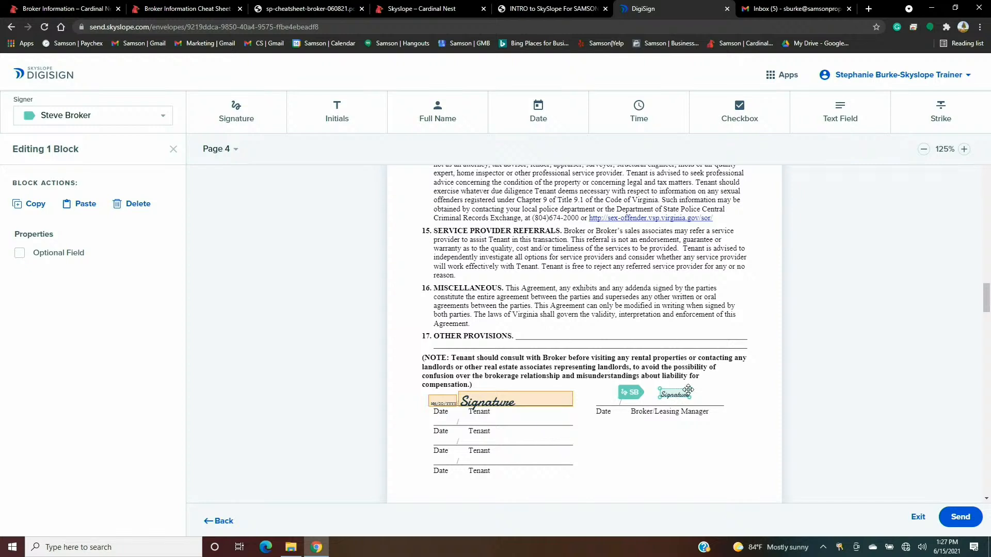
mouse_move(690, 386)
left_mouse_down()
mouse_move(743, 380)
mouse_move(681, 394)
left_mouse_up()
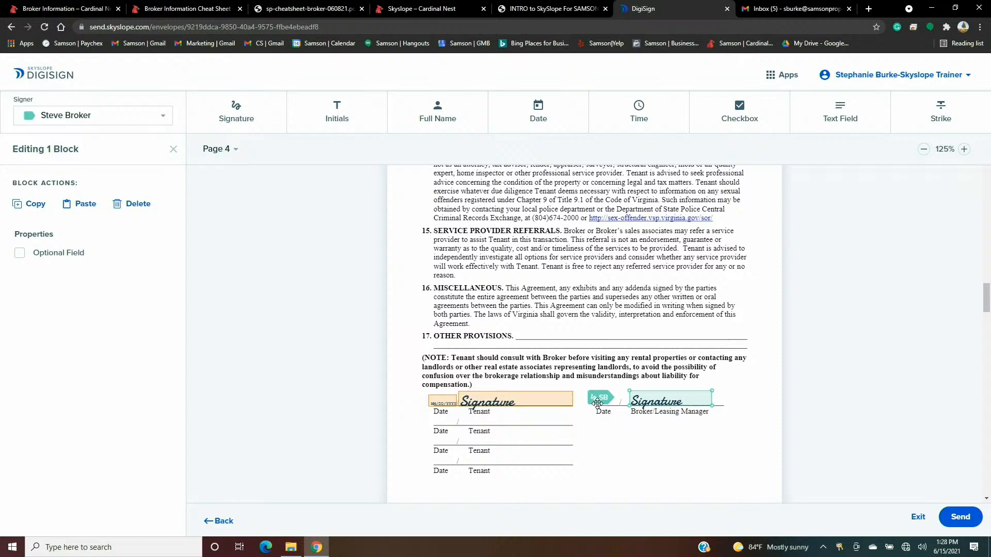
- Add a resized time field above the broker's Date line, replacing a mistaken date field
left_click(537, 123)
left_click(602, 398)
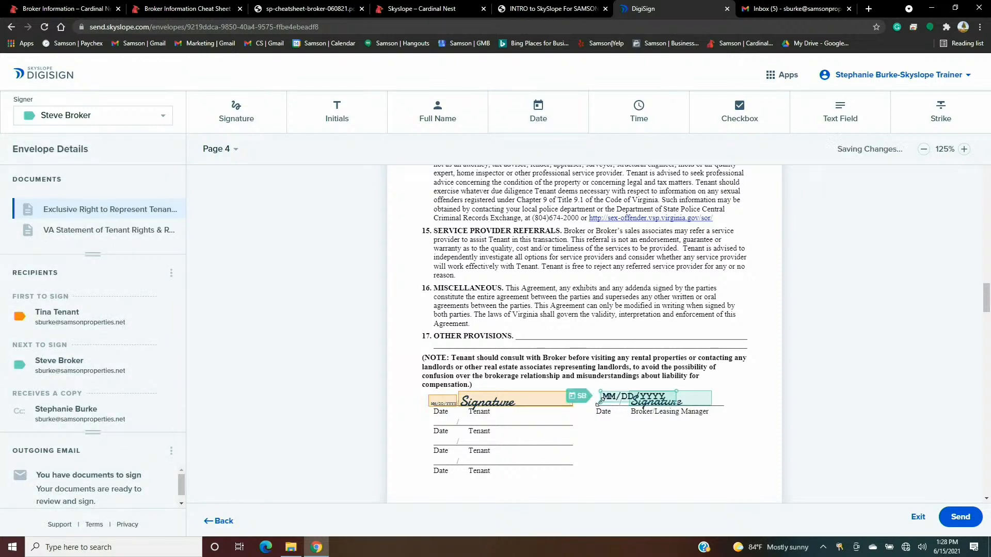
left_click_drag(677, 391, 597, 398)
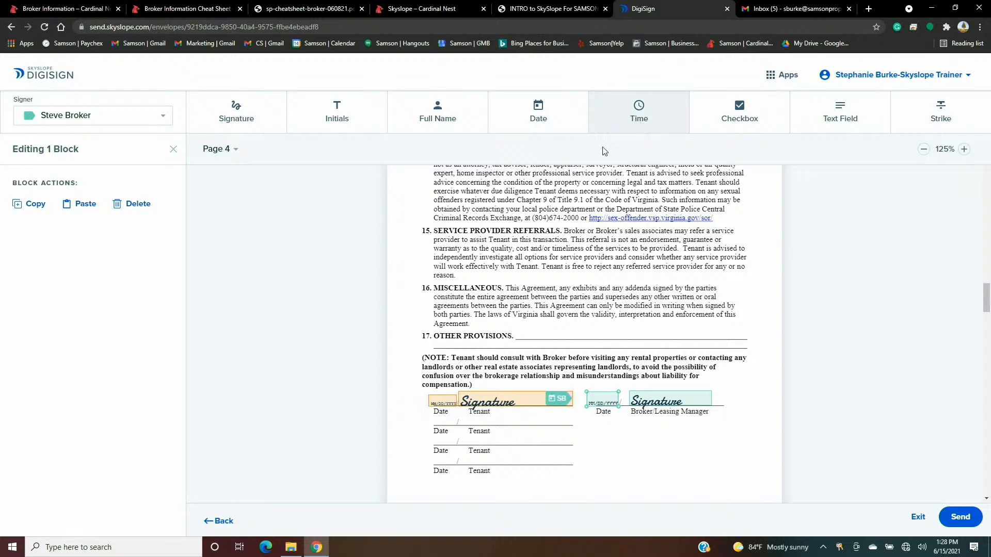
left_click(138, 204)
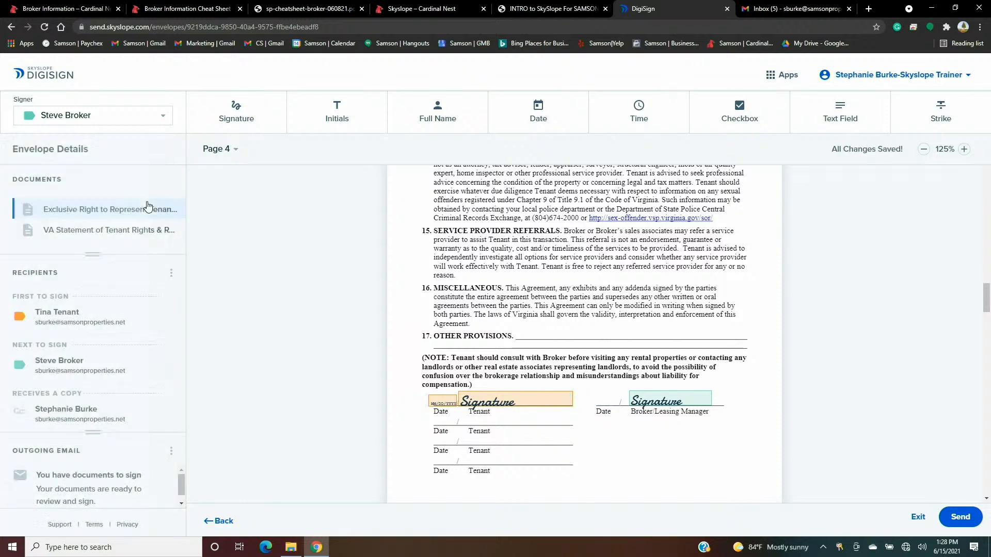
left_click(649, 116)
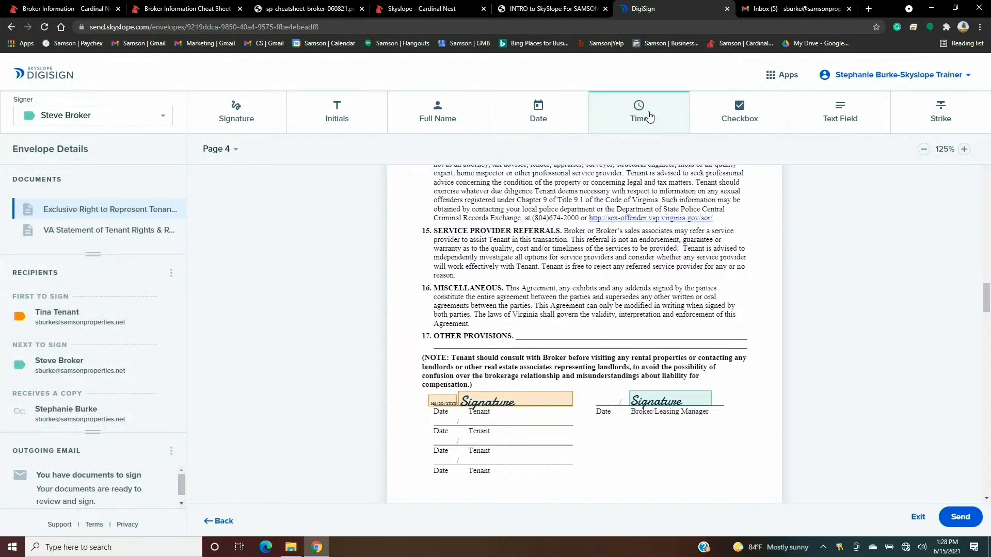
left_click(593, 399)
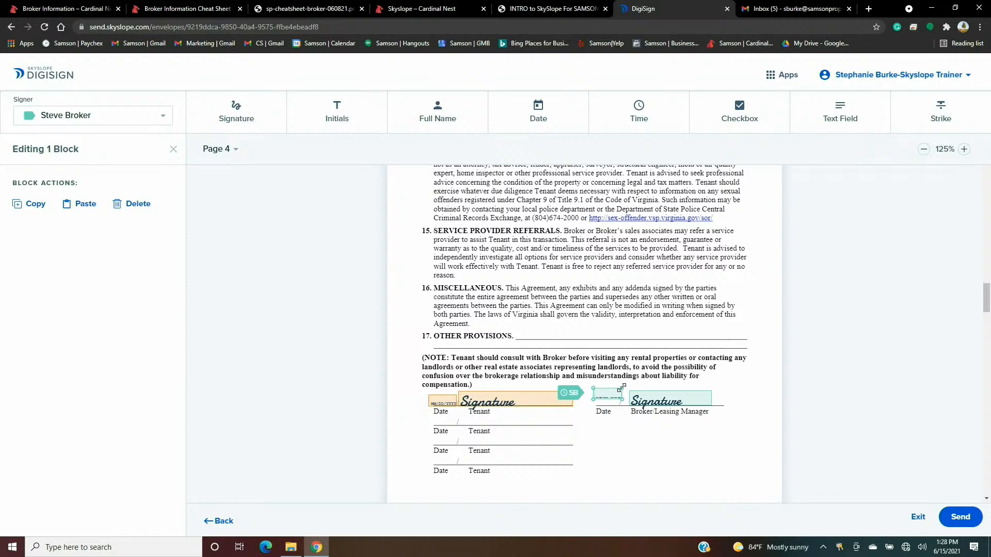
left_click_drag(622, 387, 577, 386)
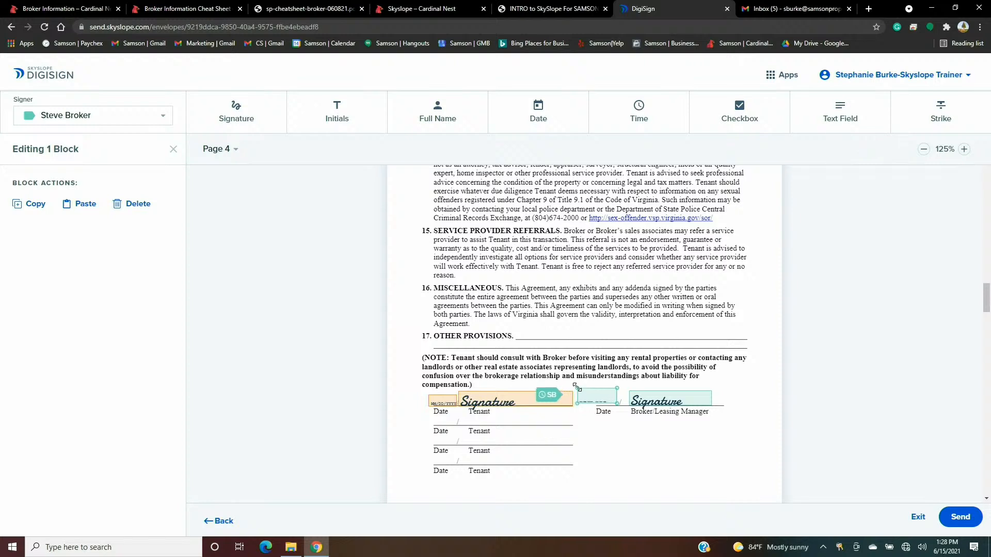
left_click(613, 437)
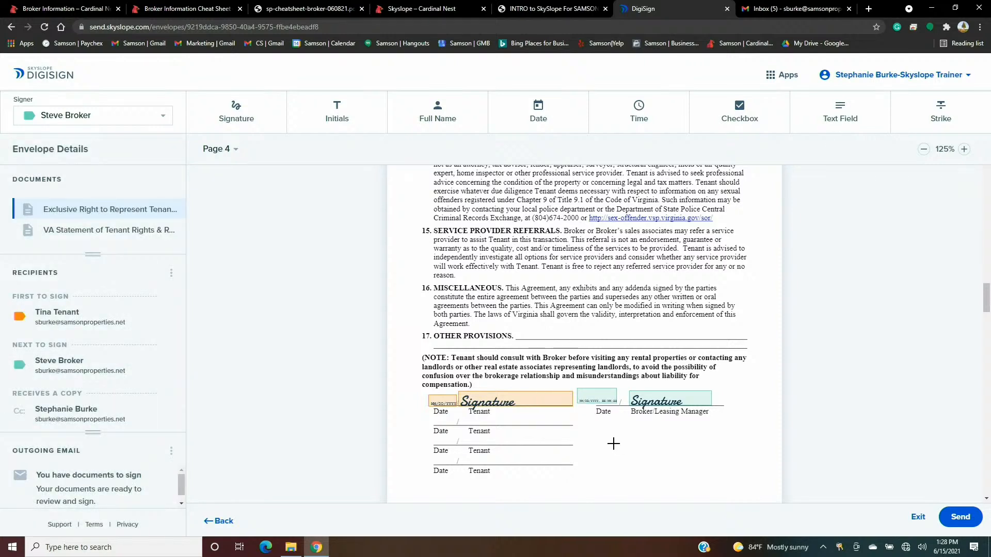
- Scroll through the VA Statement and back to page 1 of the agreement, with the Text Field tool selected
scroll(658, 381, "down", 7)
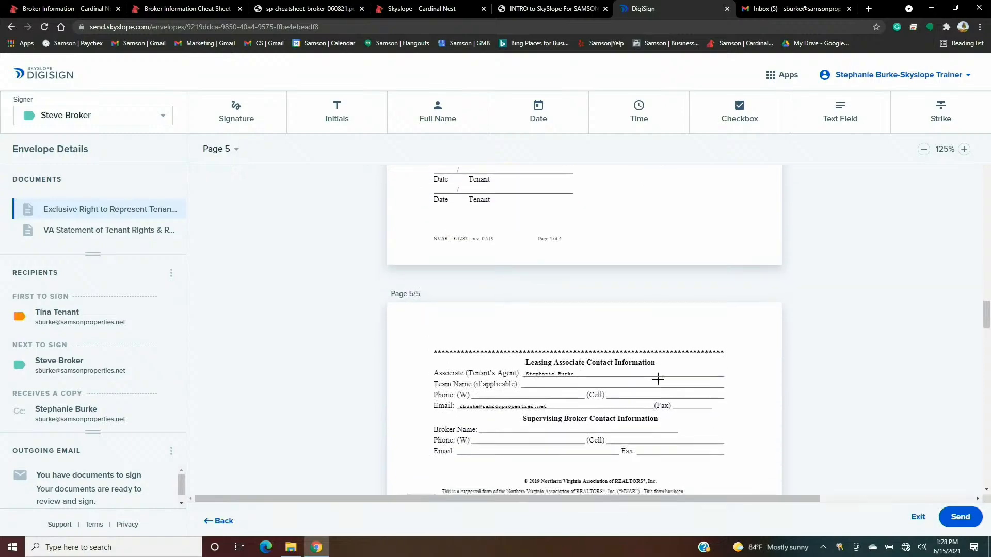
scroll(658, 381, "down", 12)
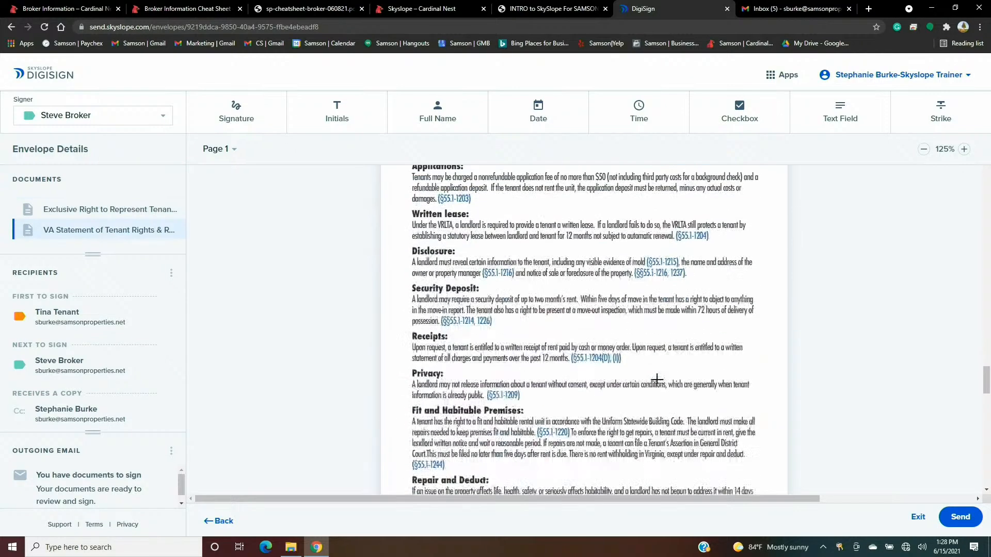
scroll(657, 381, "down", 10)
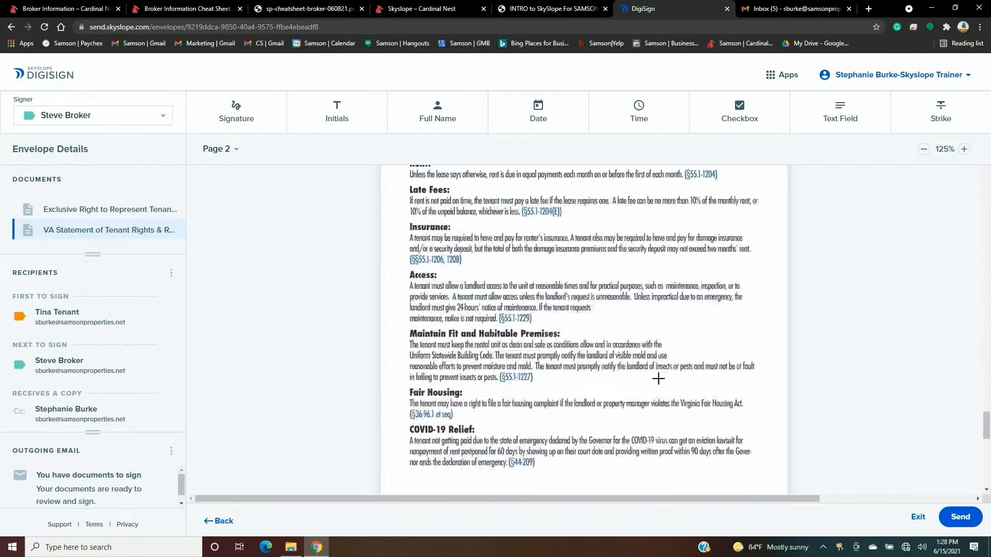
left_click(649, 119)
scroll(683, 230, "down", 7)
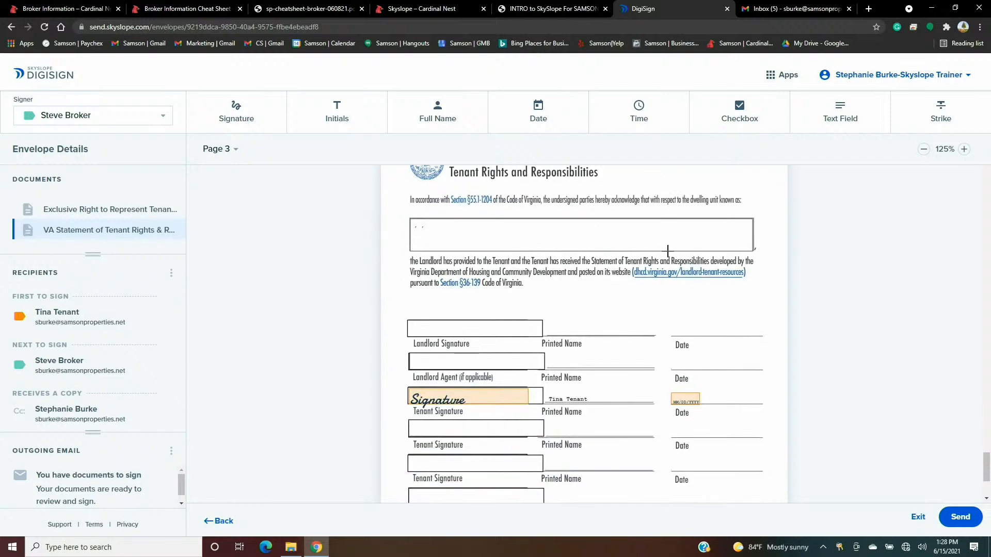
scroll(668, 251, "down", 2)
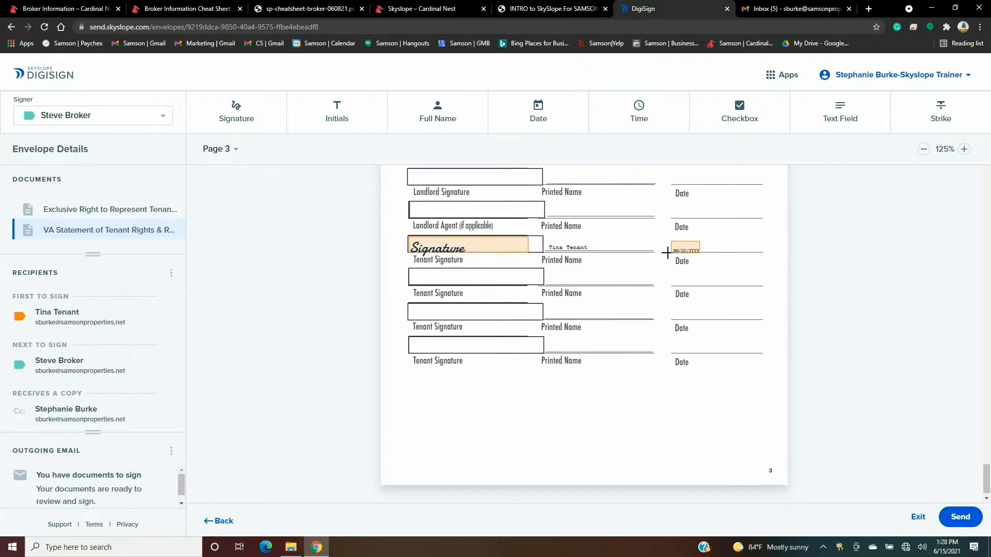
scroll(630, 211, "up", 4)
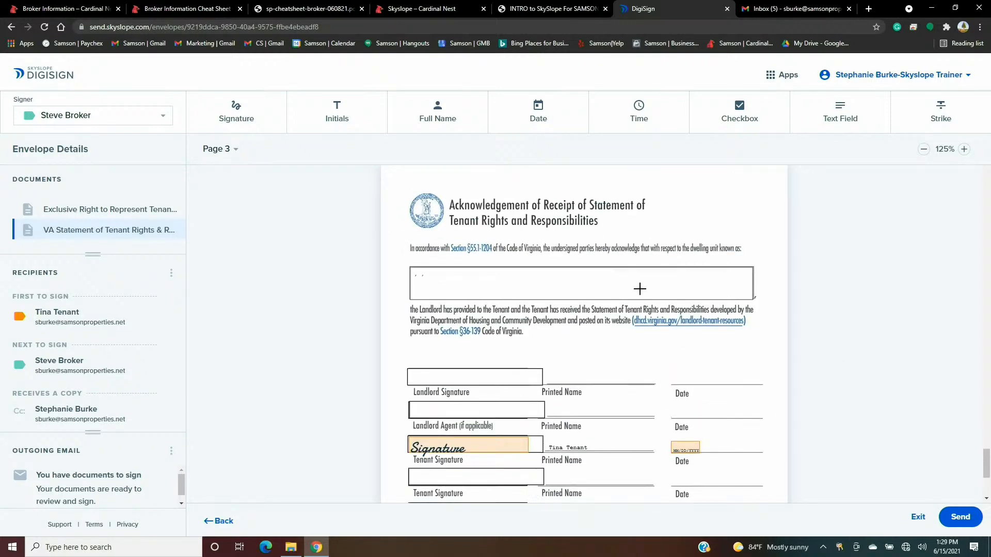
scroll(639, 287, "up", 9)
scroll(639, 288, "up", 15)
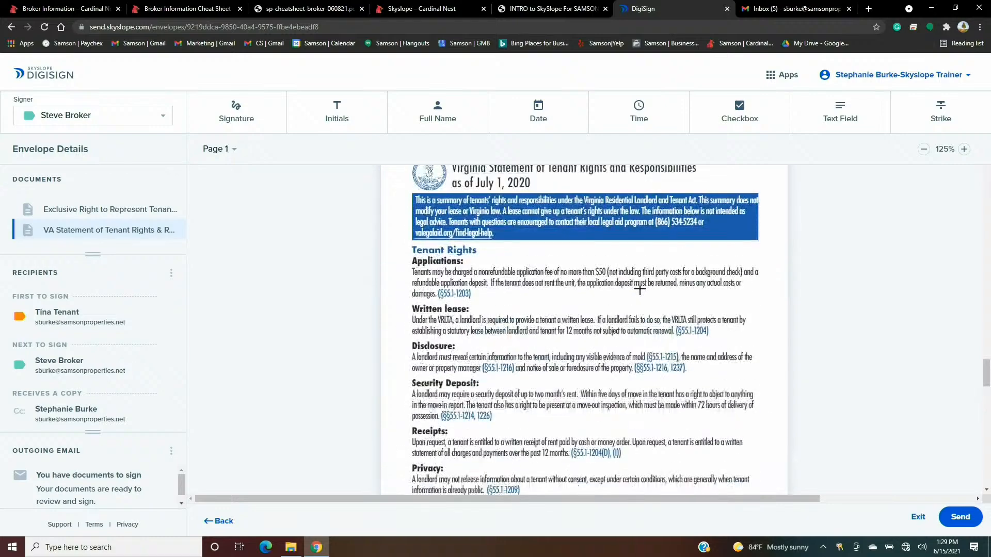
scroll(640, 289, "up", 12)
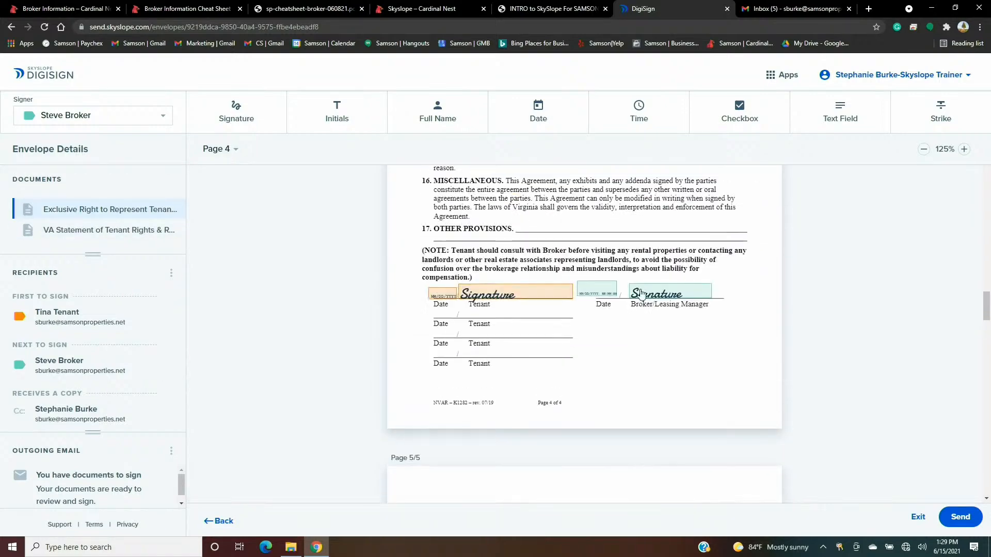
scroll(641, 294, "up", 12)
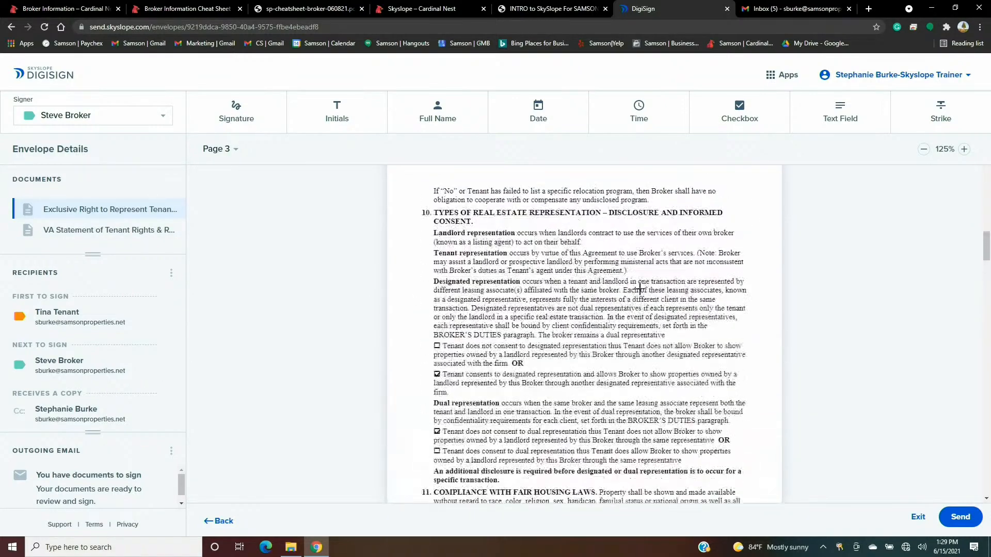
scroll(639, 289, "up", 10)
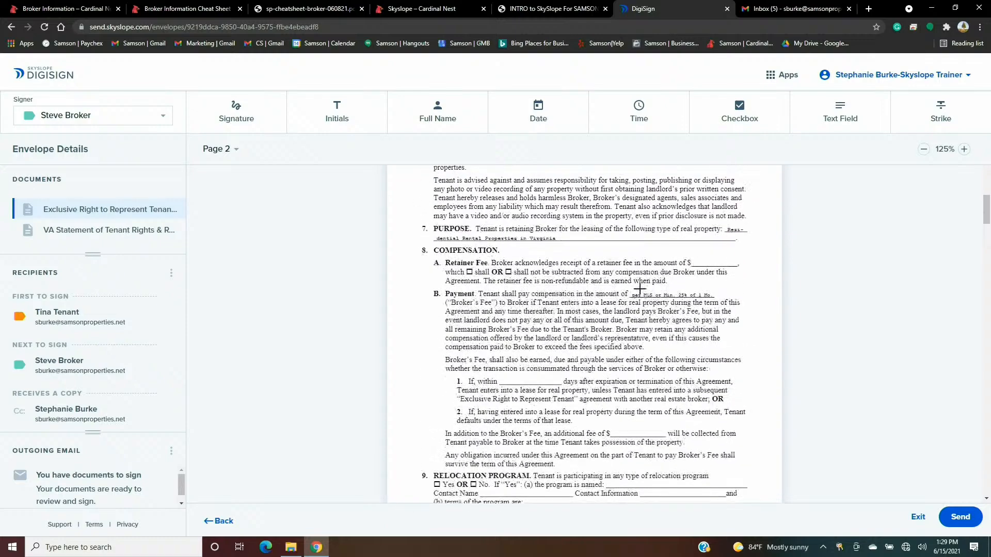
scroll(639, 289, "up", 10)
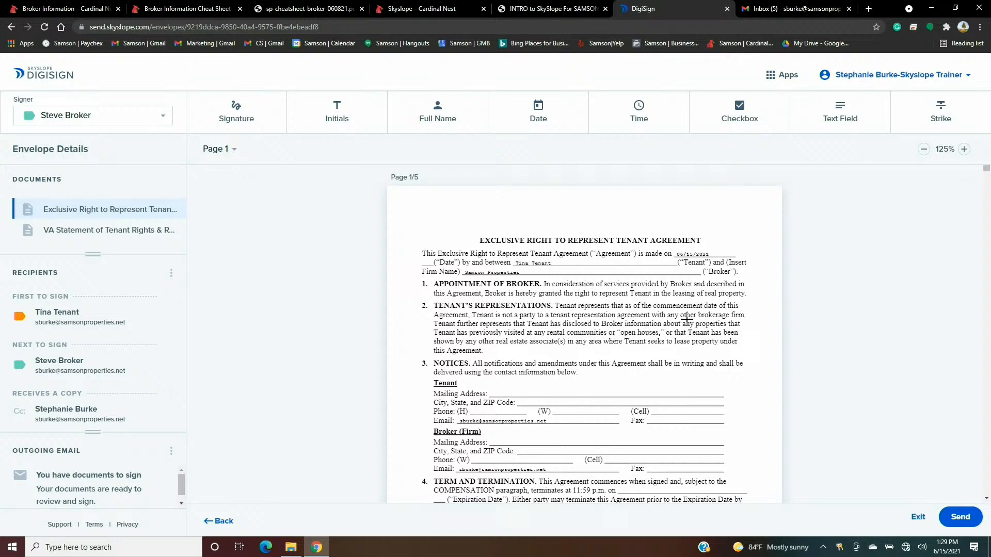
left_click(840, 119)
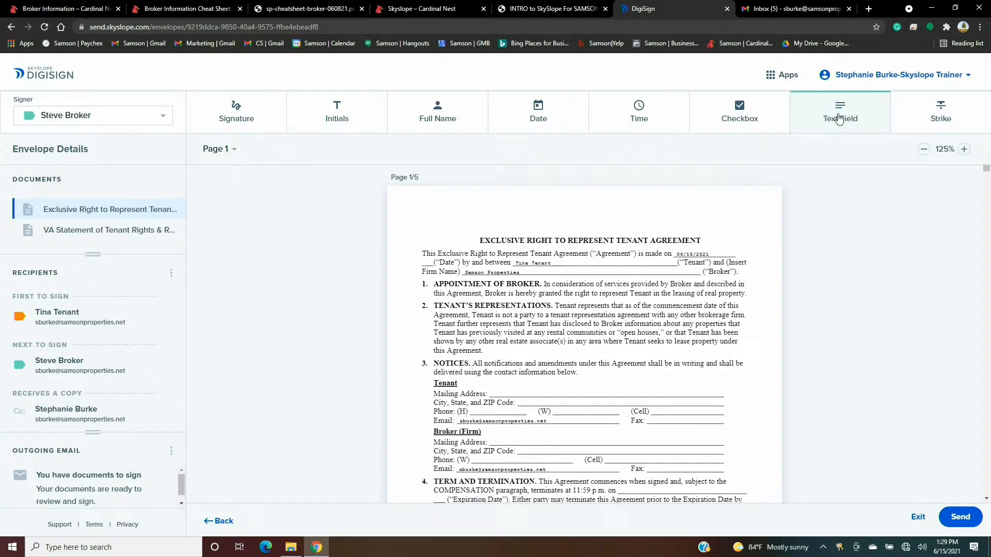
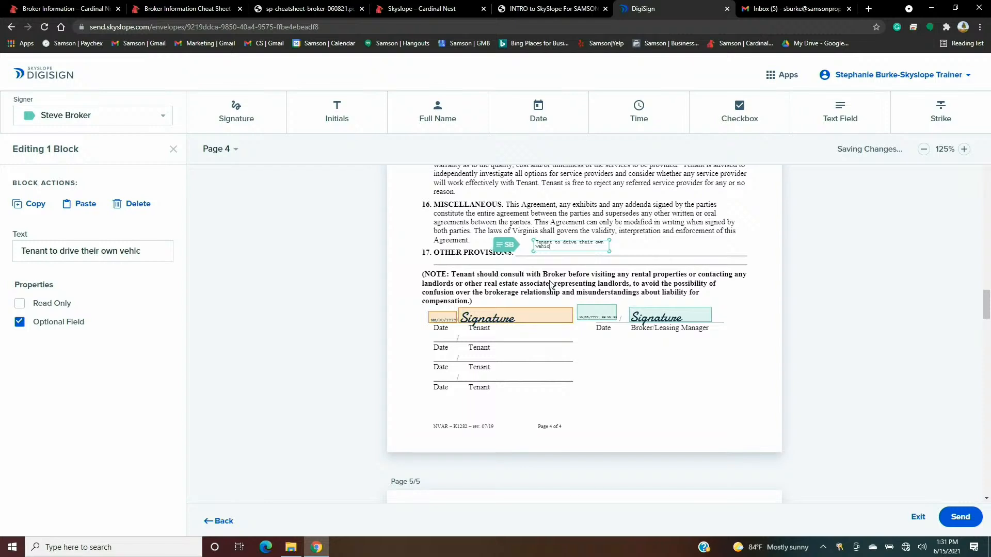
- Finish the provision as 'Tenant to drive their own vehicle to showings!!' and widen its text block
type("howings")
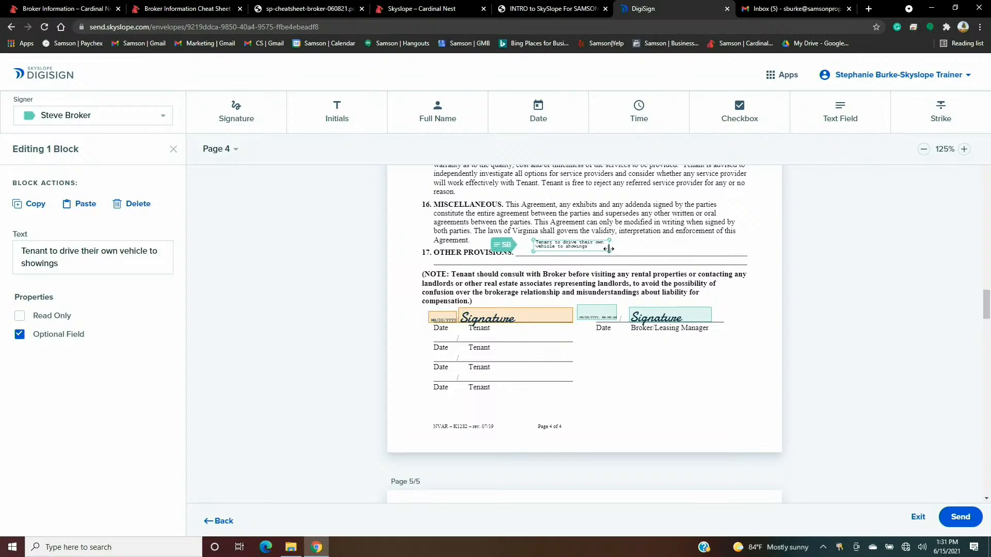
left_click_drag(608, 251, 743, 260)
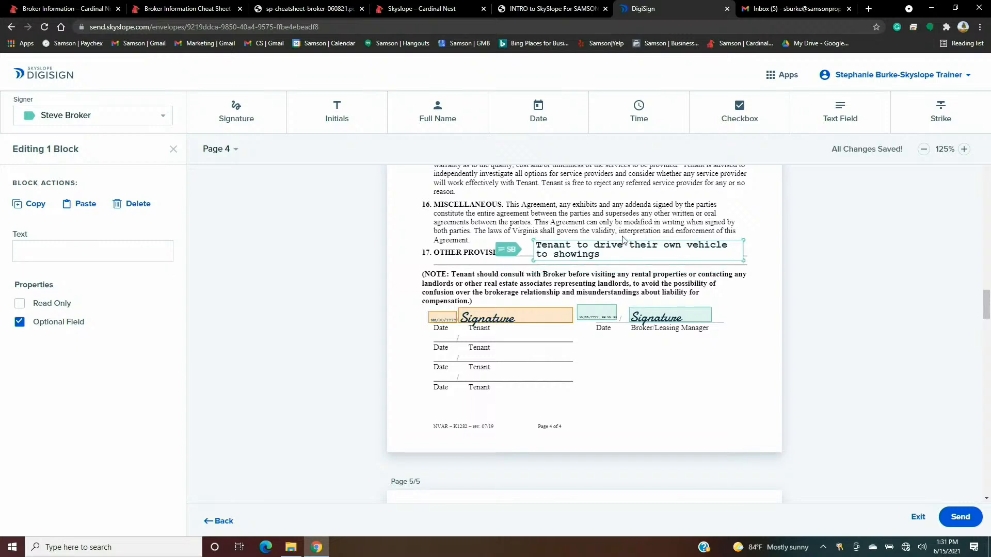
left_click(611, 253)
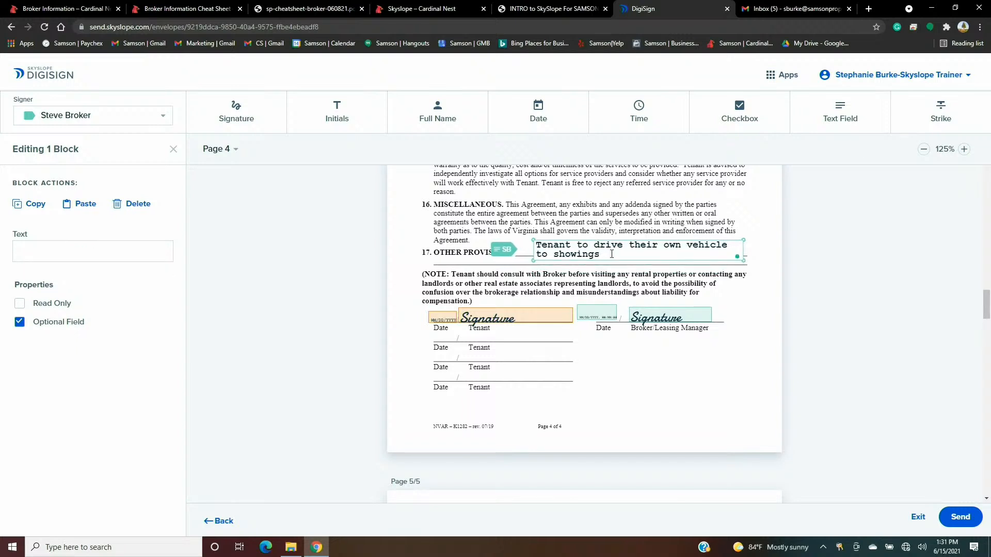
type("!!")
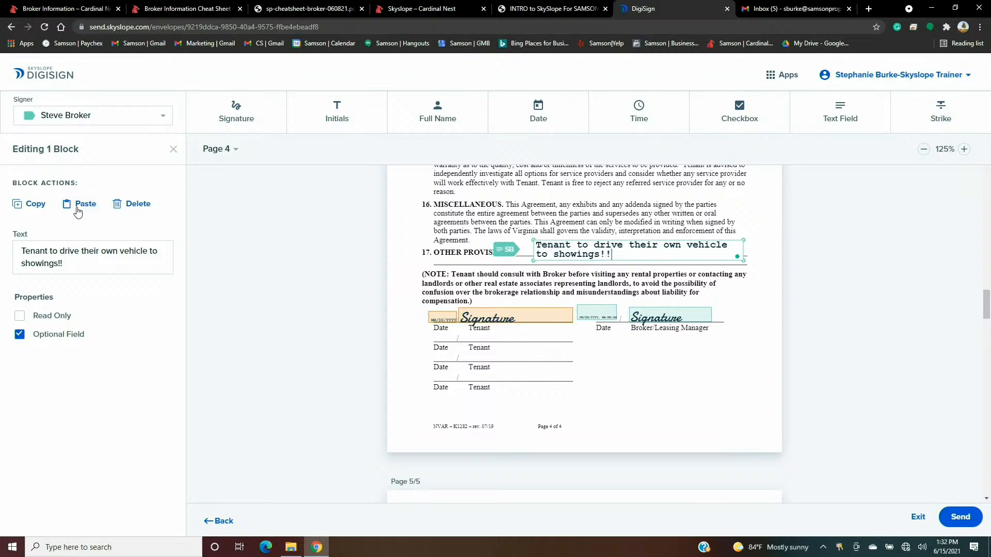
- Mark the provisions text field Read Only and move it down onto the Other Provisions line
left_click(19, 317)
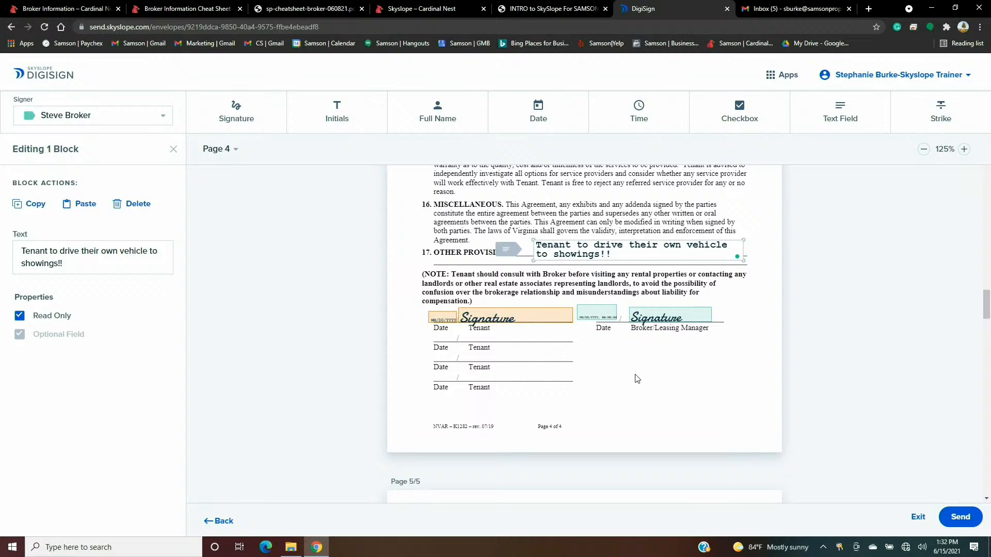
left_click(634, 374)
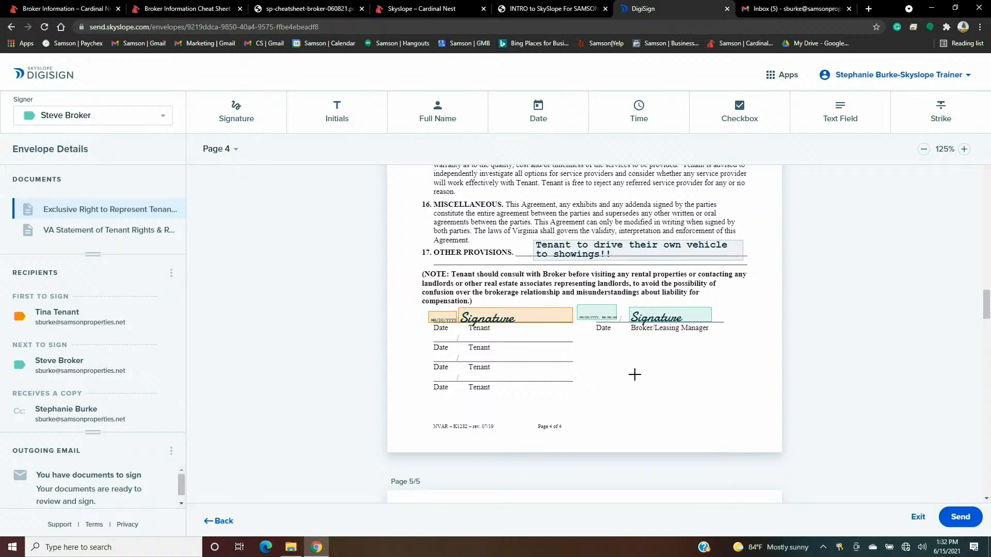
left_click(554, 245)
left_click_drag(553, 245, 544, 252)
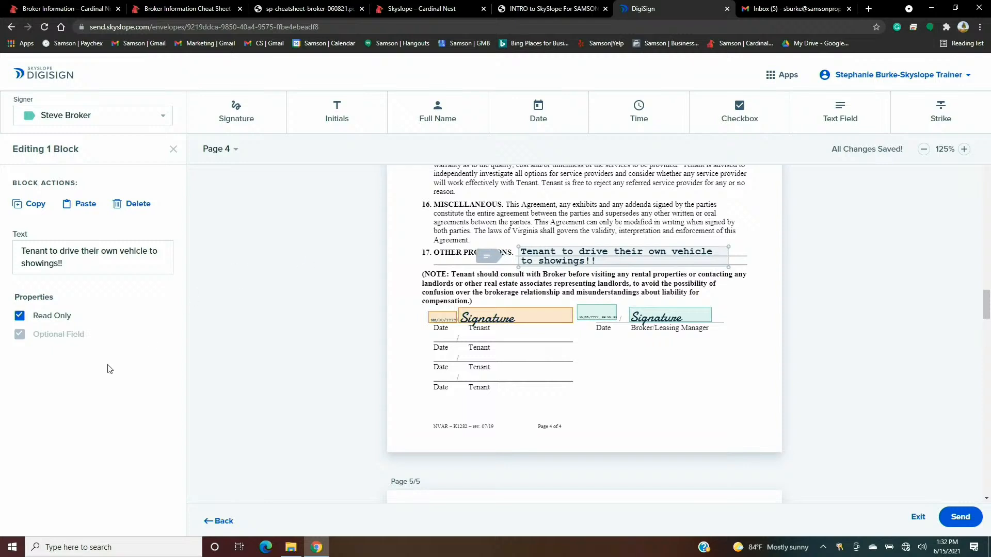
left_click(672, 407)
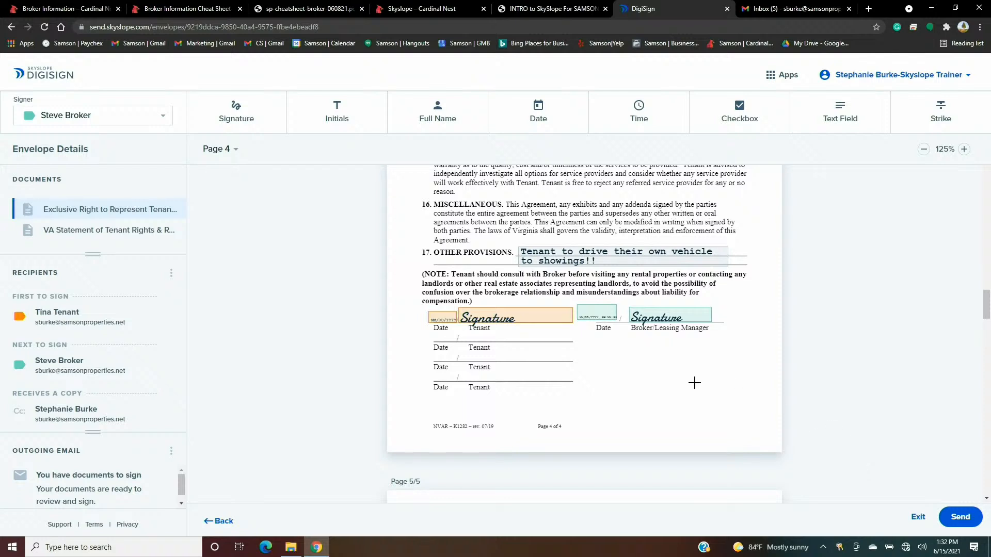
- Bring up the 'Ready to send?' confirmation using the Send button below the document
scroll(840, 371, "down", 1)
scroll(839, 367, "down", 1)
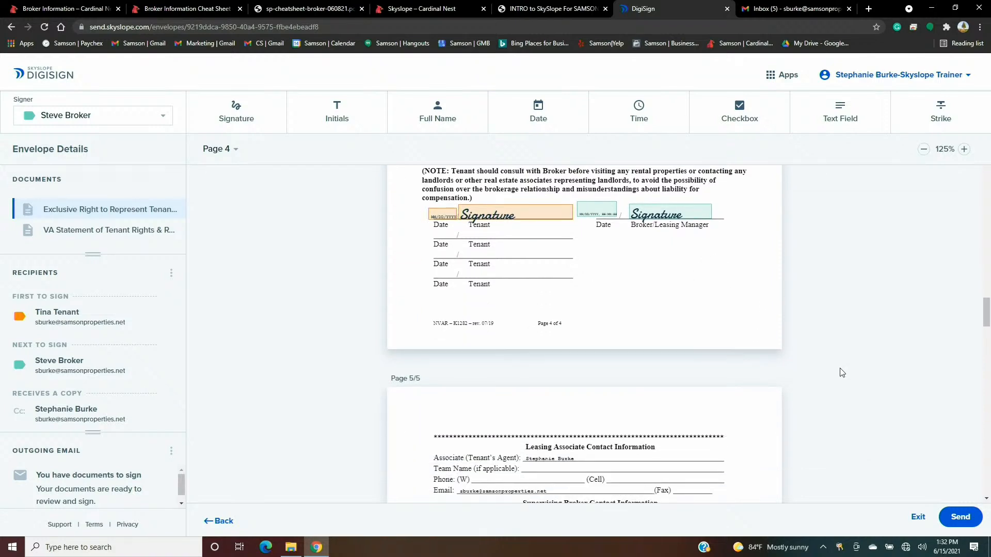
left_click(959, 514)
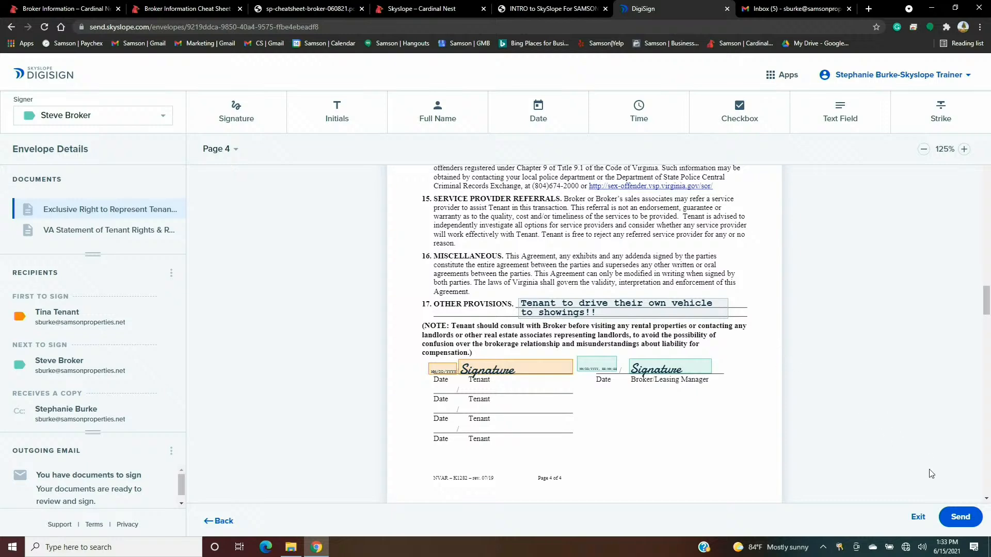
left_click(961, 518)
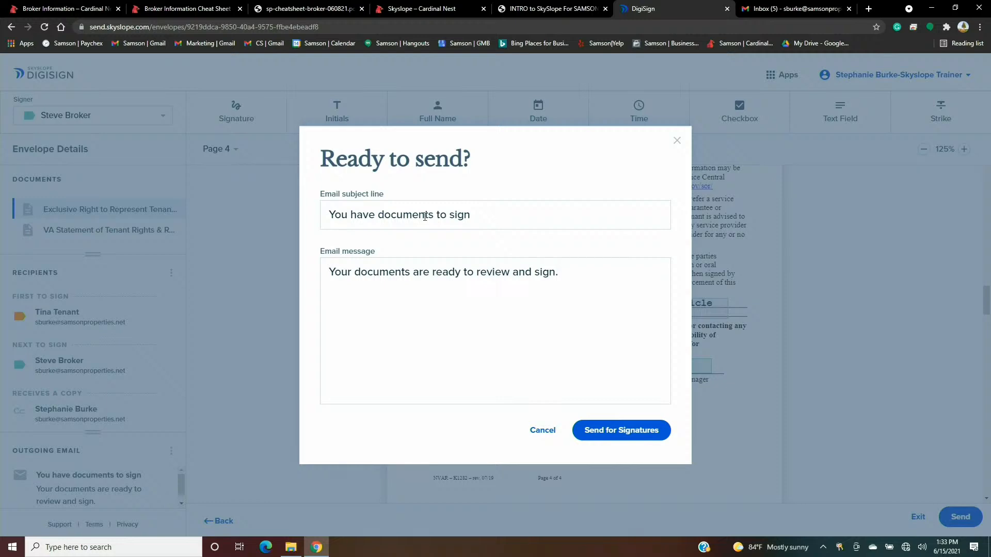
- Append 'Thank you have a great day!!' to the email message and send for signatures
left_click(597, 268)
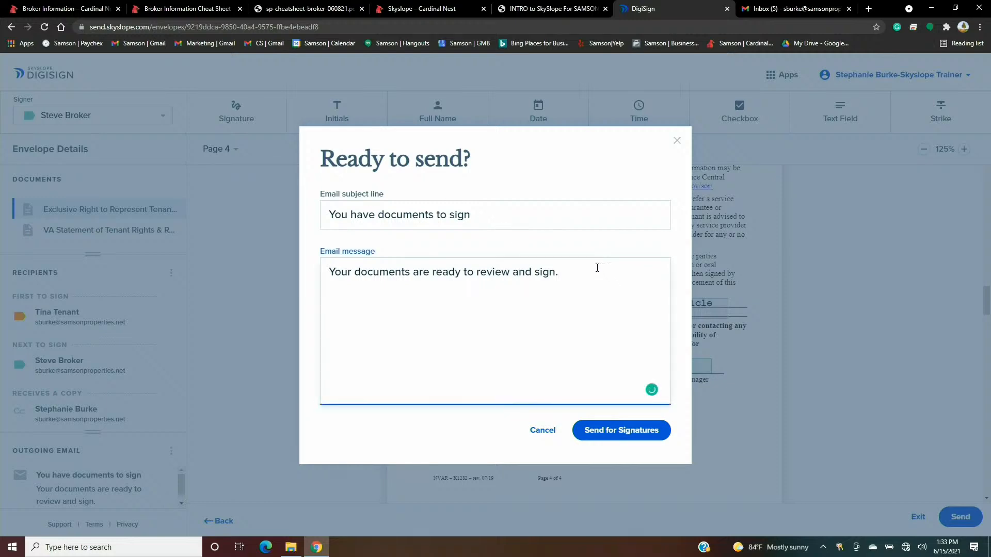
left_click(499, 211)
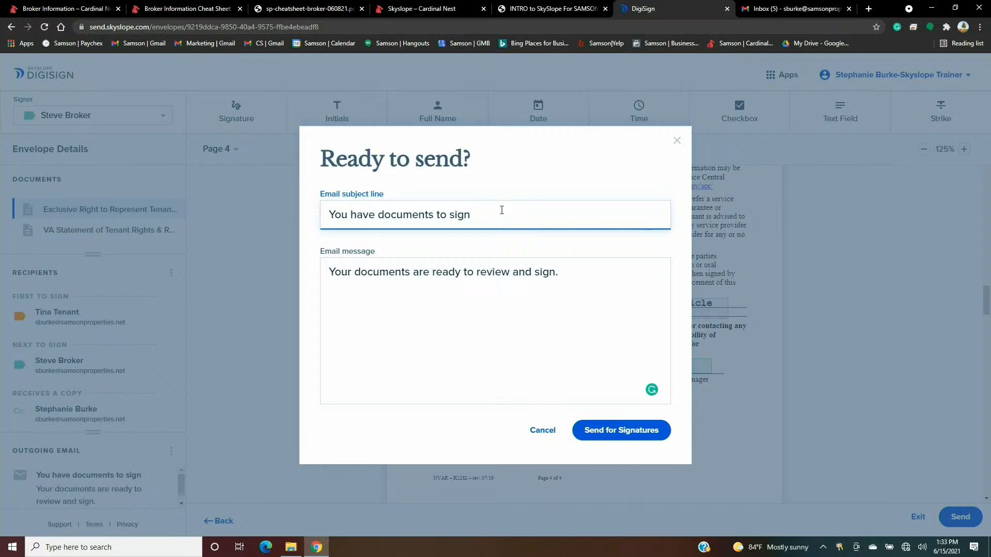
left_click(590, 277)
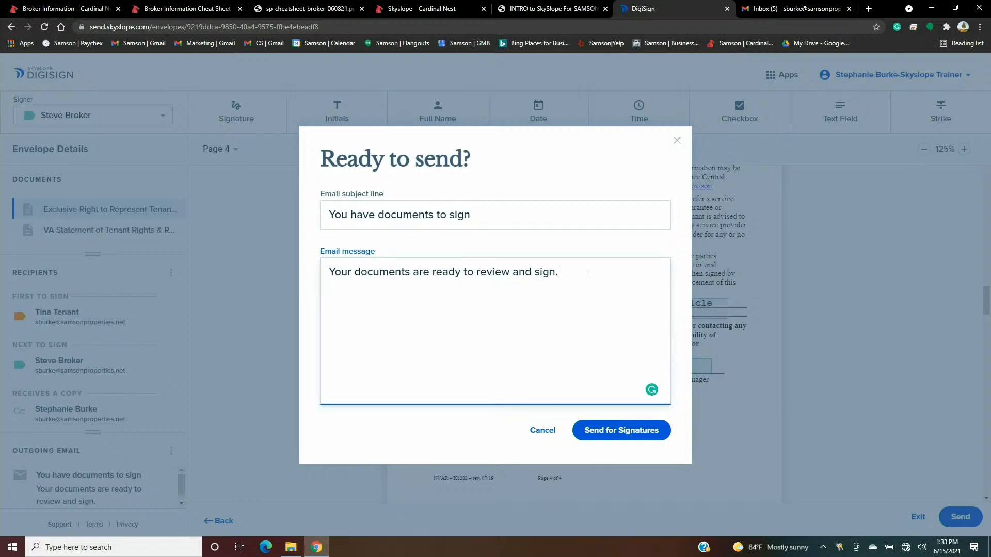
type("Thank you have a great")
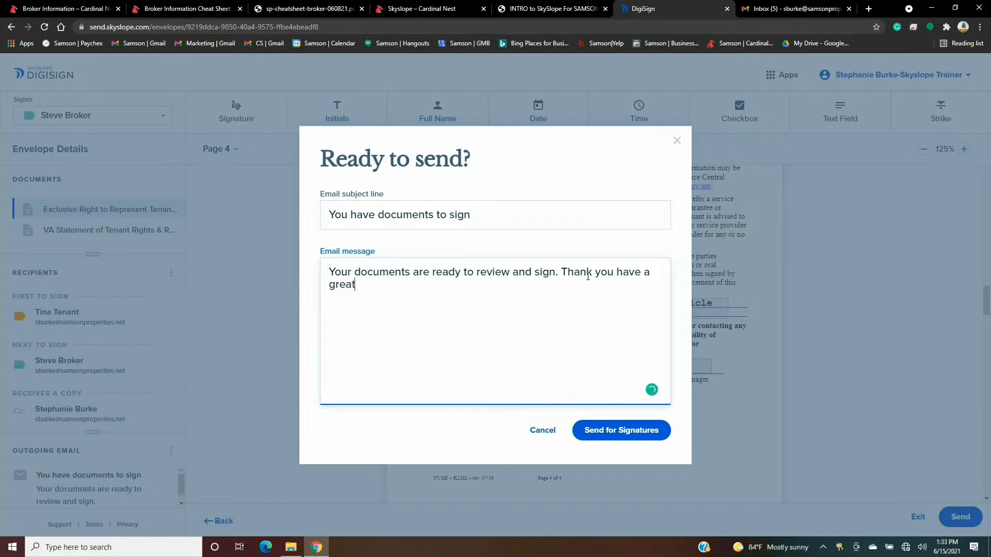
type(" day!!")
left_click(629, 436)
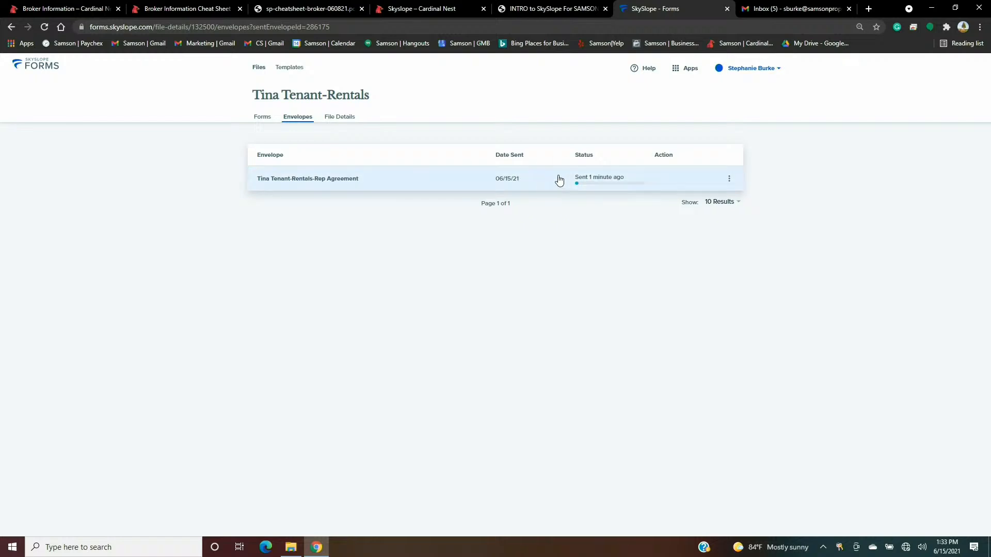
- Preview the sent envelope's pages, then view its history showing both signers still pending
left_click(395, 185)
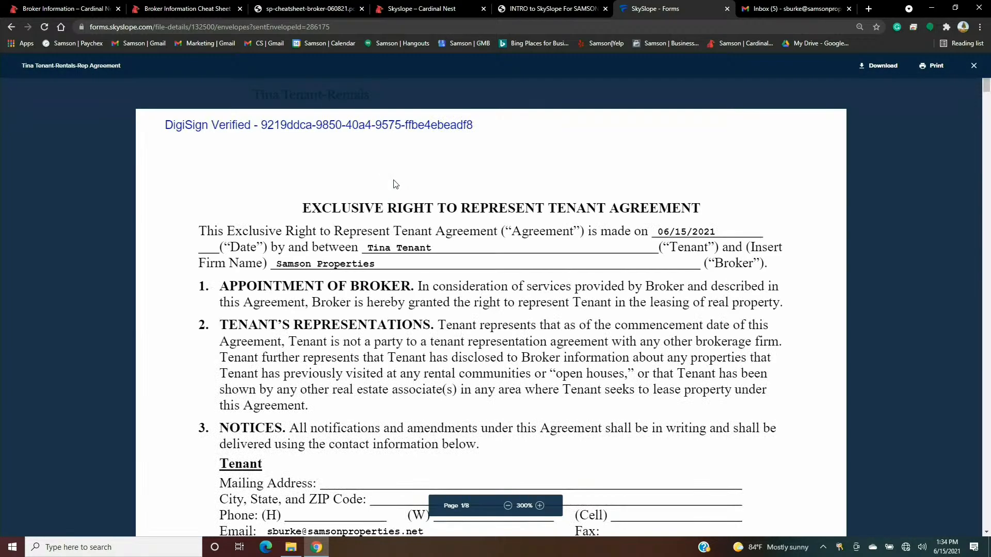
scroll(395, 185, "down", 15)
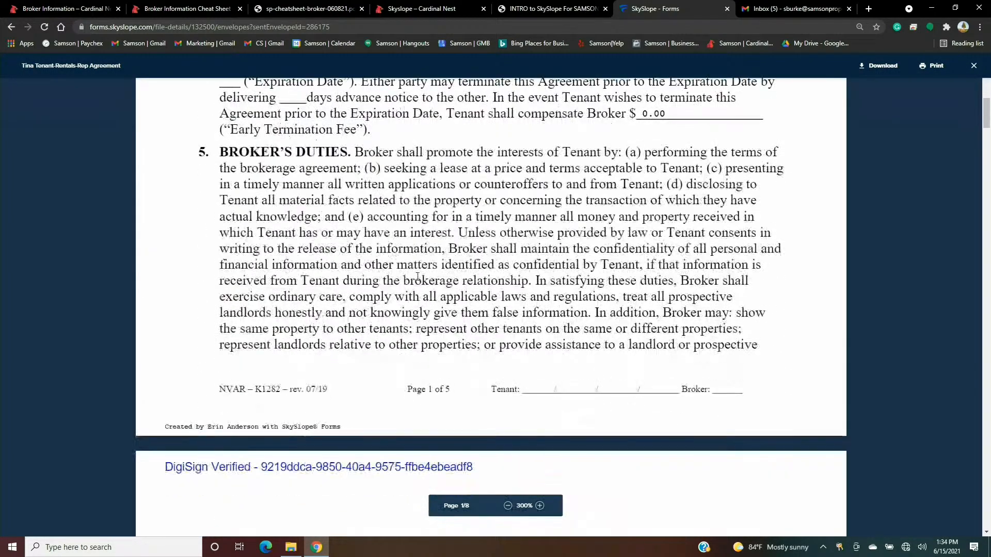
scroll(421, 283, "down", 5)
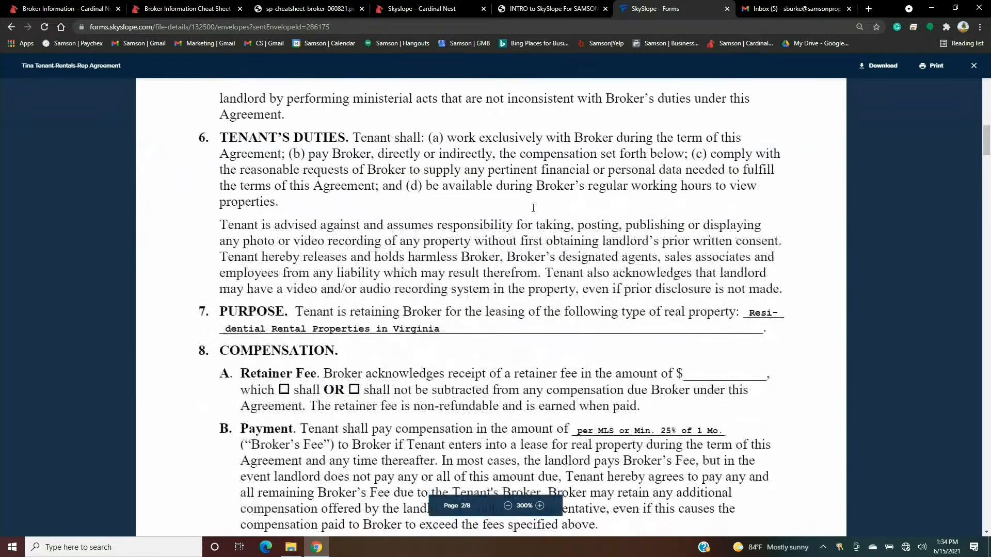
left_click(974, 66)
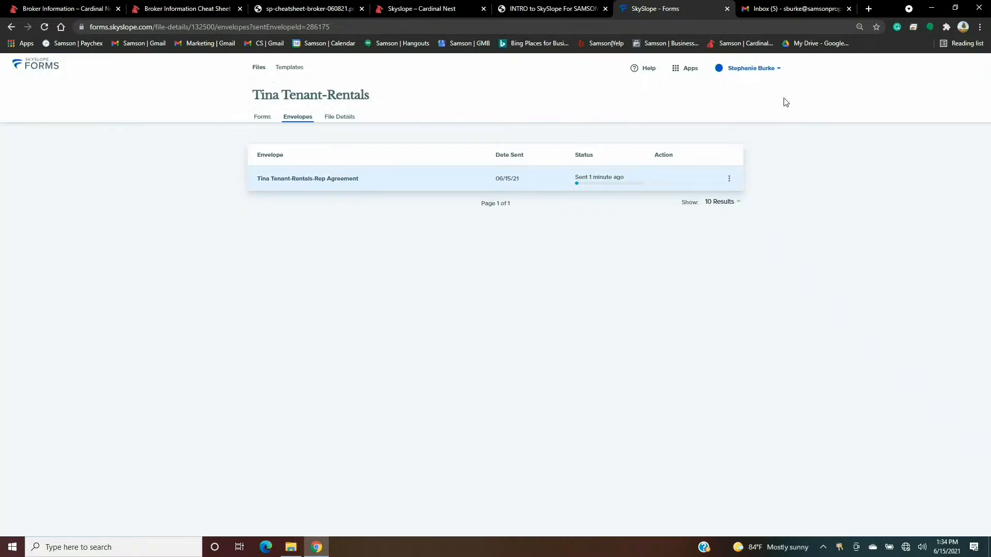
left_click(729, 179)
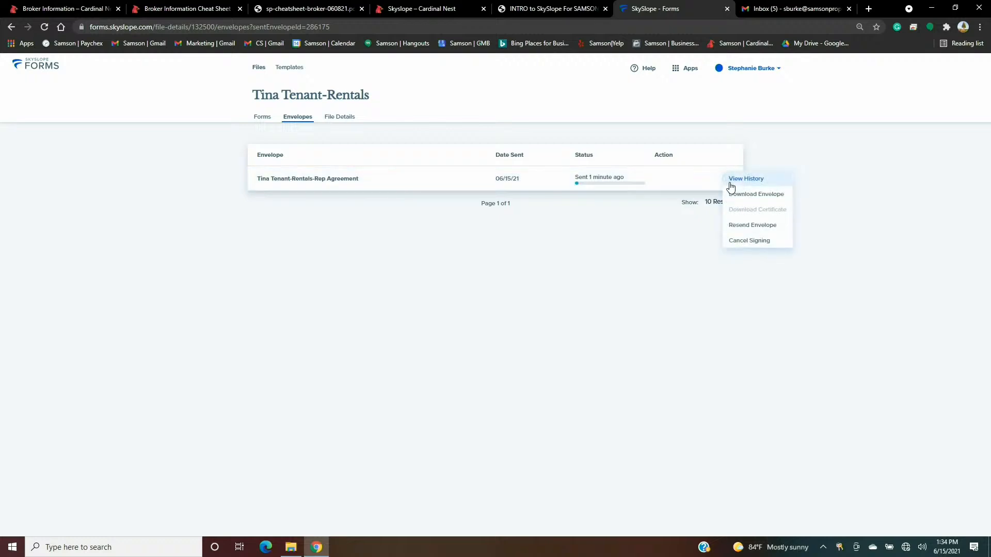
left_click(742, 180)
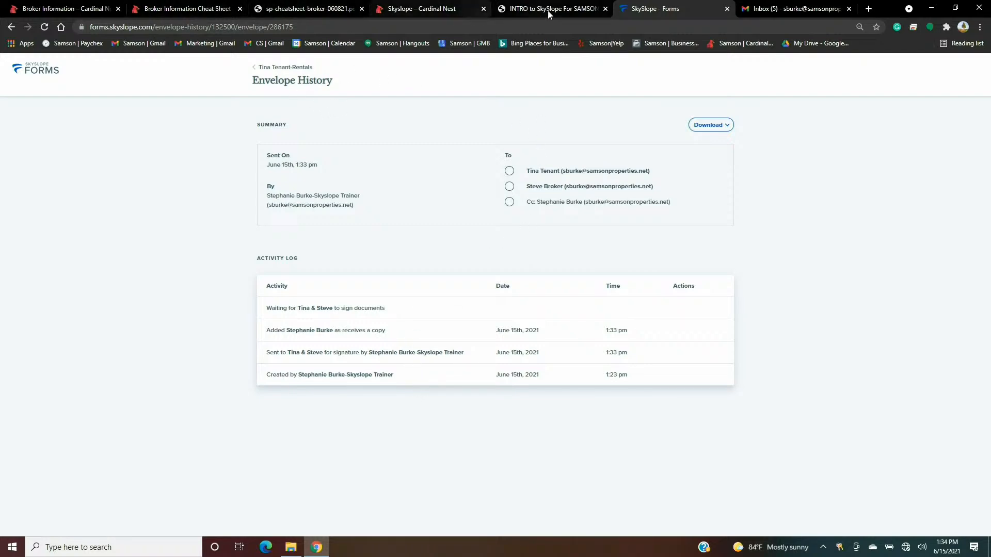
- In Gmail, refresh the inbox, open 'You have documents to sign' and choose Get Started
left_click(794, 8)
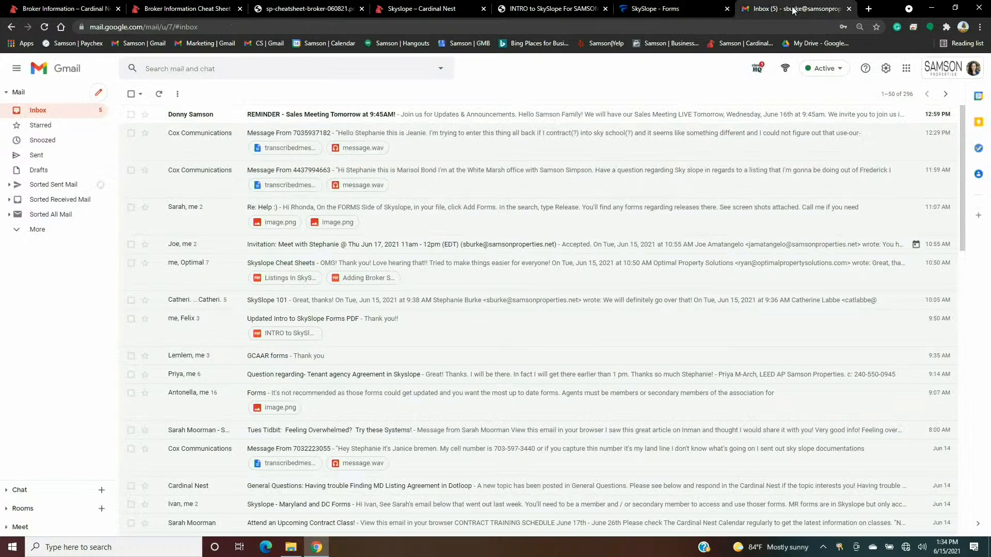
left_click(39, 111)
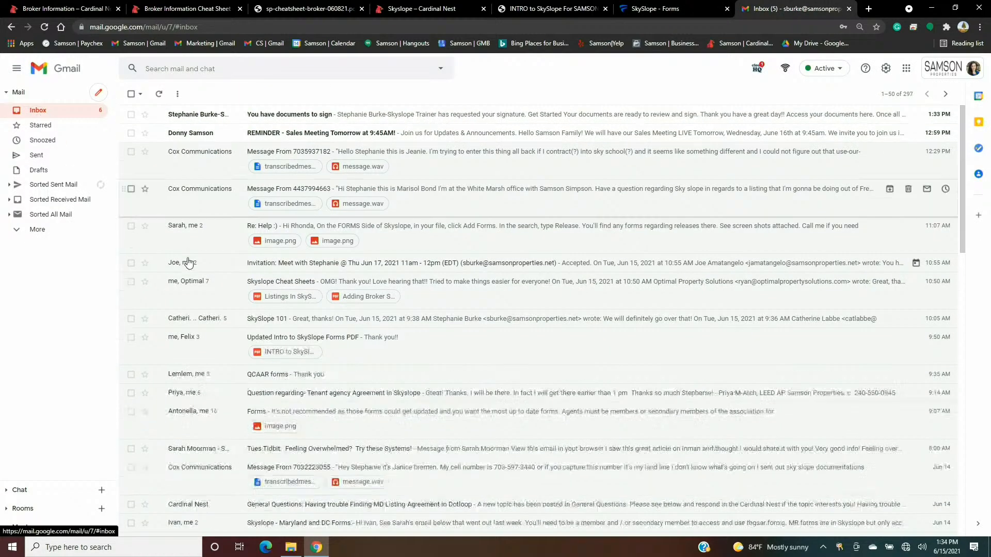
left_click(233, 119)
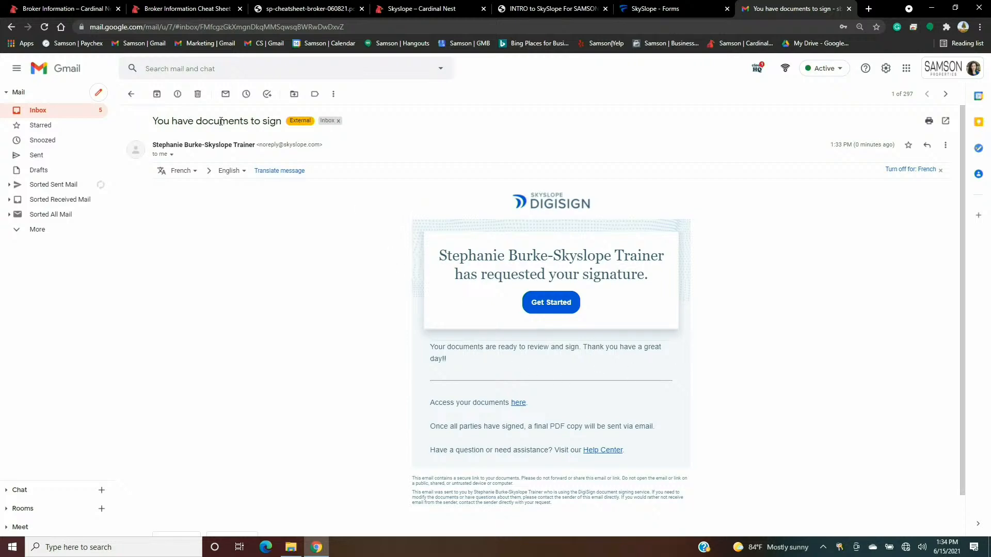
left_click(545, 305)
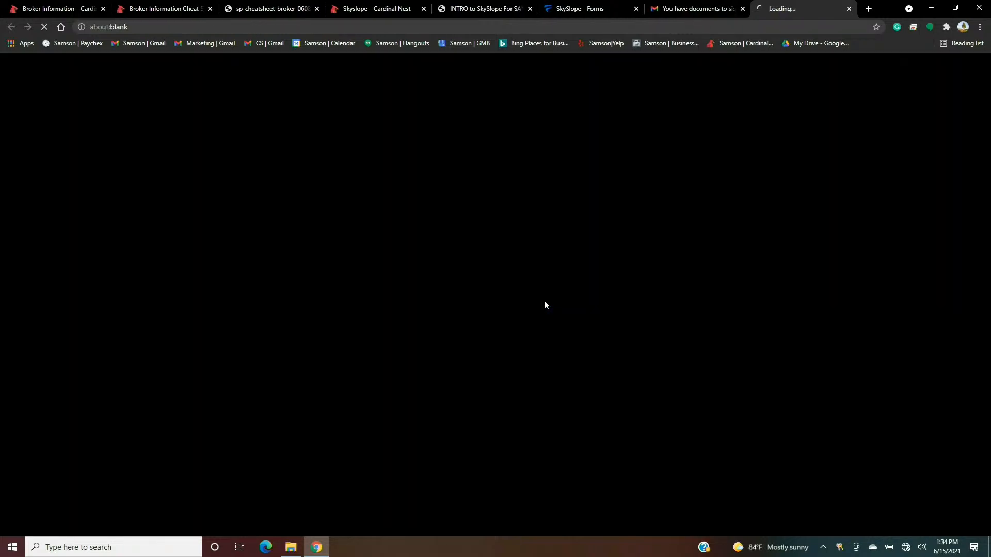
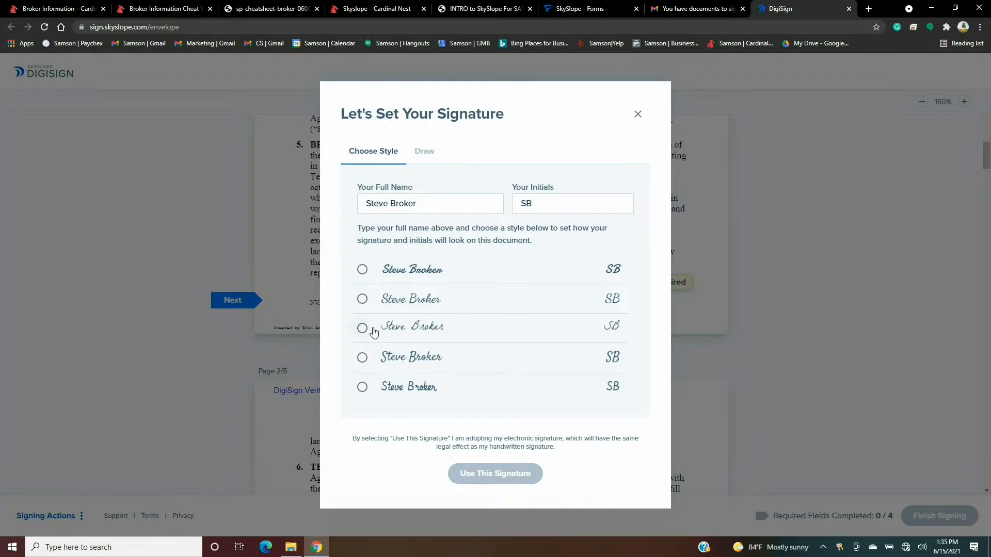
- Adopt the third signature style, fill all four broker initial and signature fields, and finish signing
left_click(363, 328)
left_click(494, 474)
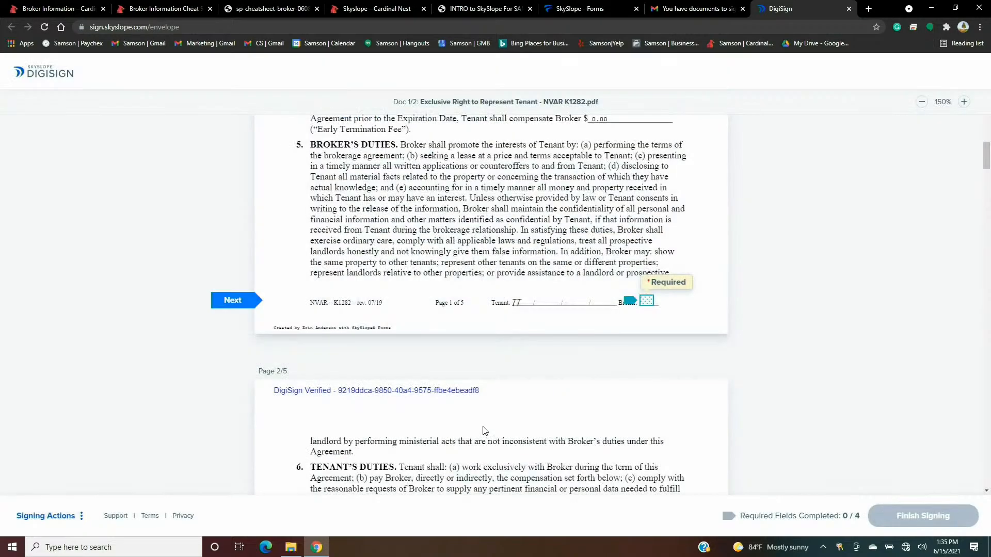
left_click(648, 305)
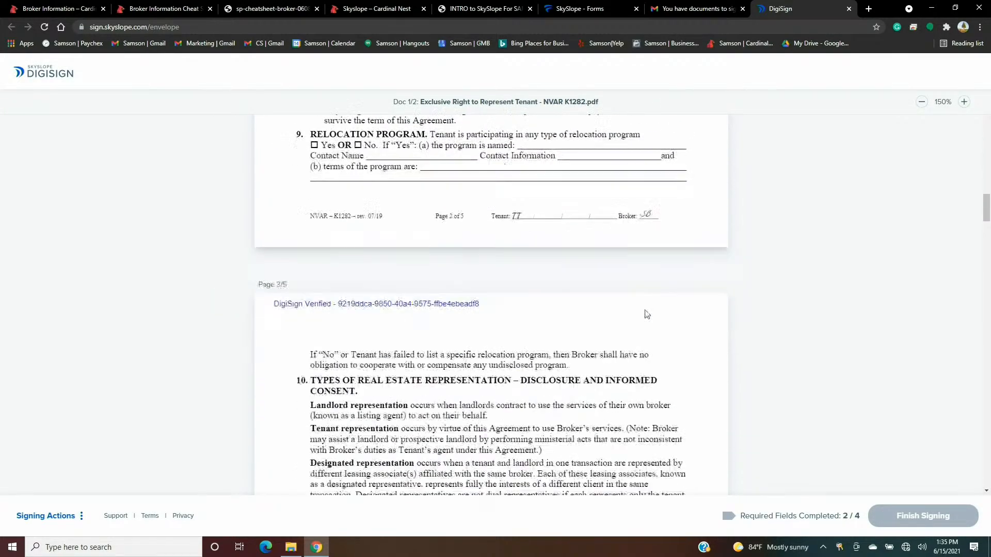
left_click(647, 304)
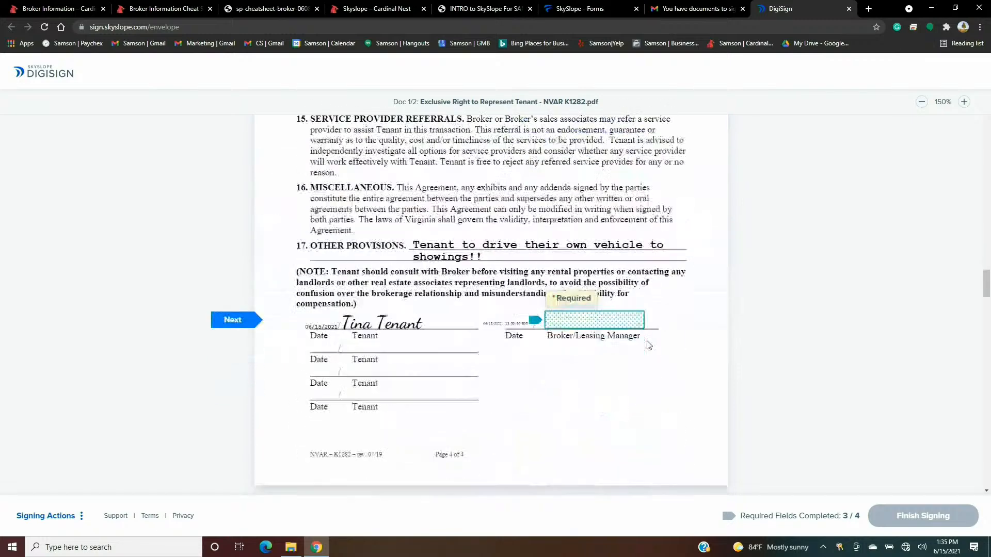
left_click(622, 299)
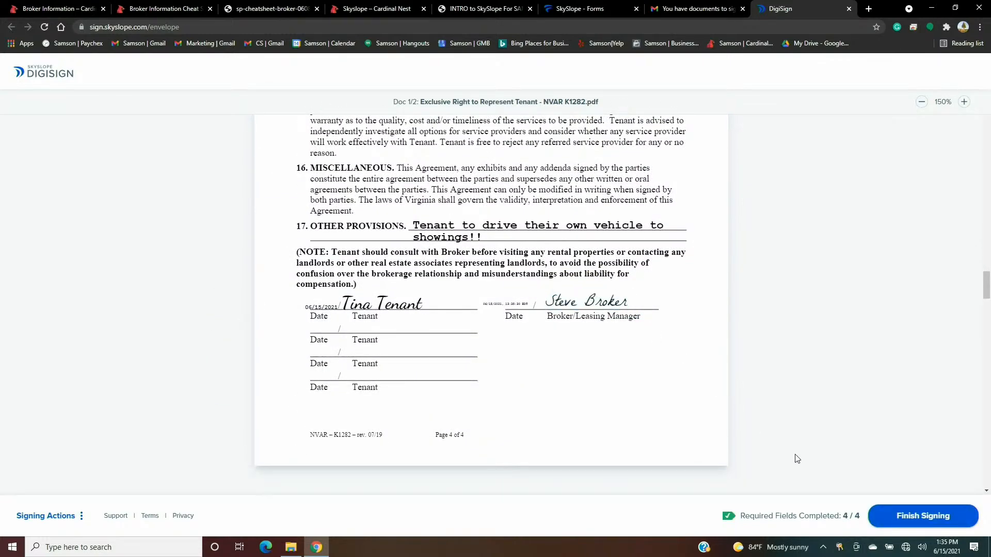
left_click(910, 523)
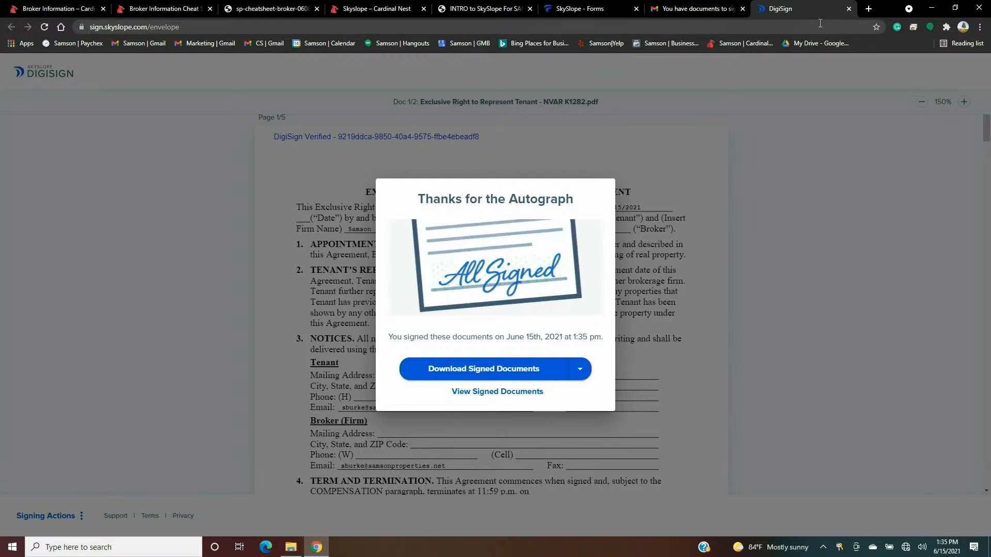
- Back in SkySlope Forms, open the completed Rep Agreement envelope from the file's Envelopes list
left_click(849, 8)
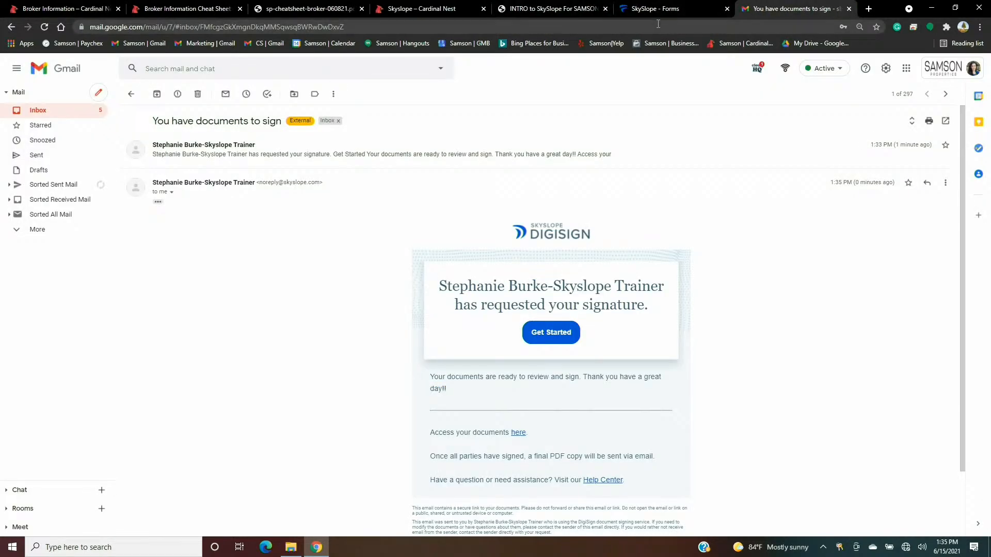
left_click(664, 8)
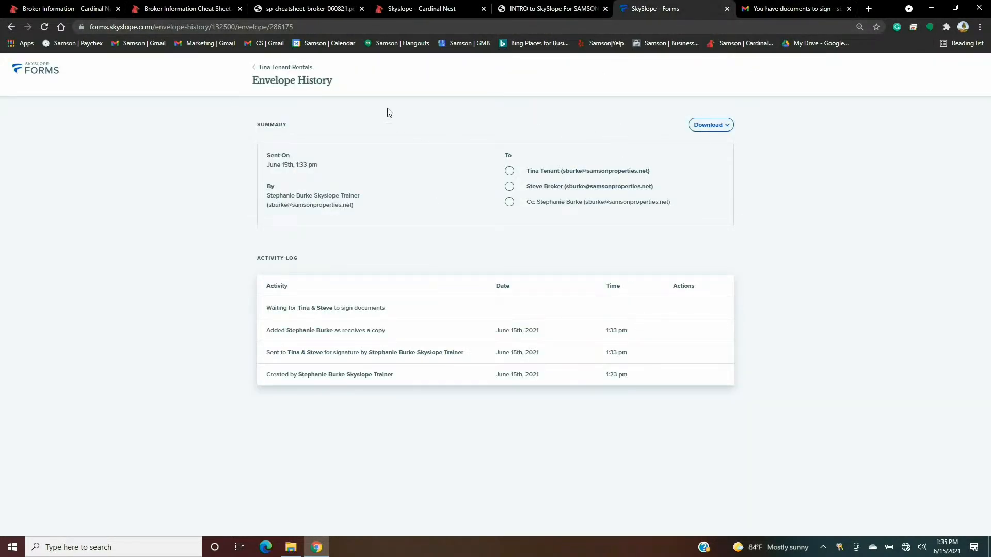
left_click(294, 69)
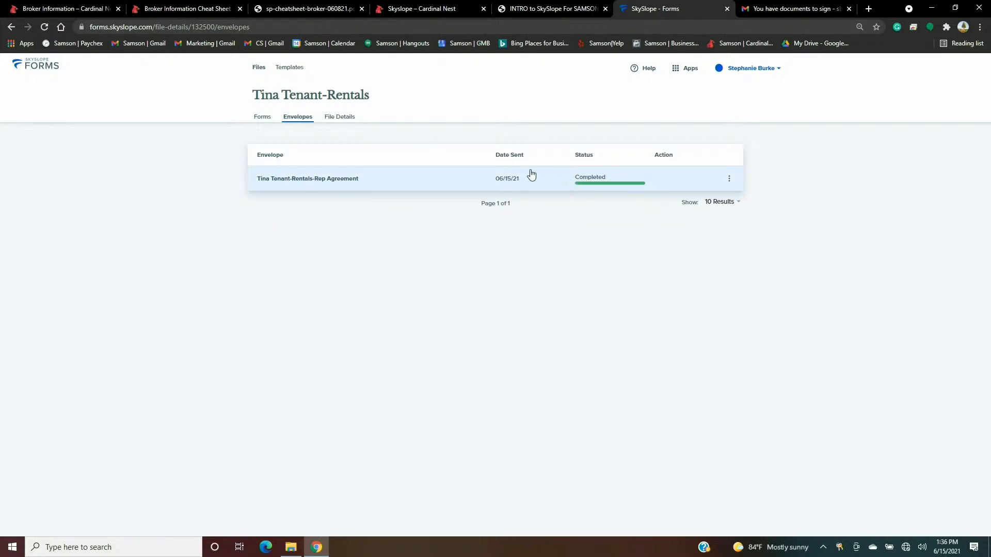
left_click(464, 181)
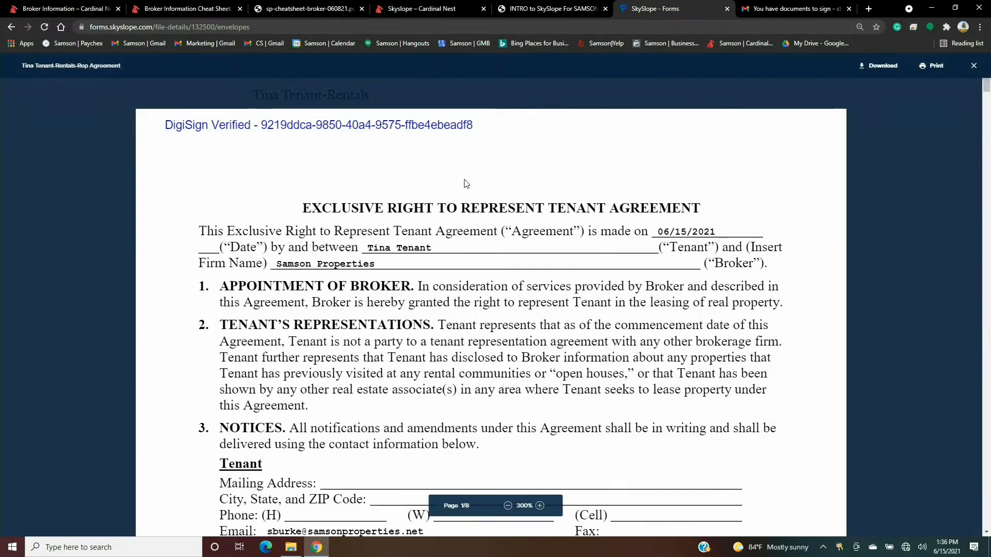
scroll(549, 239, "down", 1)
scroll(550, 239, "down", 10)
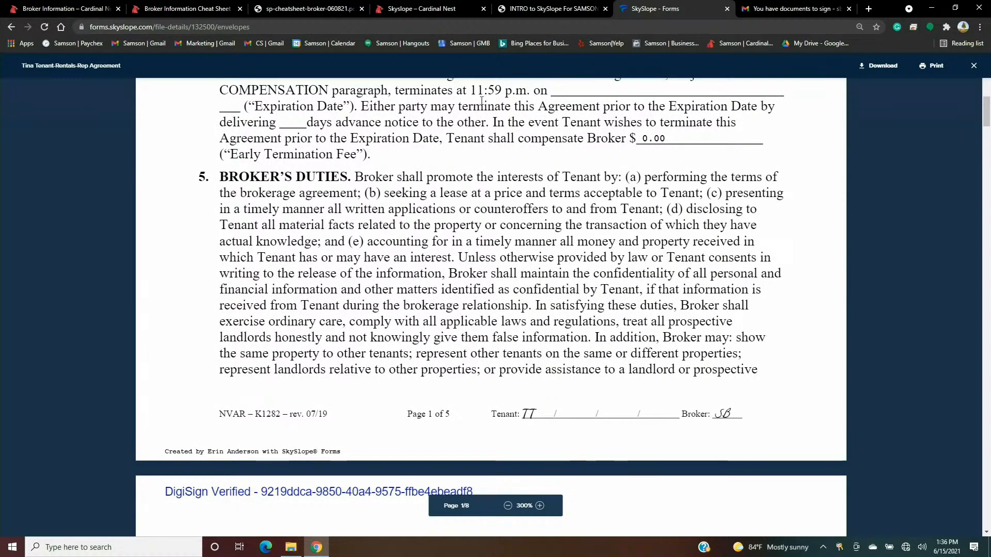
- Download the signed envelope as a zip and check its two DigiSign PDFs
left_click(887, 67)
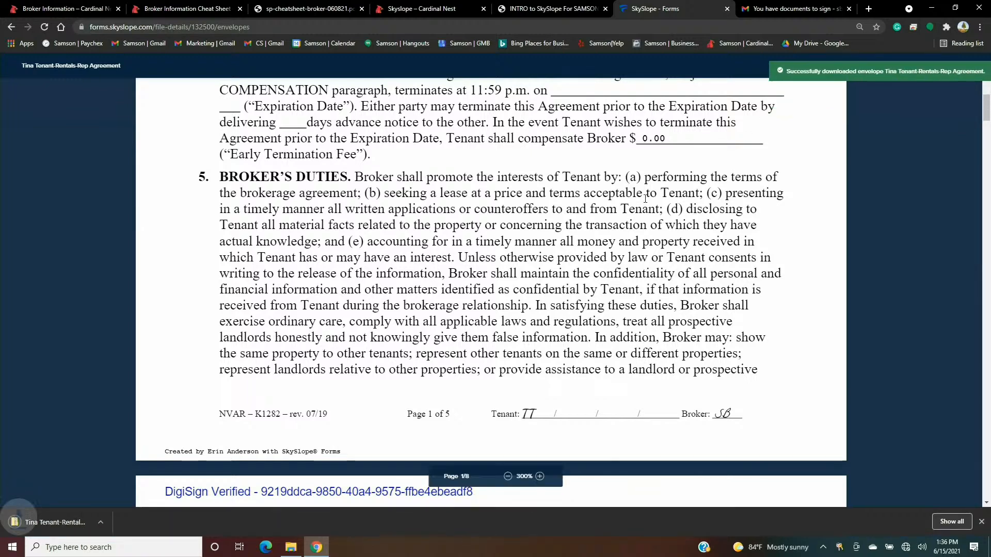
left_click(86, 524)
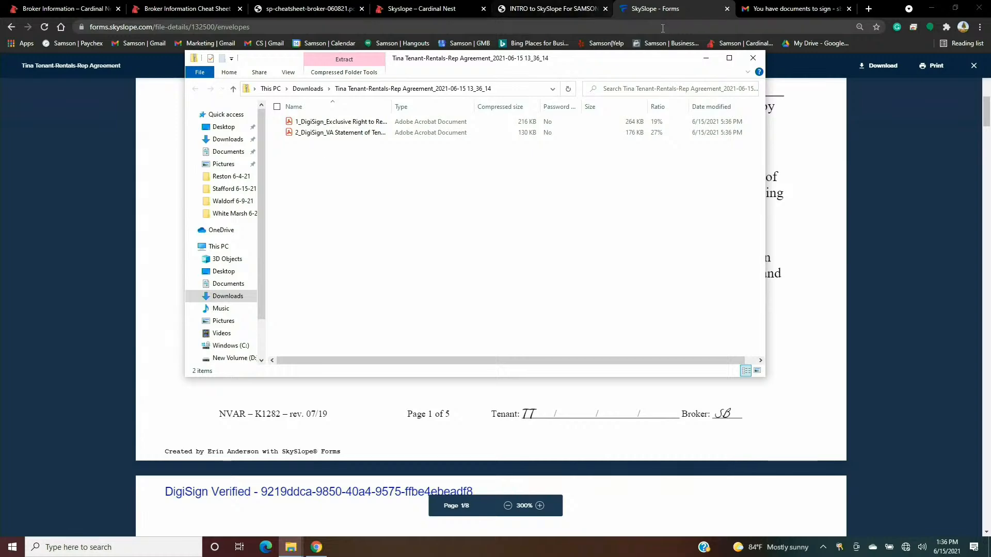
left_click(754, 57)
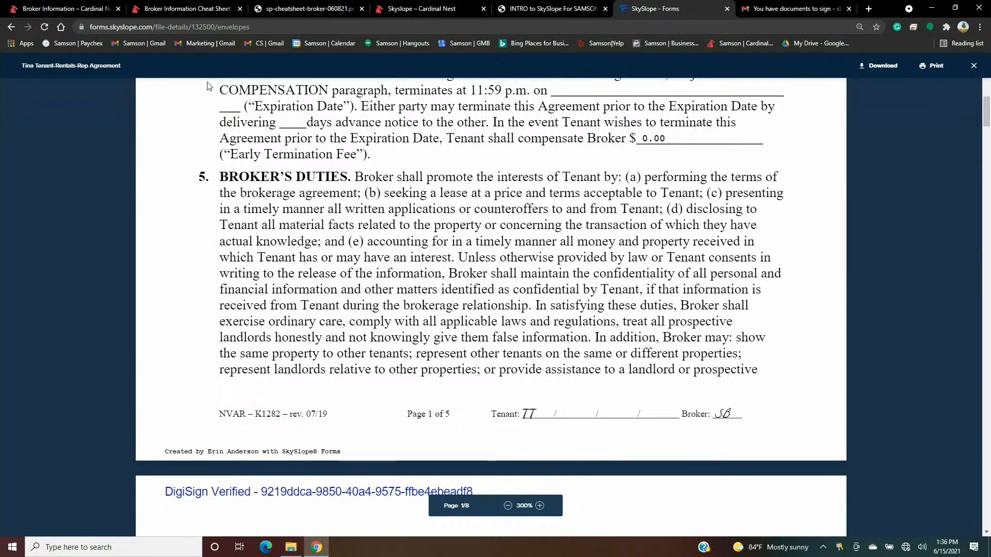
- Open the 'Envelope completed' email from the Gmail inbox and view the completed signed document
left_click(788, 9)
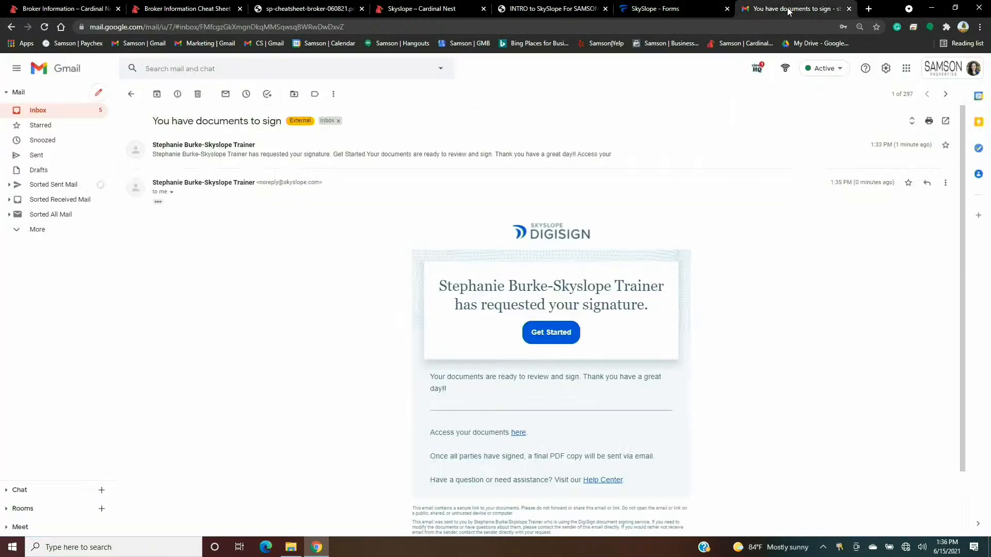
left_click(52, 112)
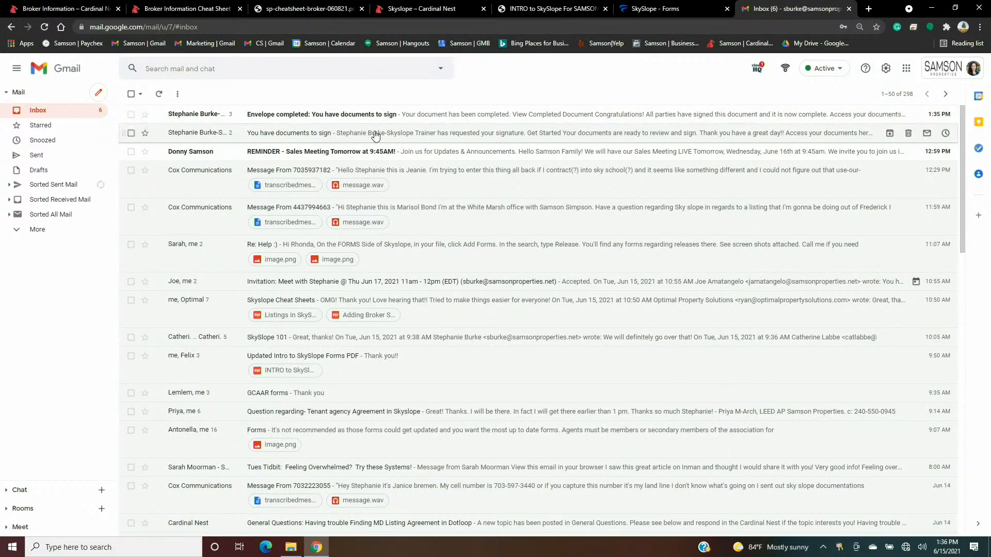
left_click(342, 123)
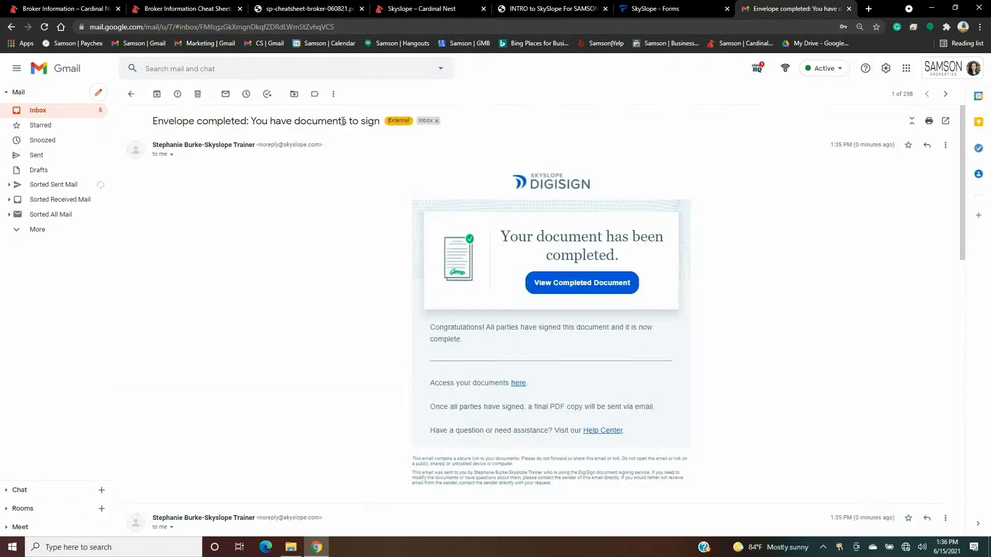
left_click(588, 287)
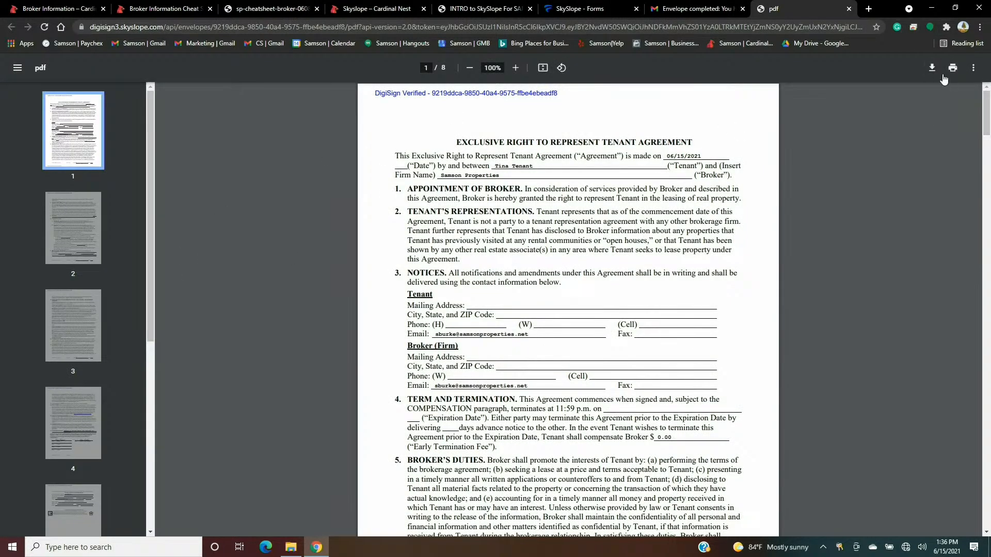
- Save the signed PDF as 'Tenant Rep Agreement' in Skyslope Samples on New Volume (D:)
left_click(931, 67)
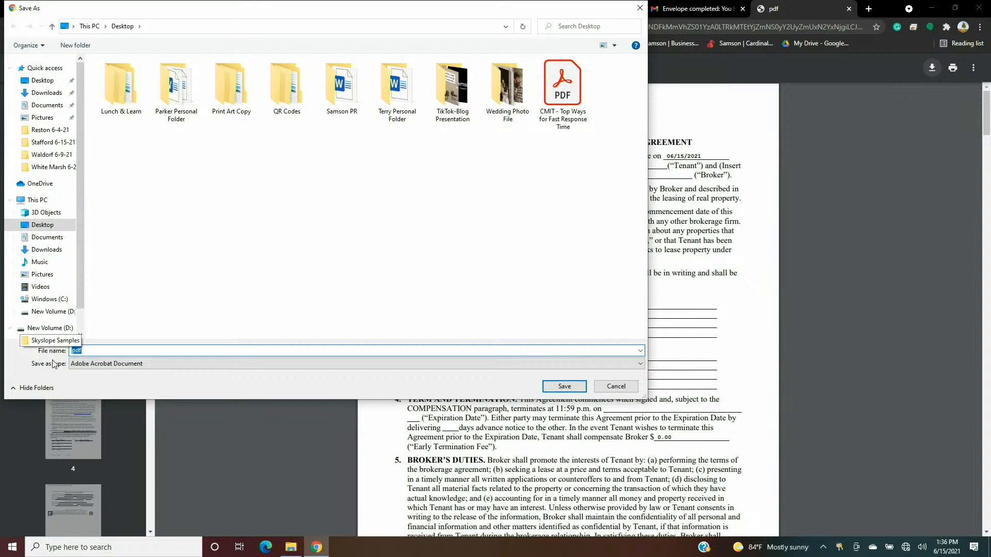
type("Ten")
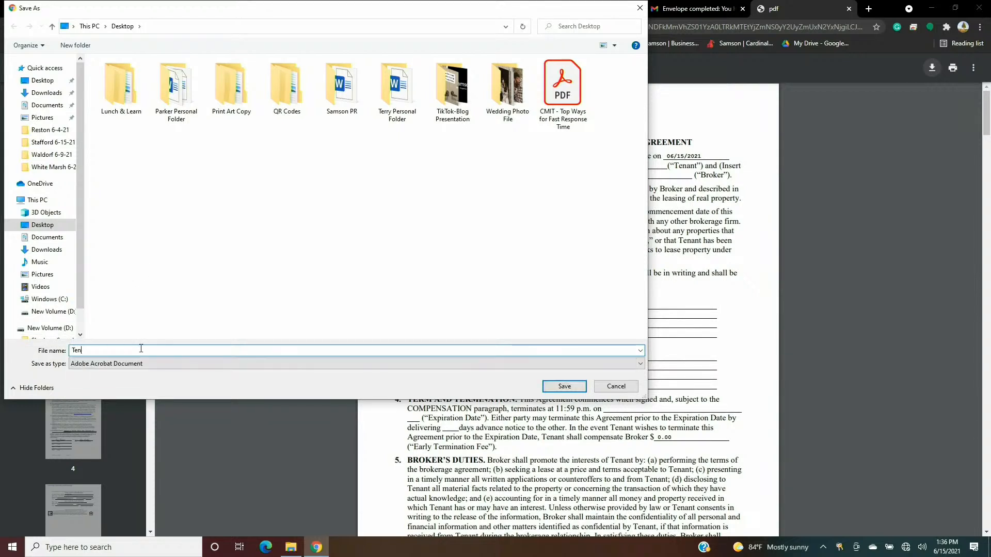
type("ants ")
type("ep Agreement")
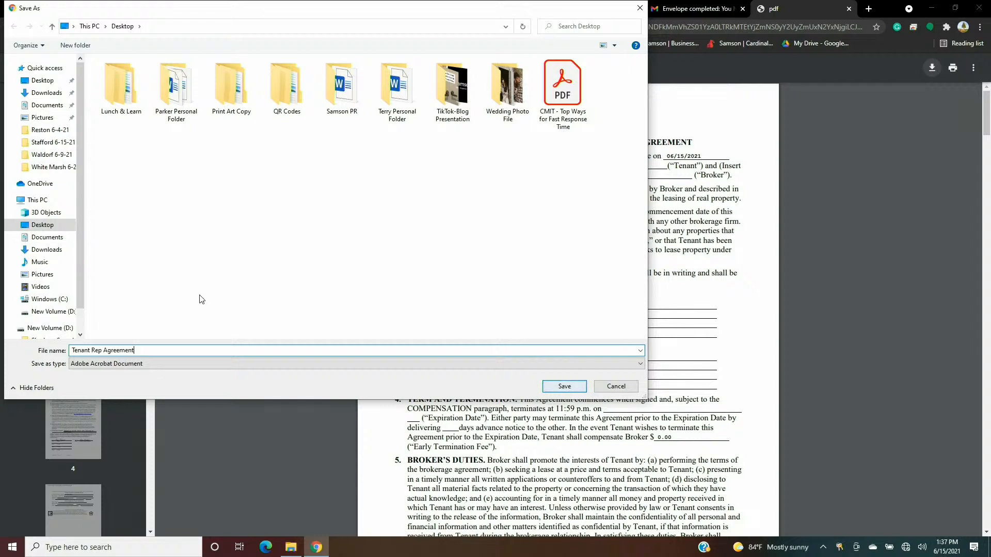
scroll(51, 328, "down", 1)
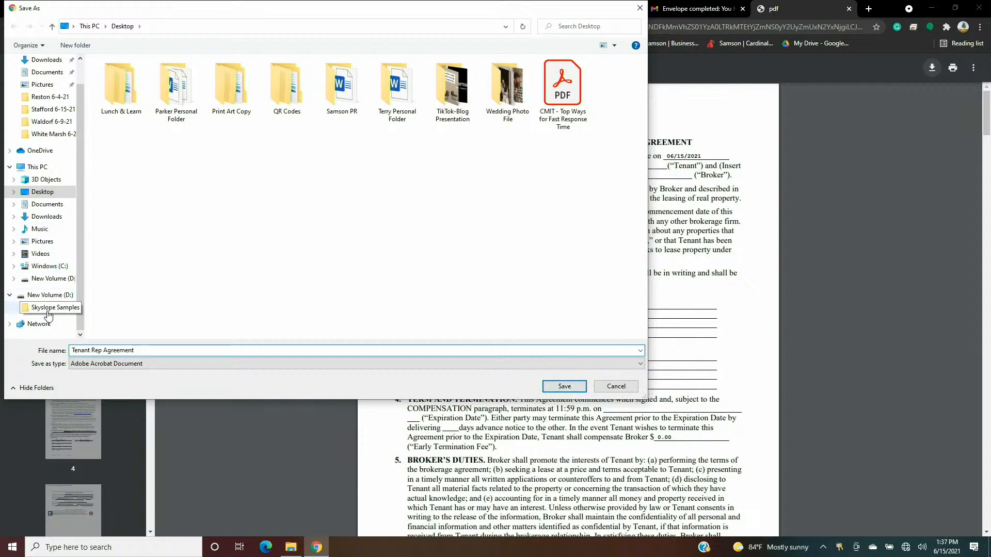
left_click(48, 310)
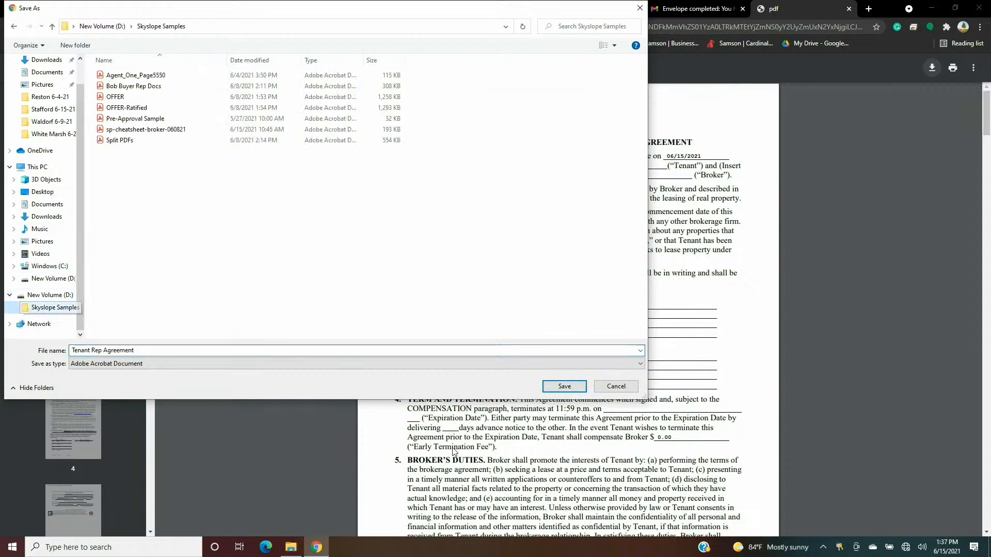
left_click(564, 388)
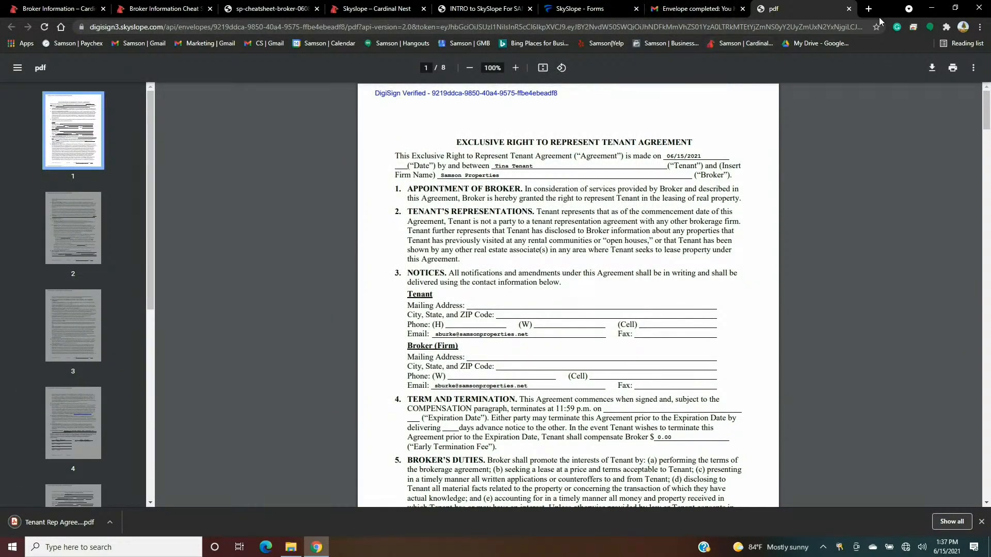
- Return to SkySlope Forms, close the agreement preview, and reopen the completed Rep Agreement envelope
left_click(848, 9)
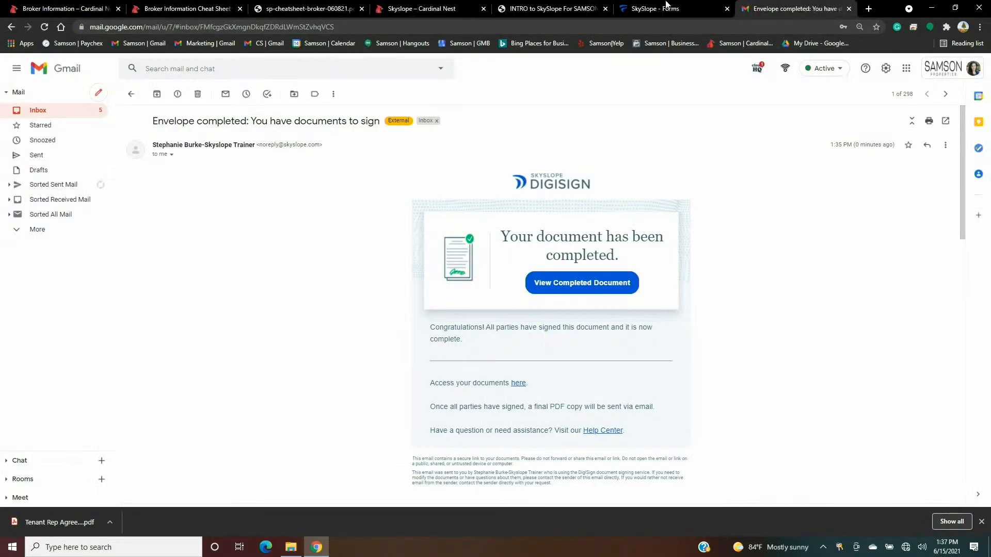
left_click(666, 8)
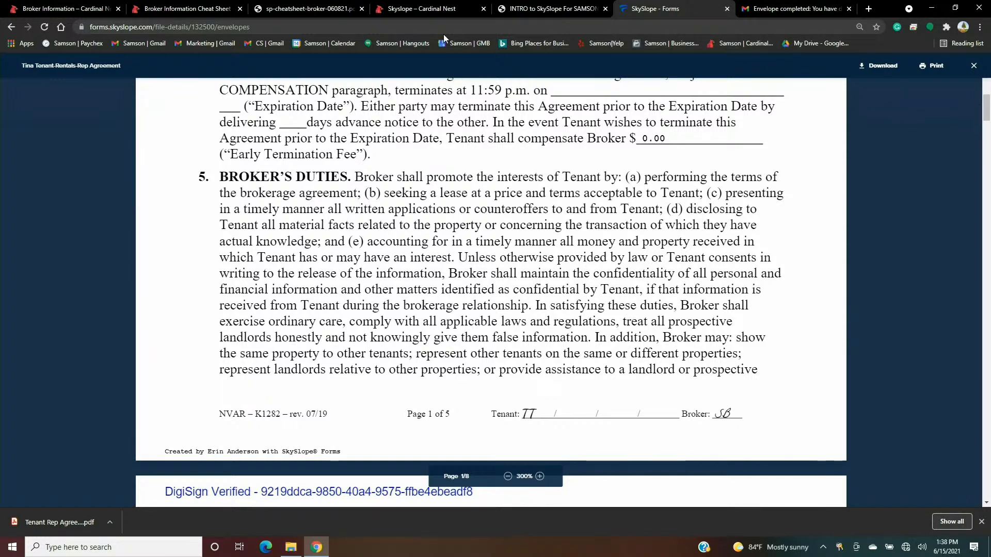
left_click(973, 67)
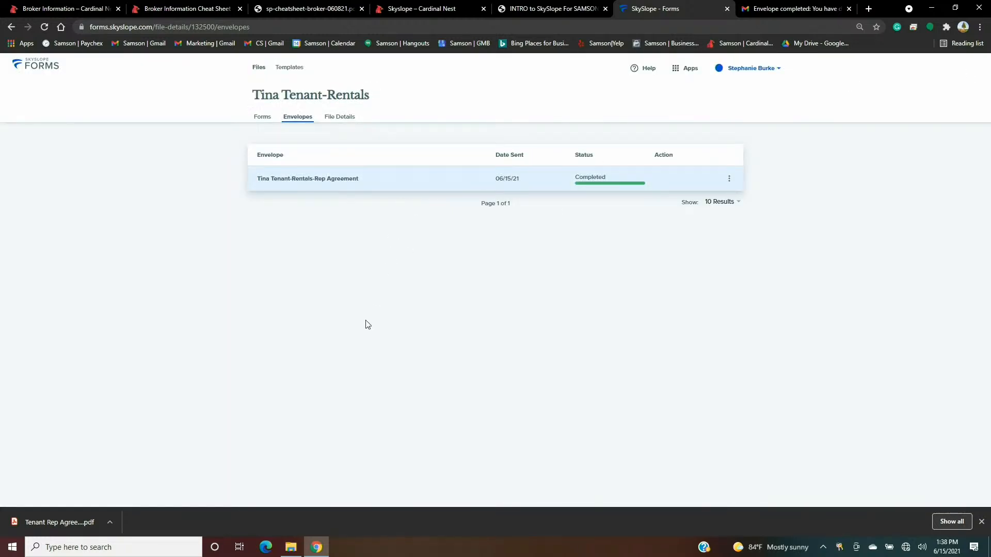
left_click(407, 179)
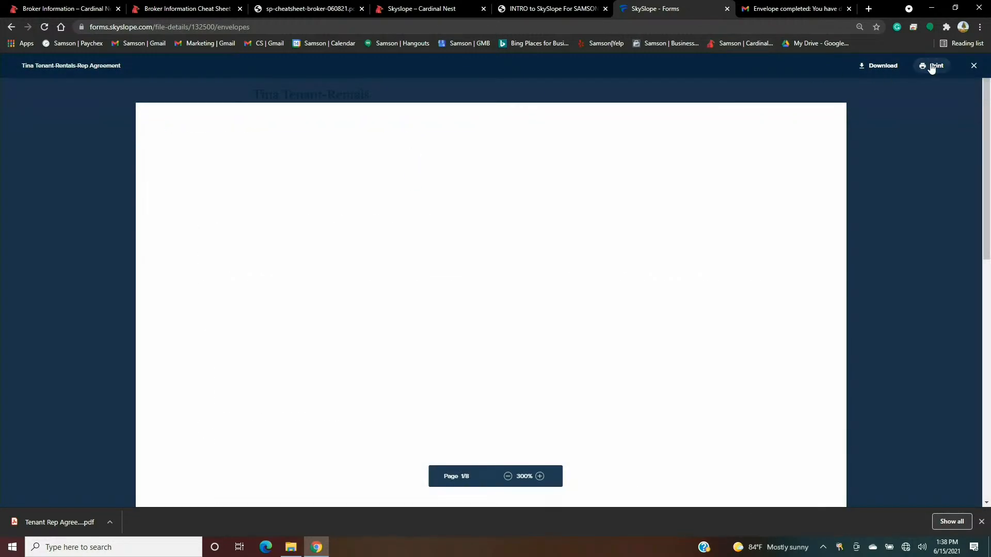
- Print the signed agreement with Save as PDF chosen as the destination
left_click(932, 67)
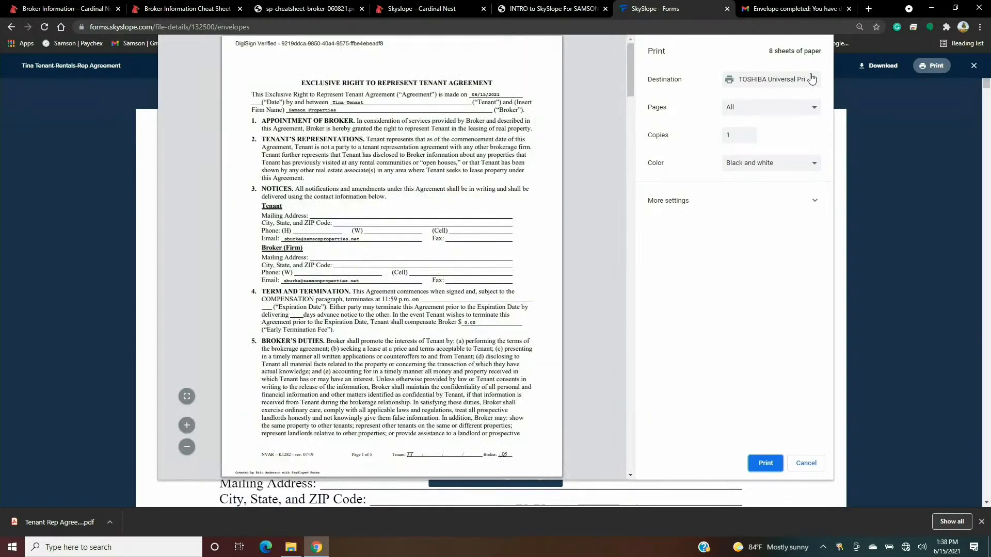
left_click(812, 78)
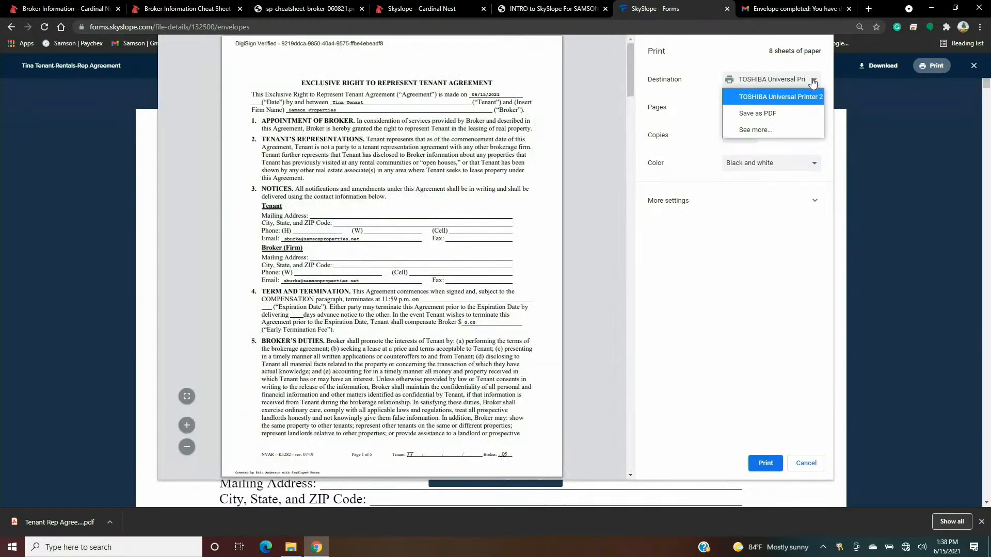
left_click(767, 120)
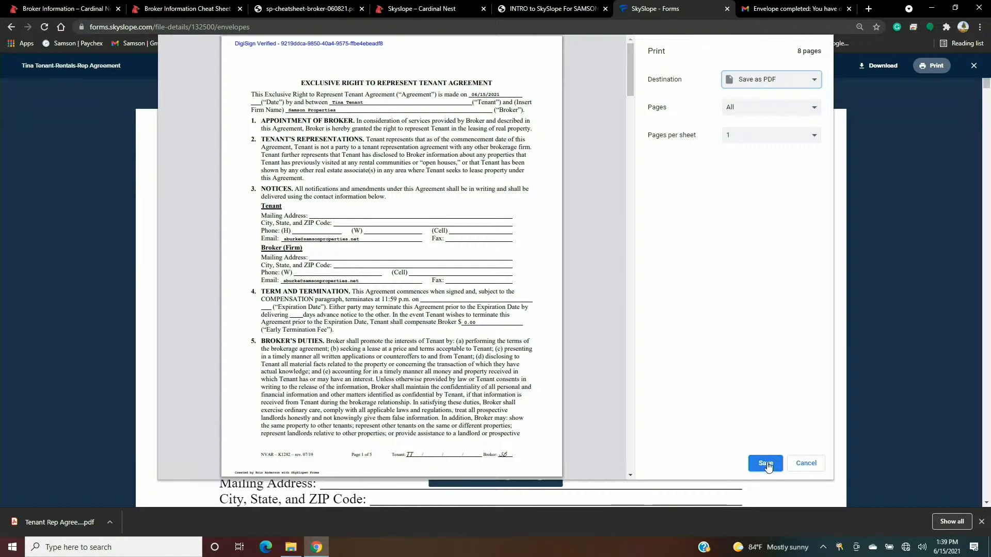
- Save the PDF in Skyslope Samples as 'Tenant Rep Docs for' plus the tenant's first name
left_click(765, 463)
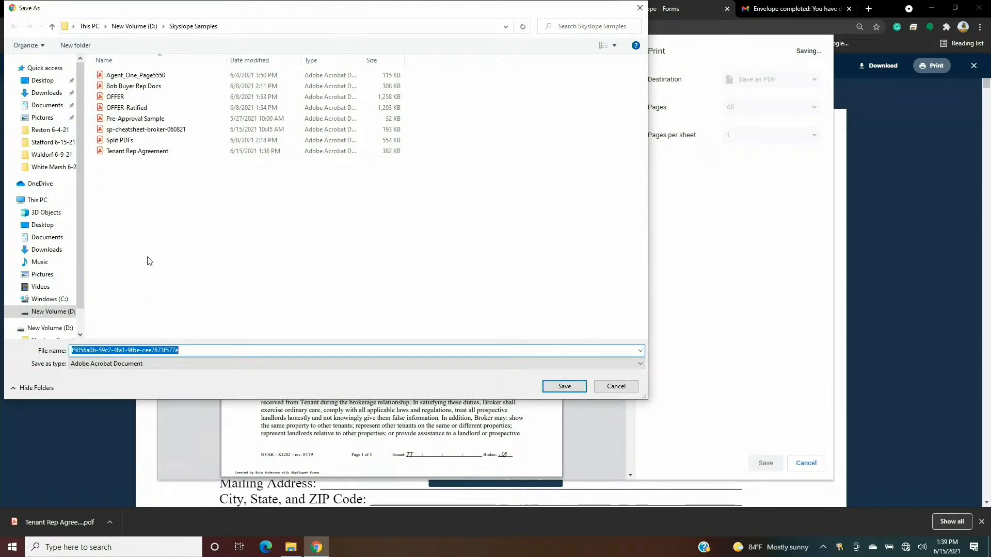
scroll(60, 227, "down", 2)
left_click(56, 308)
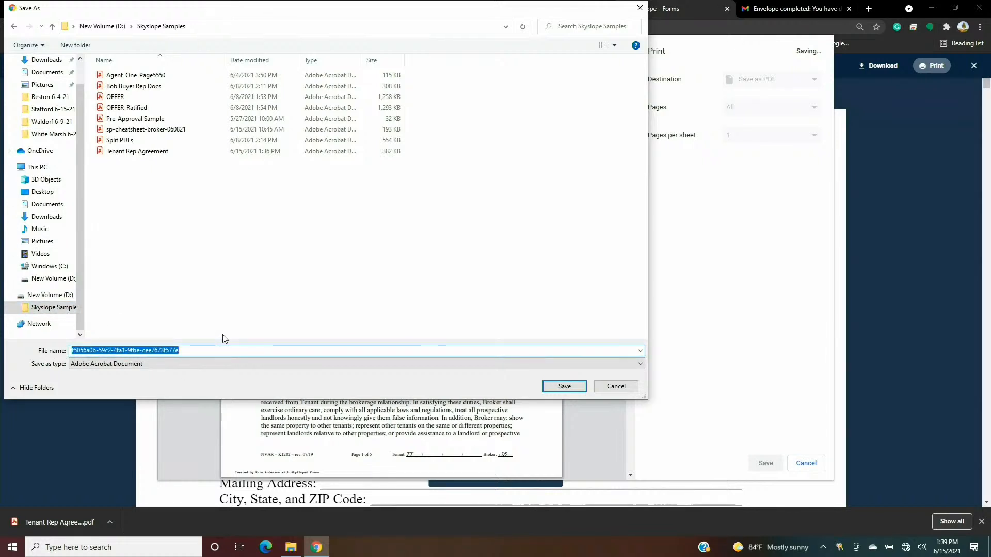
key("BackSpace")
type("Tenant R")
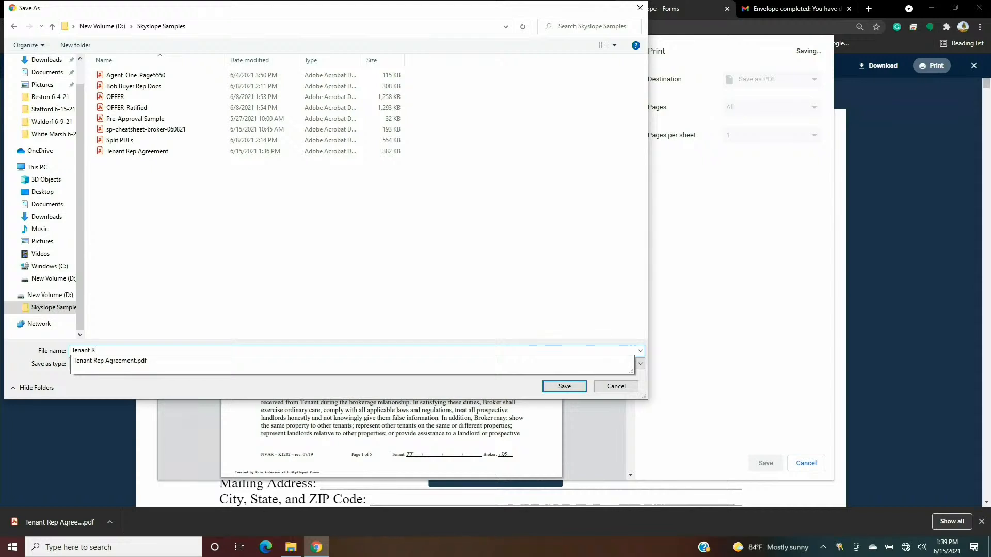
type("ep Docs for Tina")
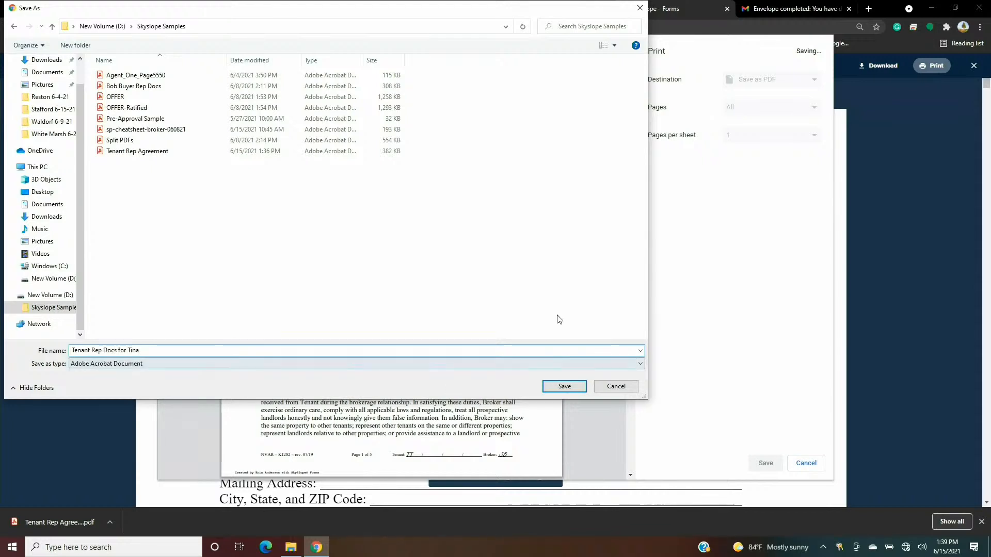
left_click(574, 391)
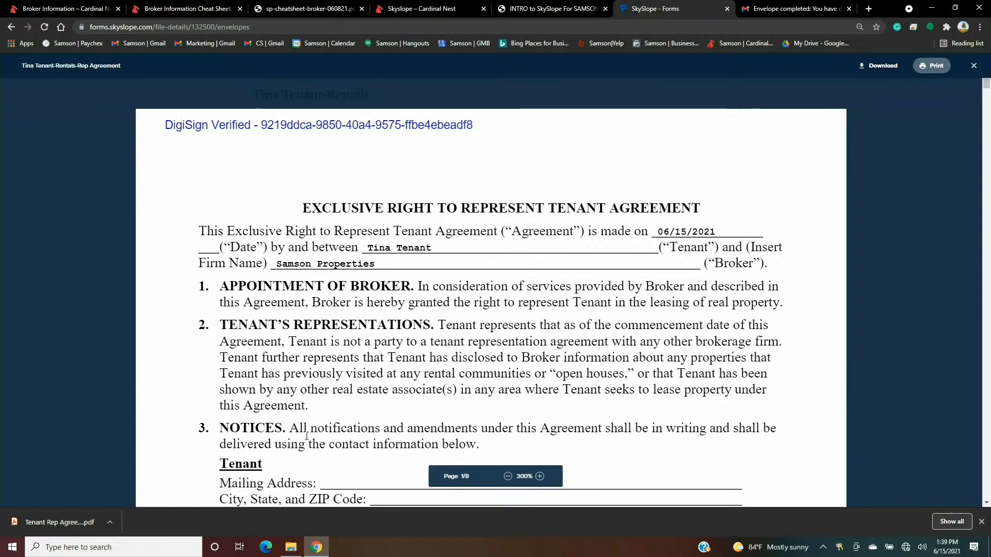
left_click(291, 547)
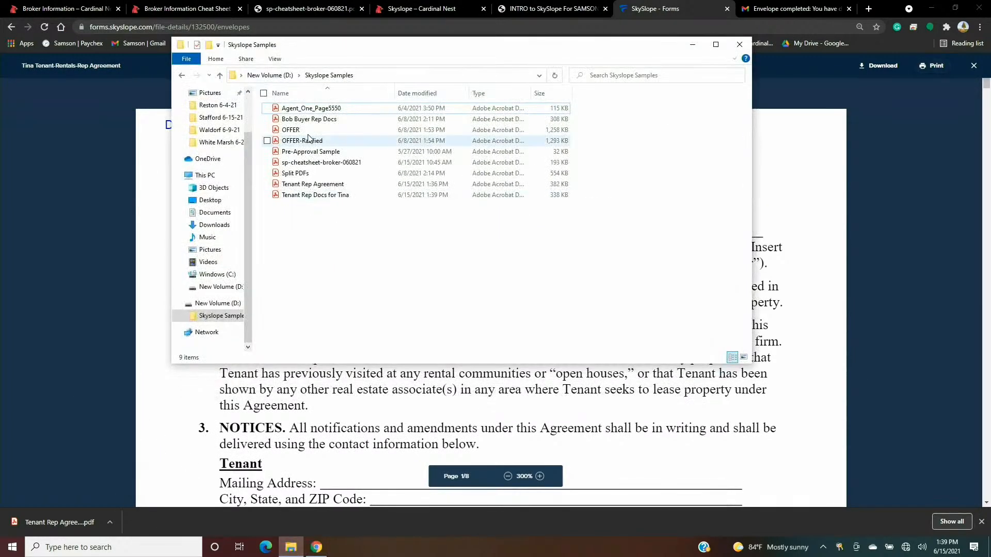
left_click(329, 195)
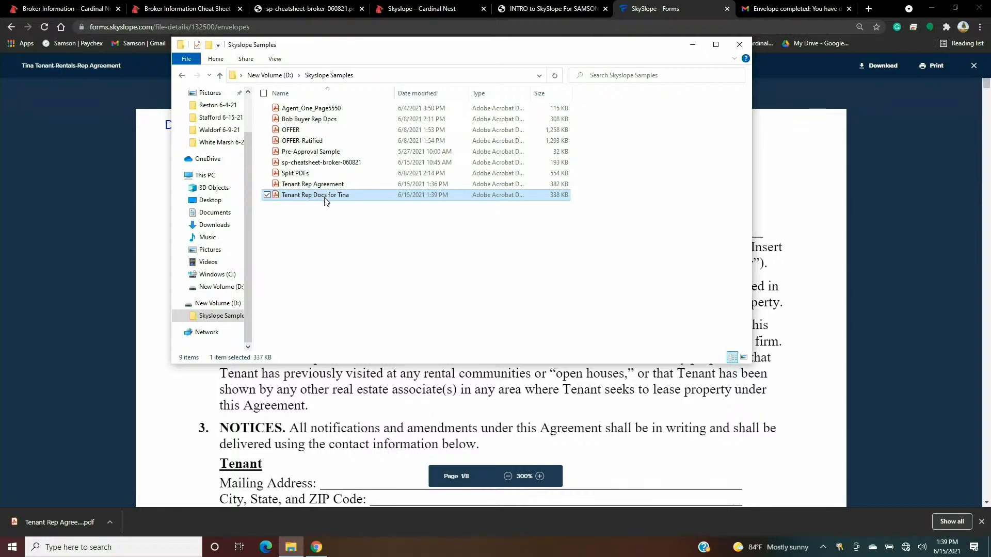
double_click(319, 196)
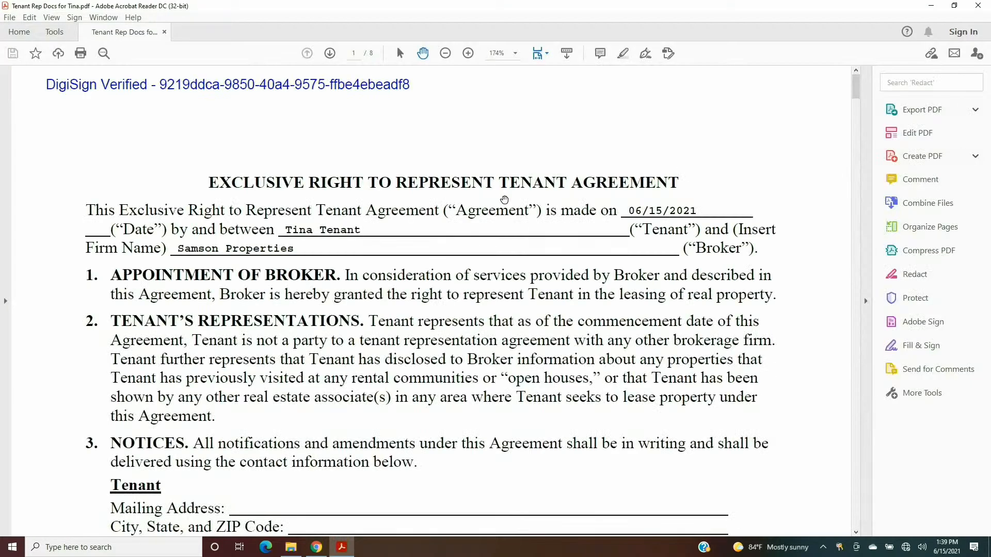
scroll(516, 232, "down", 10)
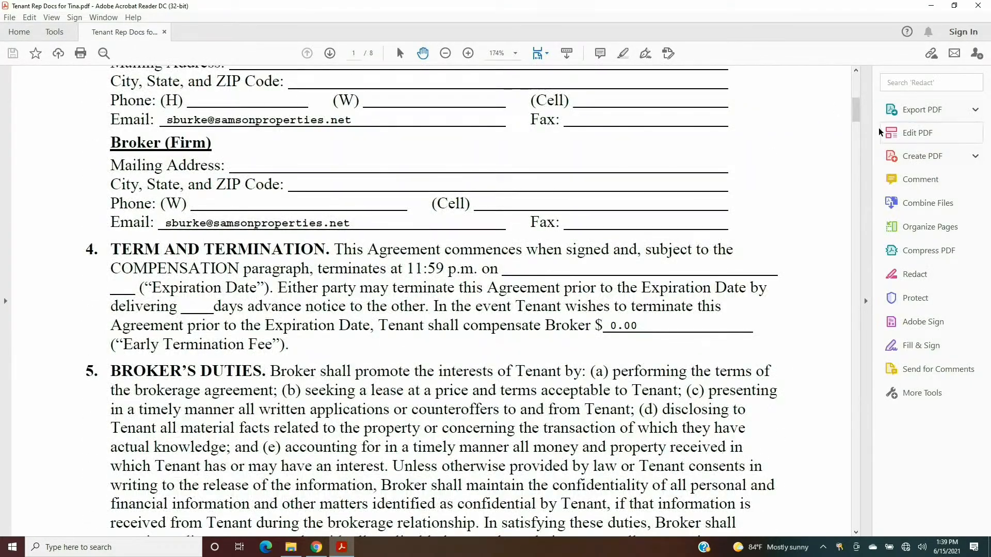
mouse_move(856, 110)
left_mouse_down()
mouse_move(926, 376)
mouse_move(908, 379)
mouse_move(872, 459)
mouse_move(863, 439)
mouse_move(856, 115)
left_mouse_up()
left_click(978, 6)
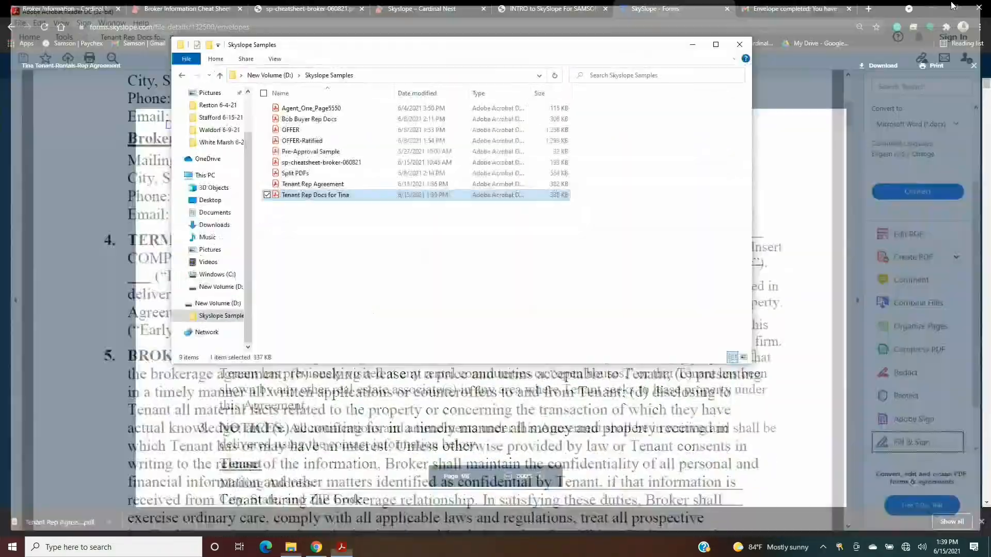
left_click(740, 45)
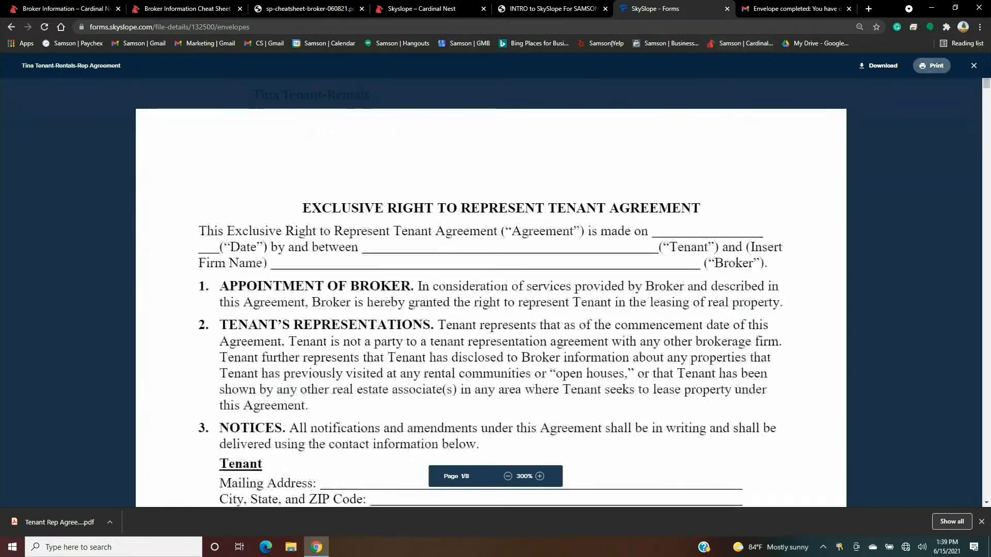
- Close the viewer, go to the Files dashboard, and open the Tenant-Rentals file with its six forms
left_click(974, 66)
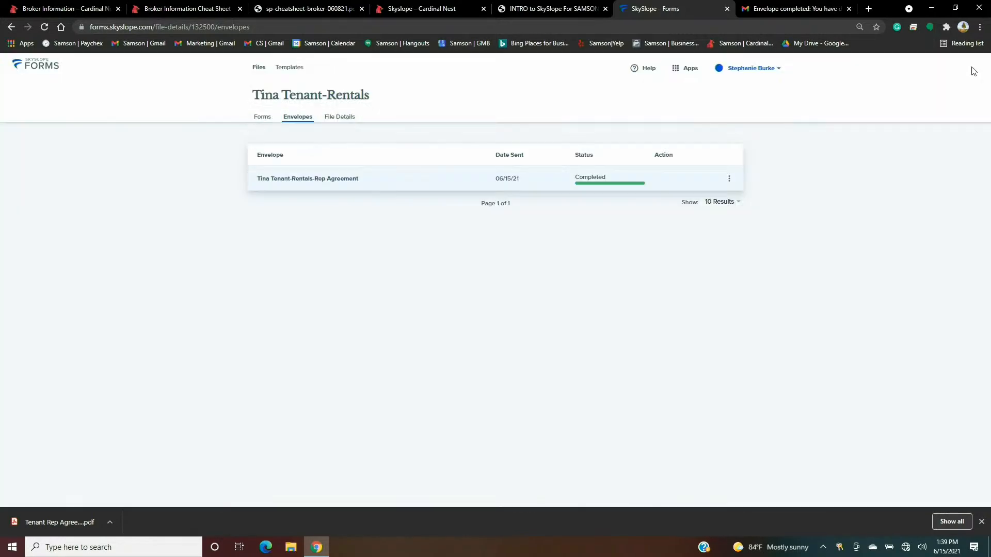
left_click(29, 71)
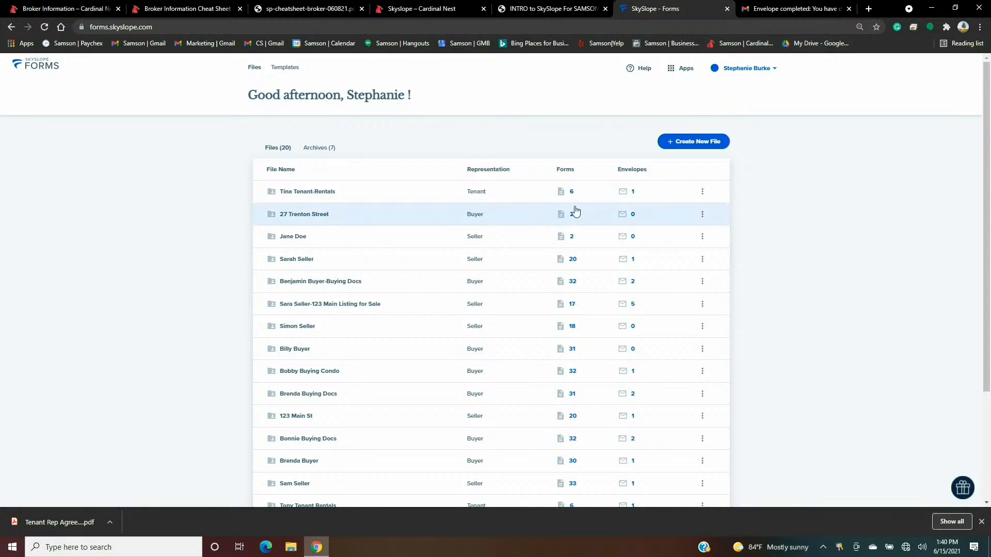
left_click(367, 196)
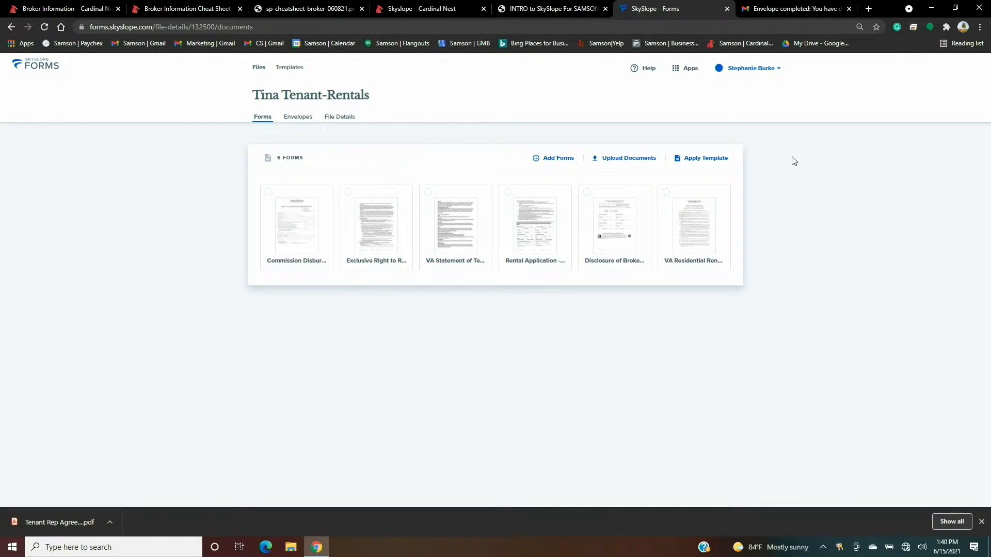
- Upload OFFER.pdf from Skyslope Samples into the Tenant-Rentals file, bringing it to seven forms
left_click(621, 166)
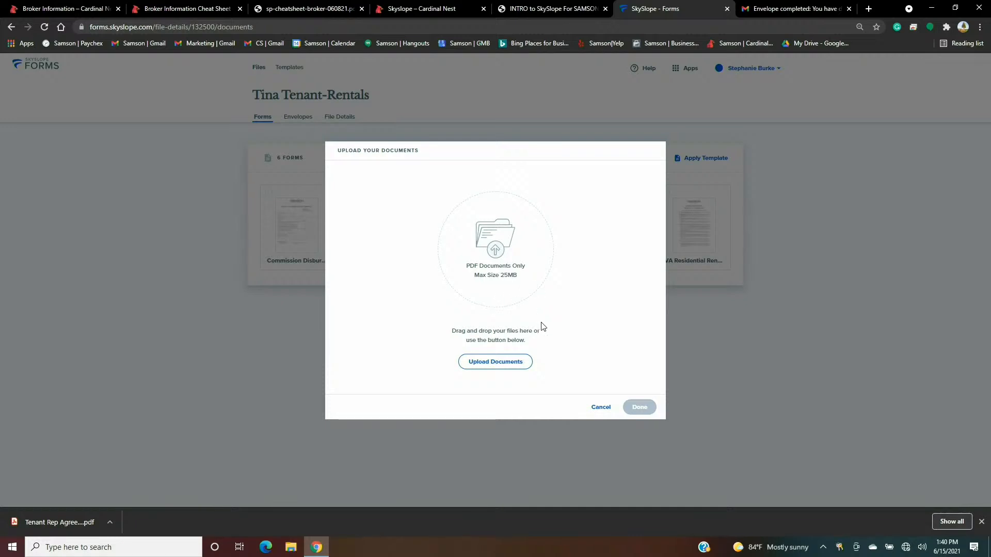
left_click(495, 361)
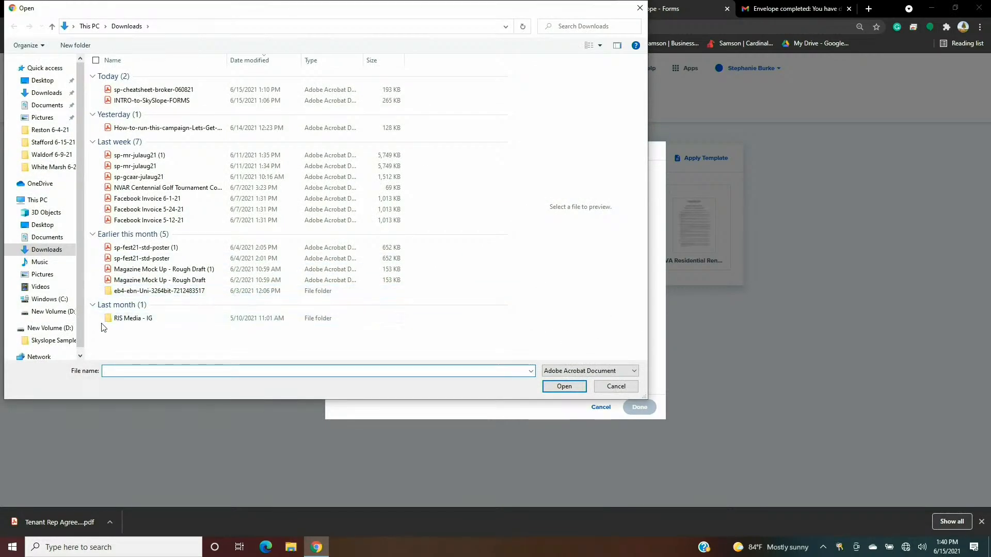
left_click(57, 341)
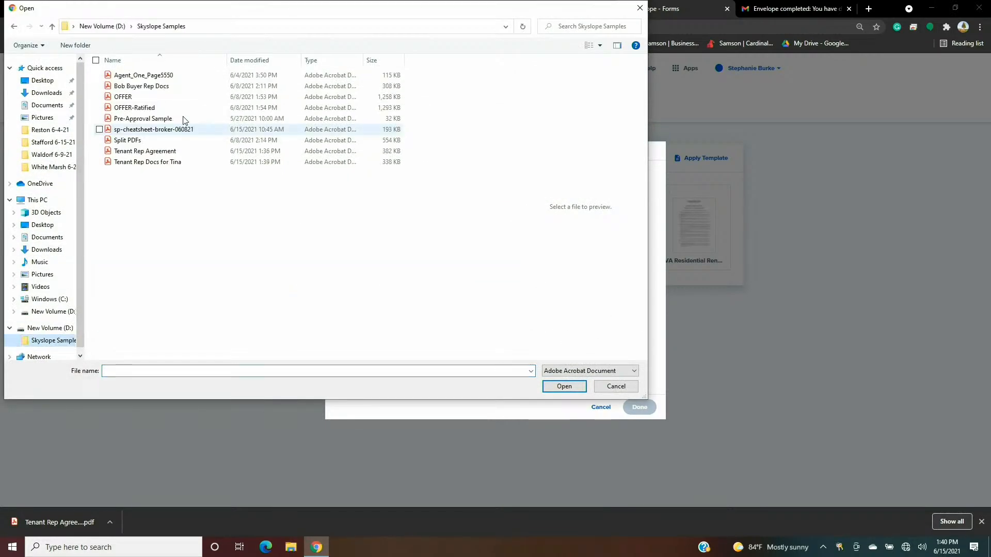
left_click(145, 98)
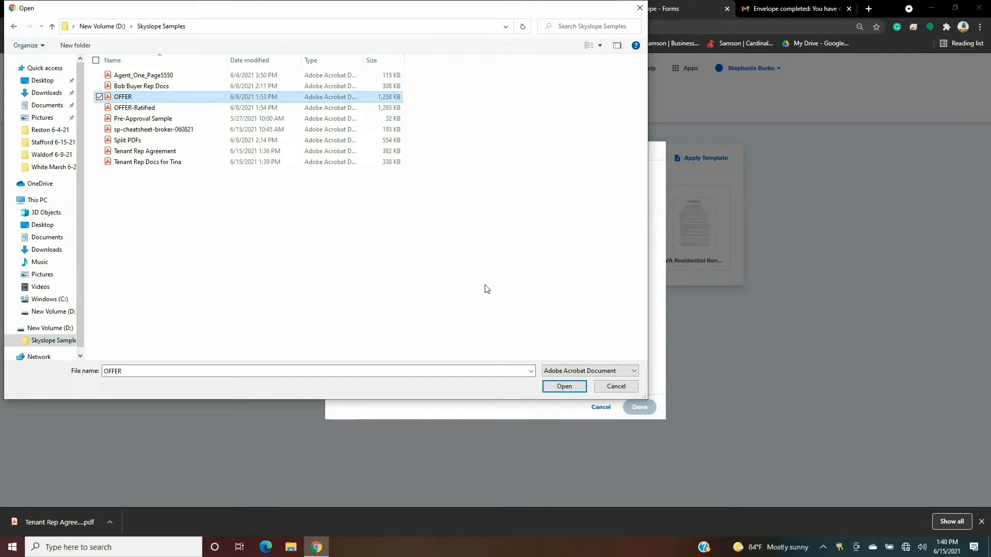
left_click(565, 387)
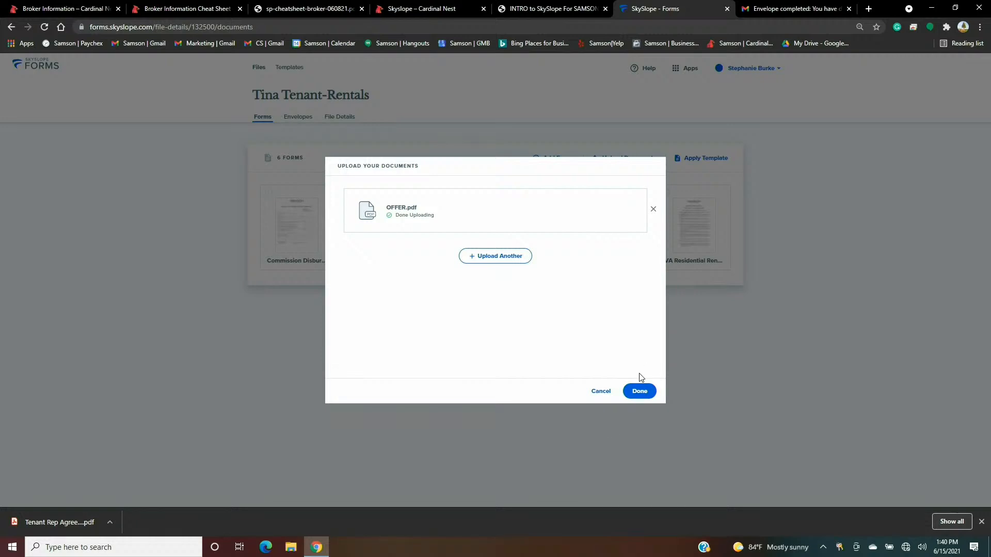
left_click(640, 391)
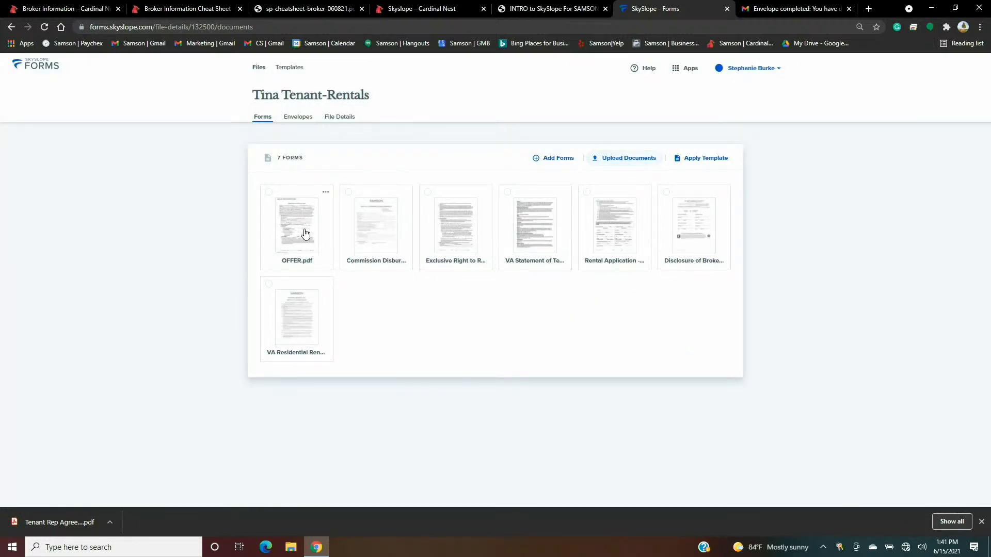
left_click(305, 235)
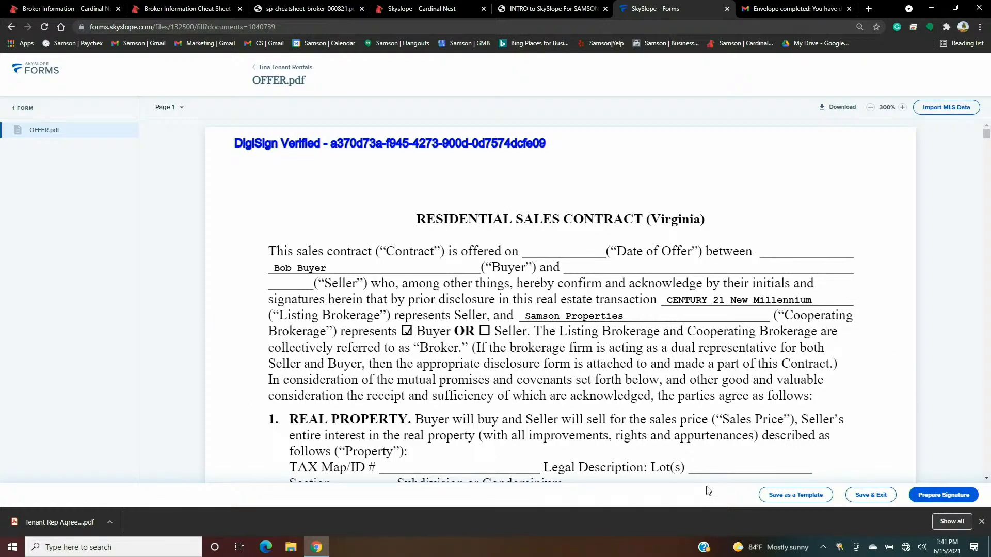
- Prepare OFFER.pdf for signature with the envelope name ending in '-LEASE Docs'
left_click(944, 494)
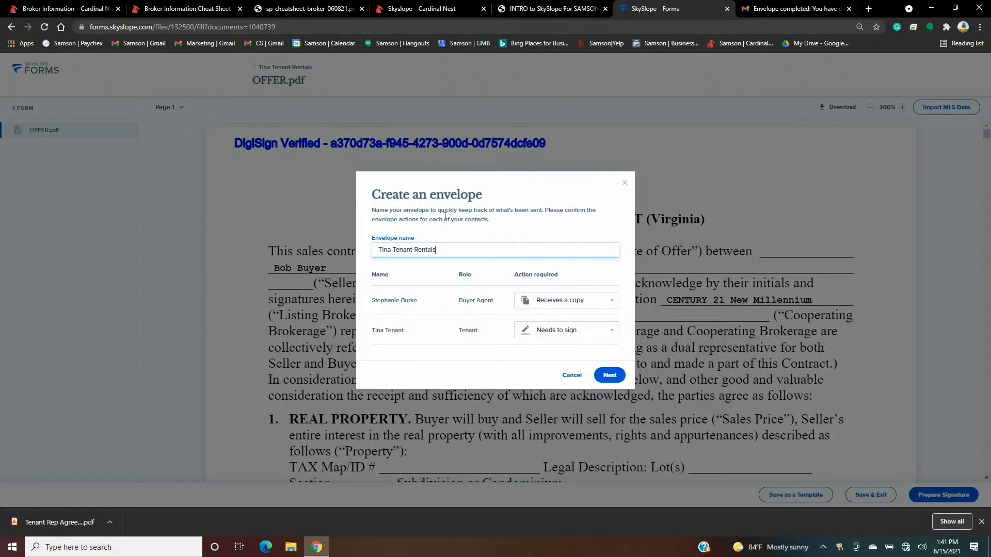
left_click(467, 251)
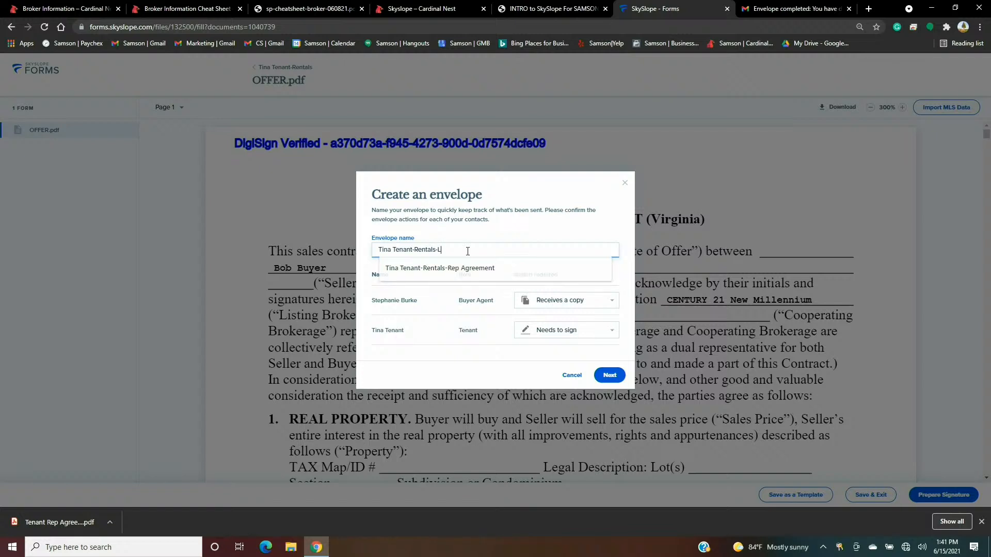
type("-LEASE Docs")
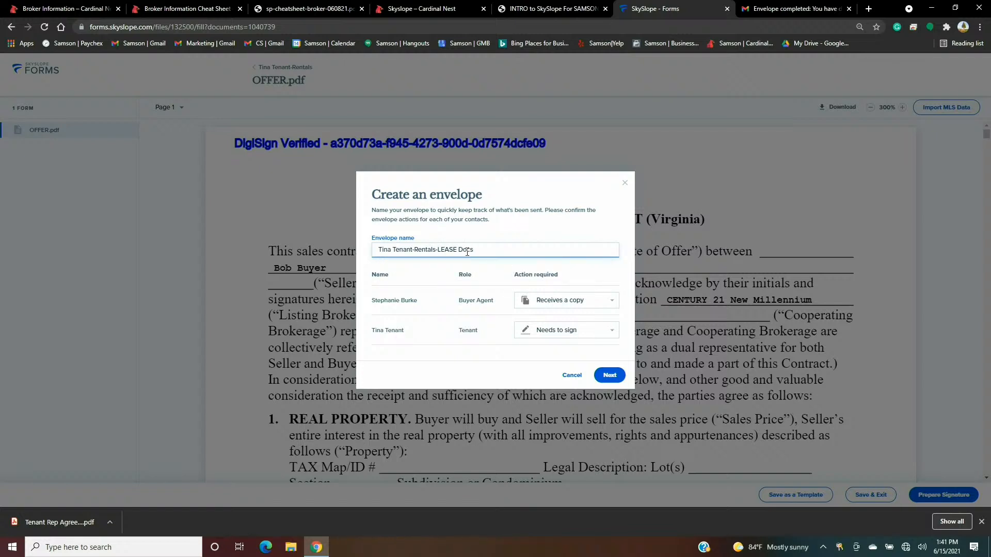
left_click(609, 375)
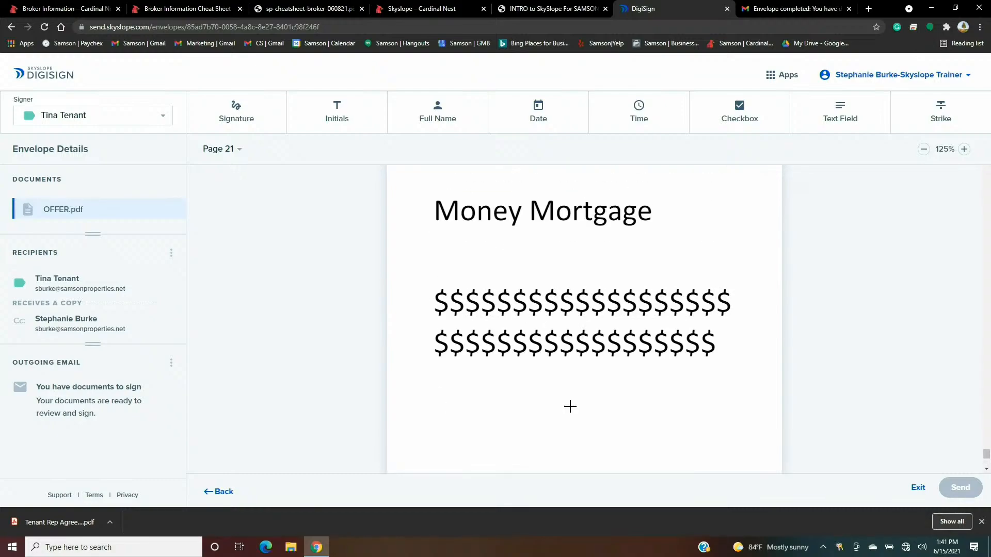
- Scroll back up through the OFFER envelope in DigiSign and return to the form unsent
scroll(586, 334, "up", 15)
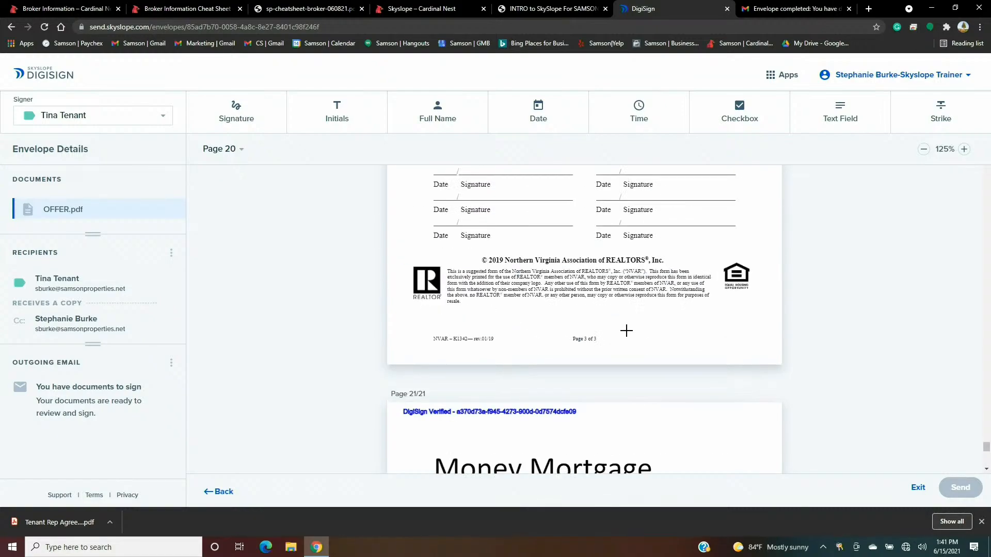
scroll(627, 336, "up", 10)
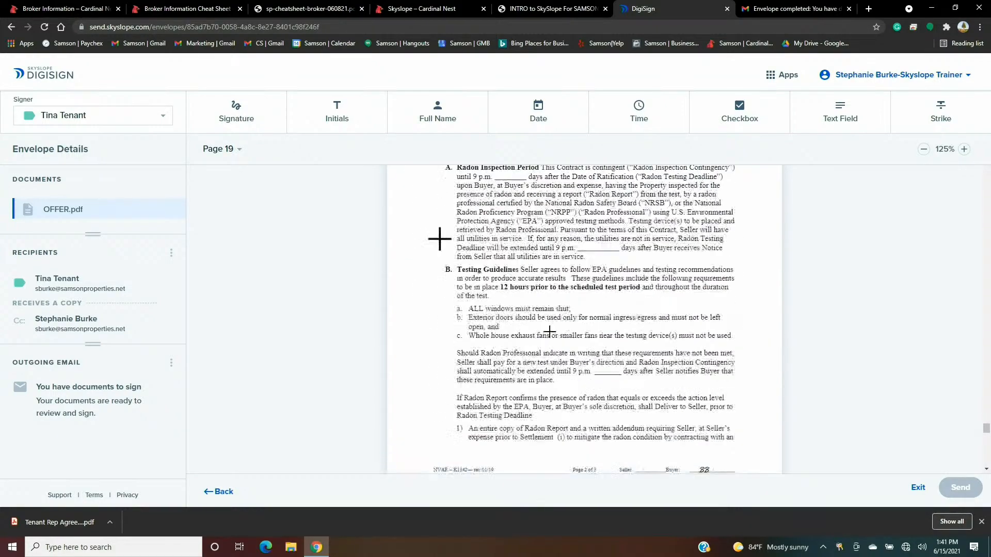
scroll(530, 306, "up", 1)
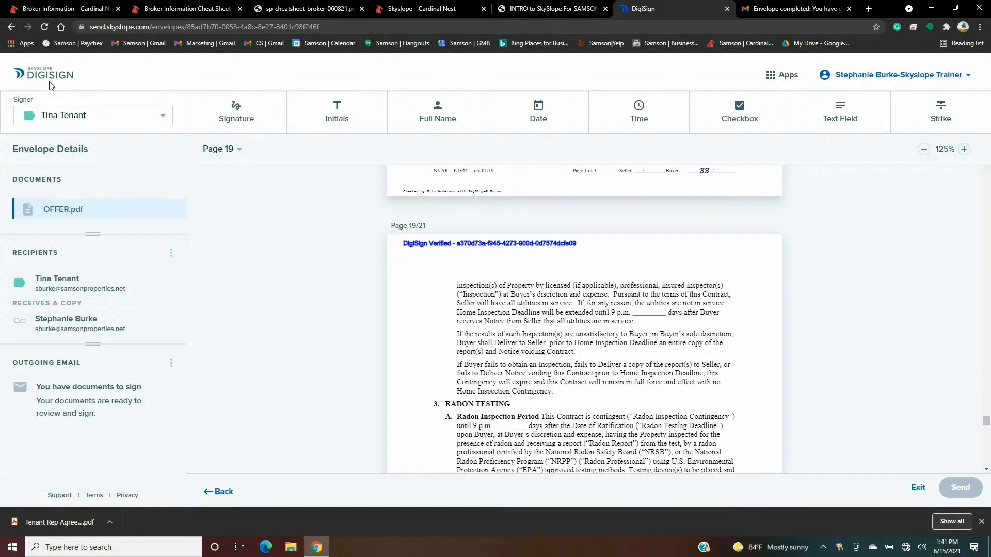
left_click(216, 491)
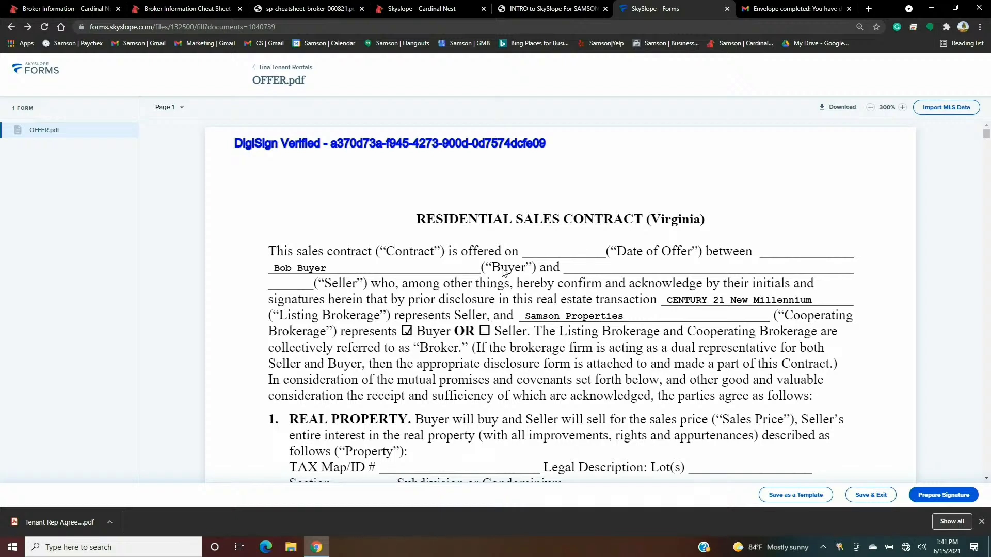
- Switch from Forms to SkySlope's transaction manager and begin creating a new transaction
left_click(31, 70)
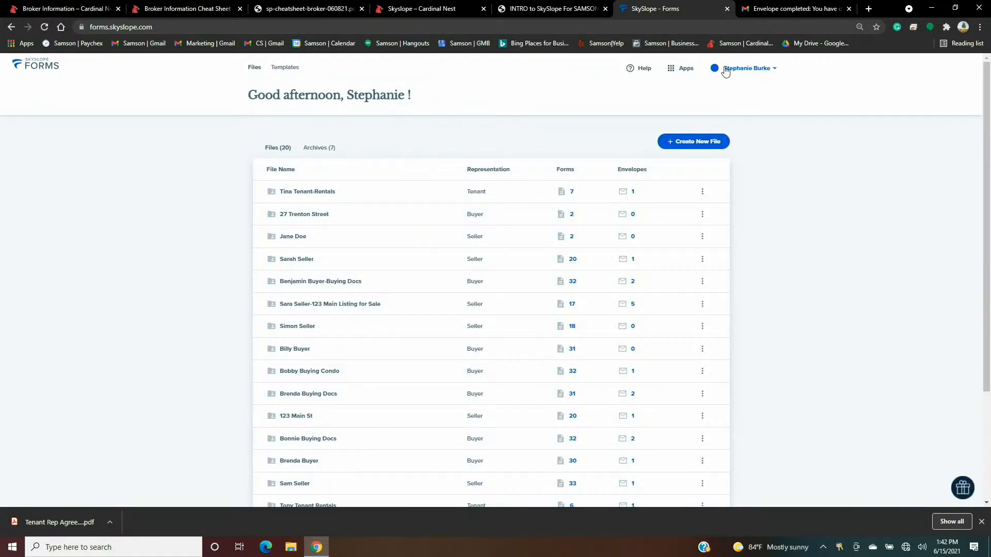
left_click(682, 68)
left_click(645, 98)
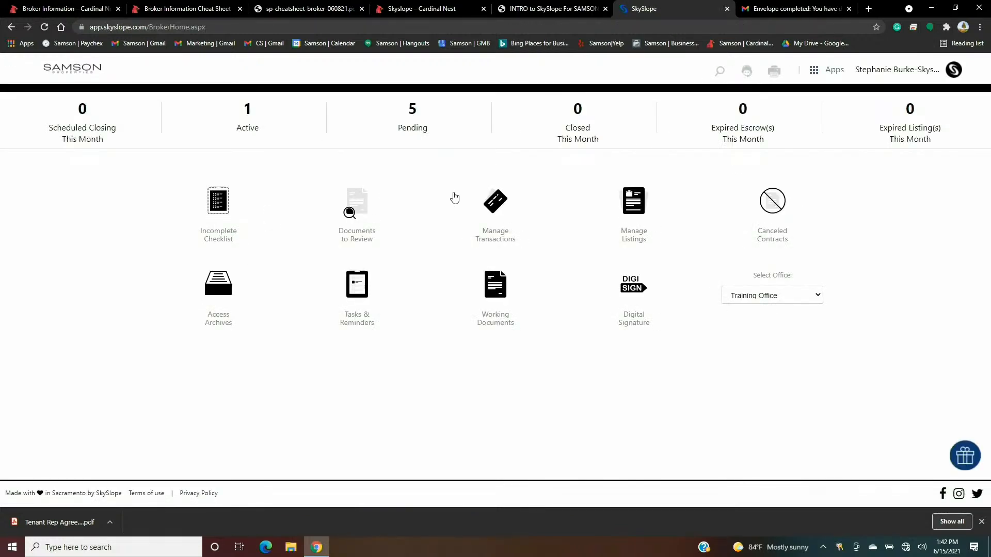
left_click(496, 209)
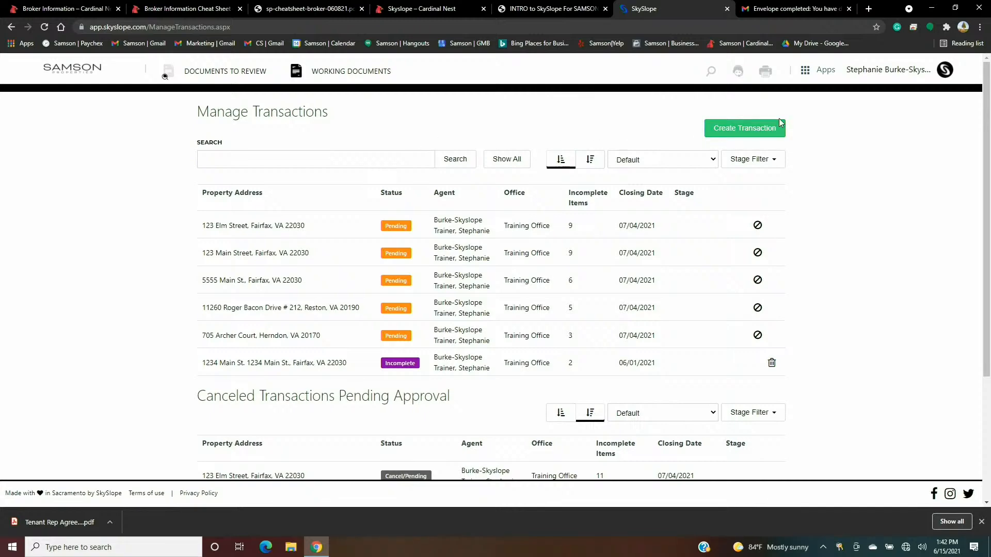
left_click(757, 132)
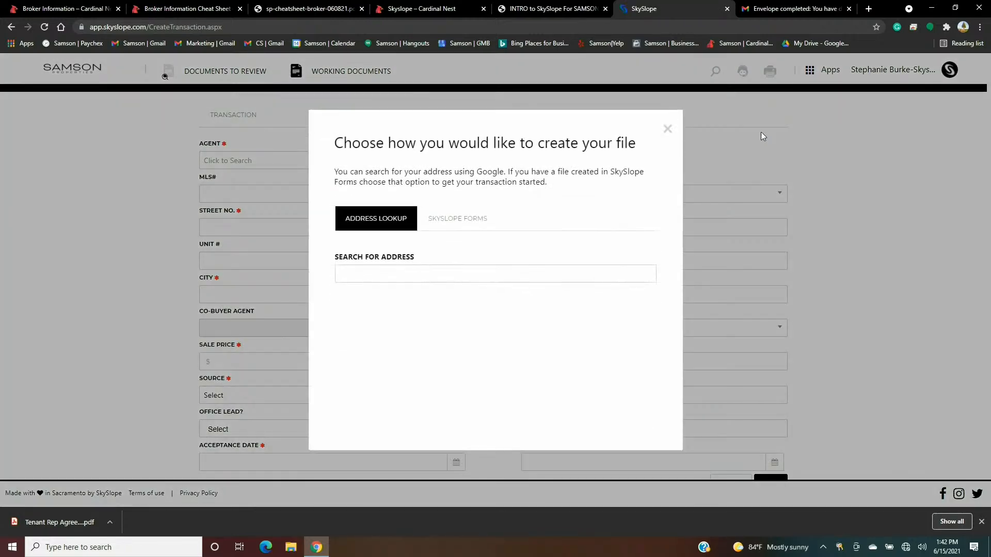
- Create the transaction from the recent tenant rentals SkySlope Forms file
left_click(372, 217)
left_click(459, 223)
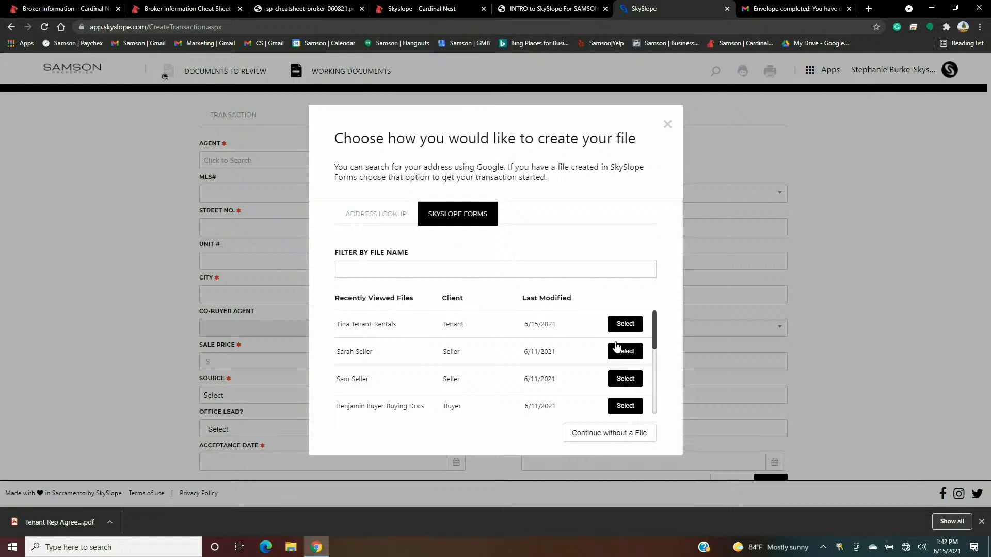
left_click(625, 325)
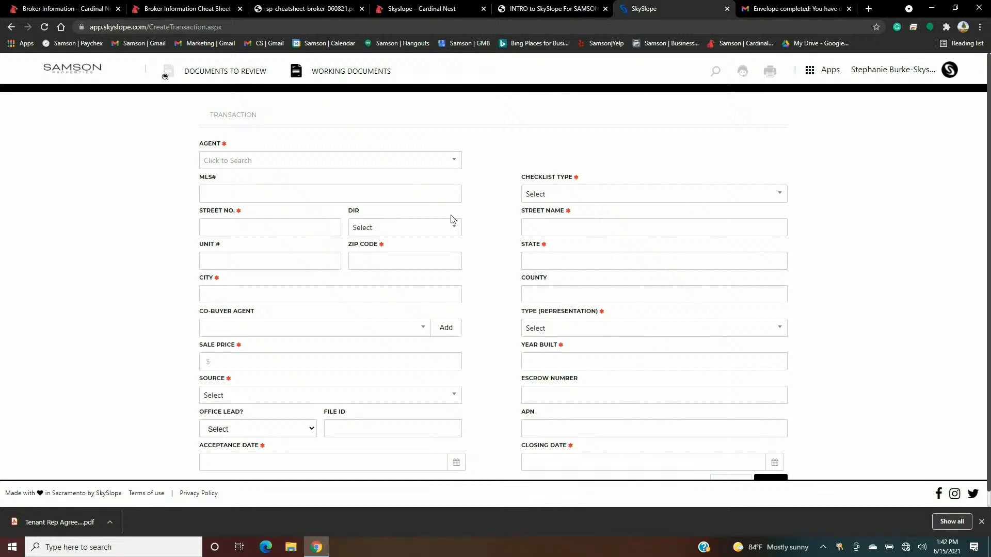
scroll(456, 226, "down", 1)
- Search for and assign the trainer account as the transaction's agent
scroll(498, 248, "up", 1)
left_click(453, 164)
type("s")
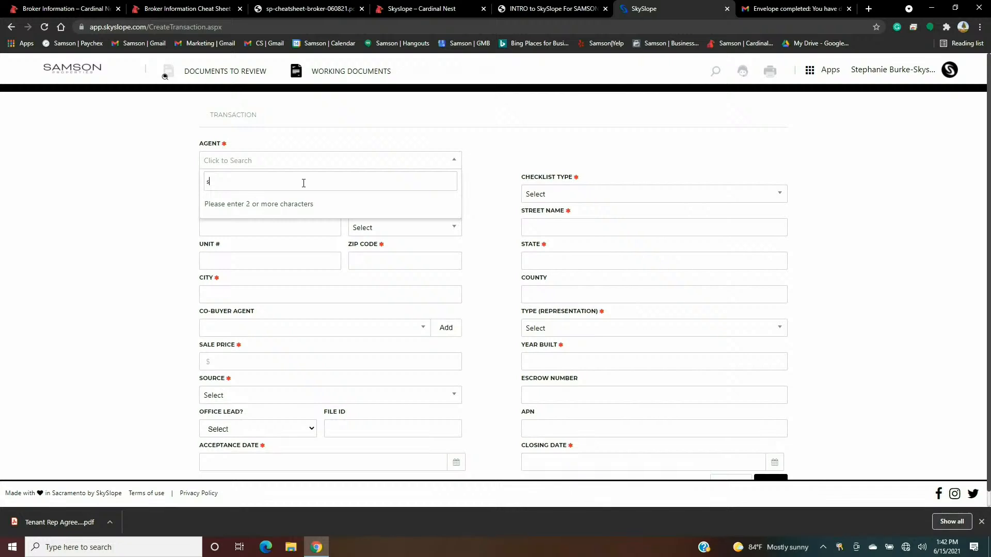
type("tephanie")
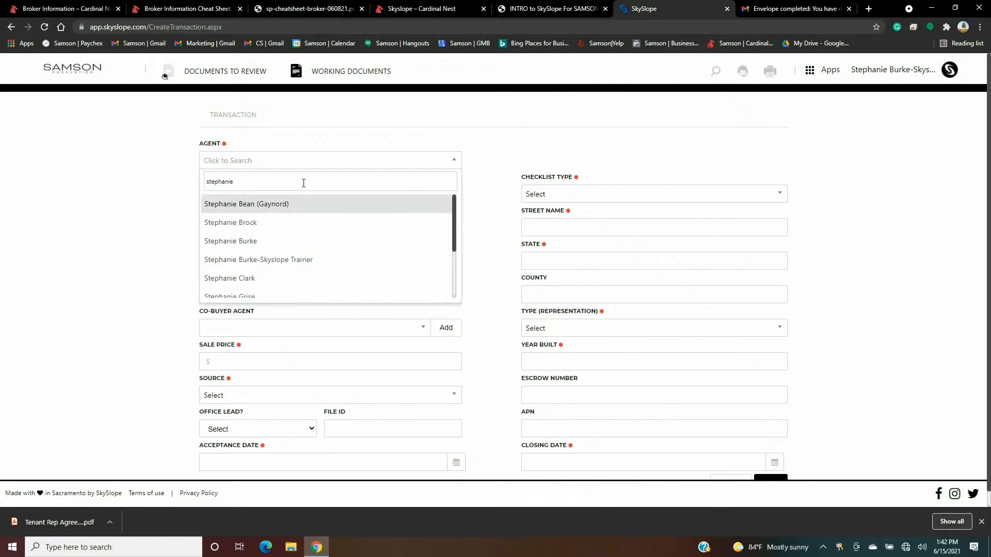
left_click(283, 264)
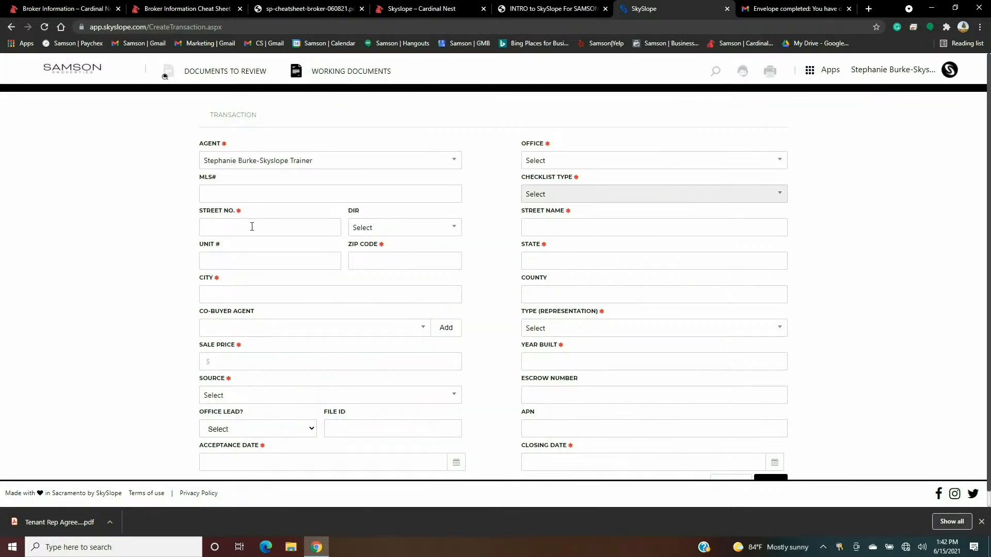
- Enter street number 123 and street name Main Ave
left_click(226, 228)
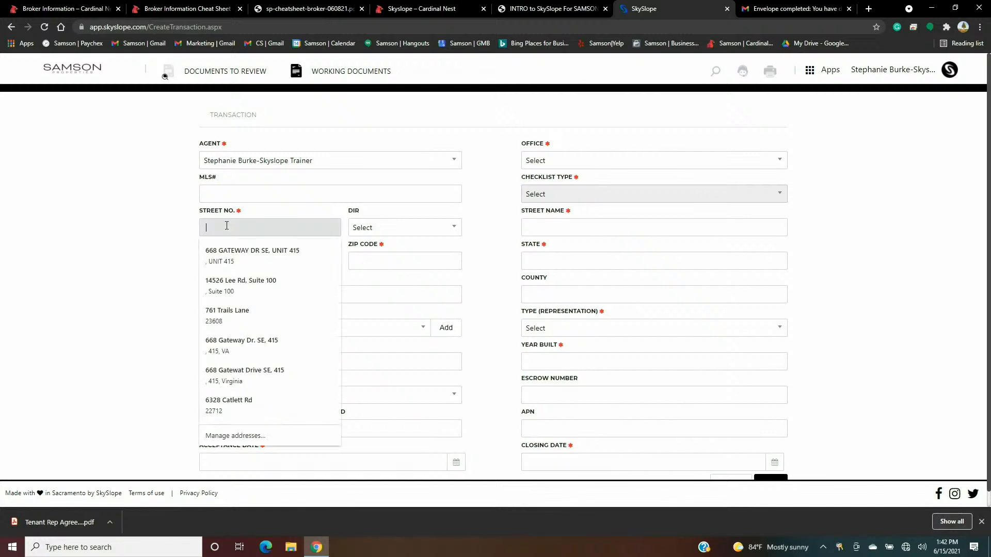
type("123")
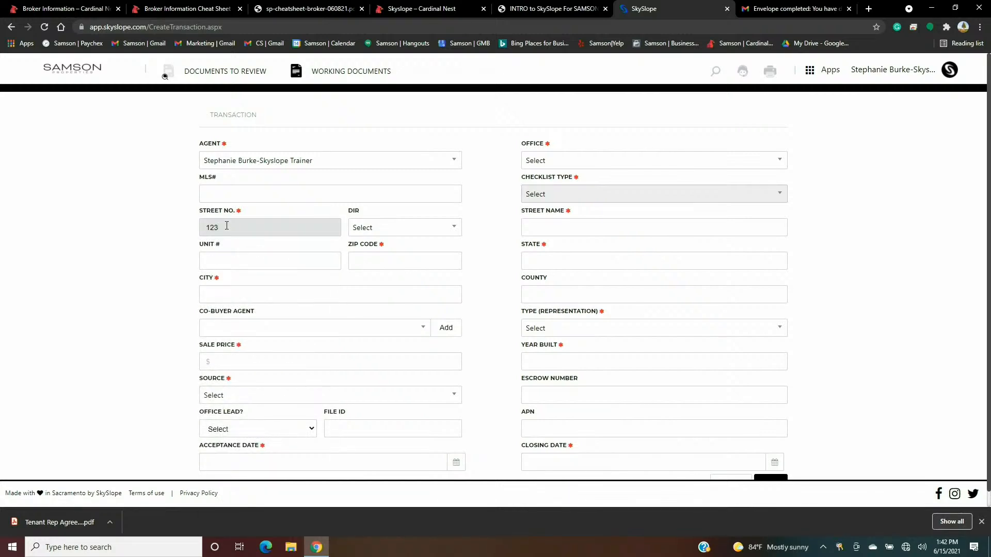
key("Tab")
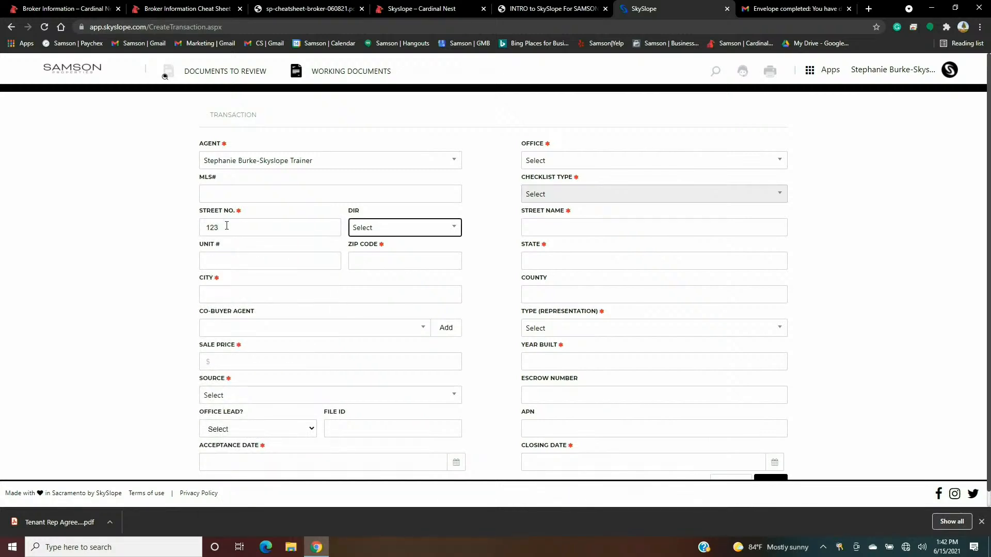
key("Tab")
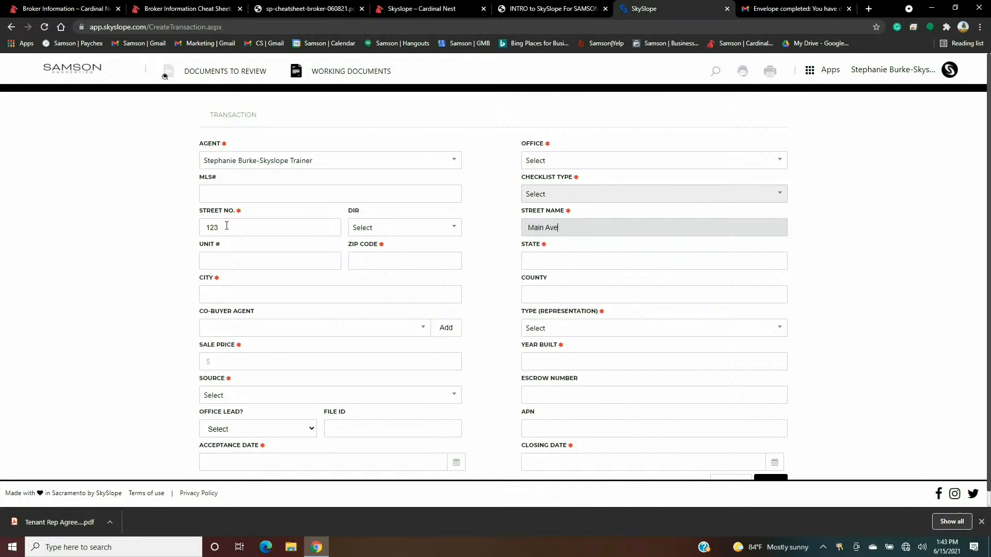
- Enter Fairfax as the city and VA as the state, clearing the mistaken County value
left_click(221, 293)
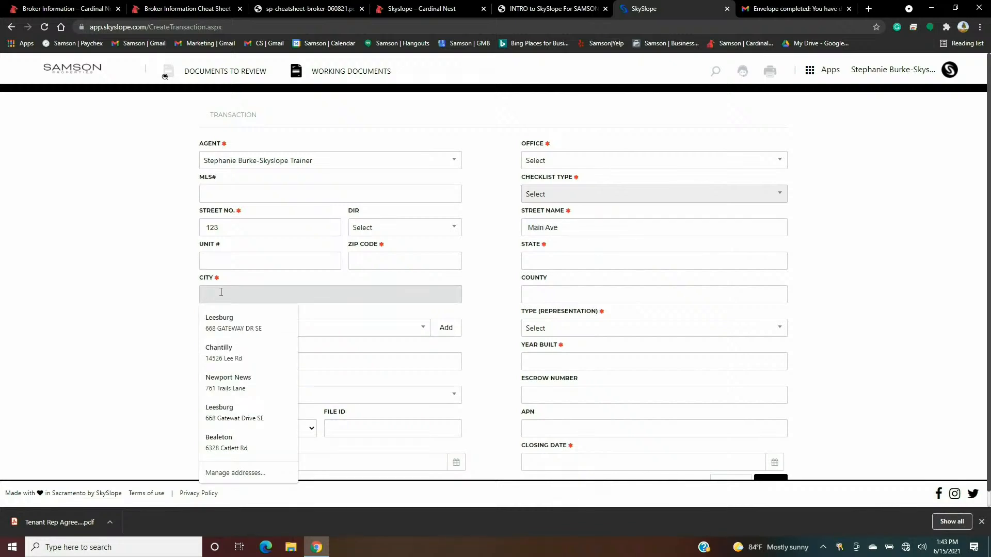
type("Fairfax")
key("Tab")
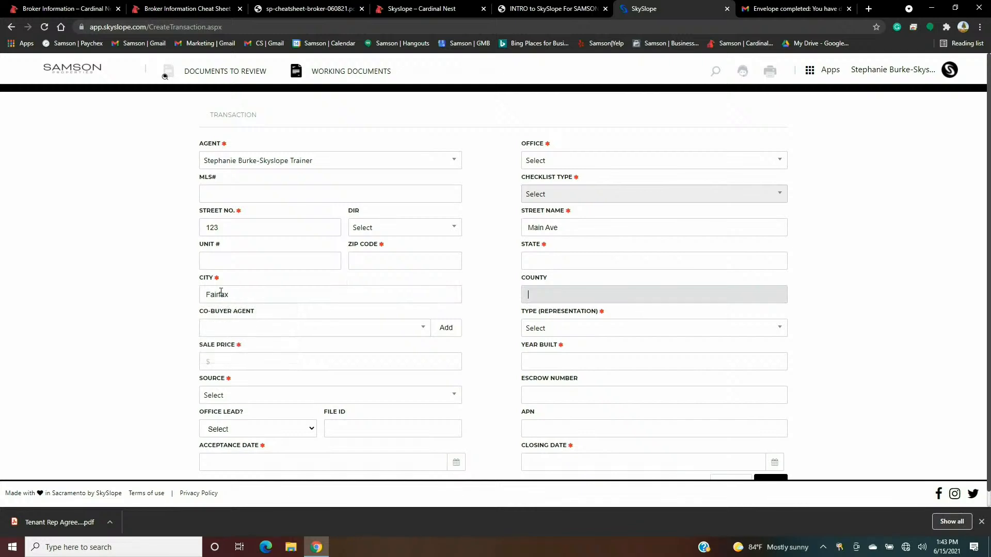
type("VA")
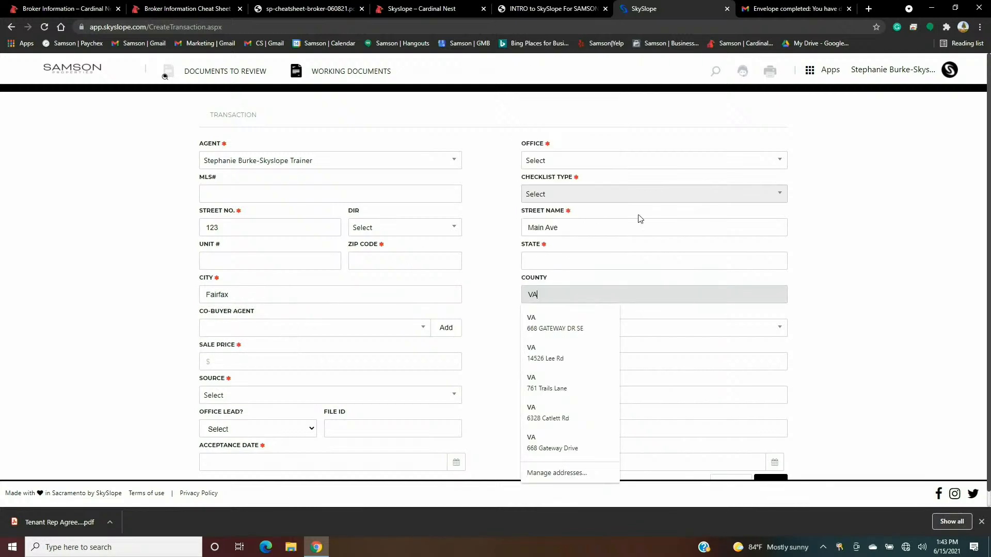
left_click(580, 259)
type("VA")
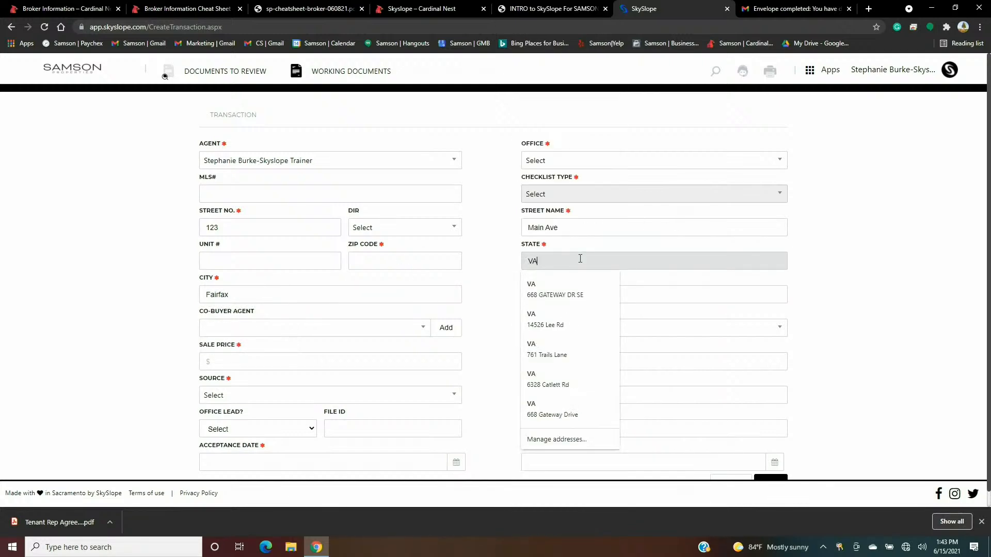
left_click(739, 282)
left_click(585, 293)
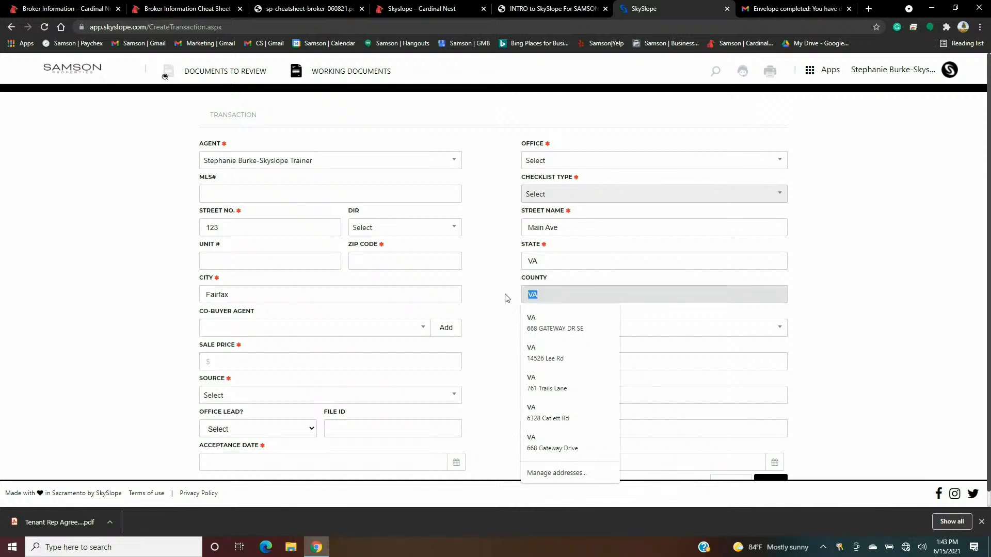
key("BackSpace")
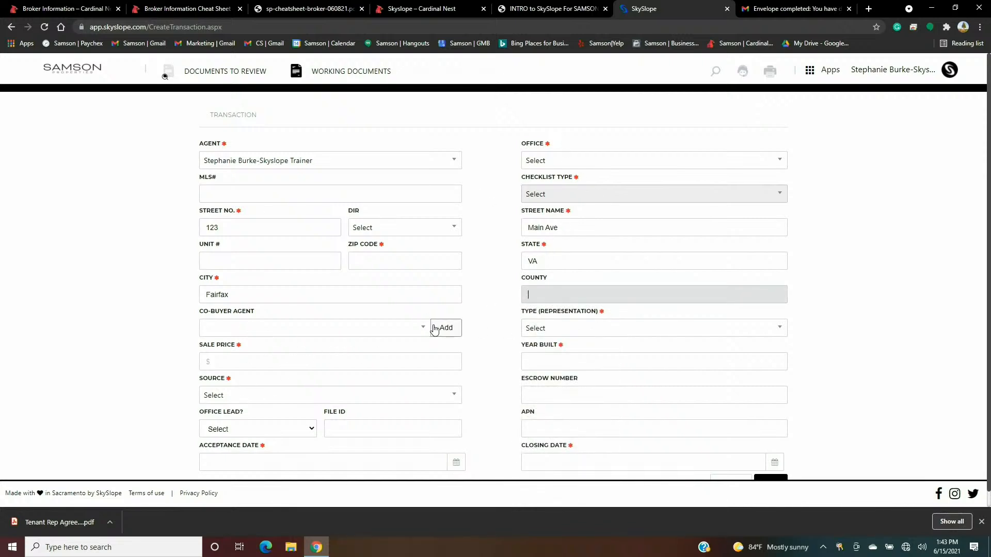
left_click(784, 199)
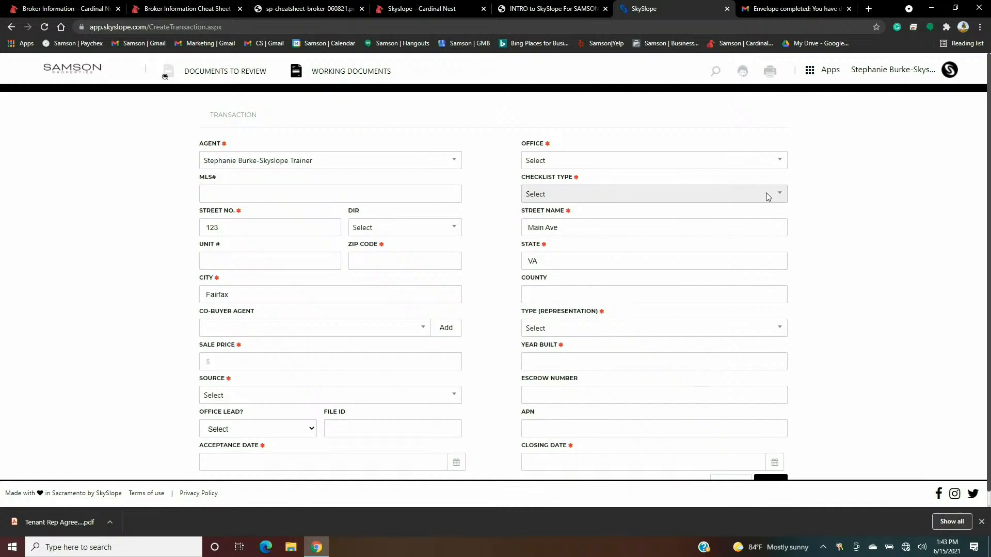
- Assign the transaction to Training Office with checklist type VA - Residential Tenant Rep Lease
left_click(776, 161)
scroll(657, 230, "down", 5)
scroll(657, 230, "down", 4)
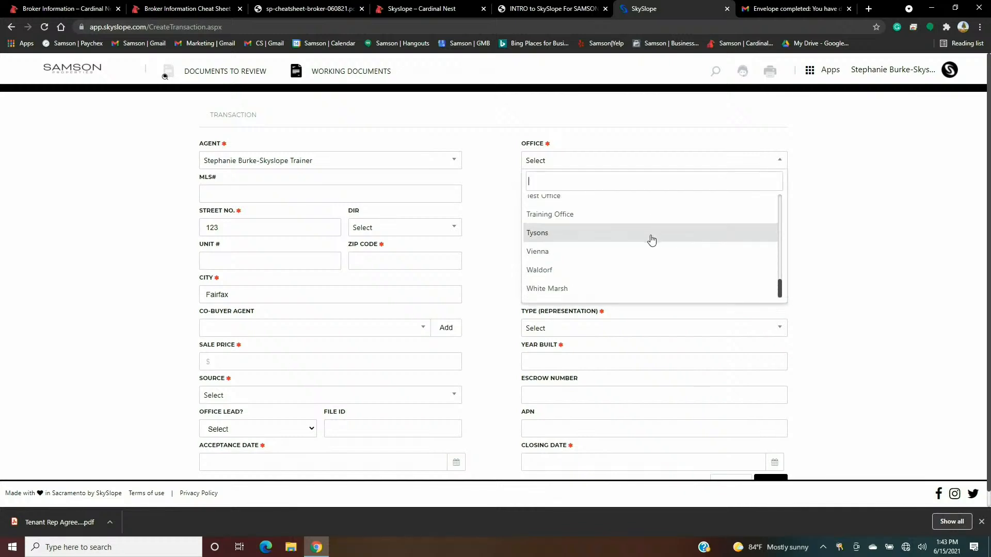
left_click(610, 199)
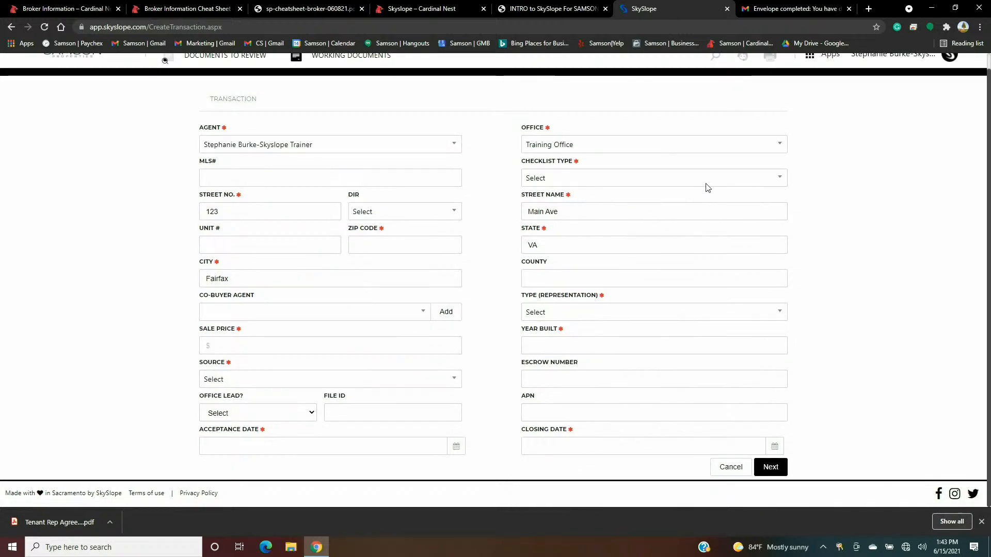
left_click(765, 181)
scroll(670, 252, "down", 1)
scroll(665, 256, "down", 4)
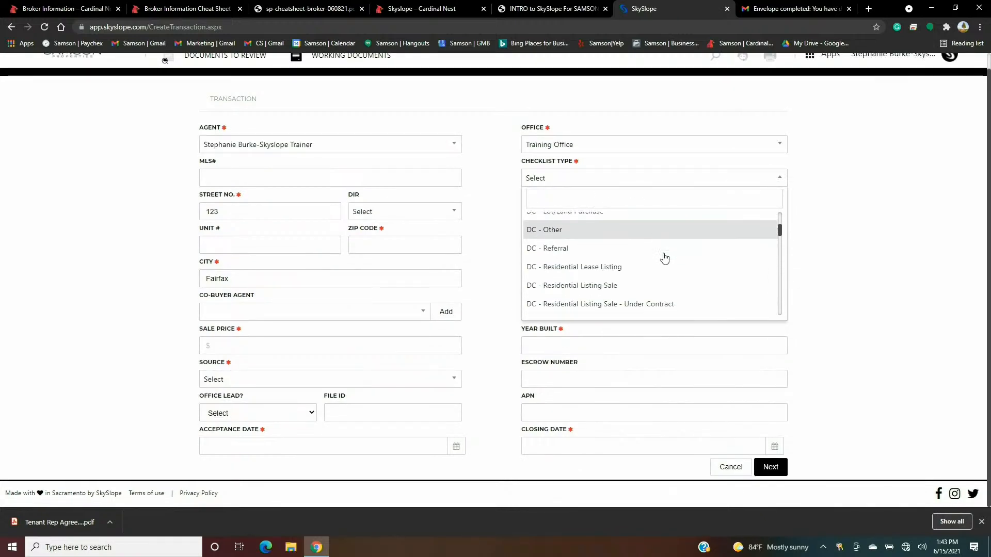
scroll(665, 264, "down", 5)
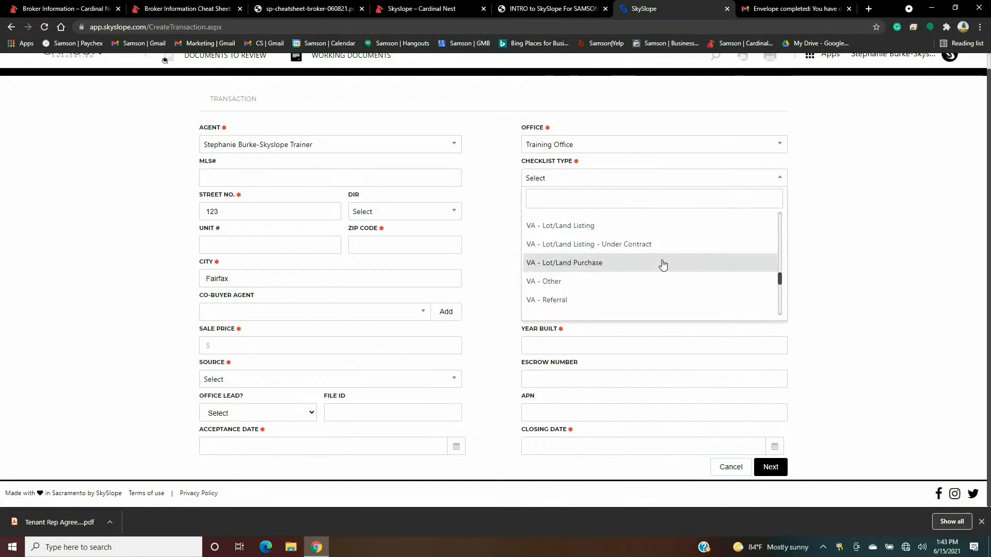
scroll(663, 265, "up", 1)
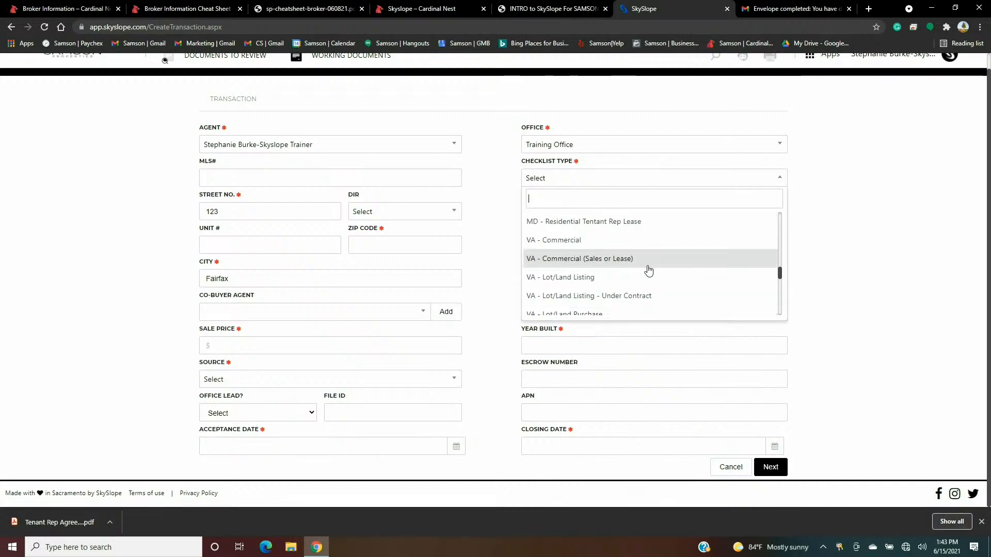
scroll(641, 260, "down", 3)
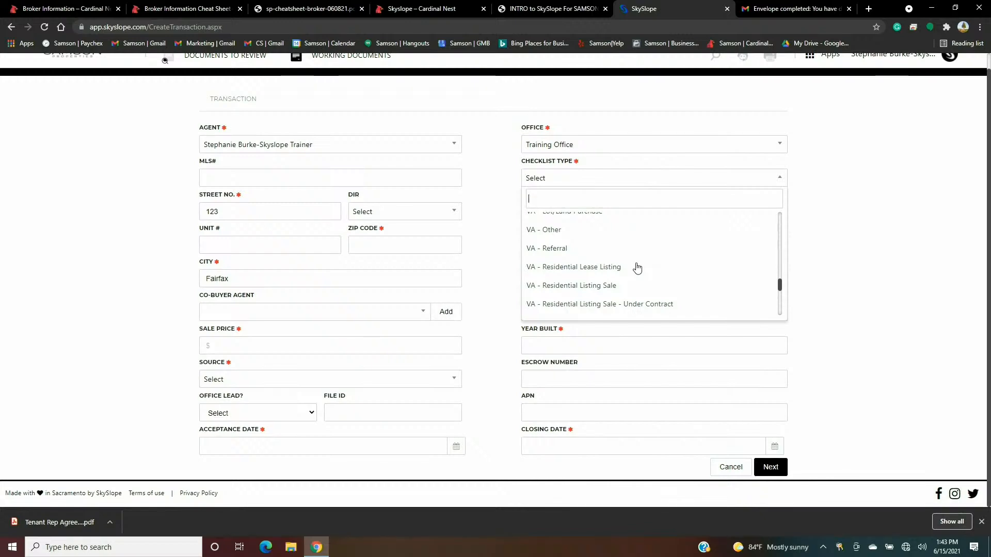
scroll(637, 268, "down", 1)
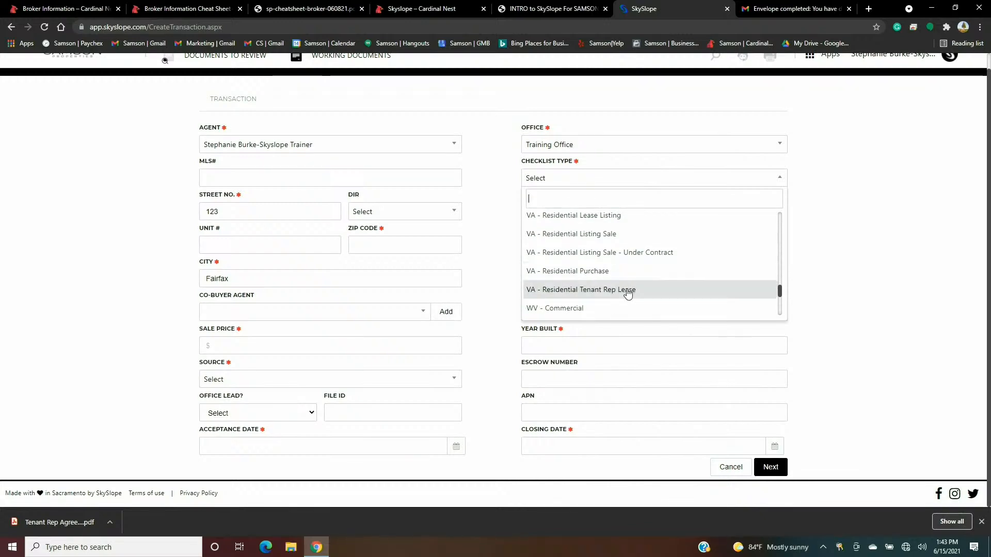
left_click(628, 290)
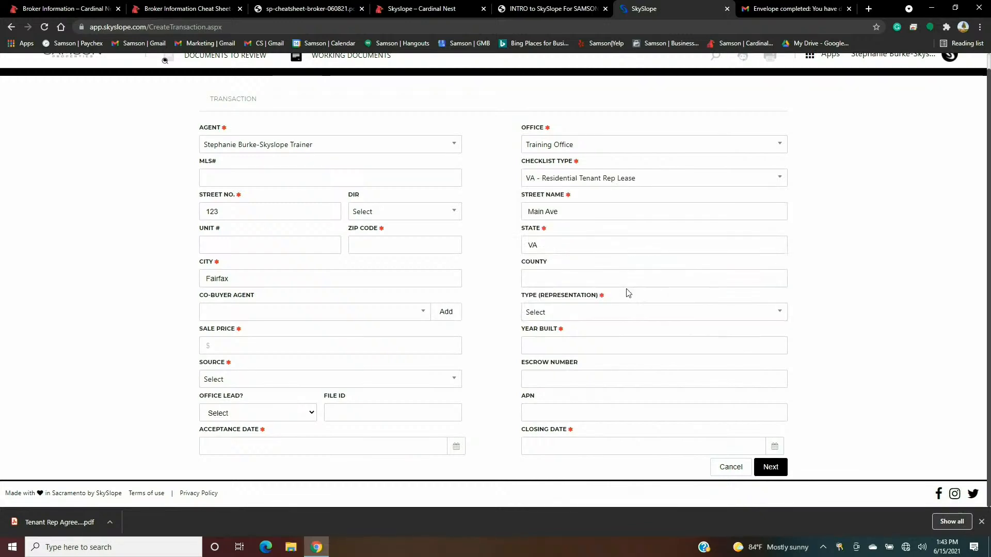
- Set sale price $2,500.00, source Personal Referral, and acceptance date 06/15/2021
left_click(285, 345)
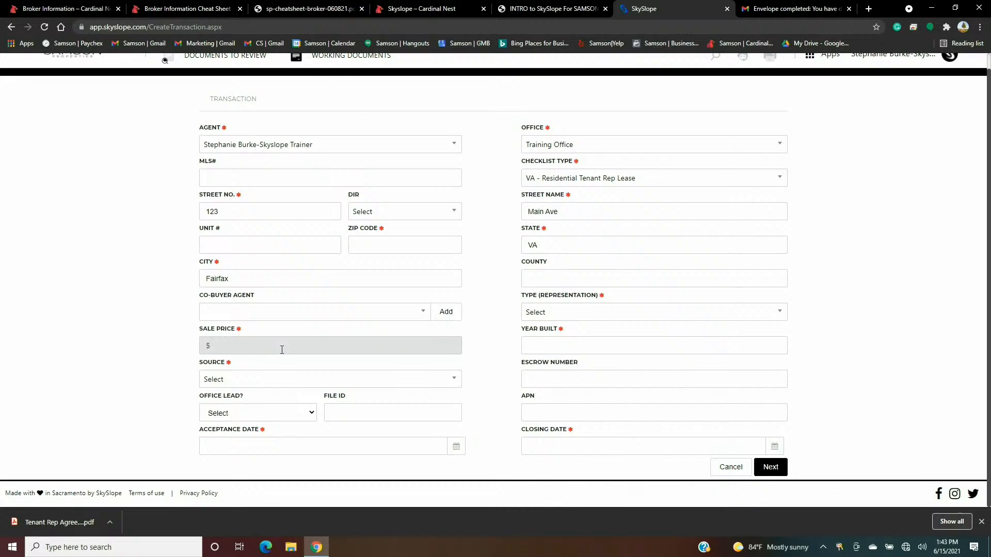
type("2500")
left_click(463, 371)
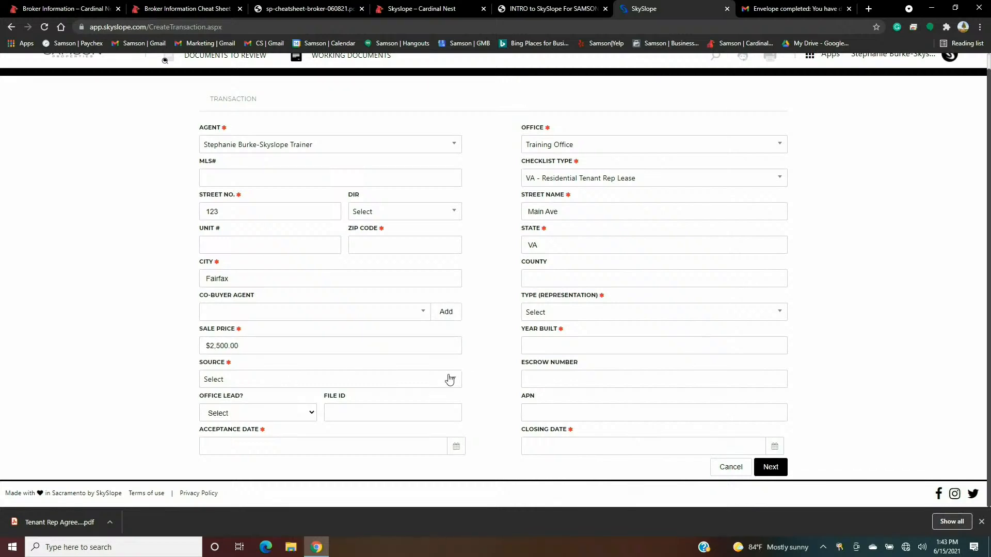
left_click(449, 378)
left_click(347, 342)
left_click(329, 443)
left_click(256, 368)
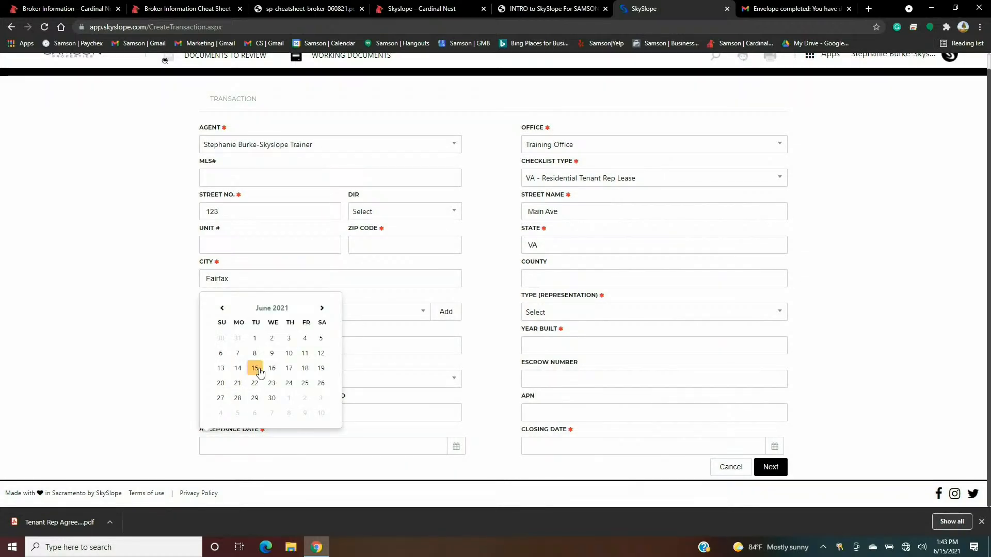
- Set representation Purchase / Tenant, closing date 07/04/2021, and zip code 22030
left_click(777, 313)
left_click(594, 381)
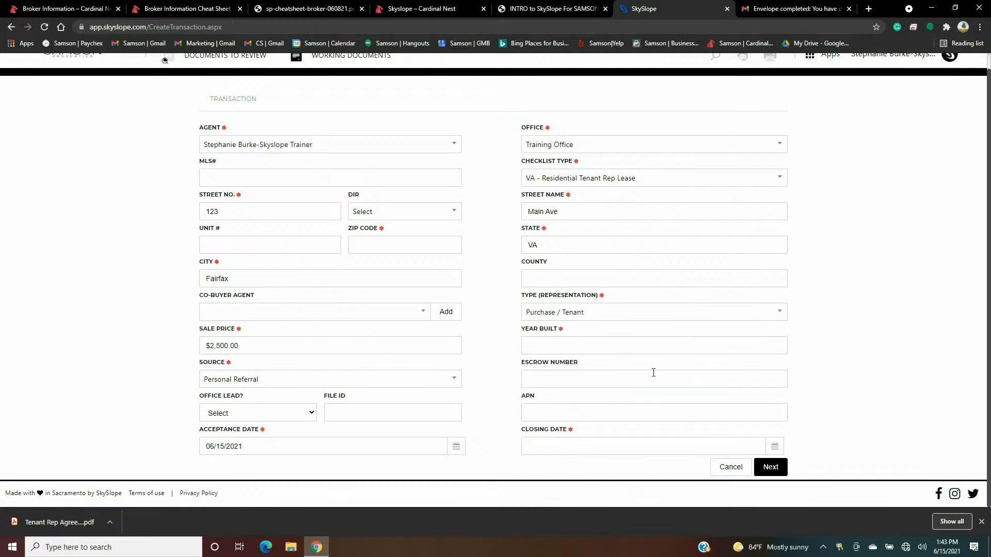
left_click(570, 447)
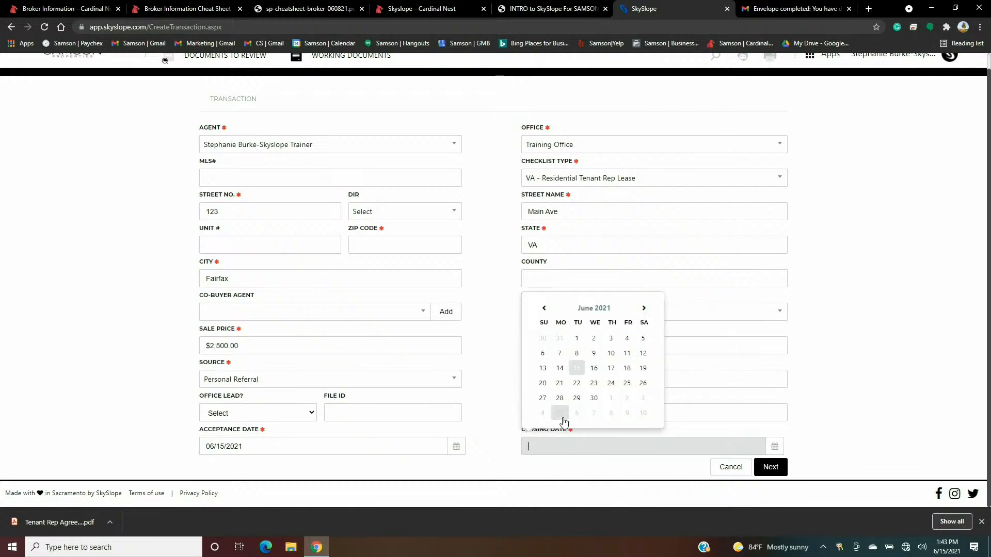
left_click(543, 413)
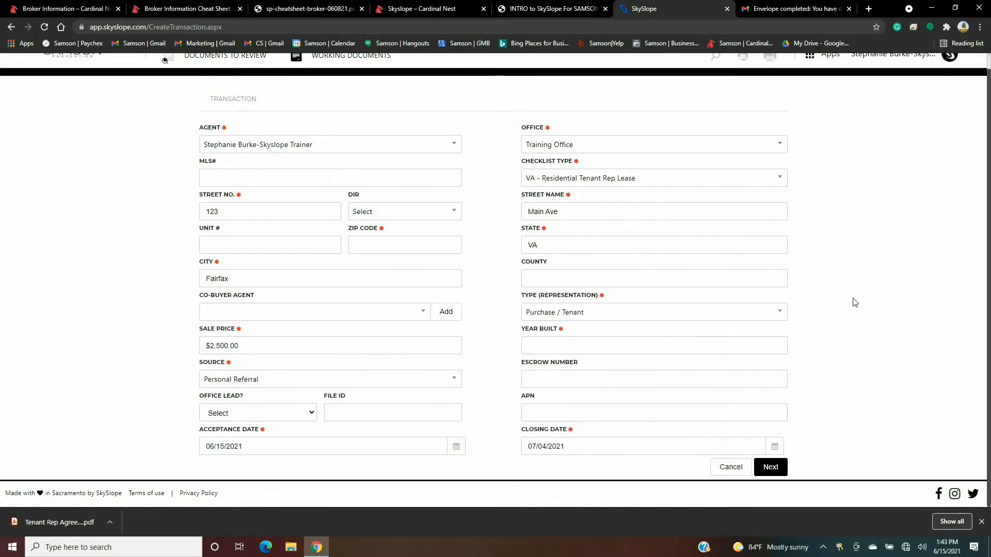
left_click(377, 244)
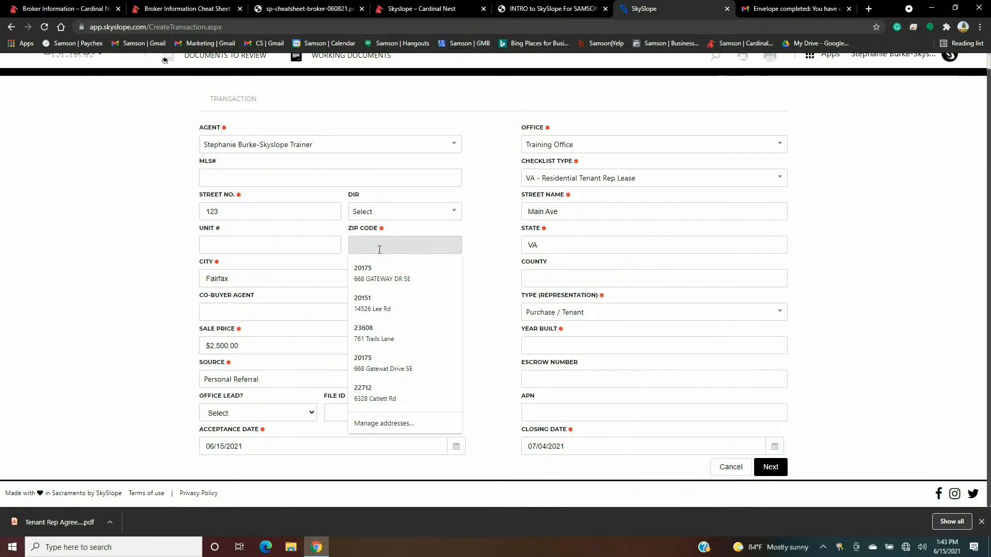
type("22030")
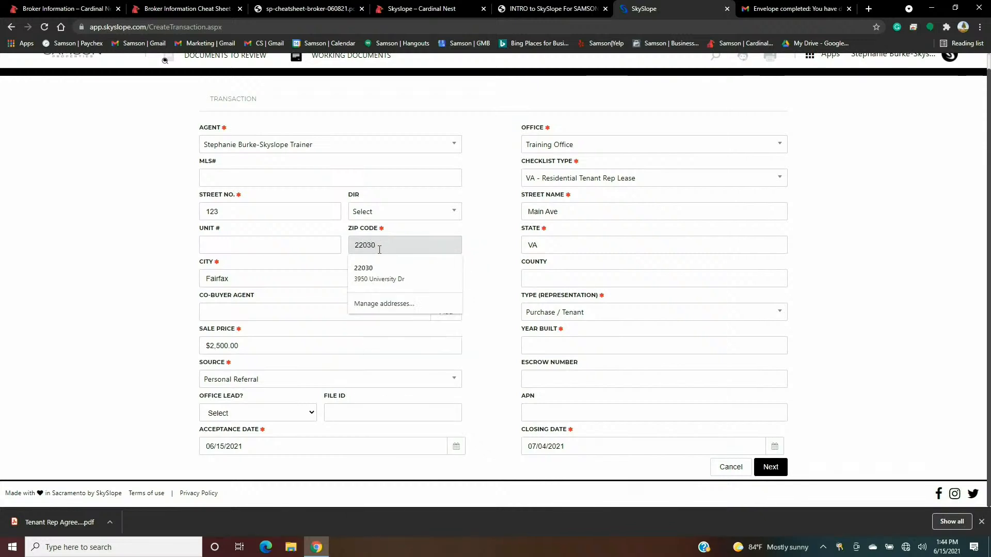
left_click(472, 242)
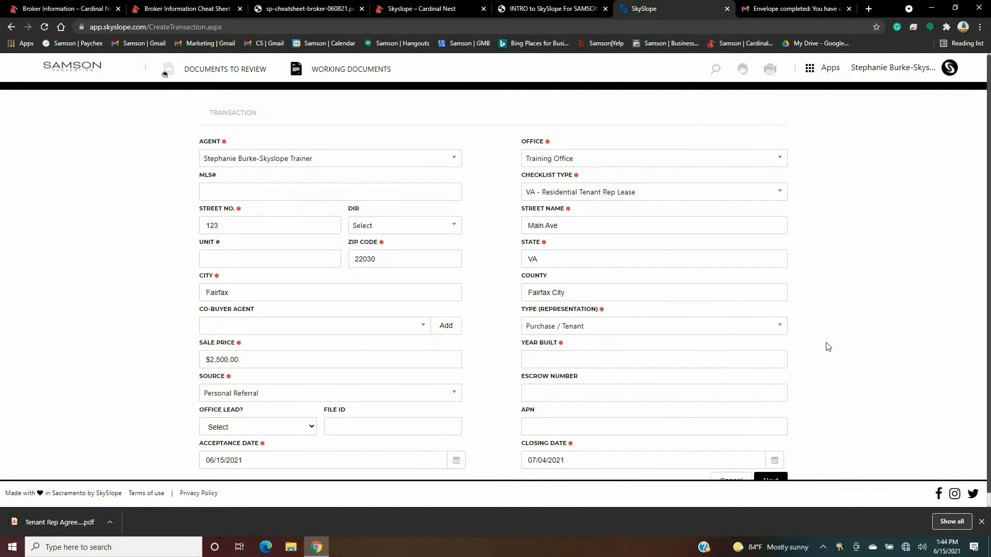
- Submit the transaction details and create a separate transaction instead of converting the listing
left_click(771, 467)
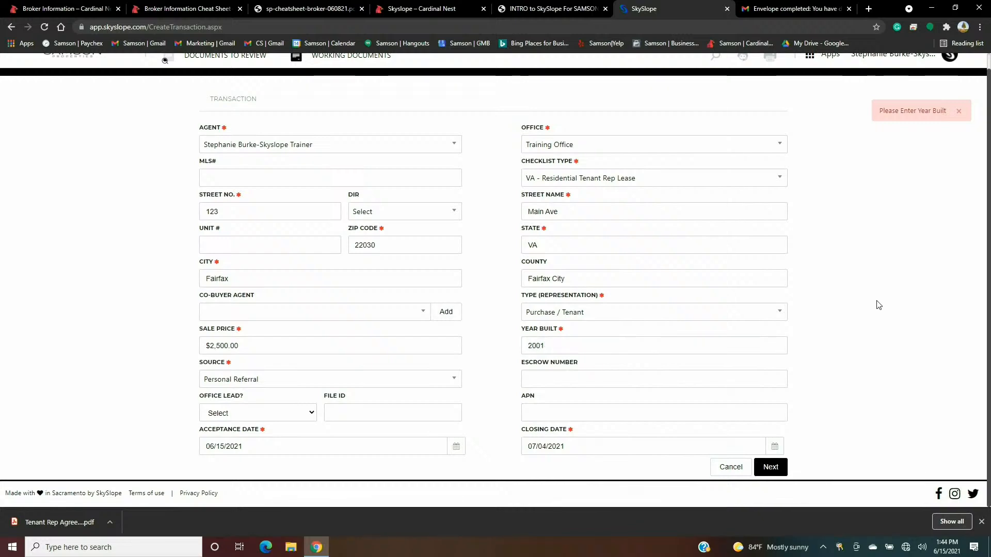
left_click(773, 469)
left_click(773, 468)
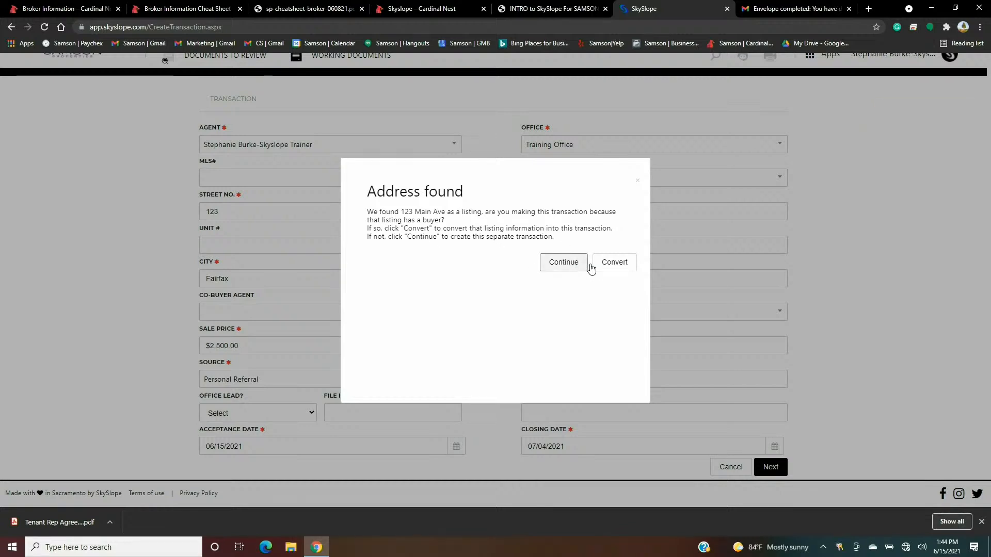
left_click(563, 266)
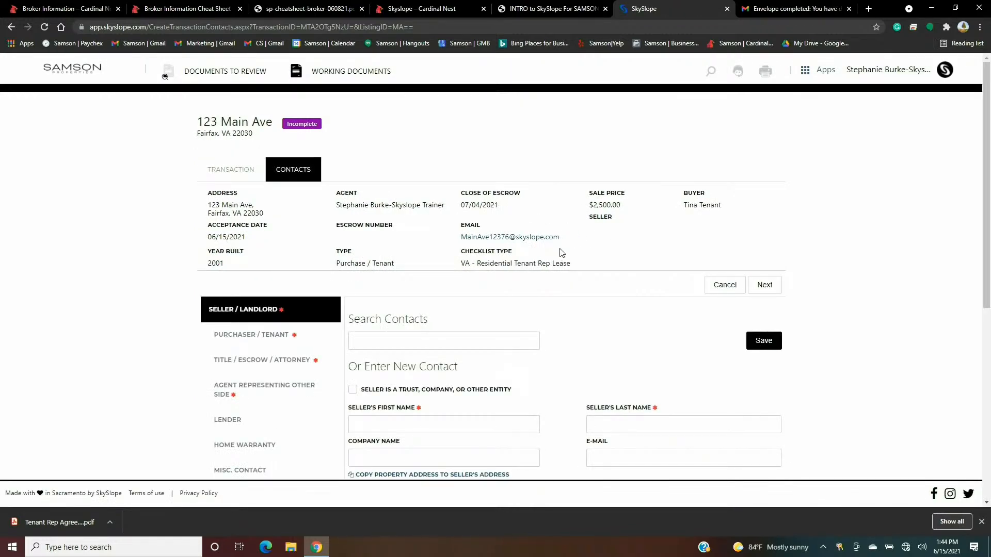
- Enter the seller/landlord's first and last name and save the contact
scroll(561, 253, "down", 2)
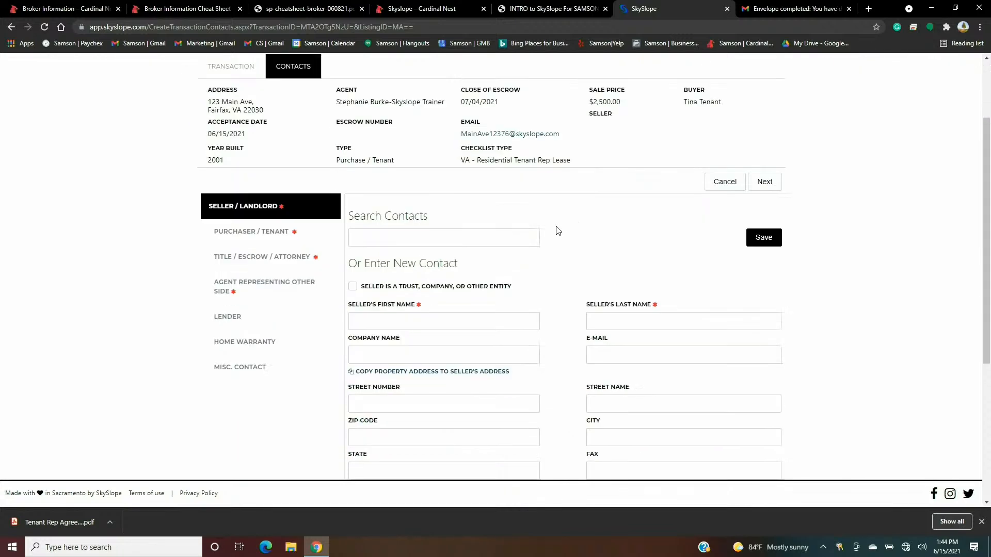
left_click(386, 321)
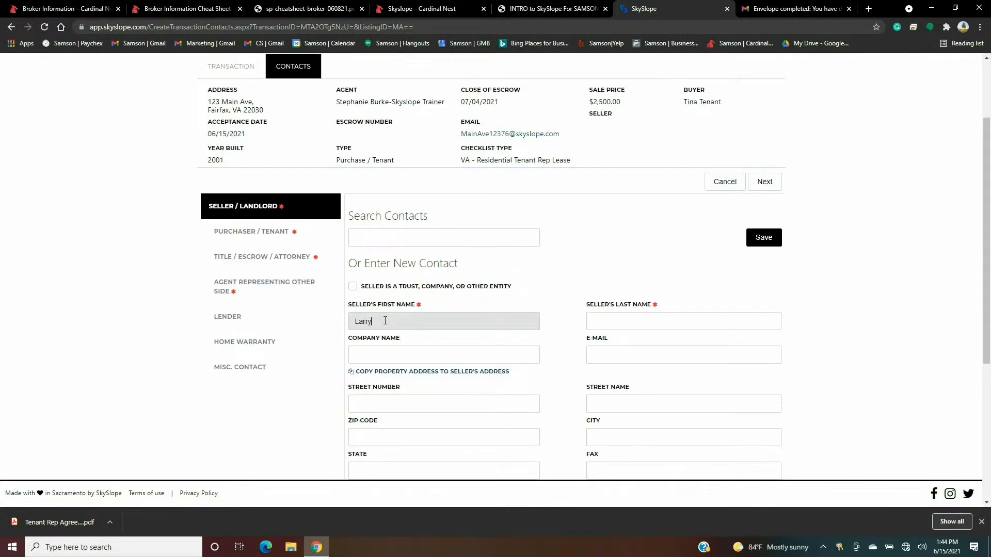
key("Tab")
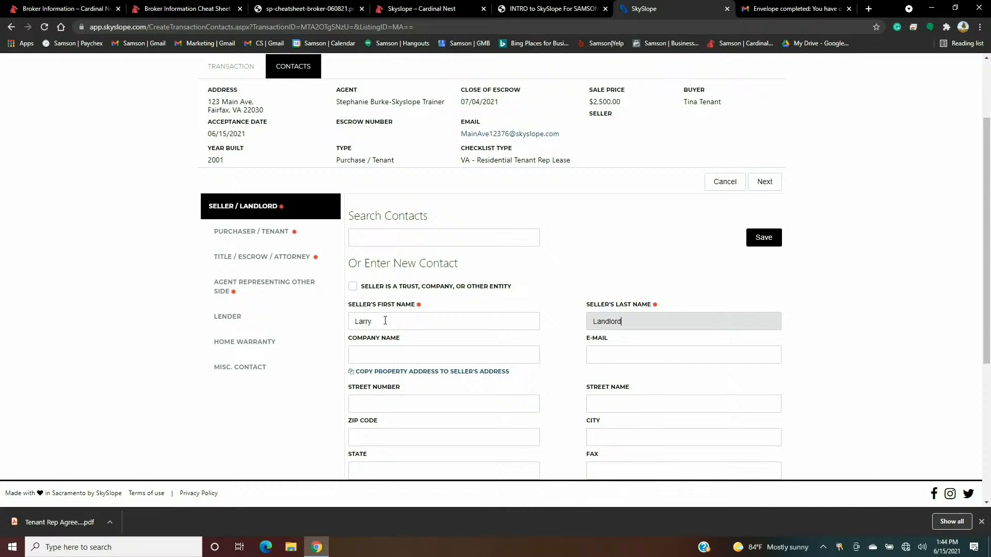
scroll(490, 265, "down", 5)
scroll(547, 299, "up", 3)
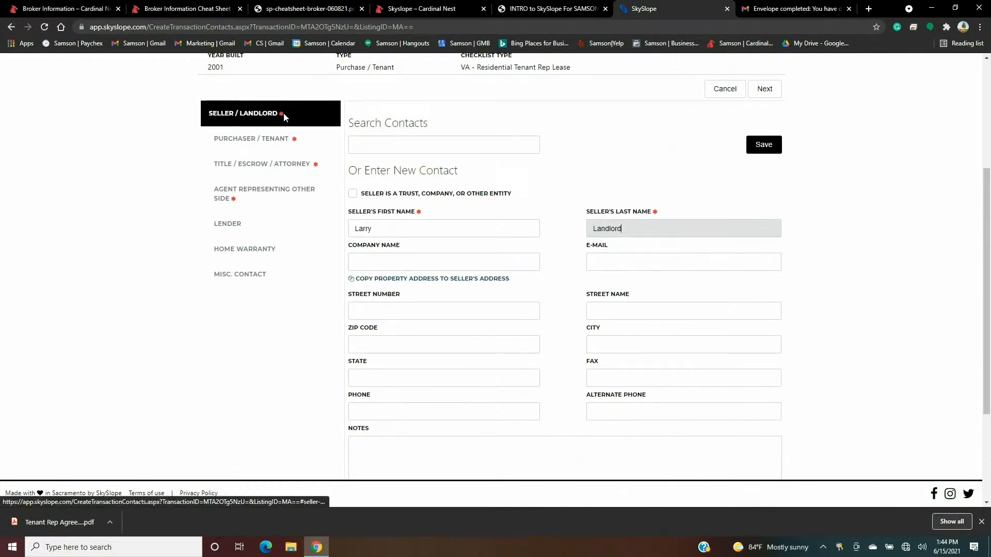
scroll(377, 196, "up", 3)
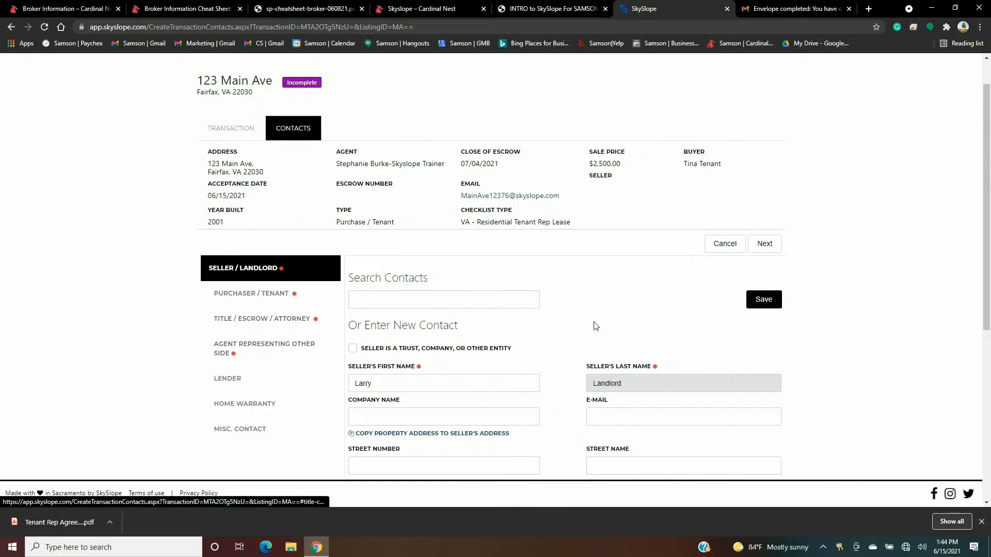
left_click(764, 244)
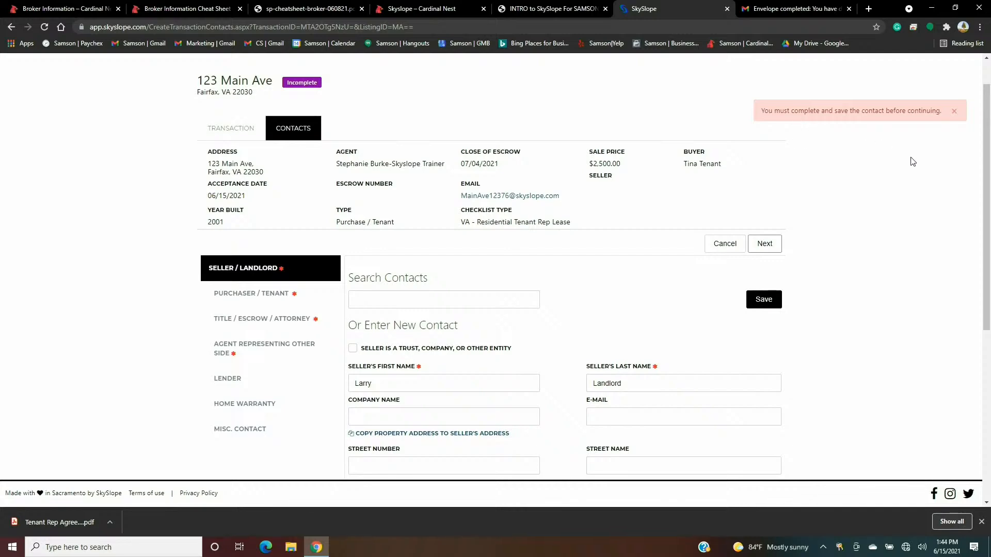
scroll(513, 153, "down", 1)
scroll(513, 153, "down", 5)
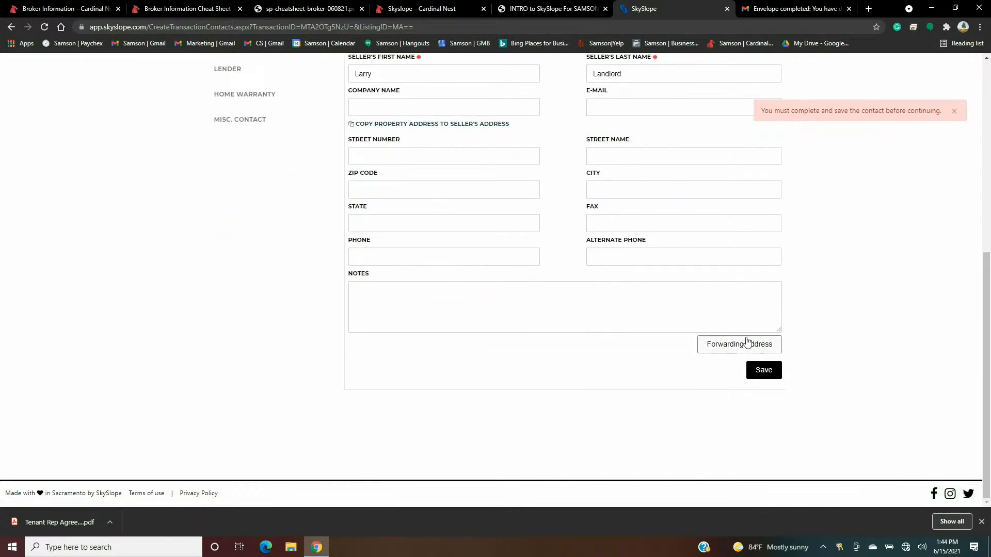
left_click(763, 370)
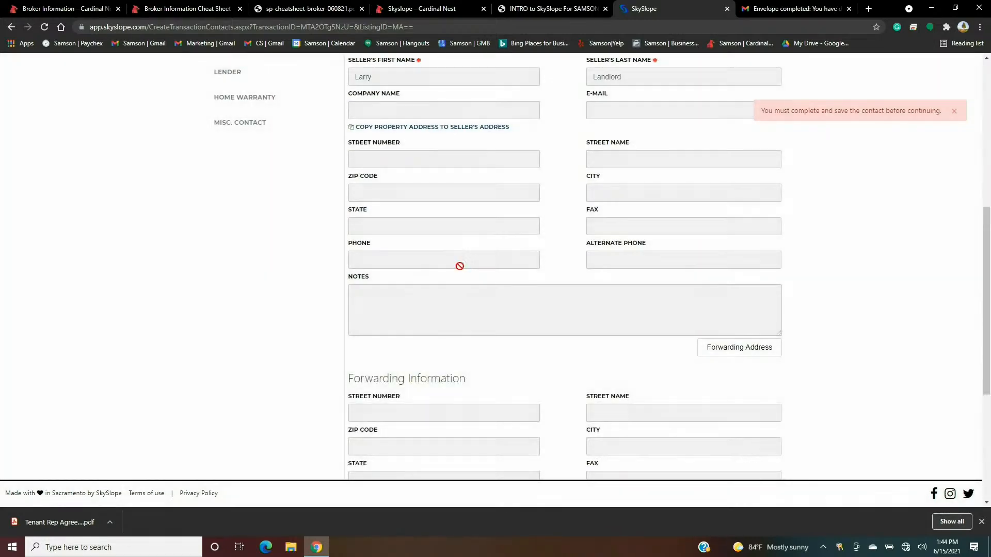
scroll(463, 272, "up", 1)
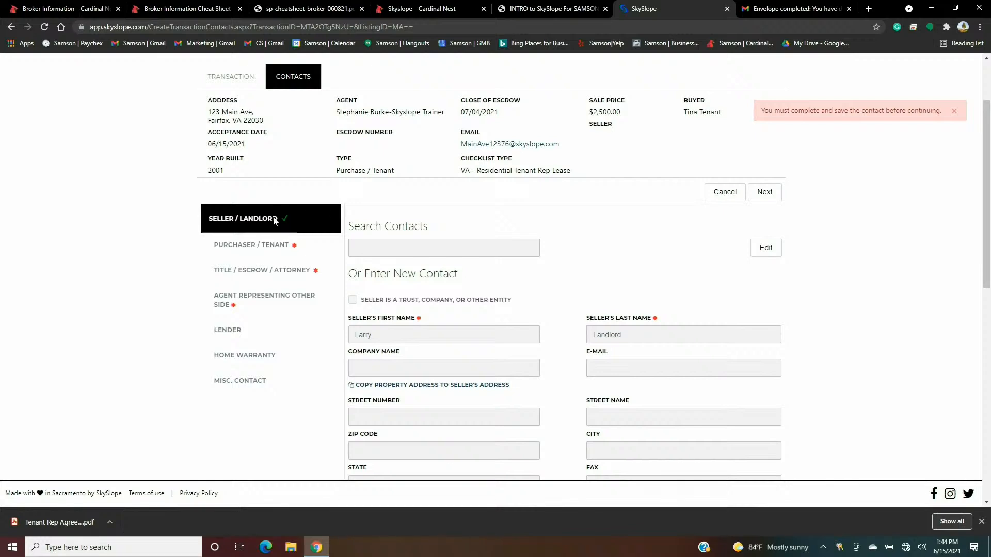
- Add the buyer's phone number to the Purchaser / Tenant contact and save it
left_click(765, 192)
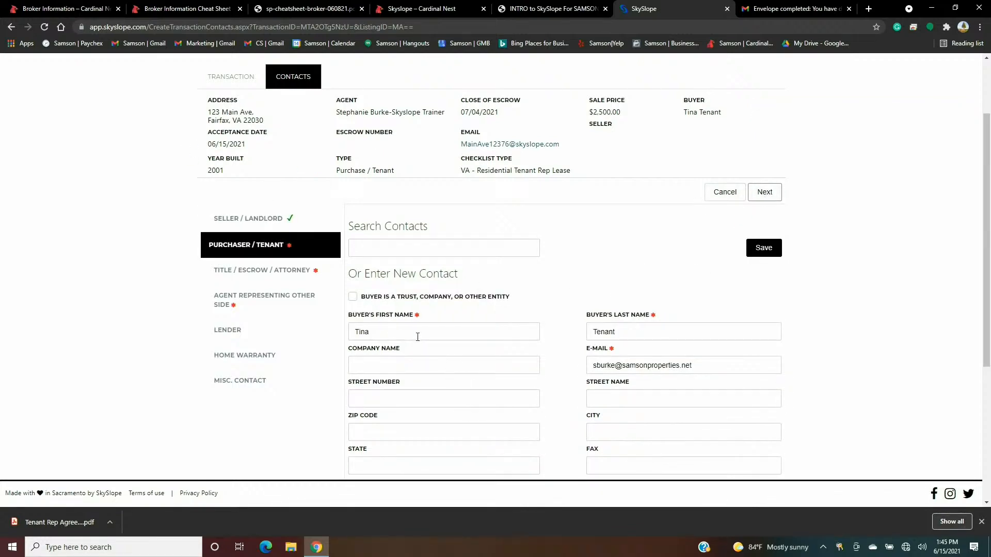
scroll(577, 336, "down", 2)
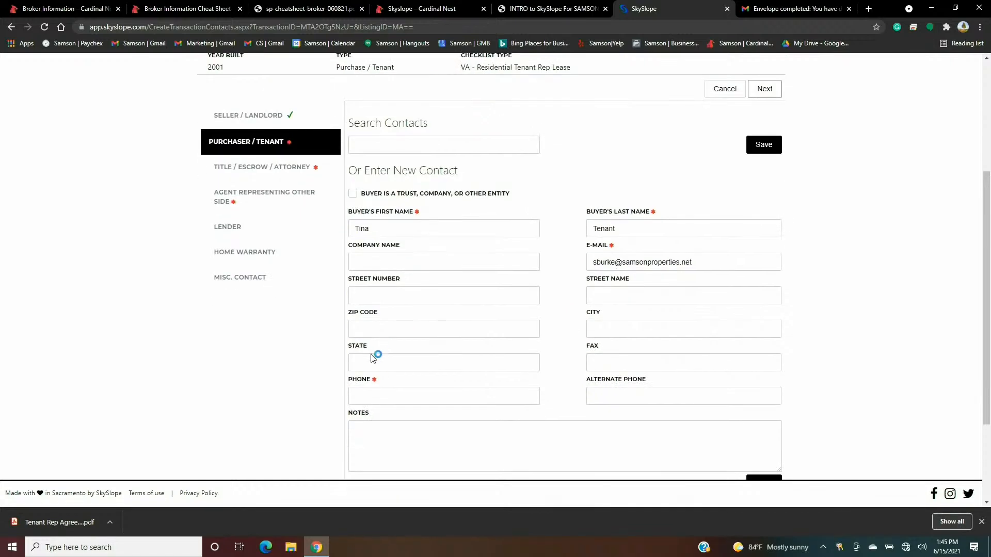
left_click(374, 396)
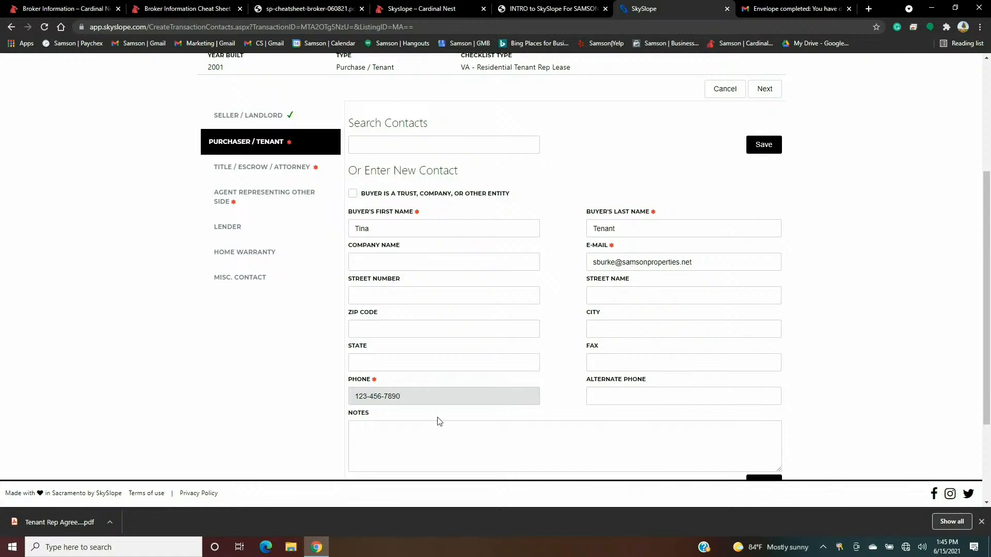
left_click(763, 146)
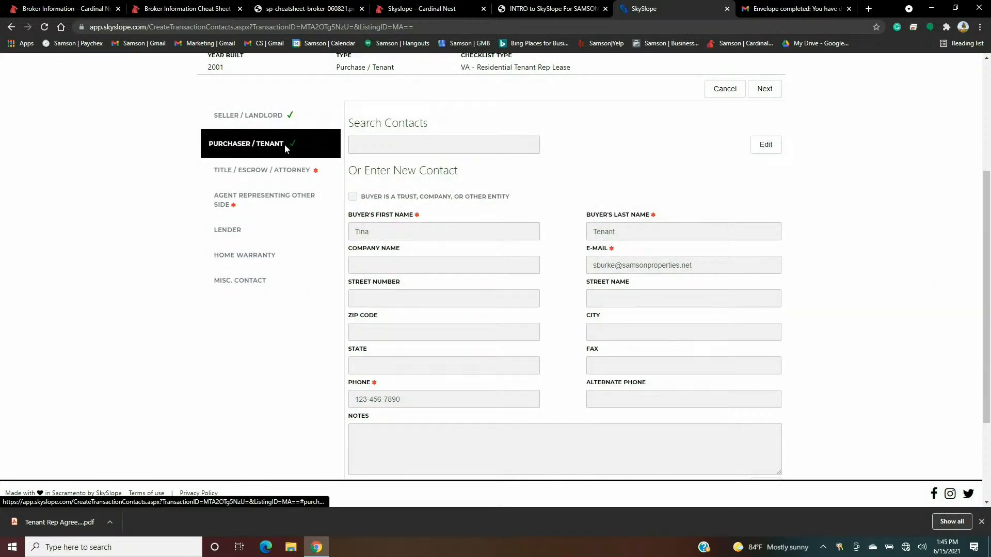
- Save NA as the Title Company under Title / Escrow / Attorney
left_click(273, 171)
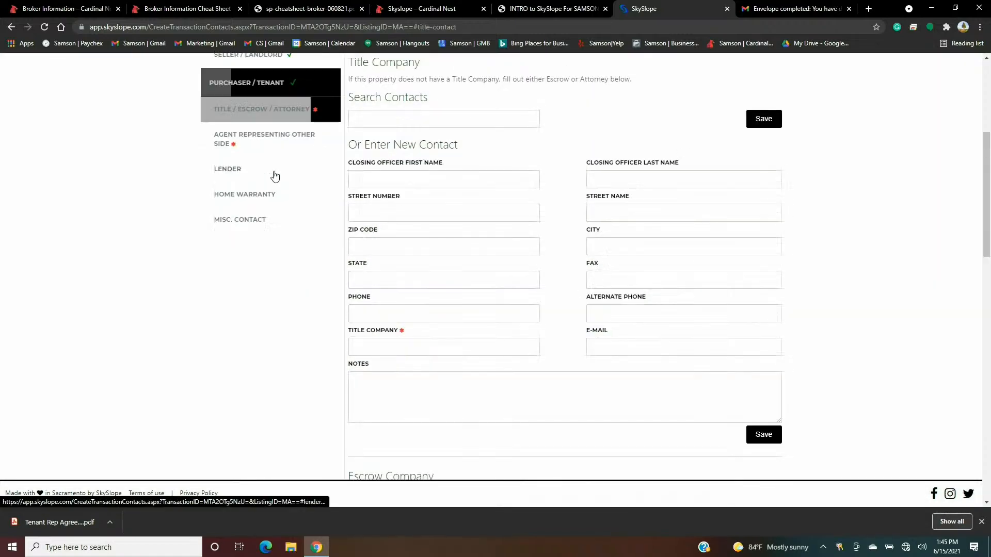
left_click(391, 349)
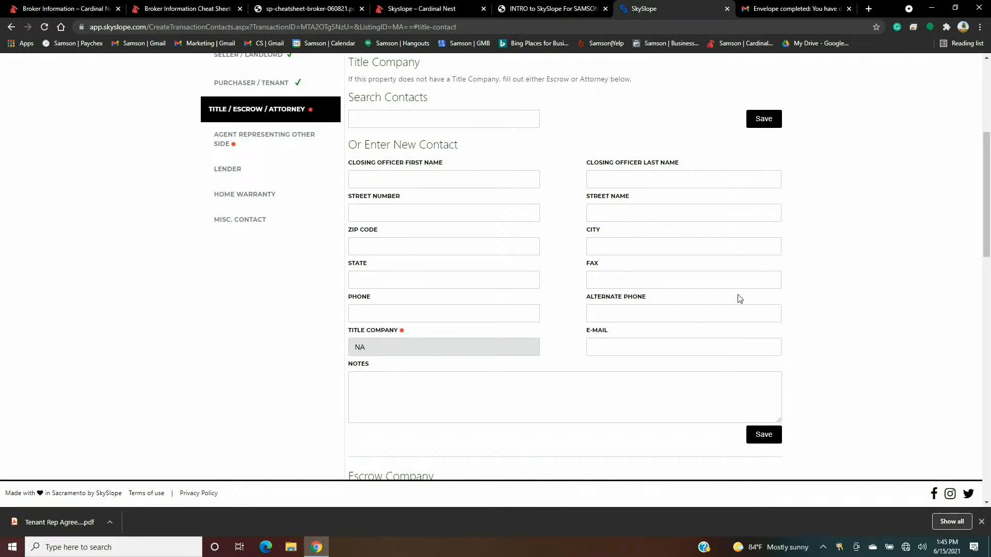
left_click(764, 119)
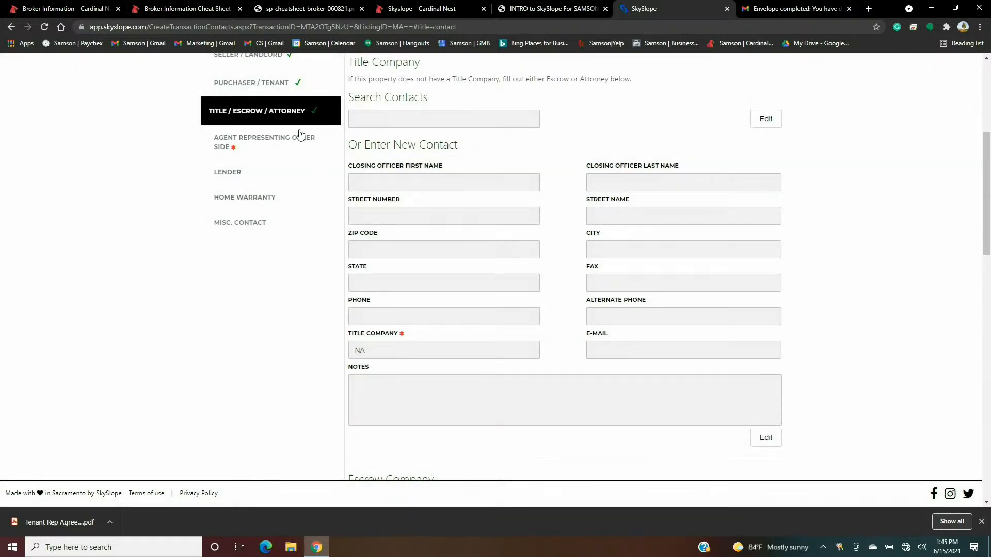
- Enter the other side's agent name, phone, e-mail and co-broker company, and save the contact
left_click(235, 147)
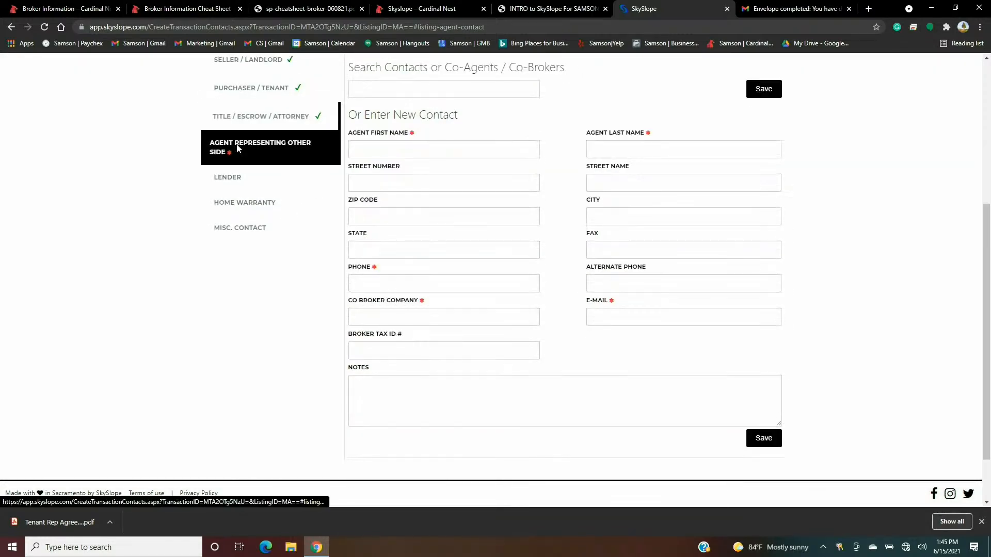
left_click(383, 149)
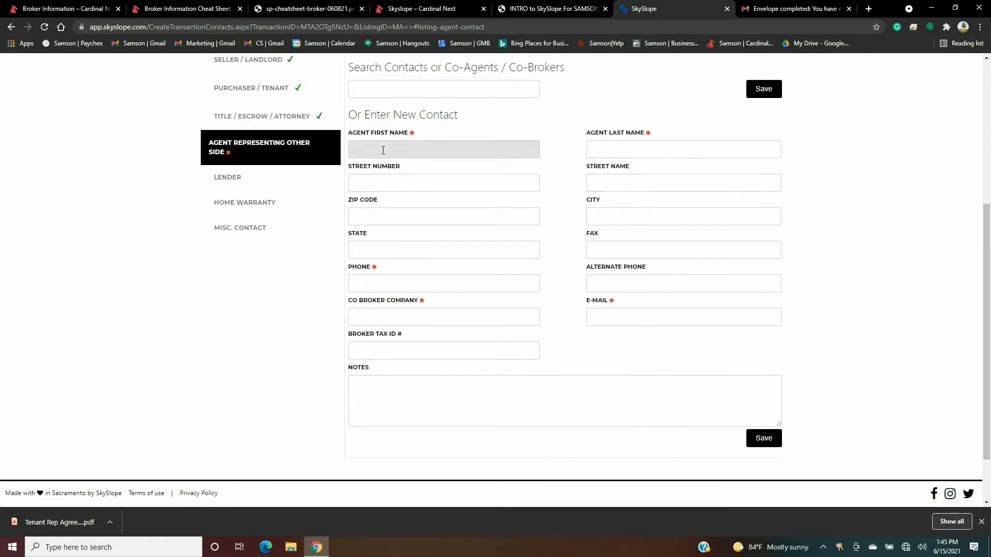
key("Tab")
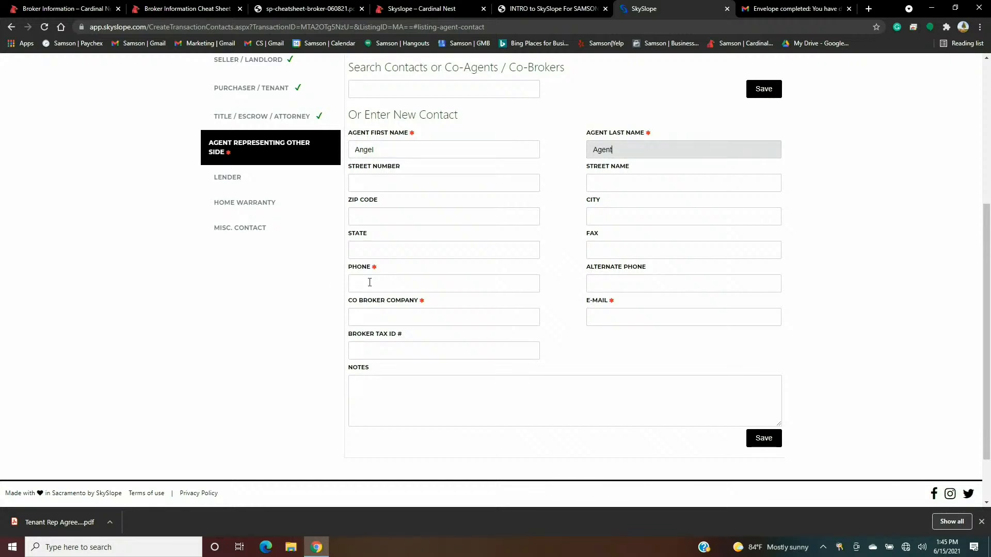
left_click(370, 283)
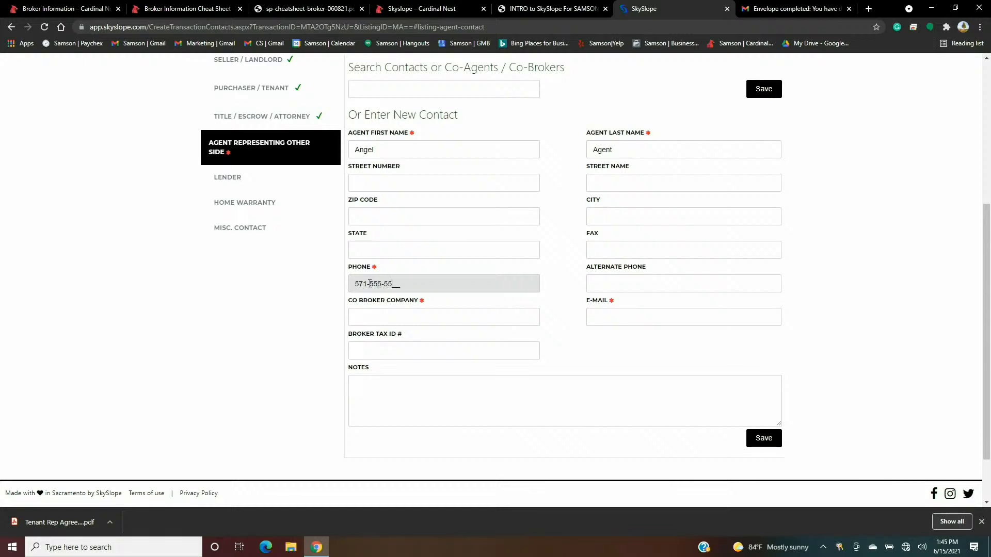
left_click(619, 316)
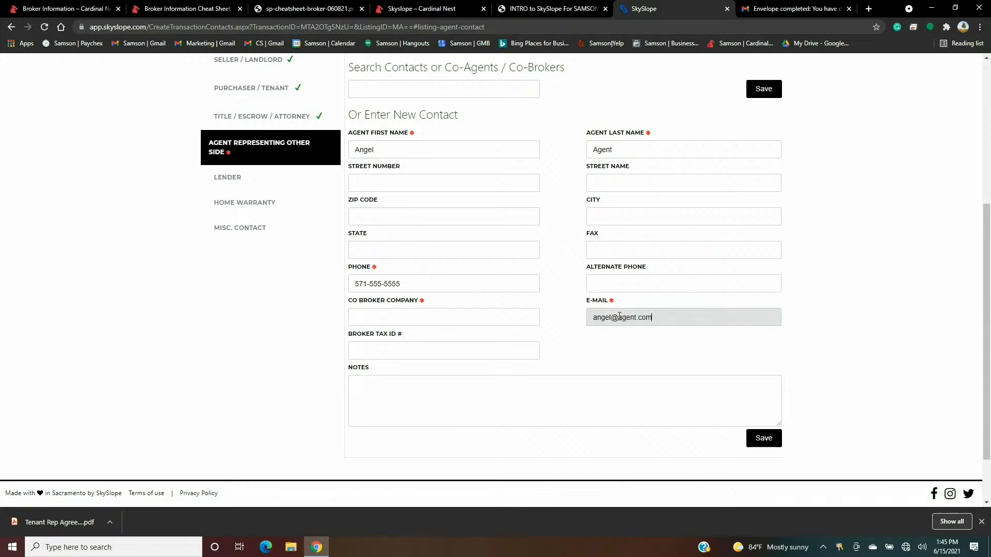
scroll(807, 268, "up", 4)
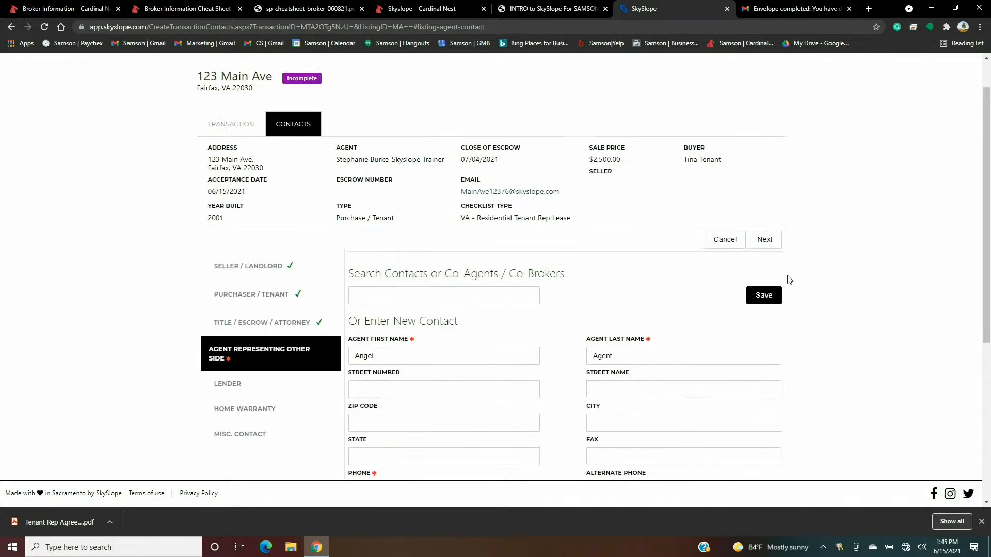
left_click(773, 301)
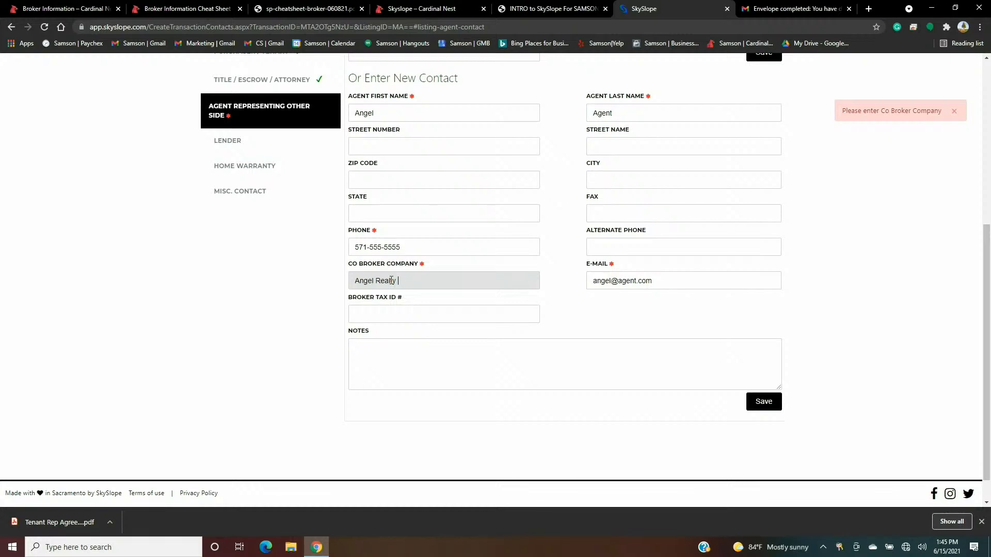
scroll(826, 218, "up", 2)
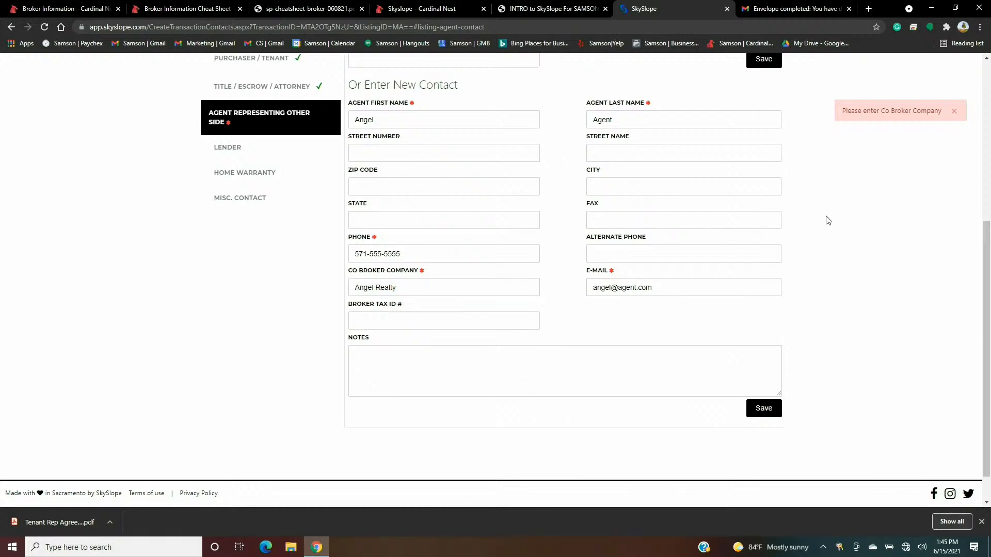
left_click(768, 164)
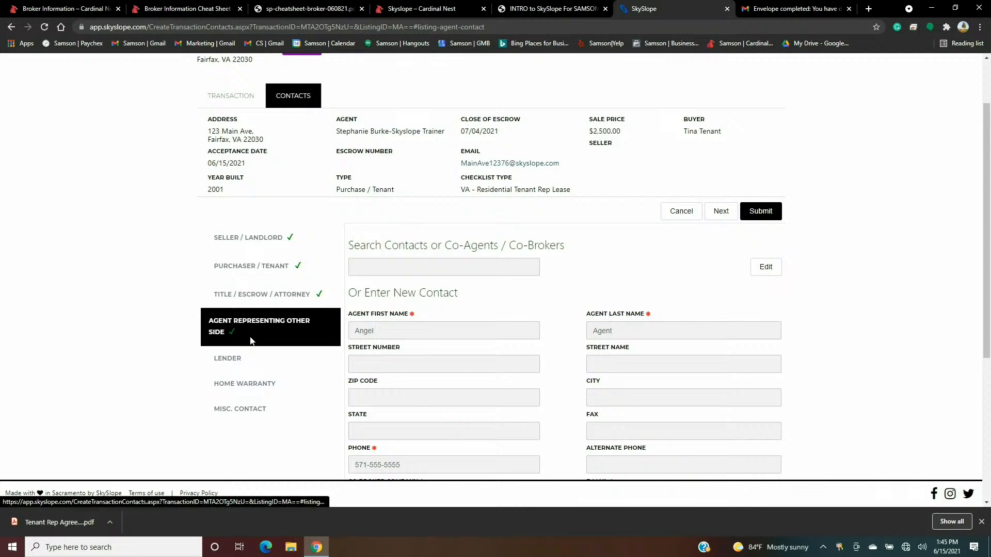
scroll(356, 327, "up", 2)
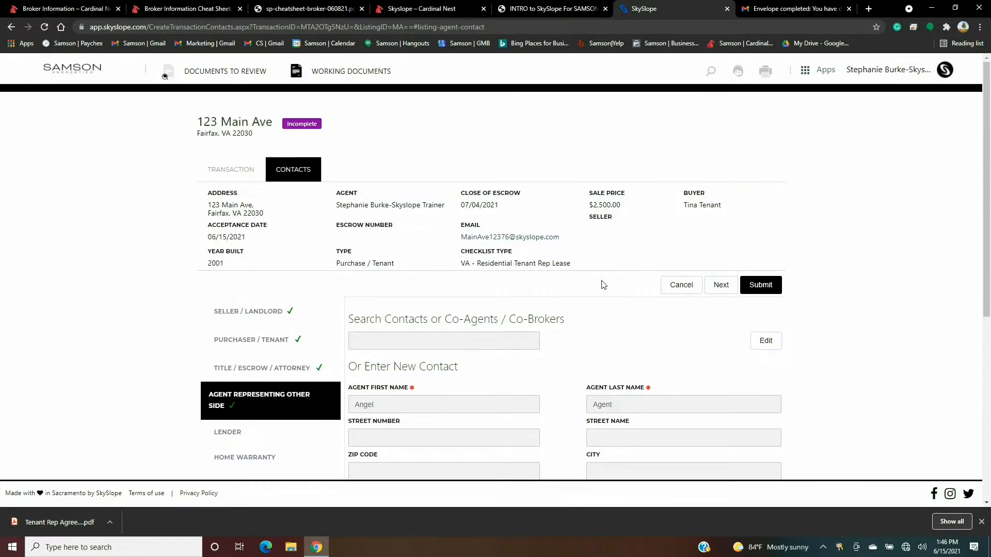
- Submit the contacts and enter a 25% sale commission
left_click(767, 291)
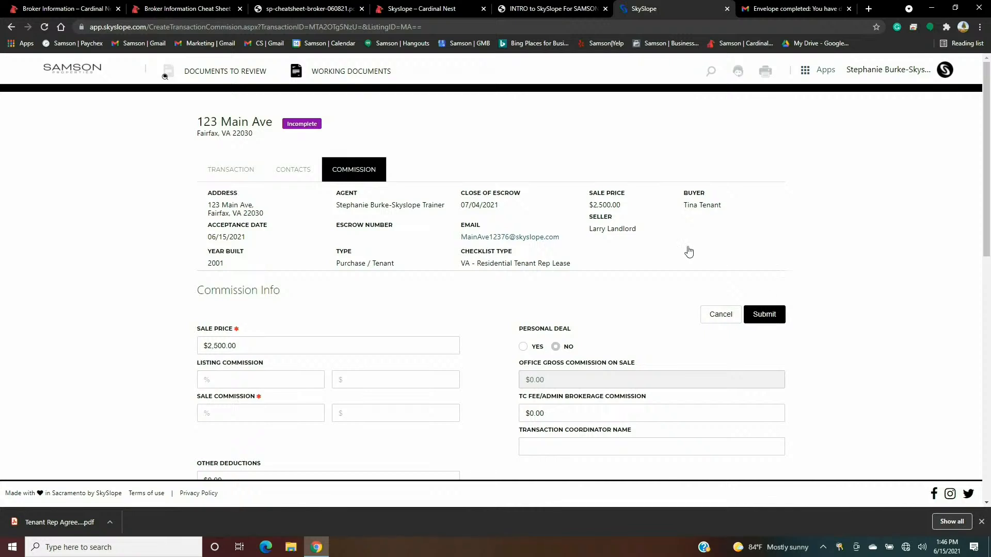
scroll(247, 336, "down", 1)
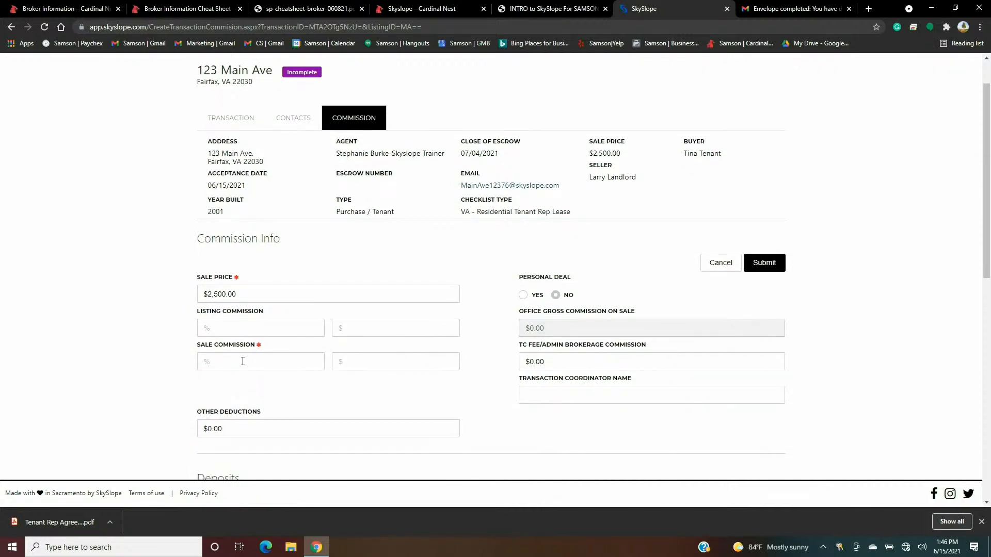
left_click(243, 361)
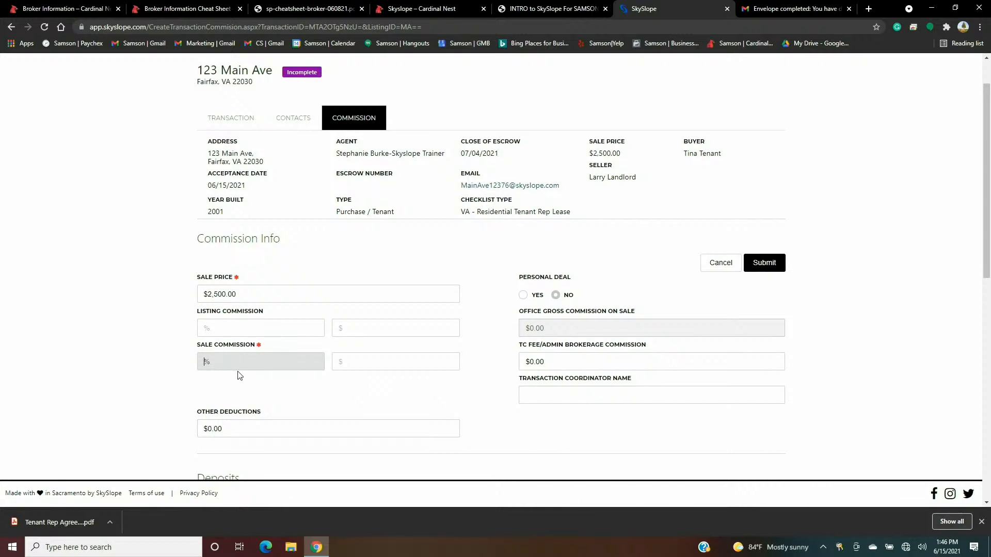
type("25")
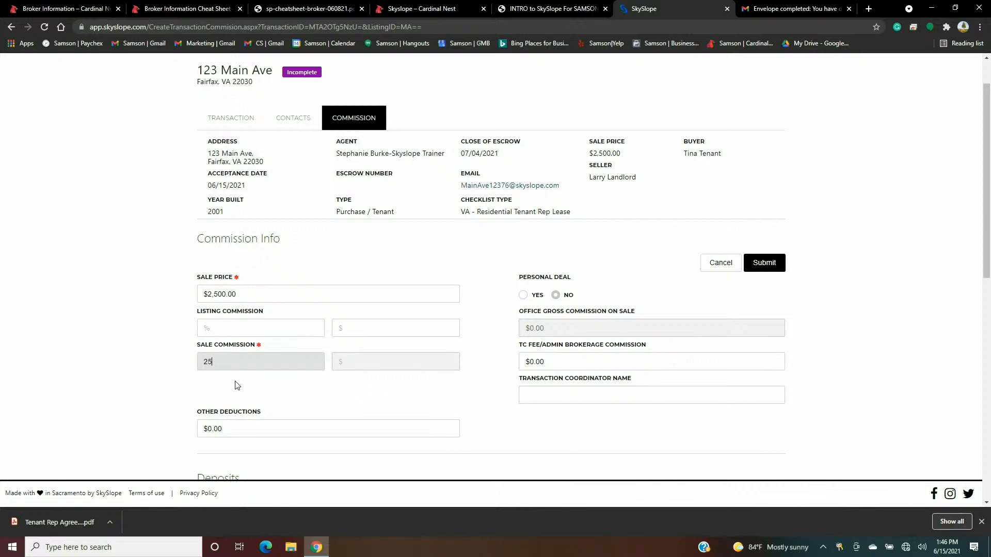
left_click(313, 393)
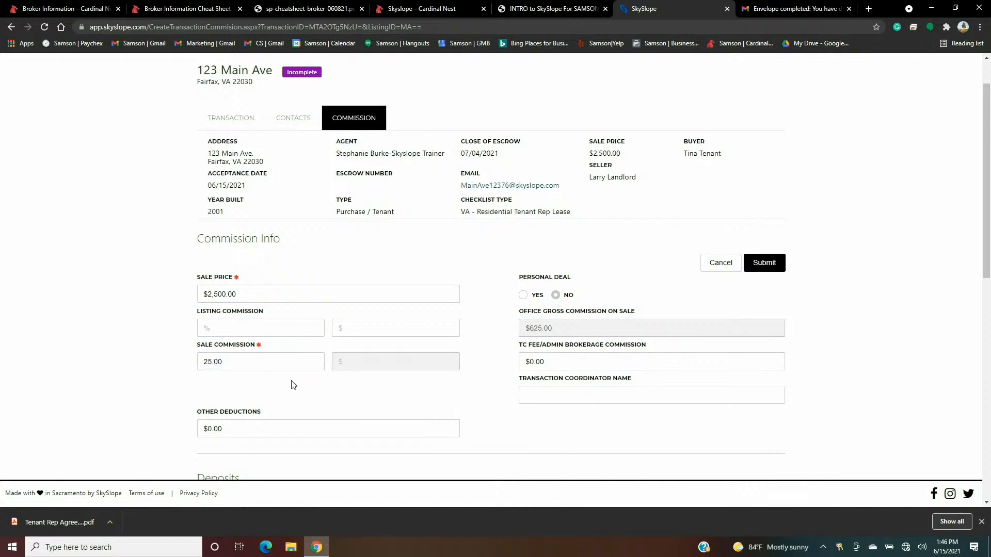
- Answer No to brokerage-held earnest money and submit the commission details
left_click(773, 265)
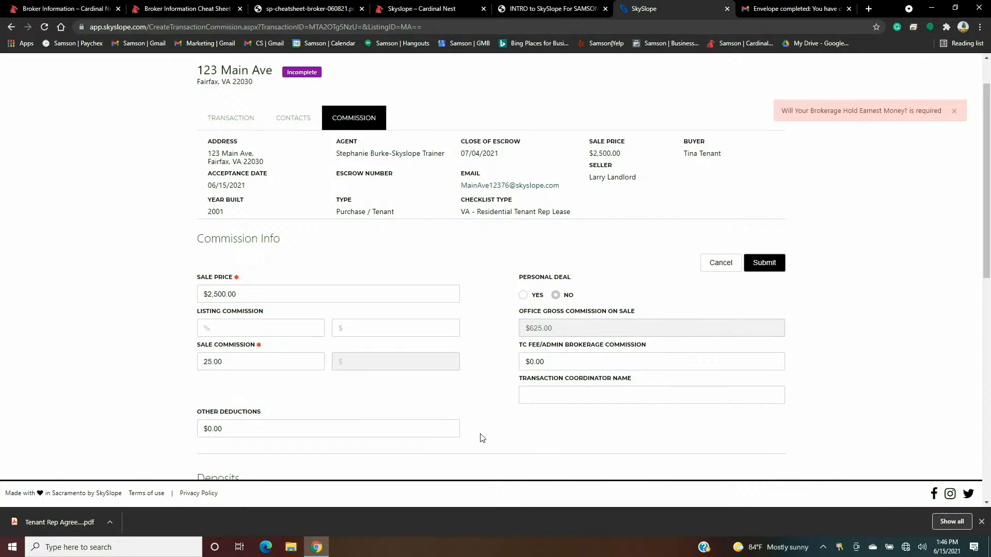
scroll(671, 165, "down", 4)
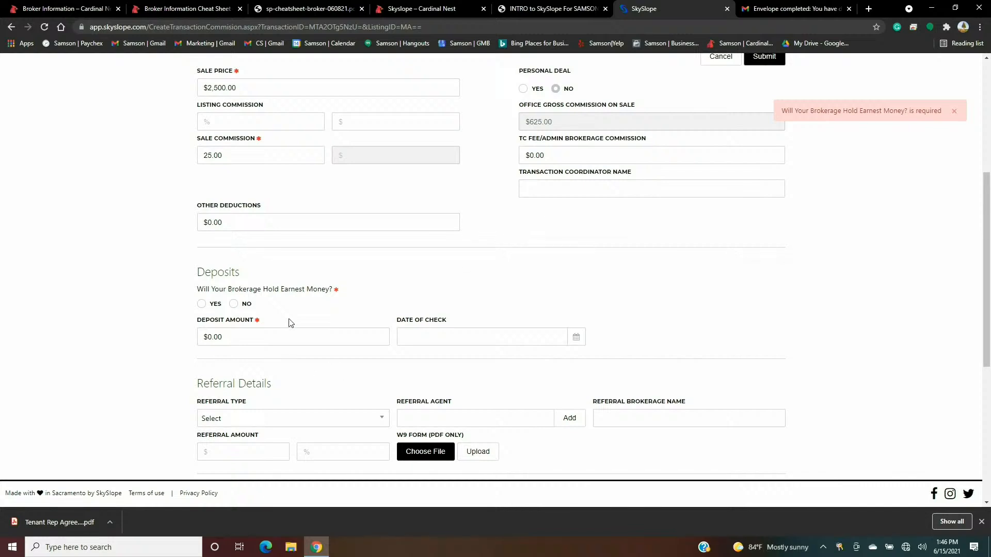
left_click(234, 304)
scroll(809, 253, "up", 2)
scroll(809, 257, "up", 2)
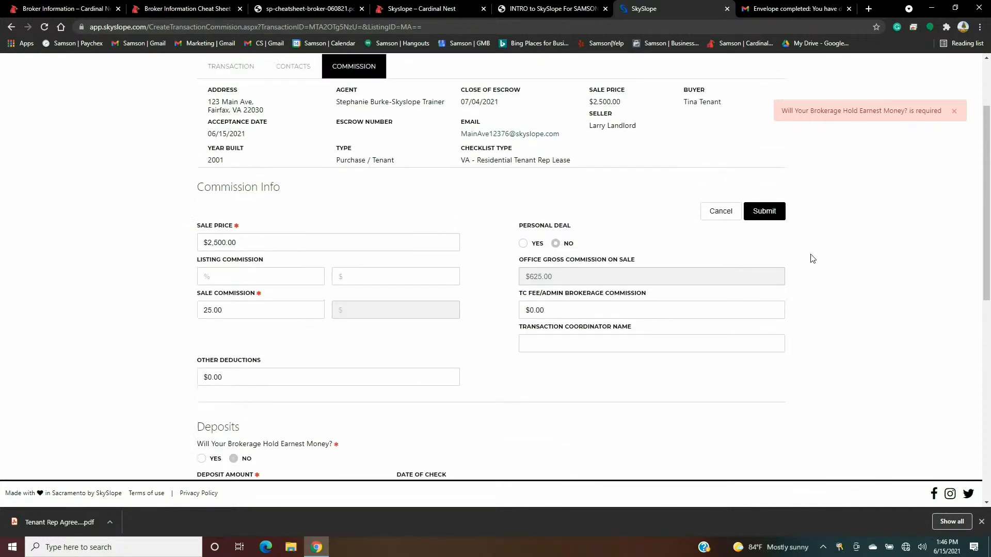
left_click(765, 263)
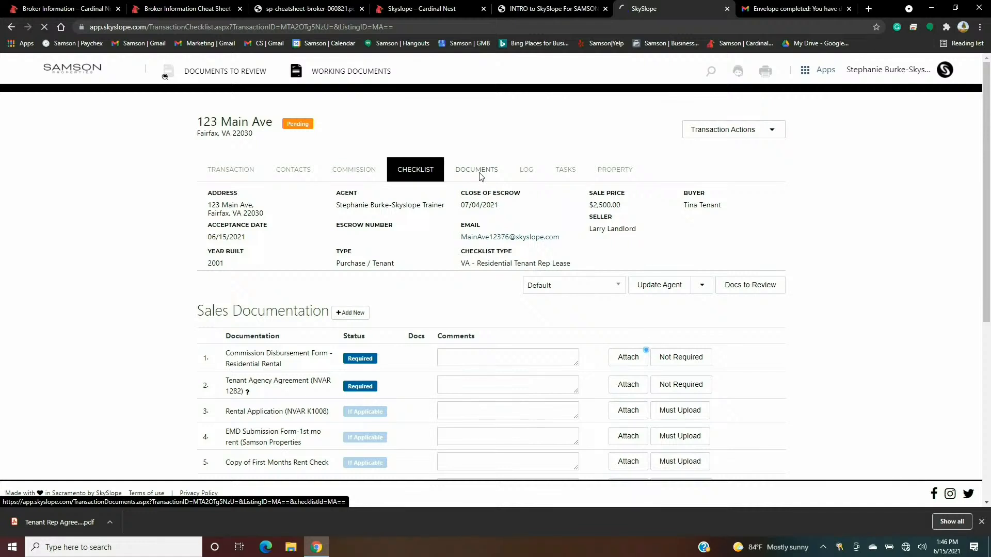
left_click(479, 174)
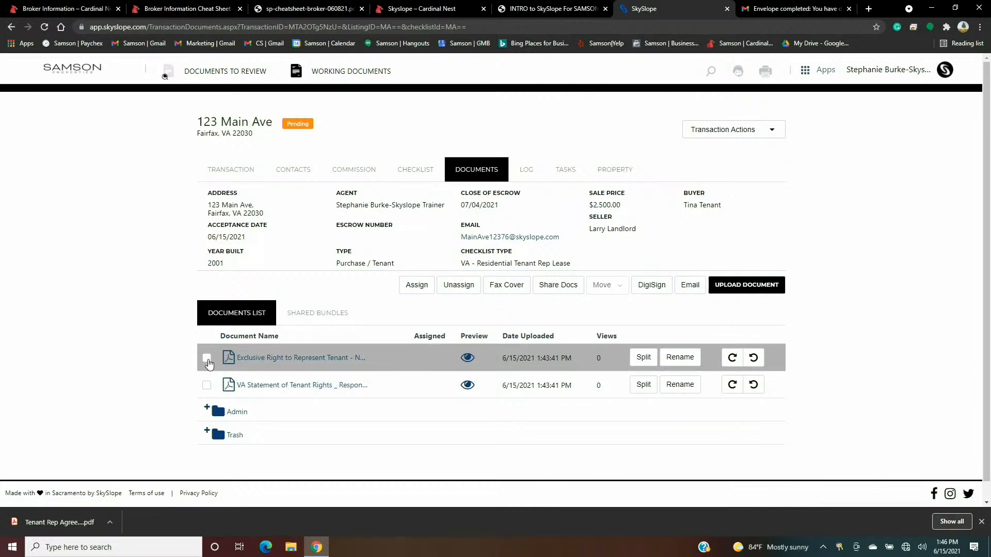
left_click(407, 172)
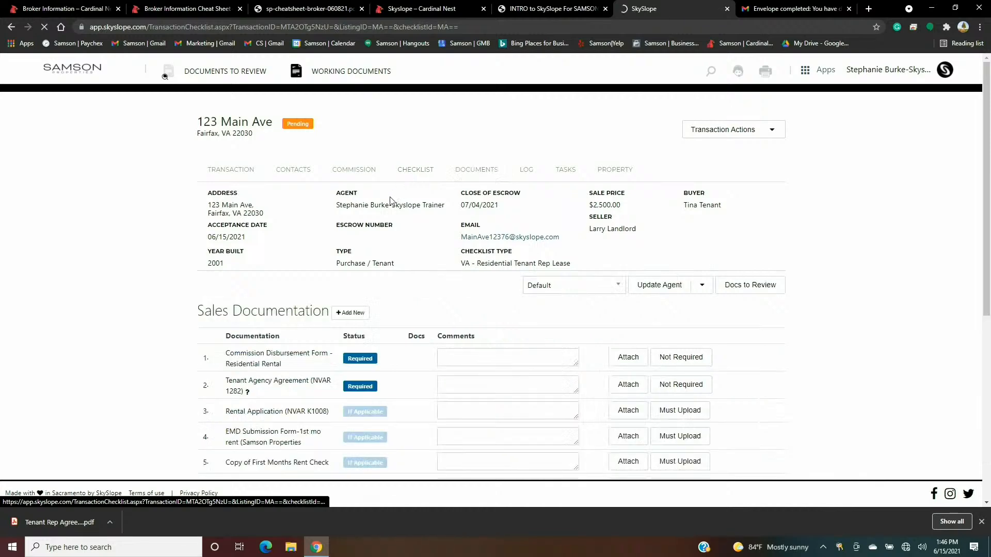
scroll(285, 369, "down", 3)
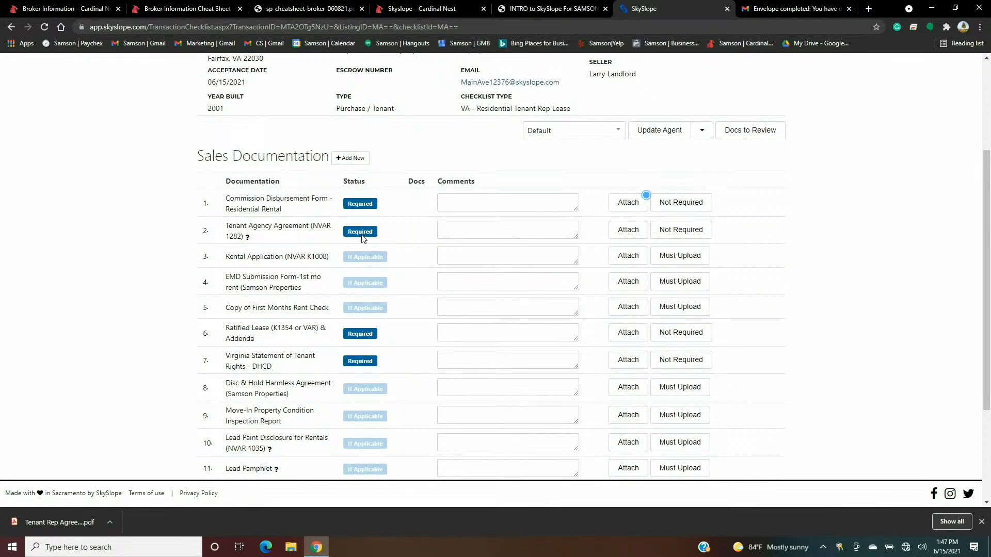
- Cancel attaching a file to Tenant Agency Agreement and view the transaction's uploaded Documents list
left_click(628, 229)
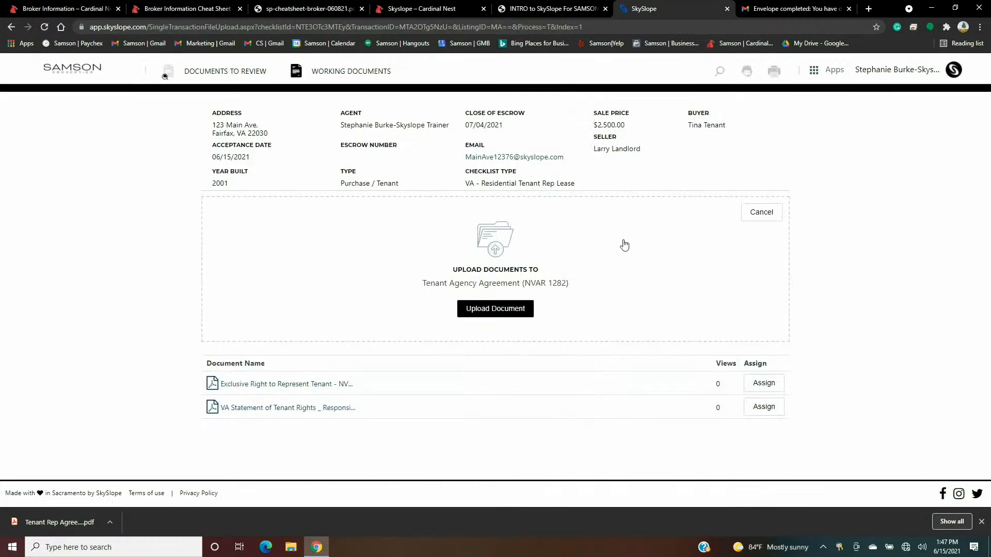
left_click(773, 388)
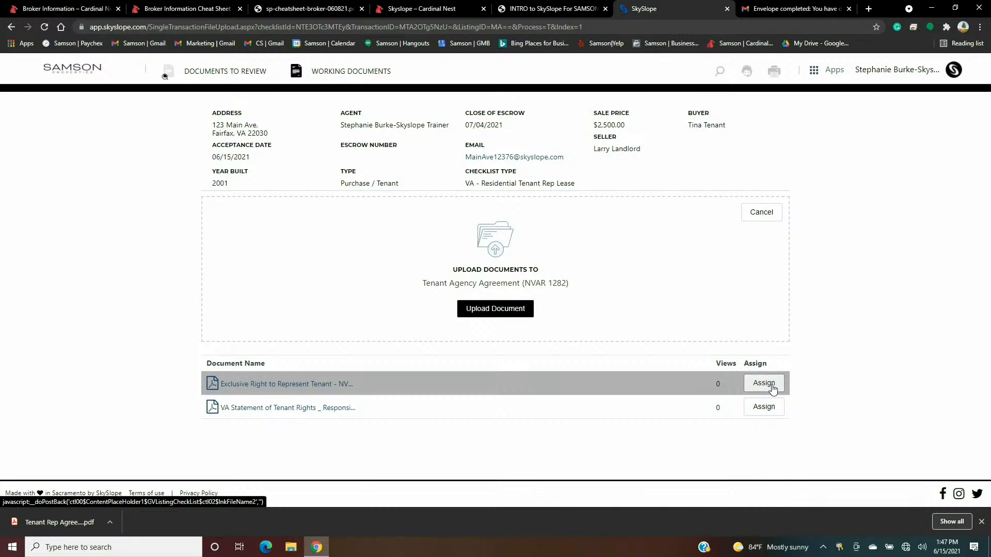
left_click(763, 213)
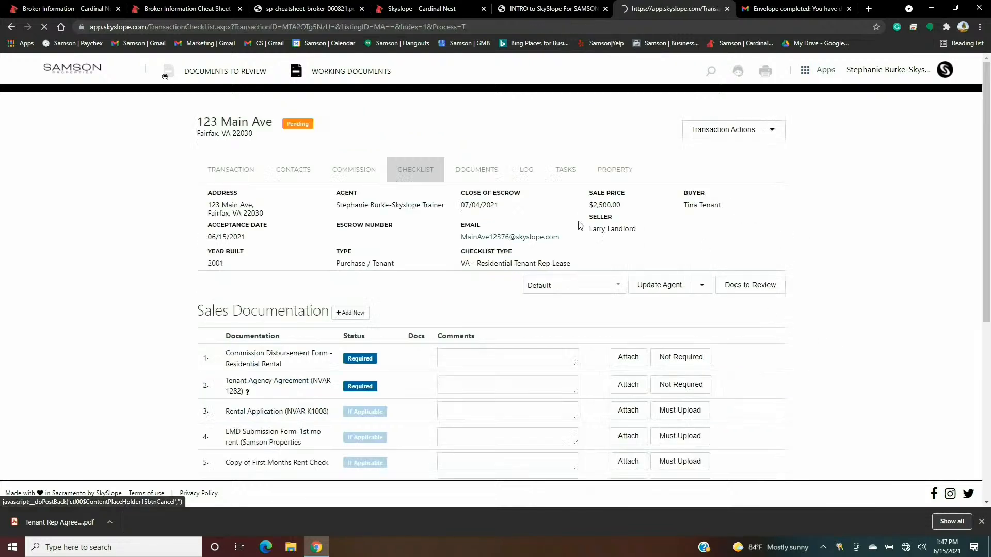
left_click(473, 172)
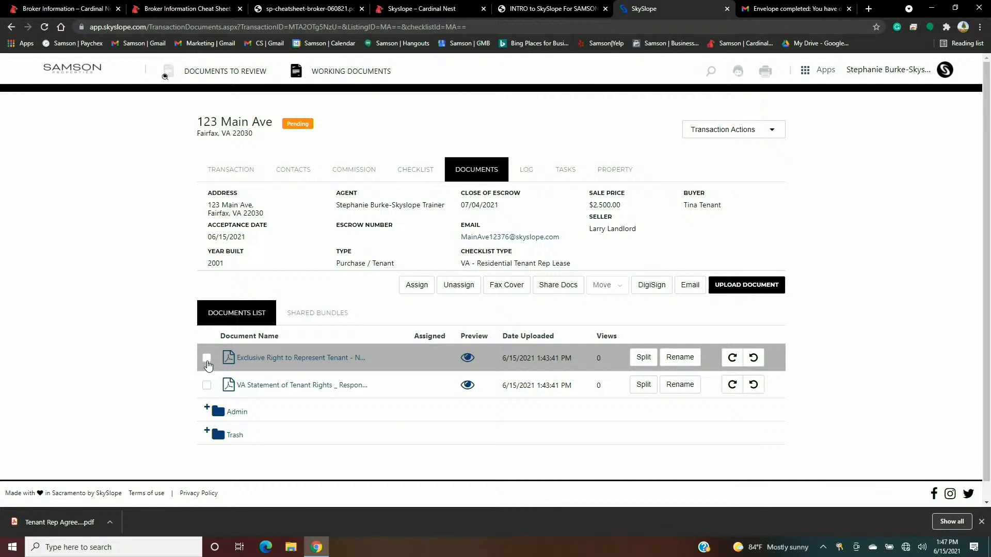
- Assign Exclusive Right to Represent Tenant - NVAR K1282.pdf to the Tenant Agency Agreement (NVAR 1282) item
left_click(206, 361)
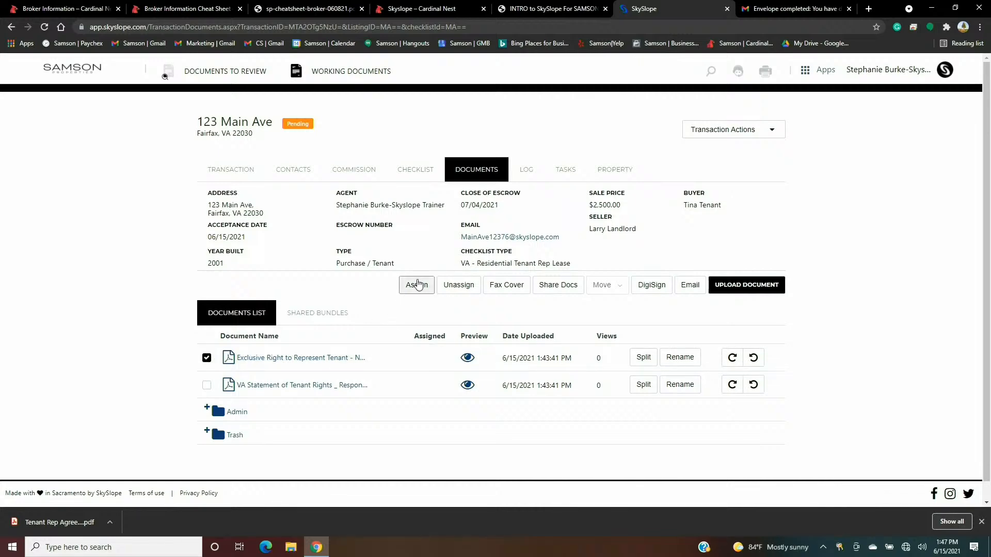
left_click(417, 289)
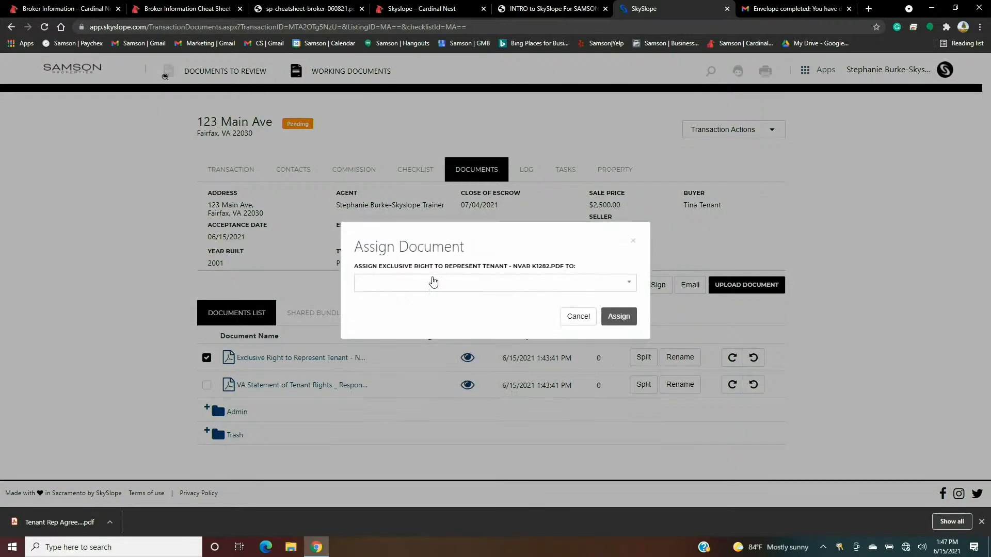
left_click(615, 292)
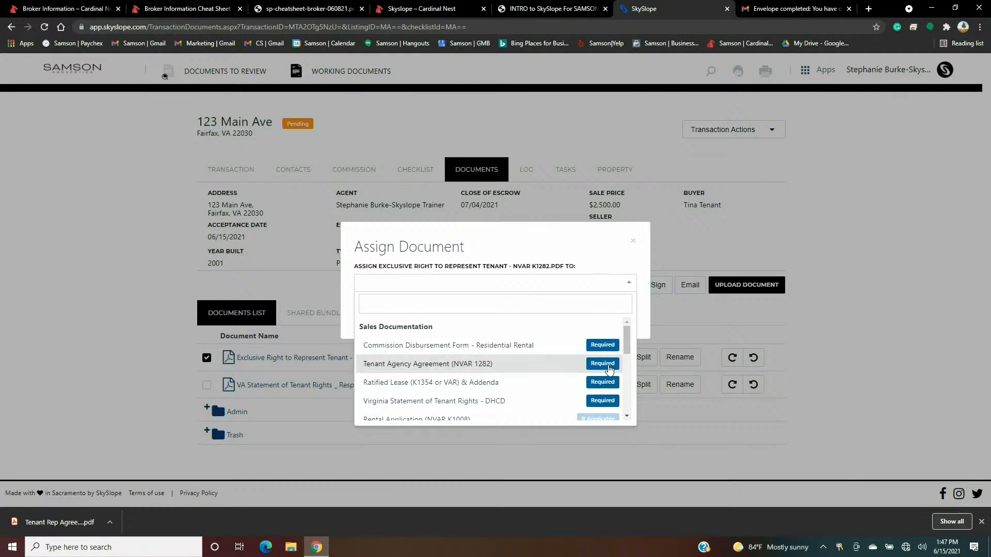
left_click(609, 368)
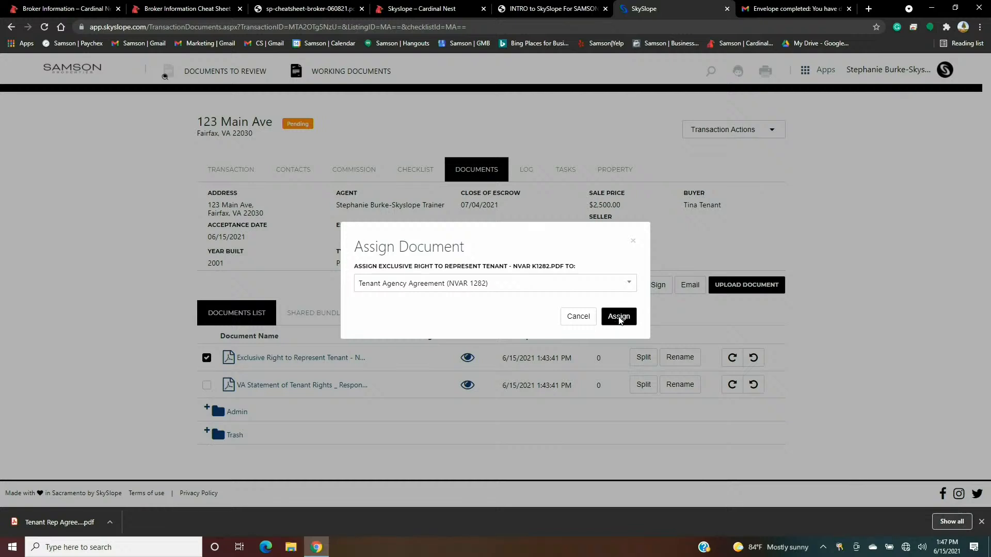
left_click(619, 317)
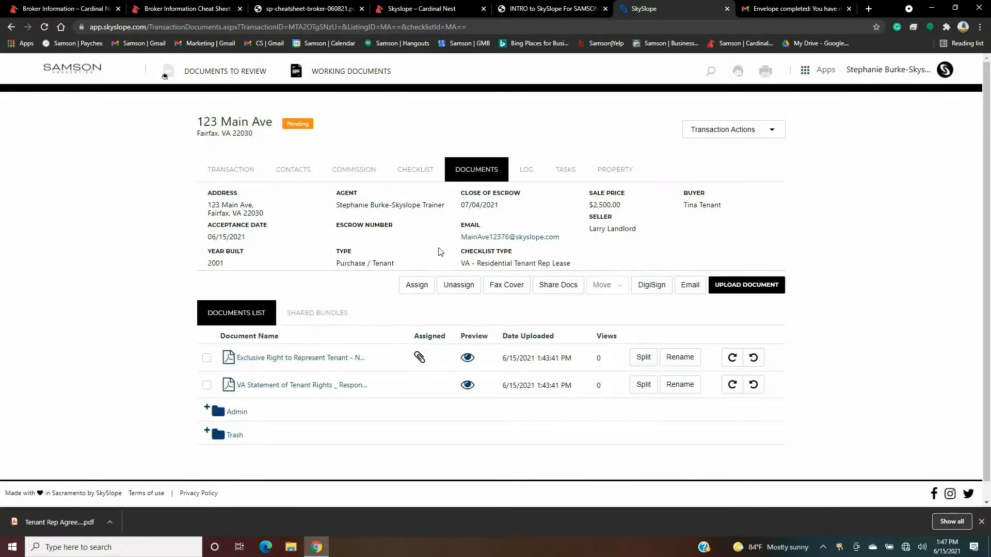
left_click(420, 178)
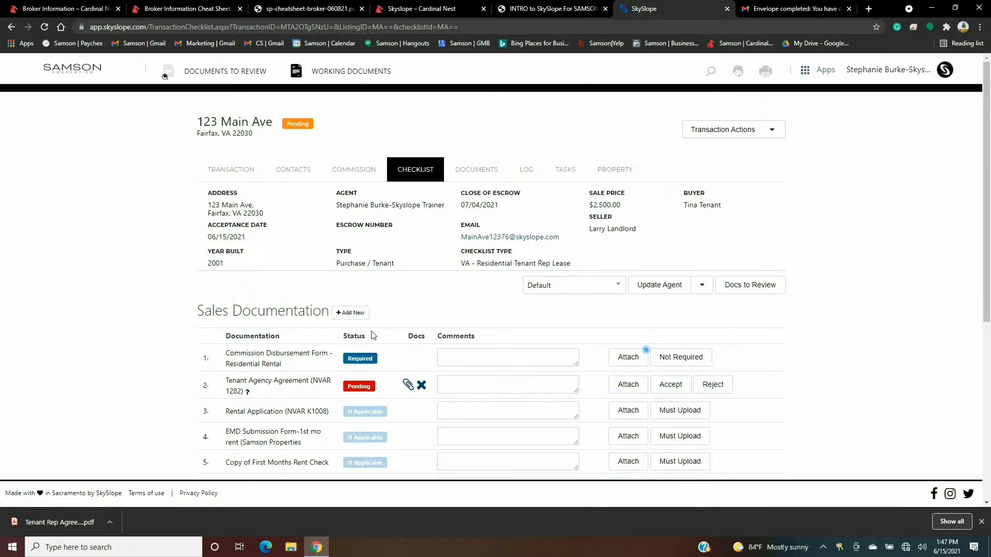
- Check the 123 Main Ave checklist: Tenant Agency Agreement (NVAR 1282) shows Pending with its document
scroll(369, 326, "down", 1)
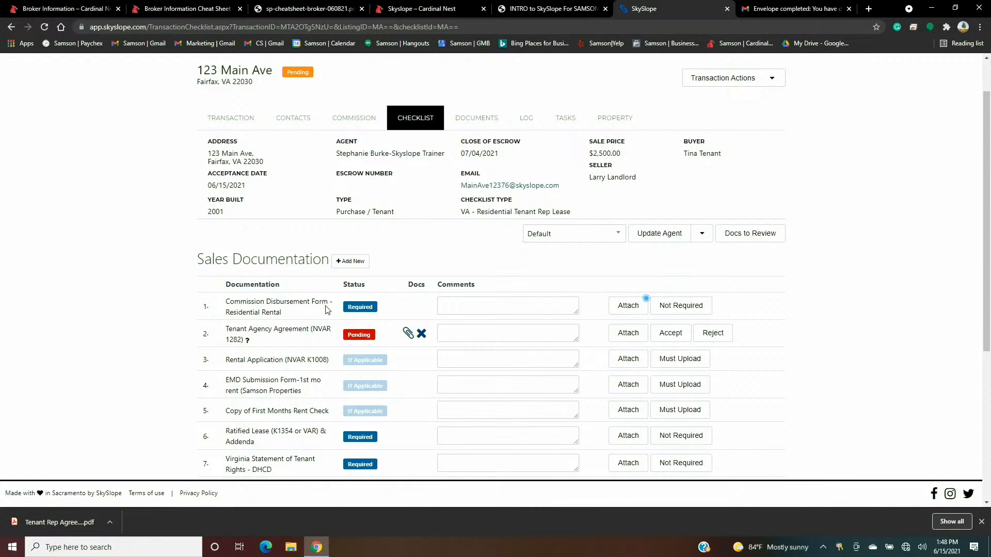
scroll(330, 310, "up", 1)
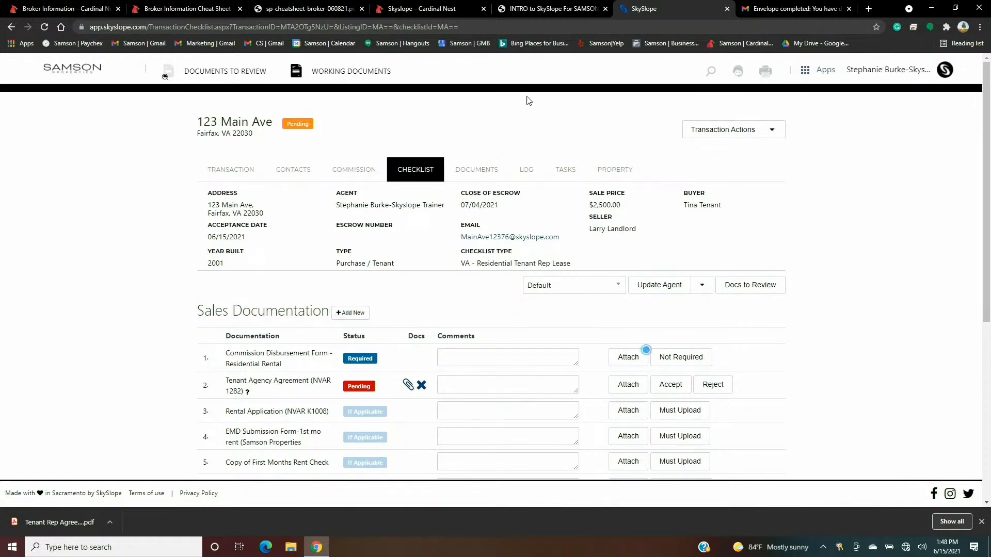
left_click(805, 71)
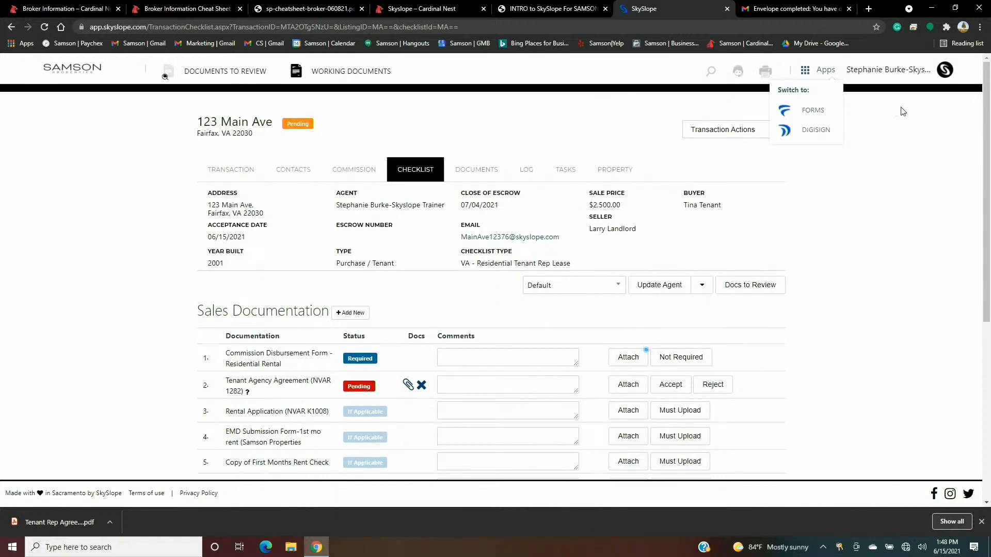
- Open the rentals file's Commission Disbursement form and mark it Tenant Representation Only
left_click(824, 112)
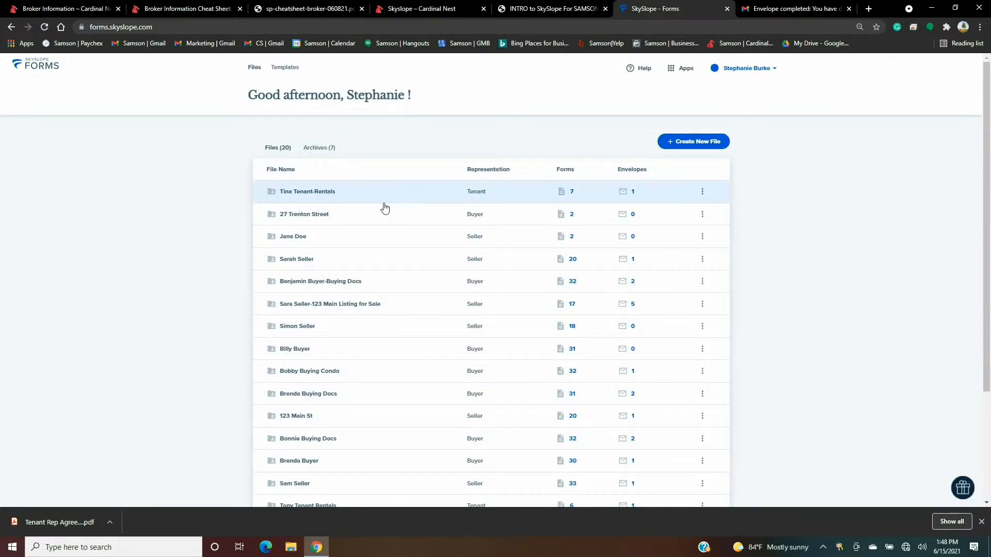
left_click(314, 192)
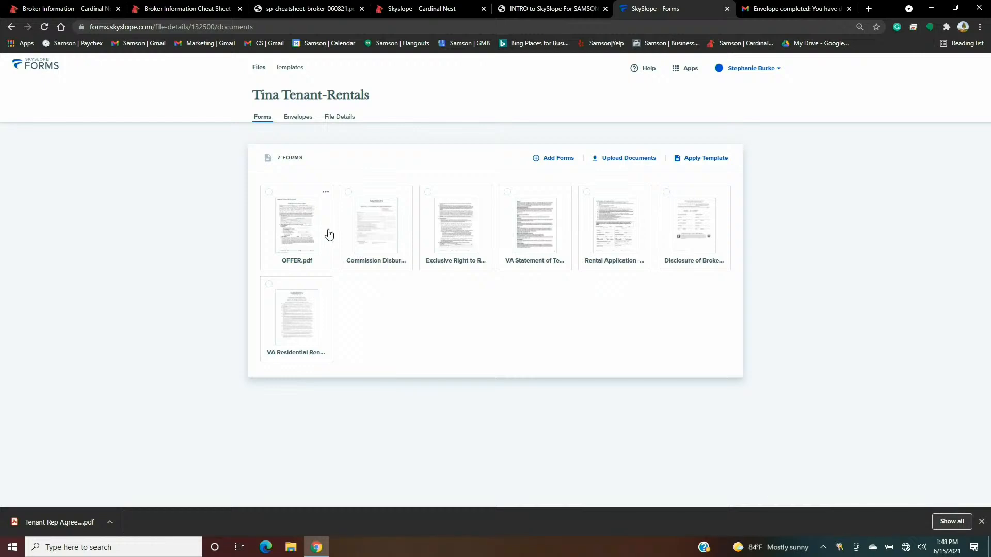
left_click(380, 230)
scroll(568, 258, "down", 4)
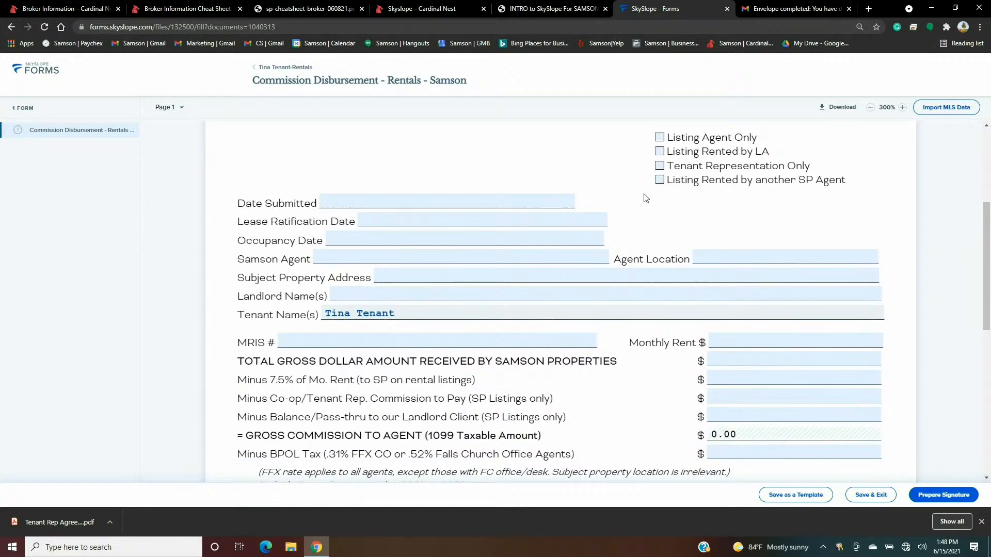
left_click(659, 166)
- Set Date Submitted and Lease Ratification Date to 06/15/2021 and Occupancy Date to 07/04/2021
left_click(407, 201)
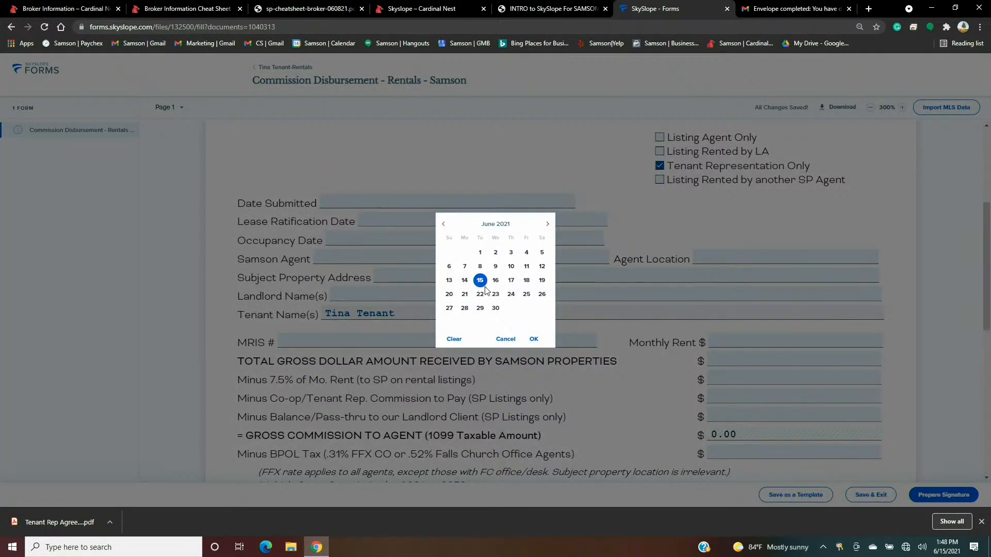
left_click(534, 339)
left_click(431, 221)
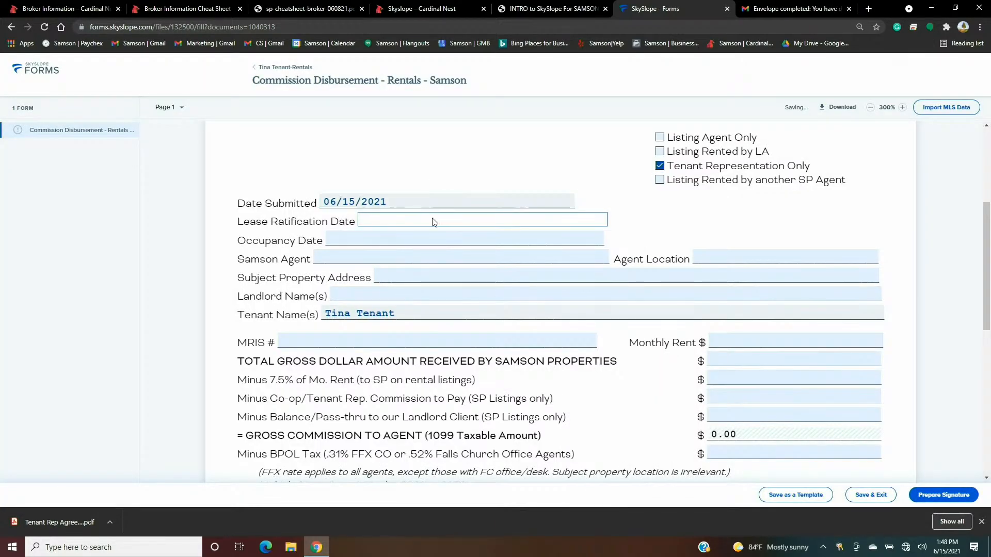
left_click(534, 339)
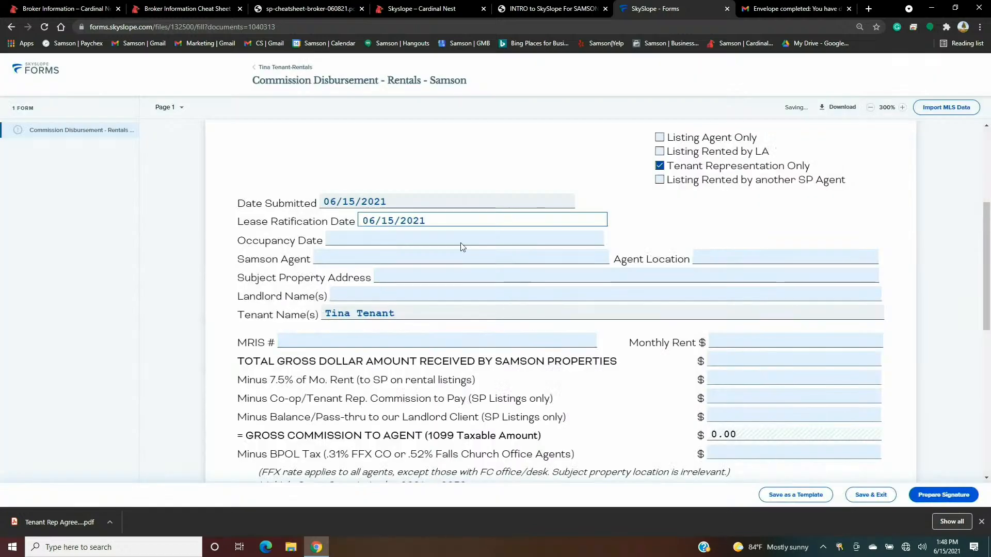
left_click(429, 241)
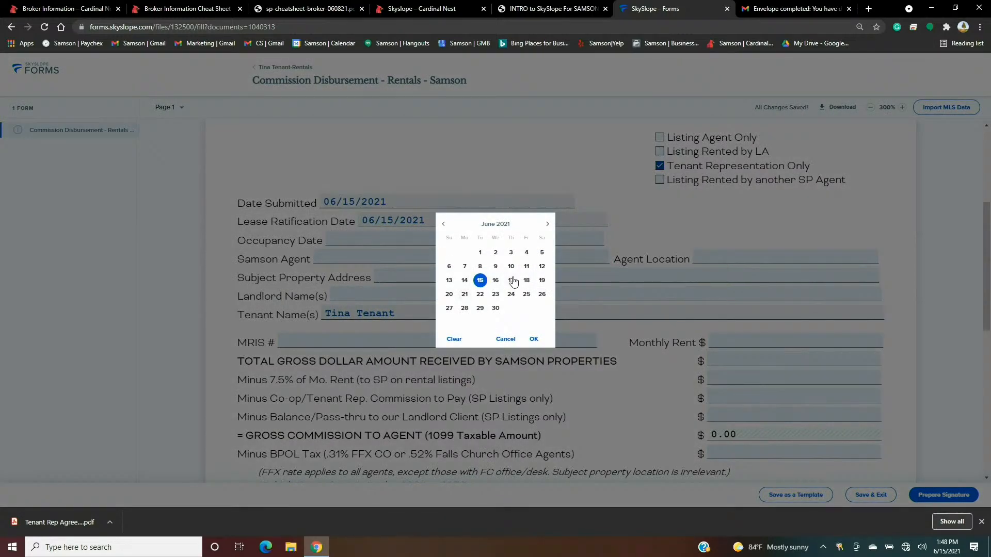
left_click(548, 224)
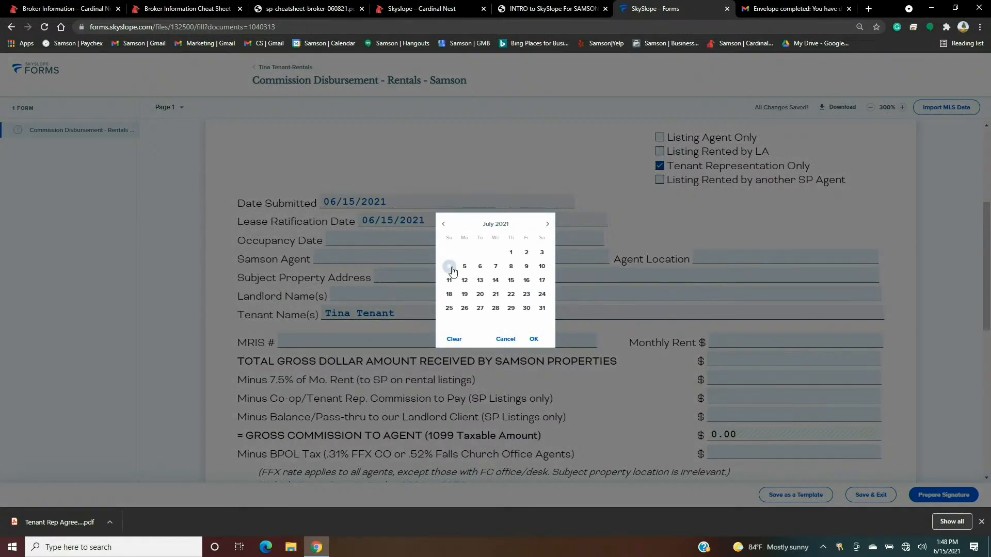
left_click(449, 266)
left_click(533, 339)
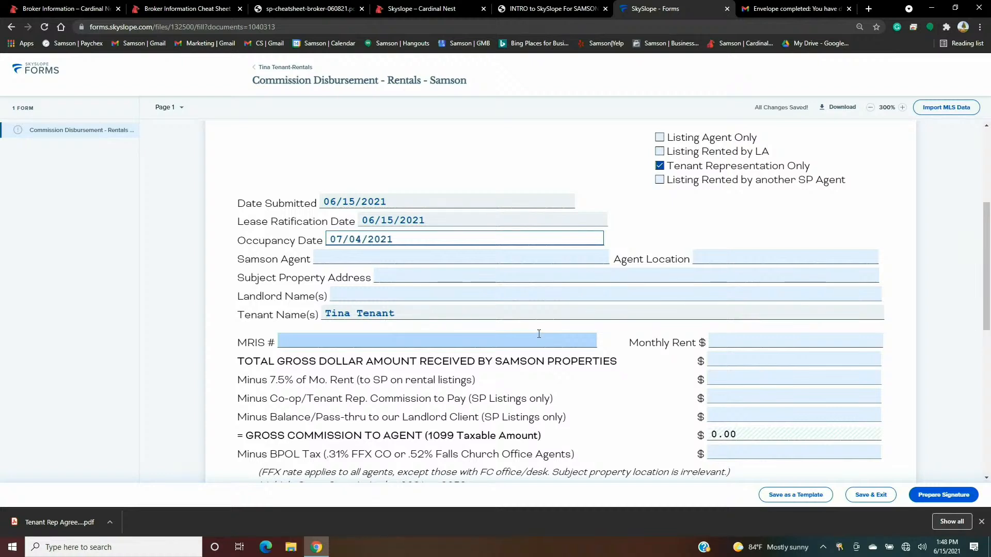
- Enter the agent's name and the agent location 'Training Office'
left_click(489, 255)
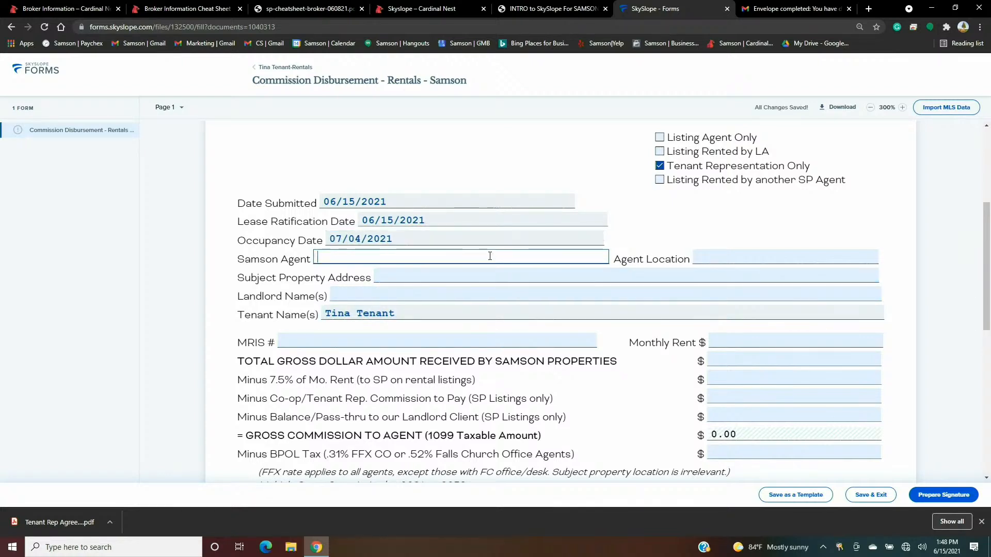
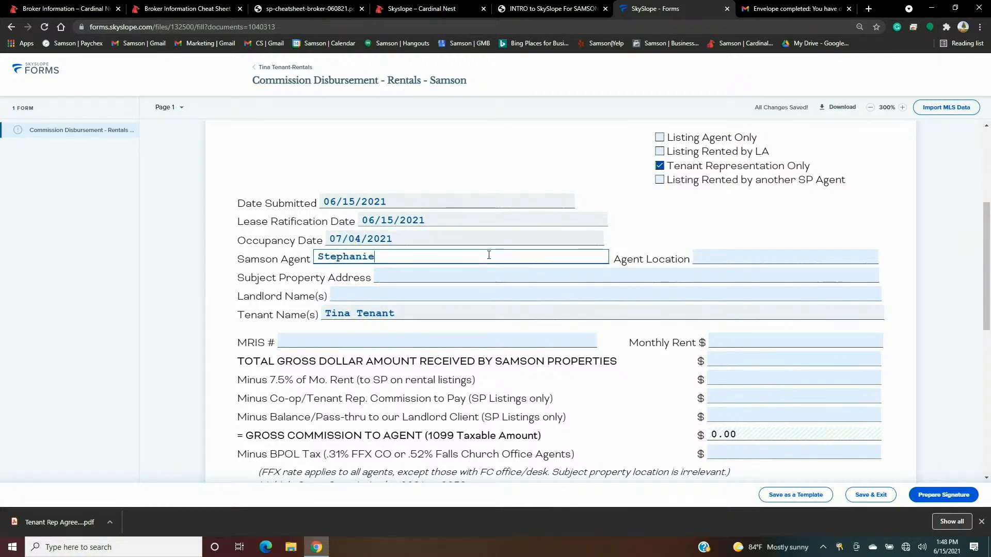
left_click(709, 260)
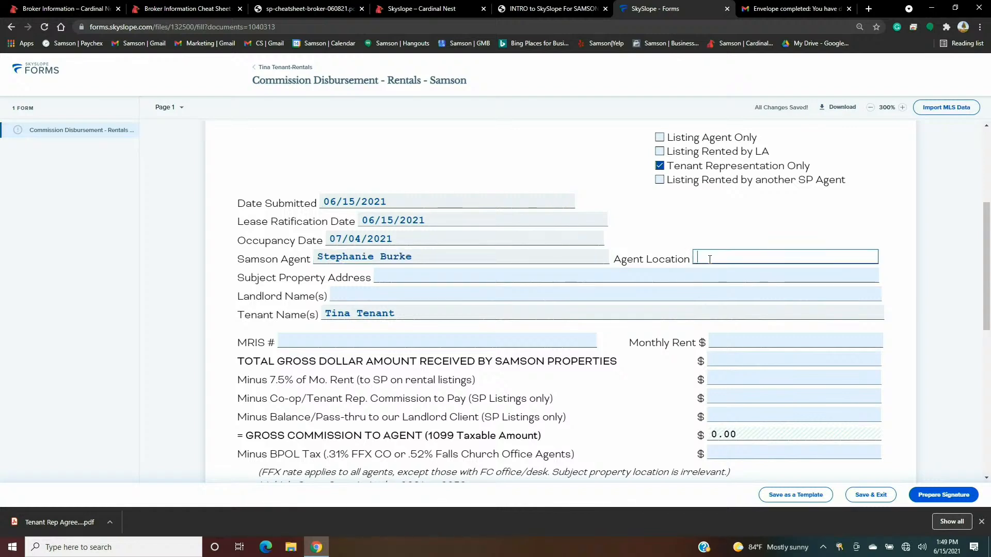
type("Training Offe")
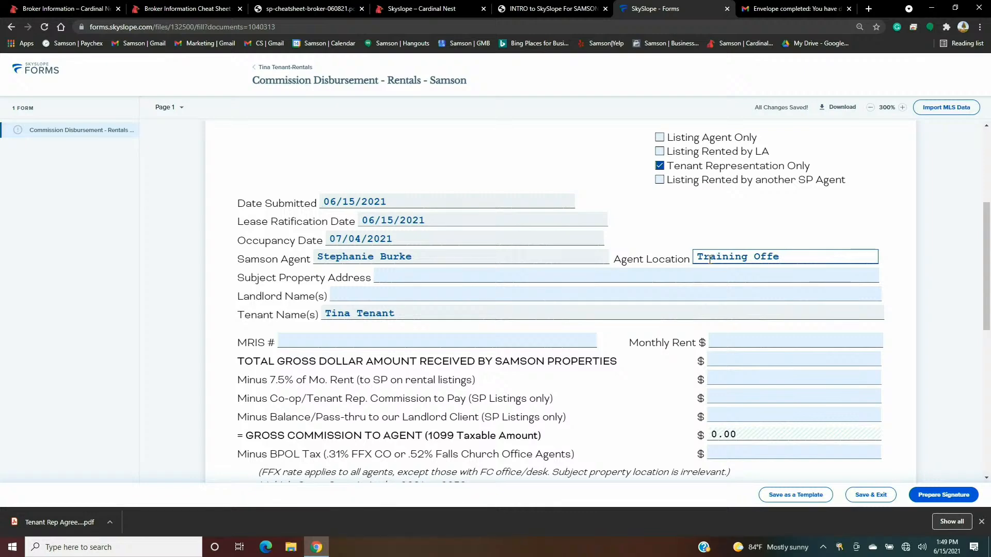
key("BackSpace")
type("ice")
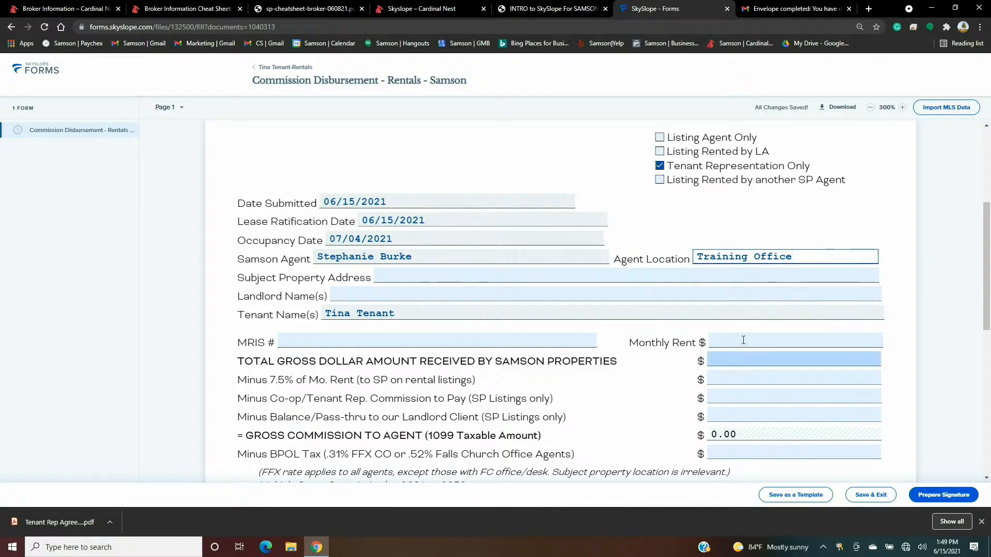
- Enter a monthly rent of 2,500.00
scroll(841, 365, "down", 8)
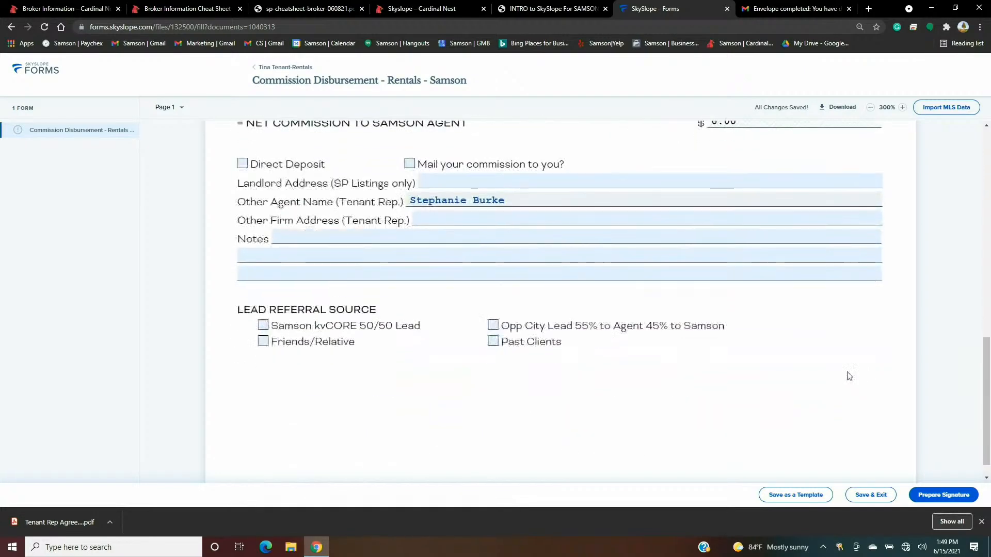
scroll(431, 354, "up", 2)
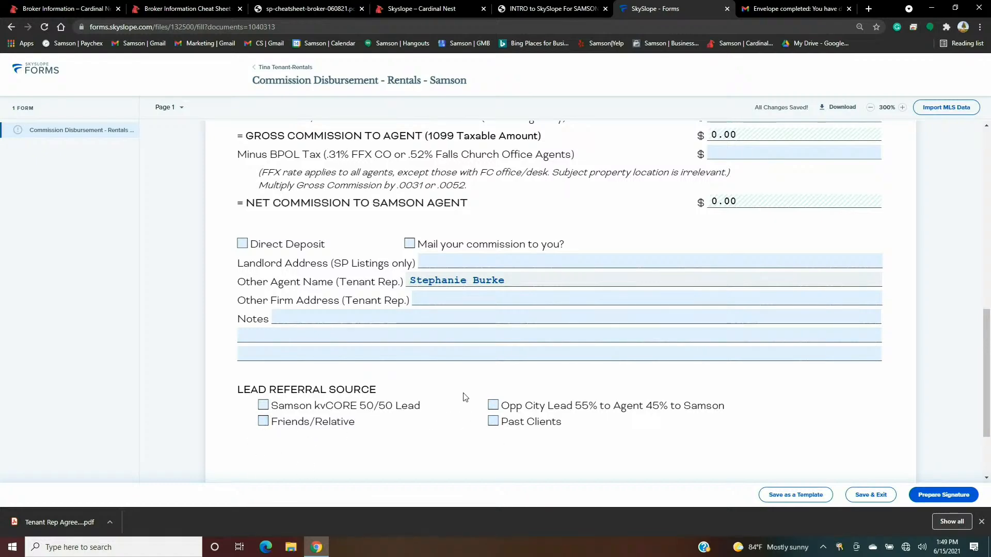
scroll(712, 354, "up", 5)
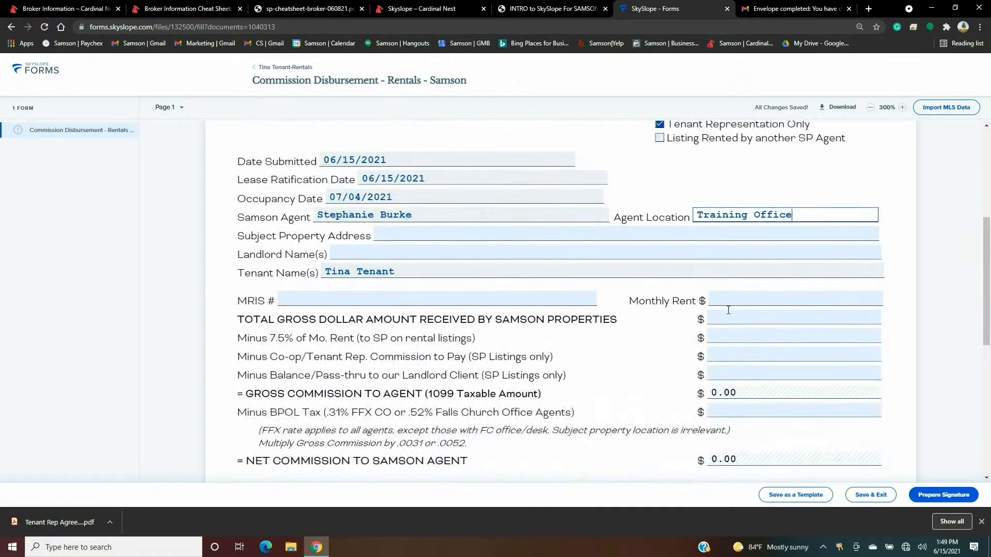
left_click(732, 302)
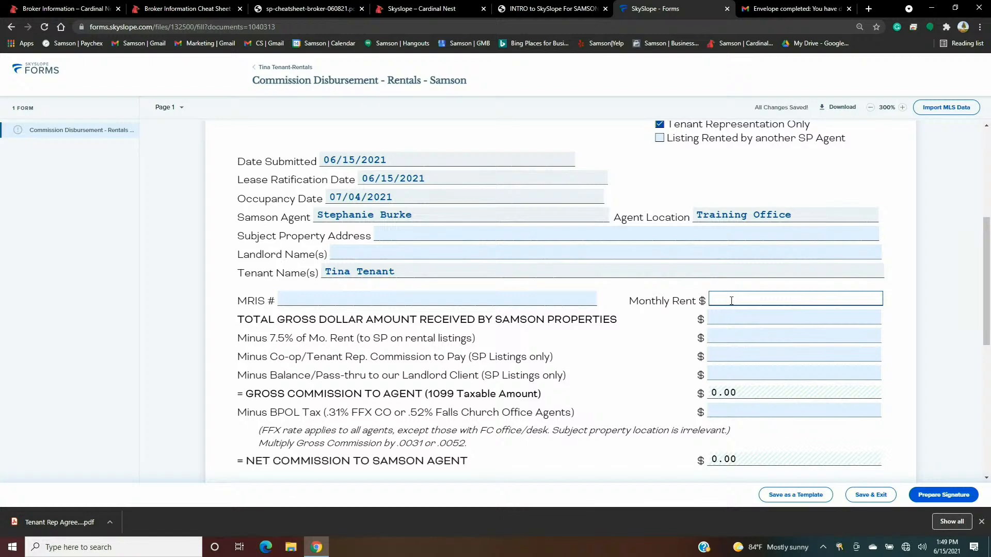
type("2,500")
left_click(665, 342)
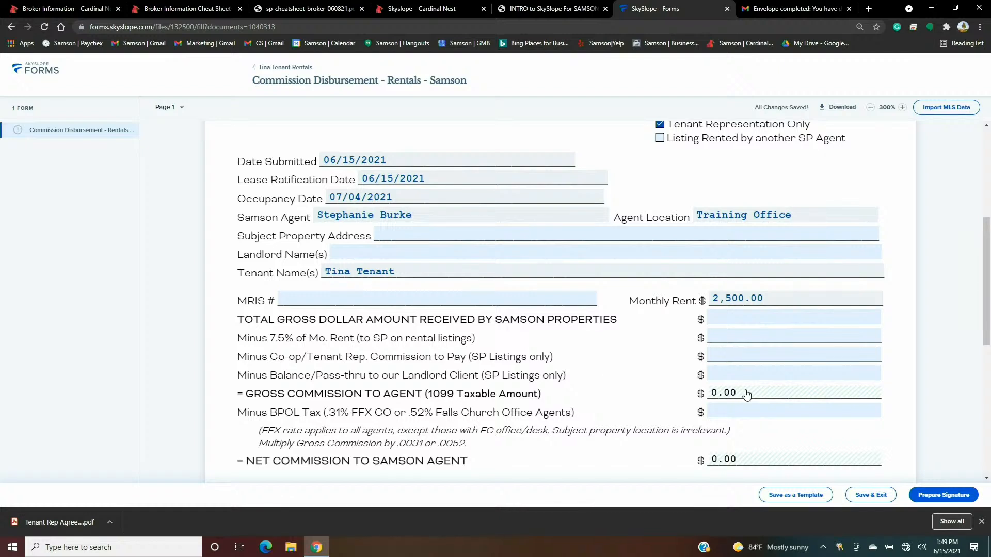
- Enter total gross 625.00 and BPOL tax 1.50, bringing net commission to 623.50
left_click(720, 317)
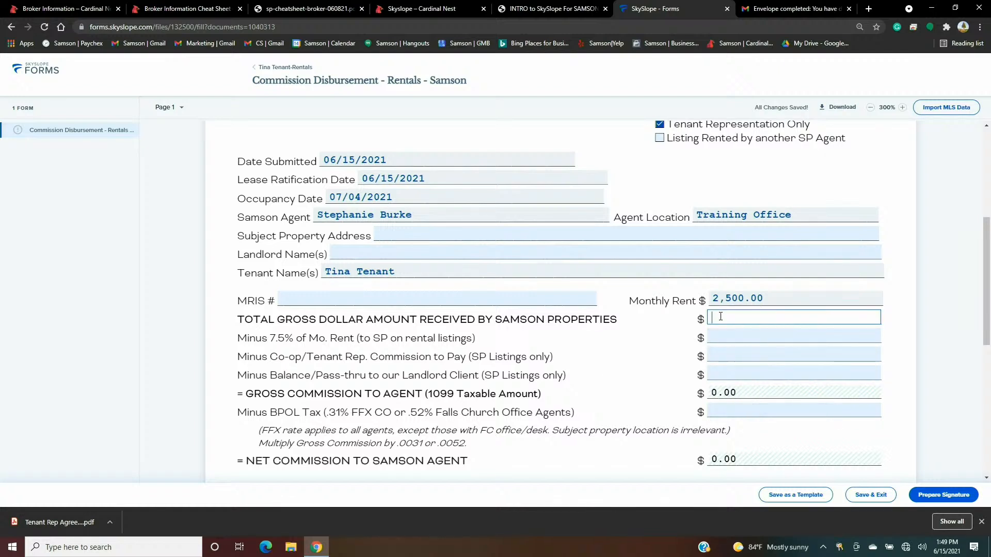
type("625.00")
left_click(706, 329)
left_click(740, 411)
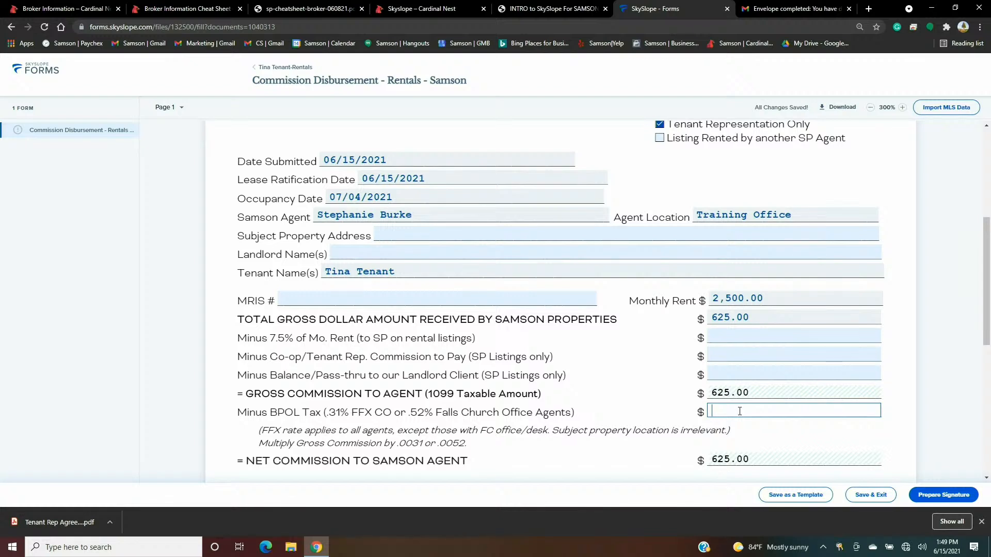
type("1.5")
left_click(657, 381)
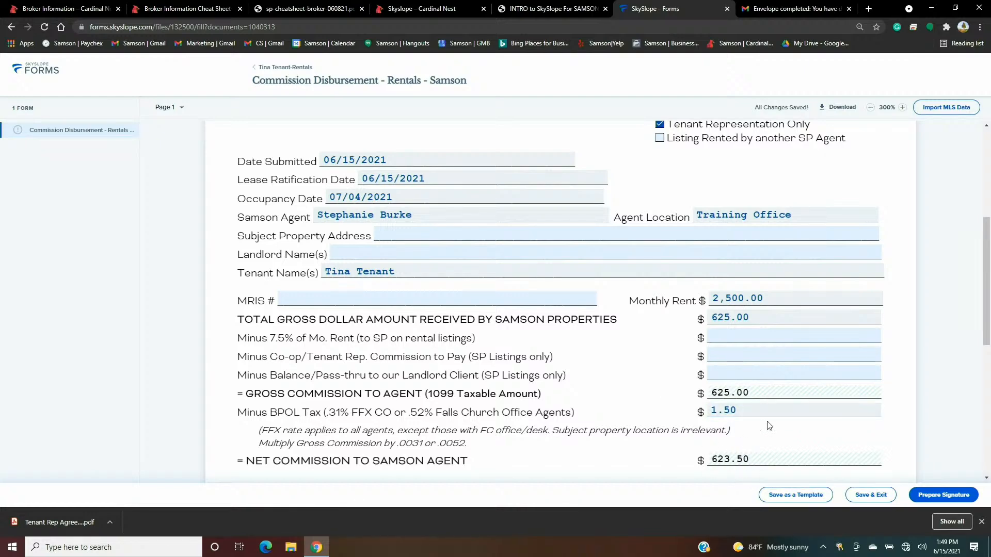
scroll(763, 322, "down", 3)
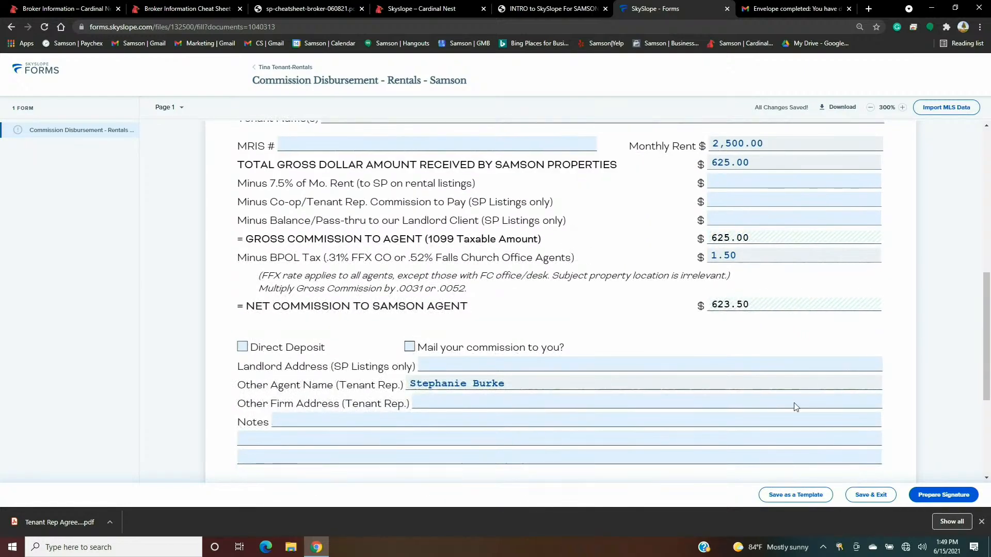
- Create a signature envelope ending '-Commission', with tenant set to No action and agent Needs to sign
left_click(933, 495)
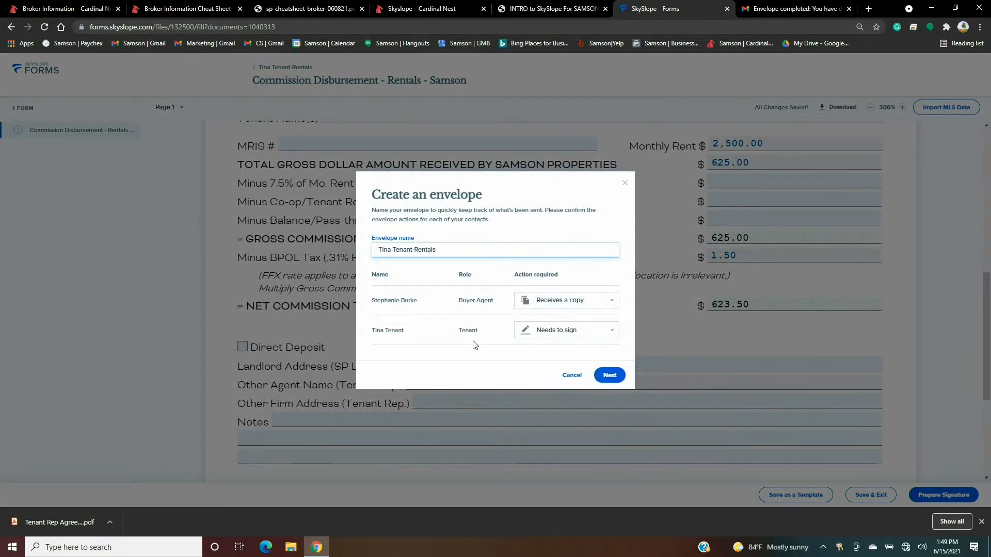
left_click(601, 333)
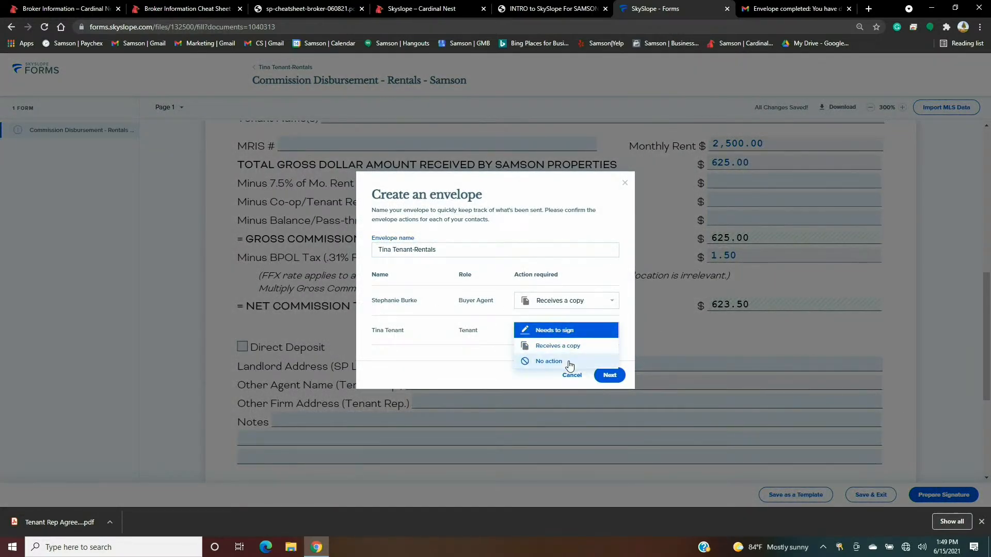
left_click(568, 360)
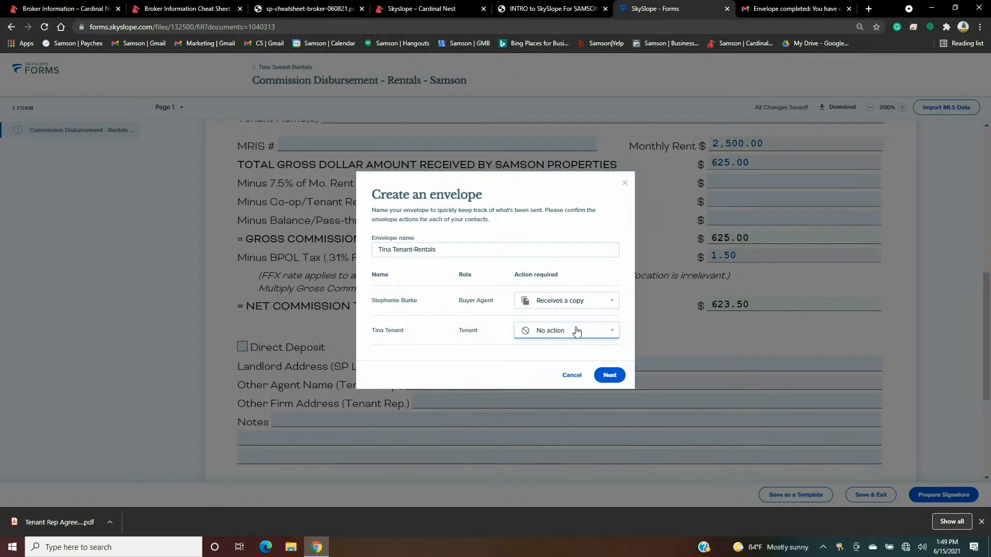
left_click(589, 304)
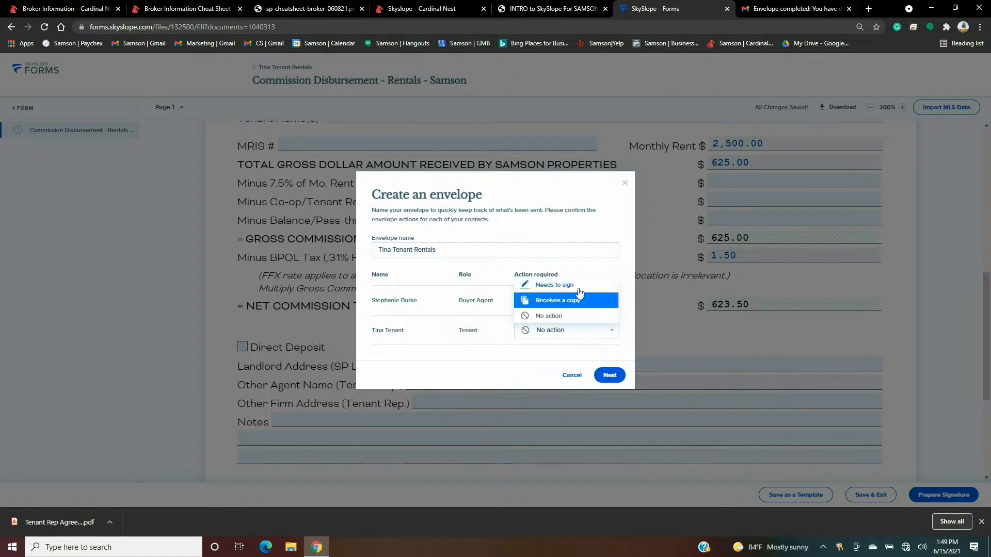
left_click(578, 287)
left_click(481, 250)
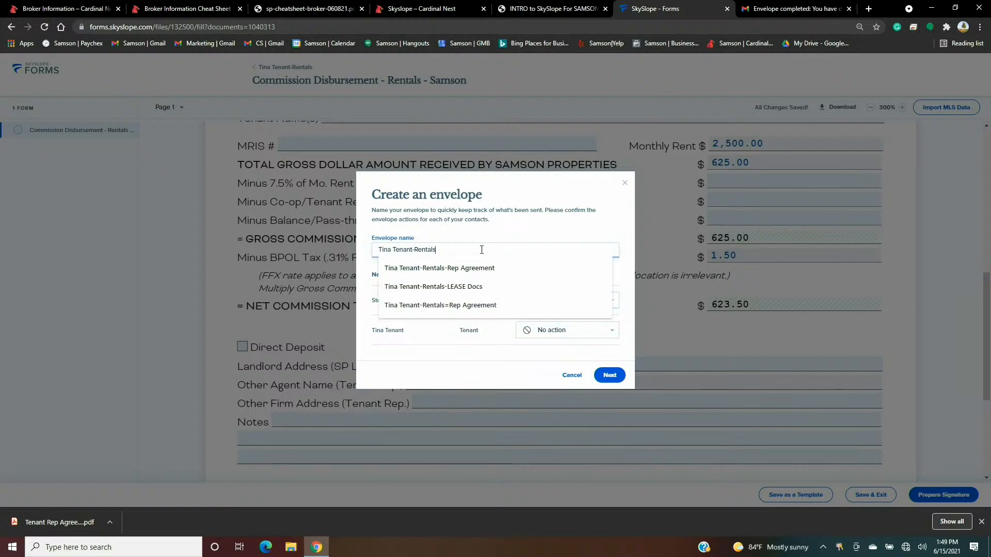
type("-Commission")
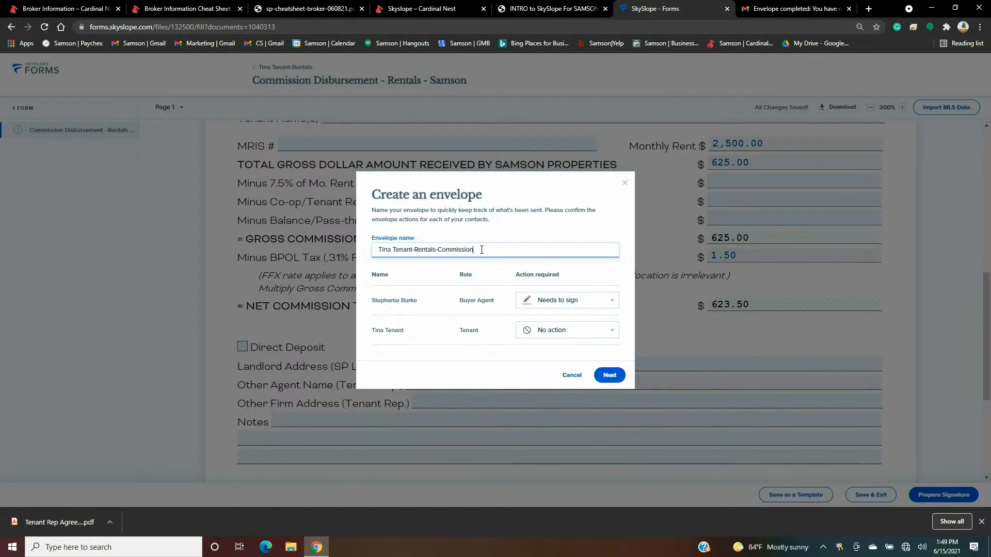
left_click(609, 375)
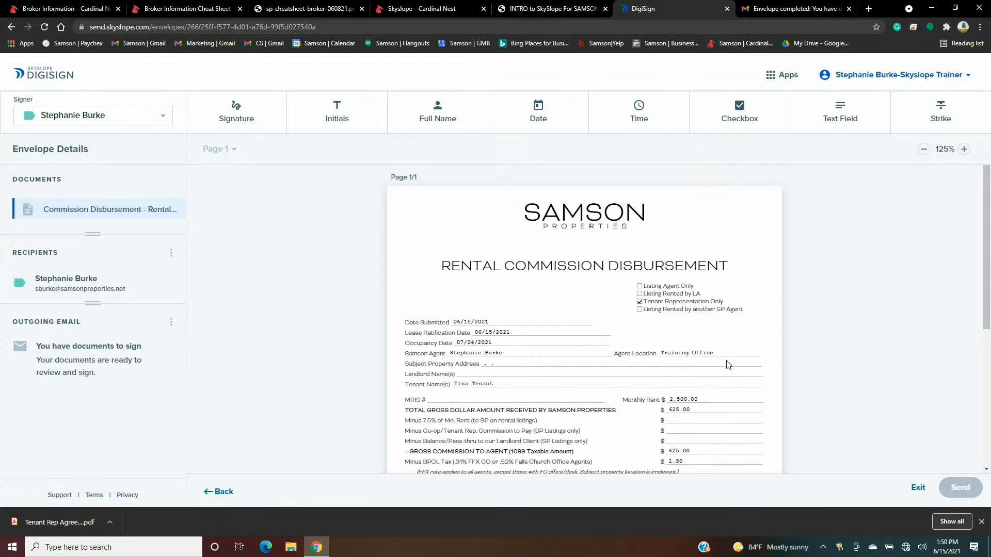
- Place an agent initials field below the Lead Referral Source section and send for signatures
scroll(727, 365, "down", 5)
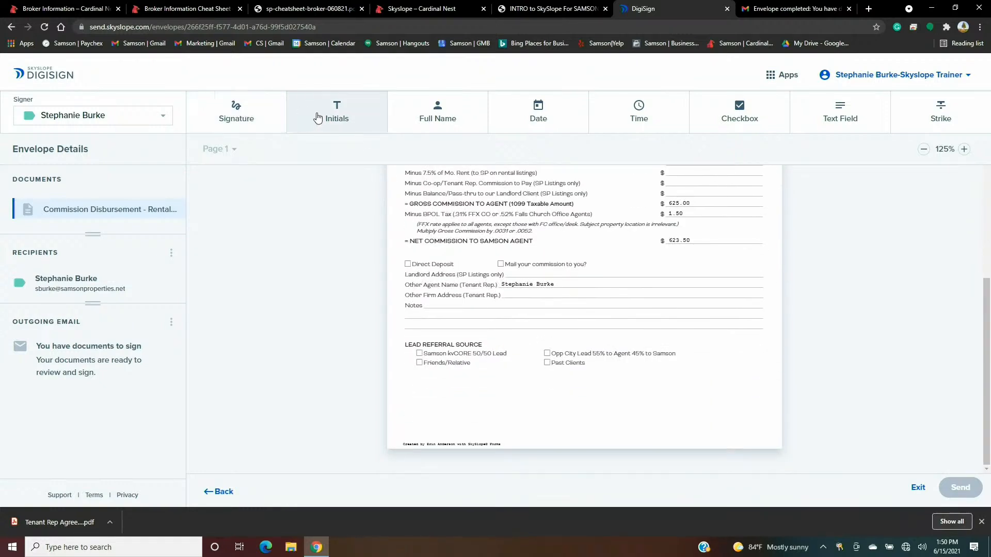
left_click(331, 119)
left_click(698, 381)
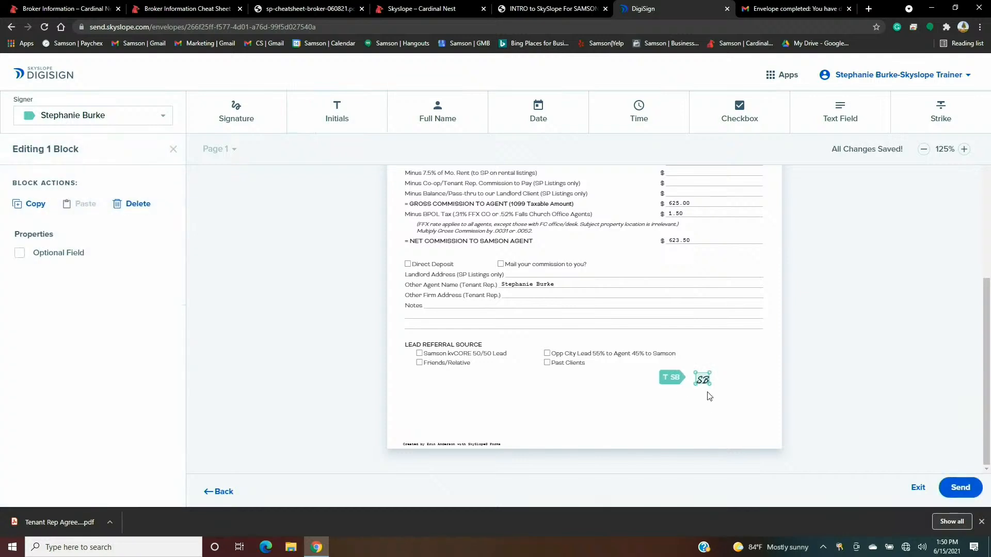
left_click(703, 402)
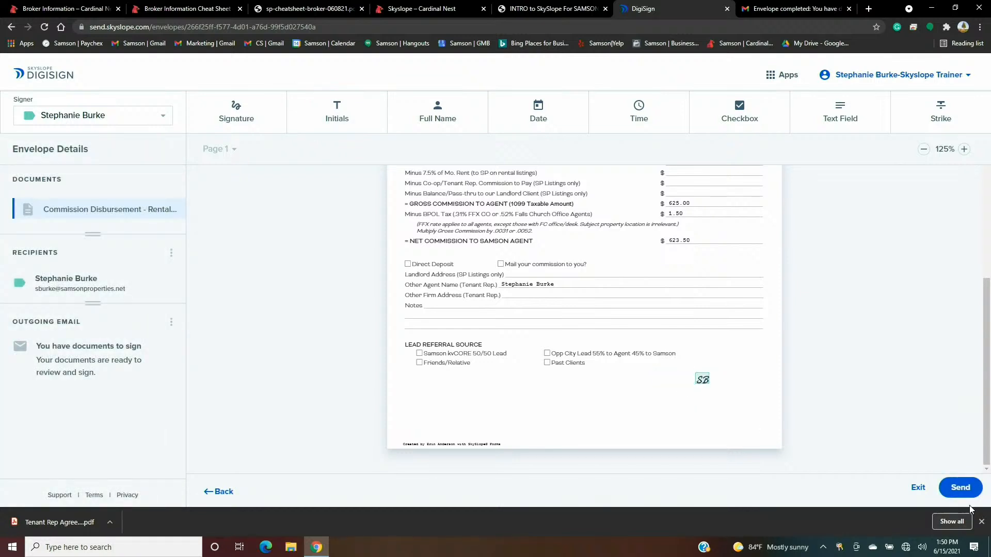
left_click(960, 488)
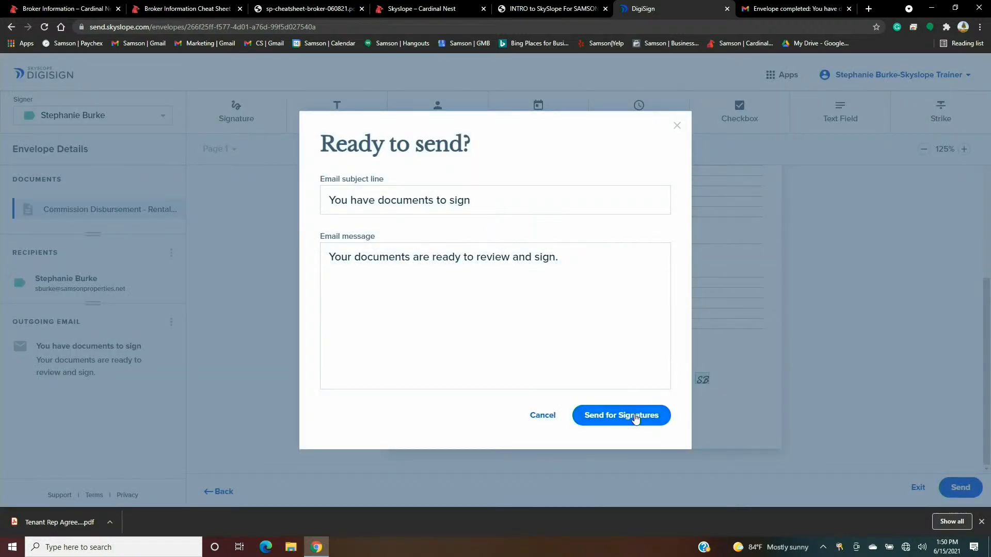
left_click(636, 417)
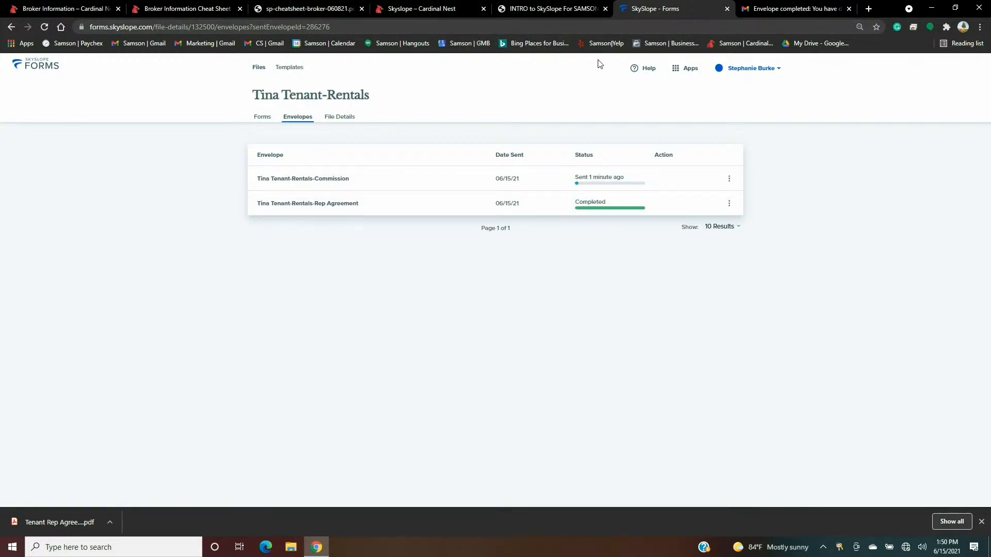
- Open the 'You have documents to sign' email in Gmail and start signing the commission form
left_click(776, 9)
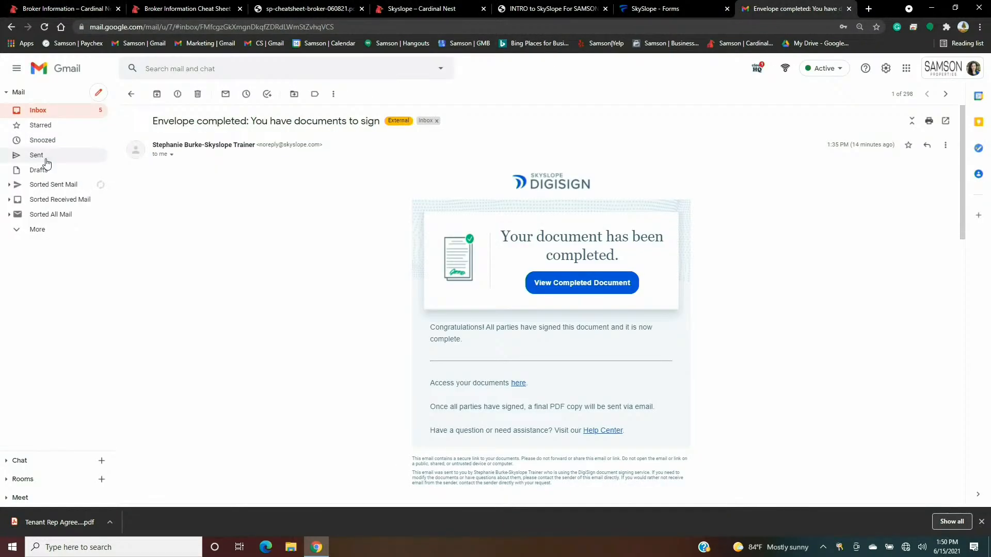
left_click(57, 113)
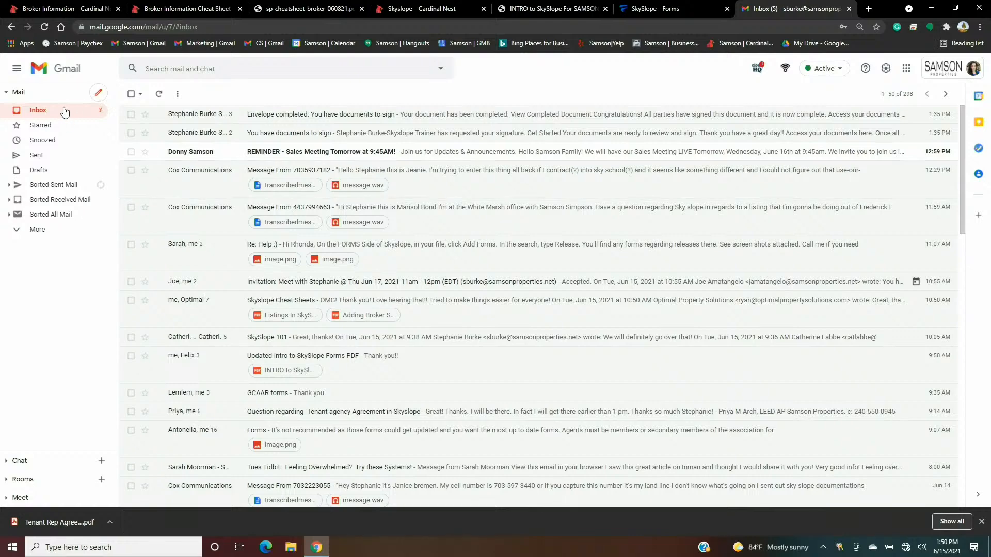
left_click(223, 116)
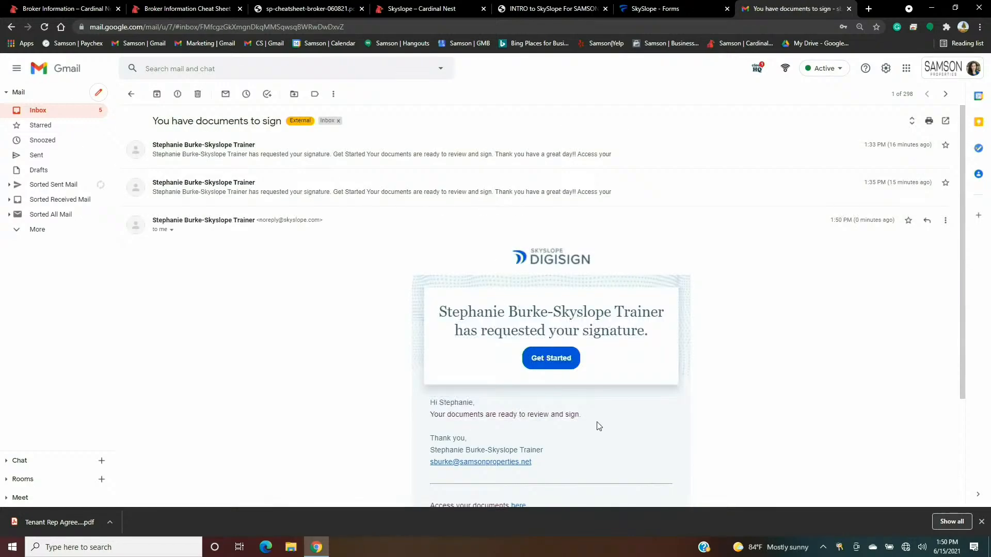
left_click(557, 359)
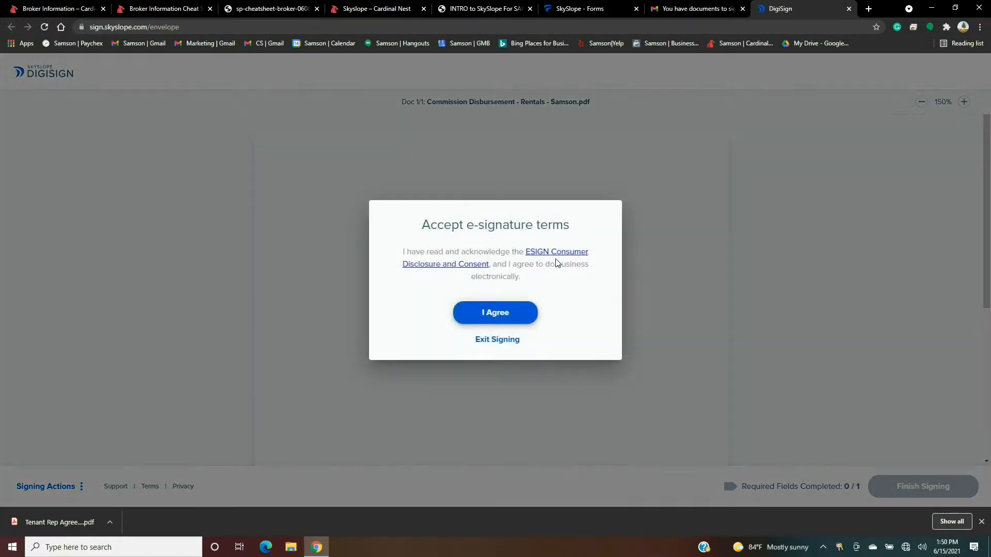
- Accept the e-signature terms, sign the required field with the fourth style, and finish signing
left_click(503, 314)
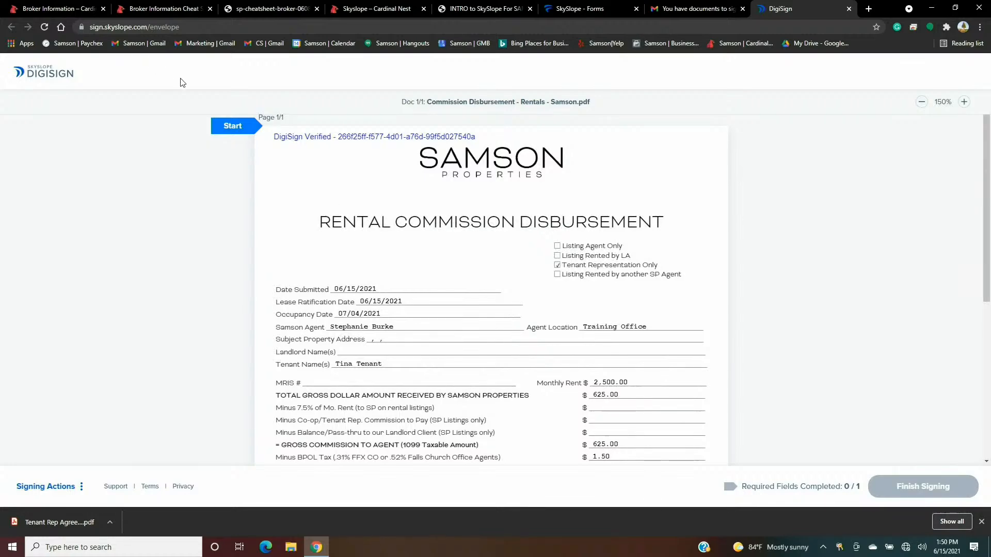
left_click(231, 128)
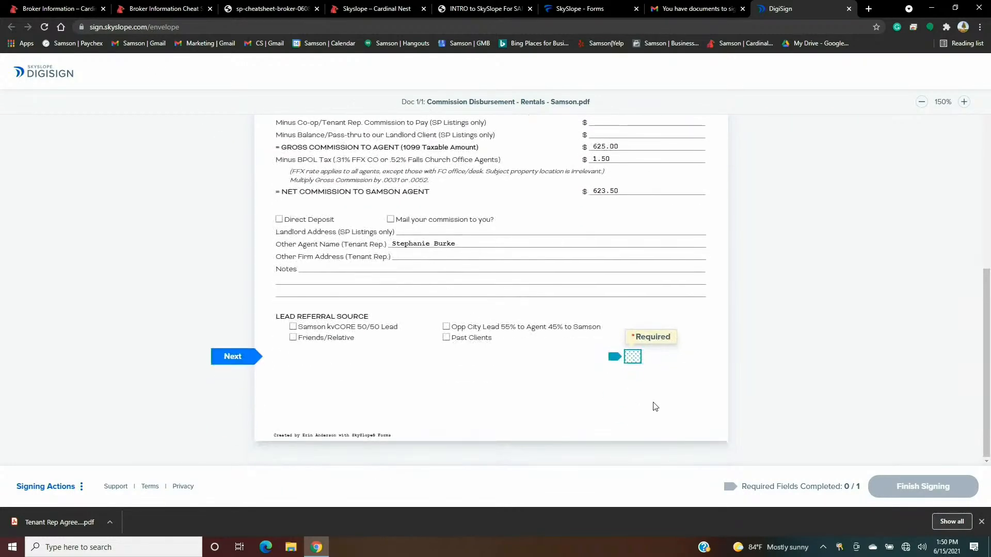
left_click(638, 360)
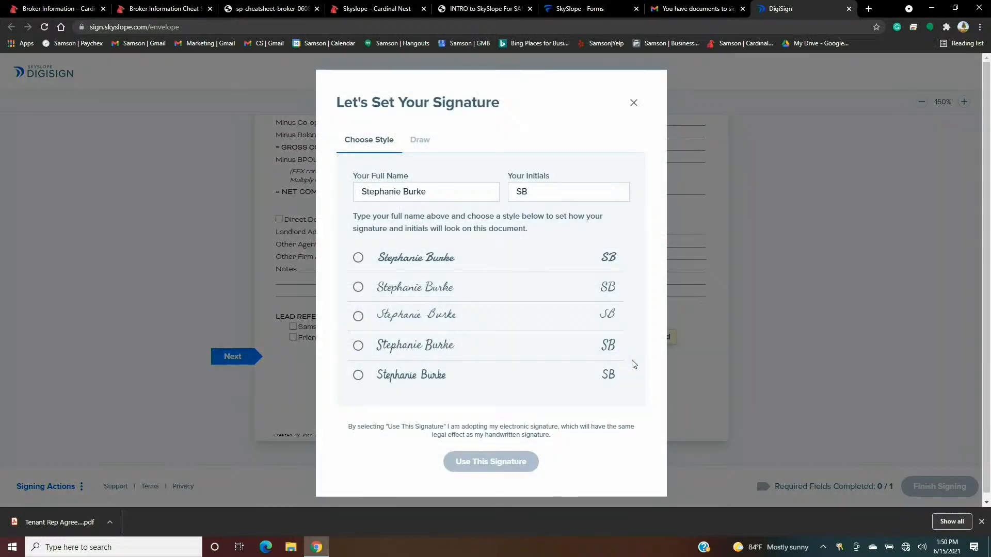
left_click(358, 347)
left_click(471, 464)
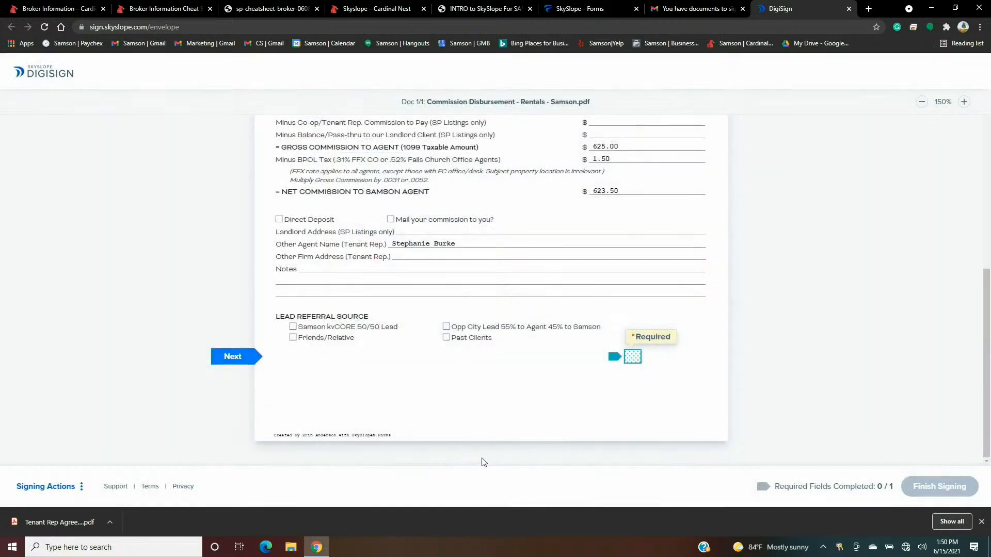
left_click(917, 493)
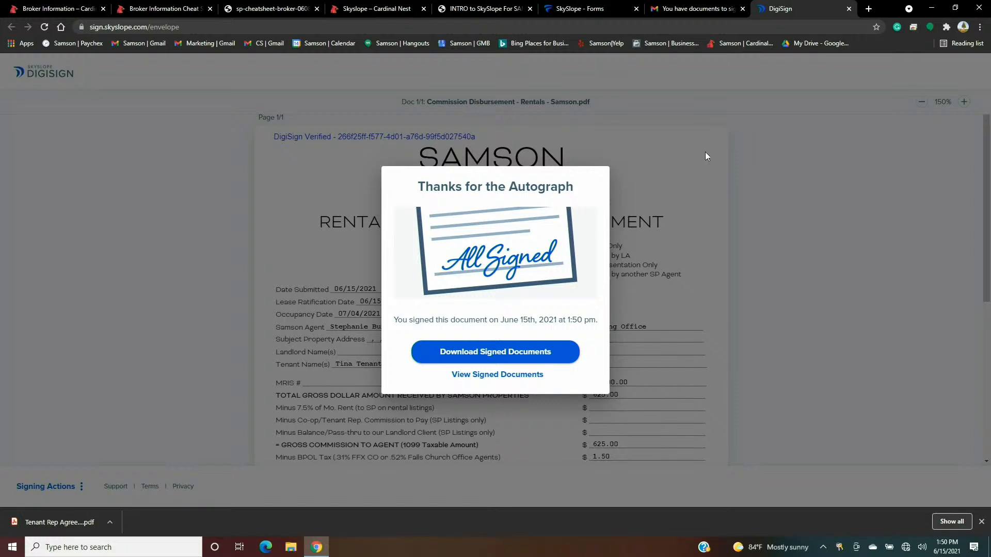
left_click(848, 9)
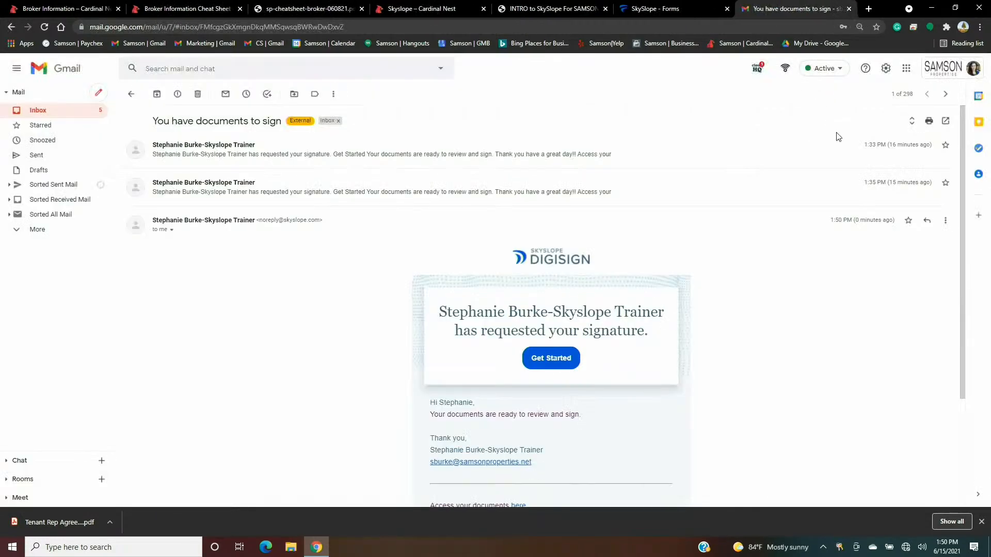
- Go to the main SkySlope app and open the pending 123 Main Ave transaction's documents
left_click(682, 6)
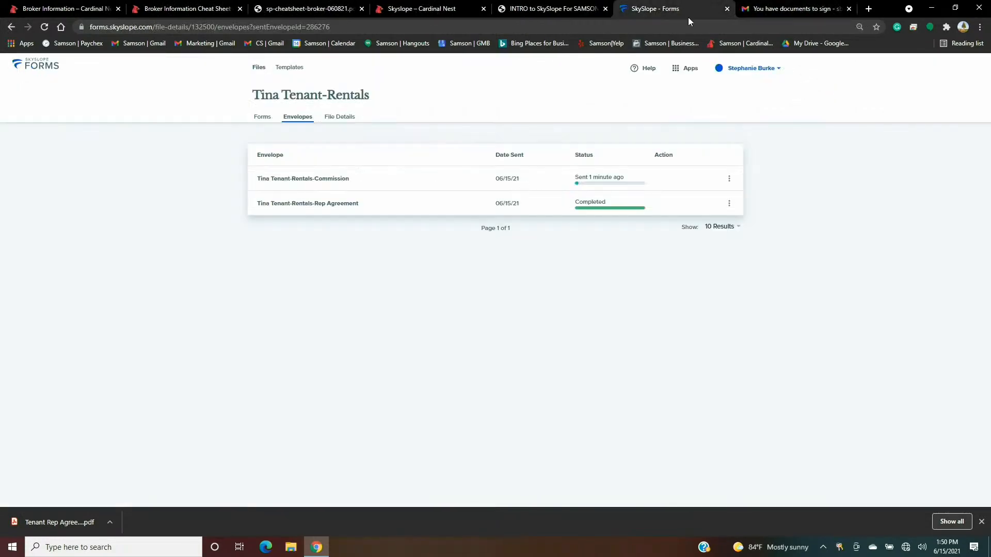
left_click(681, 69)
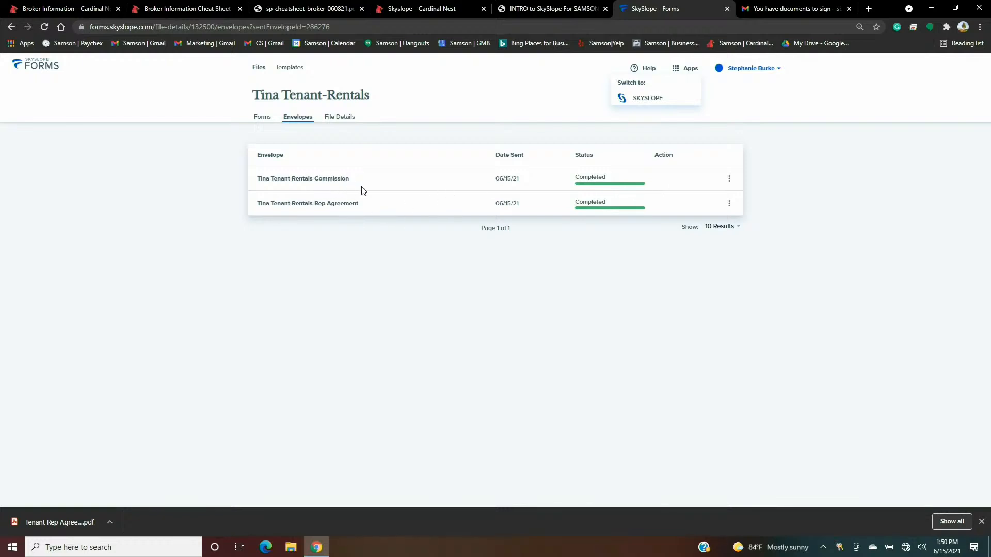
left_click(652, 99)
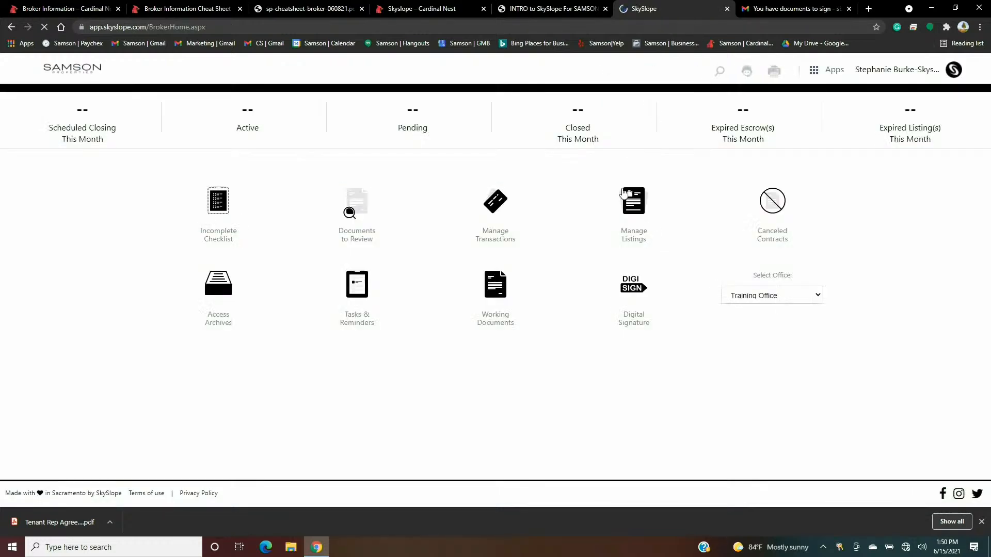
left_click(412, 110)
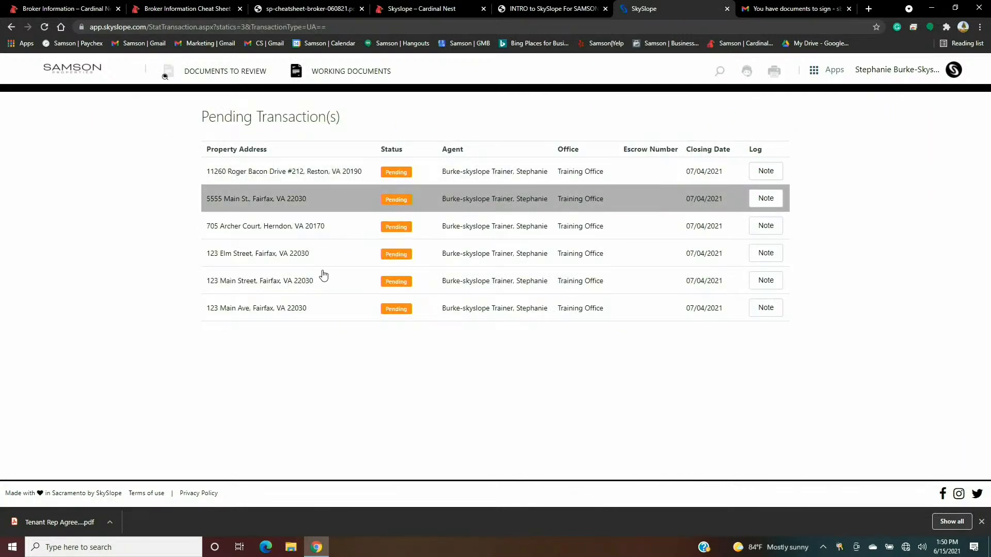
left_click(345, 309)
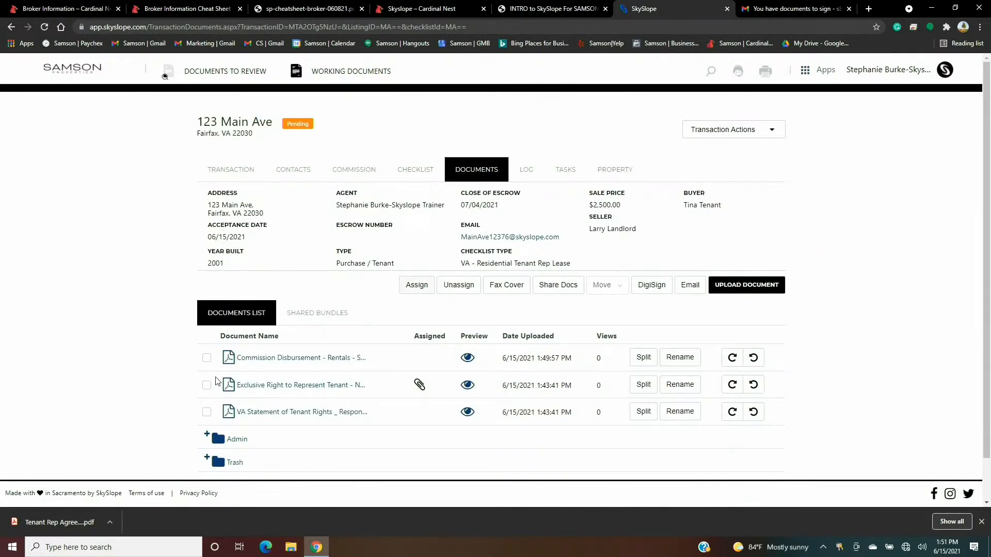
- Assign the Commission Disbursement document to 'Commission Disbursement Form - Residential Rental'
left_click(206, 358)
left_click(416, 287)
left_click(565, 288)
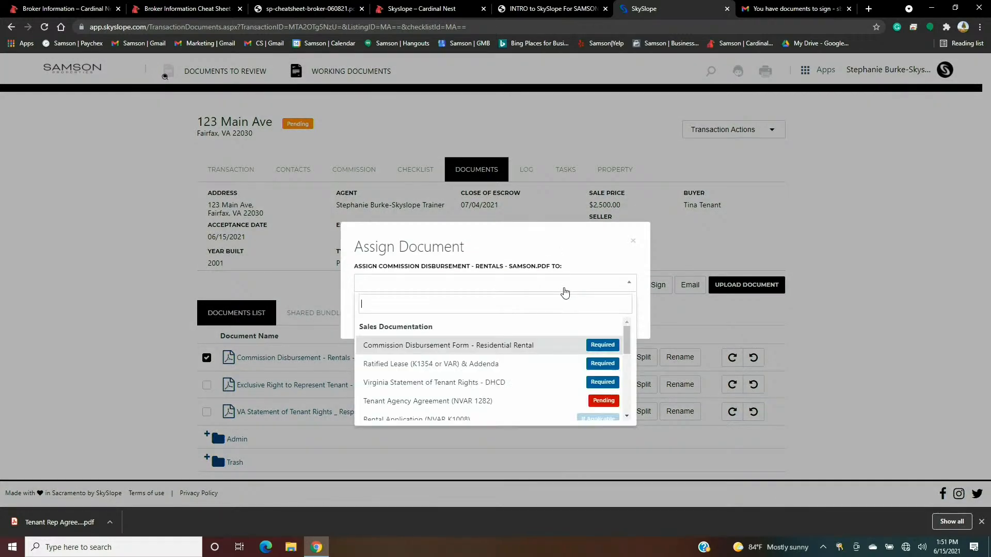
left_click(536, 347)
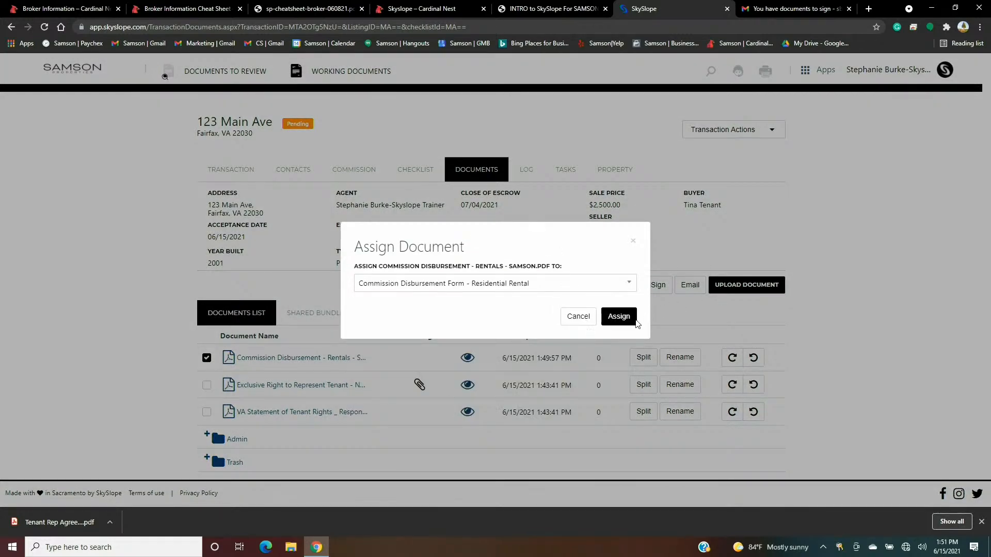
left_click(635, 320)
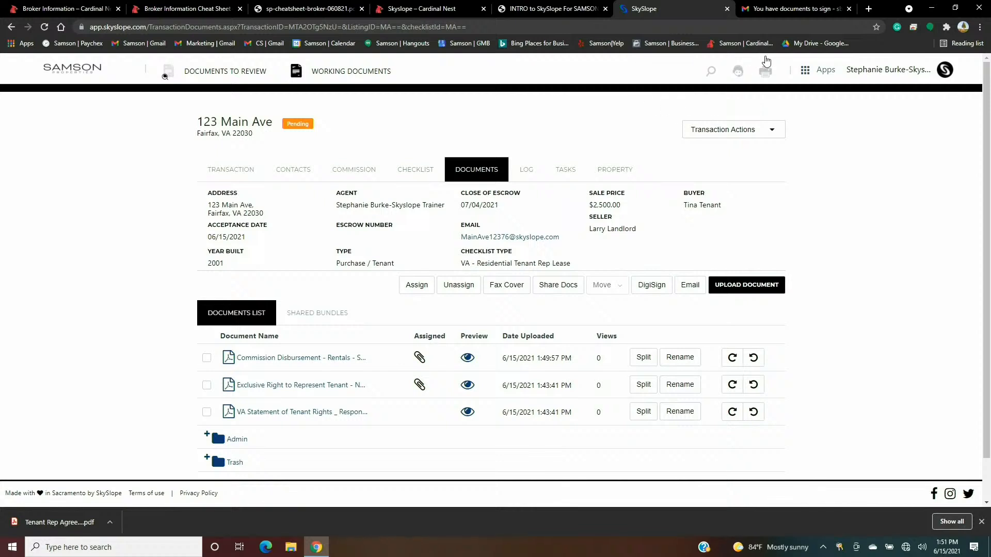
left_click(809, 76)
- Open the rentals file's Commission Disbursement form in Forms and view the downloaded PDF
left_click(808, 111)
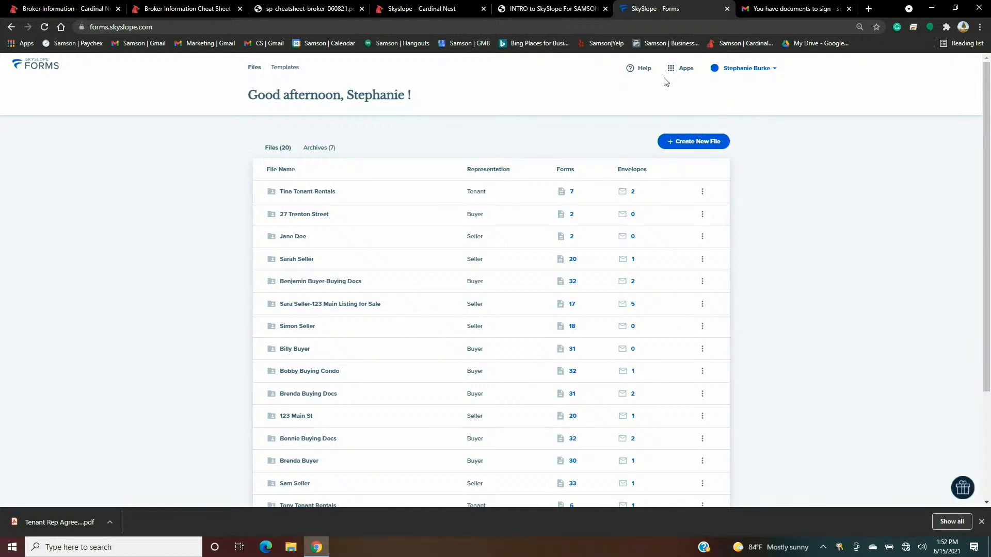
left_click(412, 199)
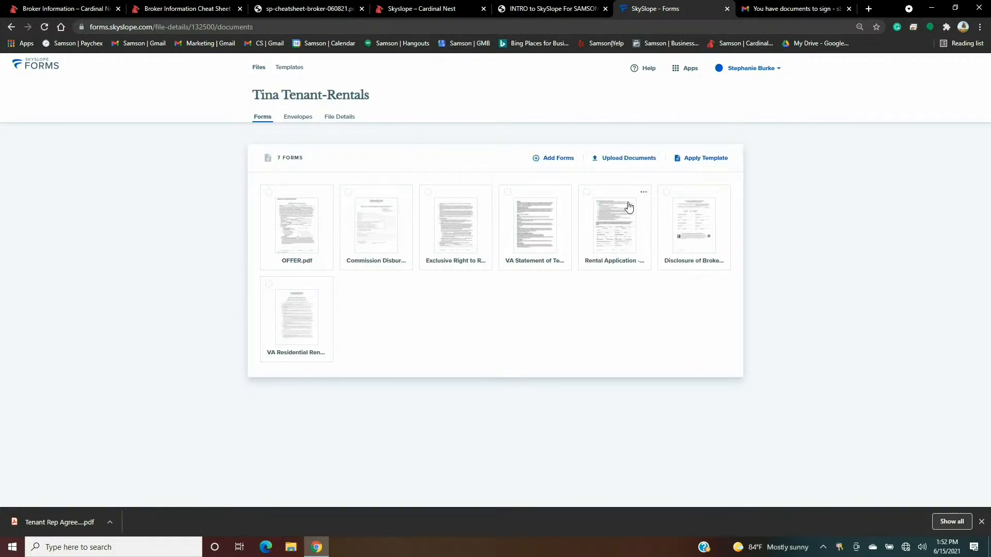
left_click(359, 205)
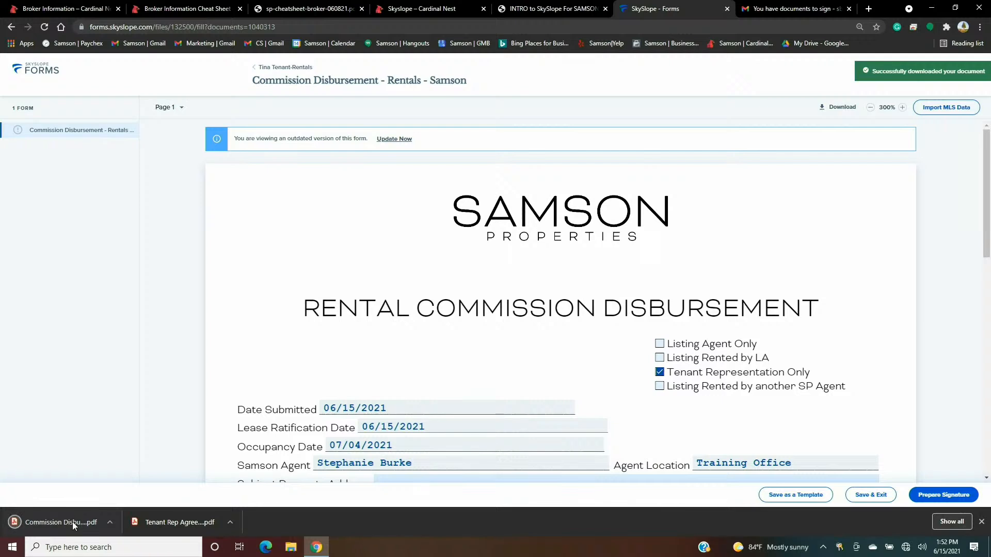
left_click(73, 521)
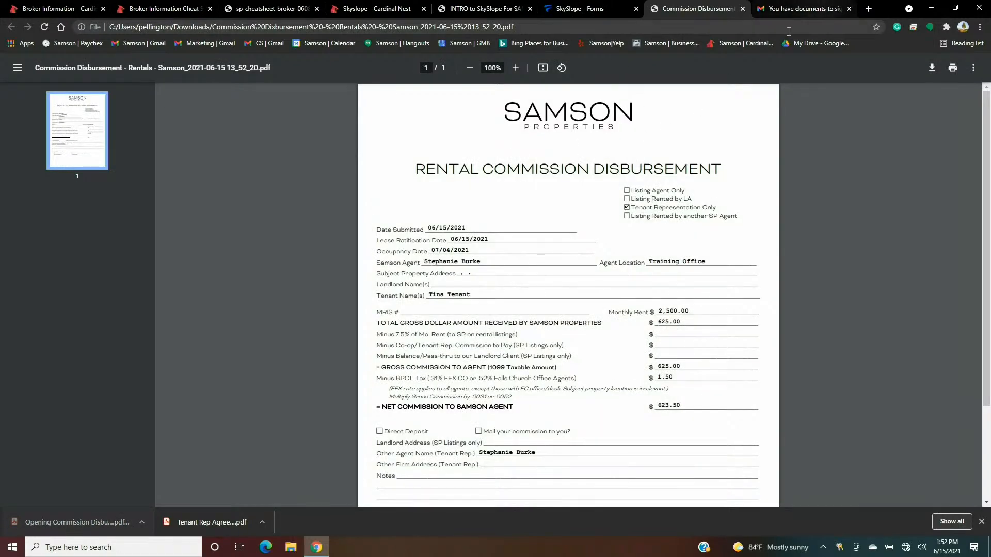
- Return from the Forms dashboard to the main SkySlope broker dashboard
left_click(575, 9)
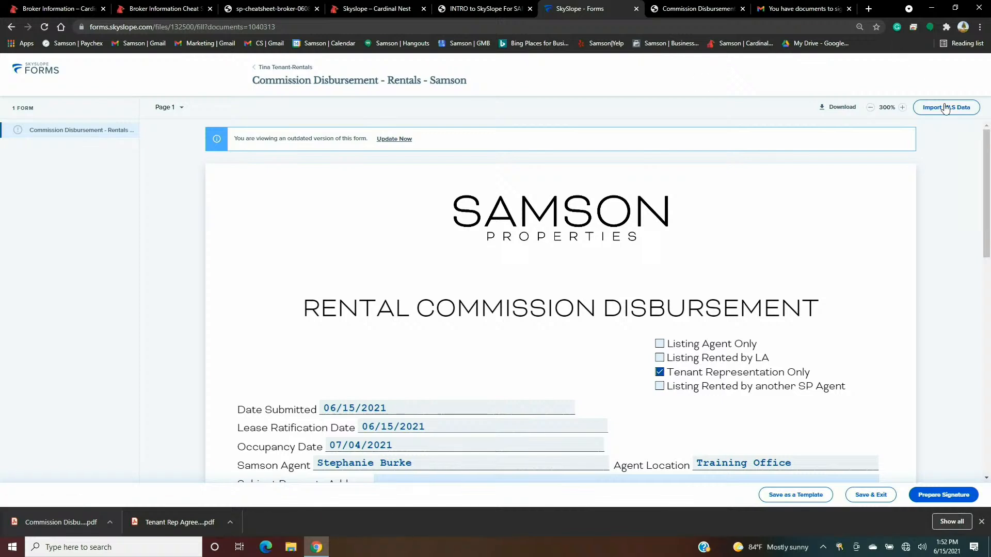
left_click(37, 72)
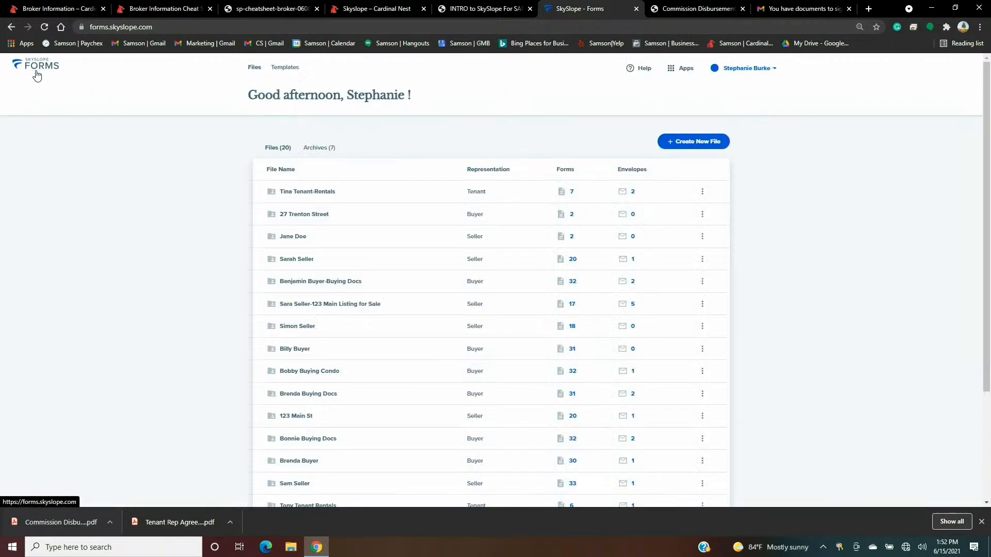
left_click(682, 75)
left_click(658, 104)
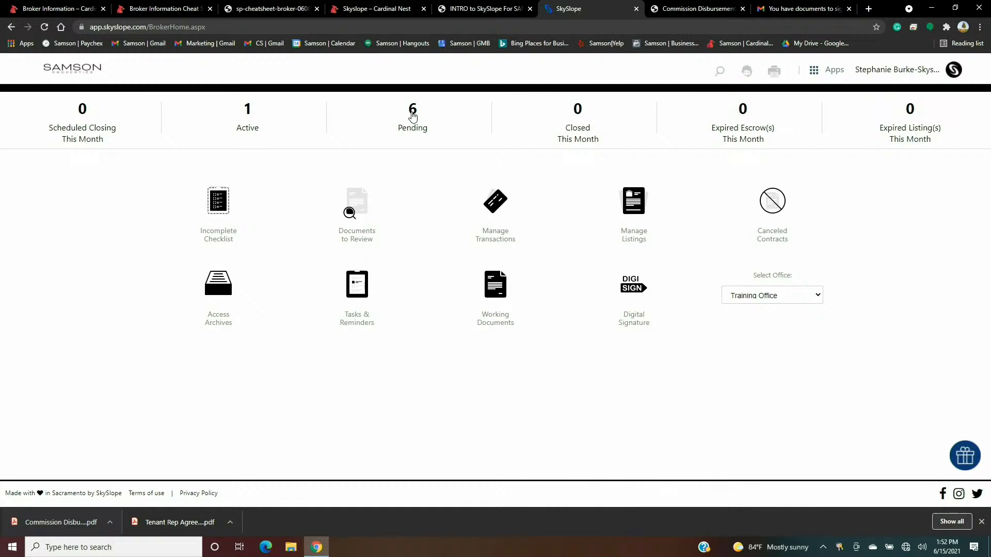
- Open the pending 123 Main Ave transaction's checklist and begin attaching to the Commission Disbursement Form
left_click(413, 111)
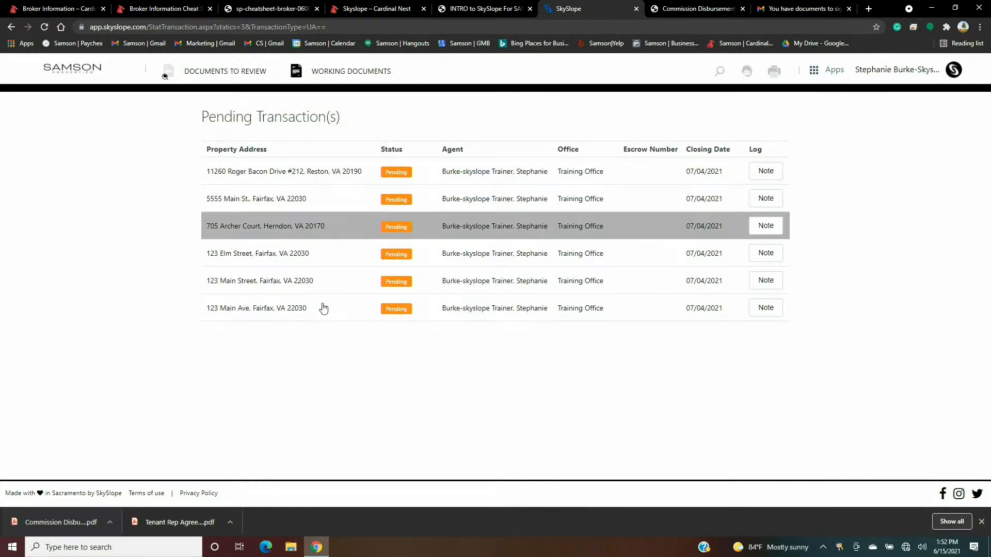
left_click(347, 320)
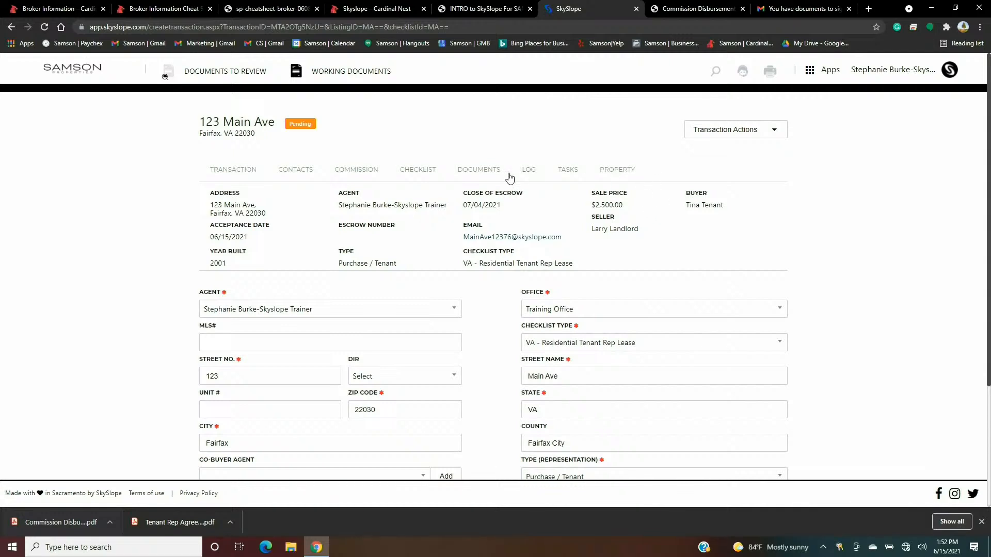
left_click(422, 175)
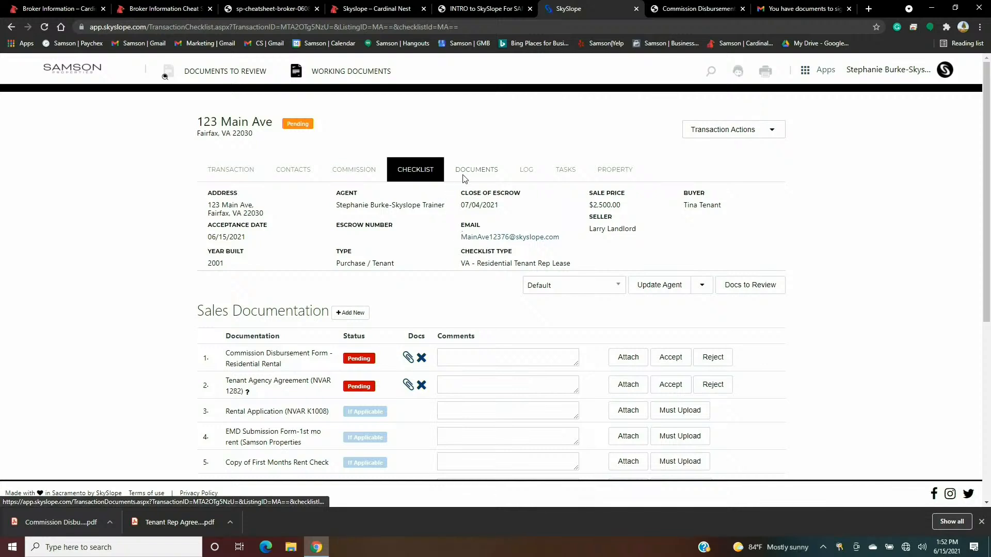
left_click(625, 358)
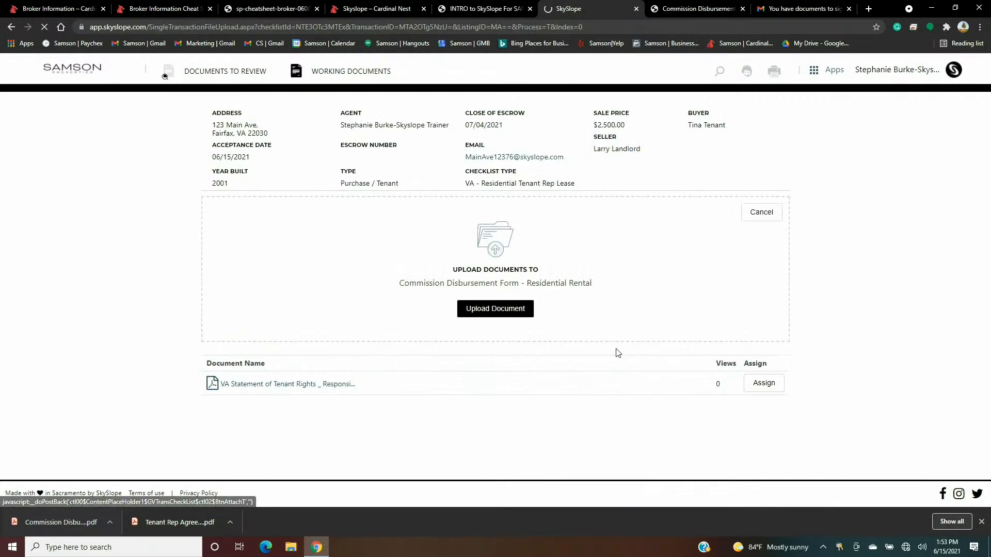
- Pick the commission PDF from Downloads, cancel without uploading, and switch to SkySlope Forms
left_click(495, 310)
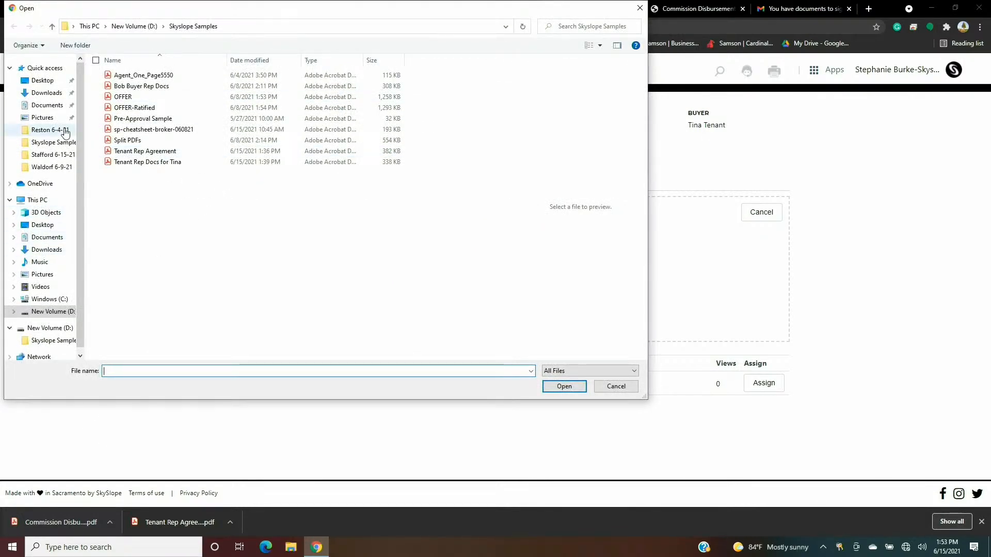
left_click(51, 95)
left_click(138, 91)
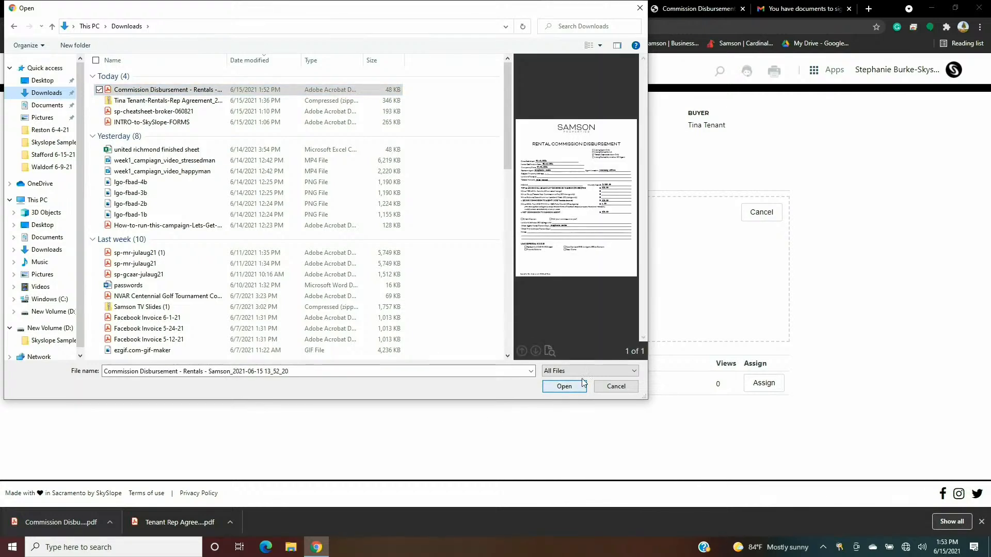
left_click(615, 387)
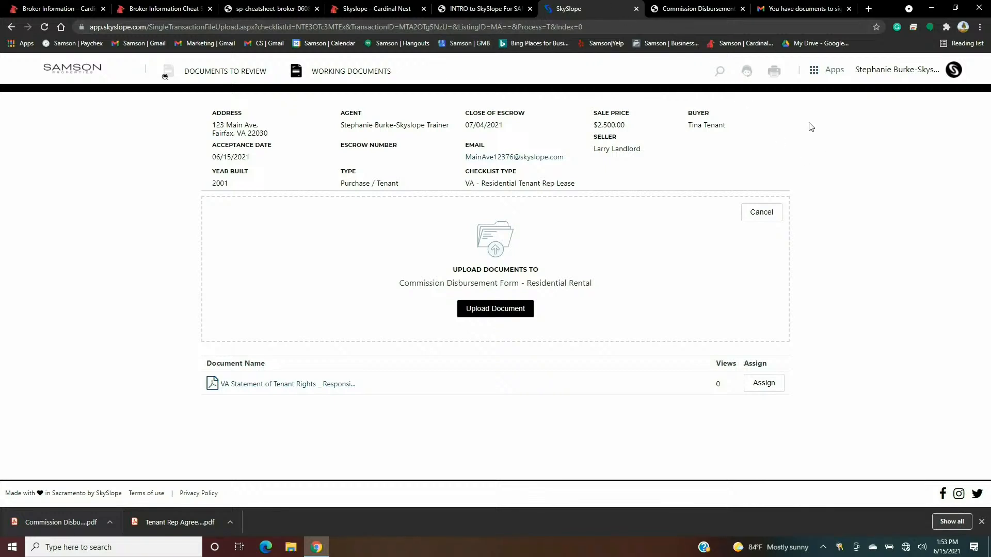
left_click(815, 72)
left_click(824, 110)
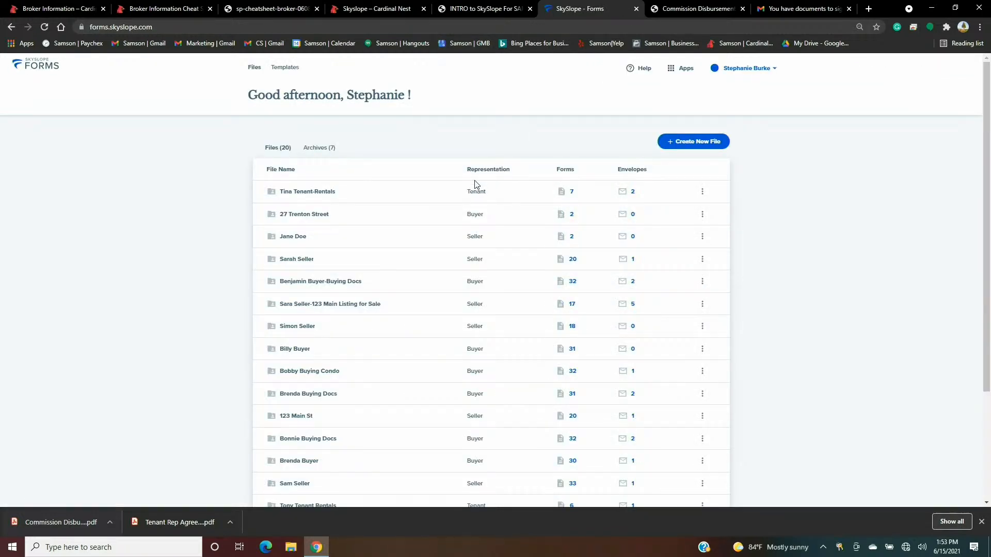
left_click(365, 200)
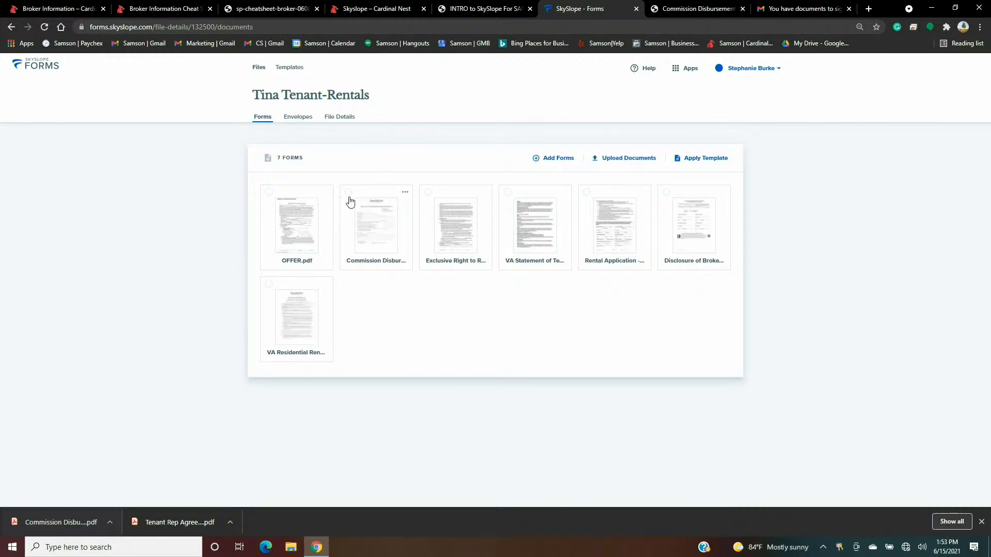
left_click(349, 194)
left_click(427, 194)
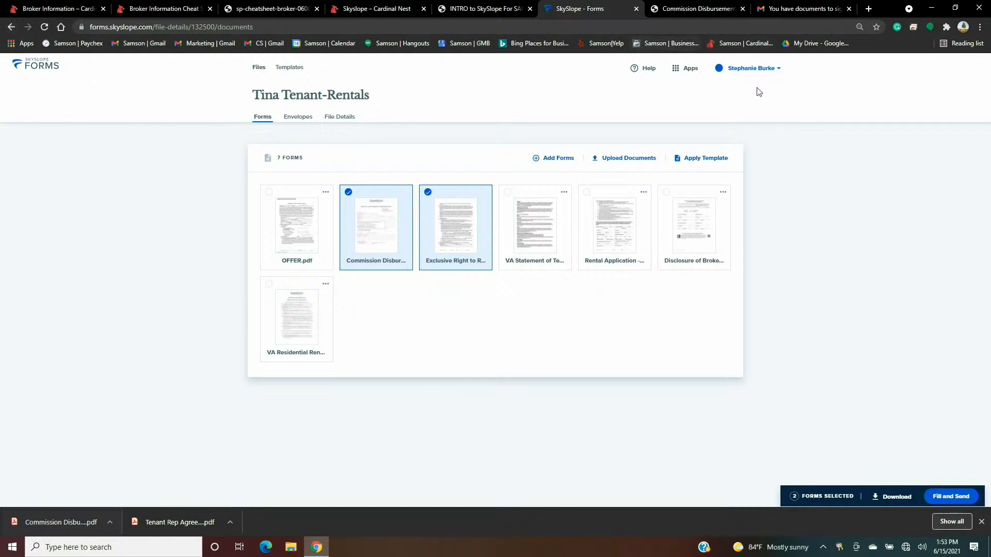
left_click(678, 70)
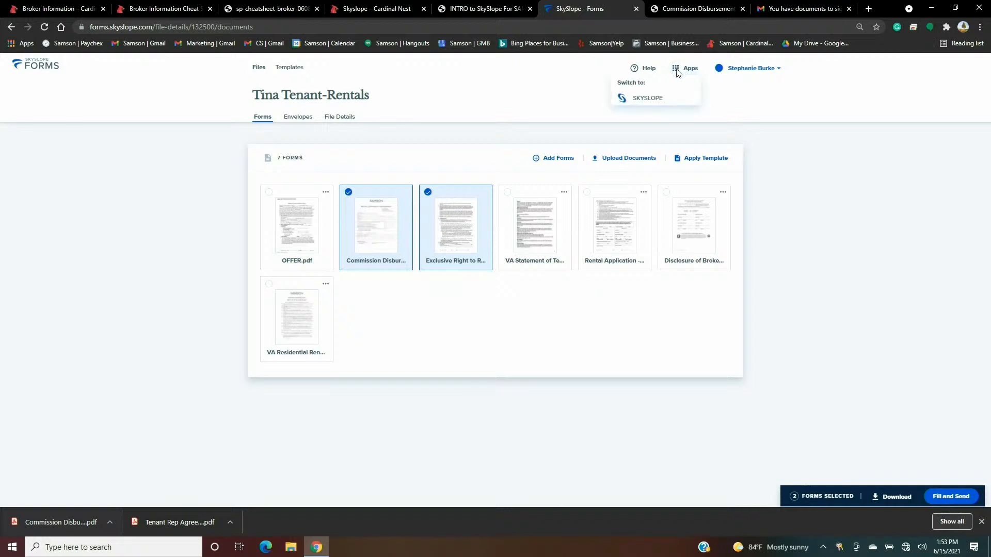
left_click(39, 63)
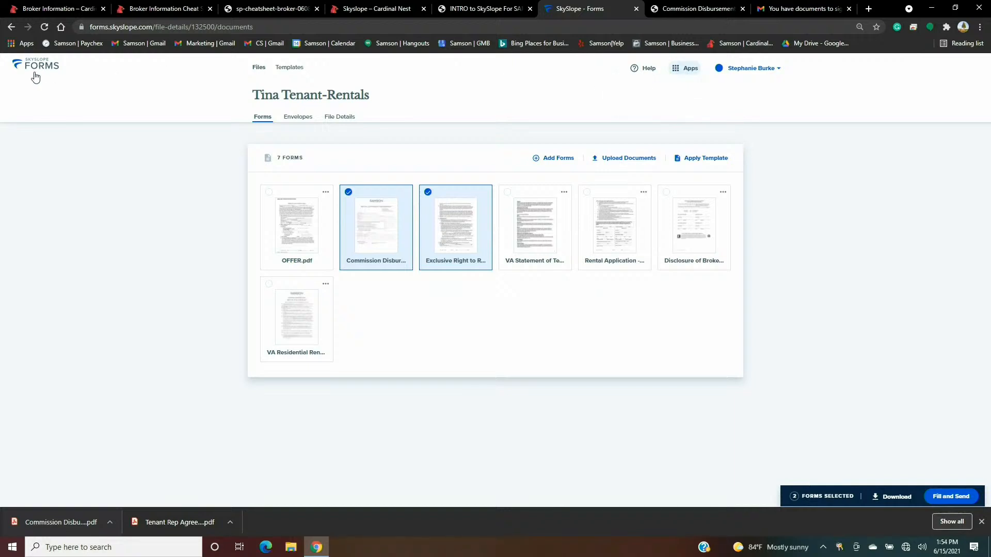
left_click(37, 70)
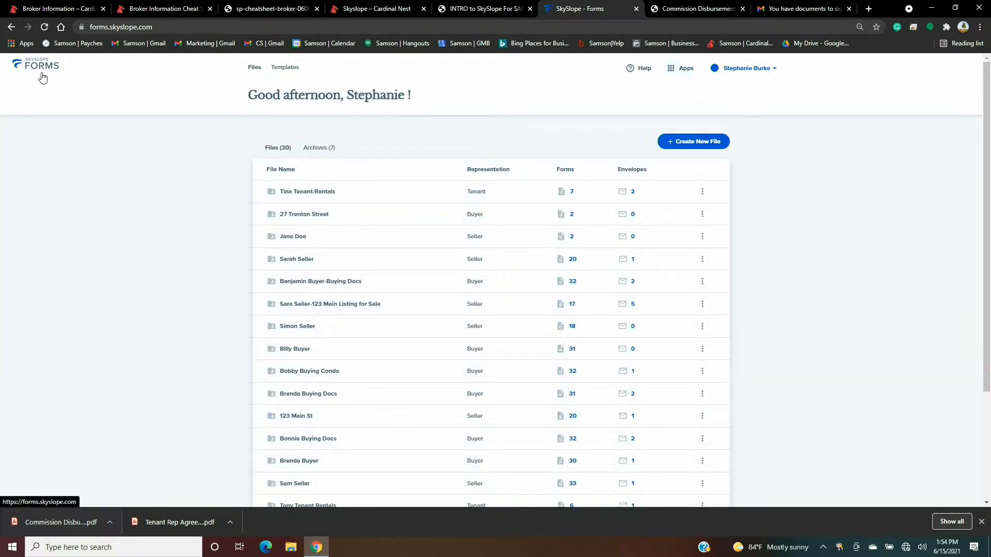
- Create a new Seller file and enter the primary client's first name
left_click(703, 147)
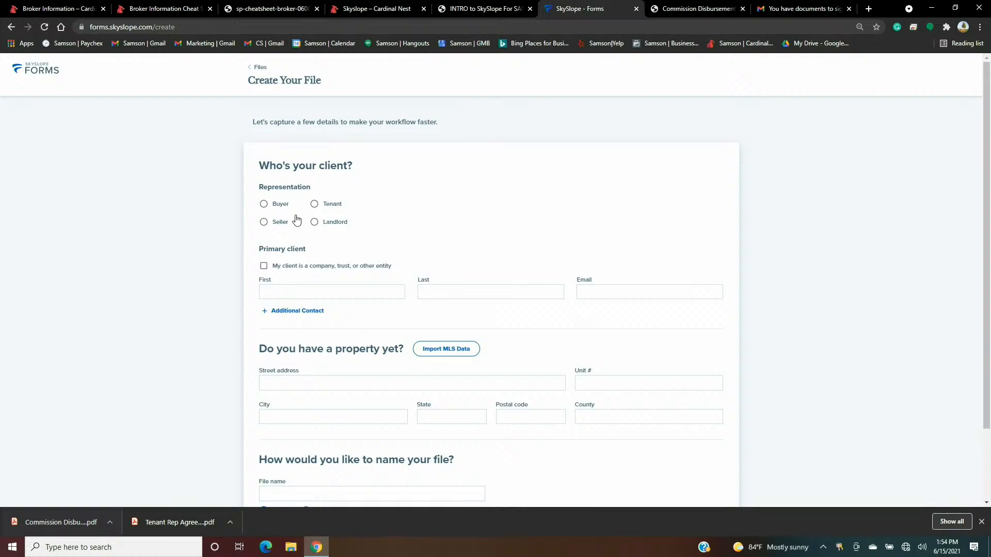
left_click(265, 222)
left_click(276, 295)
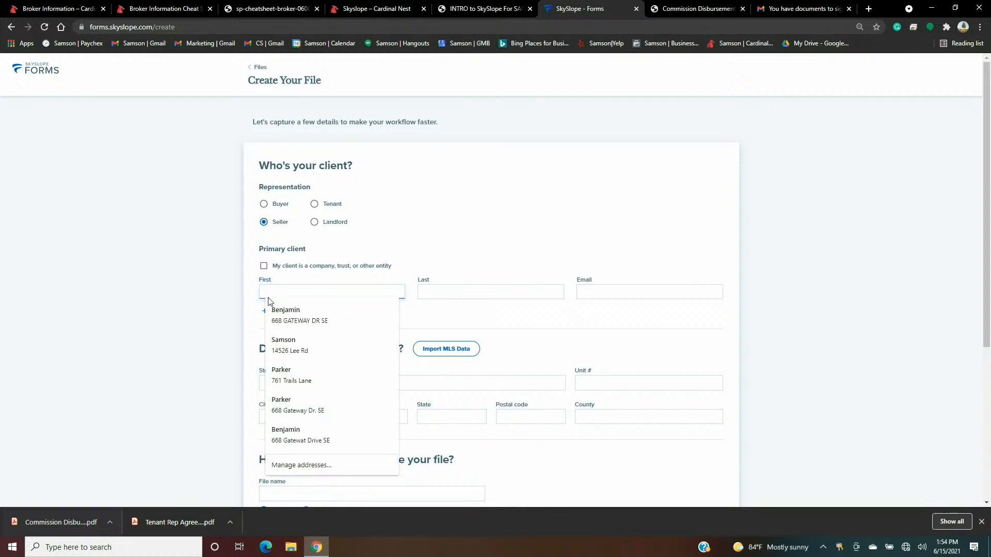
type("Saandy")
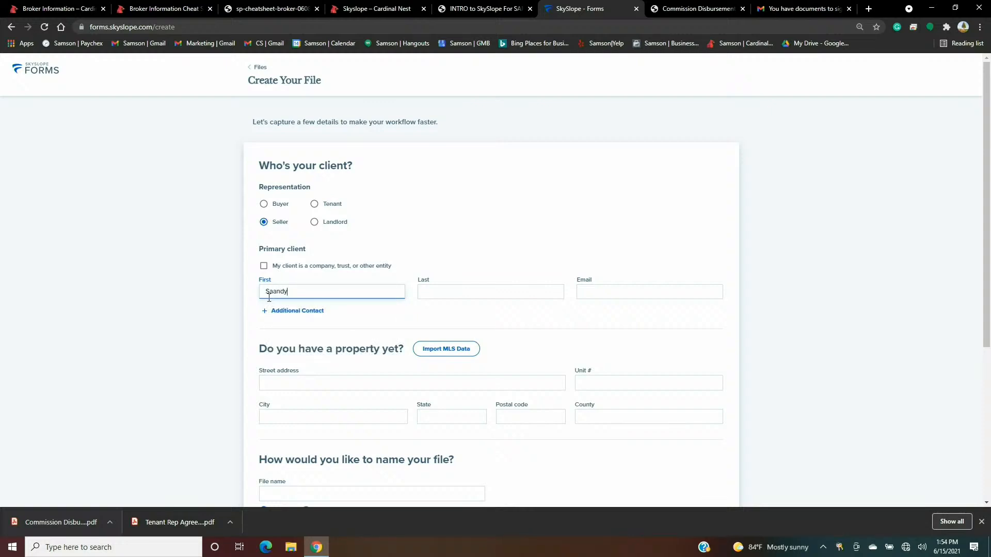
left_click(275, 292)
key("BackSpace")
key("Tab")
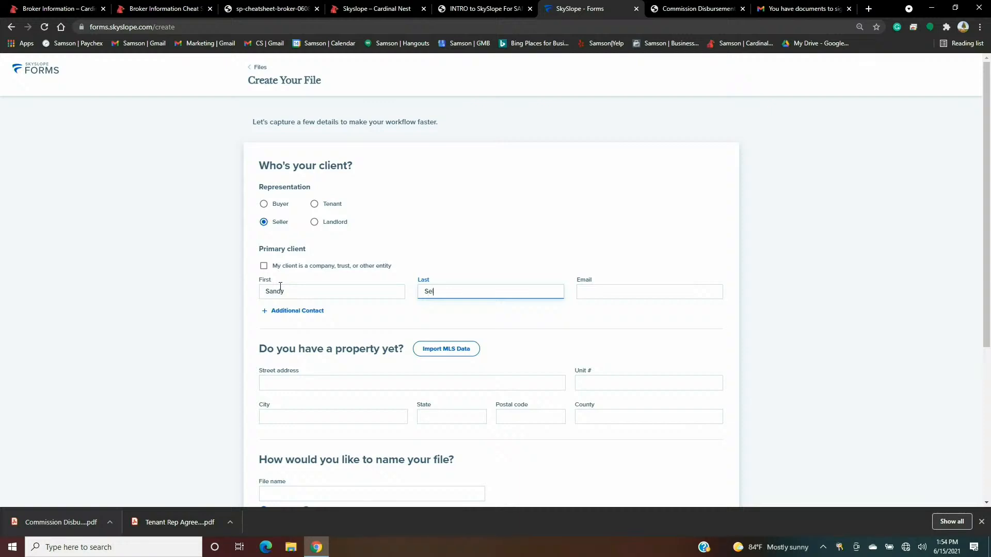
- Add an additional contact's first and last name, then fill in both contacts' e-mail addresses
left_click(300, 311)
type("Sal")
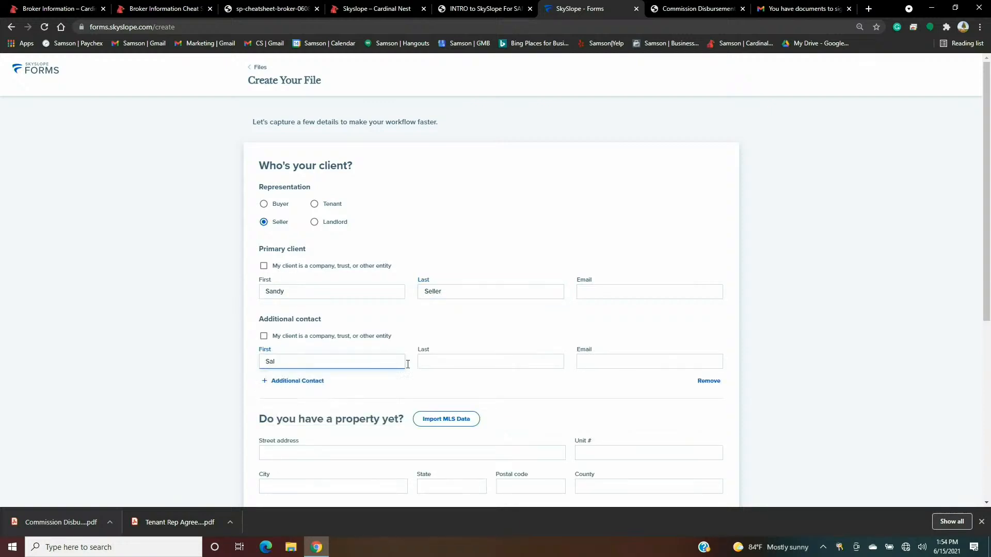
left_click(436, 362)
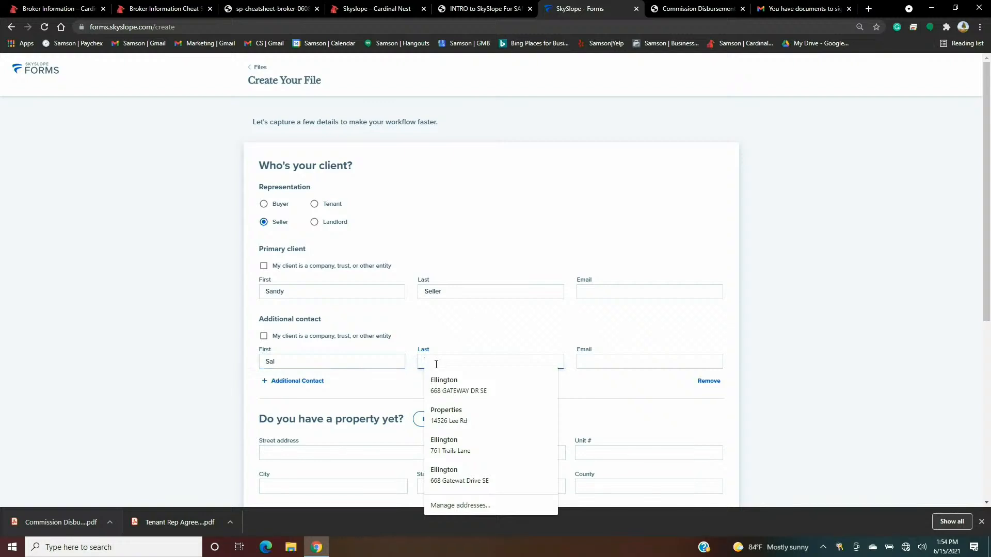
type("Seller")
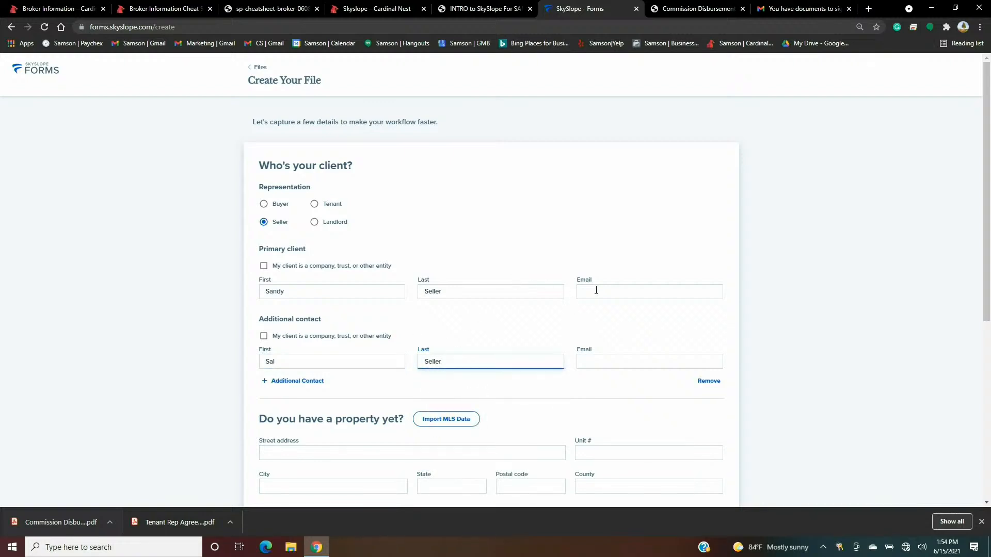
left_click(598, 291)
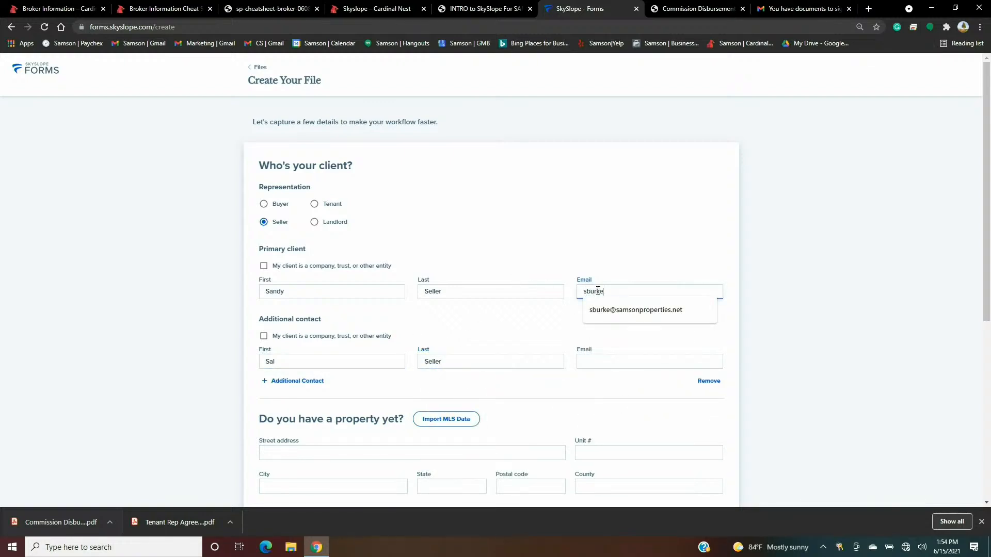
left_click(617, 362)
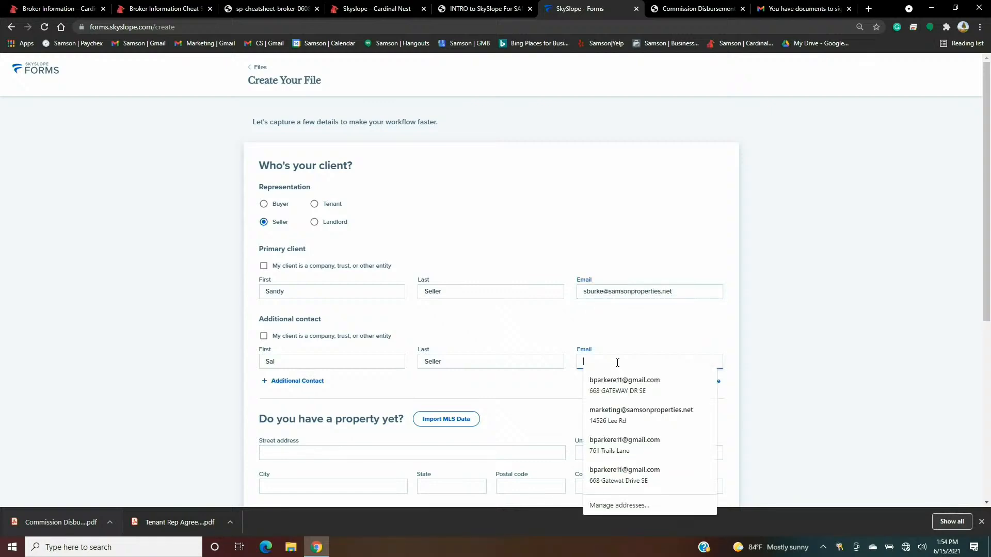
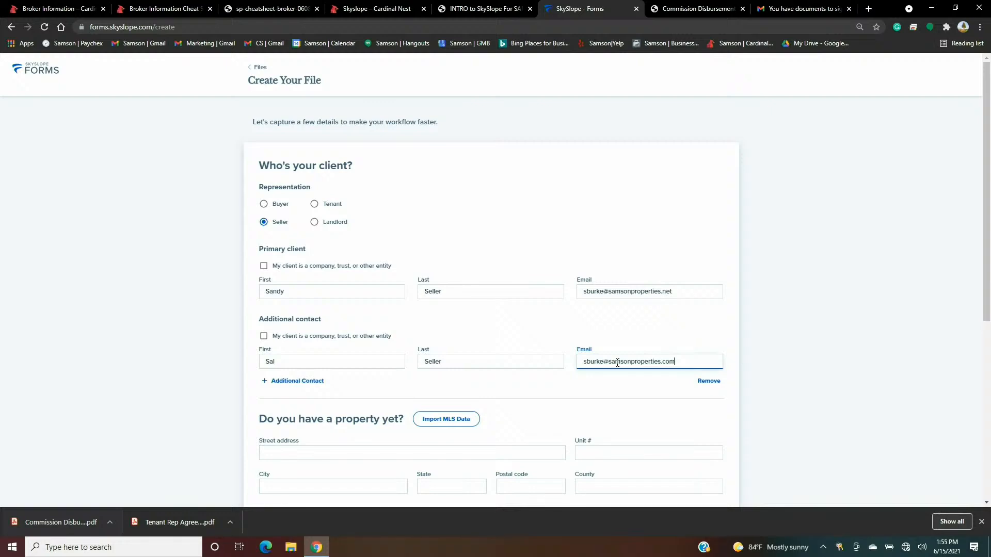
- Finish the additional contact's e-mail entry and scroll down to the property address fields
left_click(608, 202)
scroll(591, 209, "down", 2)
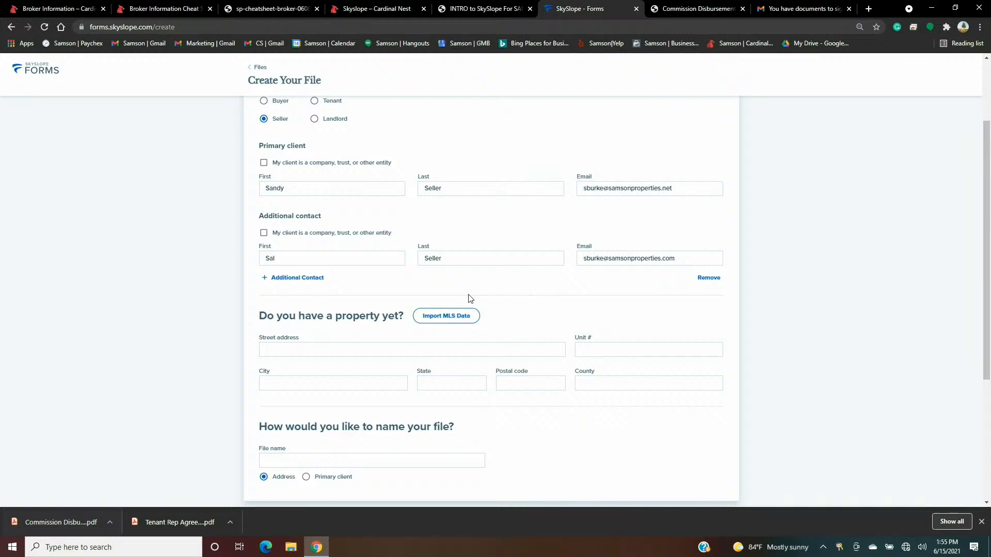
scroll(516, 258, "up", 2)
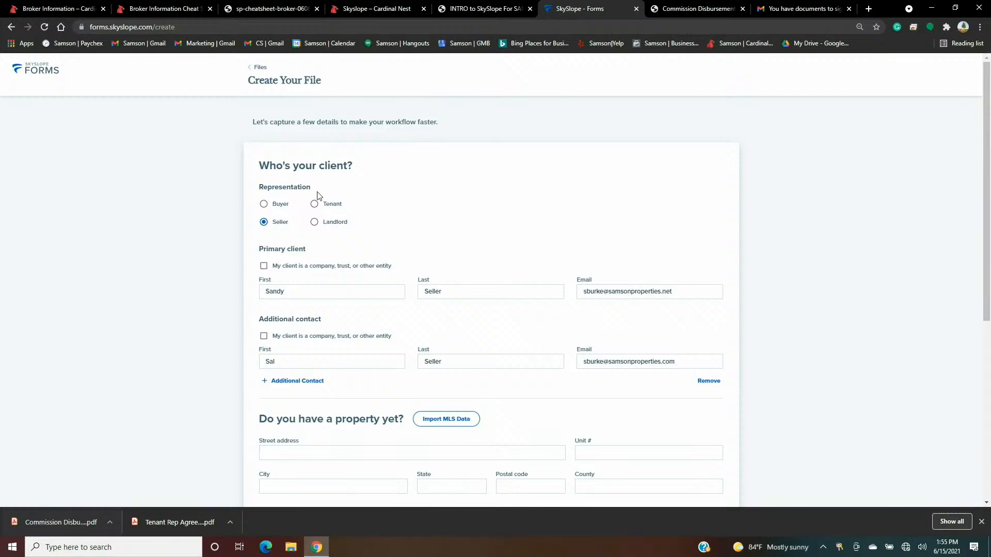
scroll(605, 296, "down", 4)
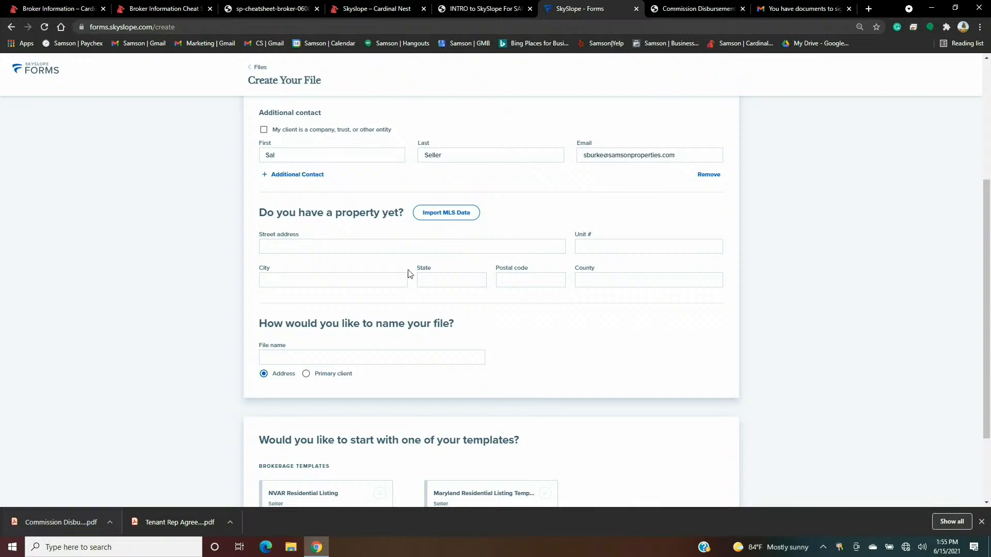
left_click(381, 244)
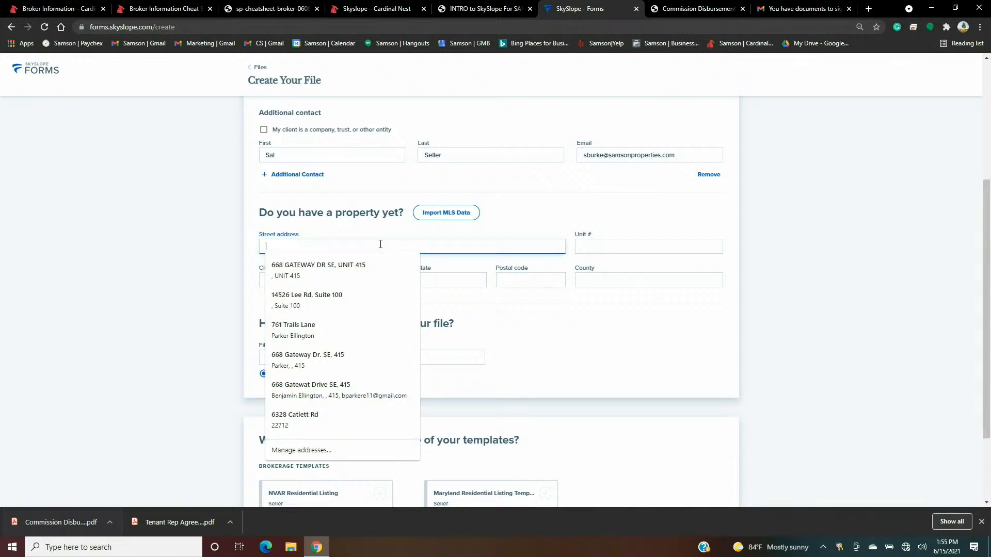
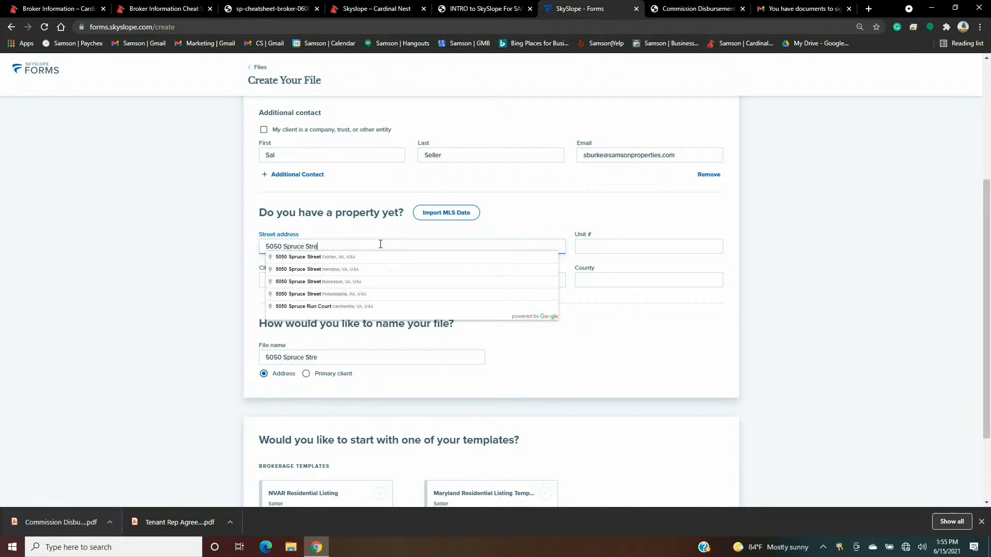
left_click(505, 217)
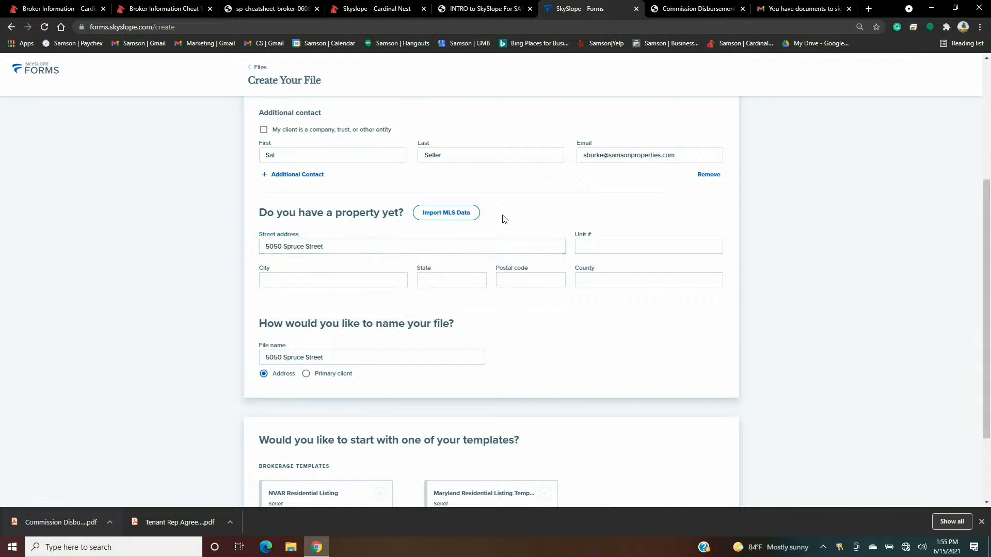
- Fill in city Fairfax, state VA and postal code 22030
left_click(370, 281)
type("Fai")
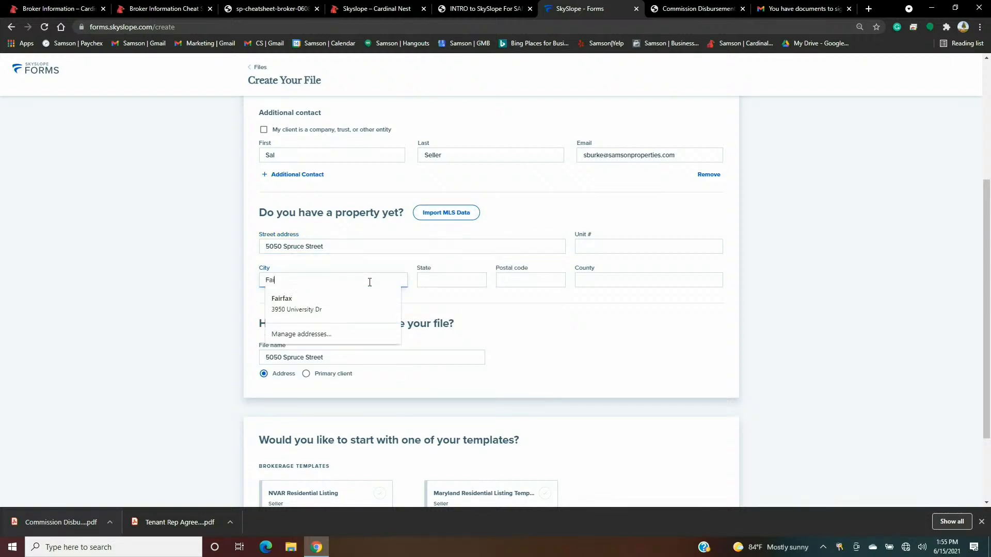
type("rfax")
key("Tab")
type("VA")
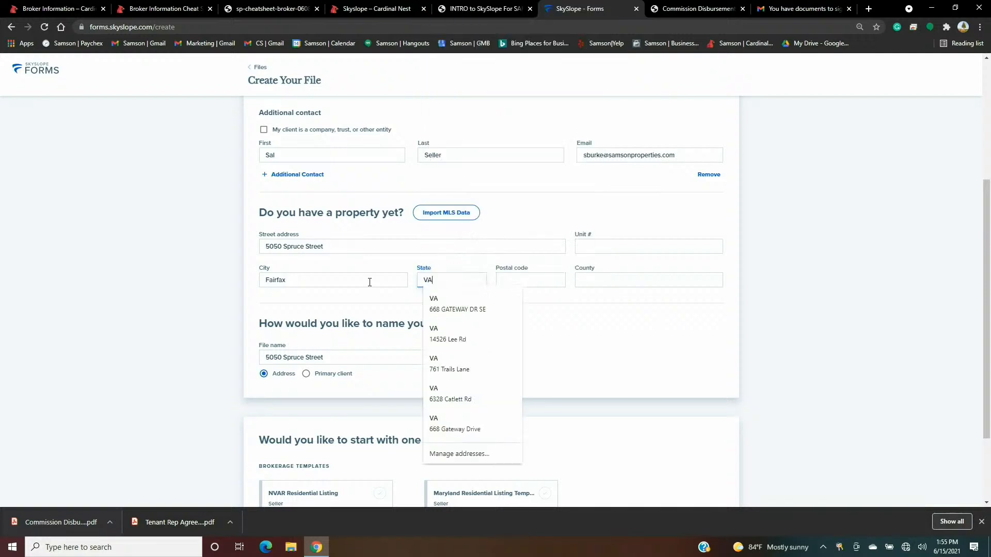
key("Tab")
type("22030")
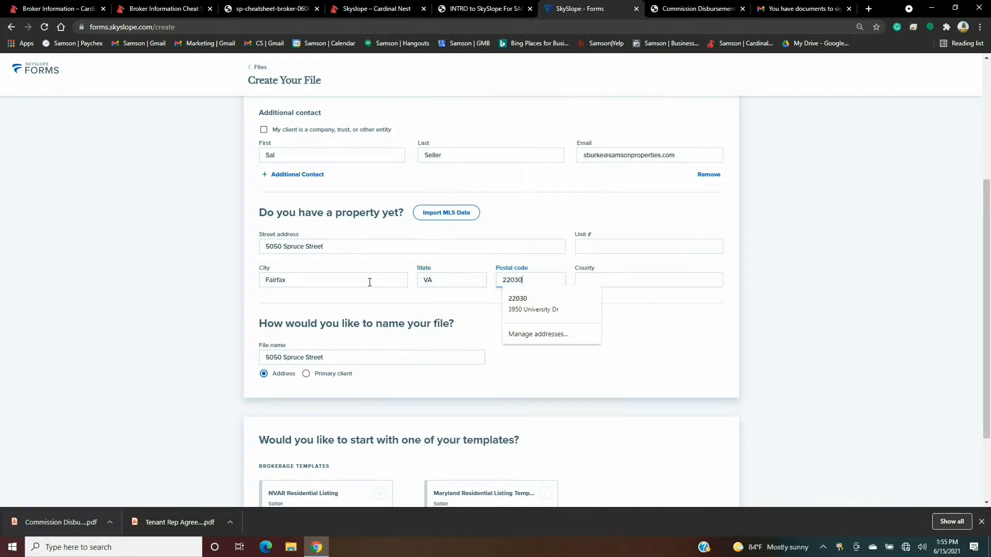
left_click(531, 213)
scroll(579, 223, "down", 2)
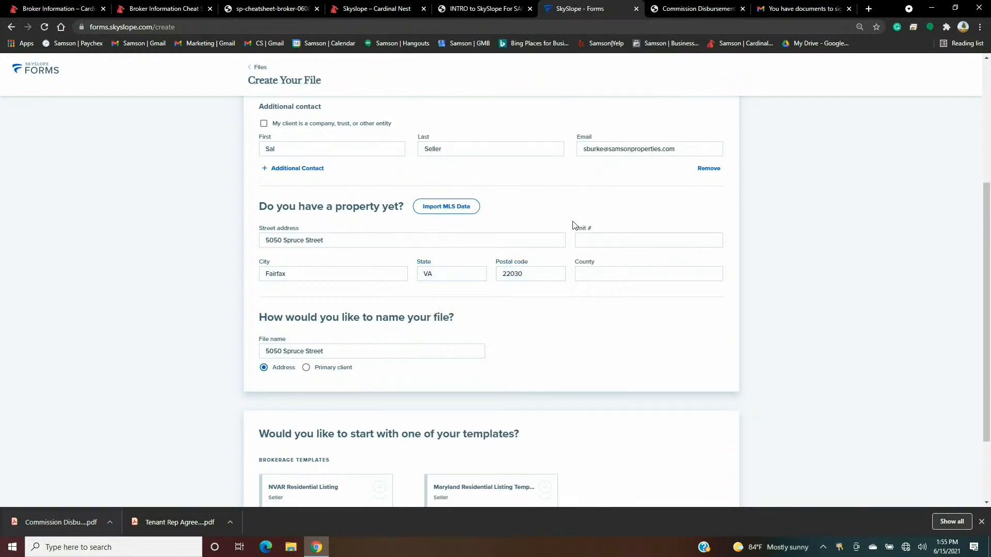
left_click(339, 257)
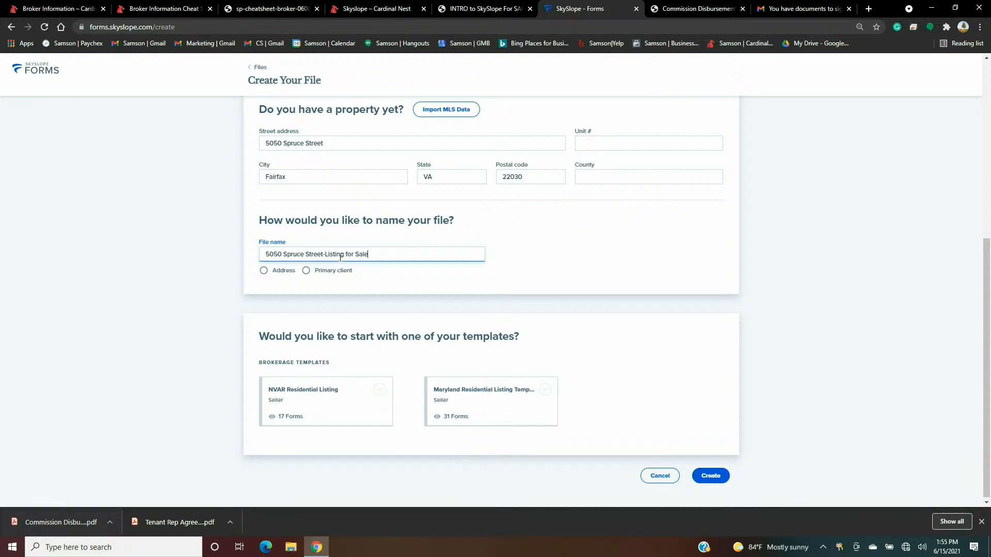
left_click(535, 245)
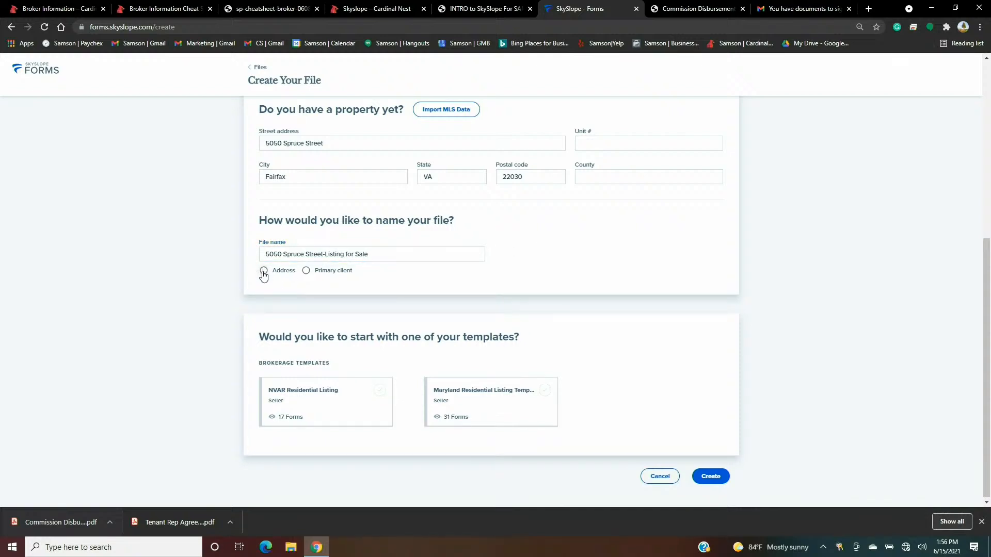
left_click(263, 272)
left_click(306, 272)
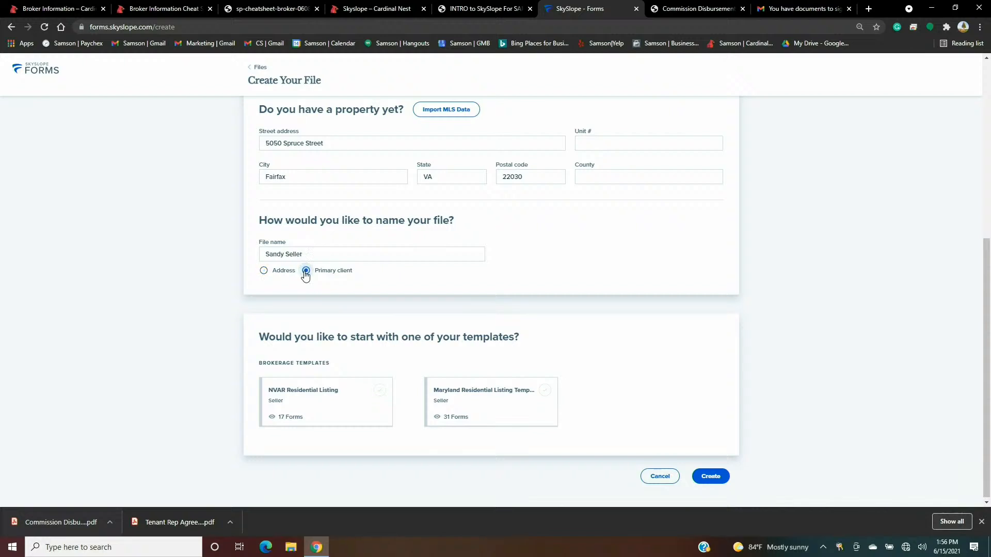
left_click(264, 271)
left_click(337, 254)
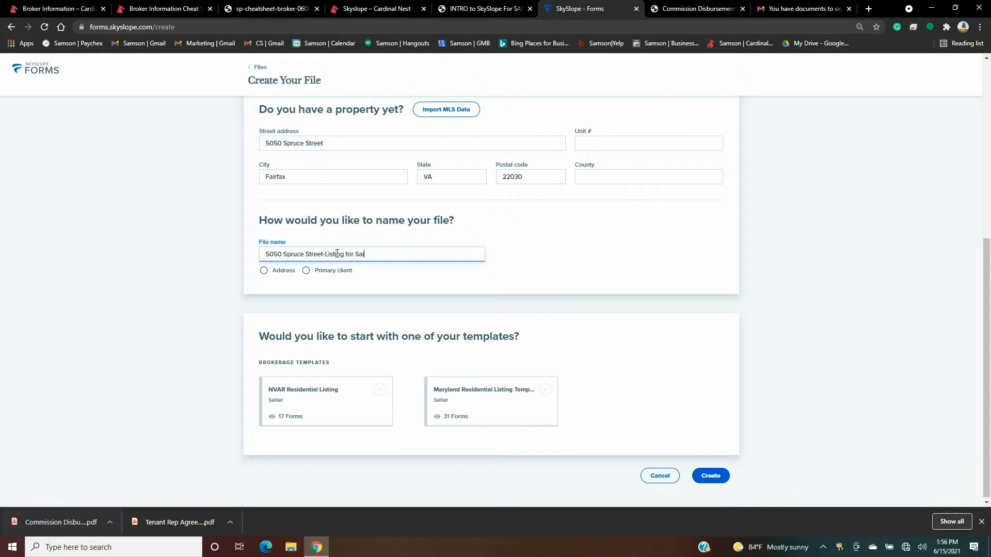
left_click(550, 271)
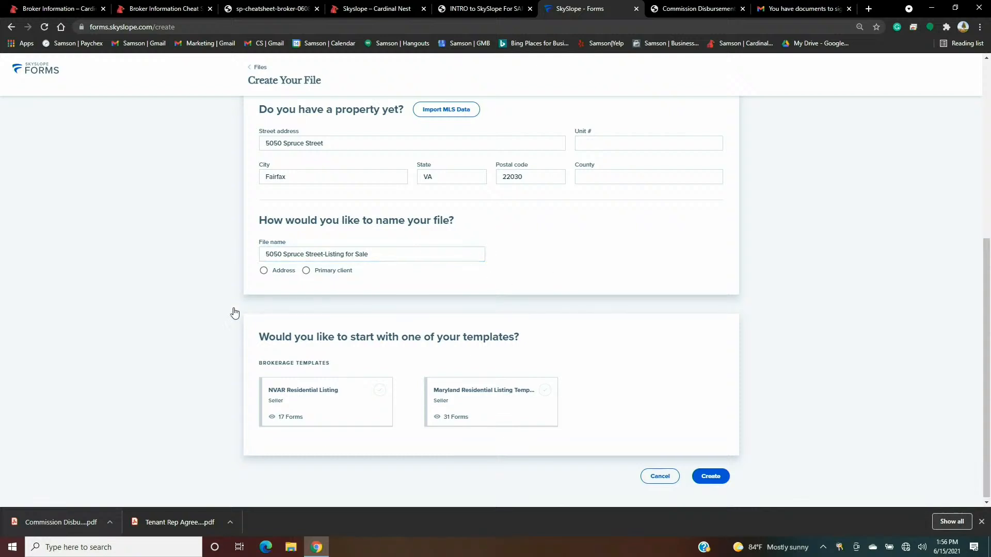
left_click(334, 413)
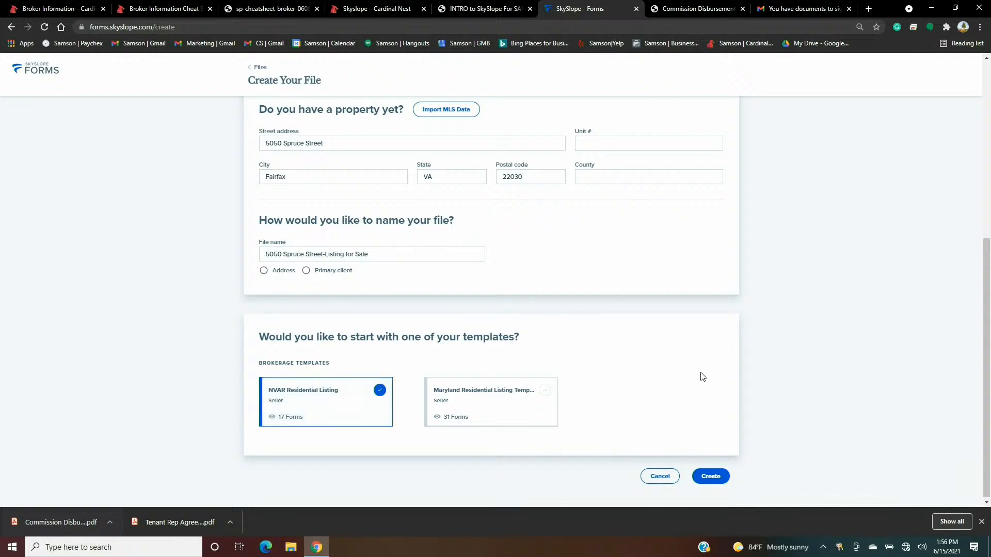
- Create the file and select Brokerage Service, DPOR, Exclusive Right to Sell, Affiliated Business, Wire Fraud Alert forms
left_click(711, 476)
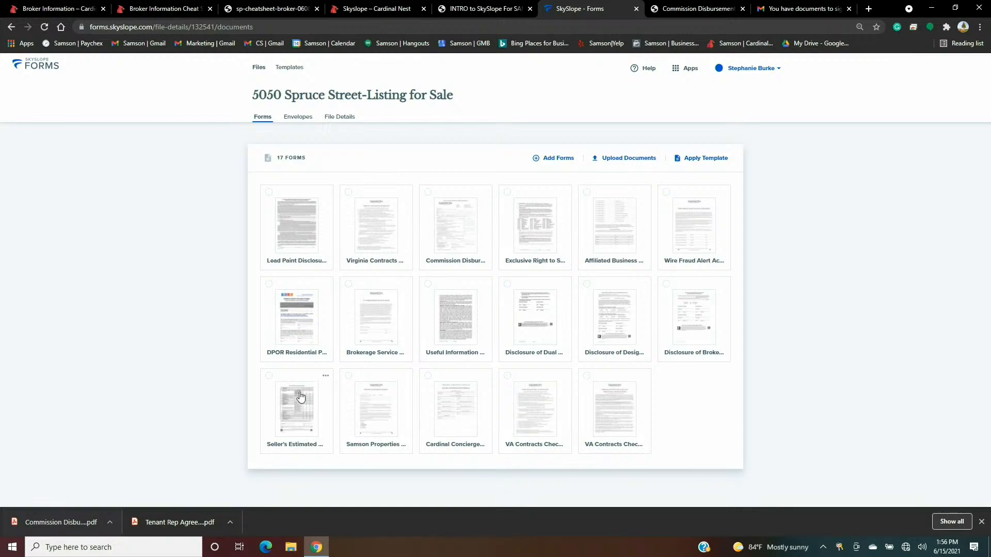
left_click(349, 285)
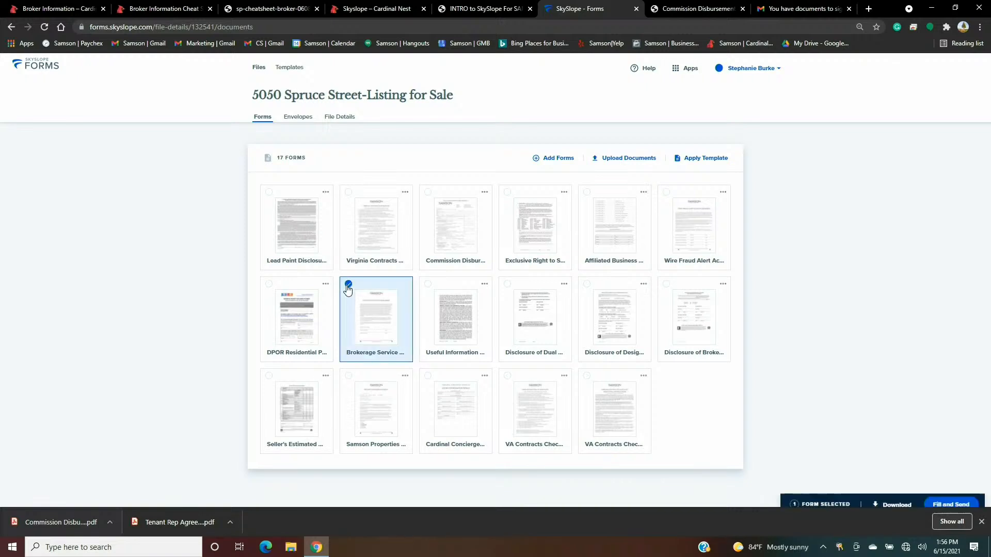
left_click(269, 286)
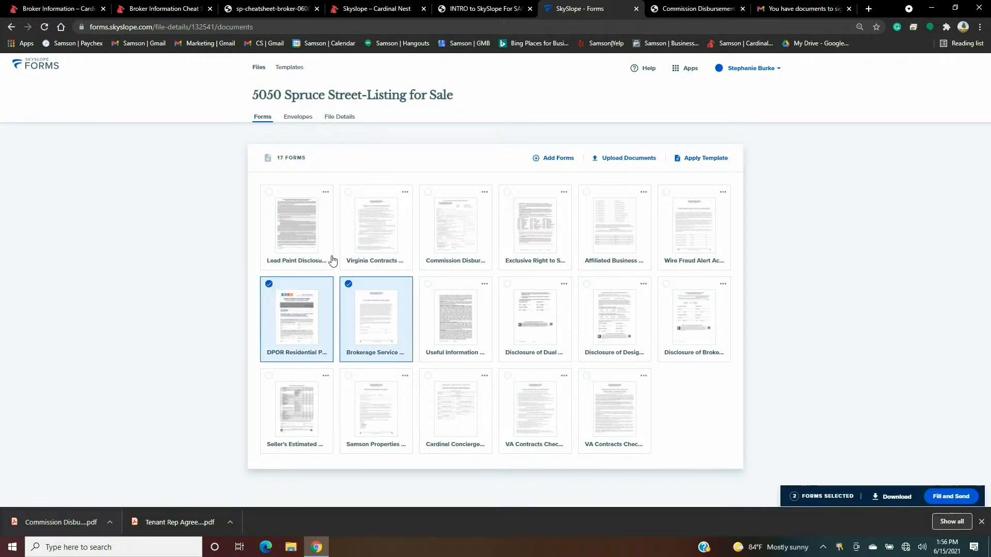
left_click(507, 193)
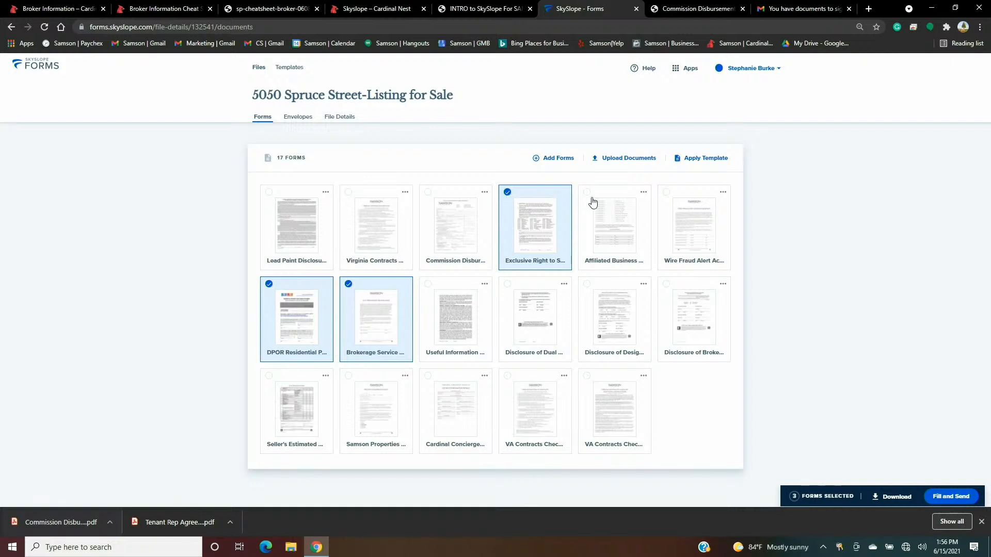
left_click(585, 196)
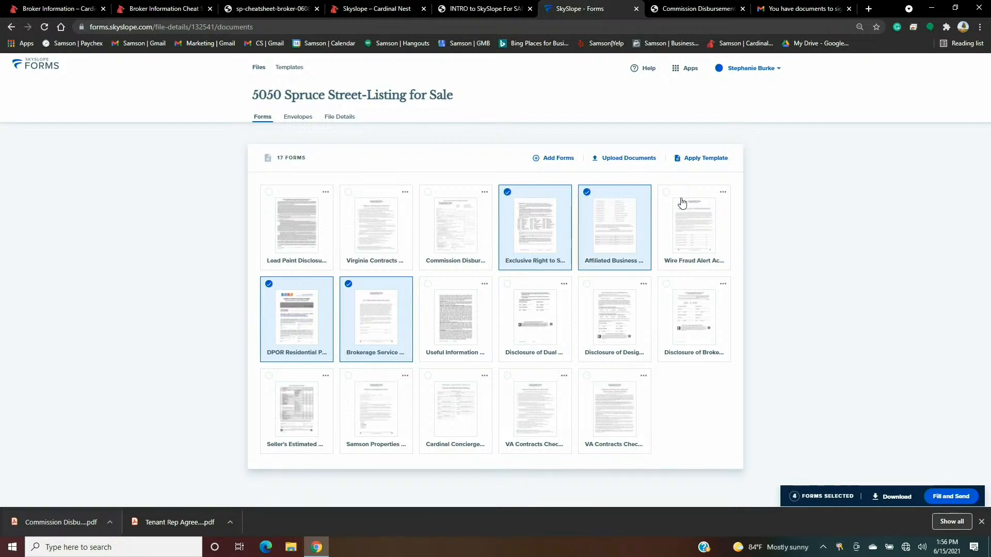
left_click(666, 196)
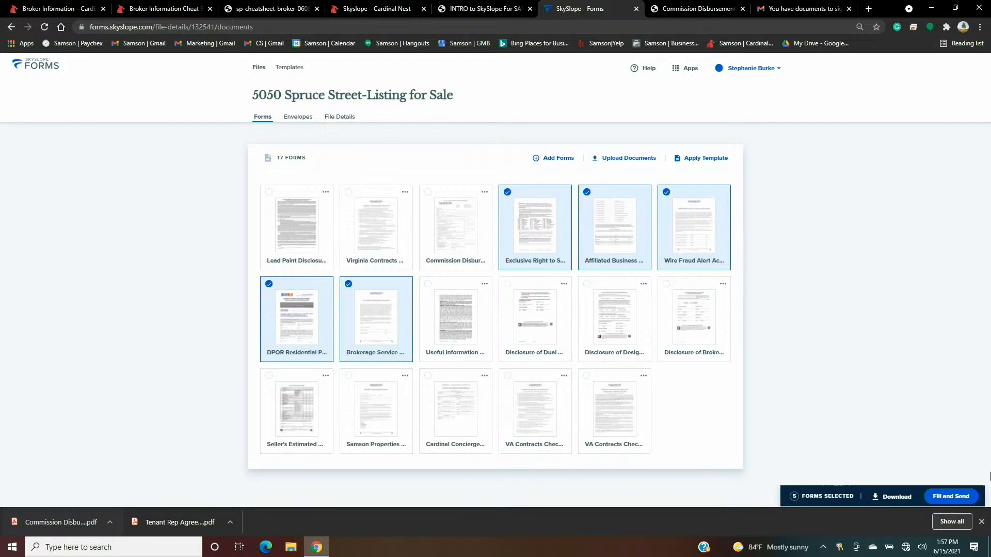
left_click(957, 499)
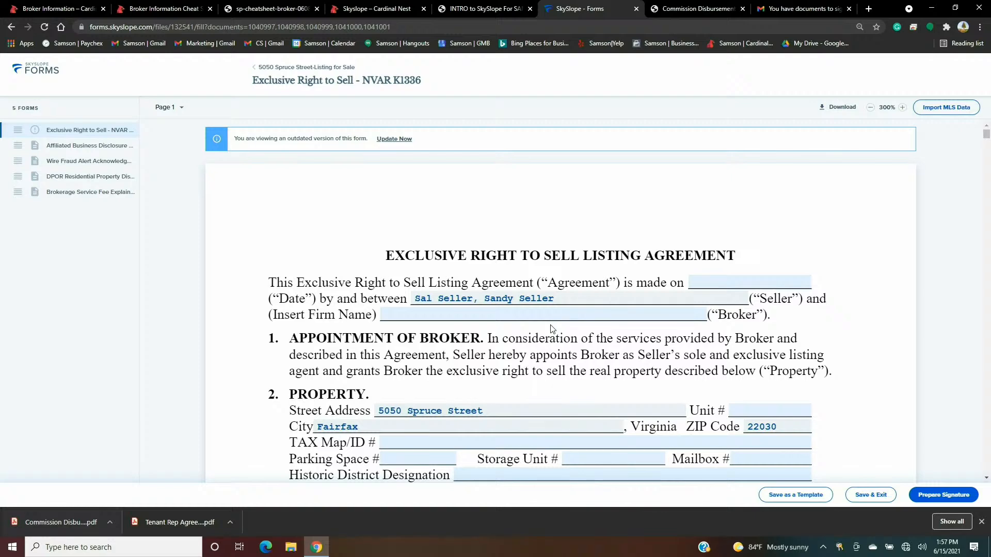
- Update the Exclusive Right to Sell agreement from the outdated-version banner at the top
scroll(551, 329, "down", 6)
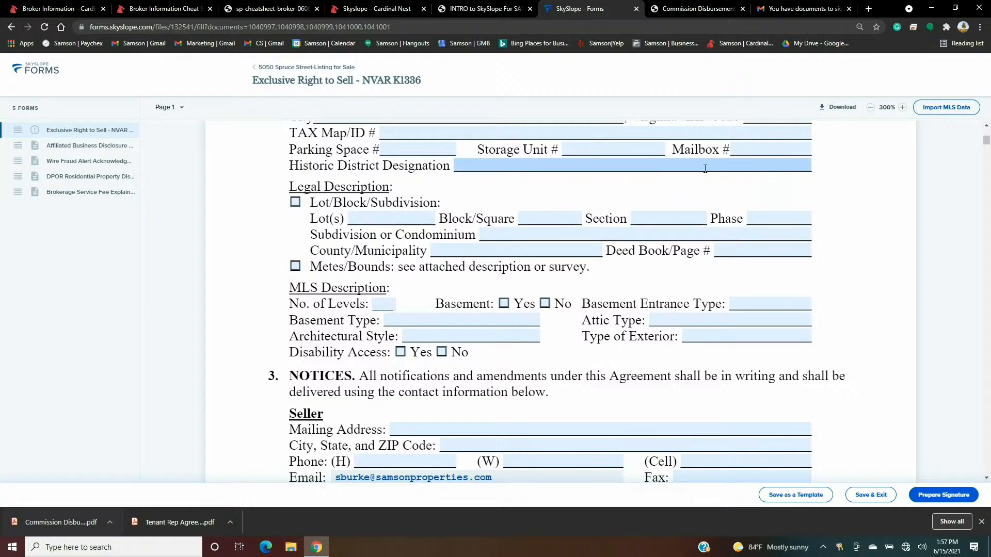
scroll(705, 168, "down", 5)
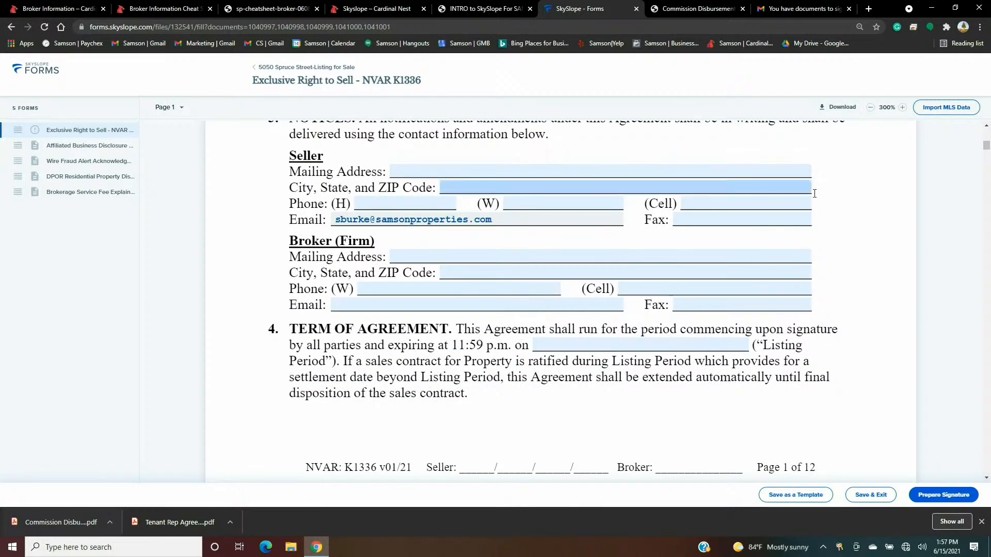
scroll(820, 181, "up", 1)
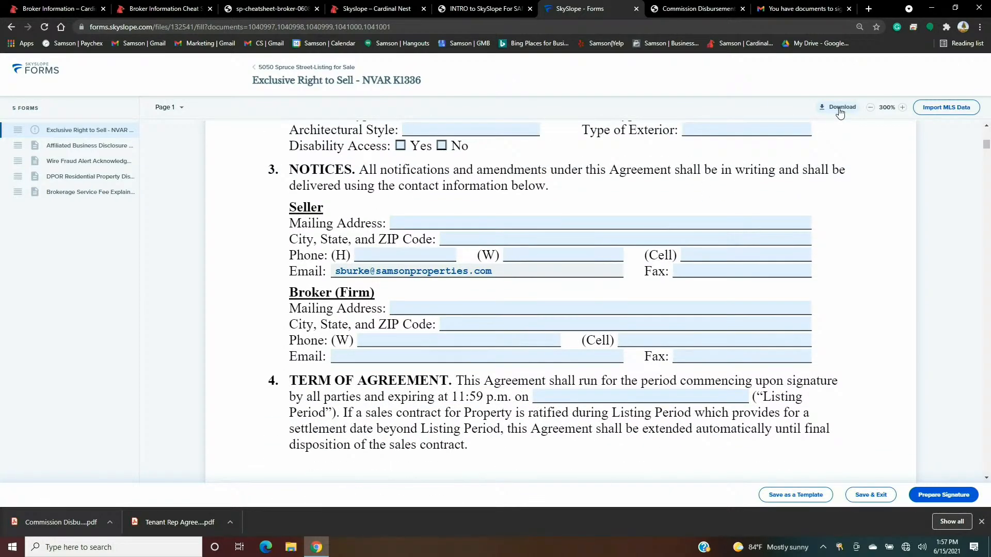
scroll(753, 202, "up", 5)
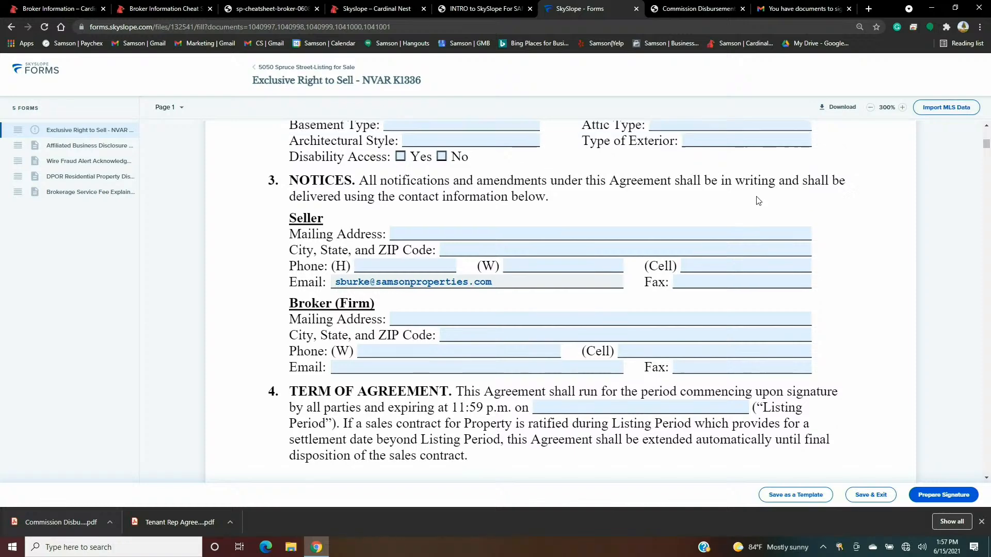
scroll(754, 202, "up", 1)
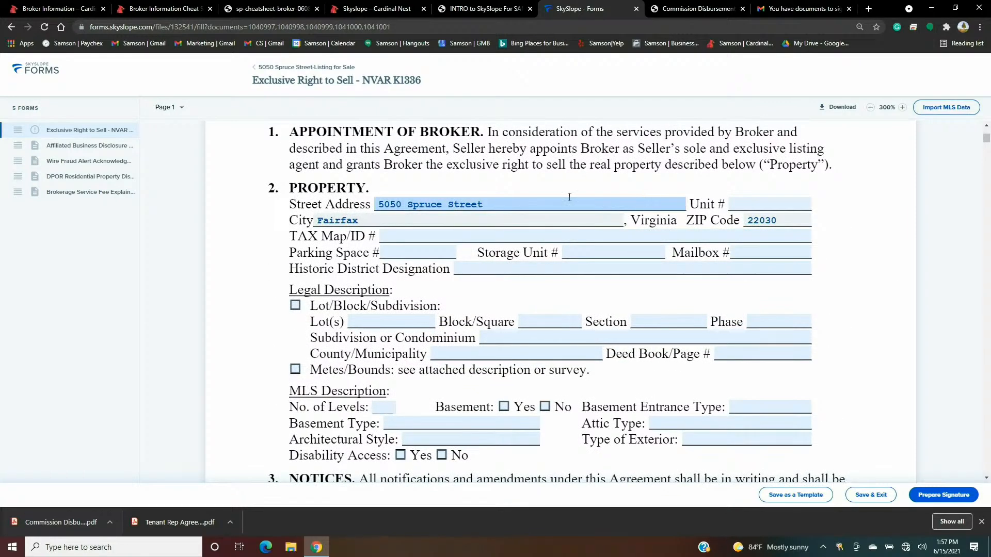
scroll(569, 198, "up", 1)
scroll(361, 211, "up", 3)
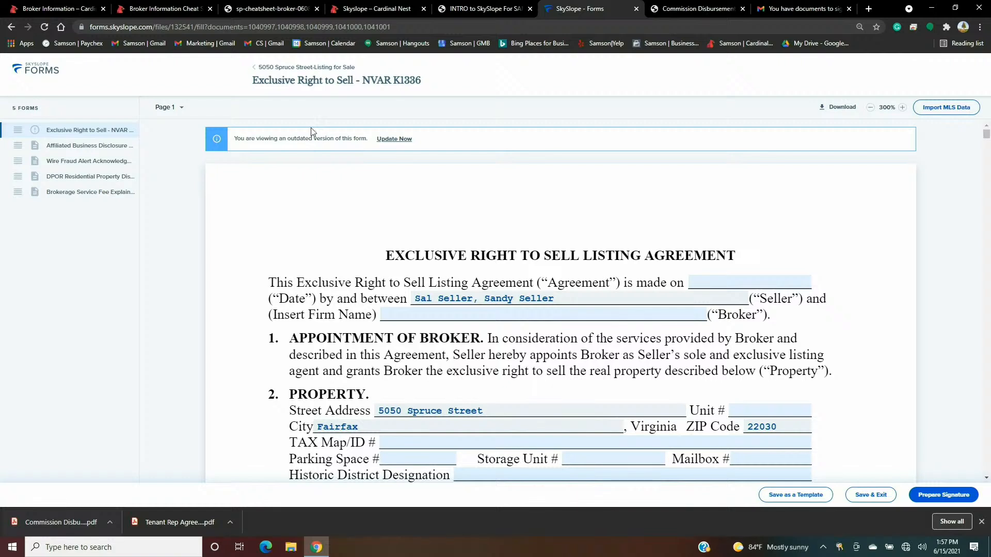
left_click(402, 140)
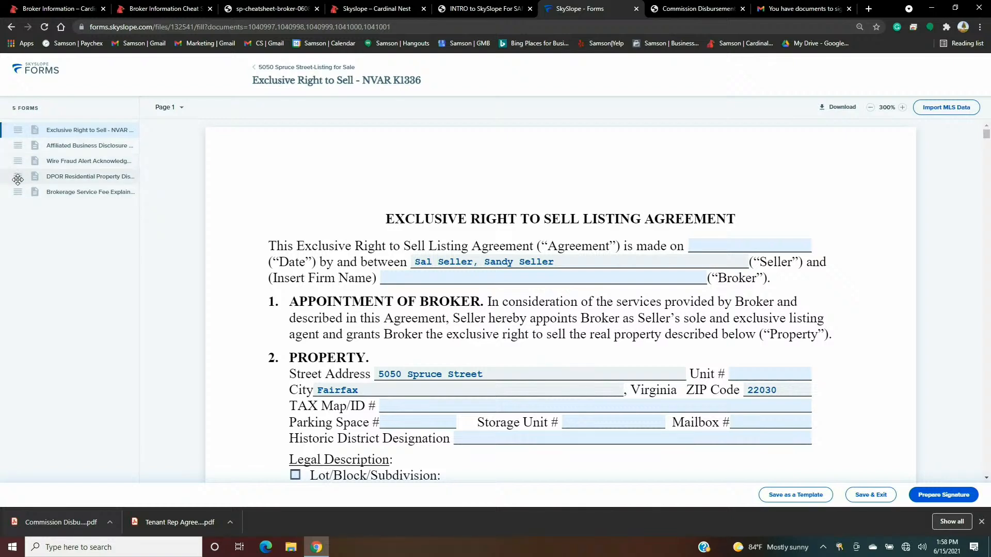
- Move DPOR and Brokerage Service Fee up after the listing agreement and date it 06/15/2021
left_click_drag(17, 179, 18, 149)
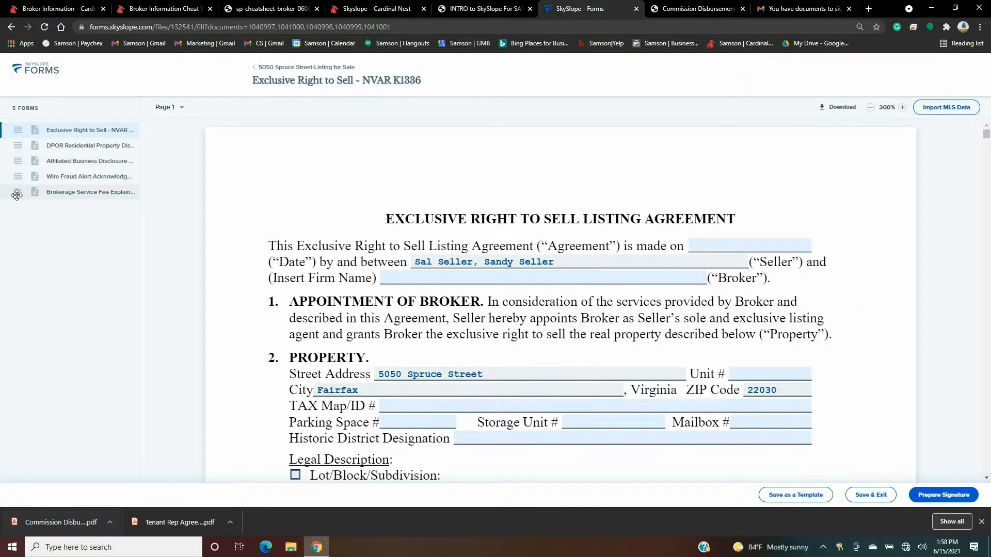
left_click_drag(17, 195, 17, 162)
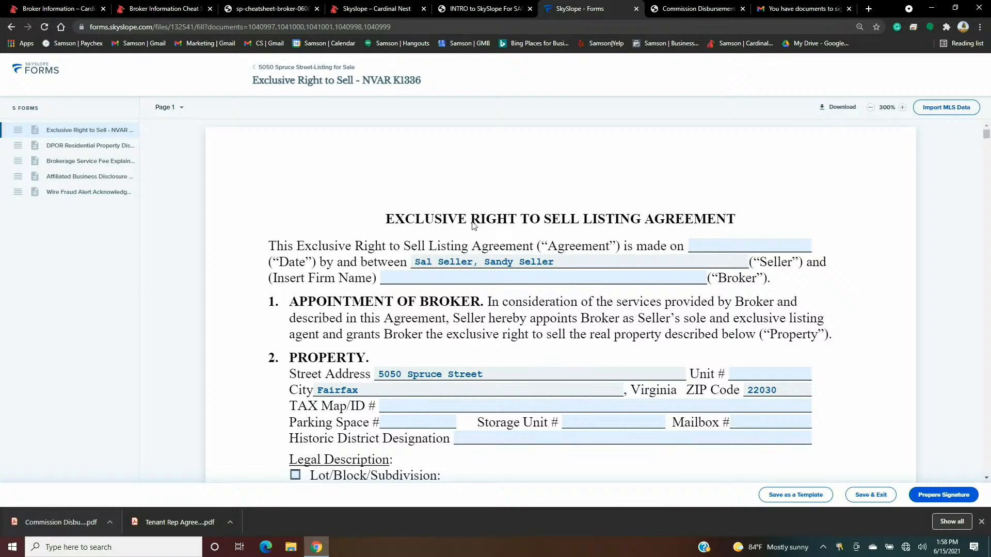
left_click(706, 267)
left_click(719, 251)
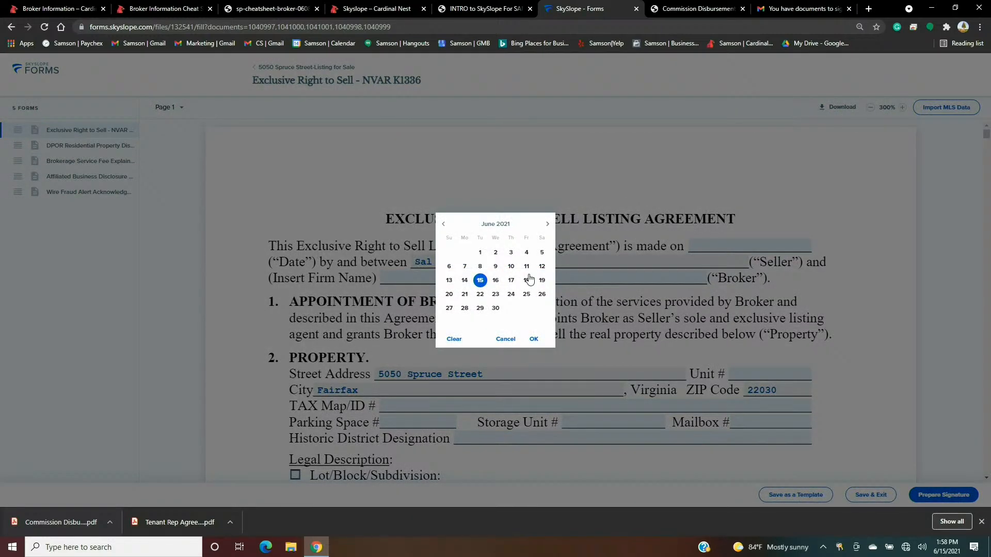
left_click(534, 340)
scroll(456, 255, "down", 6)
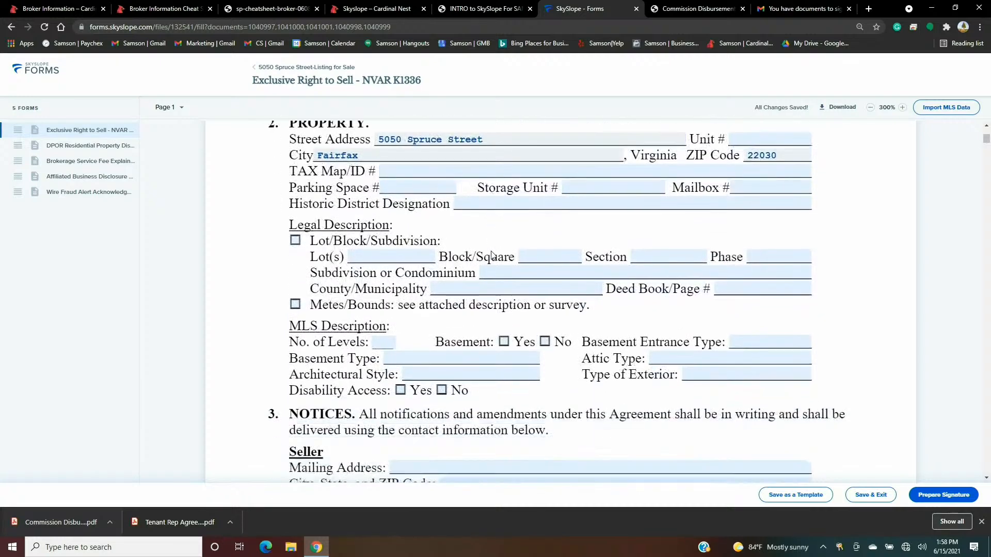
scroll(456, 255, "up", 2)
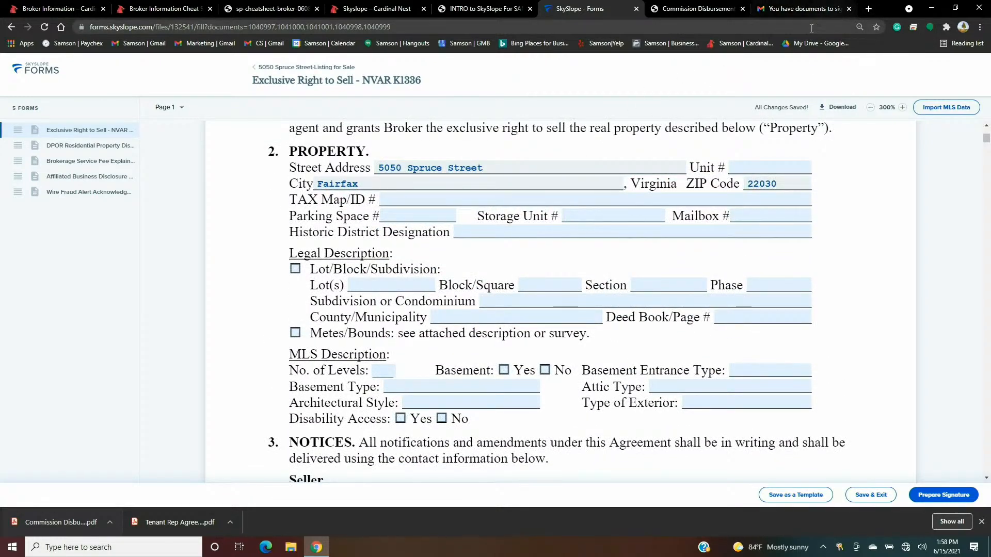
left_click(423, 197)
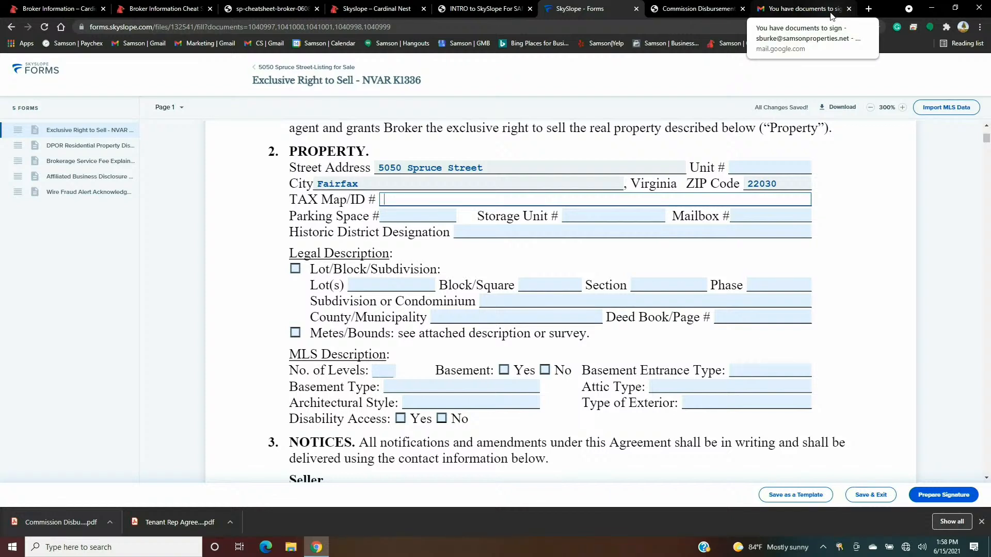
- In a new tab, search for 'bright mls' and go to the Bright MLS home page
left_click(867, 14)
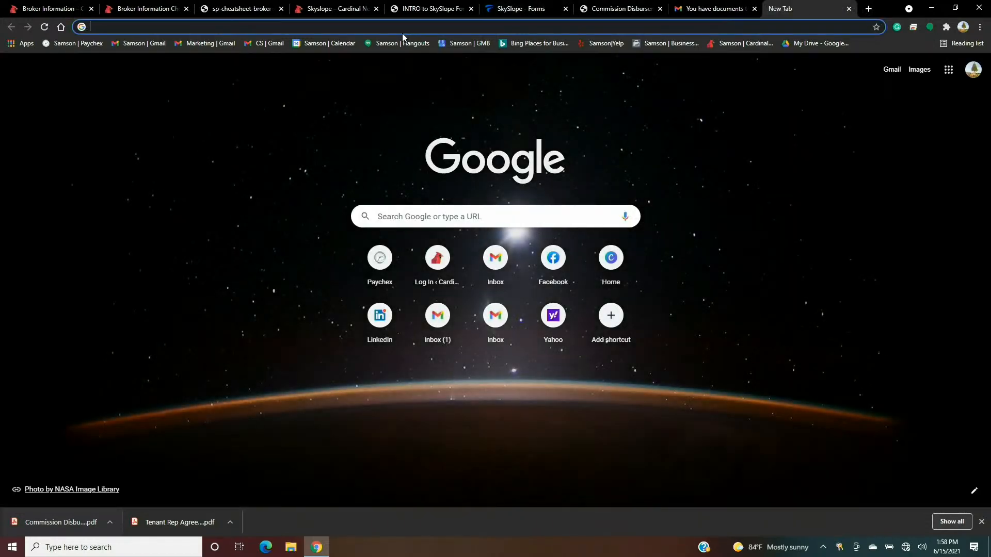
type("bright")
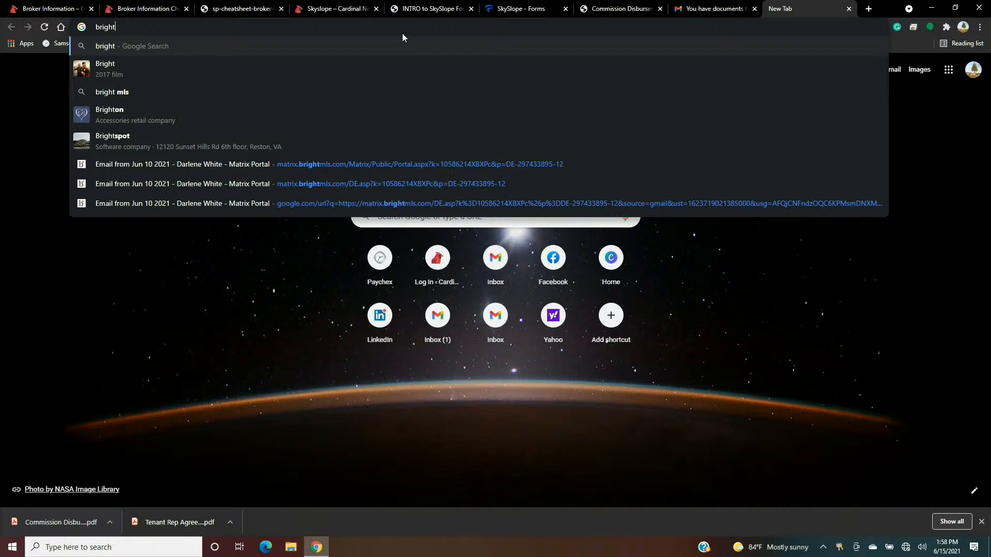
type(" mls")
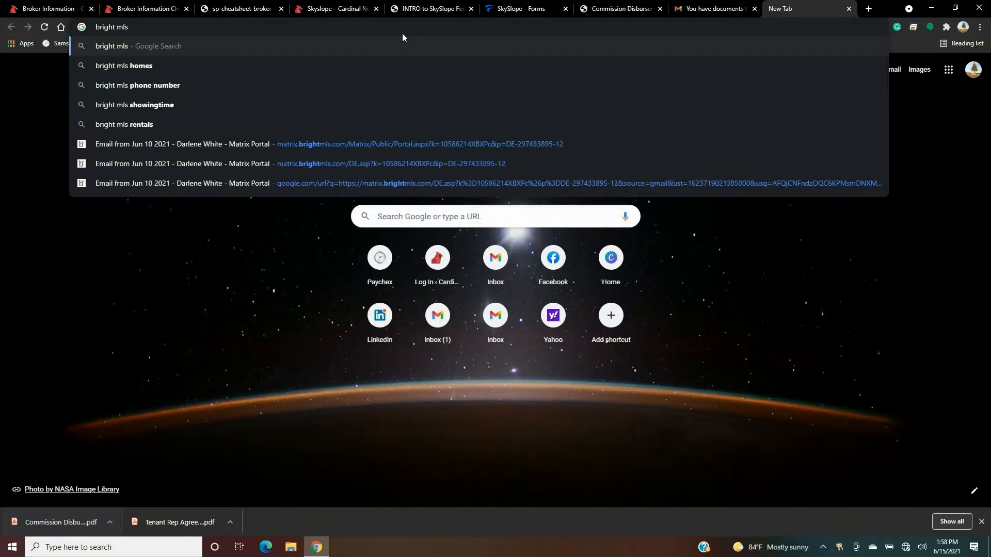
key("Return")
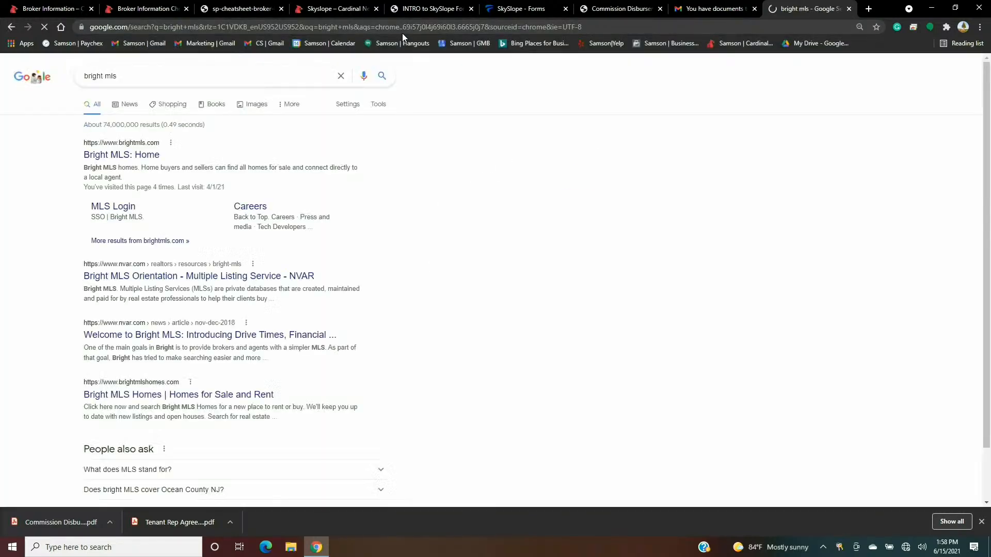
left_click(124, 156)
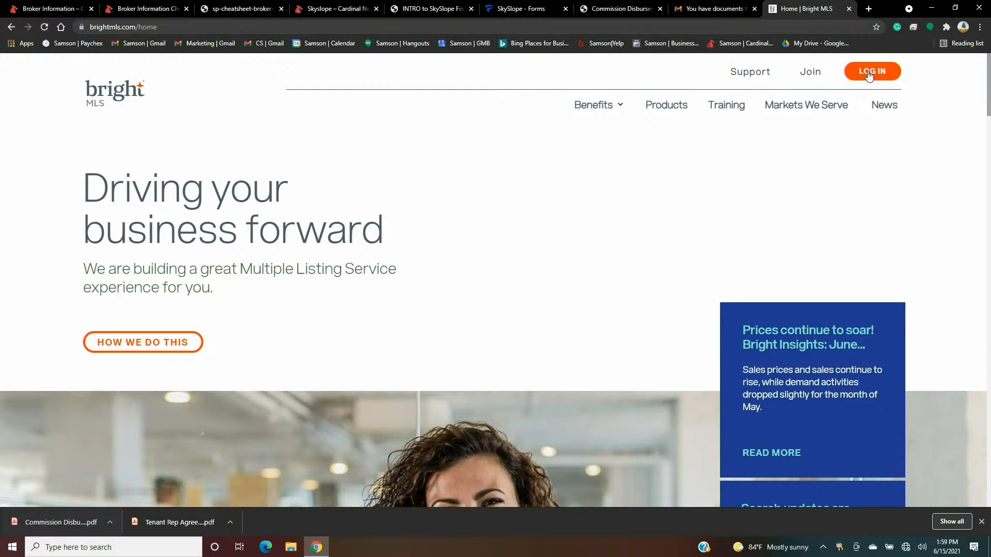
- Sign in to Bright MLS with the agent's login ID and password, declining to save the password
left_click(869, 75)
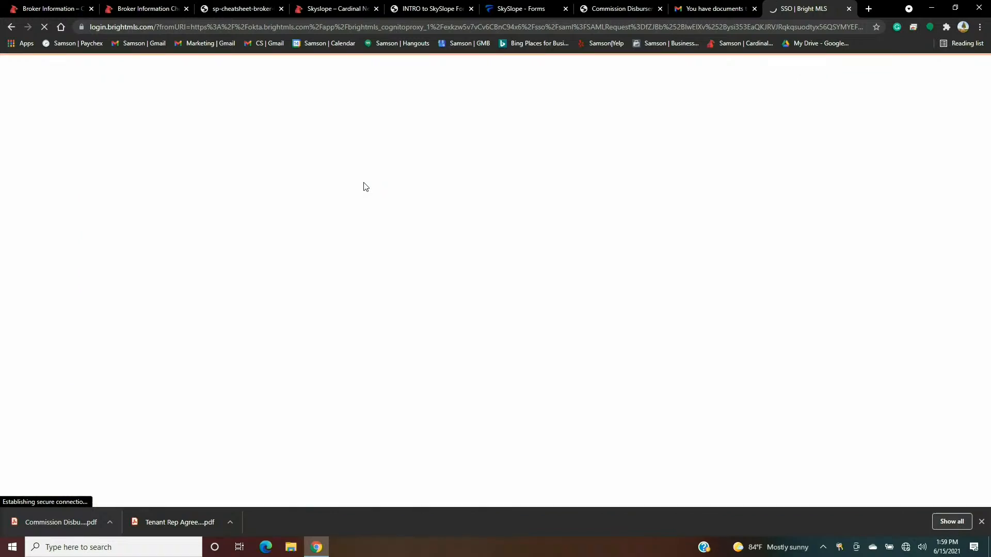
left_click_drag(320, 216, 224, 220)
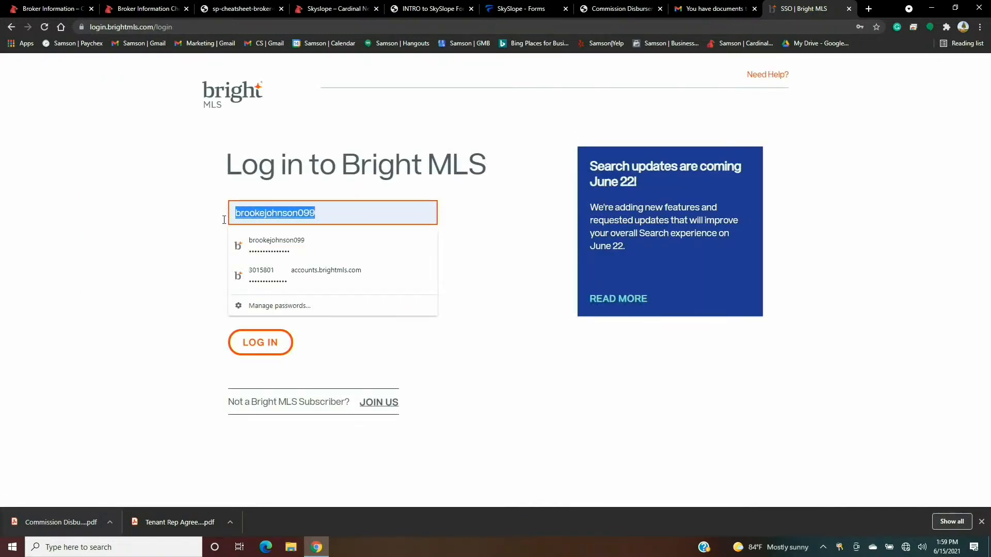
key("BackSpace")
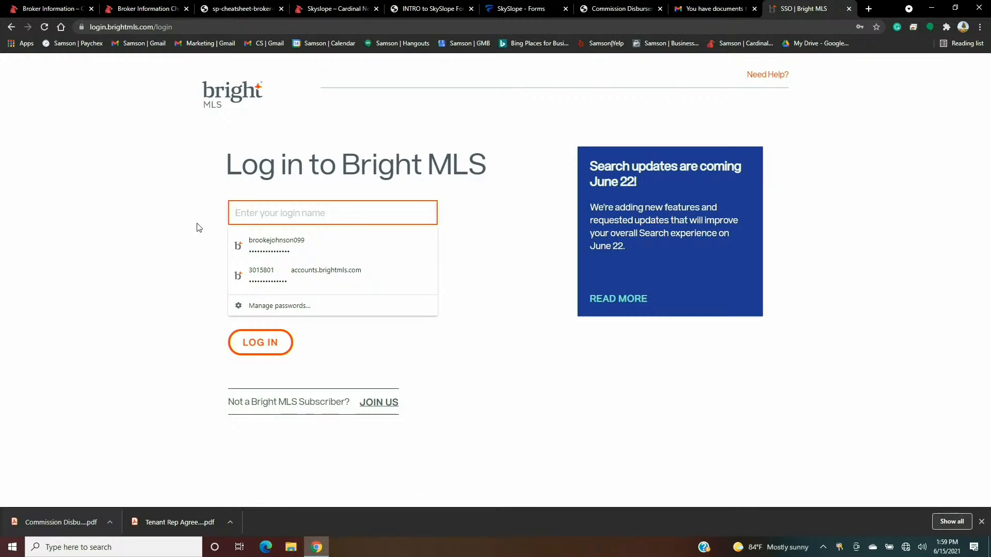
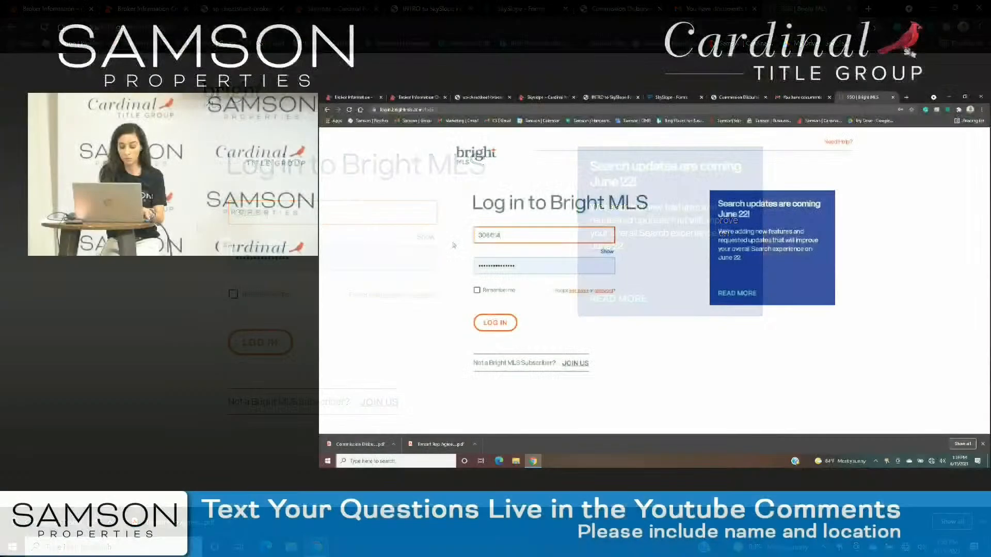
key("Tab")
type("•••••••••")
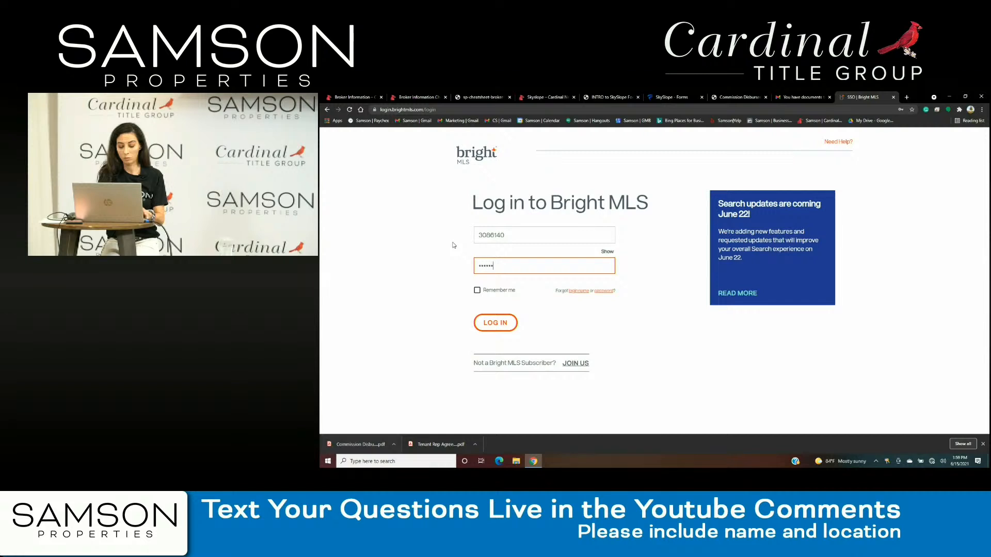
key("Return")
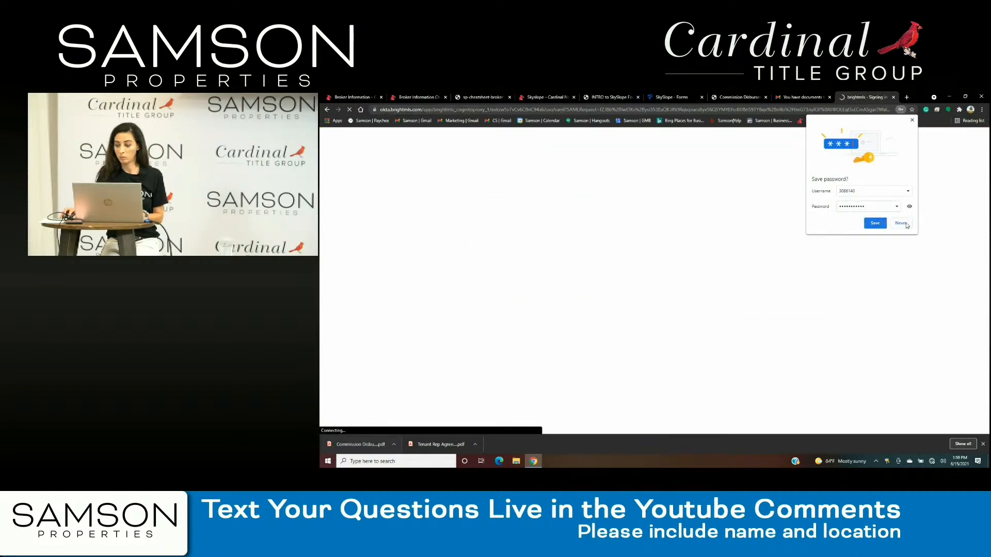
left_click(906, 225)
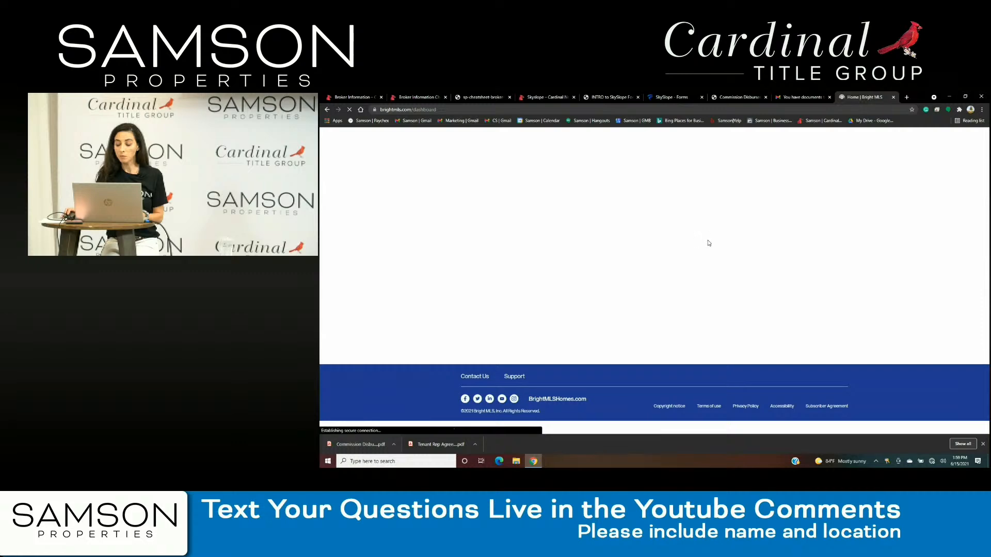
left_click(742, 184)
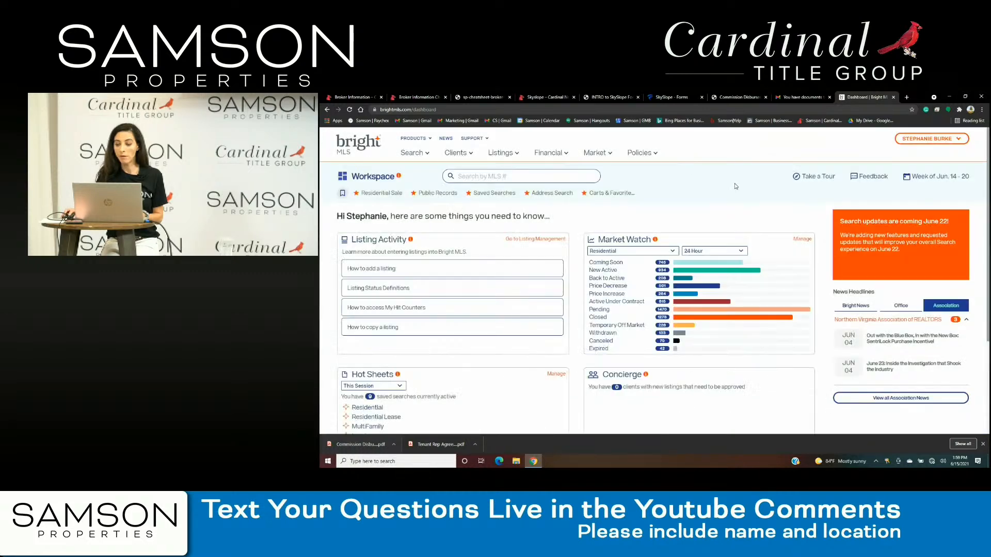
left_click(416, 154)
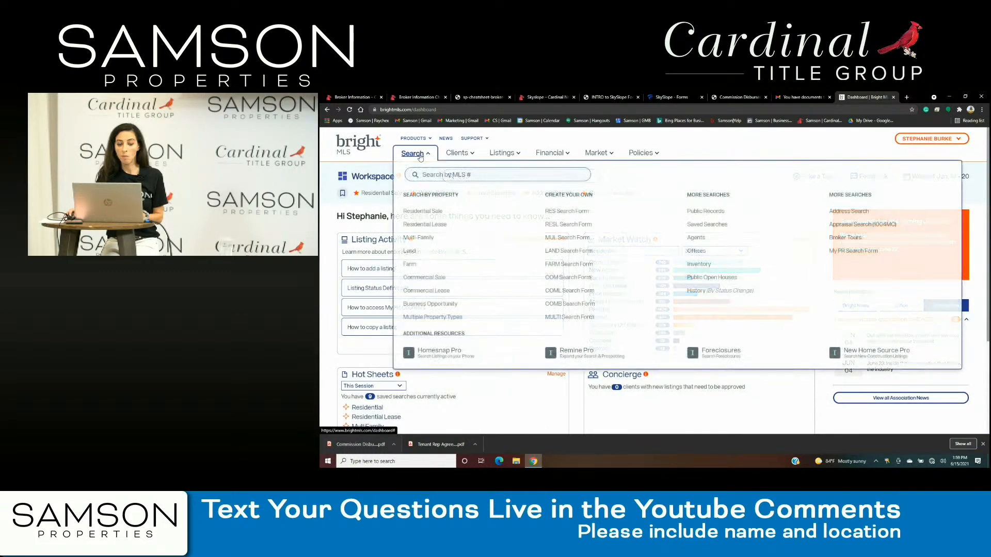
left_click(722, 212)
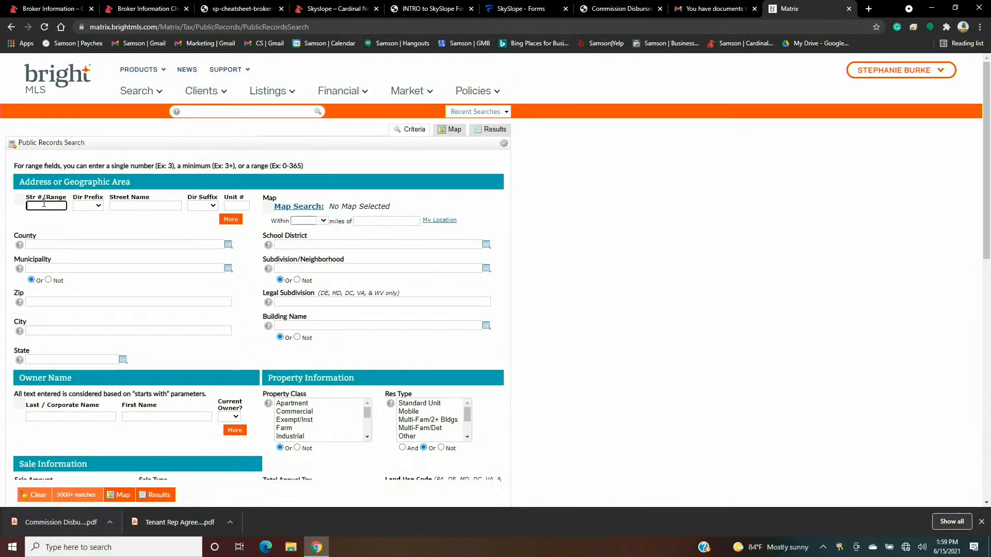
left_click(139, 206)
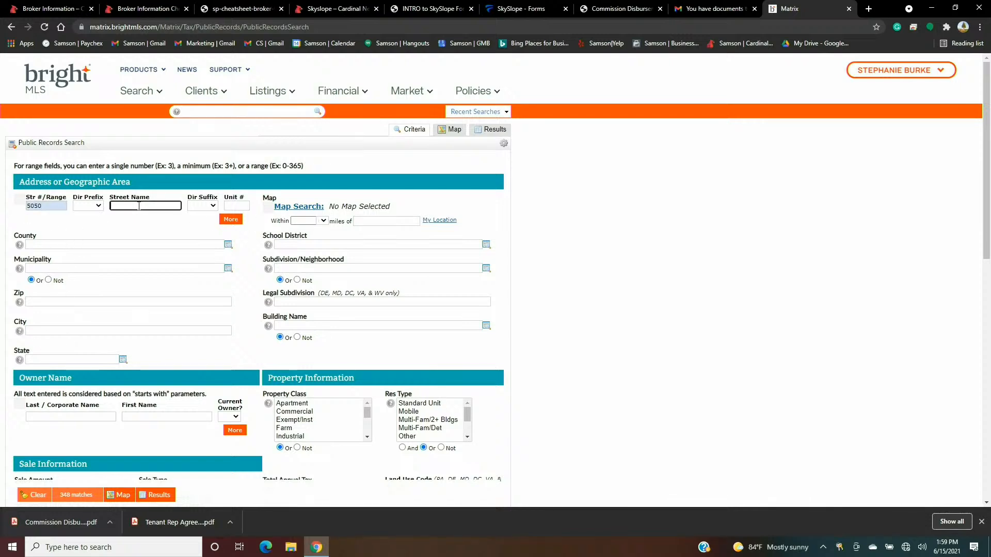
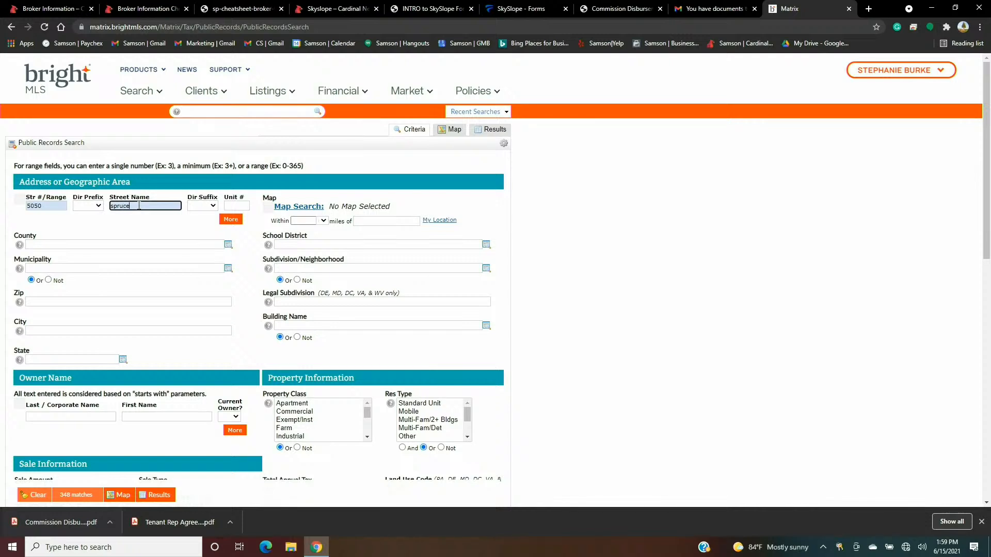
left_click(104, 331)
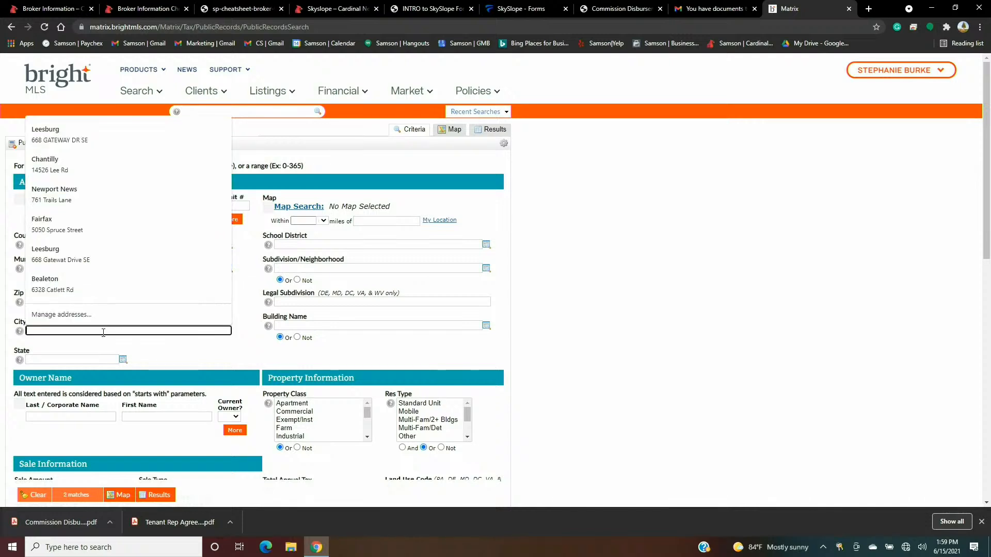
type("fairfax")
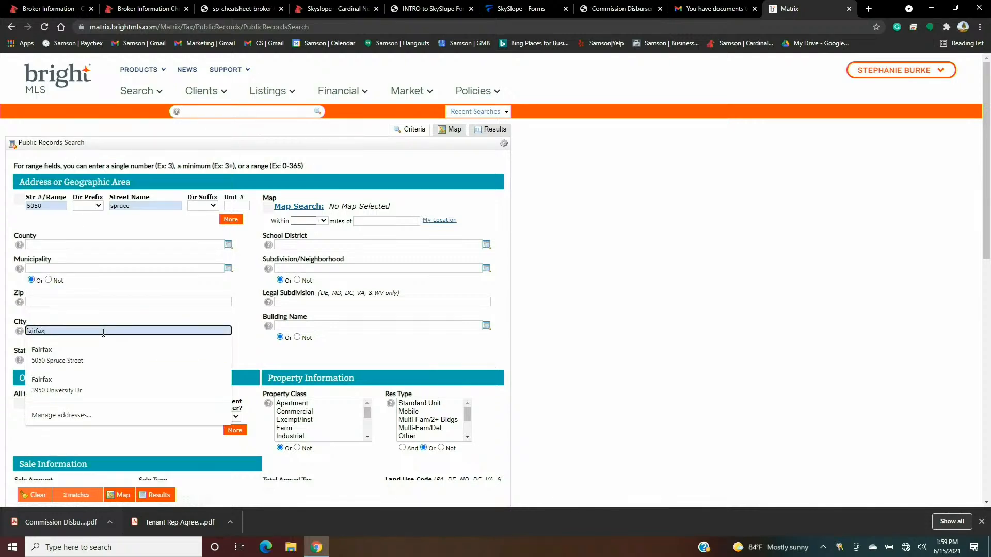
left_click(577, 260)
scroll(187, 450, "down", 4)
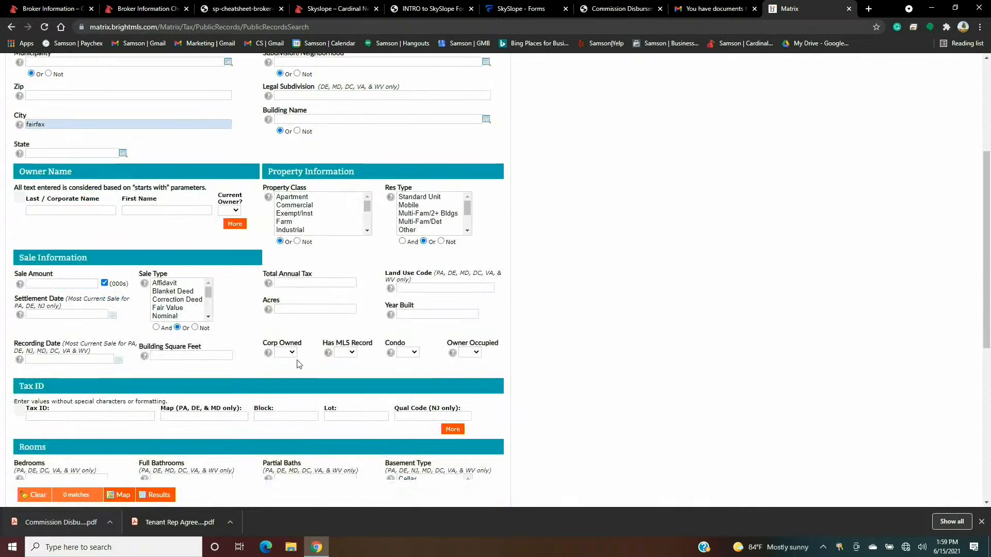
scroll(187, 450, "up", 4)
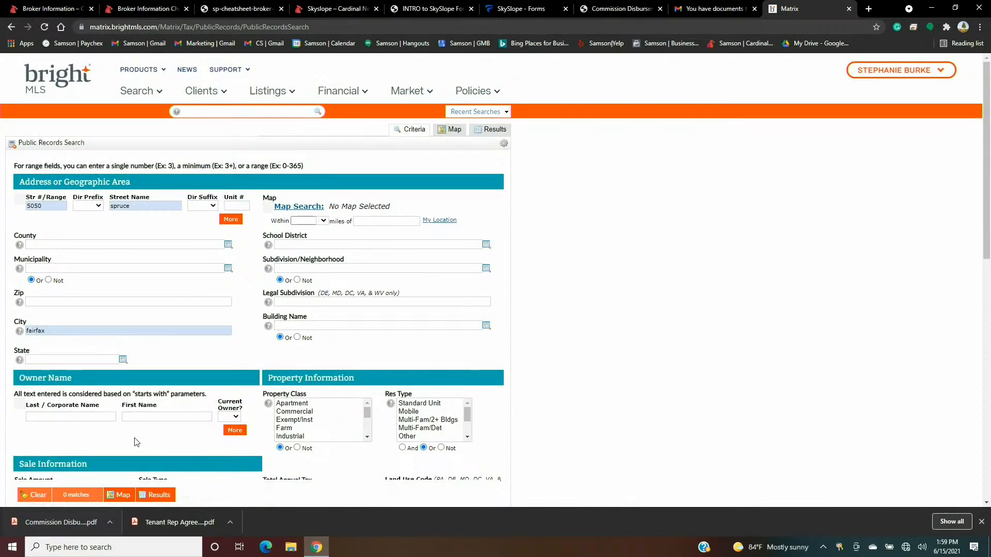
- Clear the old street number, street name and city criteria
double_click(149, 205)
type("sp")
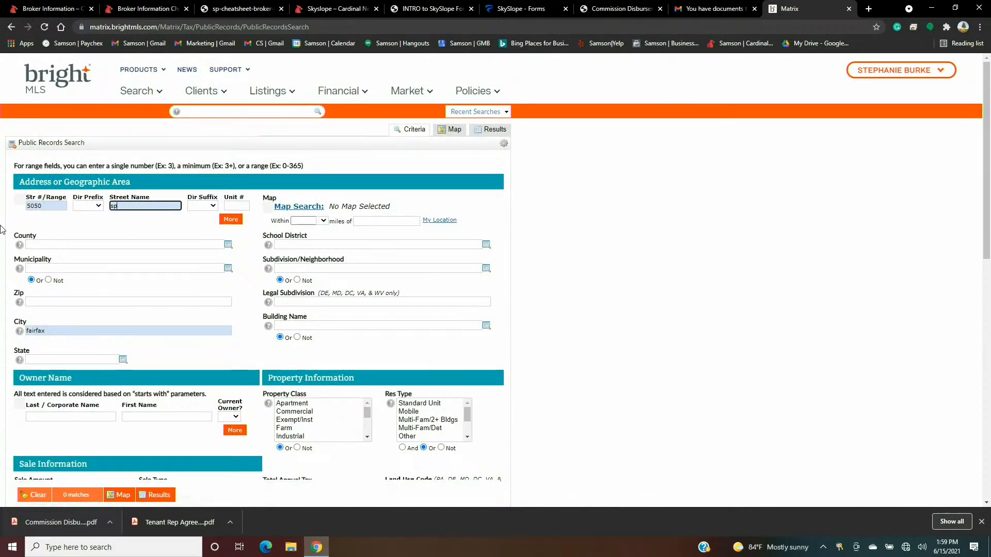
left_click_drag(49, 202, 25, 205)
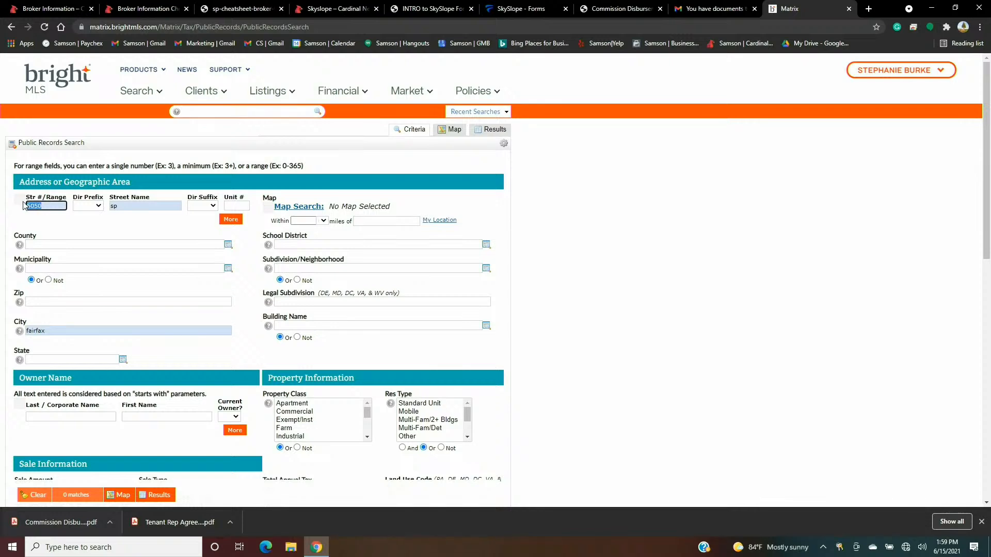
key("BackSpace")
left_click(60, 331)
left_click_drag(45, 331, 6, 332)
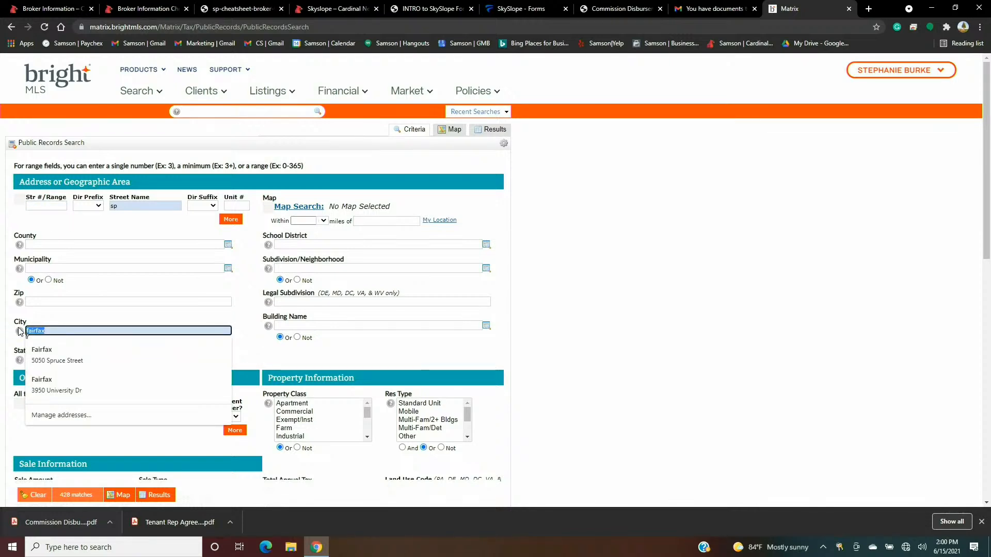
key("BackSpace")
left_click(44, 205)
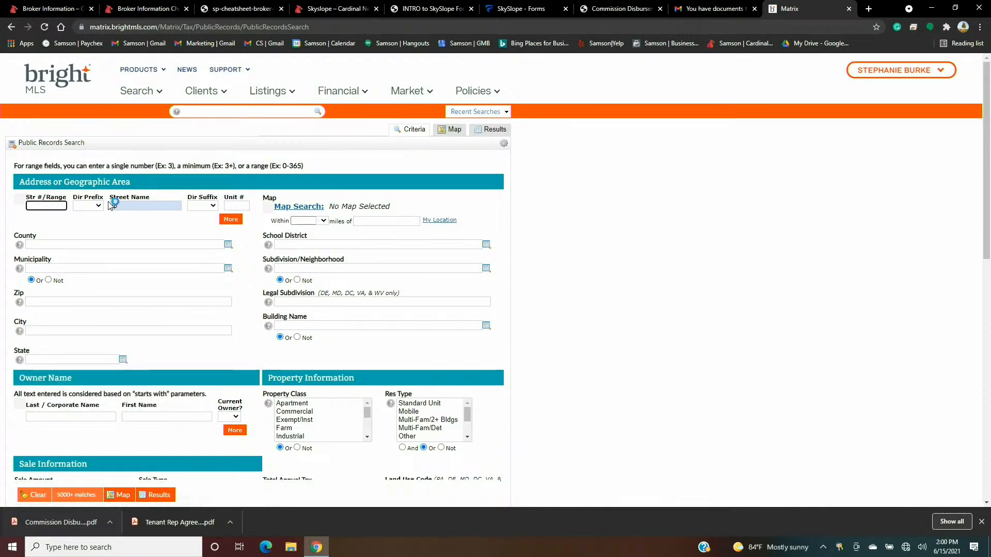
left_click(126, 203)
left_click_drag(125, 205, 110, 206)
key("BackSpace")
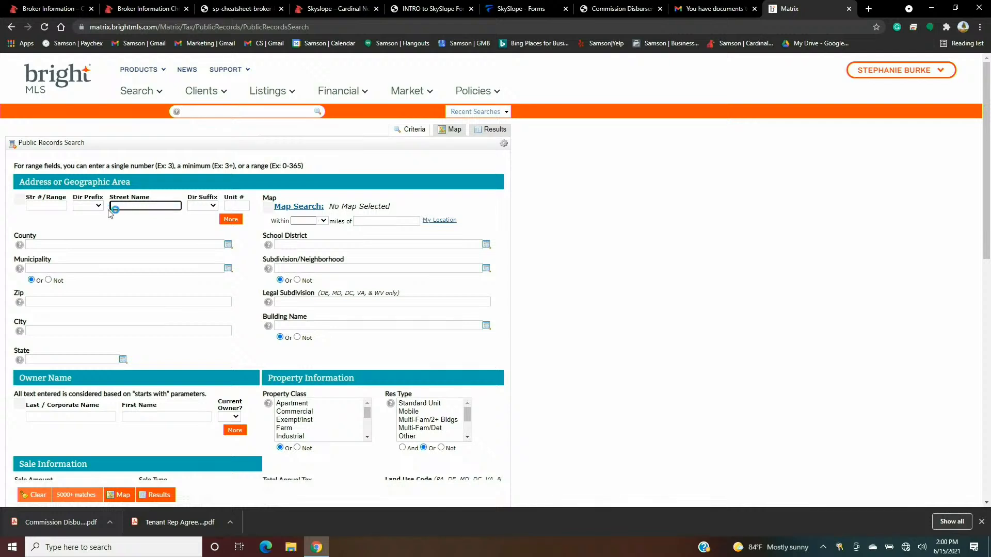
left_click(59, 206)
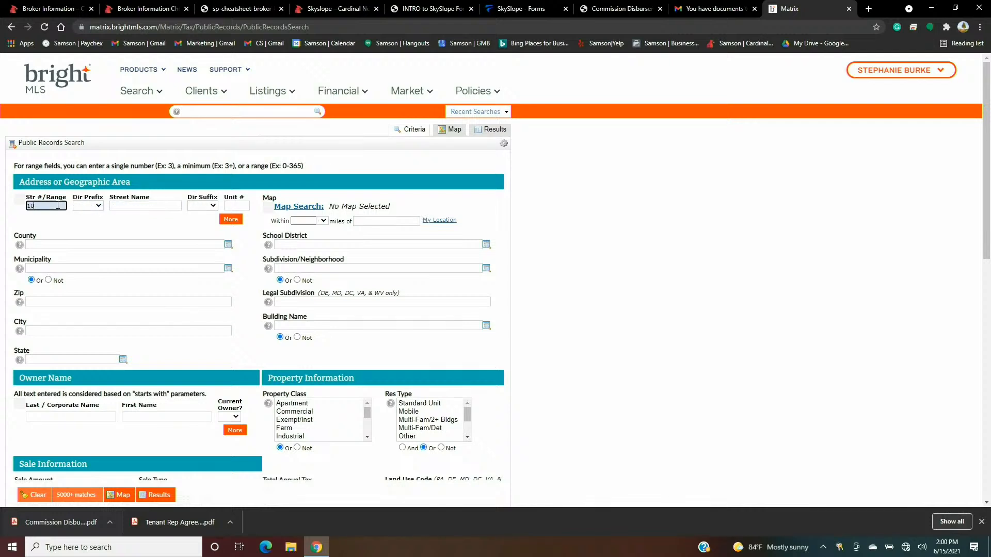
key("Tab")
key("Tab")
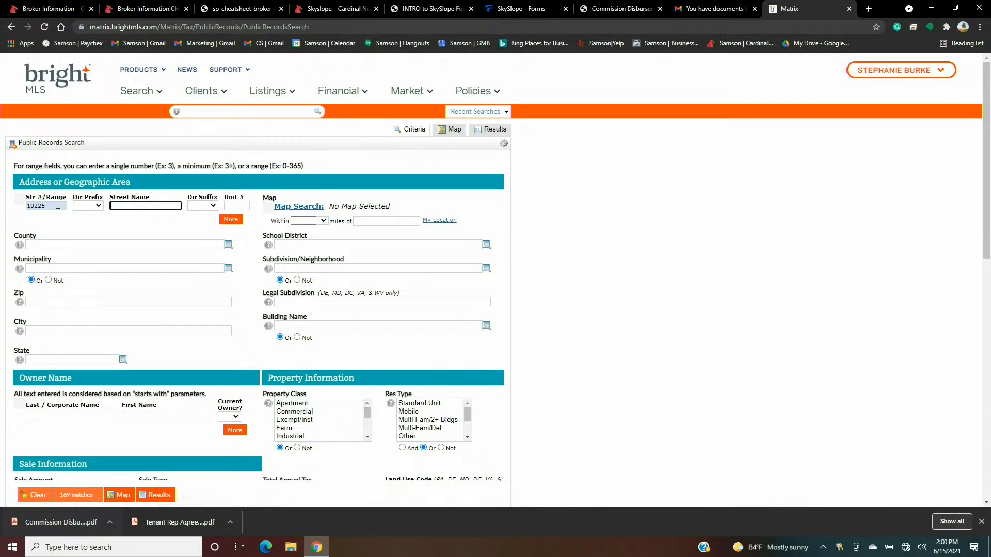
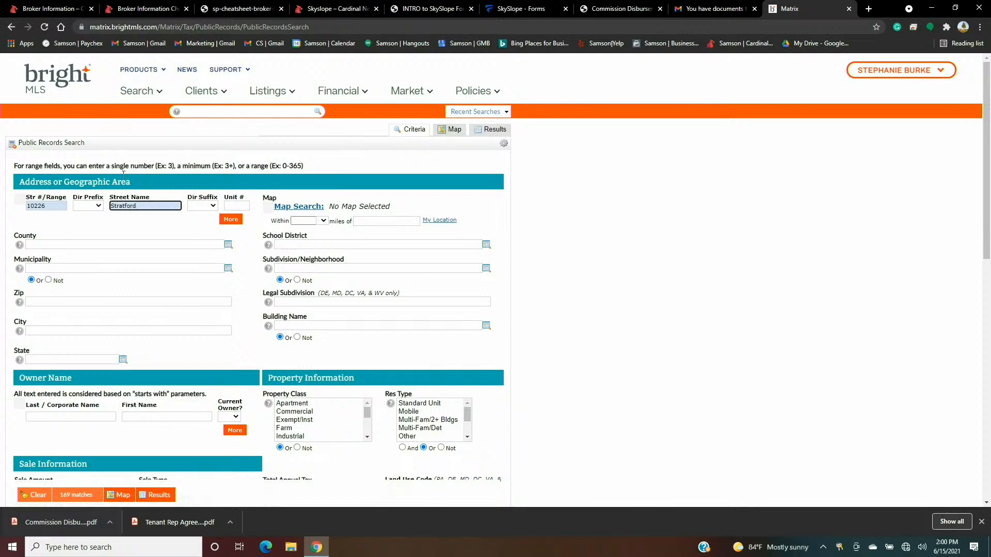
left_click(175, 372)
left_click(158, 497)
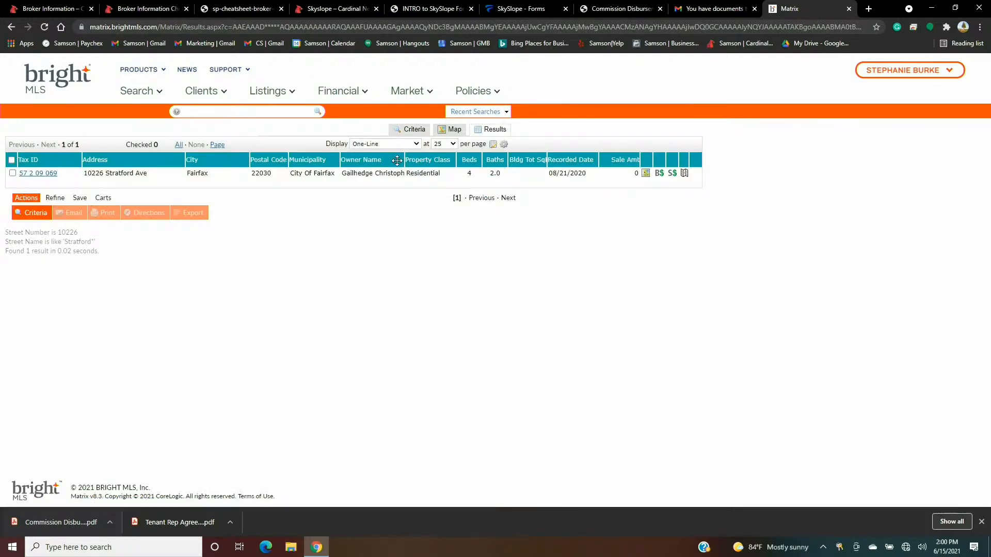
left_click(46, 174)
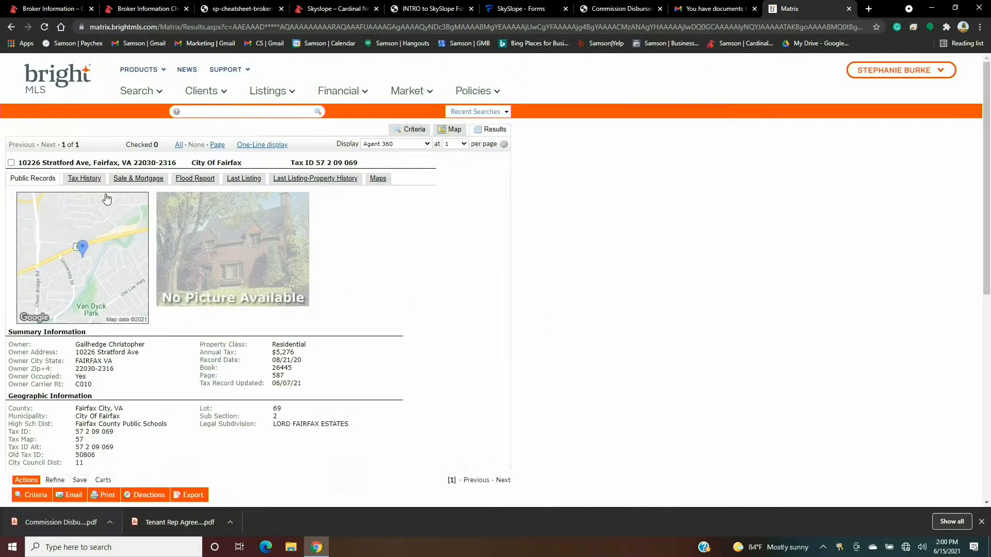
scroll(213, 339, "down", 1)
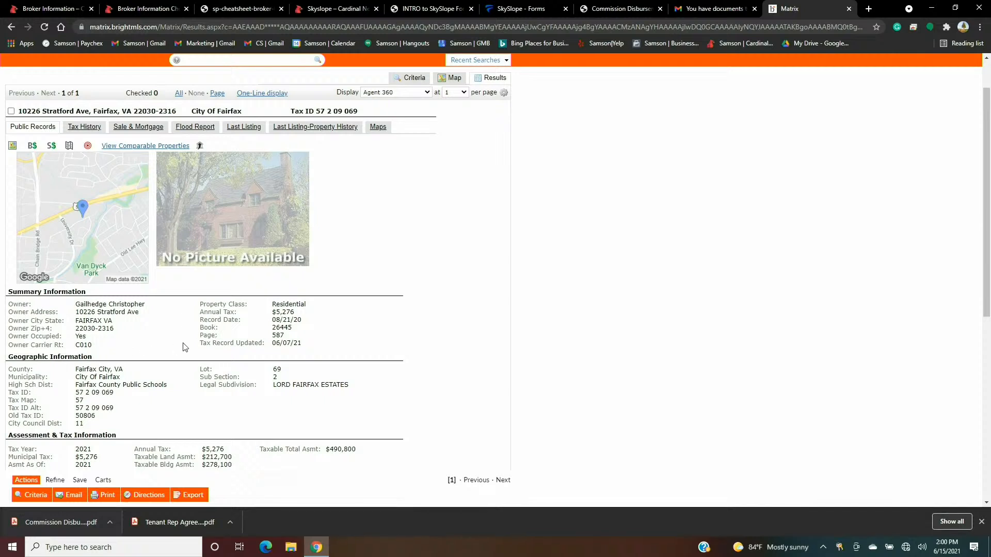
scroll(155, 331, "down", 2)
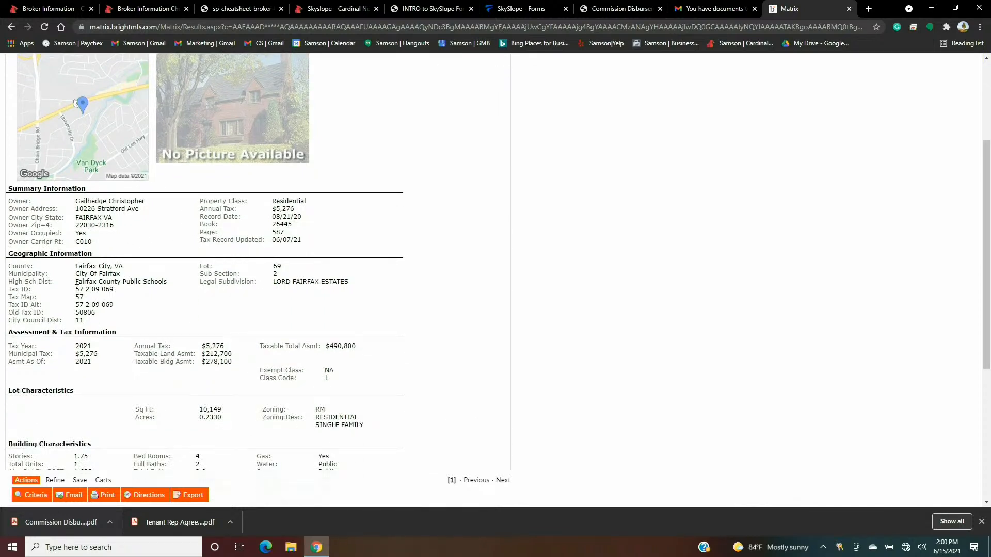
left_click_drag(76, 288, 119, 294)
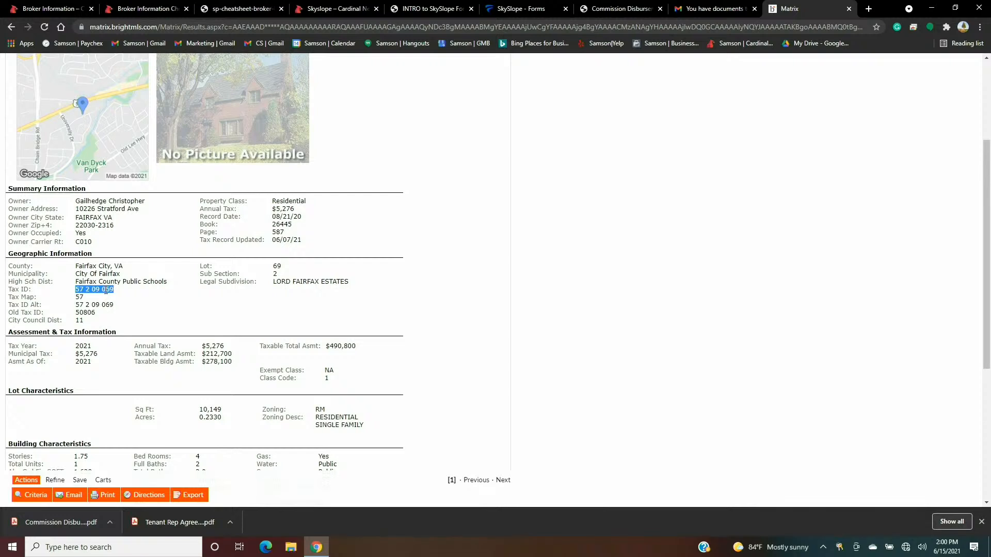
right_click(106, 292)
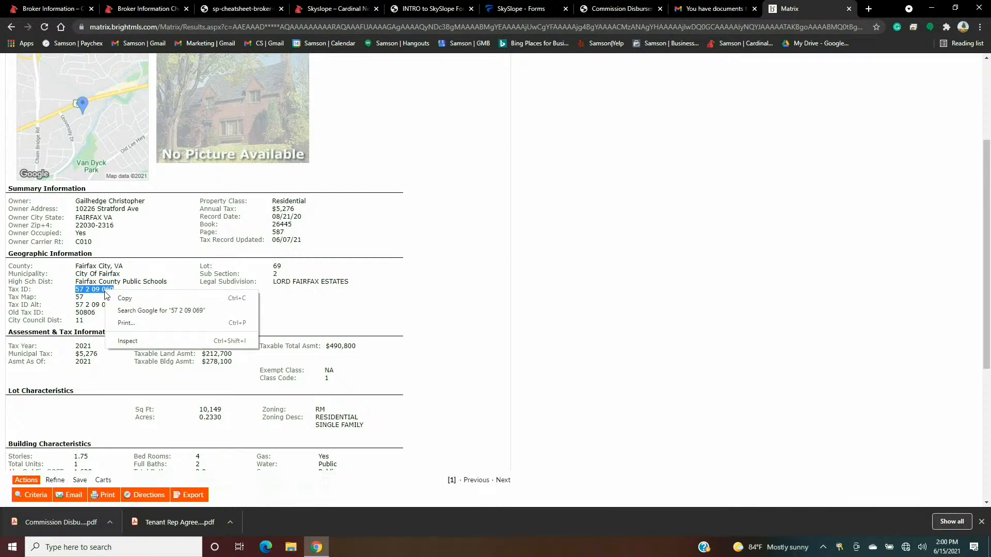
left_click(123, 298)
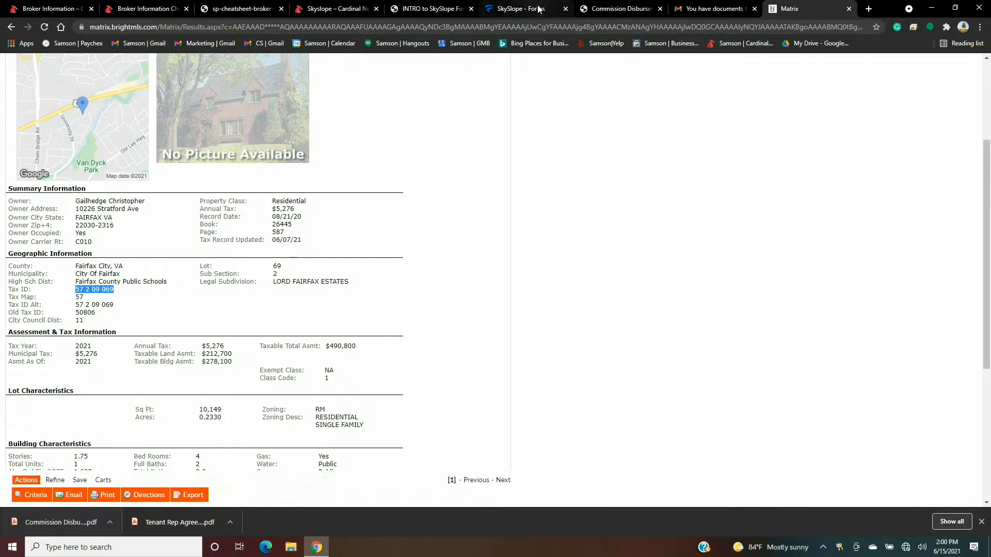
left_click(537, 9)
left_click(395, 195)
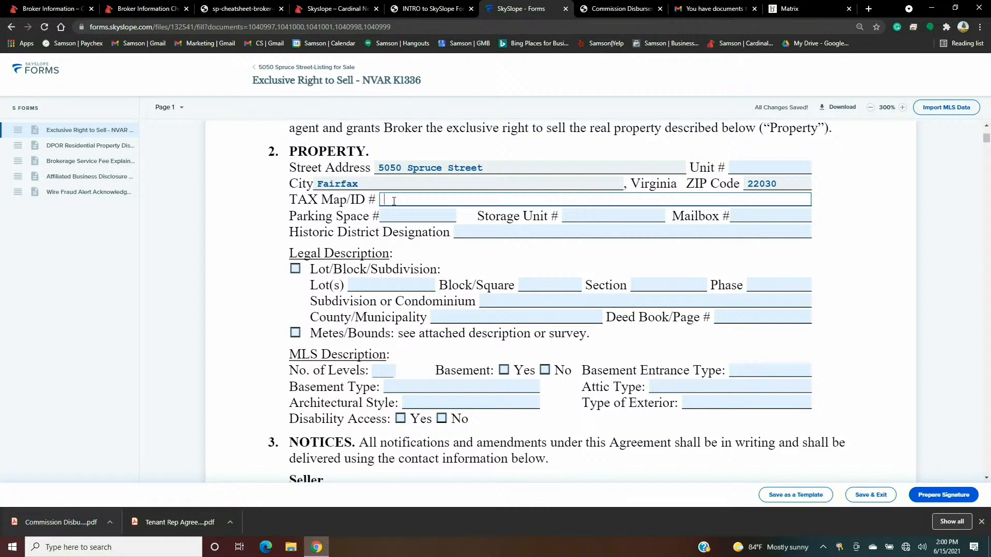
key("ctrl+v")
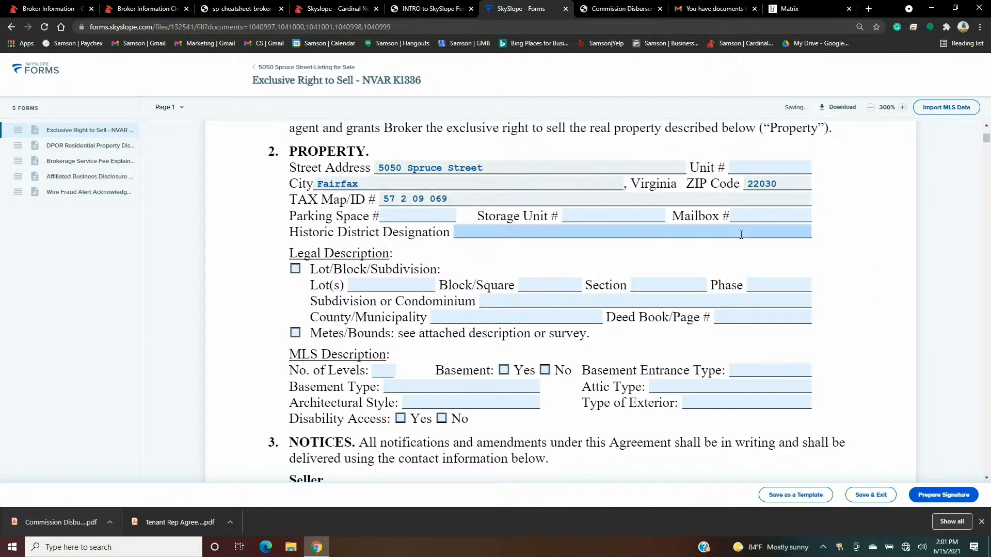
scroll(730, 250, "down", 11)
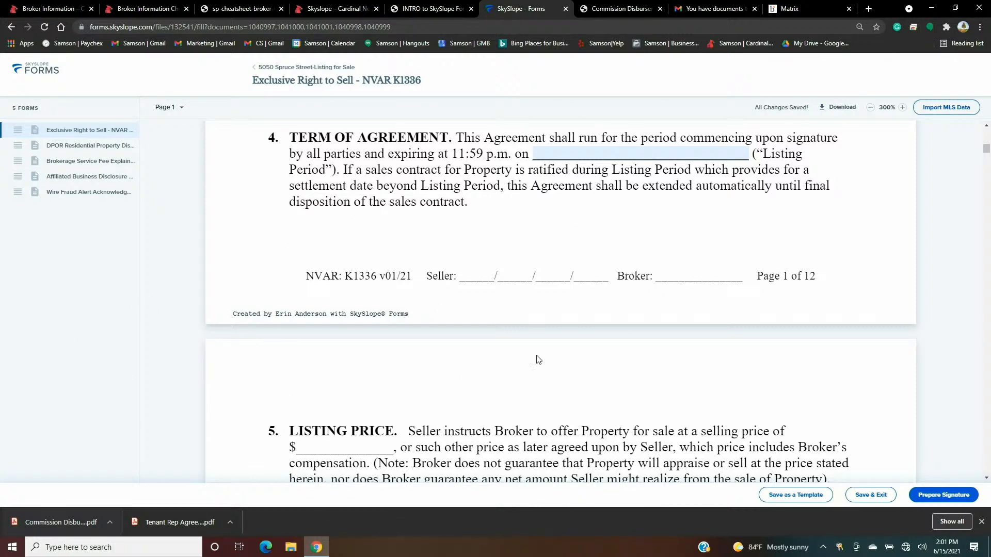
scroll(539, 360, "down", 4)
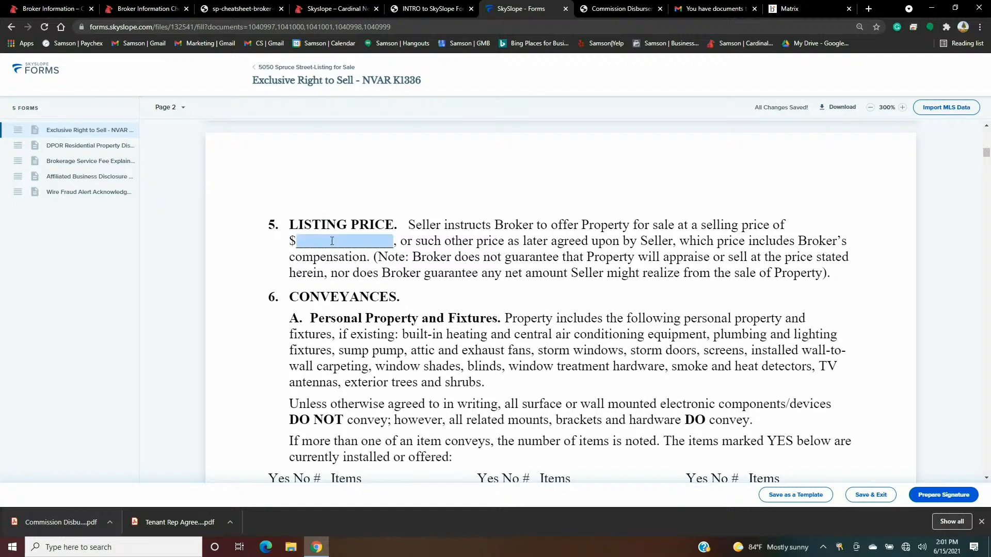
left_click(333, 240)
type("525,")
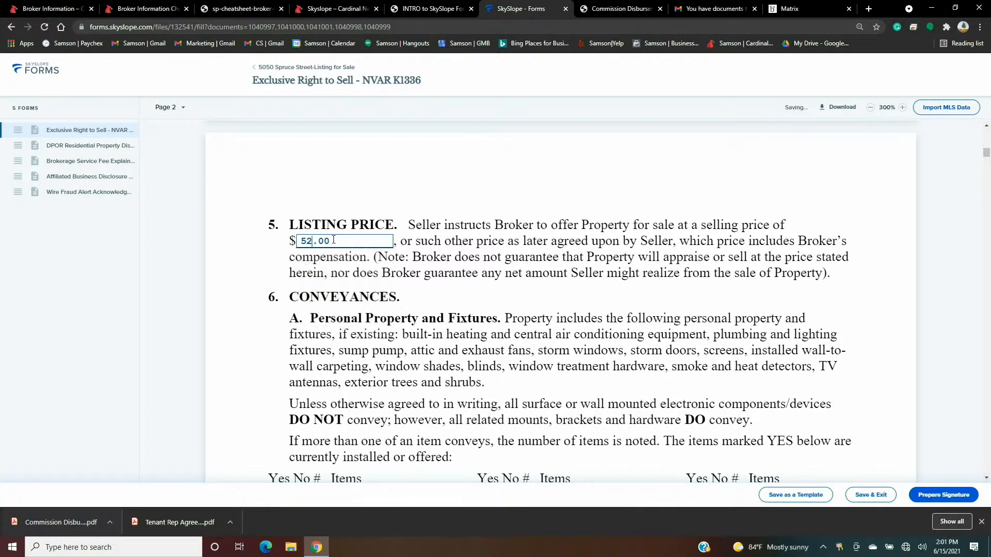
type("000")
- Mark Refrigerator as conveying; Pool, Playground, Intercom, Hot Tub, Gas Log, Furnace Humidifier as not
scroll(440, 200, "down", 6)
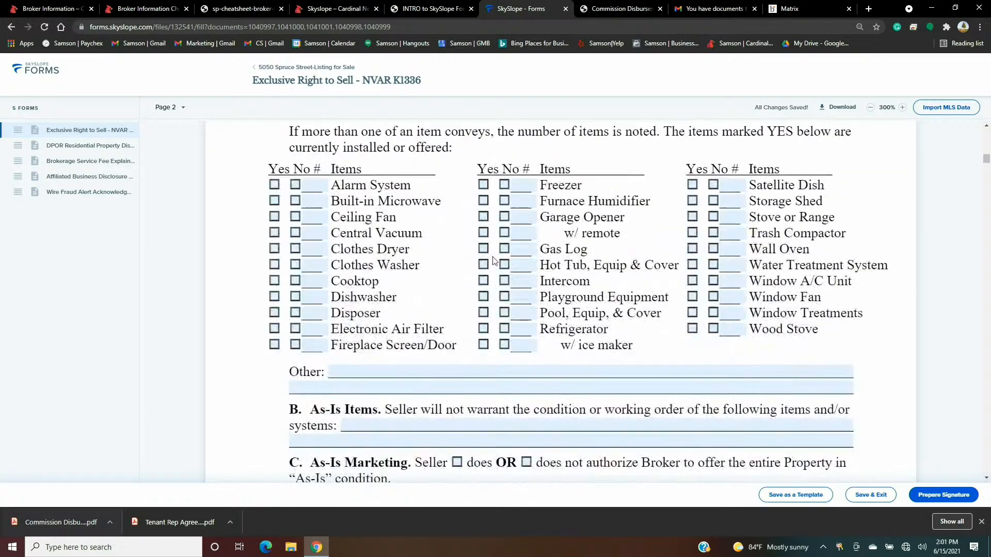
left_click(483, 328)
left_click(504, 313)
left_click(504, 297)
left_click(504, 281)
left_click(505, 266)
left_click(505, 249)
left_click(505, 201)
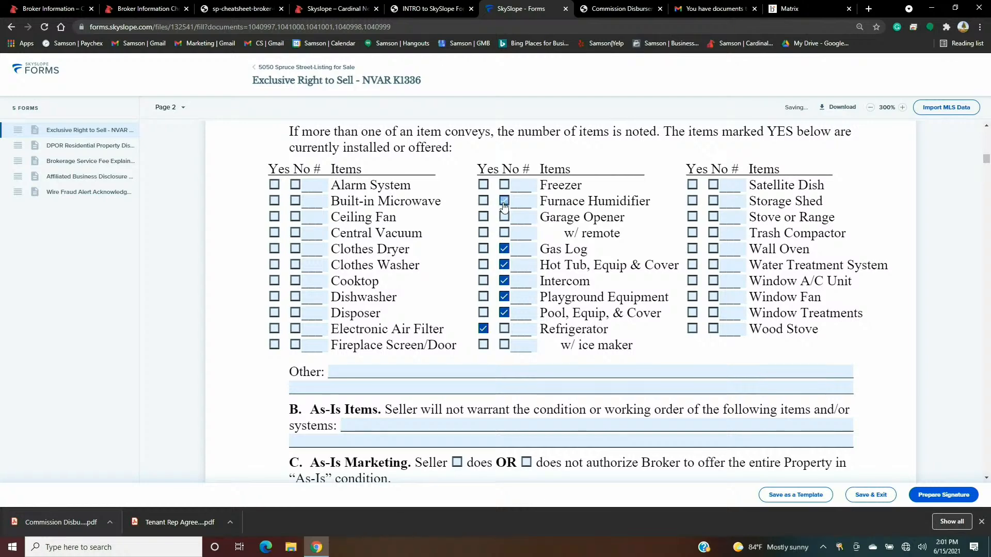
scroll(729, 303, "down", 20)
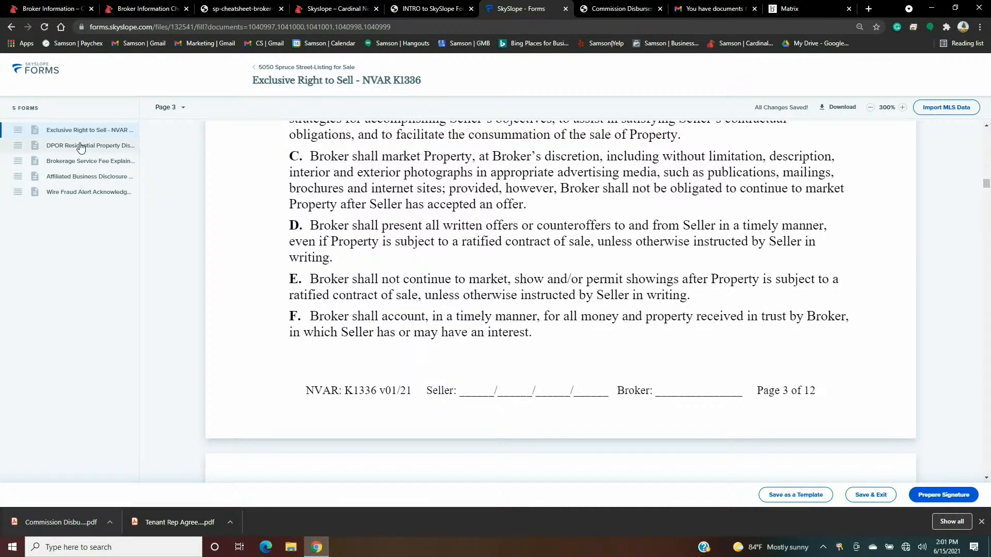
- Open the DPOR disclosure form and copy the County Legal Desc from the Matrix listing record
left_click(80, 149)
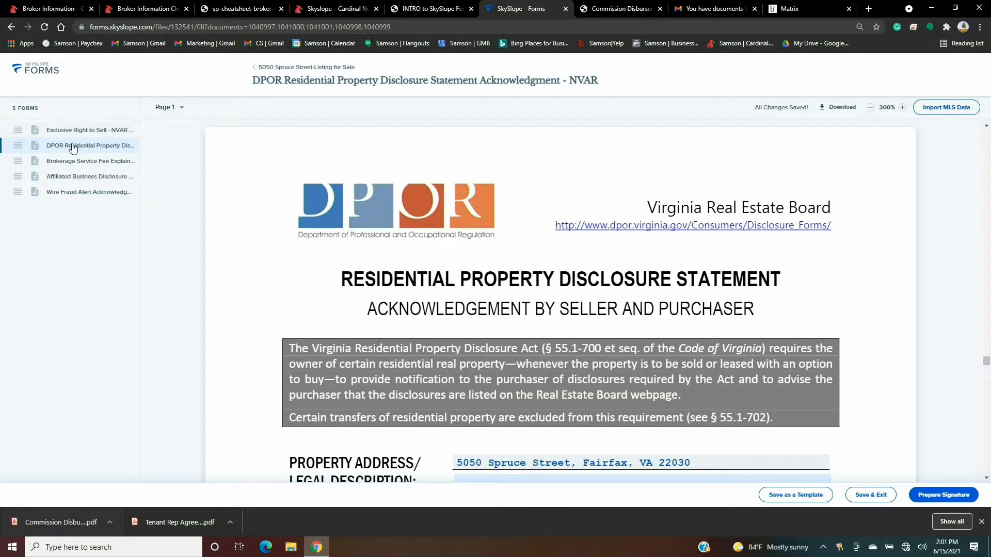
scroll(465, 273, "down", 4)
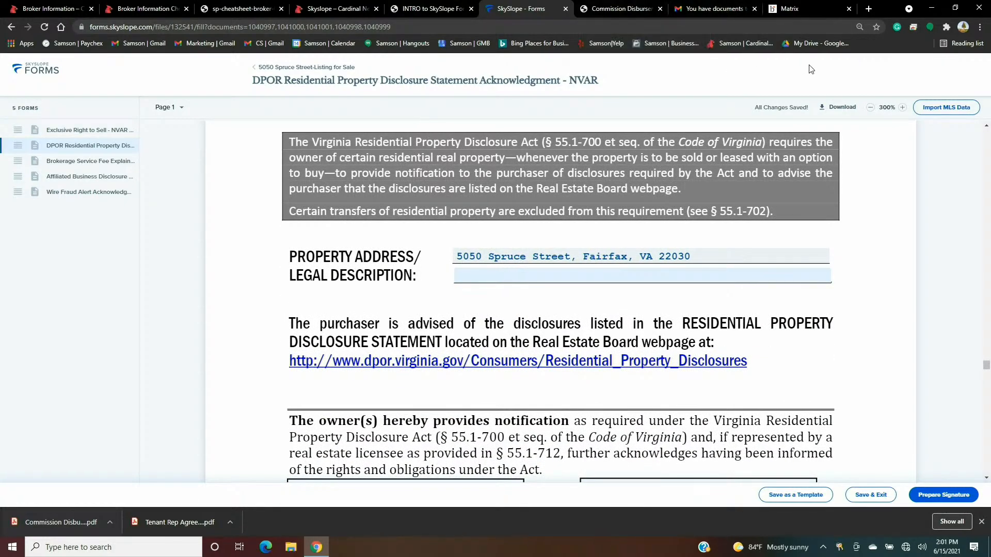
left_click(794, 12)
scroll(239, 259, "down", 5)
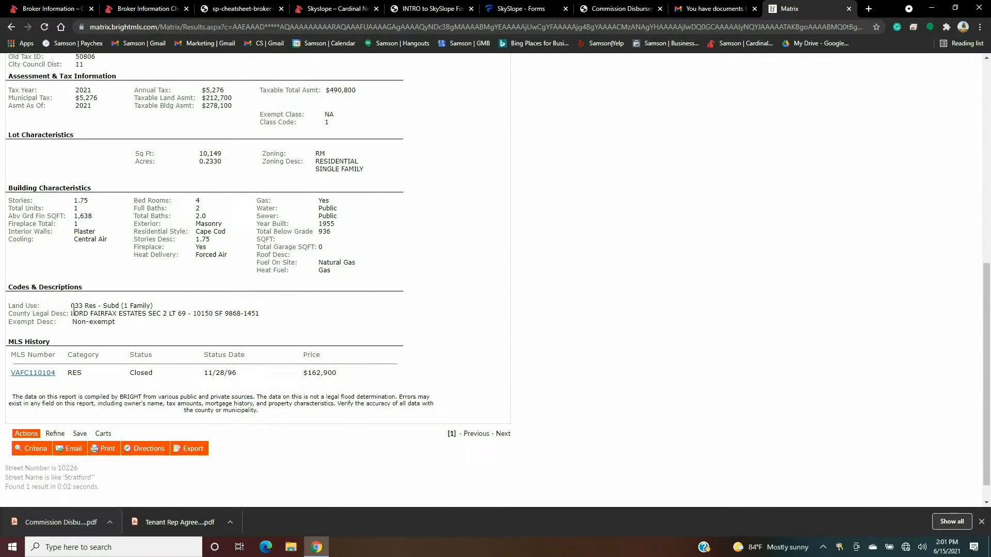
left_click_drag(73, 312, 264, 317)
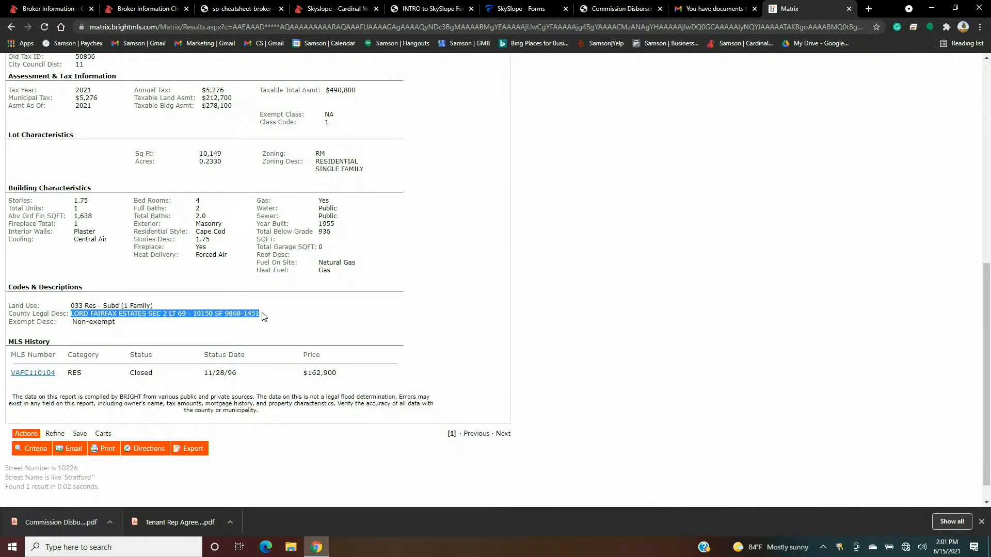
right_click(253, 314)
left_click(264, 326)
left_click(540, 6)
left_click(474, 273)
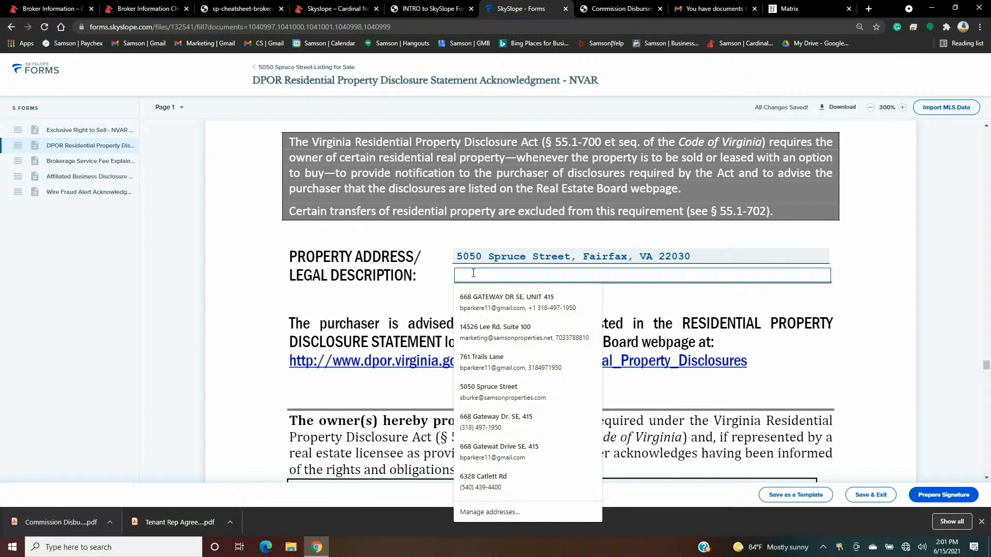
key("ctrl+v")
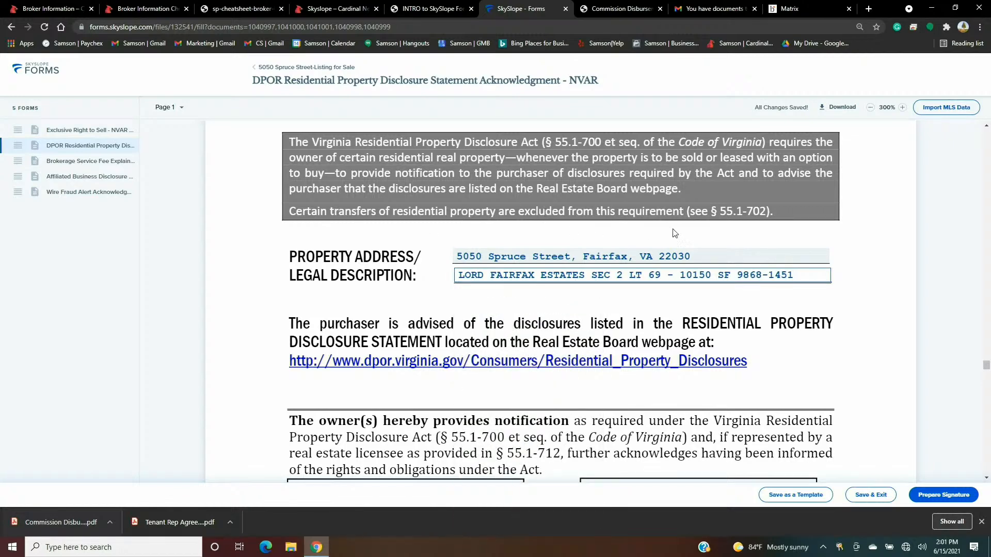
left_click(849, 260)
scroll(832, 242, "down", 6)
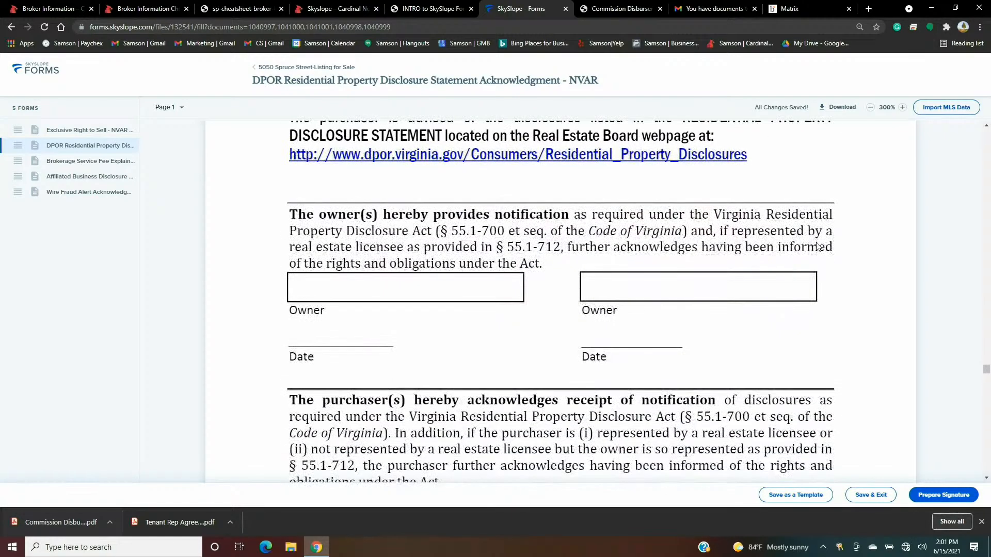
- Enter both sellers' names in the Printed Name fields of the Wire Fraud Alert Acknowledgment
scroll(819, 246, "down", 12)
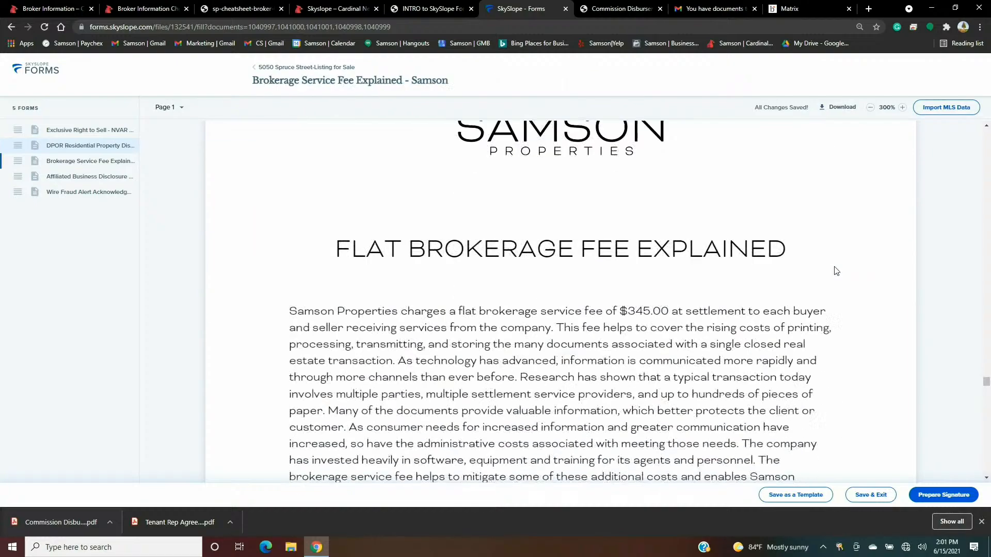
scroll(839, 274, "down", 10)
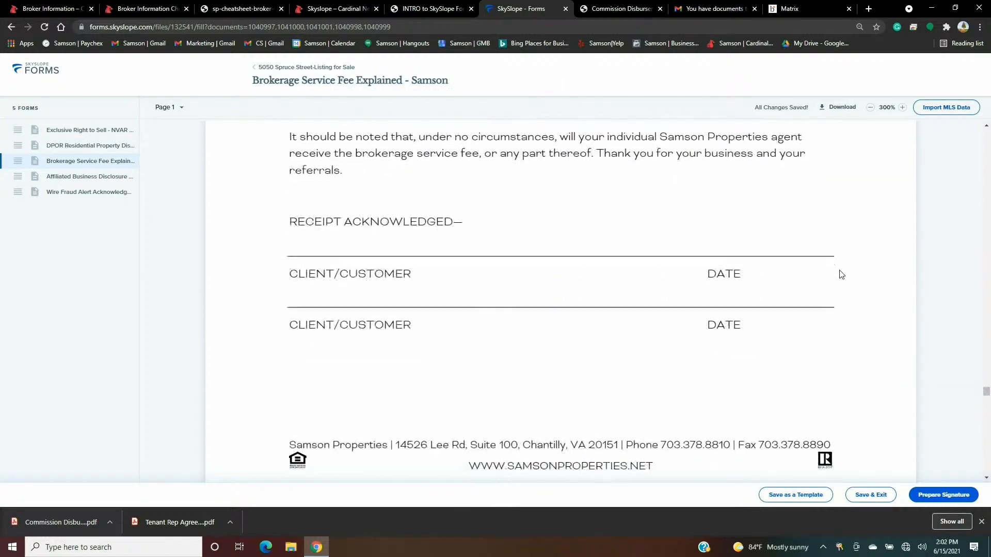
scroll(841, 277, "down", 12)
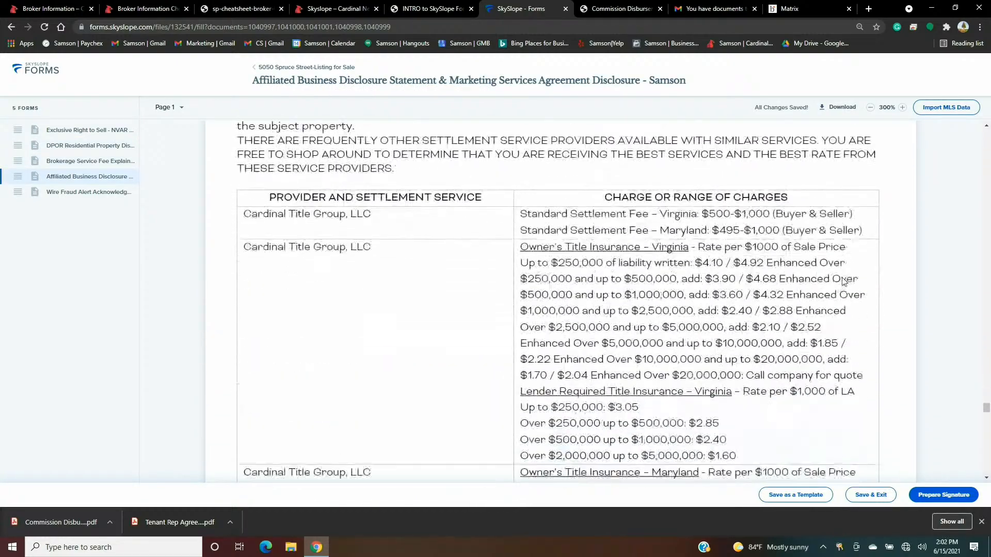
scroll(843, 281, "down", 12)
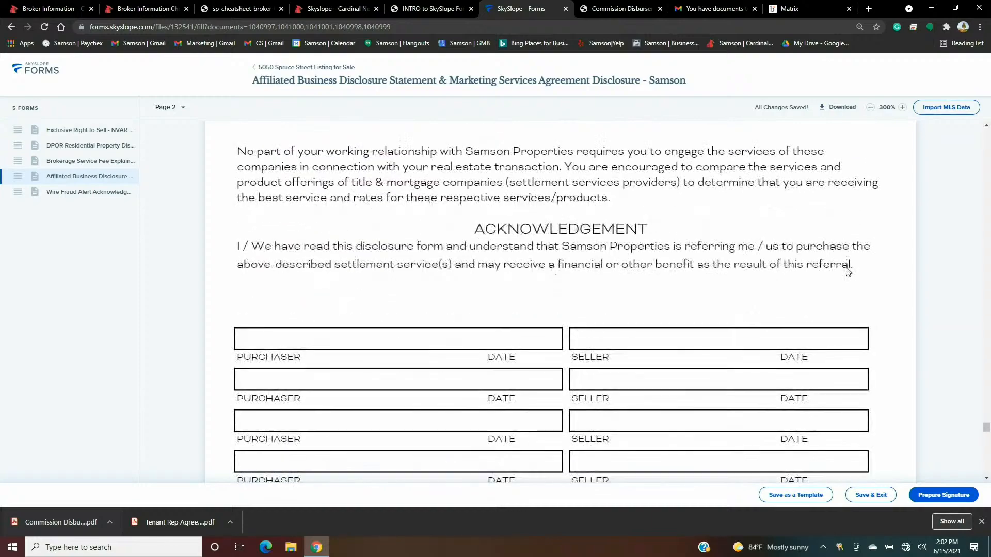
scroll(848, 275, "down", 12)
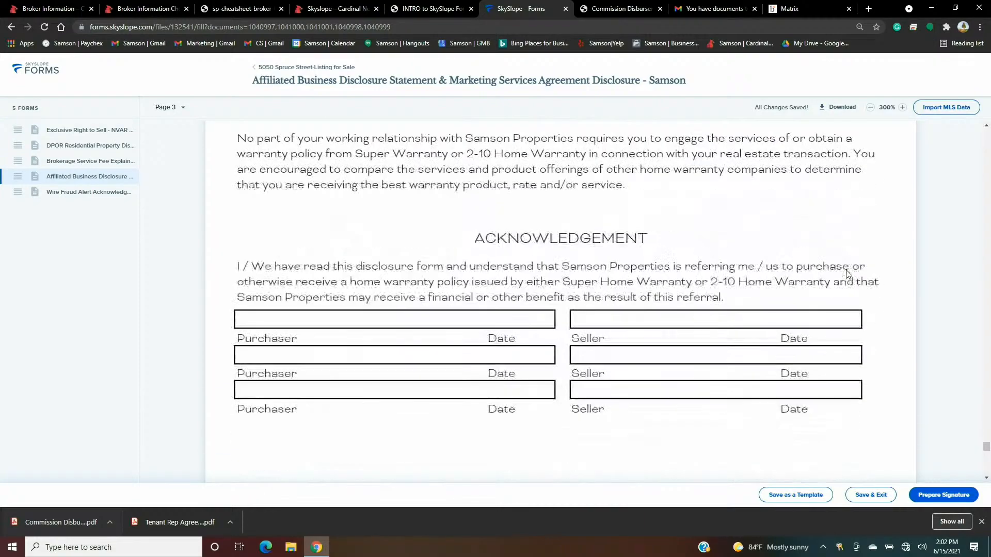
scroll(849, 276, "down", 12)
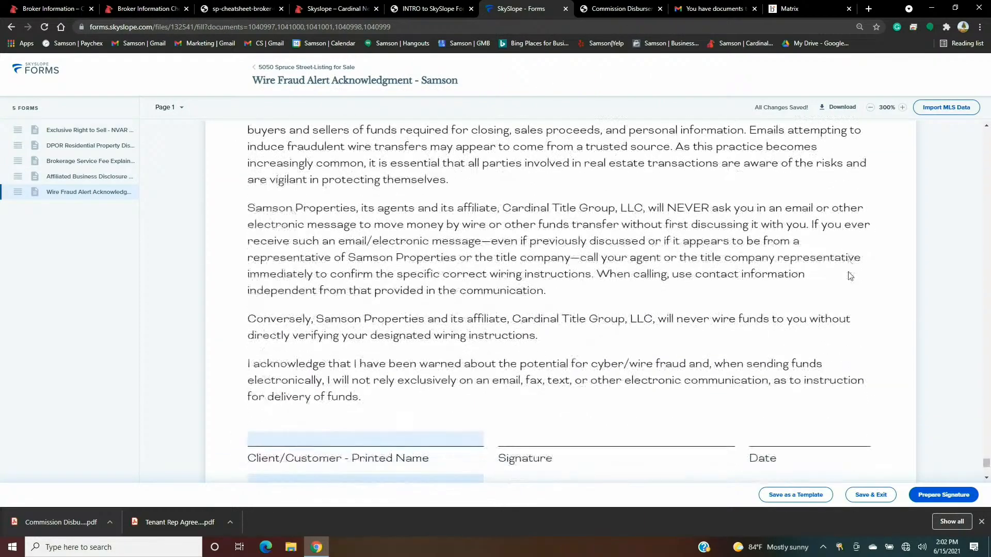
left_click(378, 354)
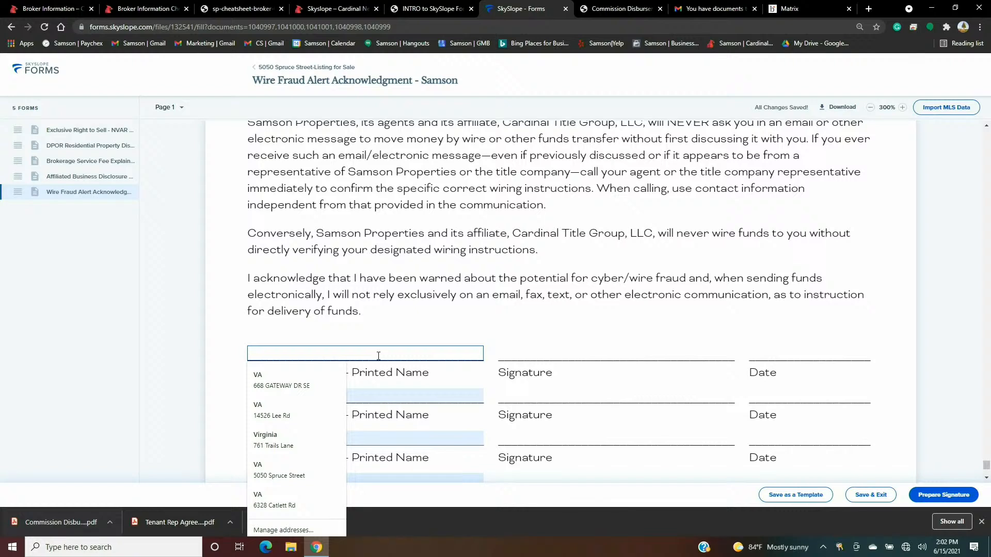
type("Sandy")
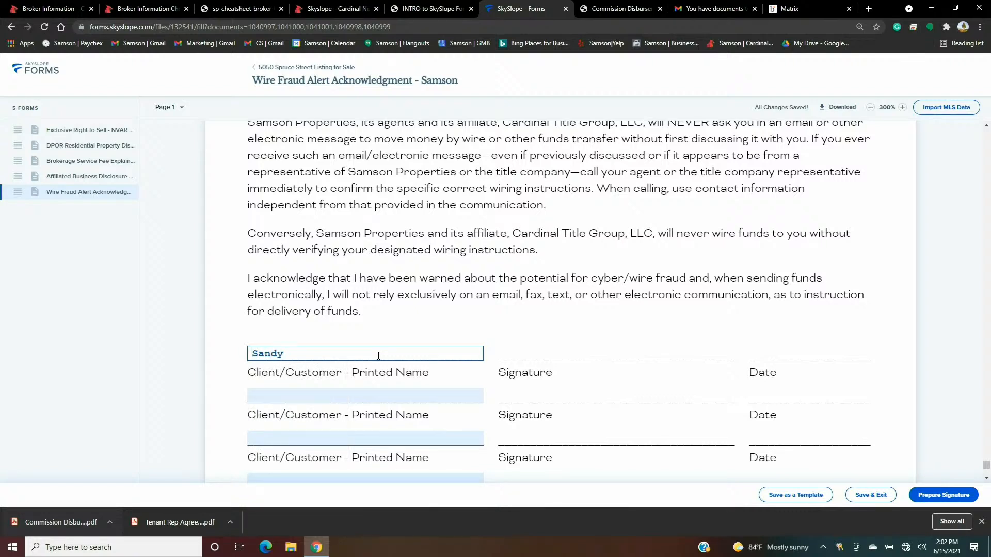
type(" Seller")
left_click(352, 401)
type("Sal")
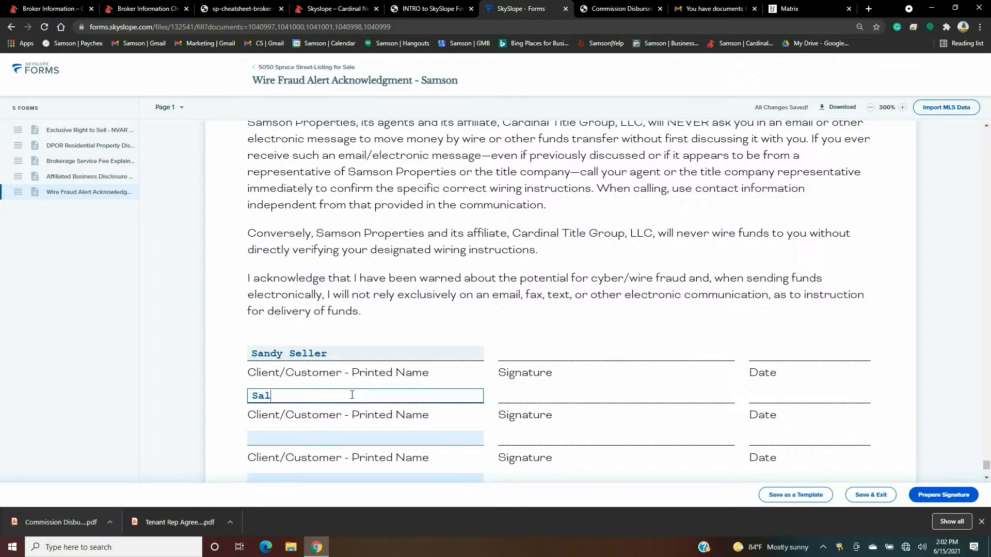
type(" Seller")
left_click(510, 332)
- Fill in the listing agent's name in the Agent Name field
scroll(493, 331, "down", 3)
left_click(351, 368)
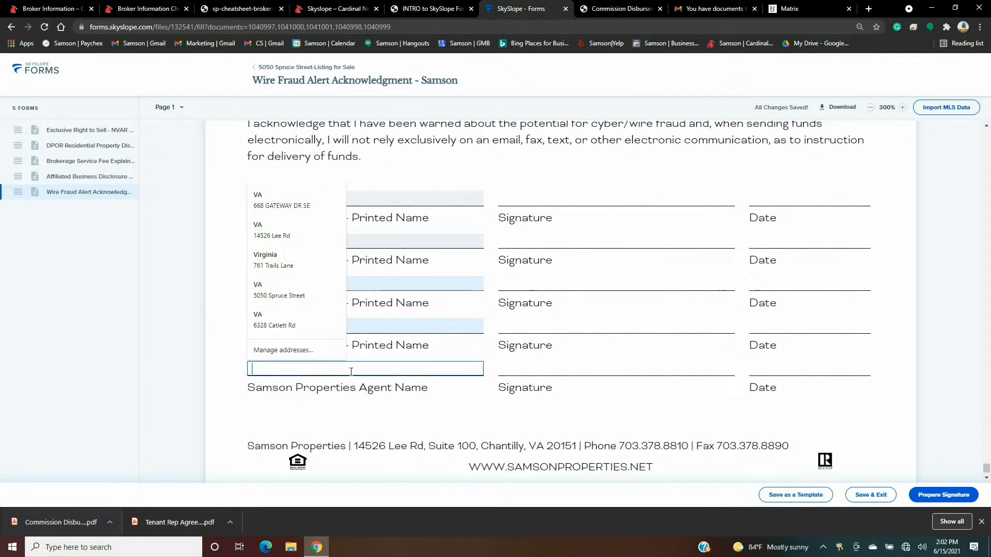
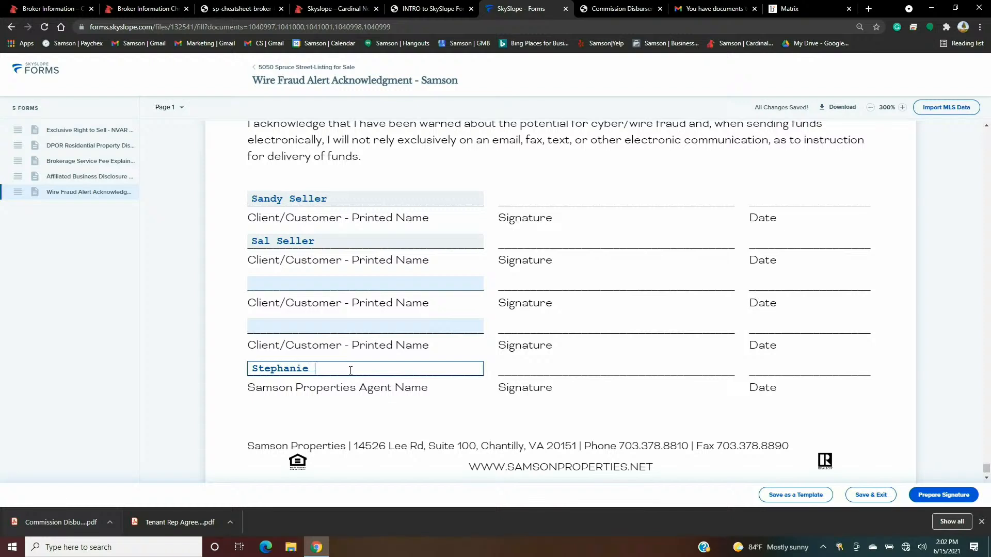
left_click(459, 412)
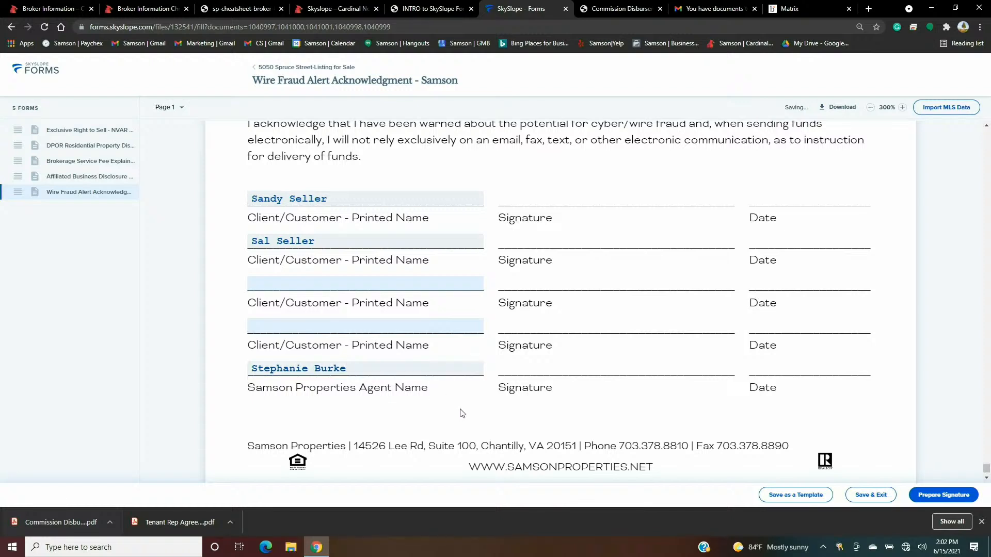
scroll(593, 340, "down", 1)
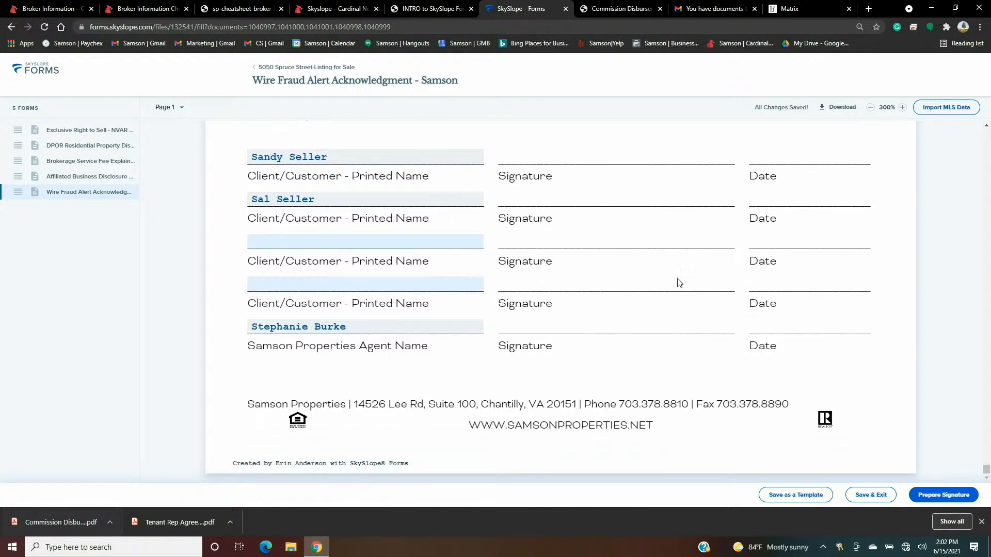
- Start signature preparation and set the agent's action required to Needs to sign
left_click(943, 494)
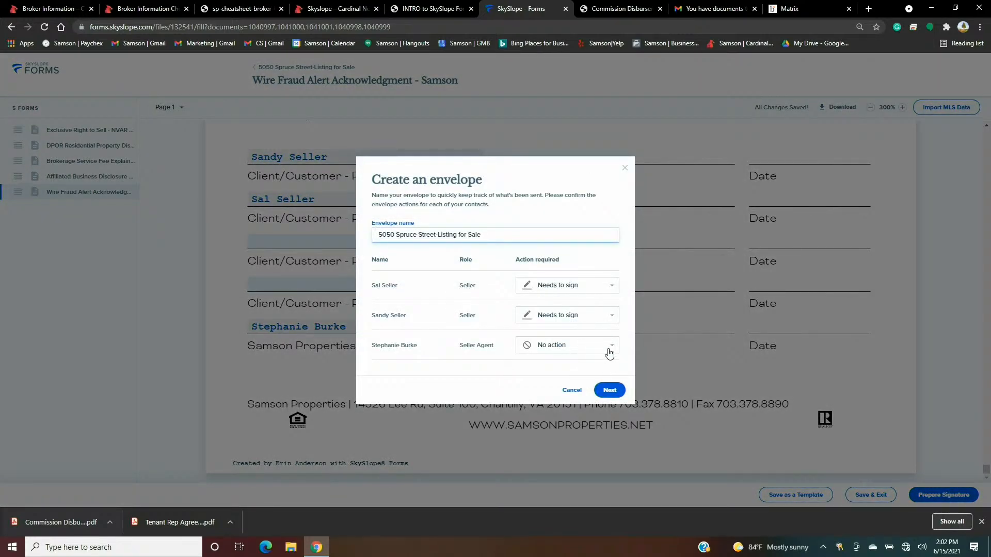
left_click(609, 353)
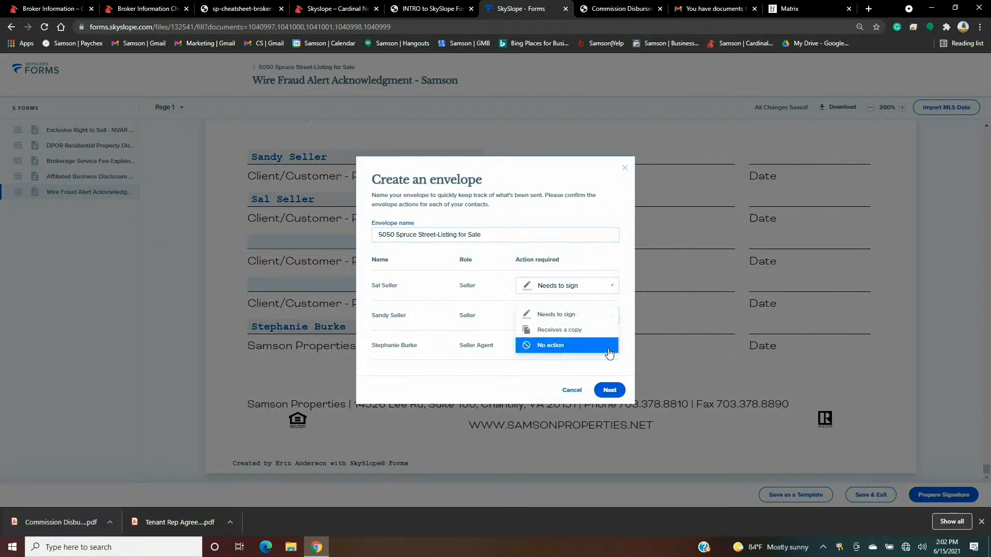
left_click(585, 321)
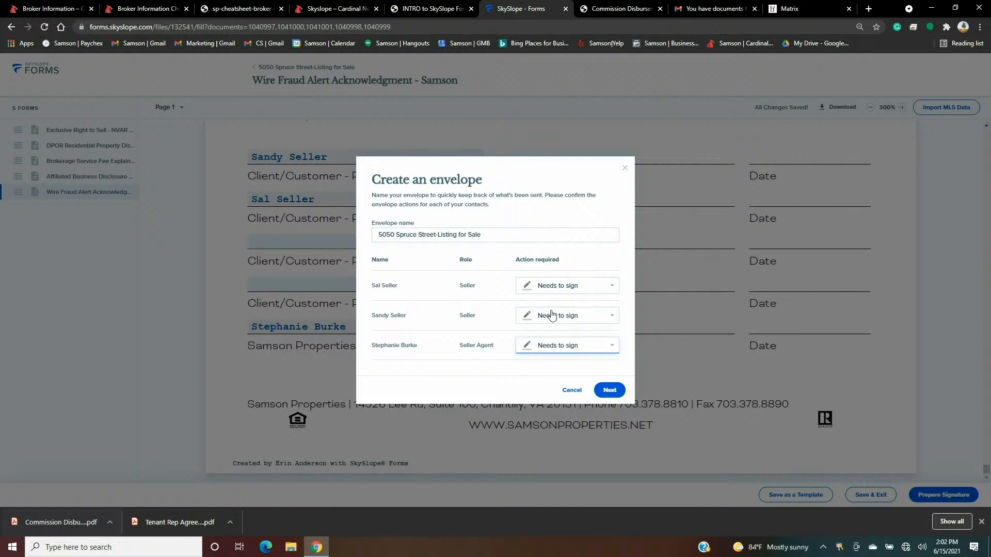
left_click(506, 235)
type("-")
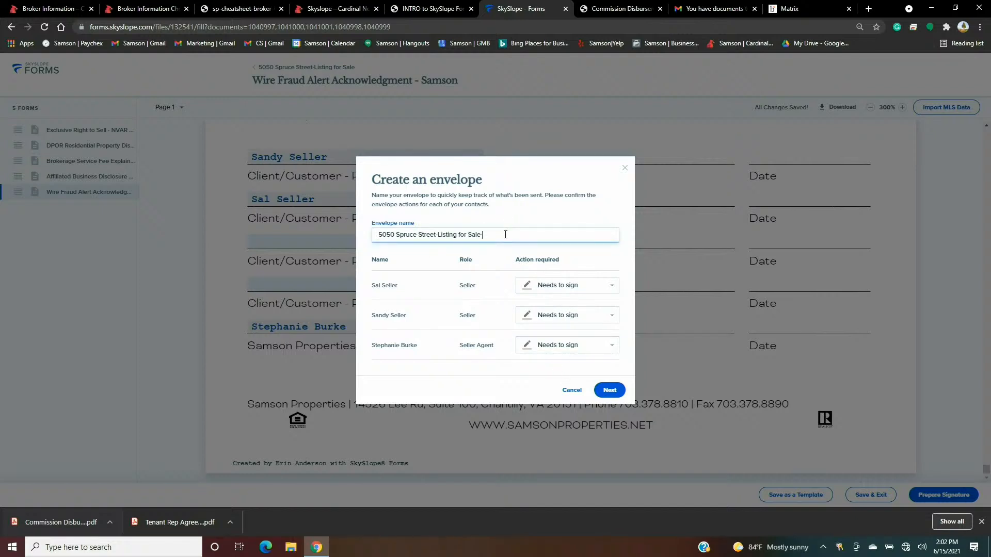
type("Listing AGreement & Req Forms")
left_click_drag(438, 235, 484, 238)
key("BackSpace")
- Confirm the envelope setup and review page 1 of the Exclusive Right to Sell document in DigiSign
left_click(609, 391)
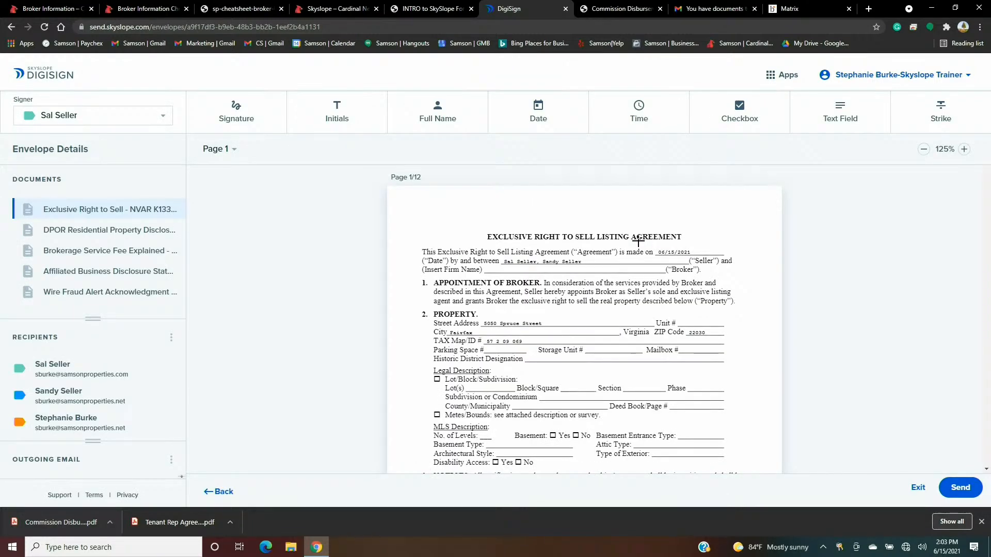
scroll(638, 241, "down", 5)
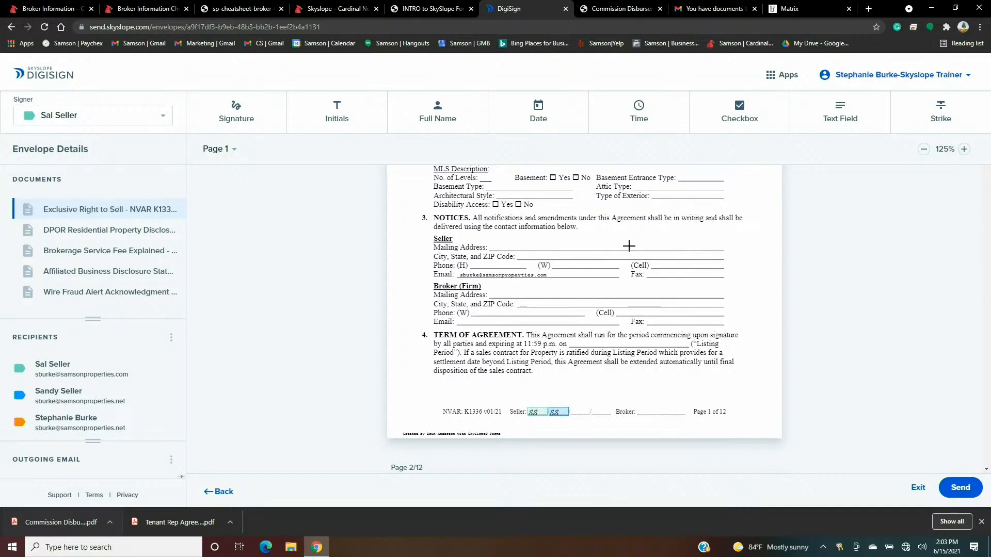
scroll(629, 245, "down", 3)
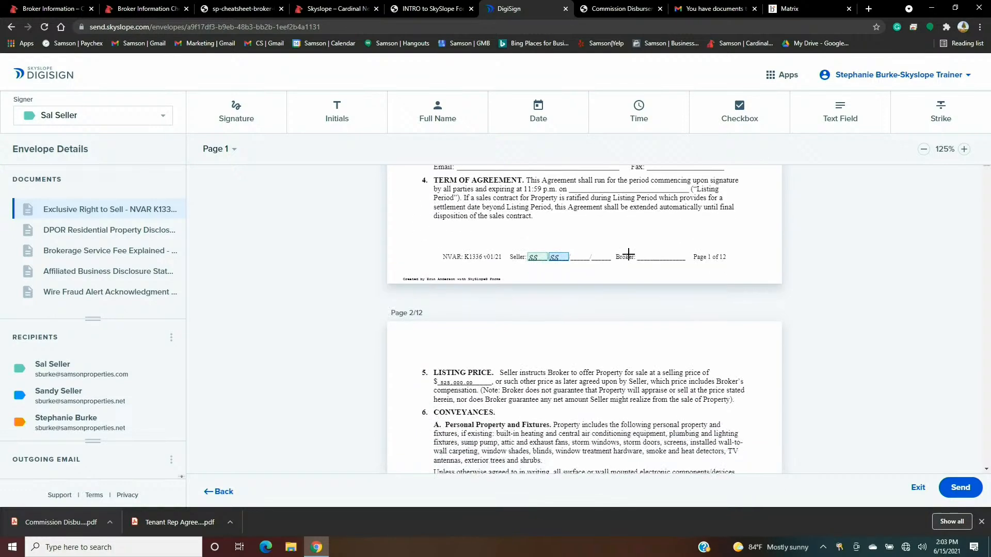
scroll(627, 252, "up", 1)
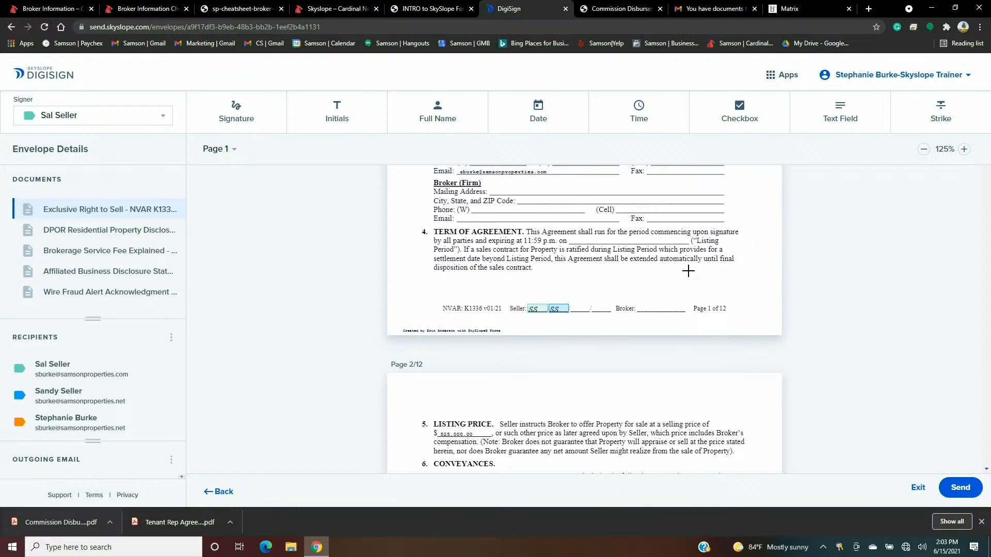
scroll(219, 408, "down", 1)
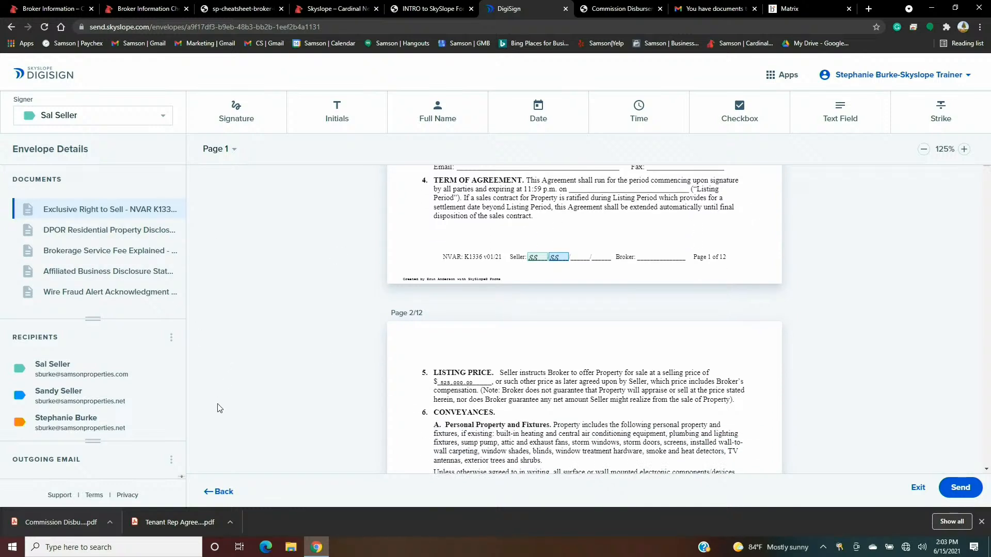
- Add a new broker recipient with first name, last name and email, and save it
left_click(171, 340)
left_click(195, 351)
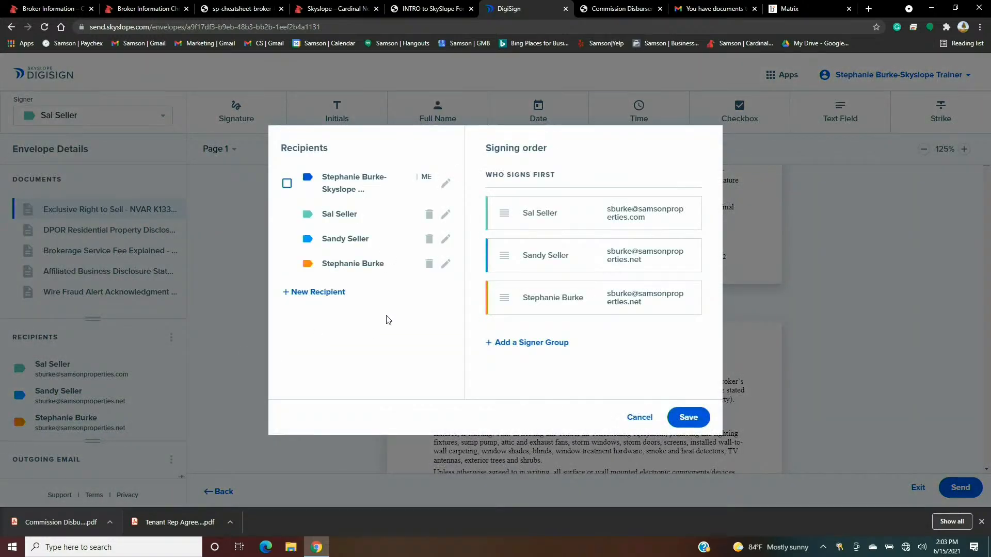
left_click(316, 295)
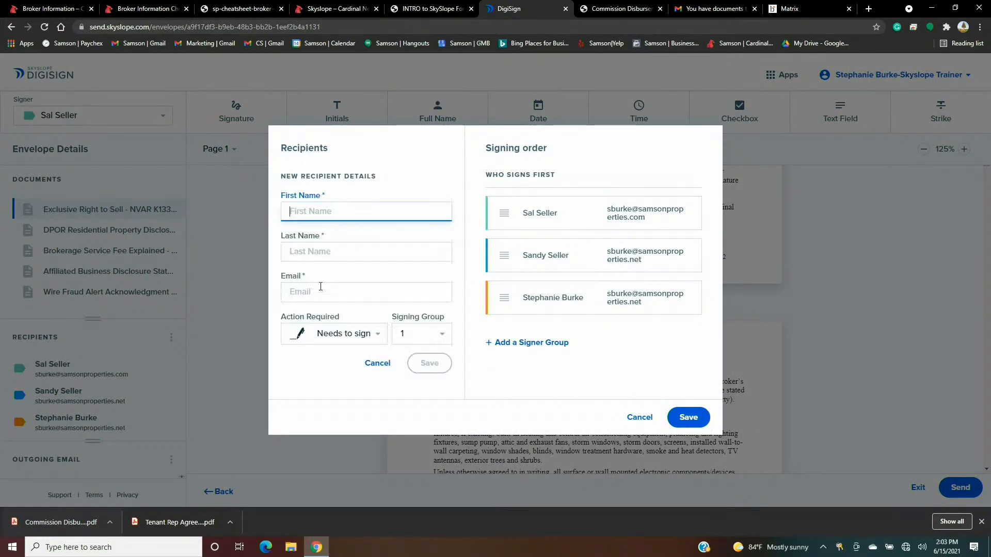
type("Steve")
key("Tab")
type("Broker")
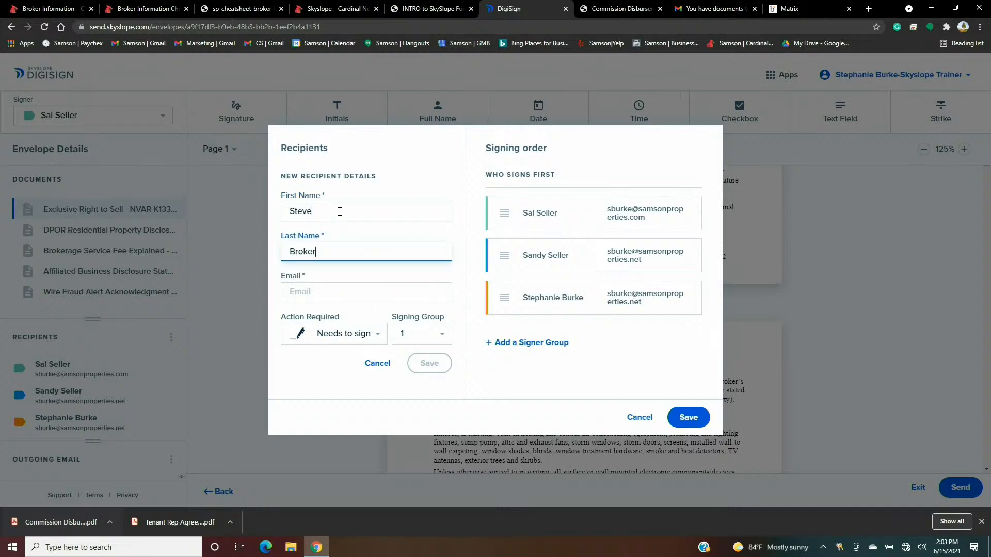
key("Tab")
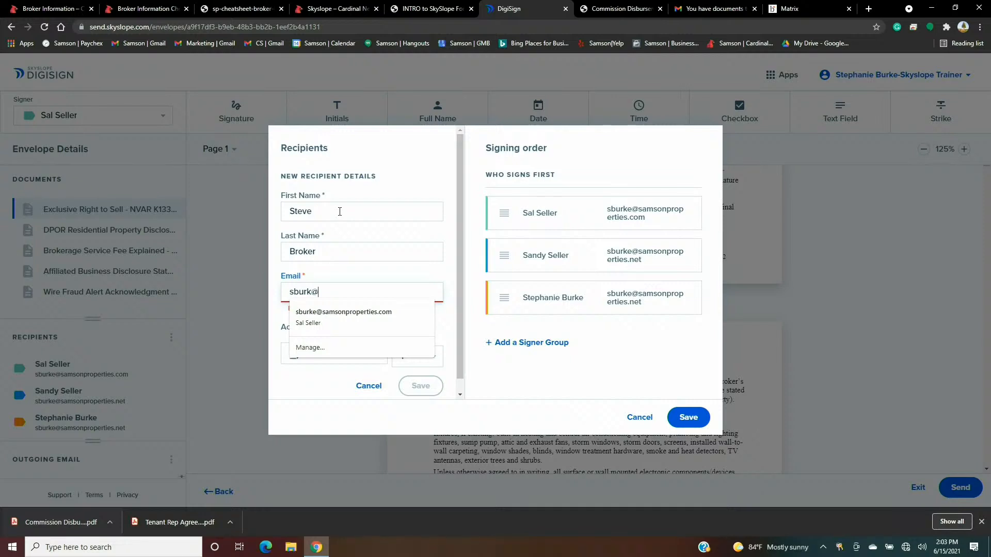
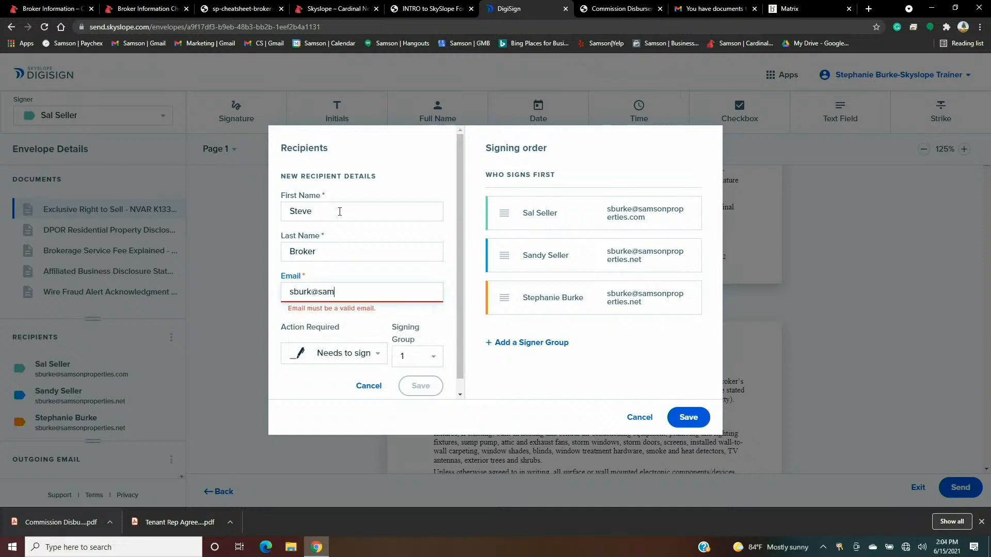
left_click(331, 382)
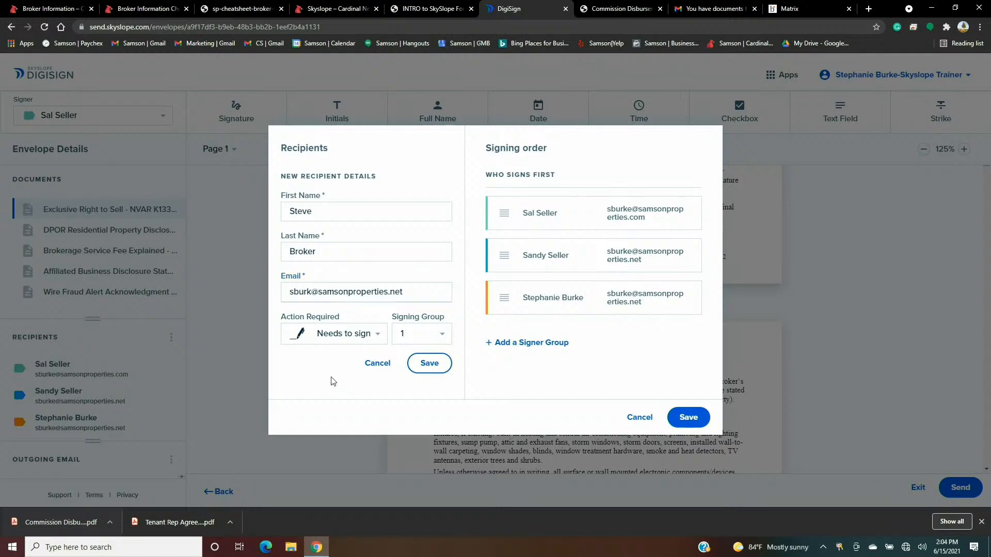
left_click(431, 335)
left_click(418, 353)
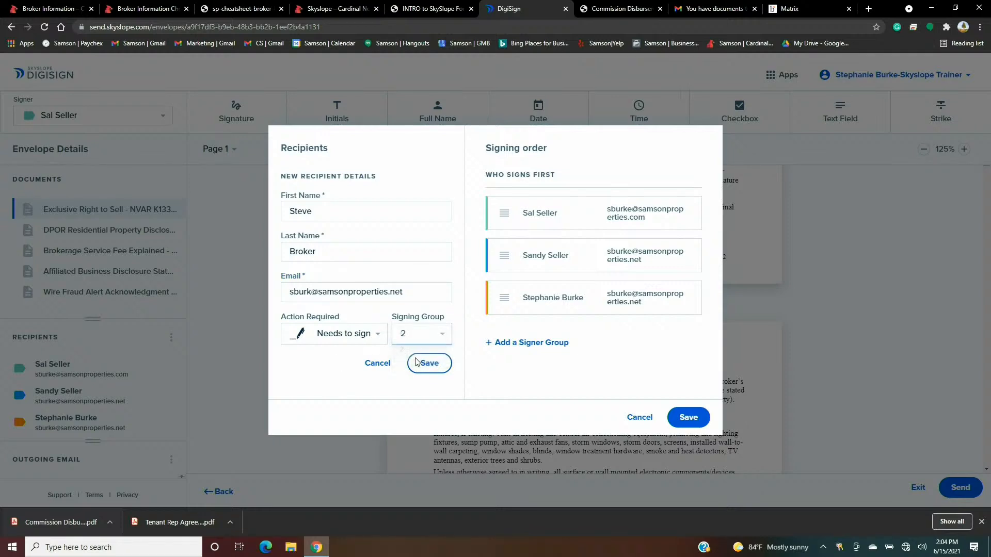
left_click(427, 365)
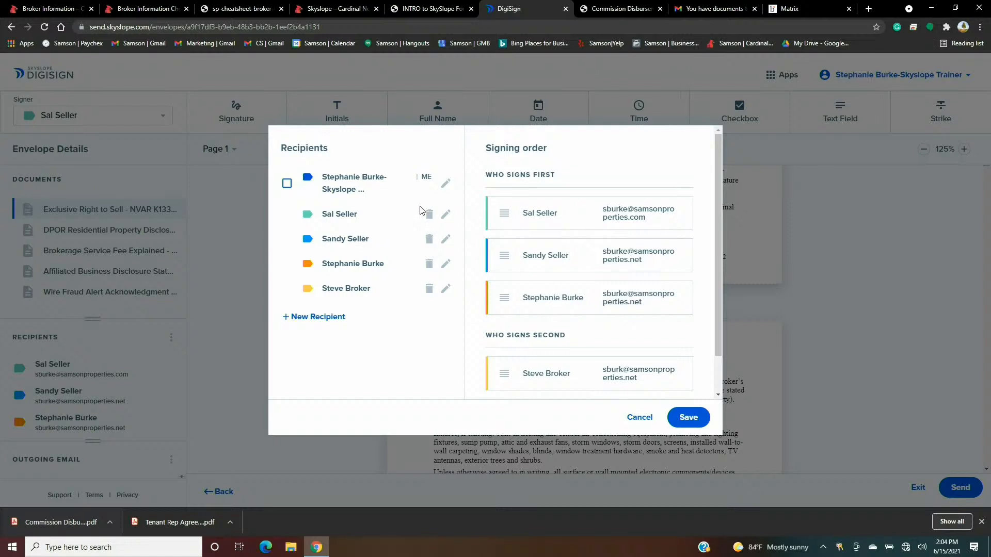
- Move the agent to signing group 2 and the broker to signing group 3
left_click(446, 269)
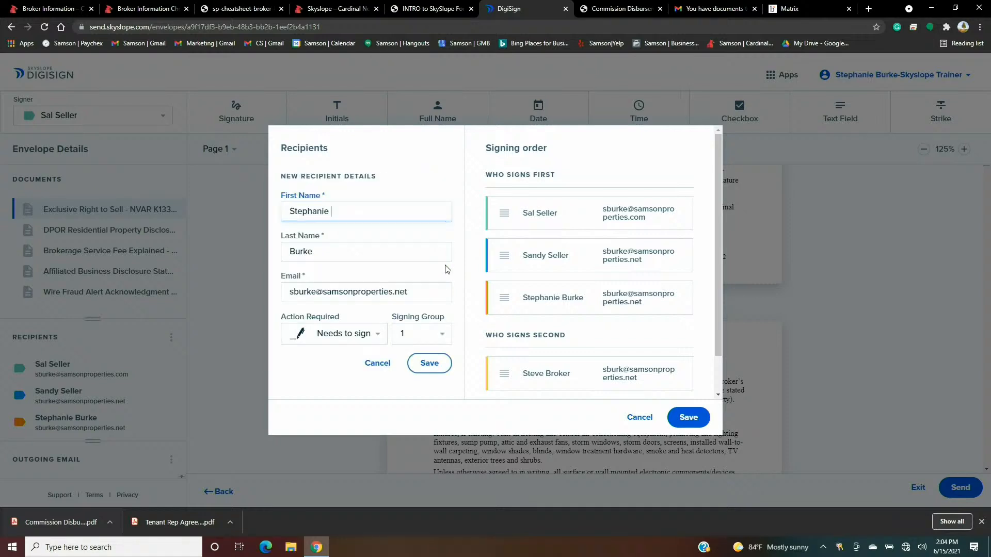
left_click(434, 335)
left_click(421, 359)
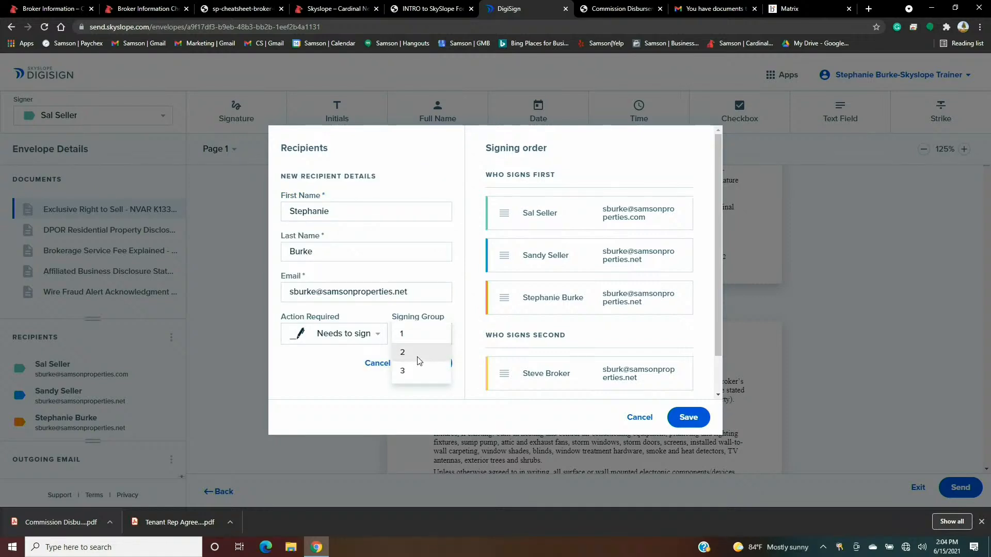
left_click(427, 364)
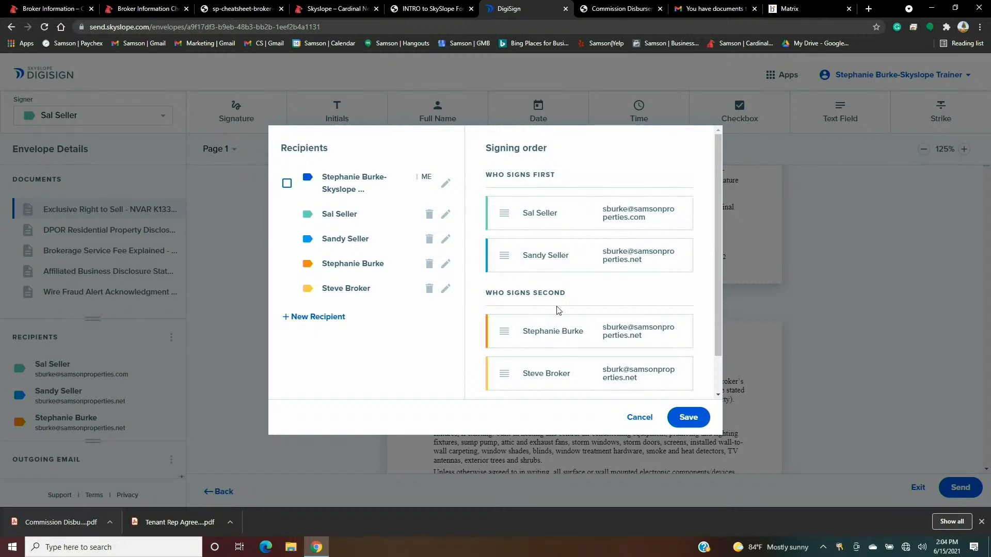
scroll(558, 309, "down", 1)
left_click(442, 288)
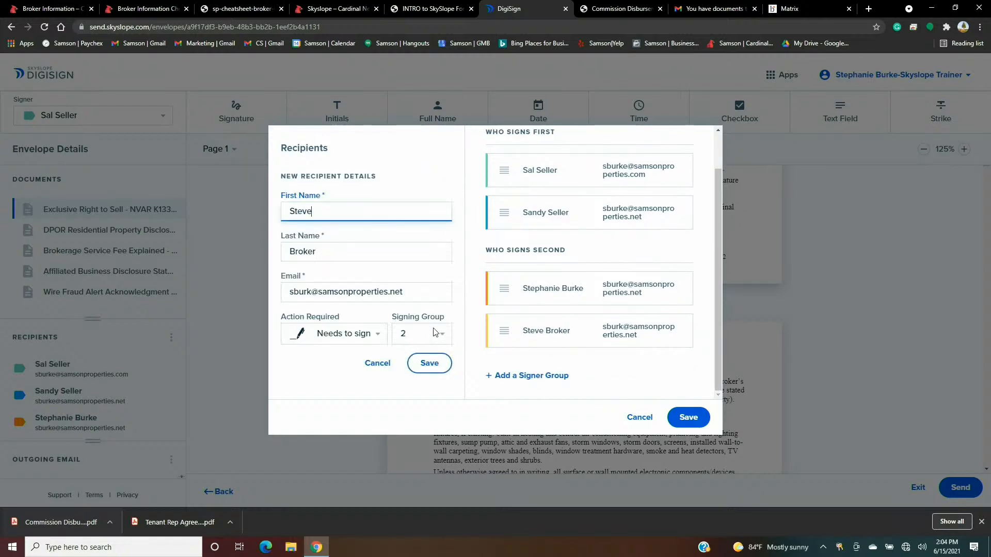
left_click(439, 336)
left_click(424, 357)
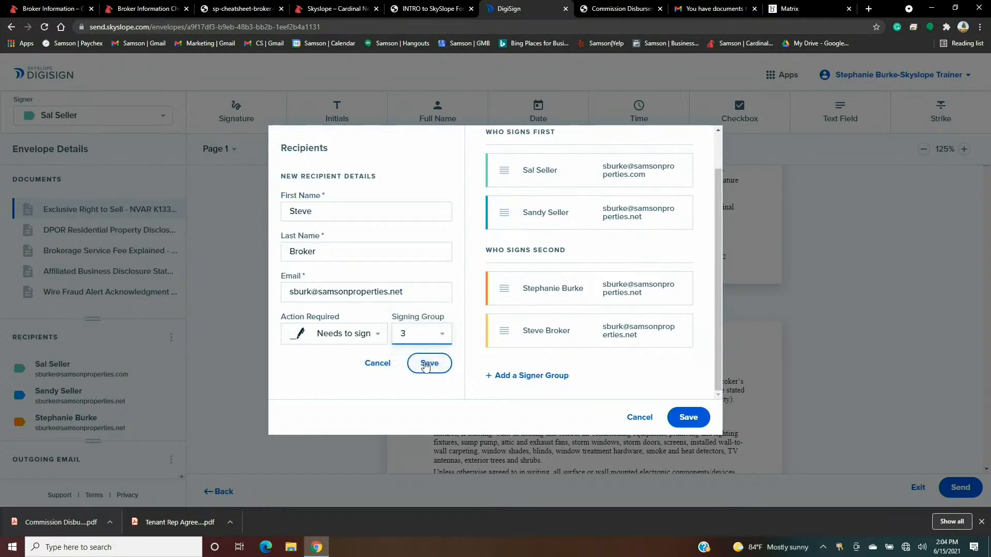
left_click(428, 364)
scroll(570, 325, "up", 1)
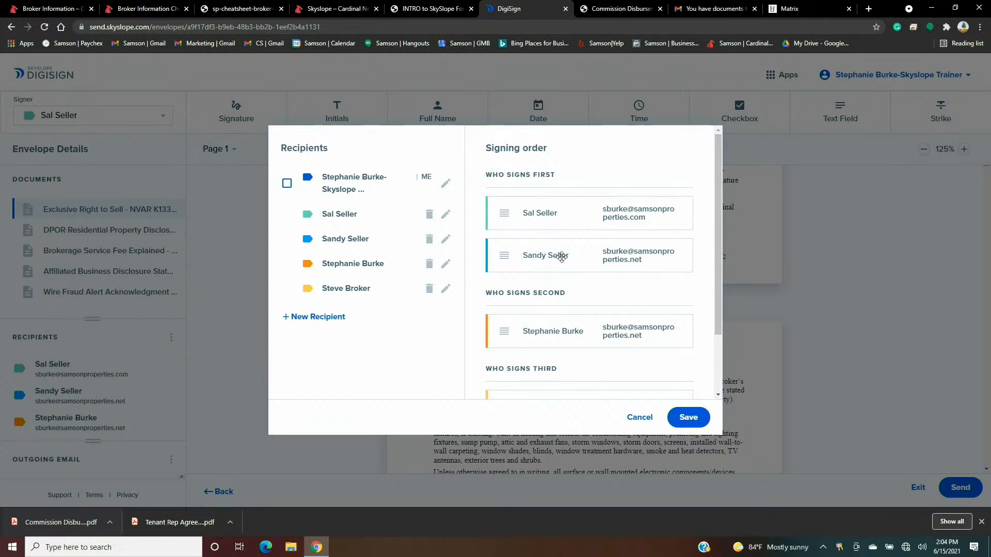
- Save the Recipients dialog changes and scroll back to the top of the listing agreement
scroll(561, 260, "down", 1)
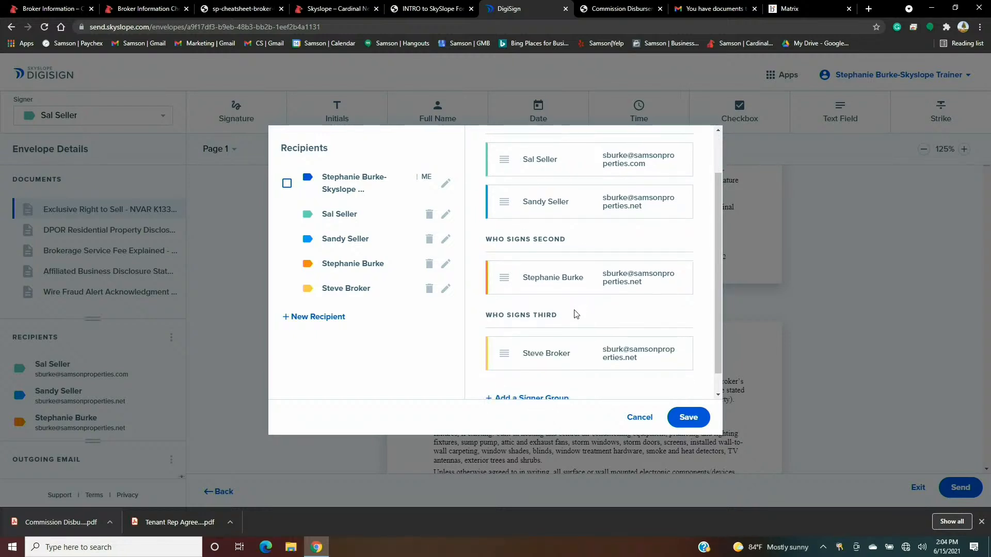
scroll(573, 315, "down", 1)
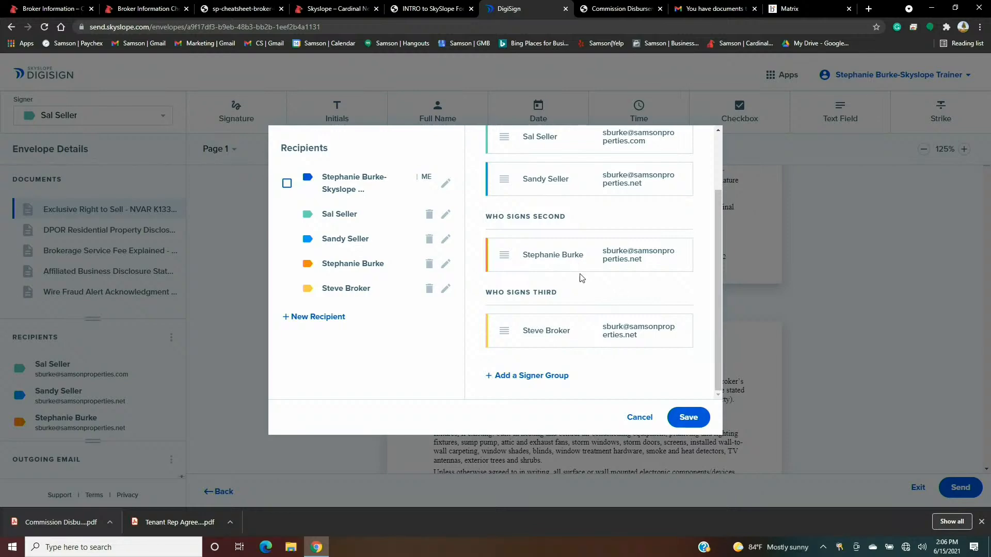
left_click(694, 424)
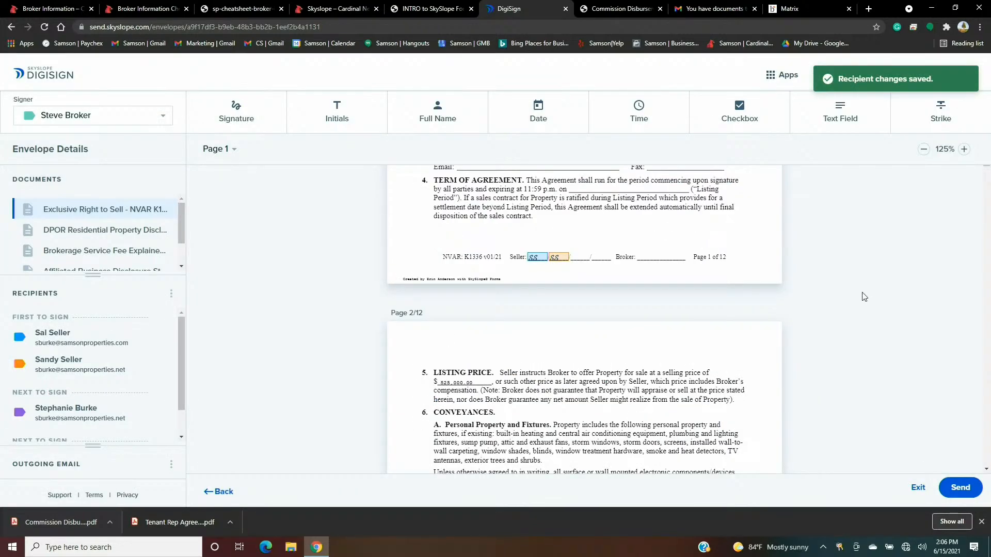
scroll(851, 297, "up", 3)
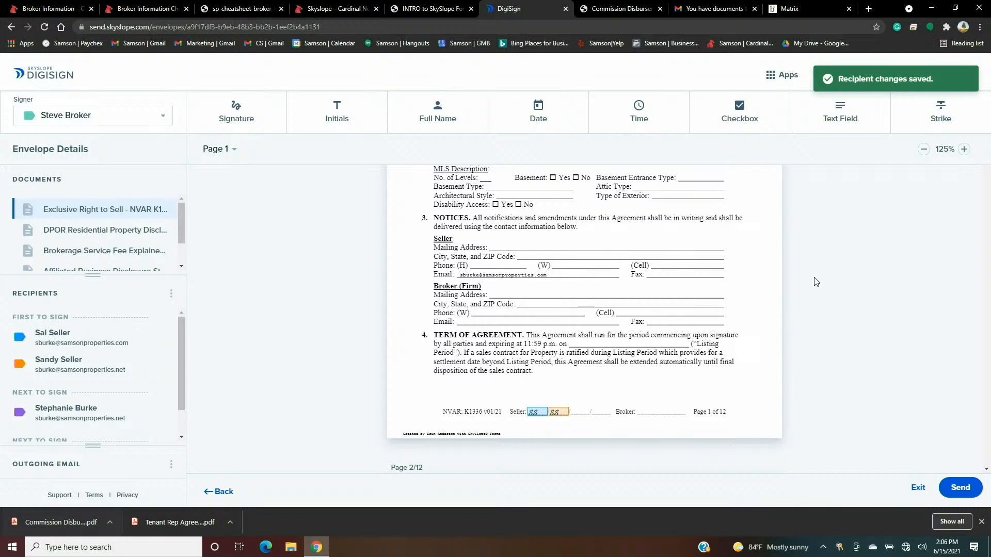
- With the broker as signer, place an initials field on page 1's Broker line
scroll(642, 303, "up", 5)
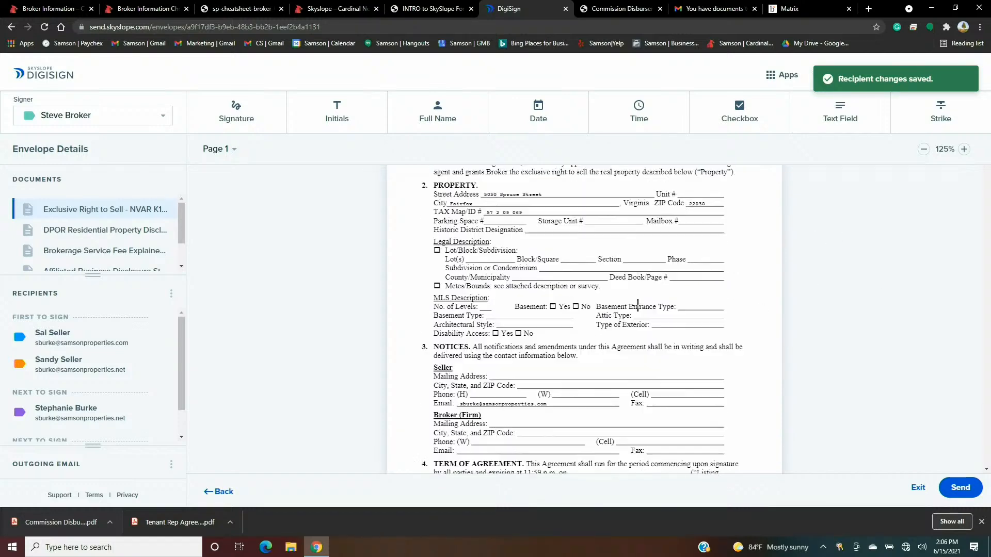
left_click(142, 120)
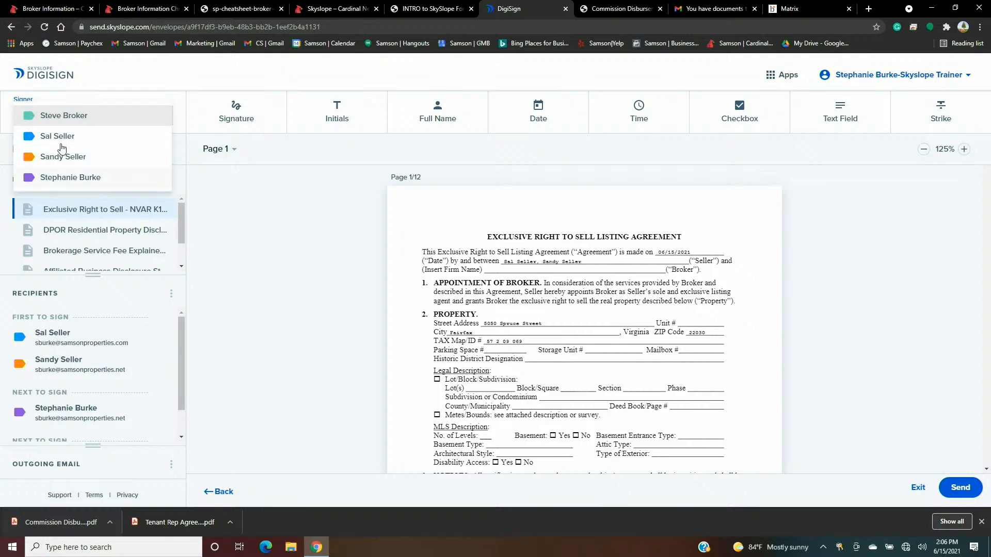
left_click(74, 117)
left_click(336, 114)
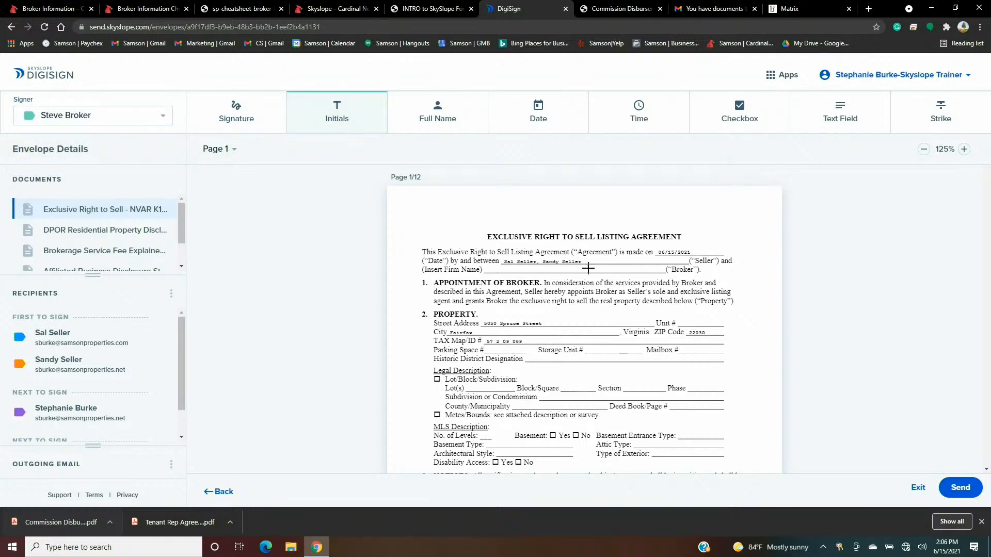
scroll(589, 267, "down", 5)
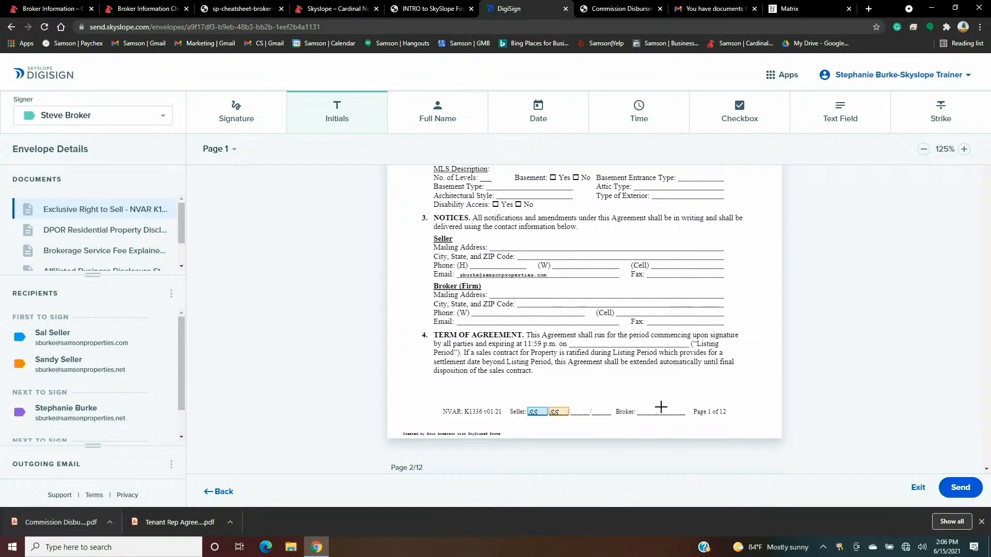
left_click(660, 407)
left_click(347, 114)
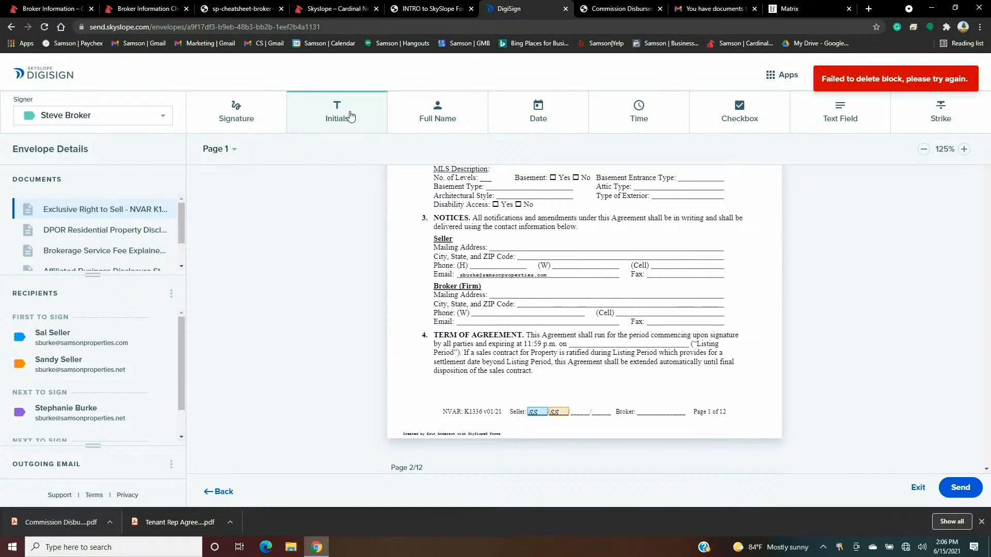
left_click(665, 409)
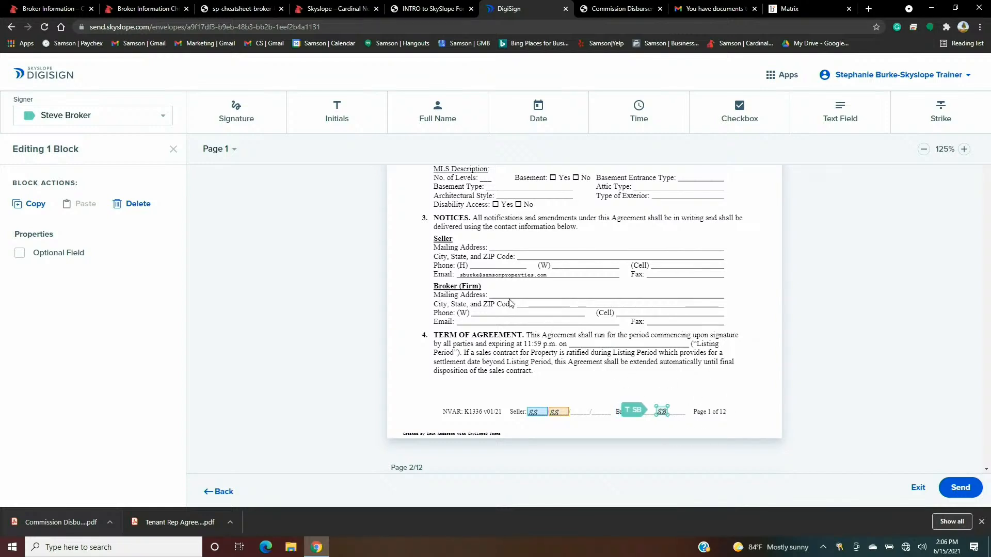
- Paste the broker's initials onto the Broker lines of pages 2, 3 and 4, then pick Checkbox
left_click(35, 205)
scroll(582, 304, "down", 8)
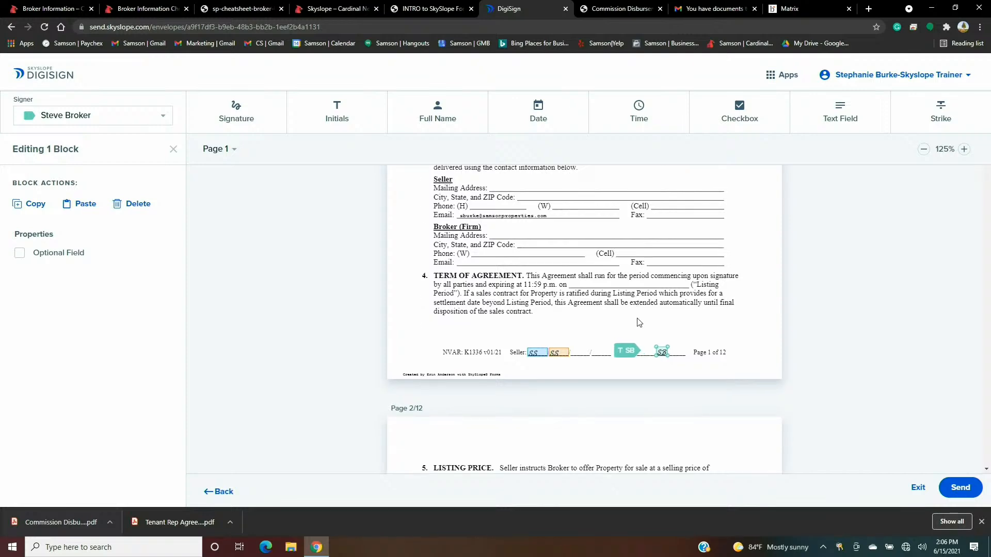
scroll(657, 340, "down", 3)
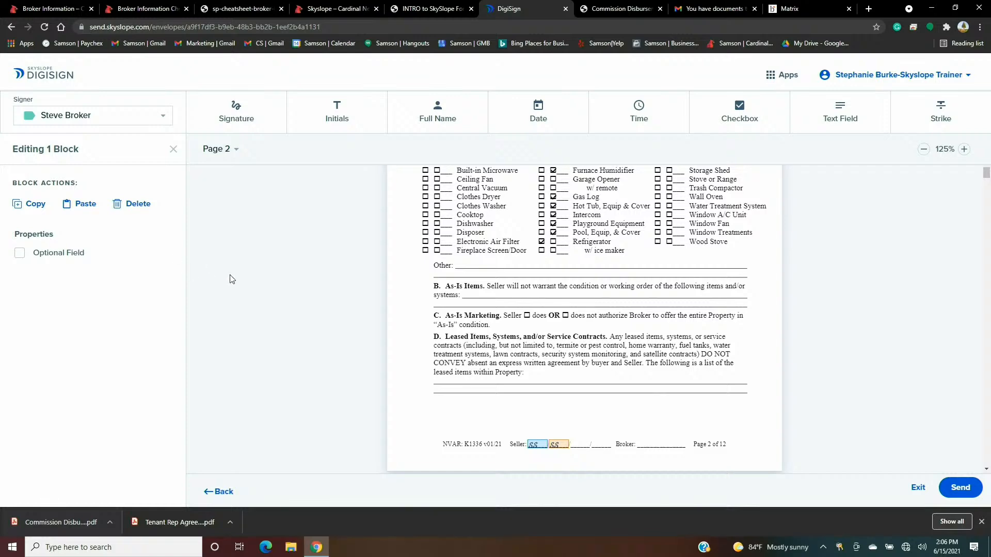
left_click(85, 203)
scroll(410, 326, "down", 3)
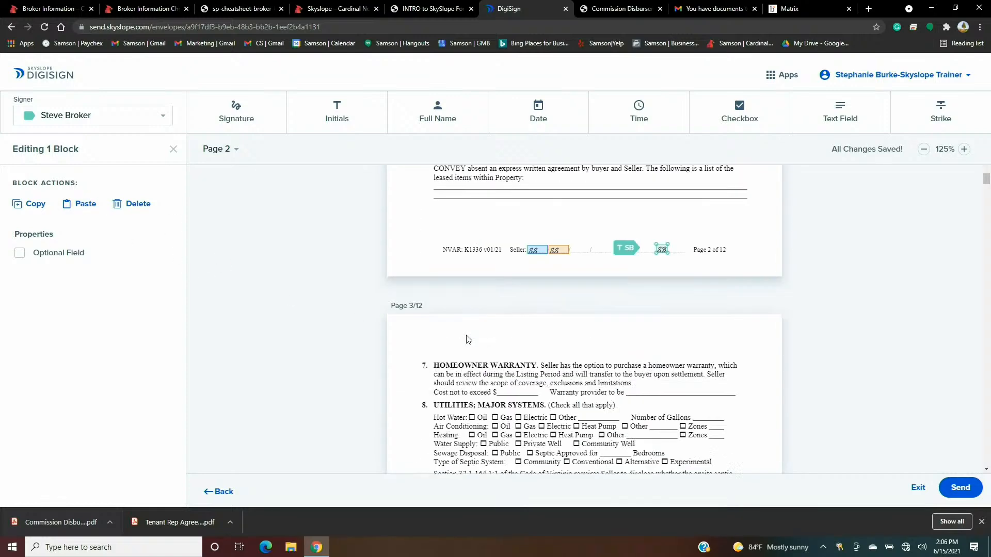
scroll(468, 339, "down", 8)
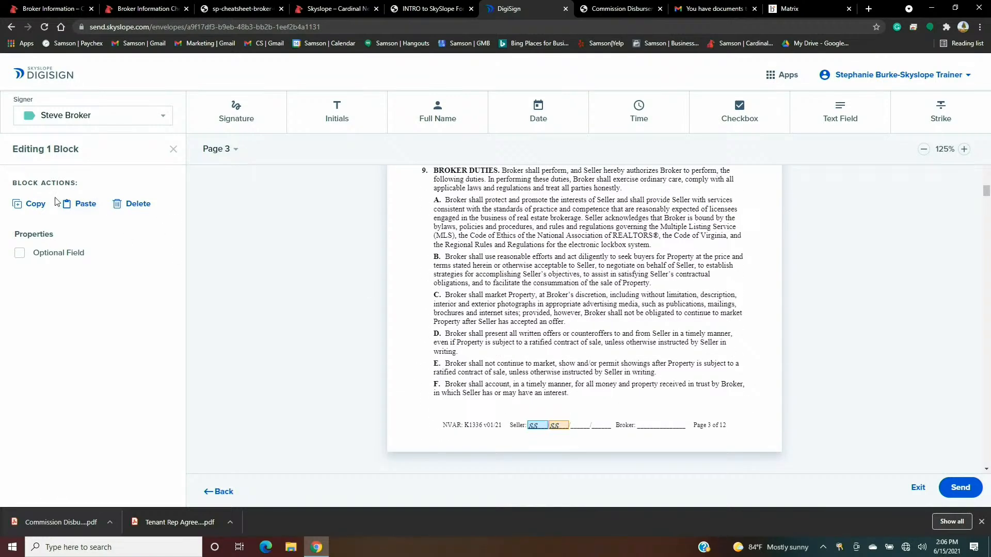
left_click(78, 204)
left_click(94, 203)
scroll(453, 309, "down", 6)
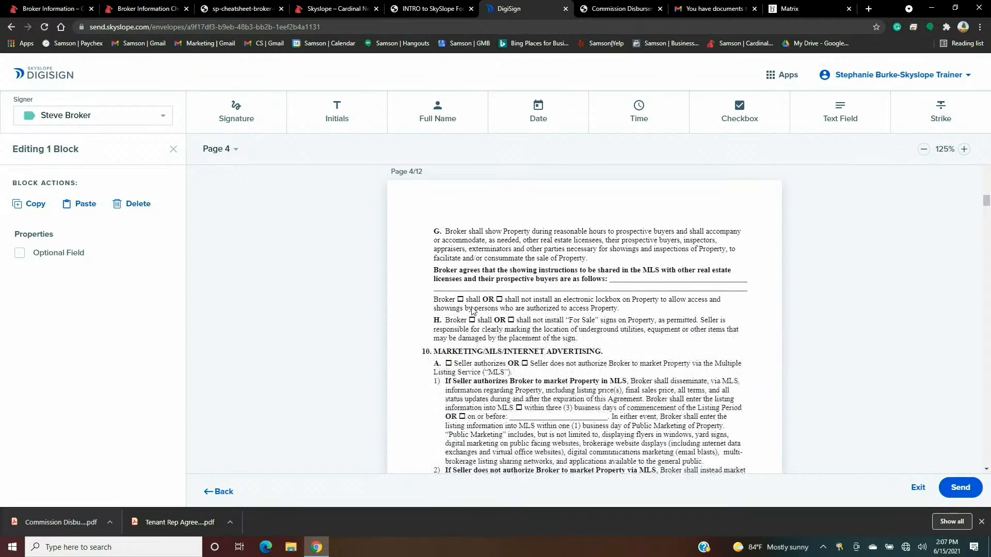
scroll(472, 310, "down", 5)
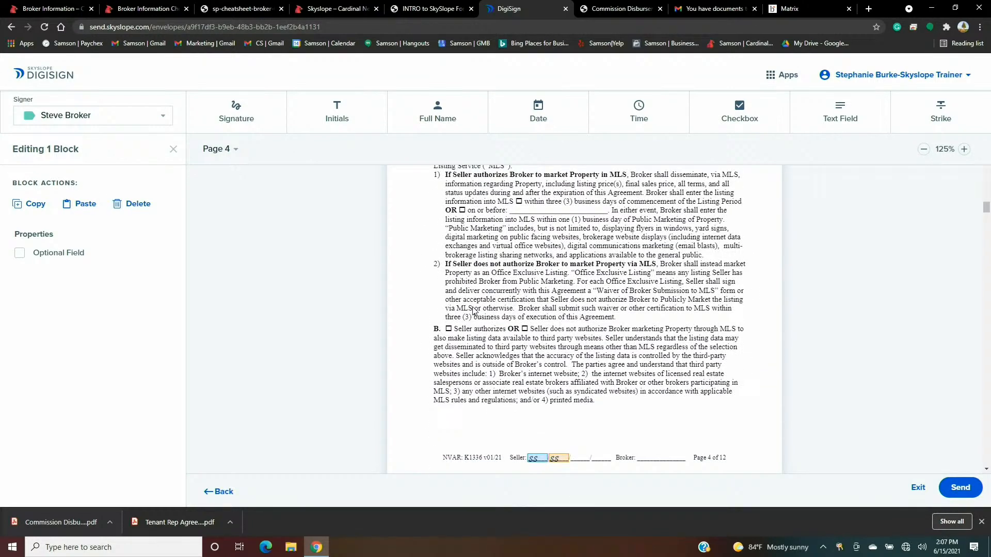
scroll(473, 310, "down", 1)
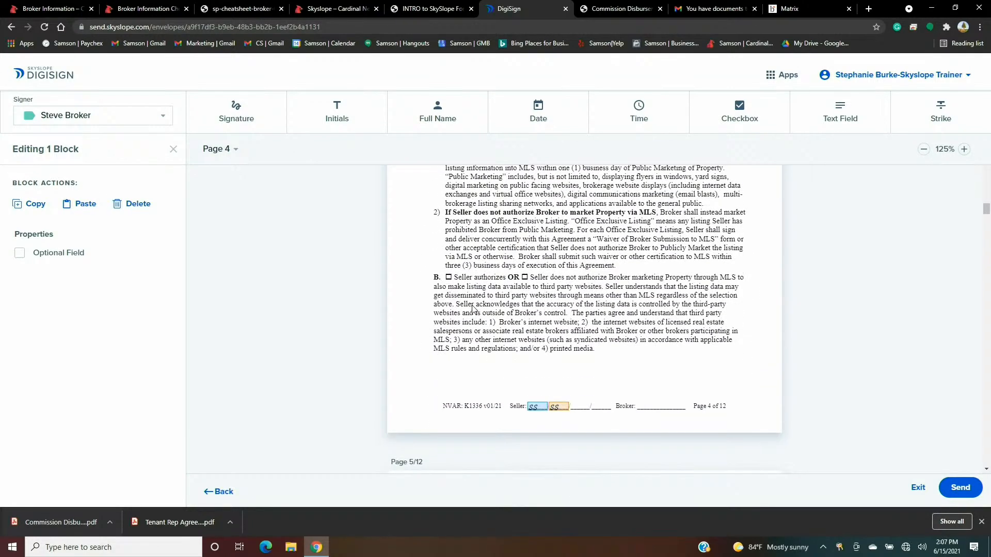
left_click(84, 205)
scroll(669, 385, "up", 5)
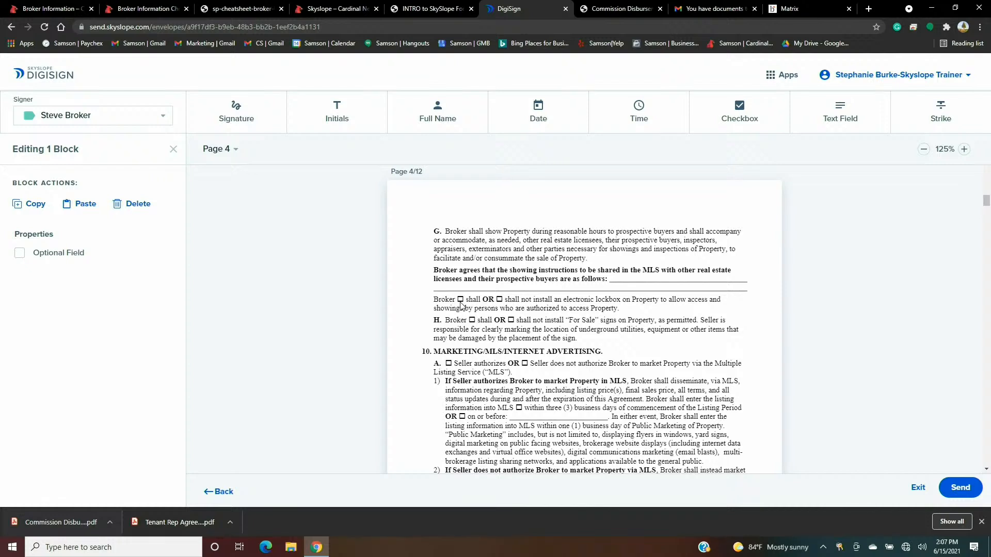
left_click(747, 116)
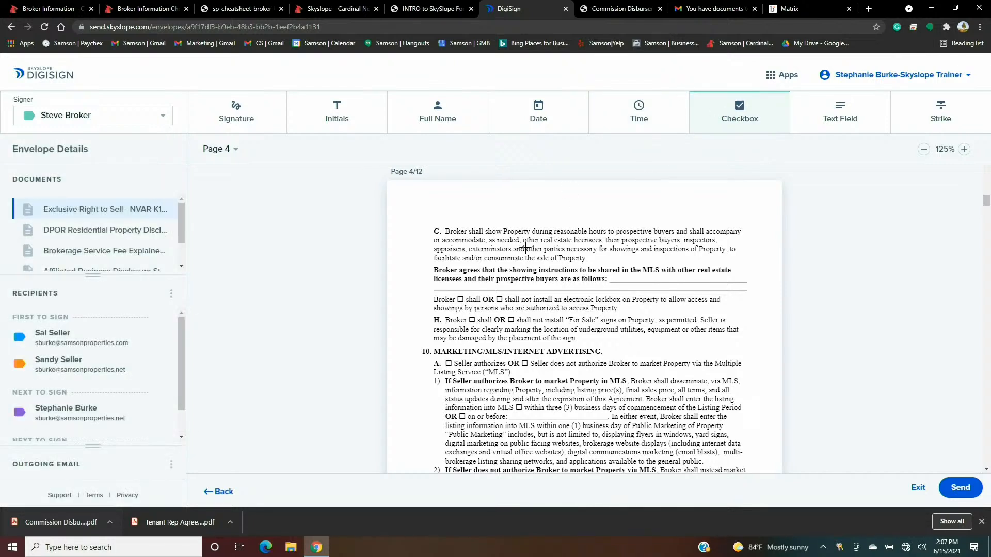
- Place a broker checkbox after 'Broker' in page 4's lockbox clause, set Read Only and Checked by Default
left_click(460, 298)
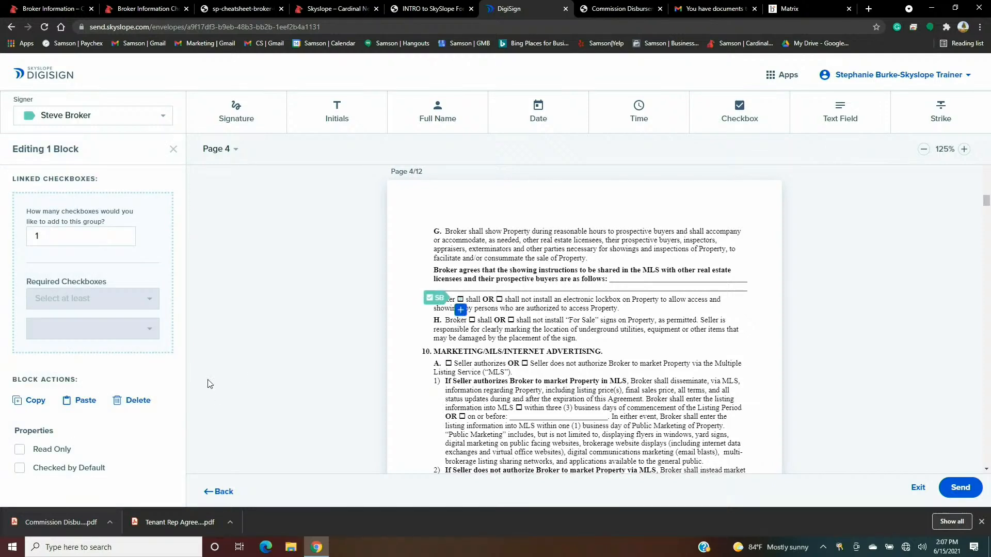
left_click(19, 450)
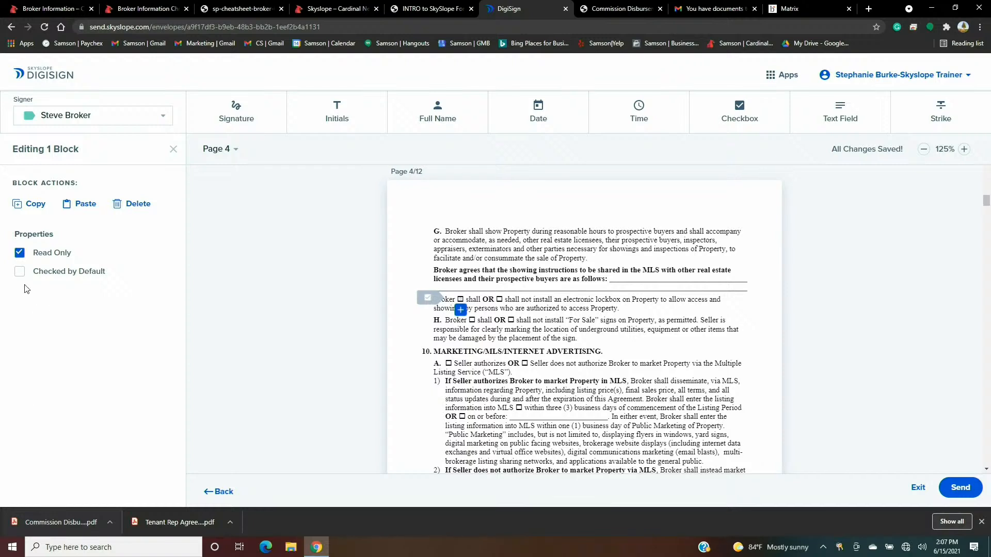
left_click(20, 271)
left_click(763, 349)
scroll(743, 310, "down", 4)
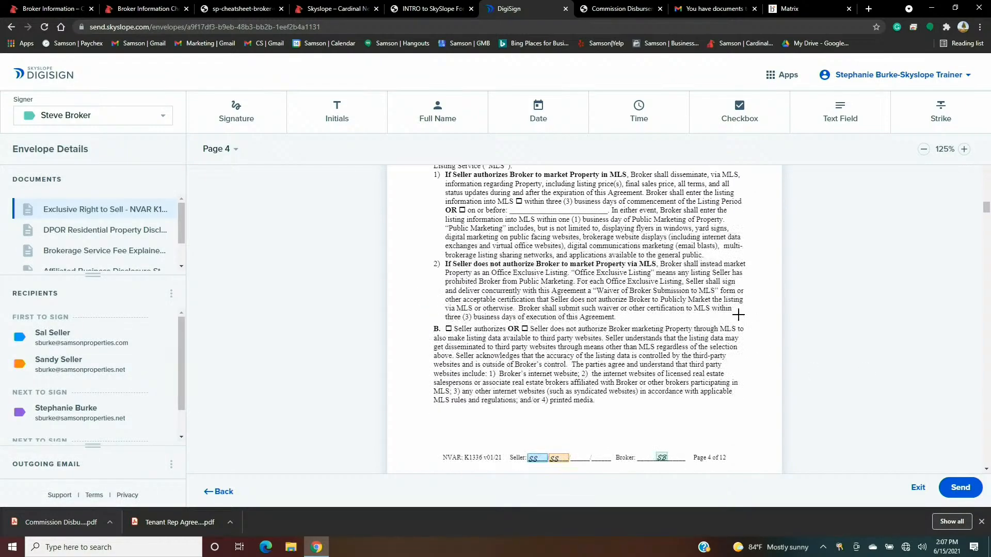
scroll(738, 315, "down", 5)
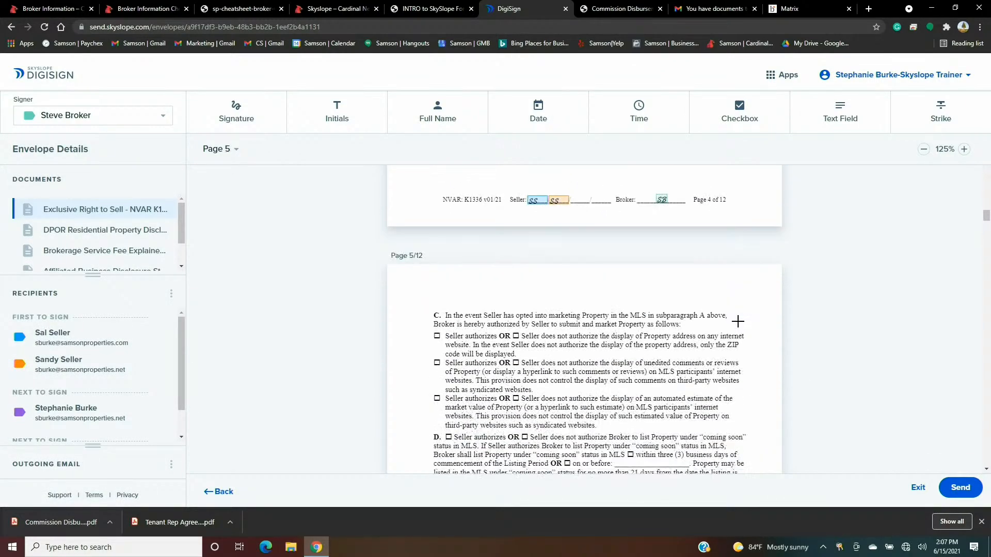
scroll(738, 321, "down", 5)
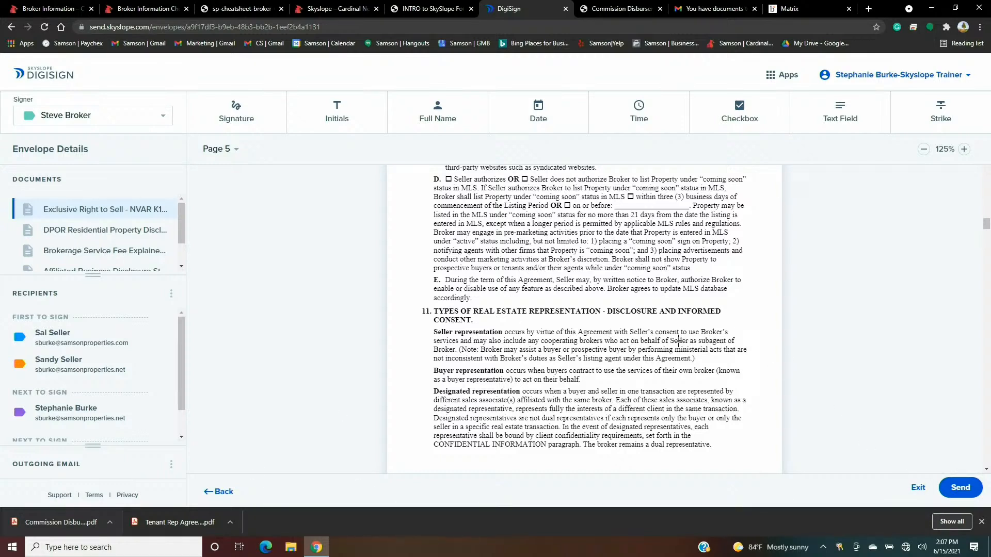
scroll(658, 338, "down", 1)
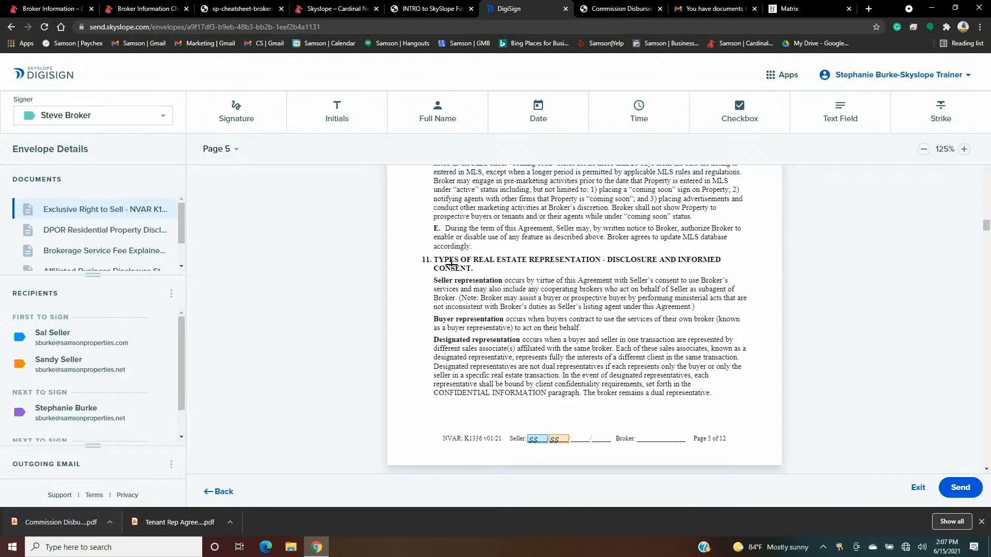
- Place broker initials on page 5's Broker footer line and paste them onto pages 6 and 7
left_click(337, 128)
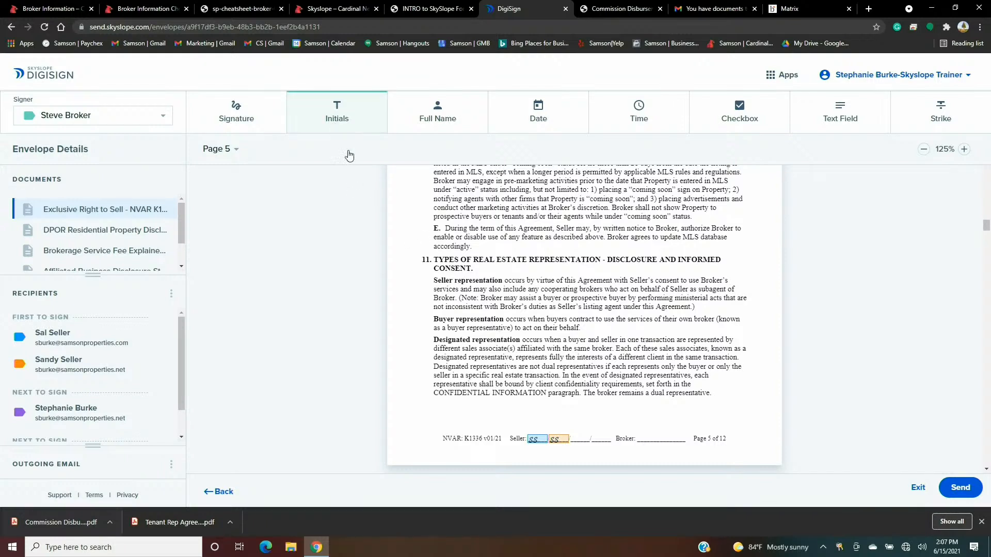
left_click(659, 435)
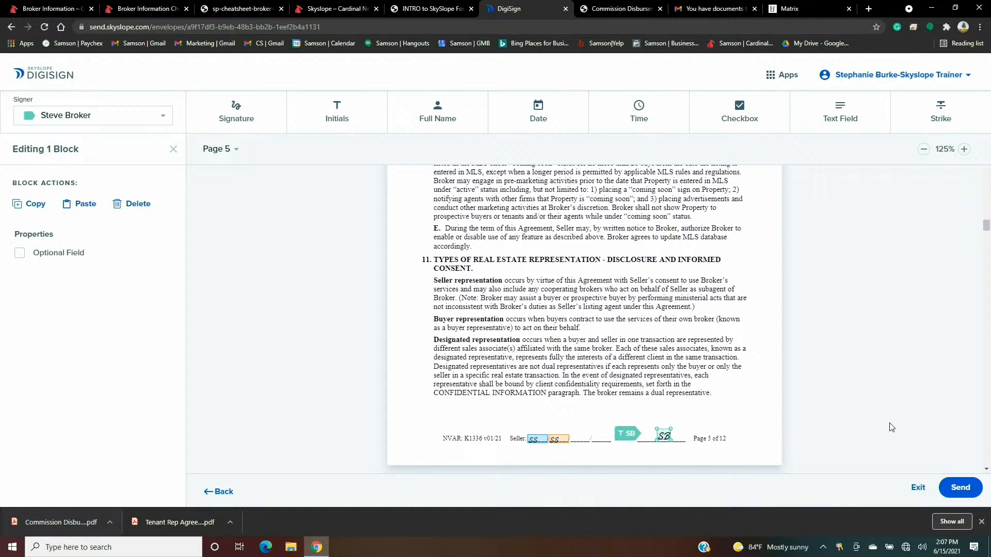
scroll(742, 411, "down", 4)
scroll(742, 412, "down", 7)
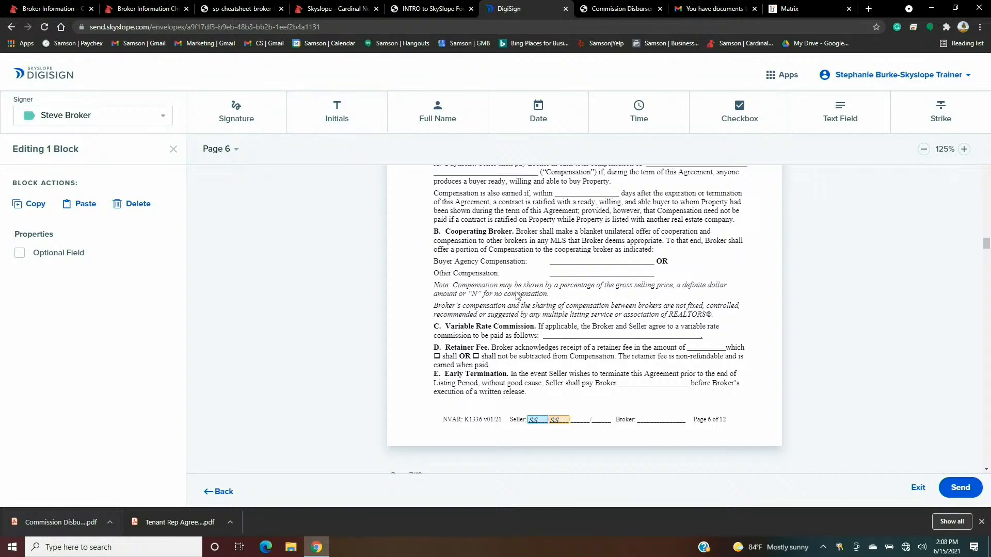
left_click(84, 204)
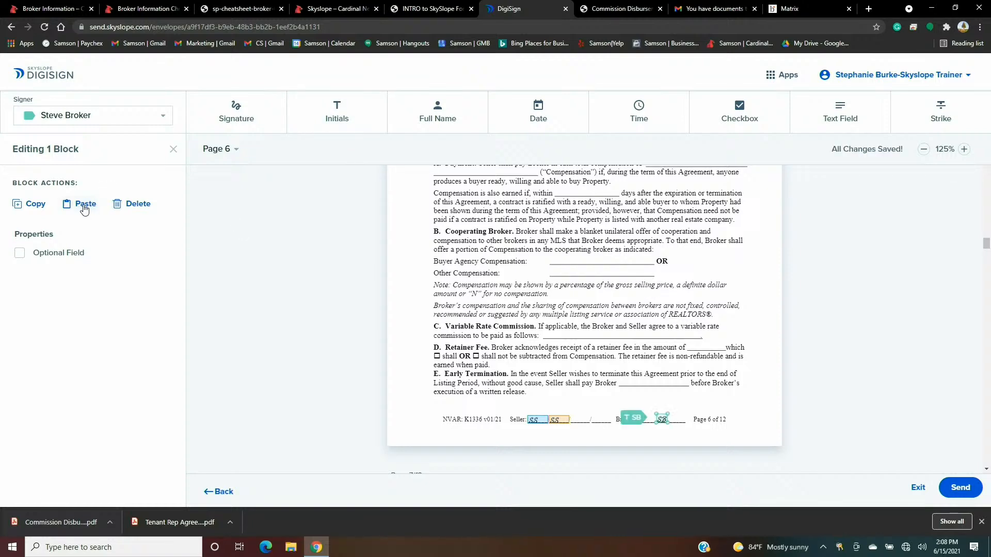
scroll(310, 274, "down", 4)
scroll(317, 276, "down", 6)
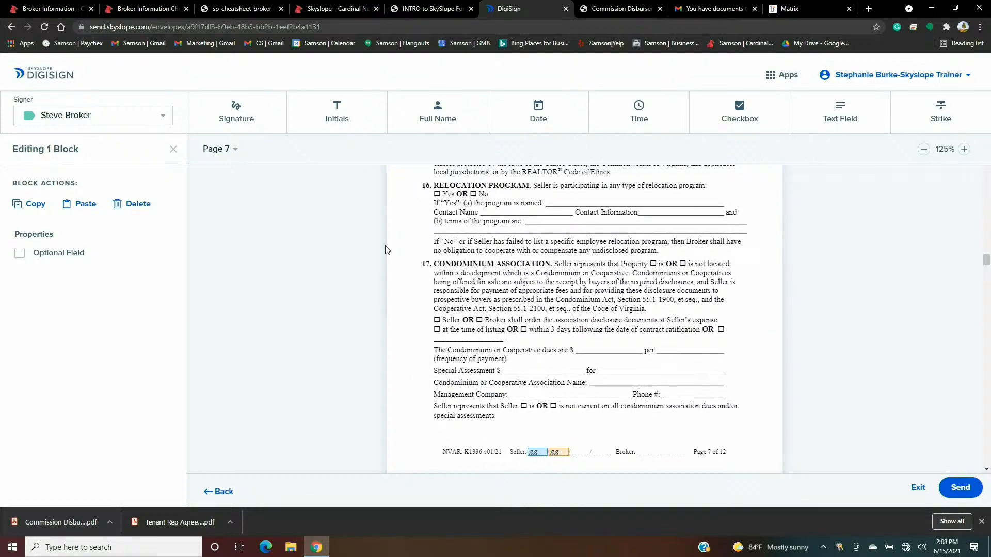
scroll(405, 262, "down", 1)
scroll(406, 262, "up", 1)
left_click(85, 205)
- Paste the broker's initials onto the Broker footer lines of pages 8 through 11
scroll(605, 306, "down", 5)
scroll(605, 306, "down", 9)
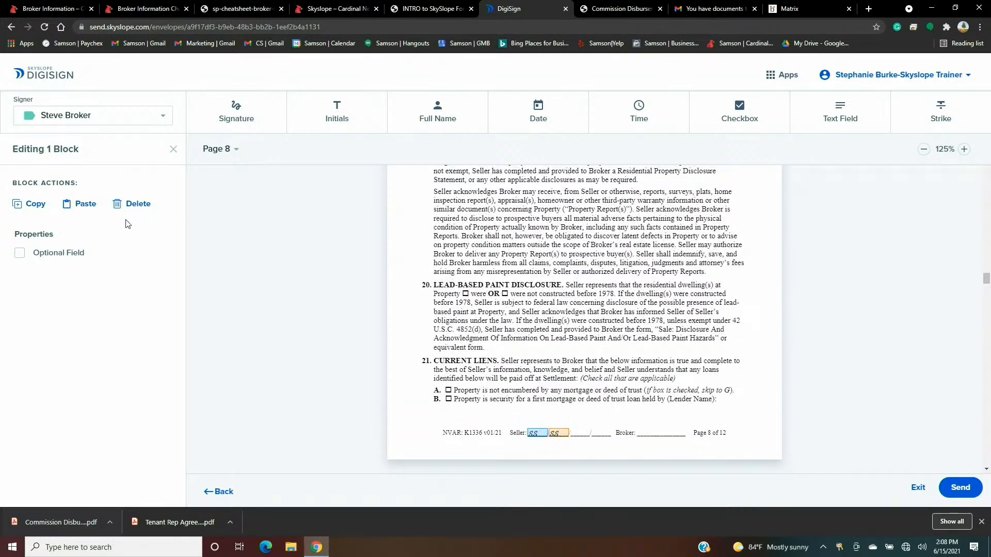
left_click(84, 204)
scroll(627, 335, "down", 4)
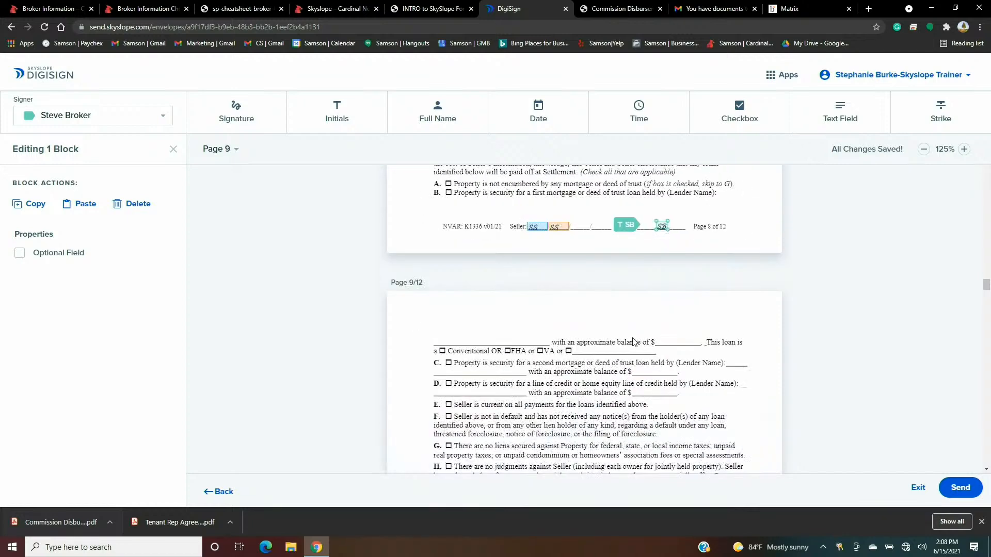
scroll(633, 342, "down", 10)
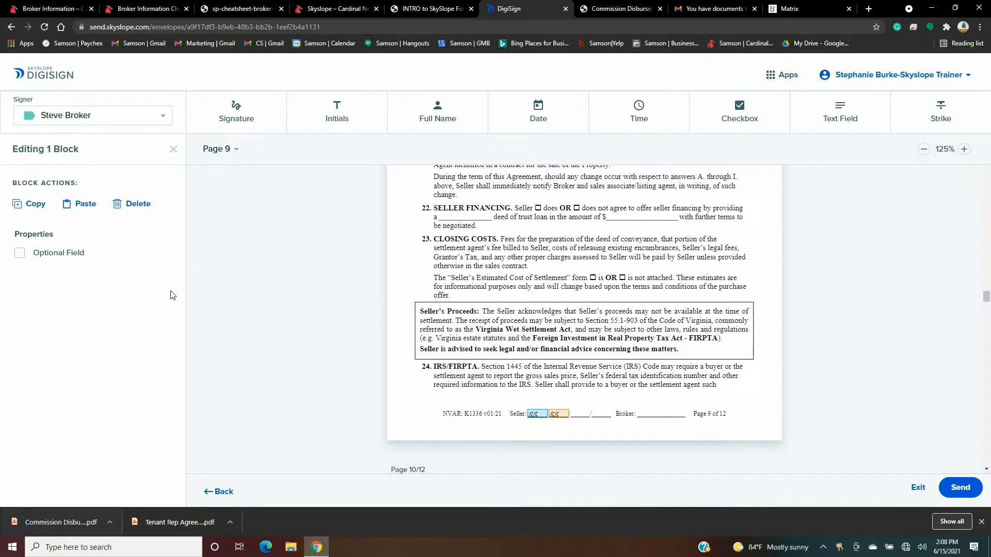
left_click(84, 206)
scroll(454, 292, "down", 10)
scroll(479, 301, "down", 3)
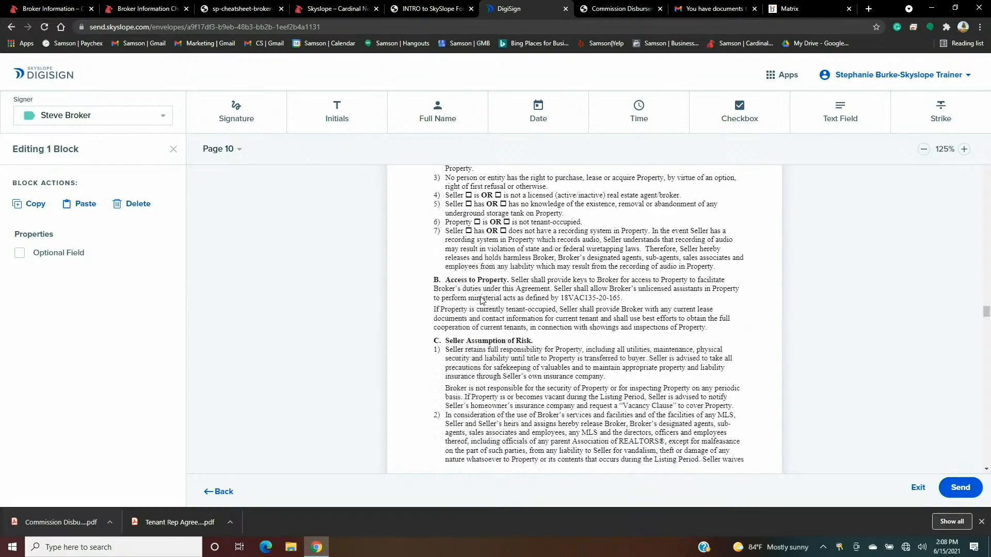
left_click(84, 204)
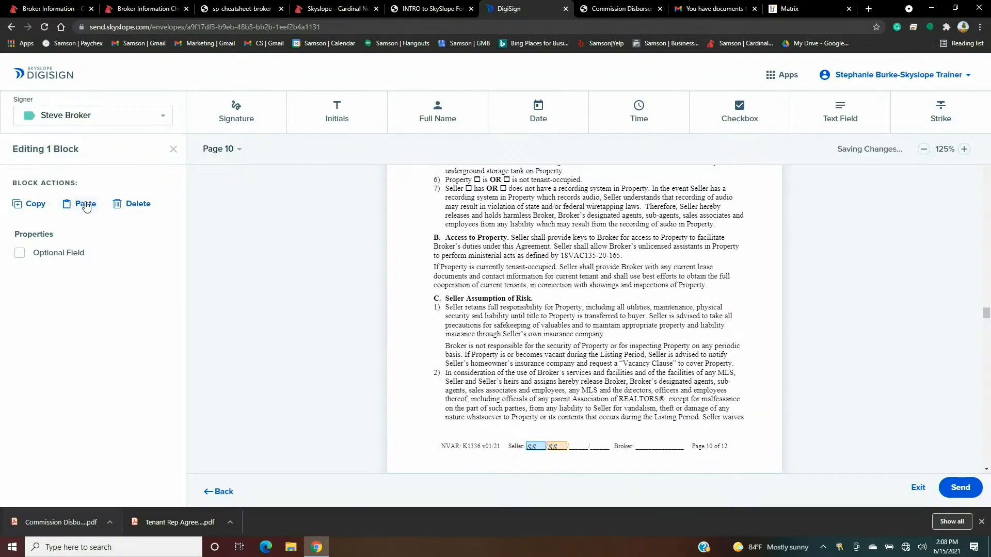
scroll(513, 293, "down", 7)
scroll(513, 293, "down", 8)
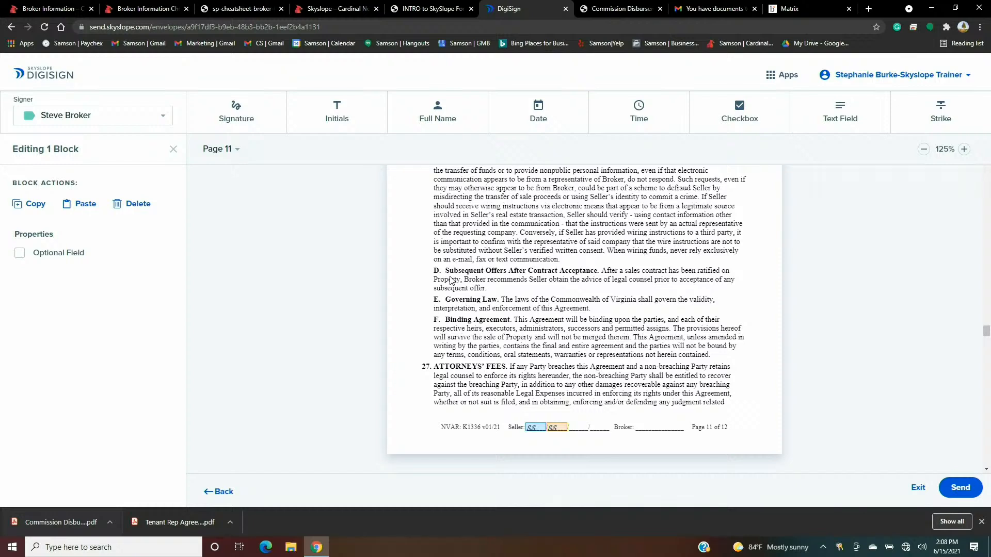
left_click(85, 205)
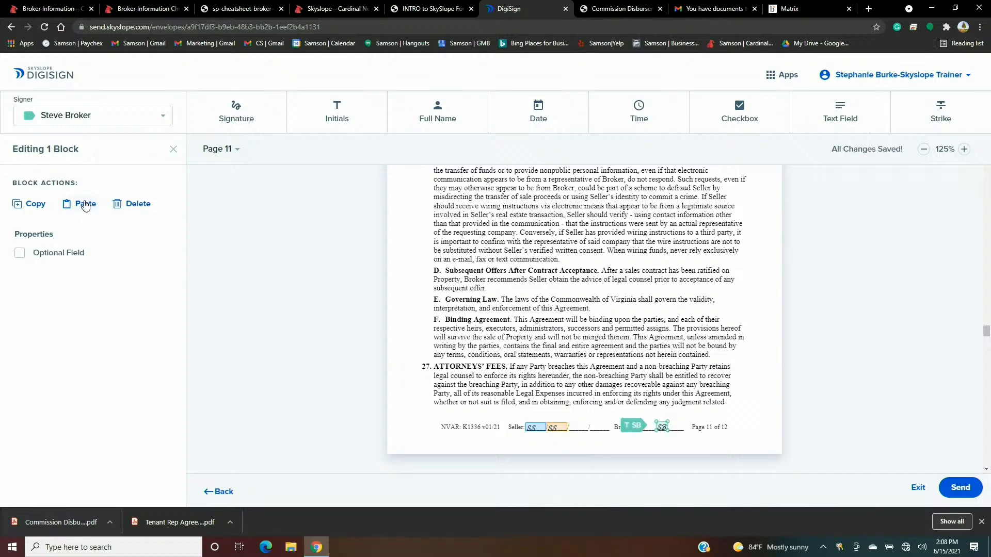
scroll(643, 330, "down", 3)
scroll(643, 330, "down", 3)
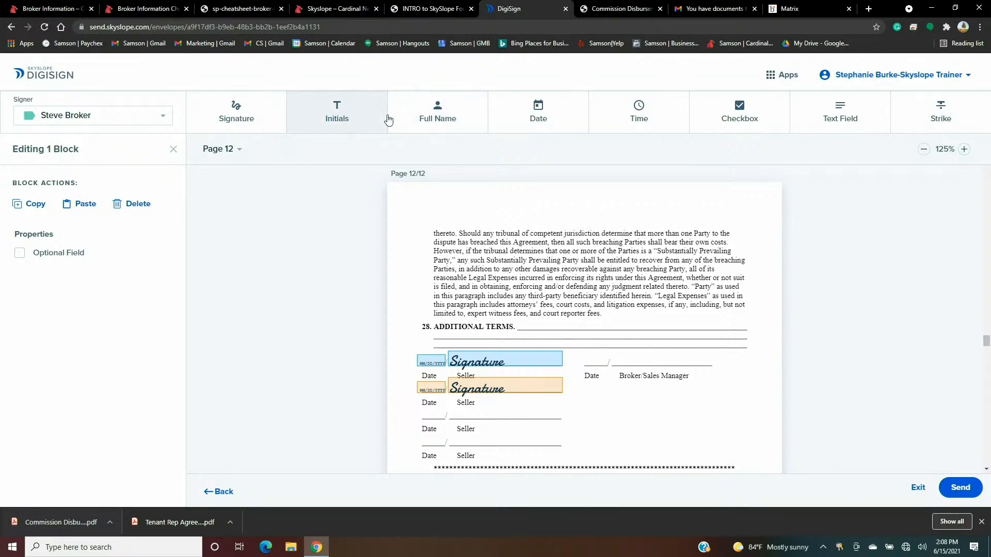
- Place and align a broker signature field on page 12's Broker/Sales Manager line
left_click(237, 106)
left_click(648, 360)
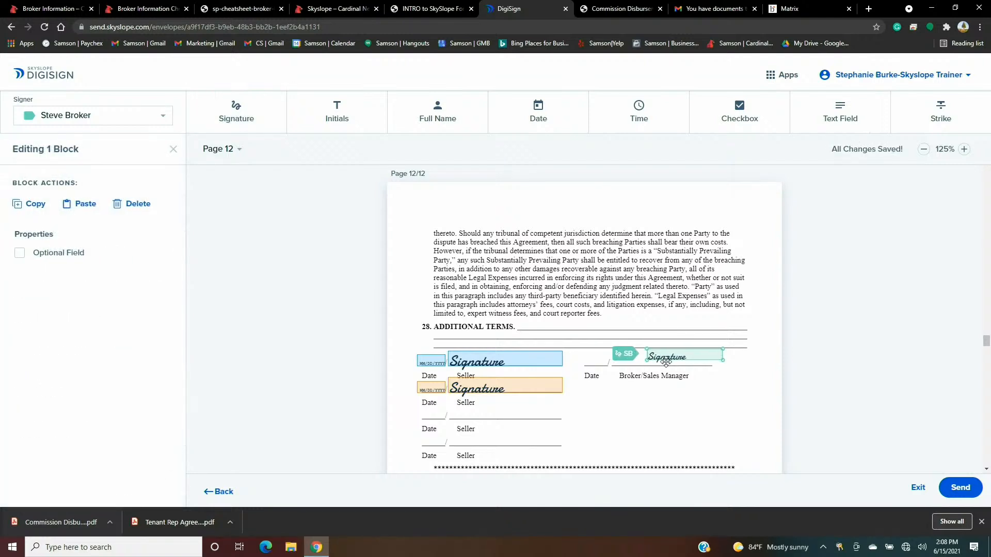
left_click_drag(664, 359, 639, 356)
left_click_drag(639, 357, 638, 360)
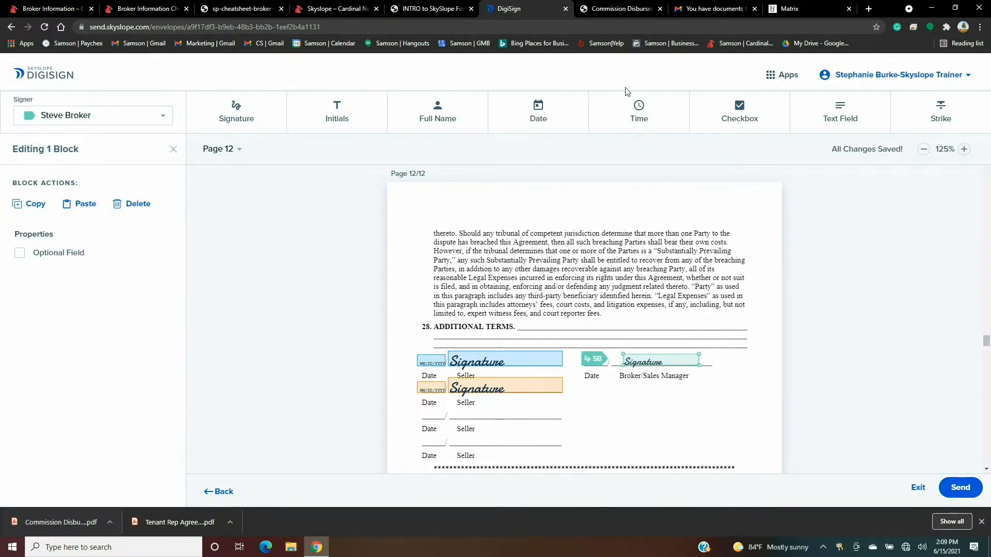
- Add a narrowed date-and-time field on the broker's Date line
left_click(639, 110)
left_click(589, 356)
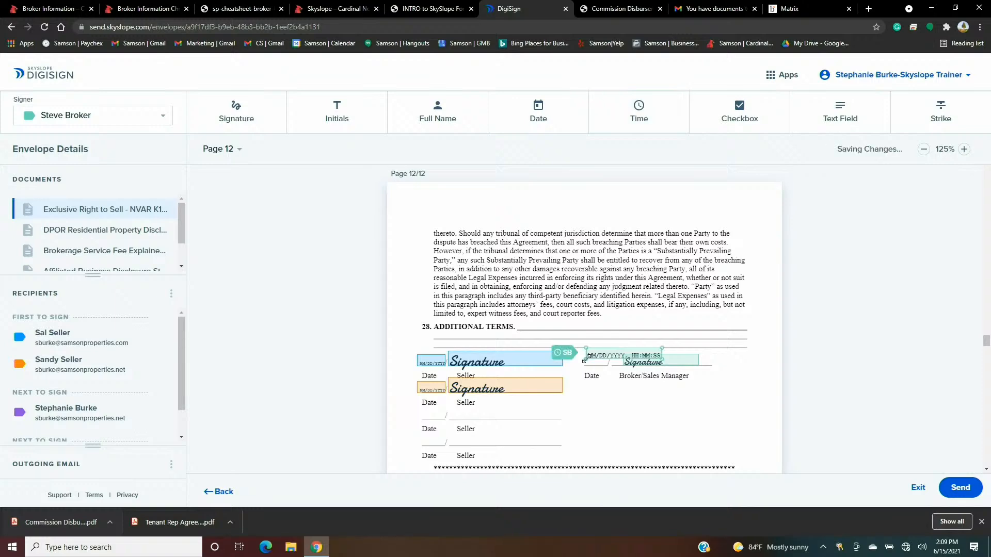
left_click_drag(662, 347, 626, 344)
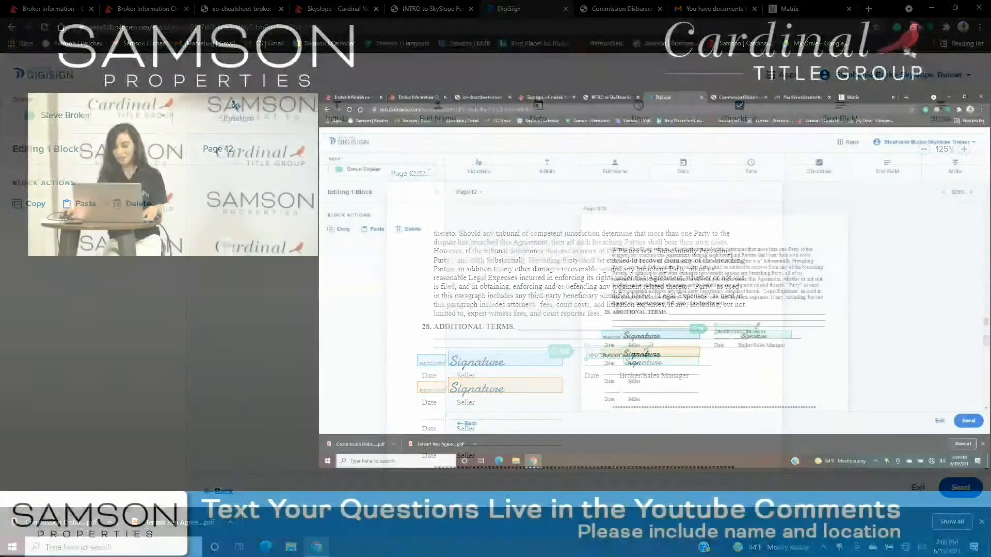
left_click_drag(739, 326, 721, 333)
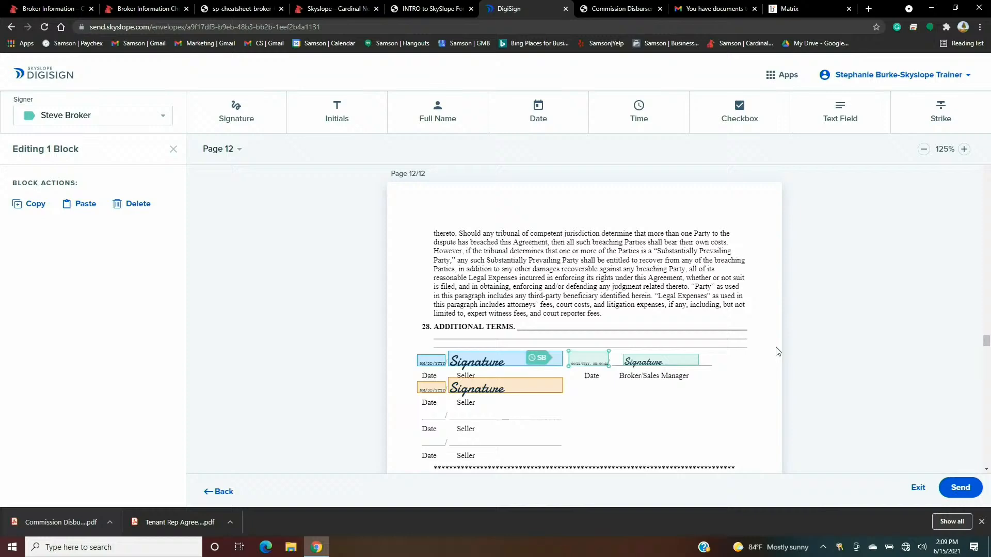
scroll(843, 326, "down", 3)
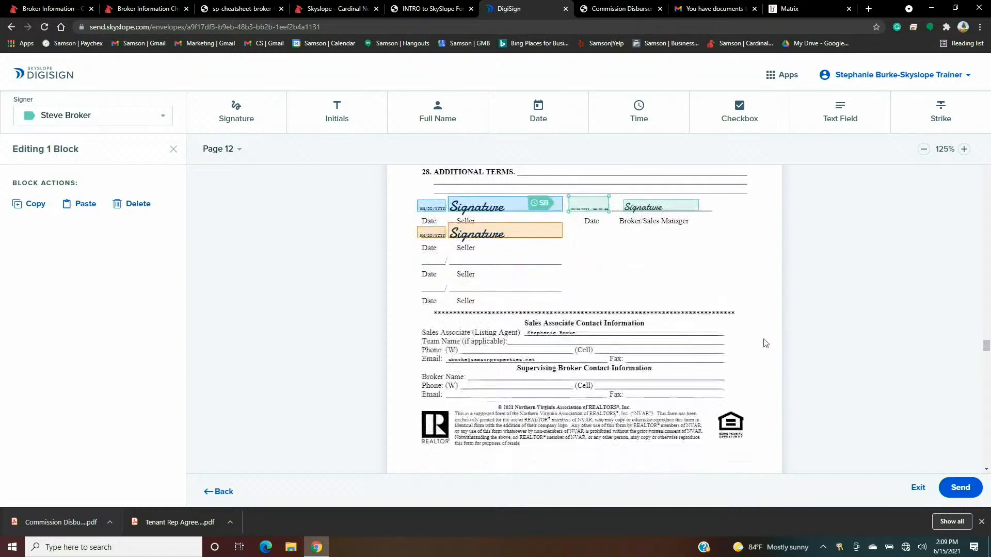
scroll(766, 344, "down", 15)
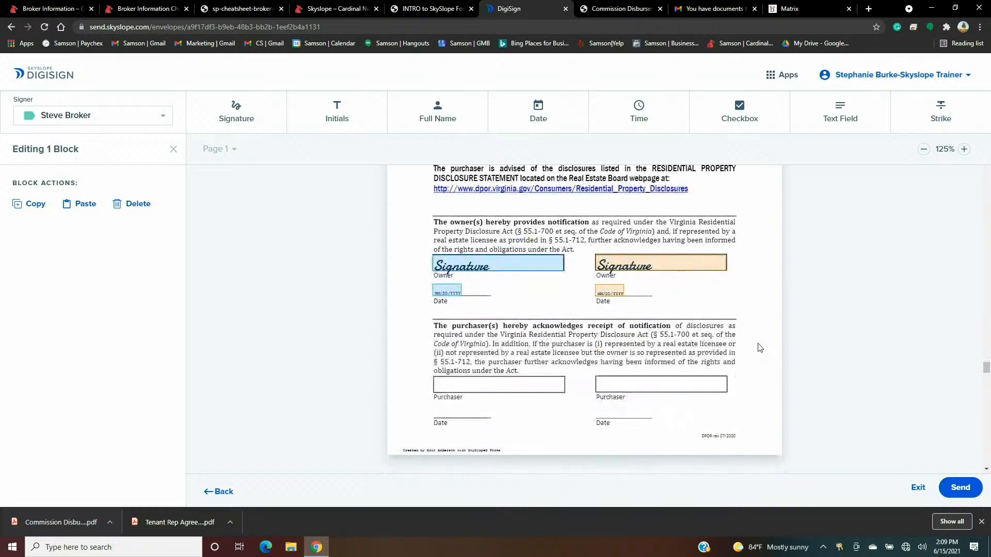
scroll(759, 348, "down", 5)
scroll(754, 342, "up", 5)
- Switch the active signer from the broker to the first seller
left_click(165, 118)
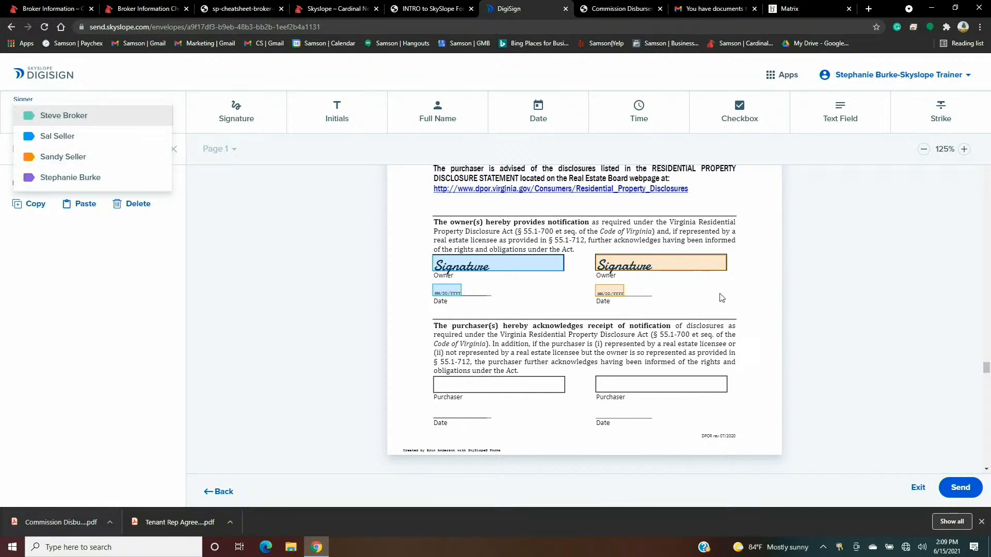
left_click(737, 293)
scroll(743, 295, "down", 12)
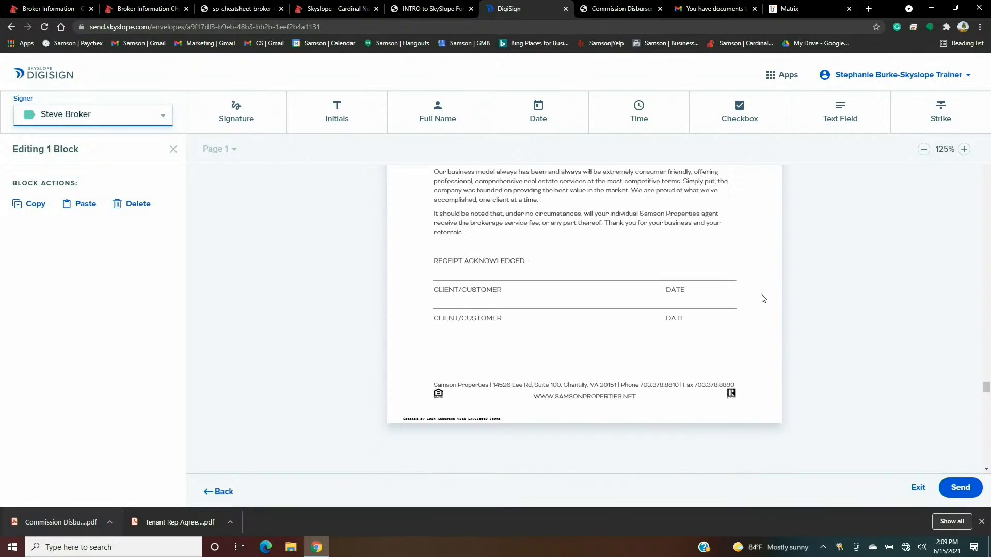
scroll(748, 296, "up", 1)
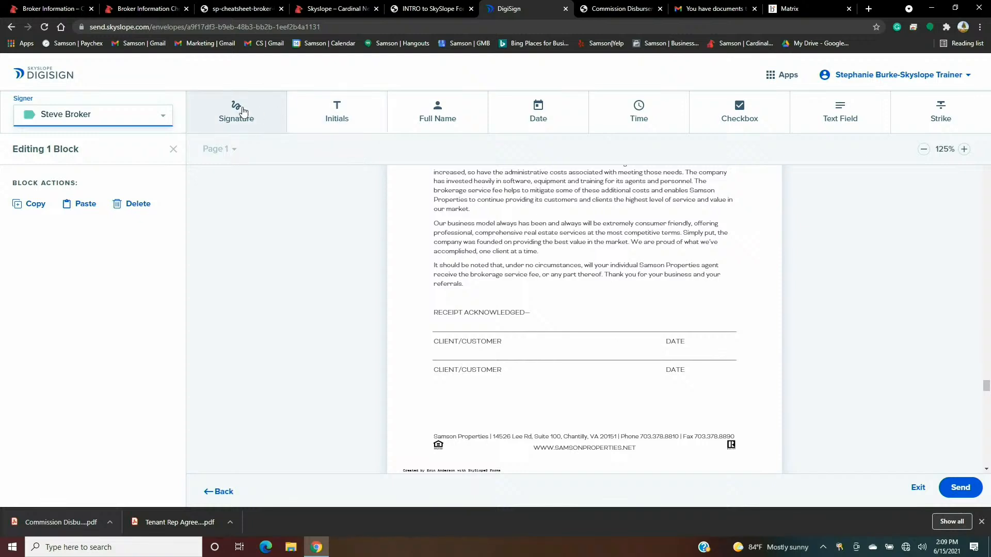
left_click(161, 120)
left_click(110, 162)
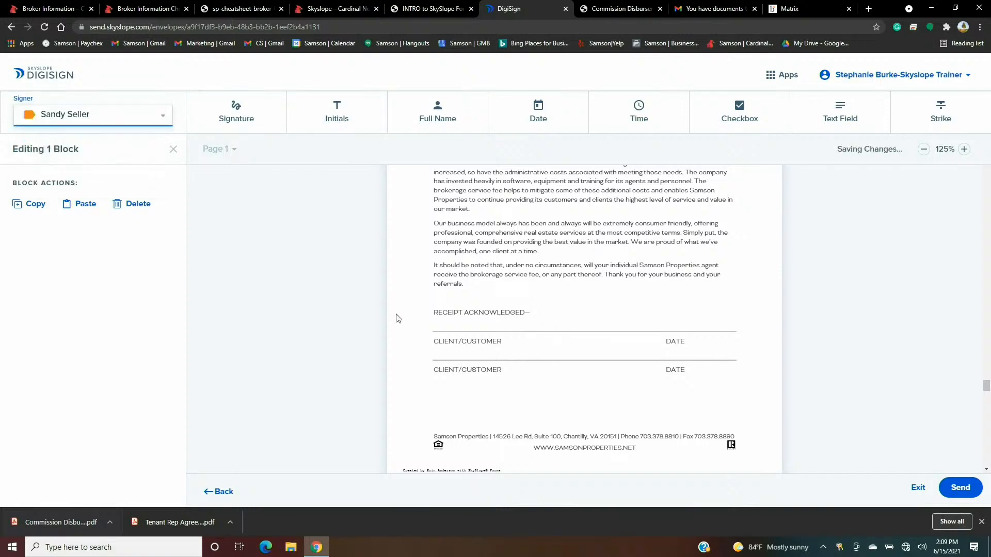
- Place Sandy Seller's signature and date-time fields on the first CLIENT/CUSTOMER and DATE lines
left_click(264, 108)
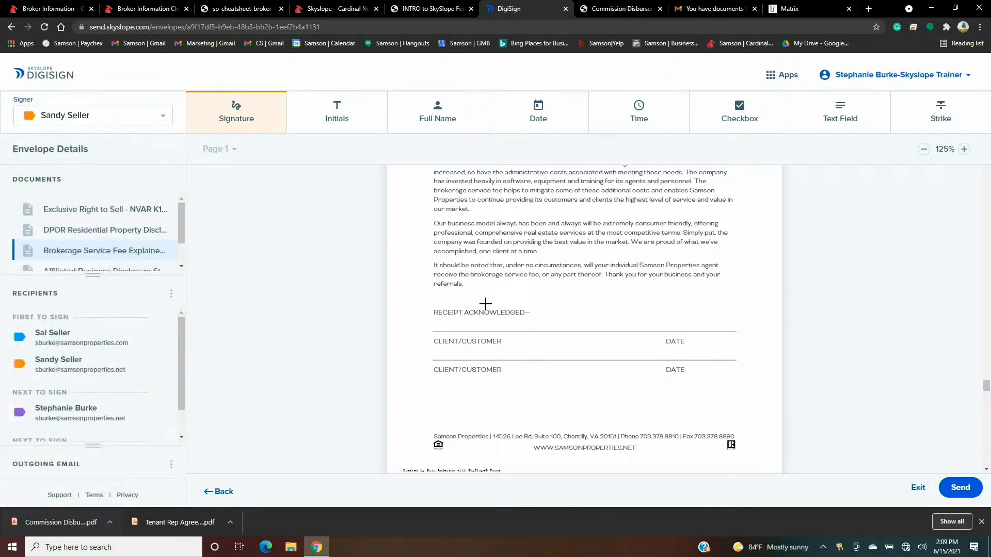
left_click(471, 325)
left_click_drag(470, 325, 460, 322)
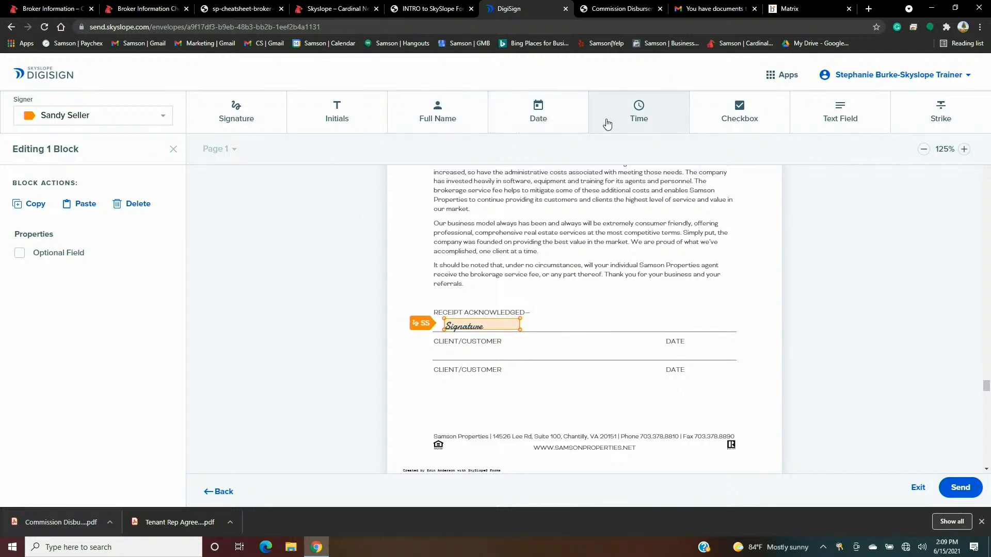
left_click(607, 121)
left_click(690, 324)
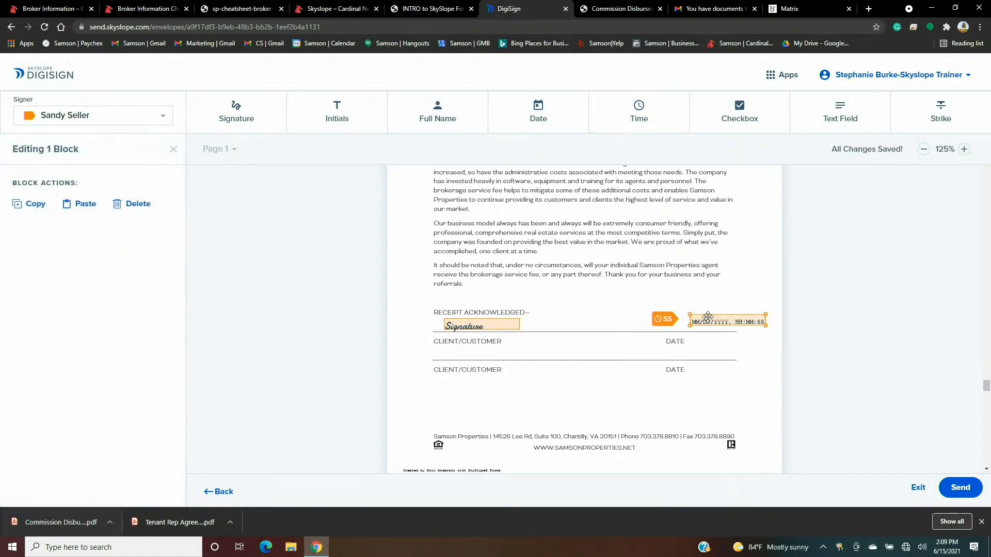
left_click_drag(690, 325, 647, 323)
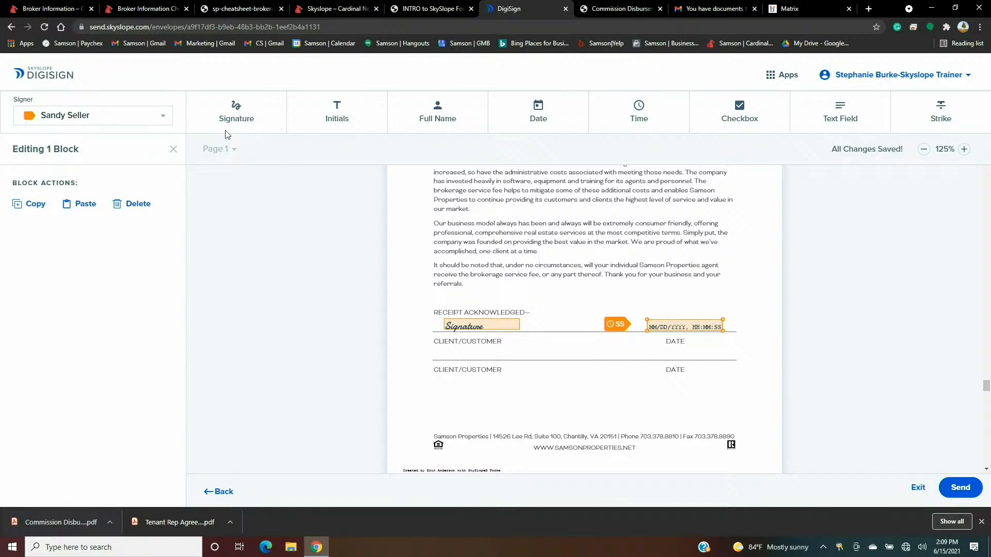
left_click(156, 117)
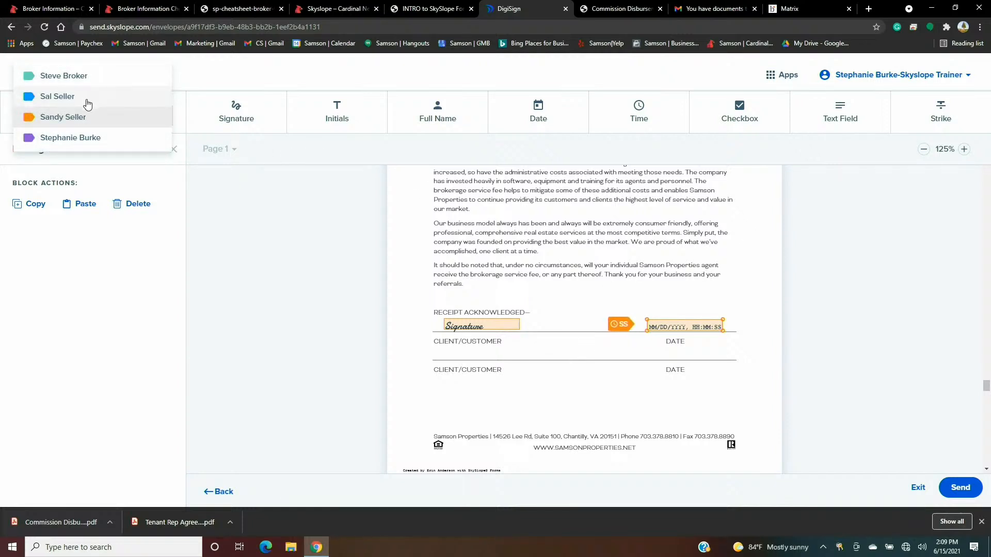
left_click(88, 100)
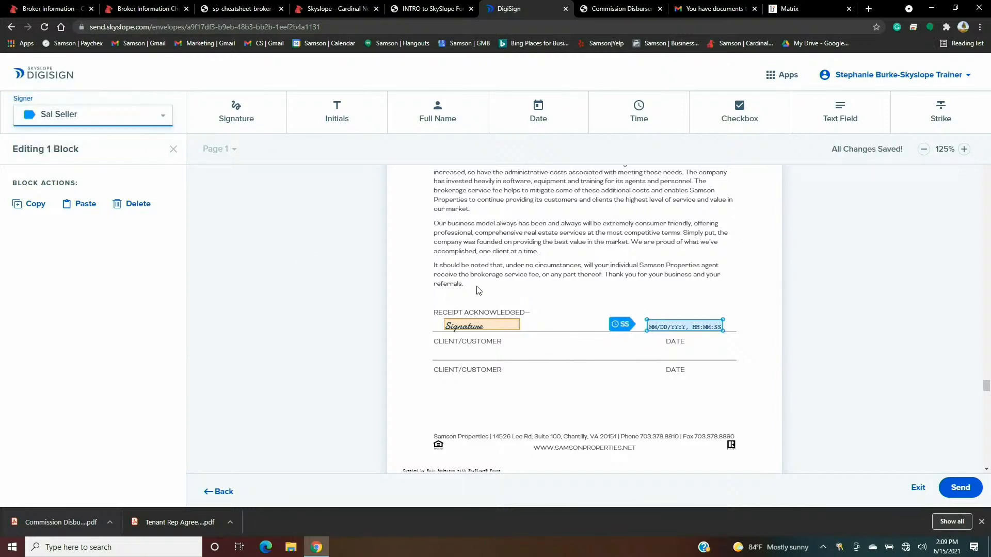
left_click(165, 117)
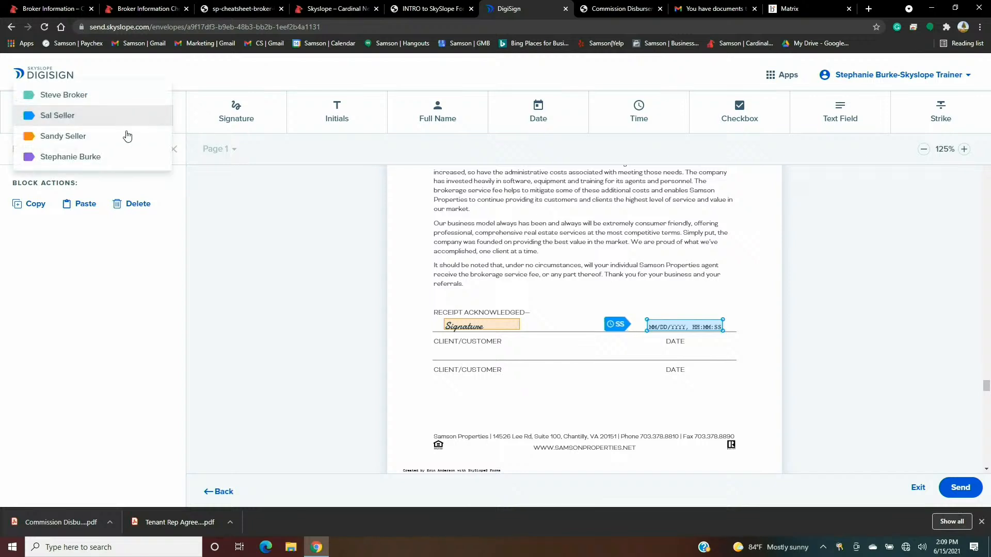
left_click(129, 137)
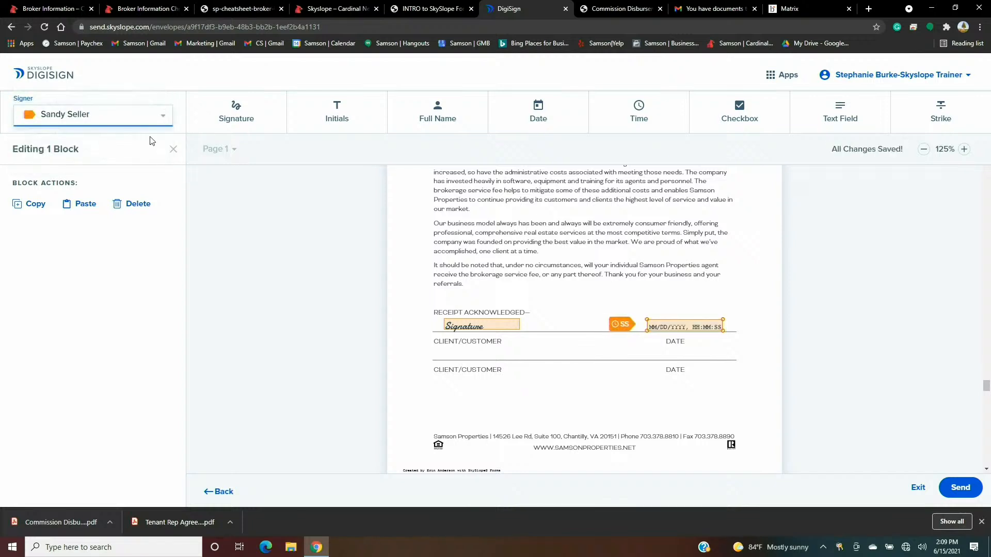
left_click(741, 275)
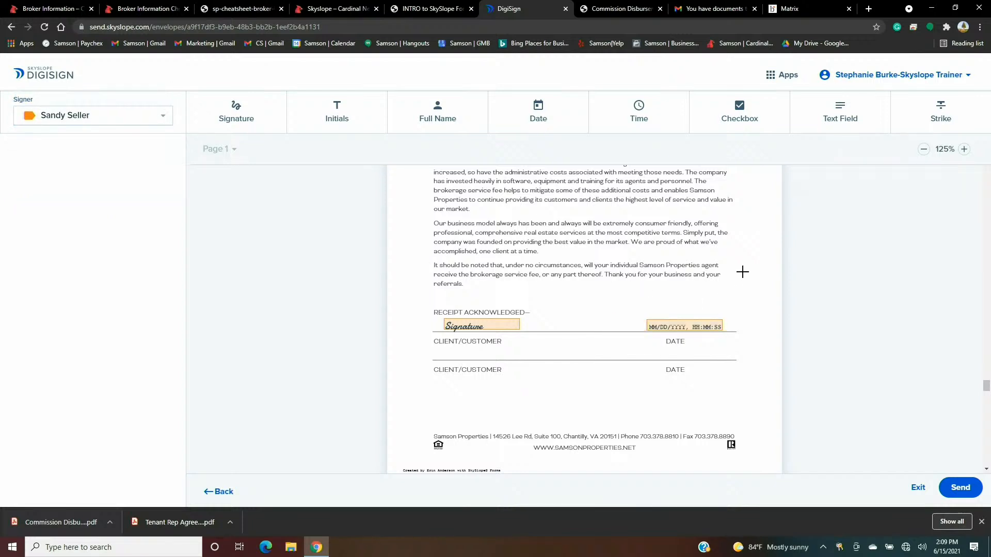
- Switch the signer to Sal Seller and place his signature and date-time fields on the second client line
left_click(154, 123)
left_click(84, 99)
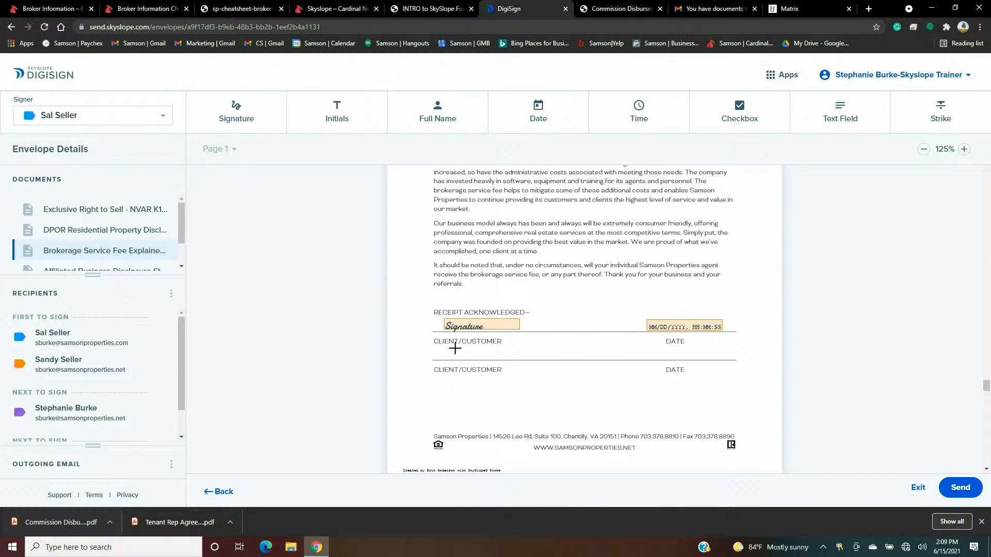
left_click(264, 127)
left_click(472, 355)
left_click_drag(472, 355, 459, 360)
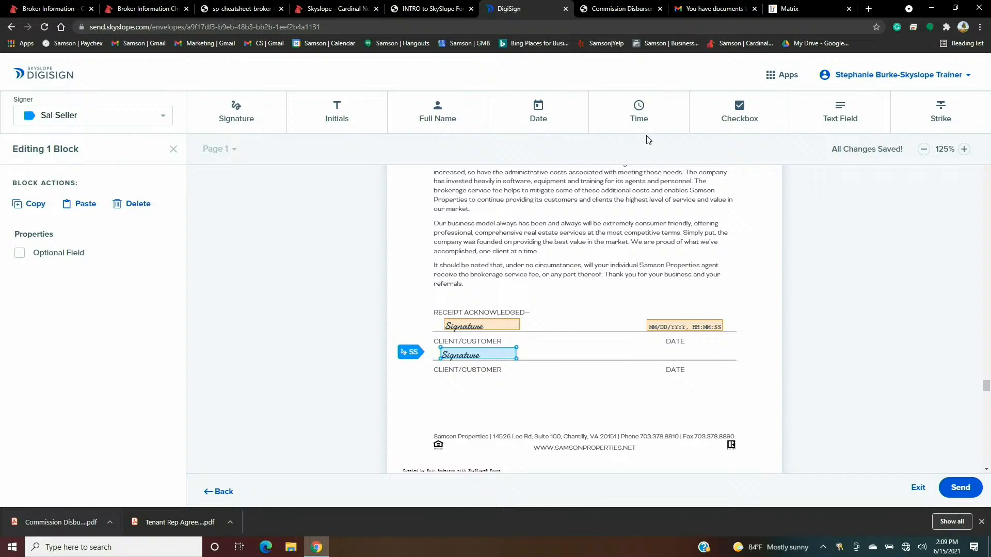
left_click(648, 107)
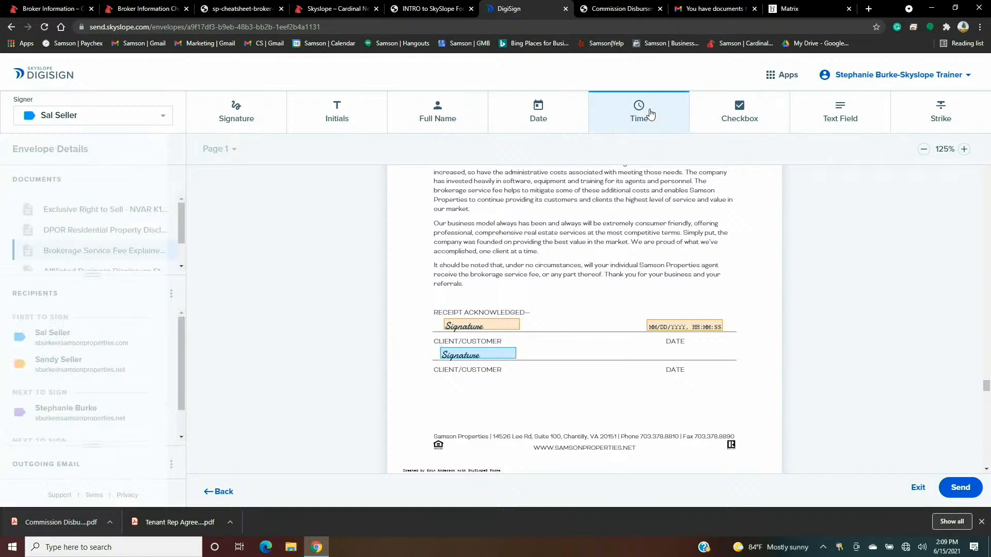
left_click(691, 351)
left_click_drag(704, 356, 661, 356)
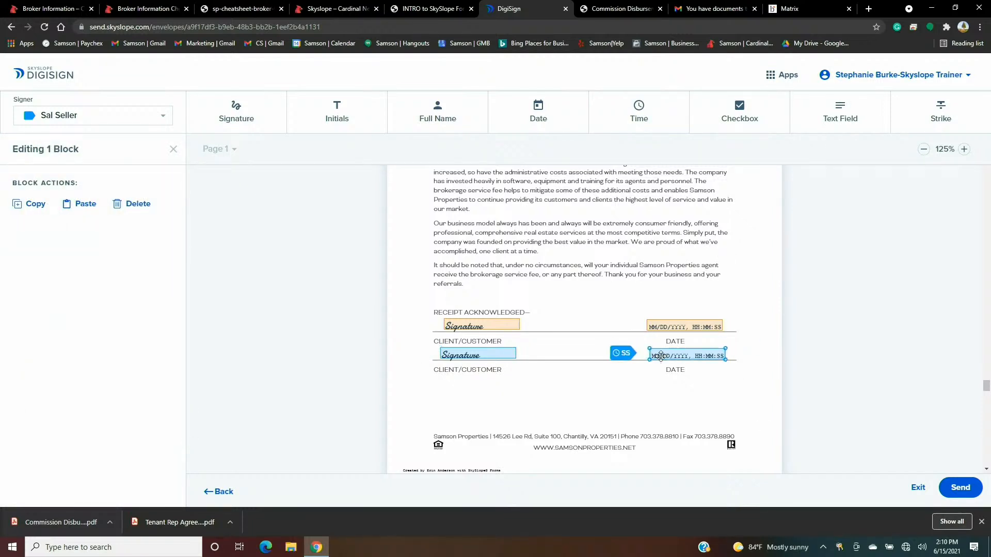
left_click(590, 301)
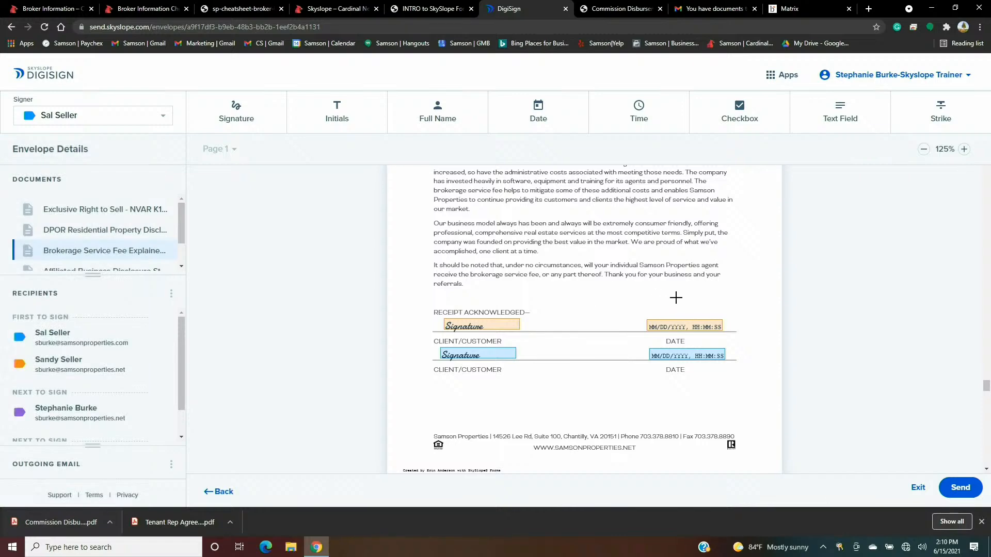
scroll(675, 297, "down", 15)
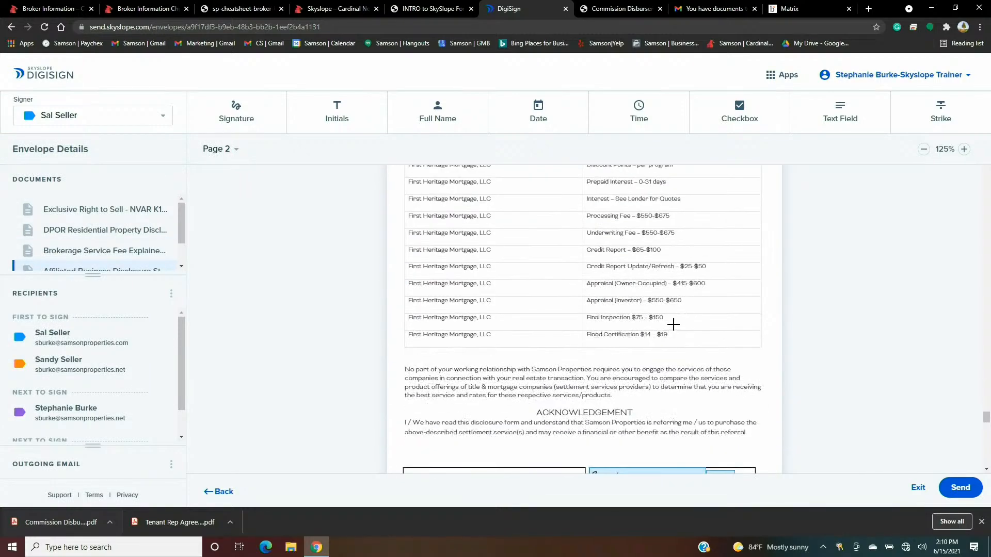
- On the wire fraud page, place Sal Seller's signature and date-time fields on his Signature and Date lines
scroll(674, 324, "down", 14)
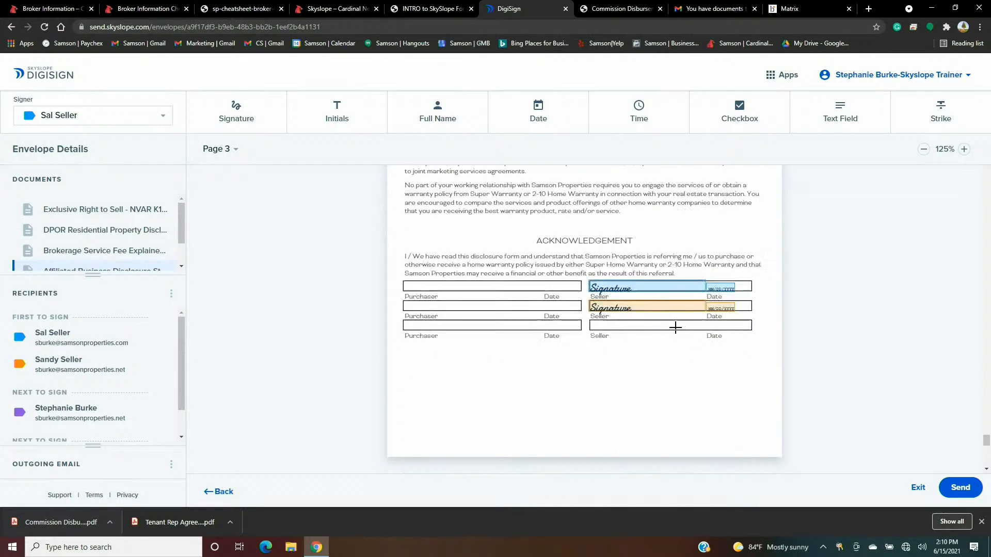
scroll(676, 327, "down", 15)
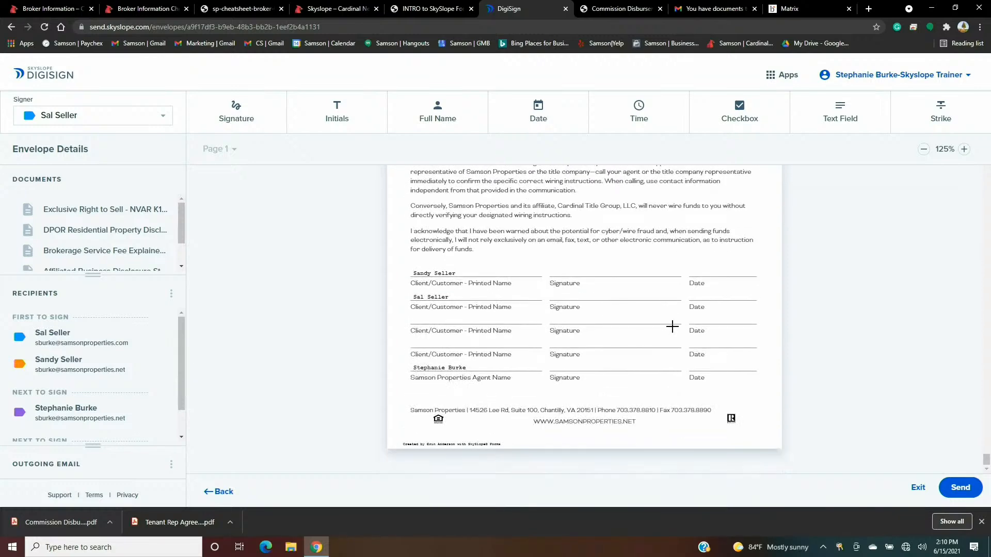
left_click(235, 122)
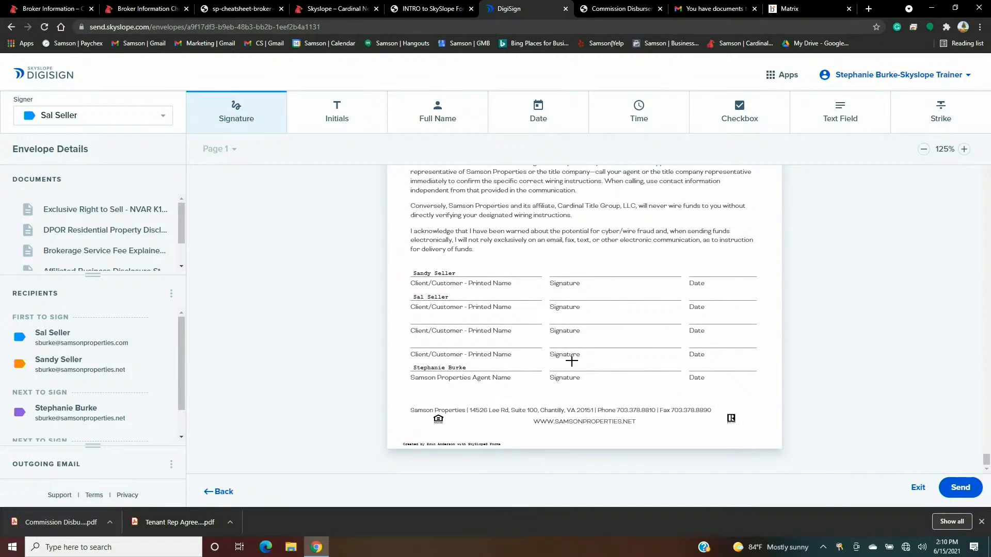
left_click(572, 301)
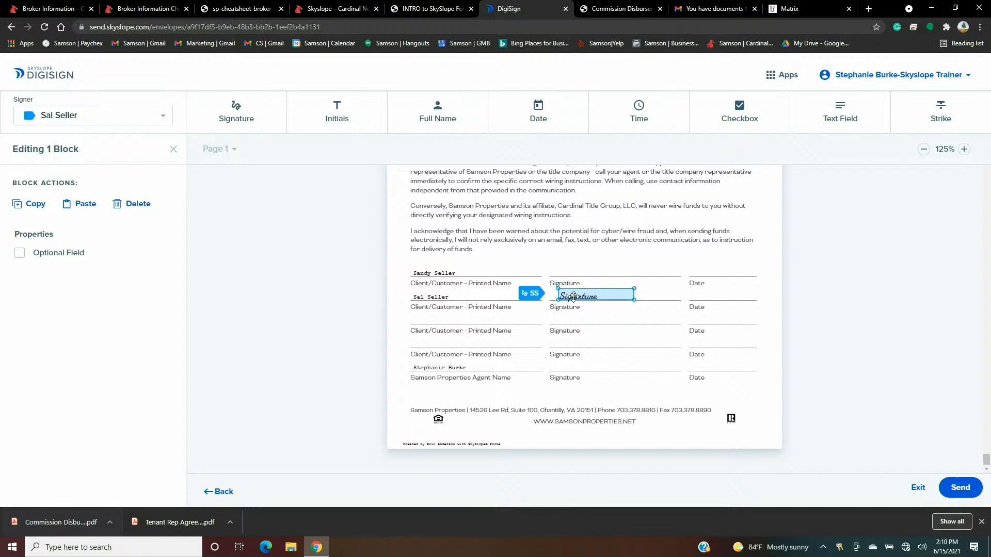
left_click(636, 126)
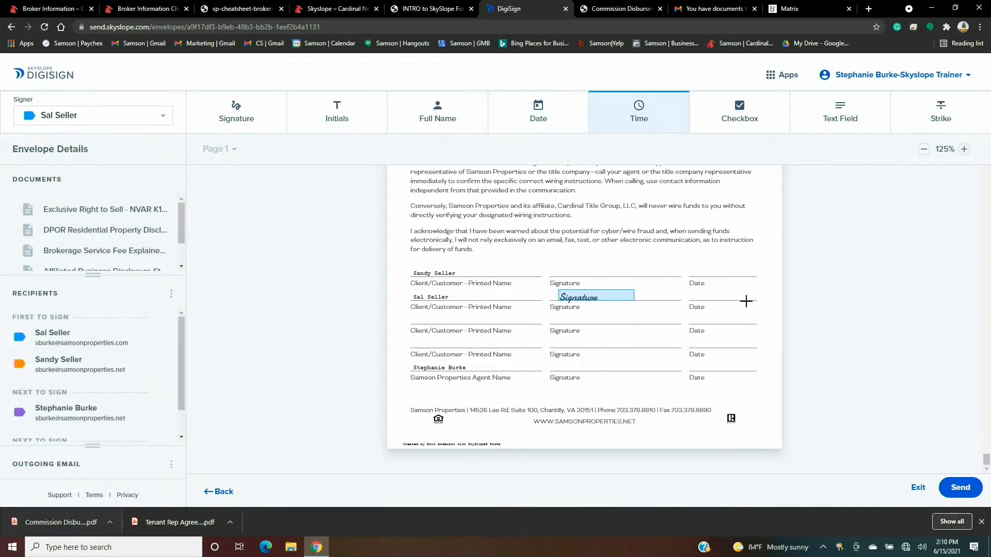
left_click(708, 295)
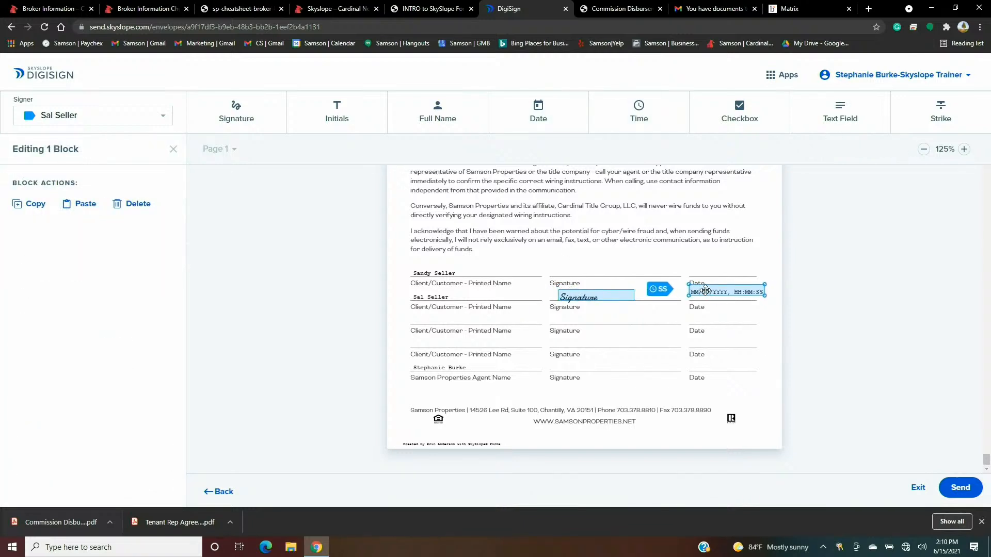
left_click_drag(703, 293, 701, 294)
left_click(682, 338)
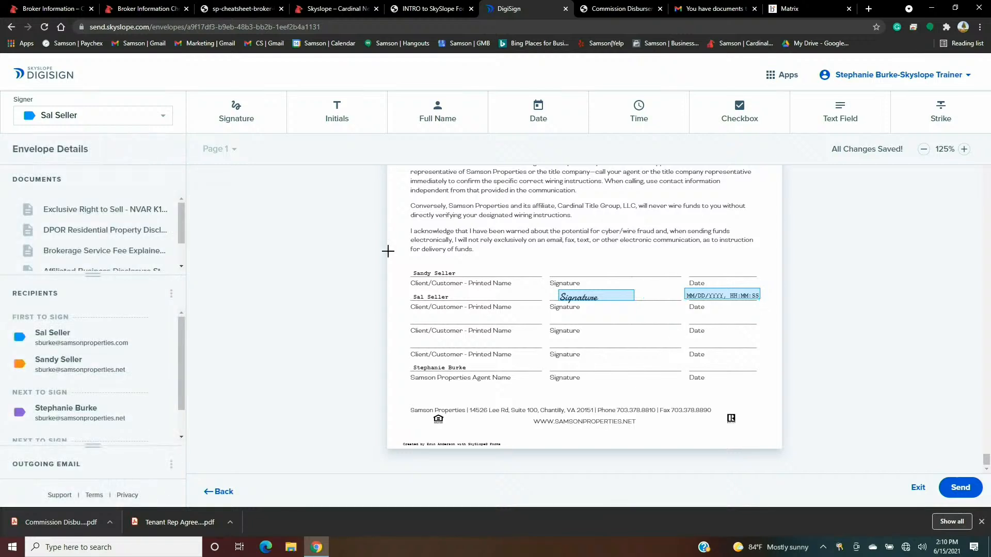
- Switch the signer to Sandy Seller and place her signature and date-time fields on the first Signature and Date lines
left_click(152, 125)
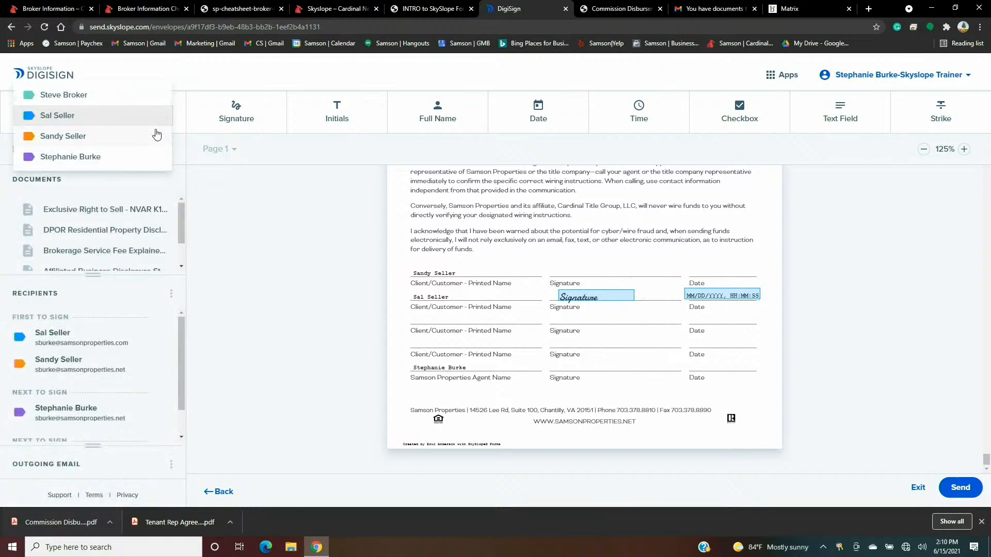
left_click(122, 137)
left_click(248, 111)
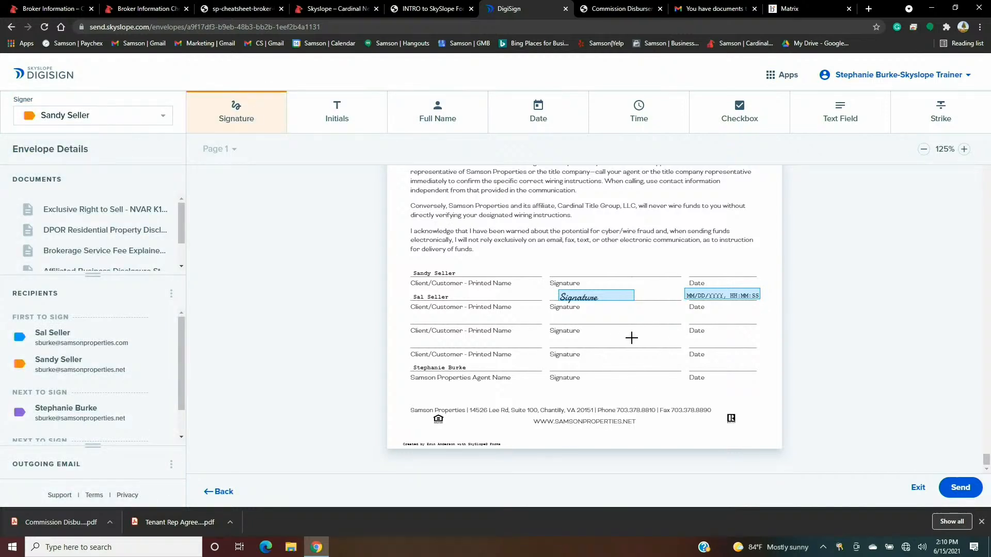
left_click(590, 270)
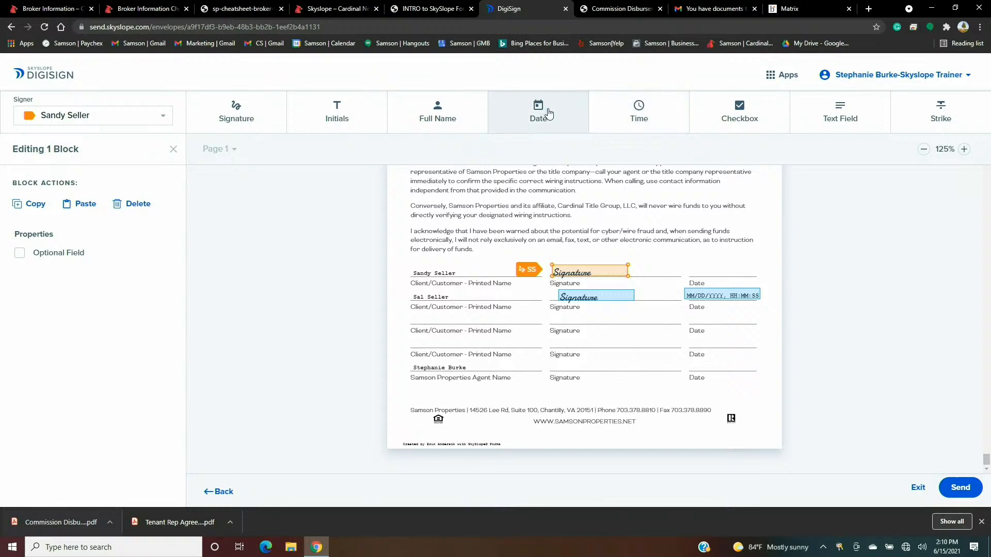
left_click(618, 116)
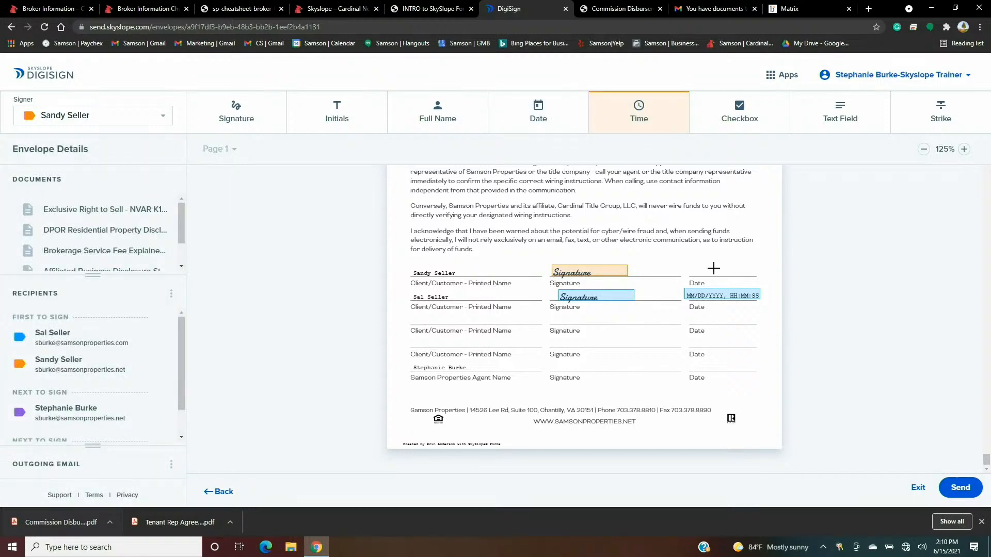
left_click(713, 268)
left_click_drag(713, 269, 697, 270)
left_click(815, 223)
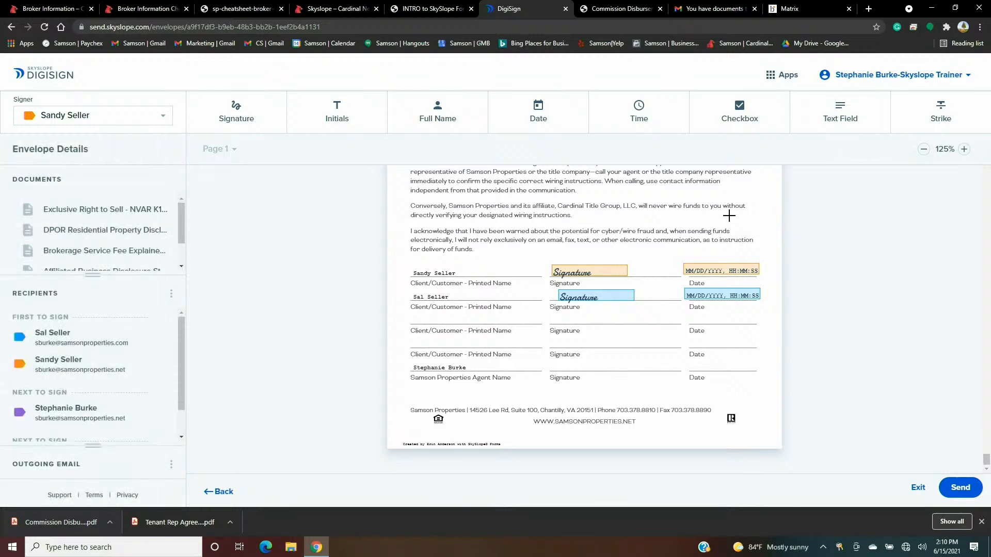
- Send the envelope with subject 'You have documents to sign-Listing Agreement Docs' and message ending 'Have a great day!!'
left_click(961, 488)
left_click(498, 200)
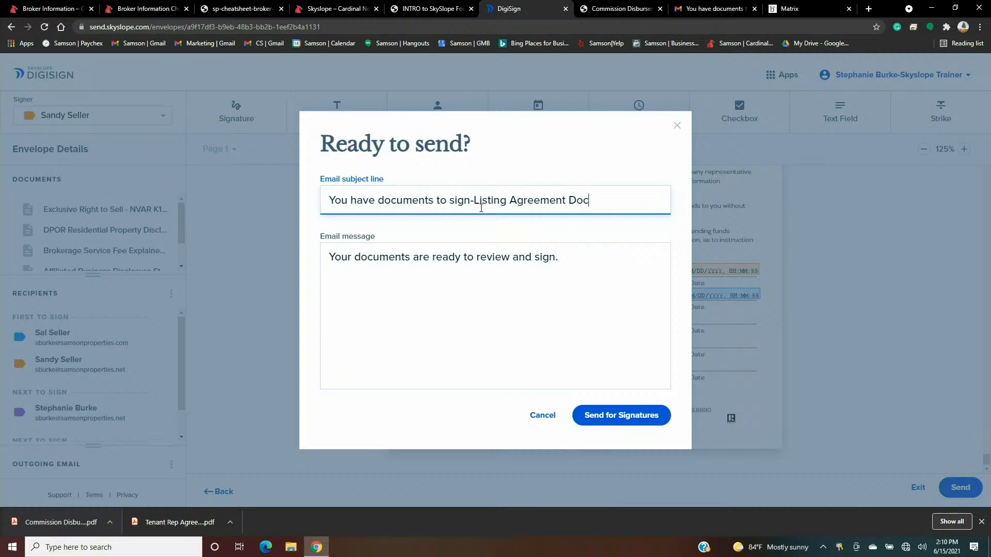
left_click(602, 259)
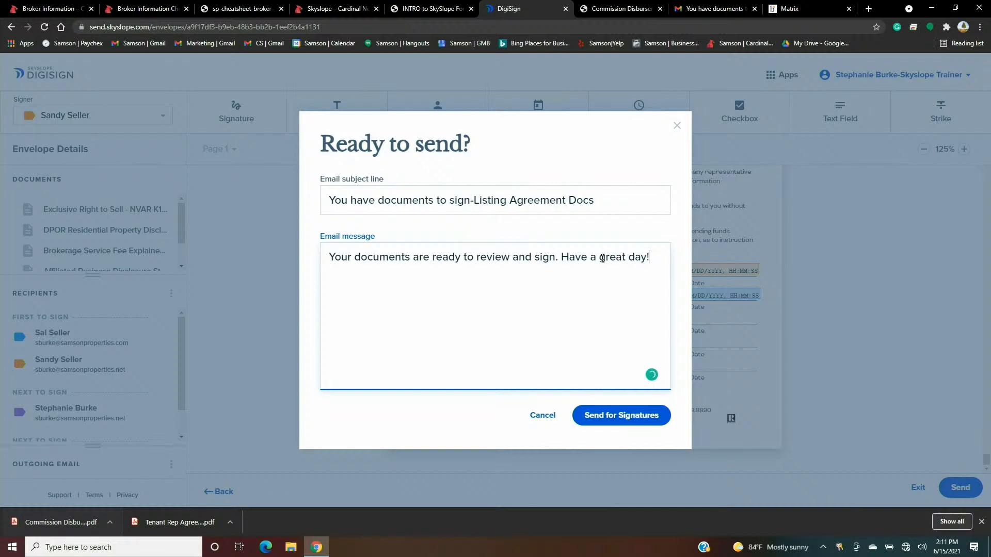
left_click(611, 418)
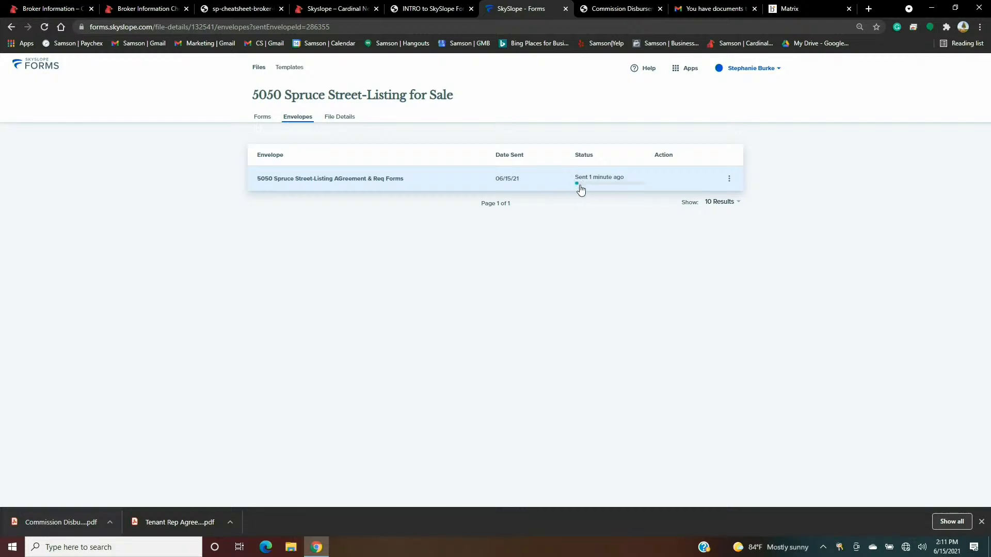
- View the sent envelope's history from its Action menu, then go to the Gmail inbox
left_click(729, 182)
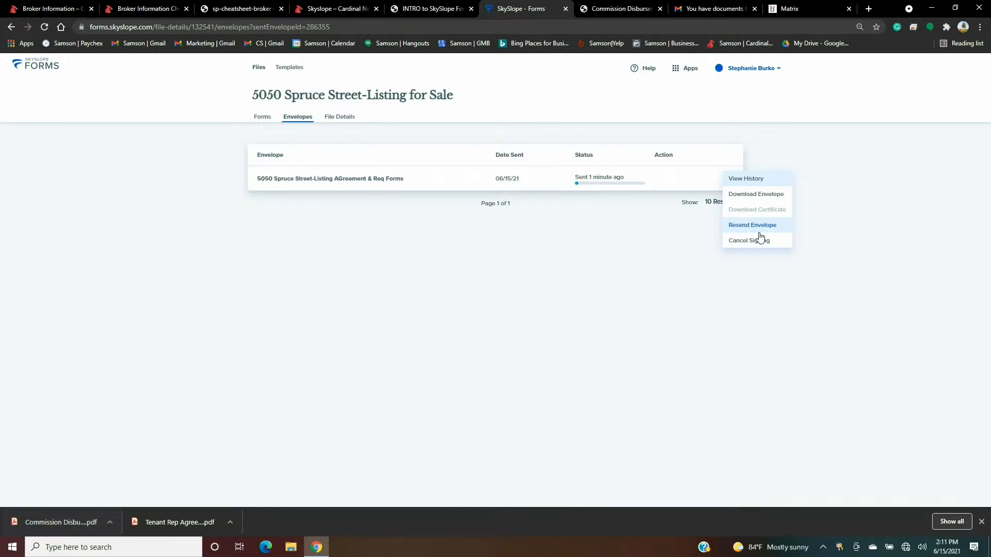
left_click(745, 179)
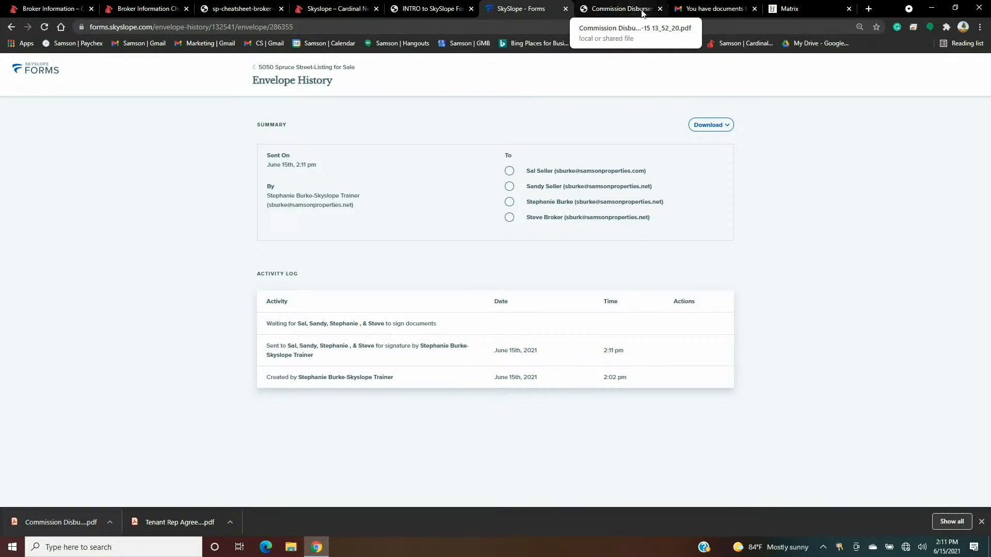
left_click(700, 10)
left_click(36, 110)
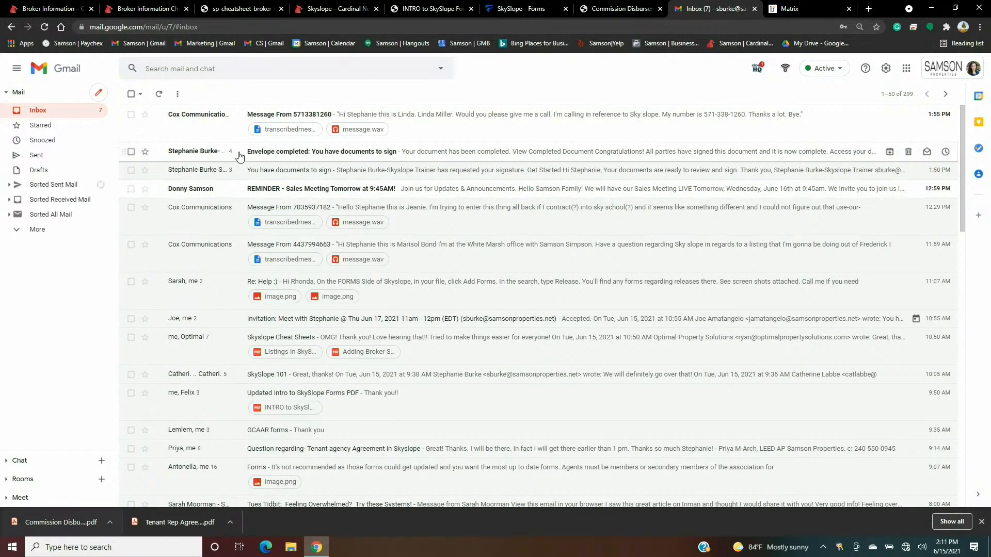
- Open the 'You have documents to sign-Listing Agreement Docs' email and start signing with Get Started
left_click(218, 154)
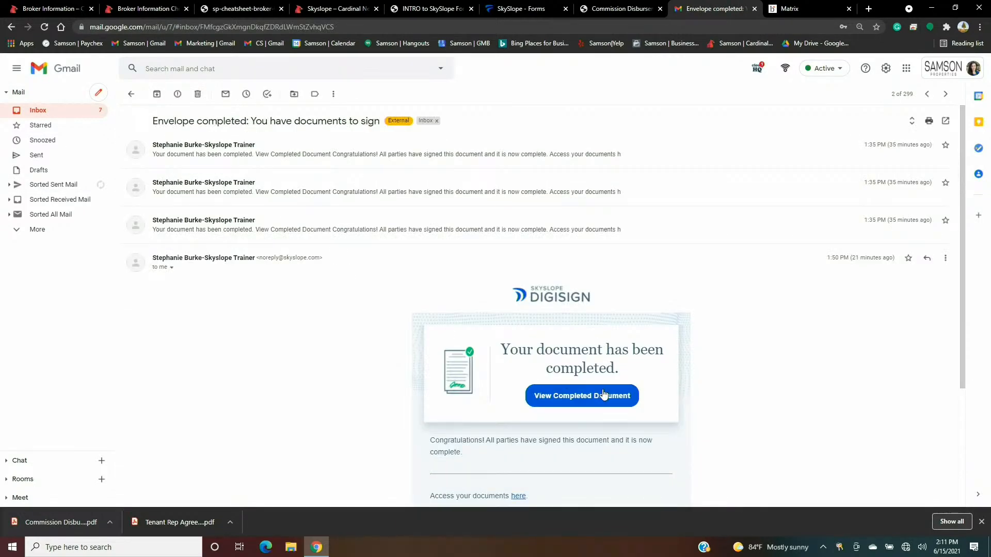
scroll(564, 304, "down", 2)
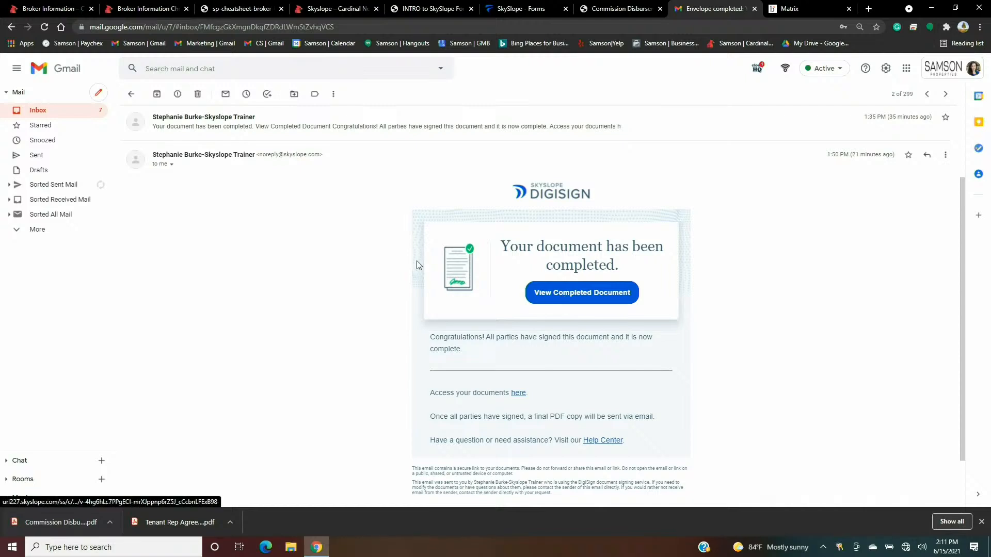
left_click(56, 115)
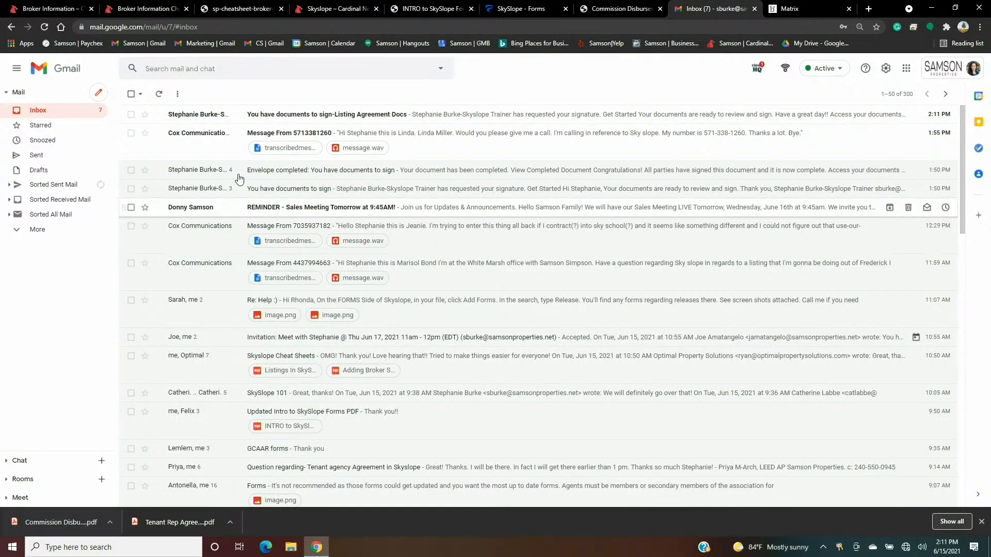
left_click(207, 114)
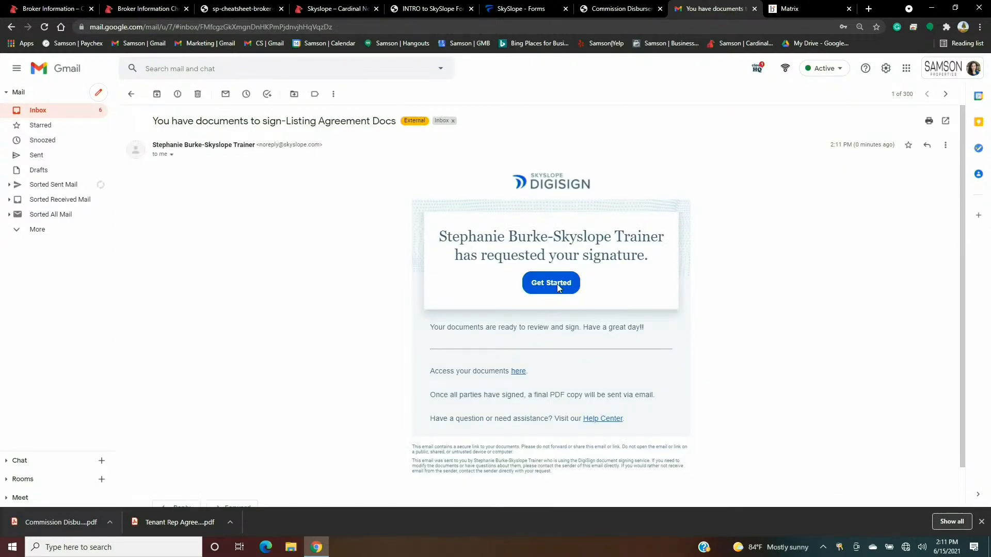
left_click(557, 284)
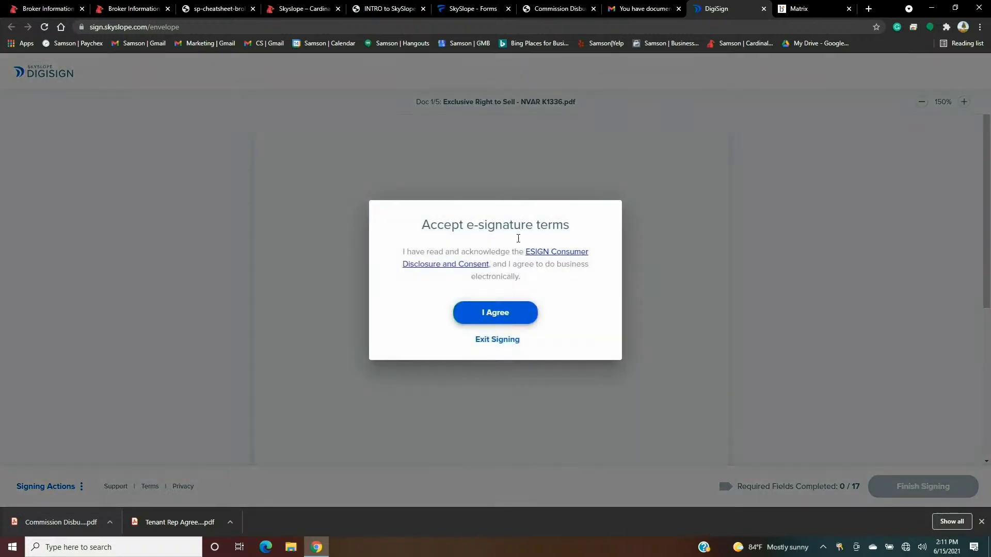
- Accept the e-signature terms, adopt a signature style, and initial pages 1–11 as the seller
left_click(506, 314)
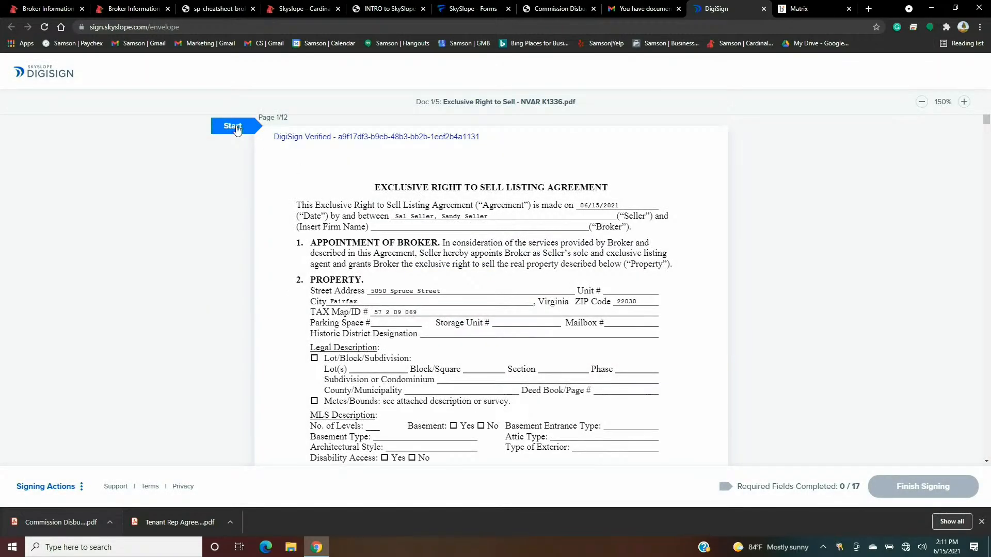
left_click(237, 129)
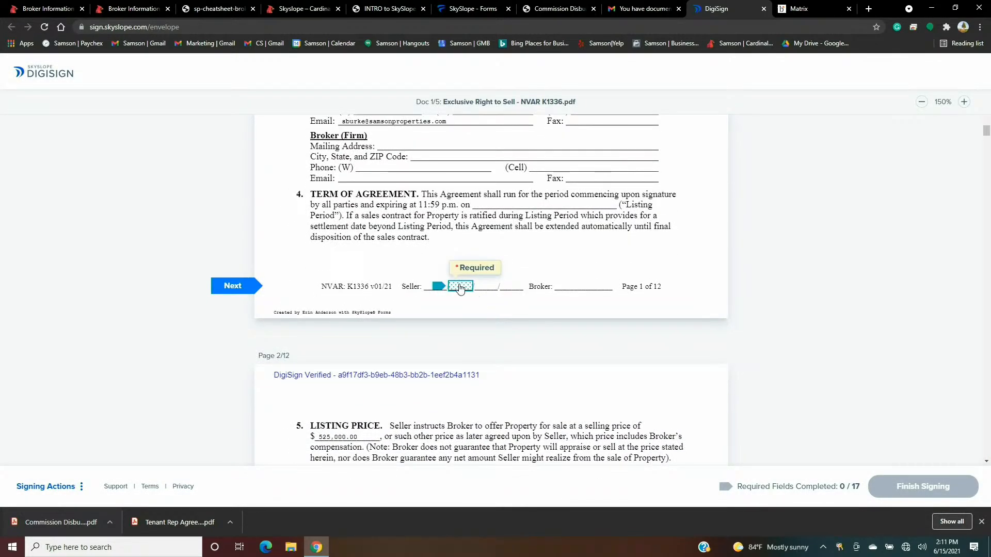
left_click(461, 287)
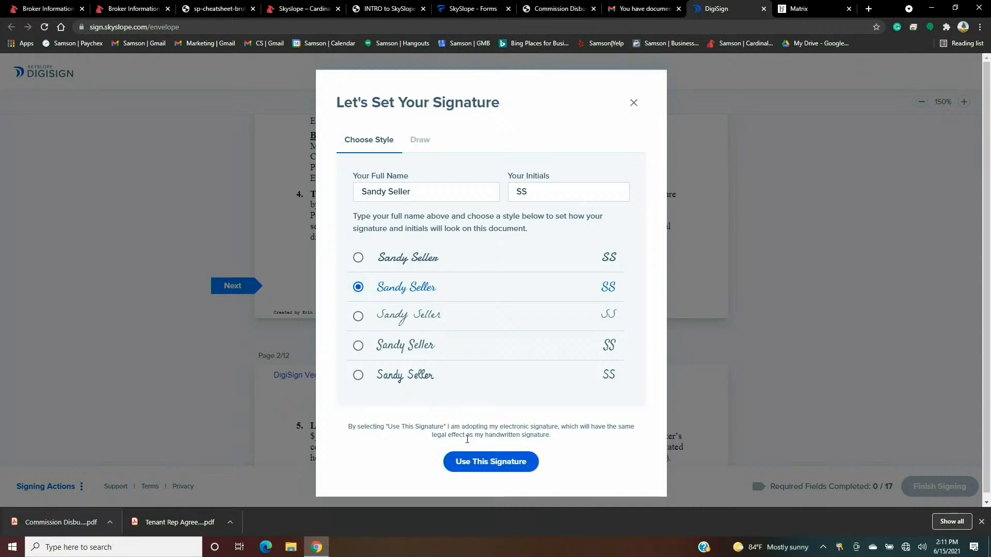
left_click(491, 462)
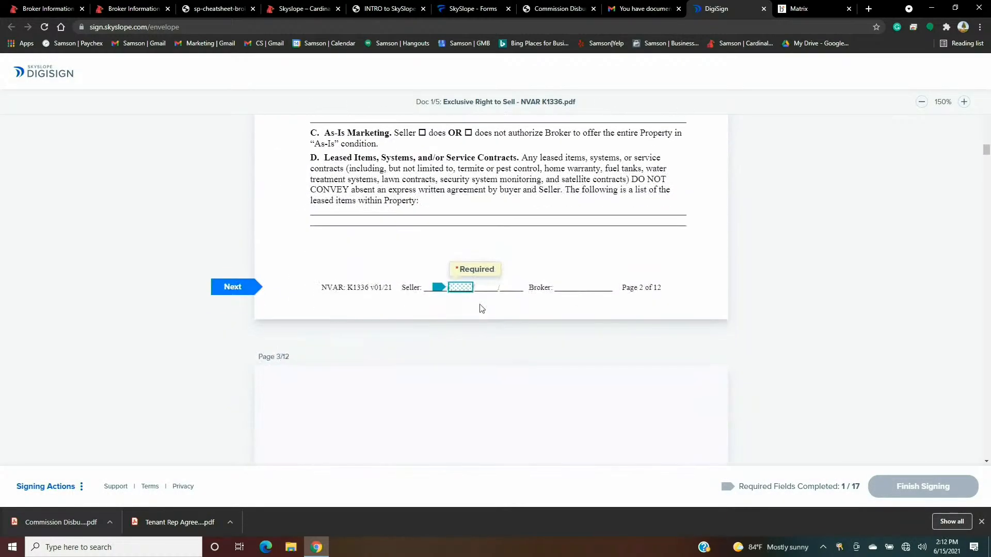
left_click(459, 286)
left_click(459, 286)
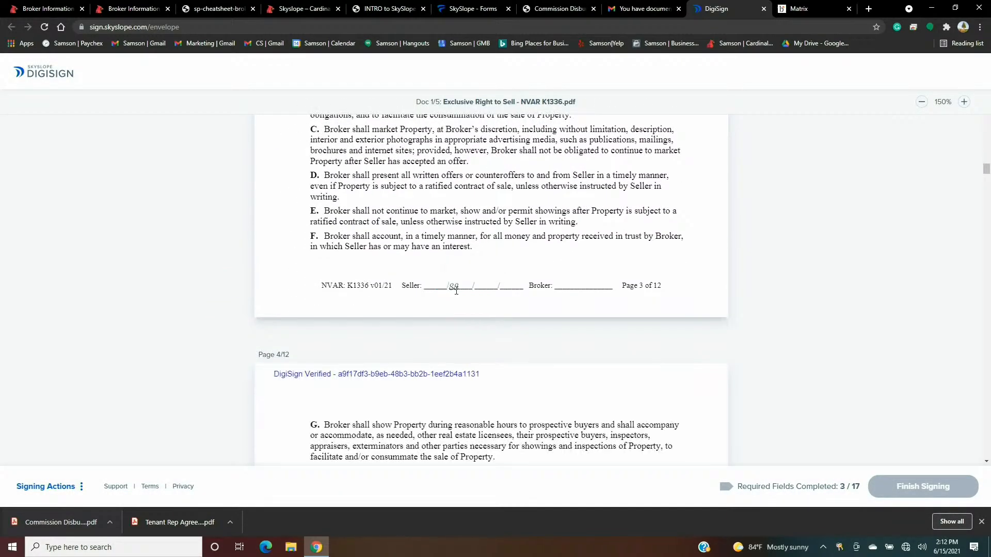
left_click(460, 287)
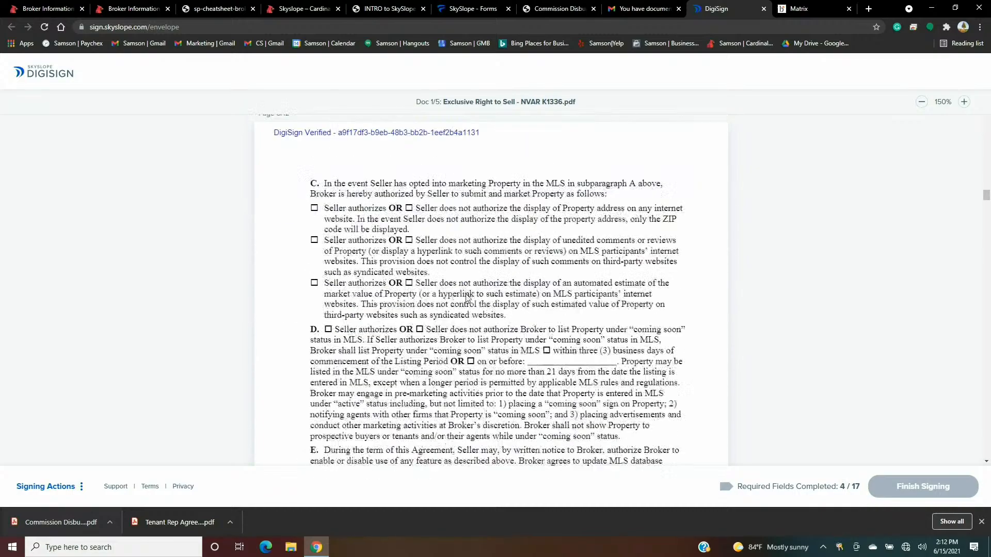
left_click(458, 288)
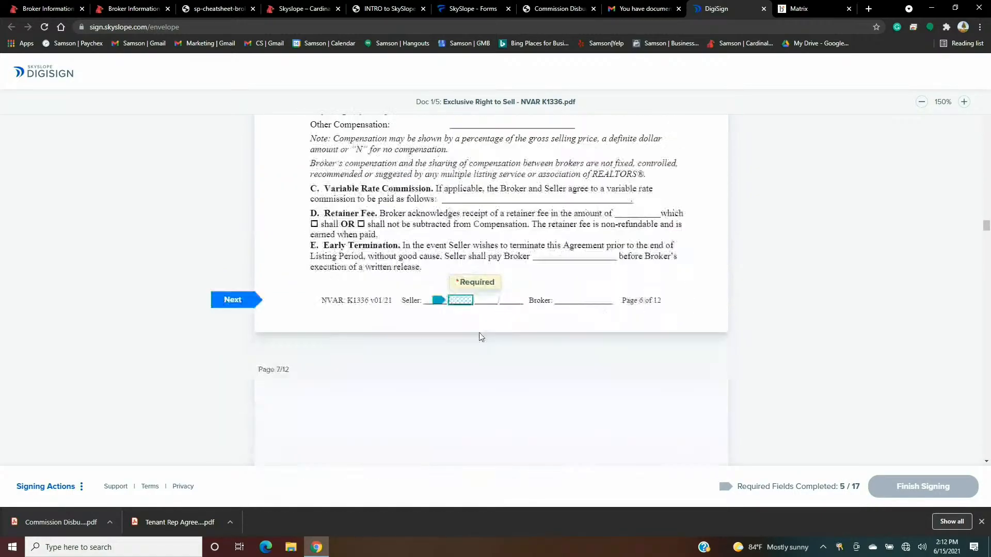
left_click(459, 287)
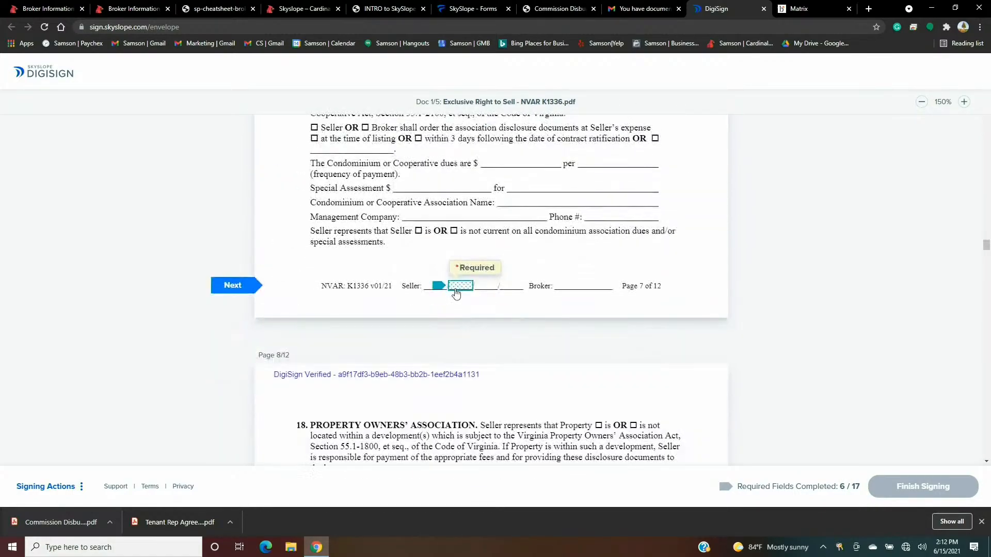
left_click(457, 285)
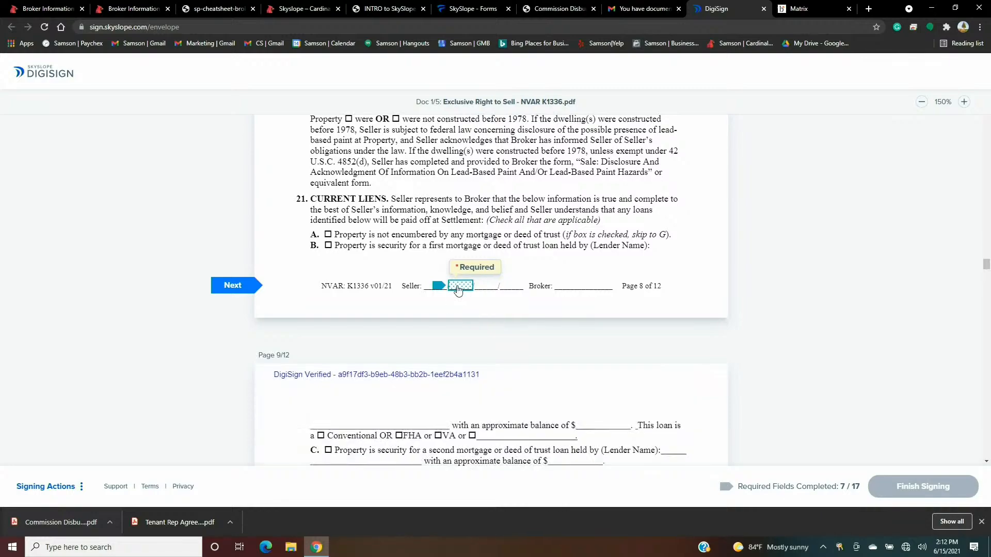
left_click(455, 286)
left_click(463, 288)
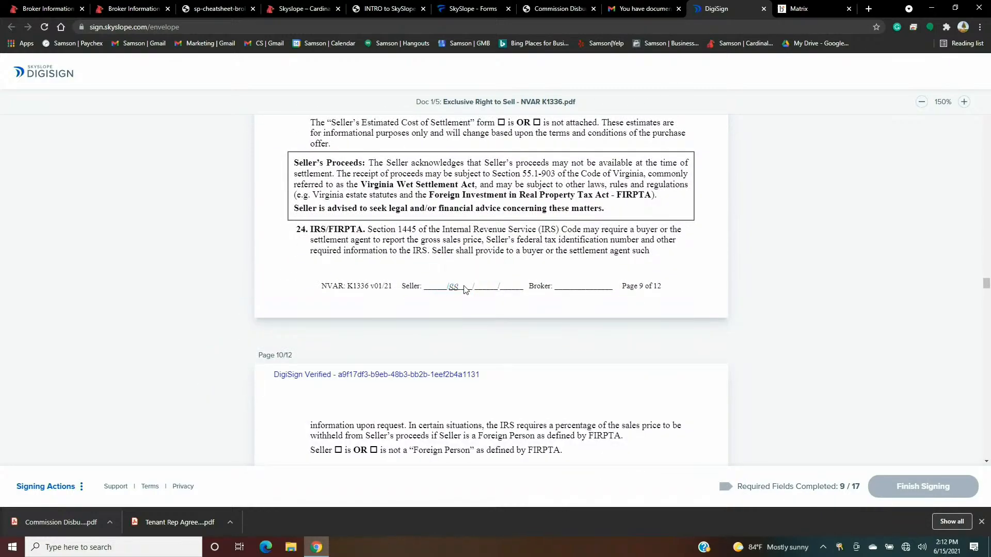
left_click(463, 288)
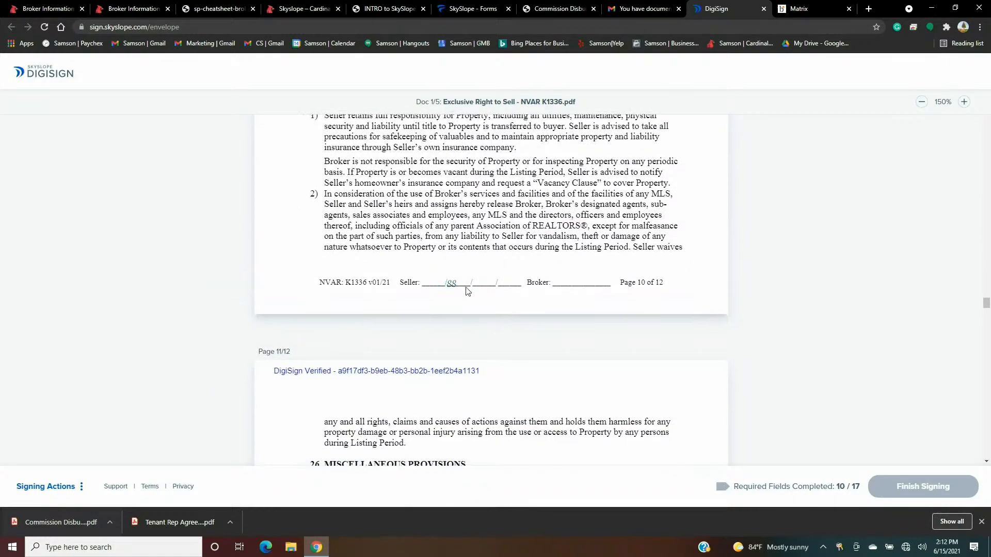
left_click(465, 288)
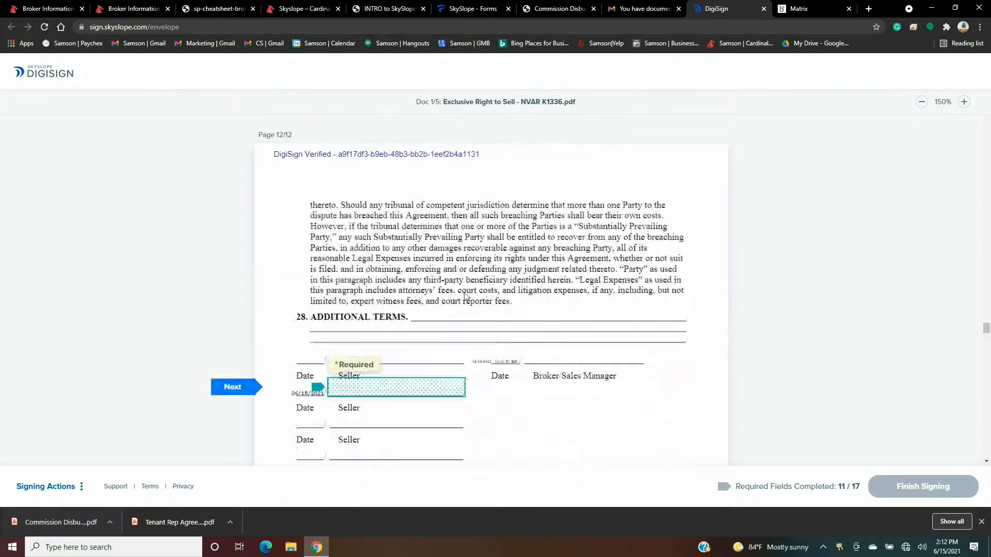
- Sign page 12 and the disclosure, fee, settlement, warranty and wire fraud acknowledgements, then finish and close
left_click(434, 292)
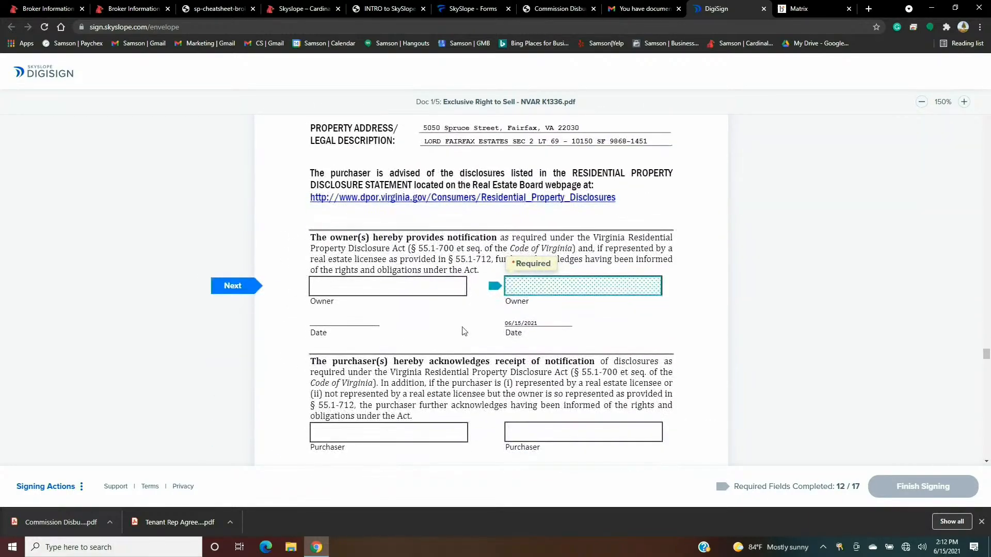
left_click(522, 282)
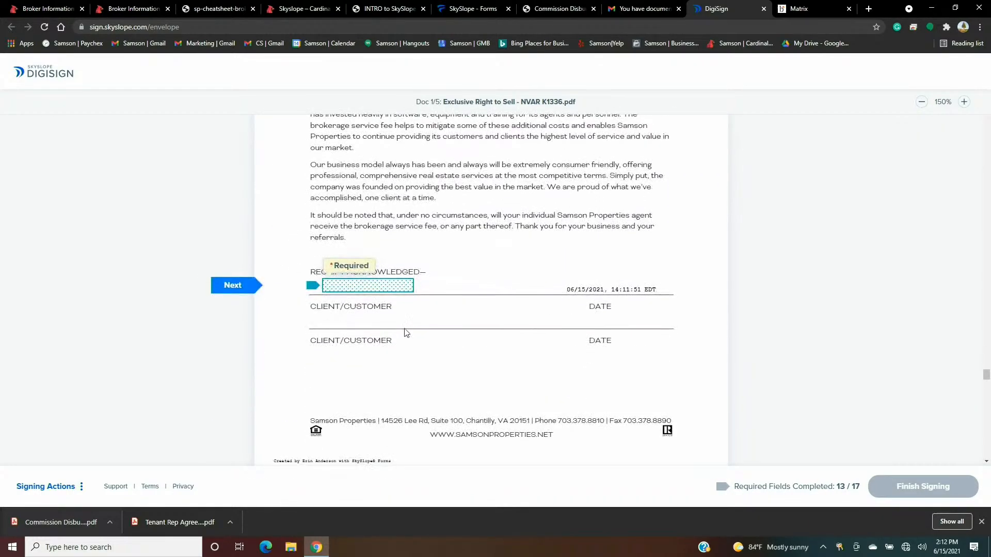
left_click(389, 288)
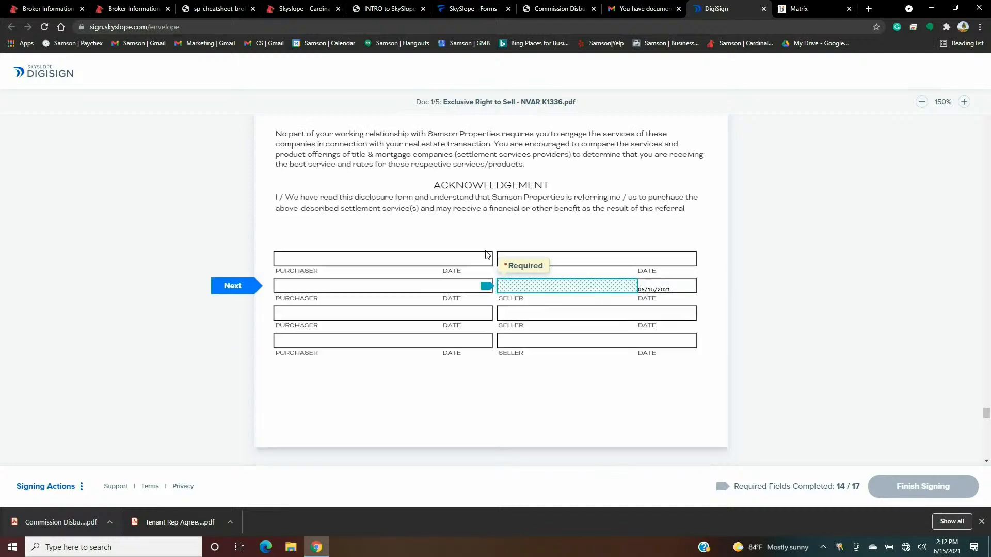
left_click(527, 290)
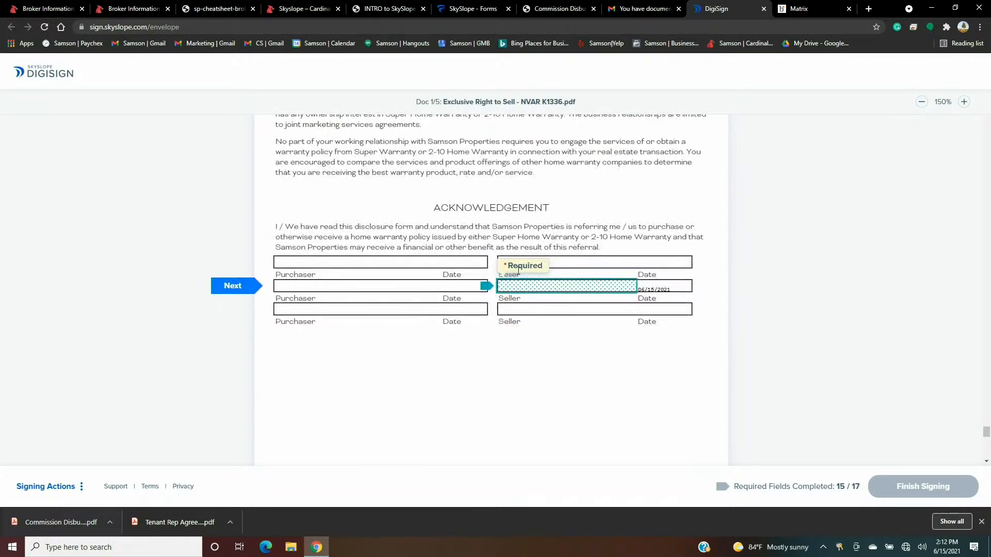
left_click(513, 290)
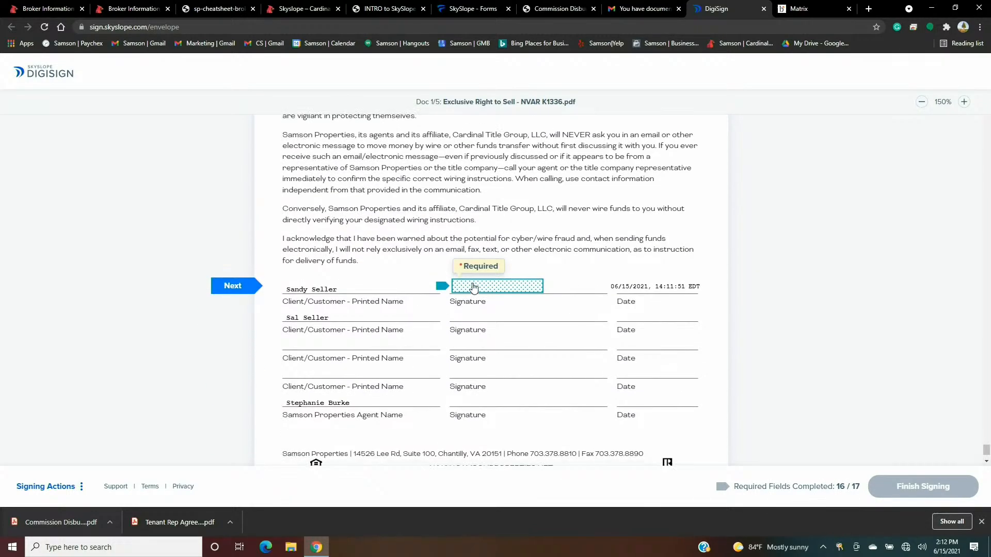
left_click(473, 287)
left_click(928, 489)
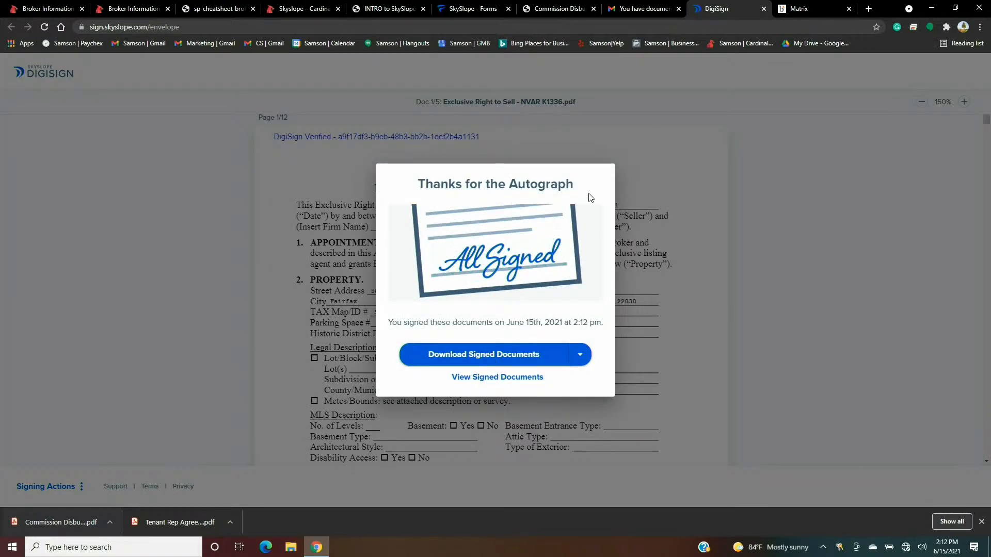
left_click(695, 151)
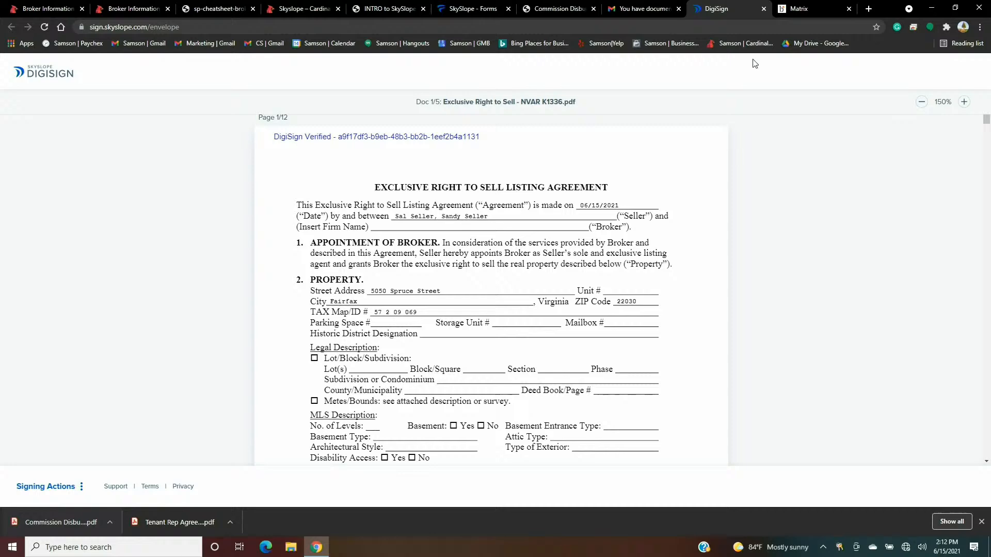
left_click(764, 8)
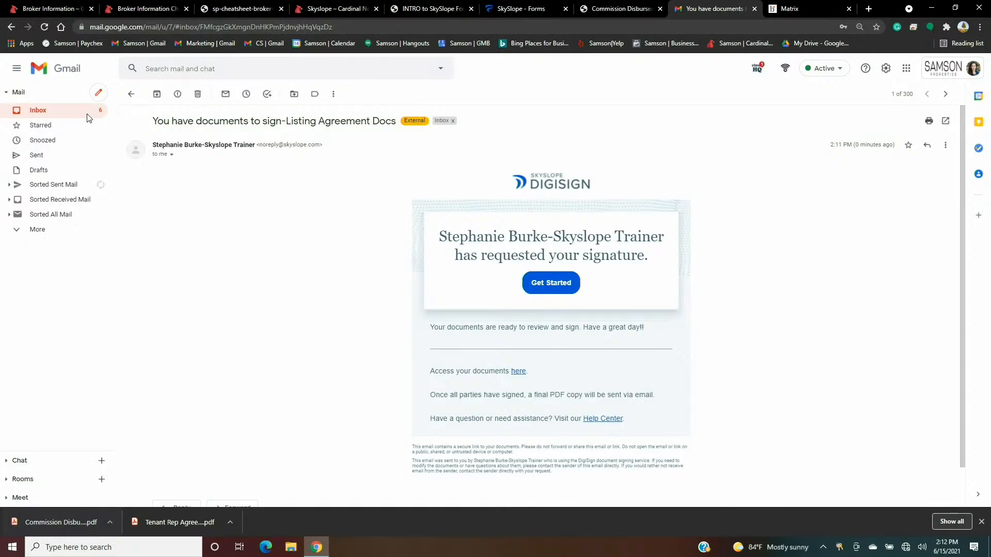
- Review the Listing Agreement Docs request email, then return to the SkySlope Forms envelope history
left_click(65, 114)
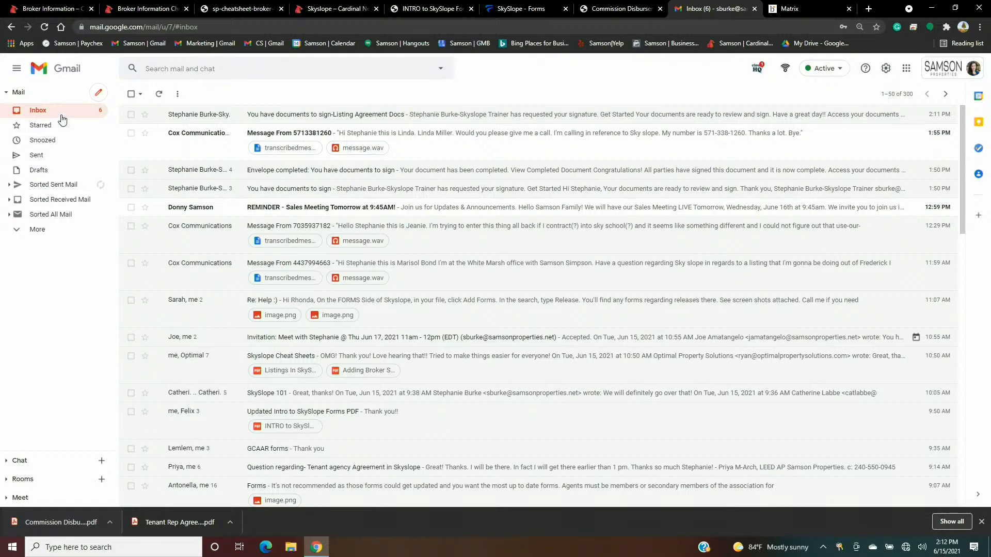
left_click(210, 116)
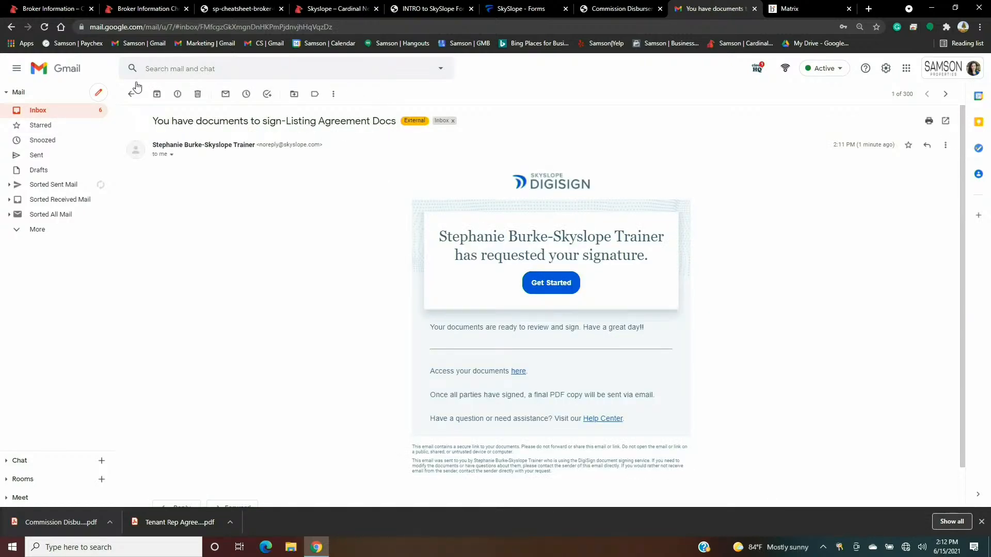
left_click(62, 112)
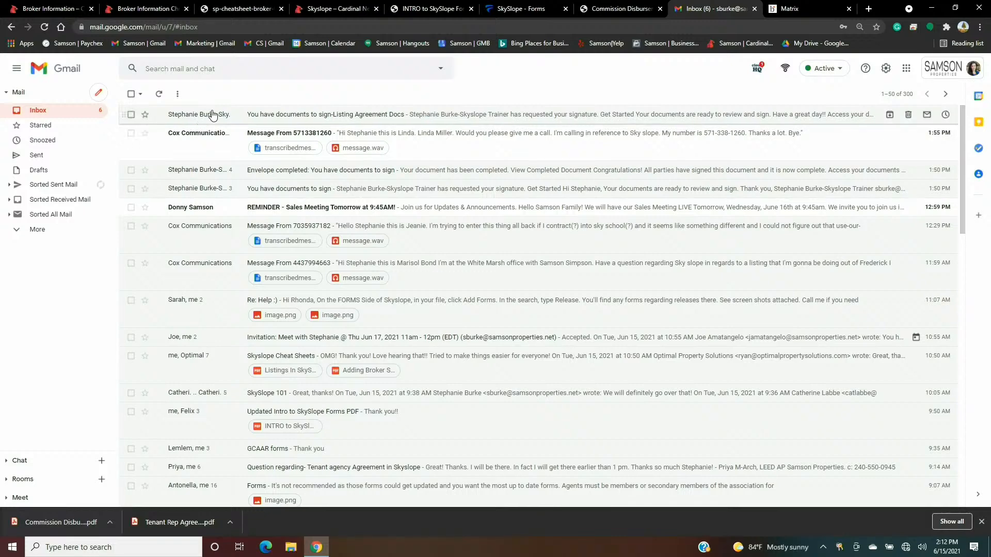
left_click(227, 119)
scroll(428, 244, "down", 1)
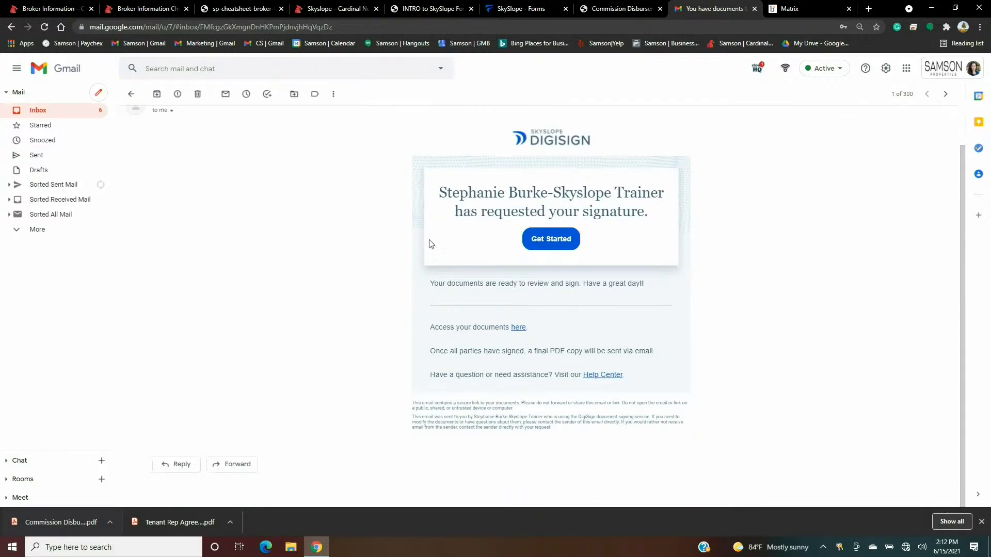
left_click(38, 110)
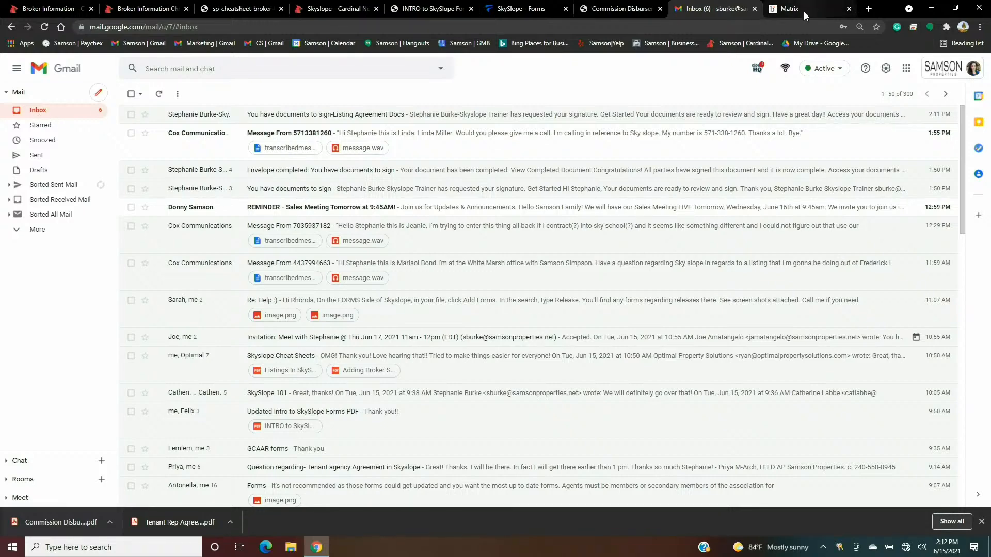
left_click(512, 9)
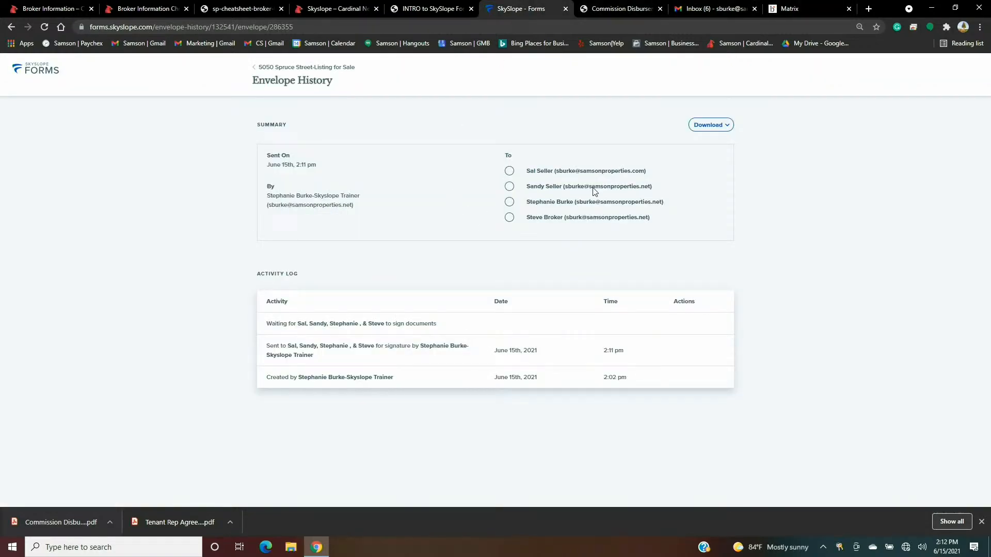
left_click(304, 67)
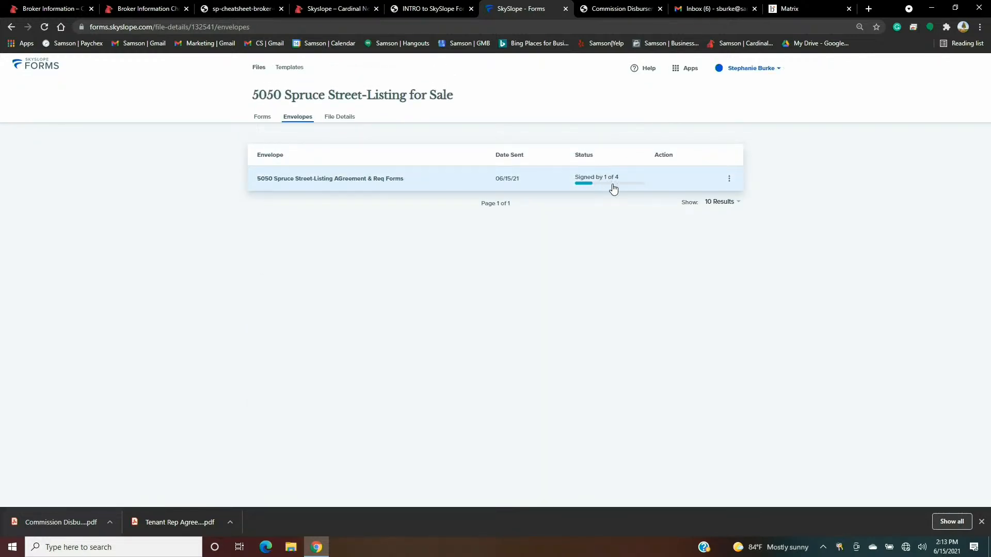
left_click(729, 180)
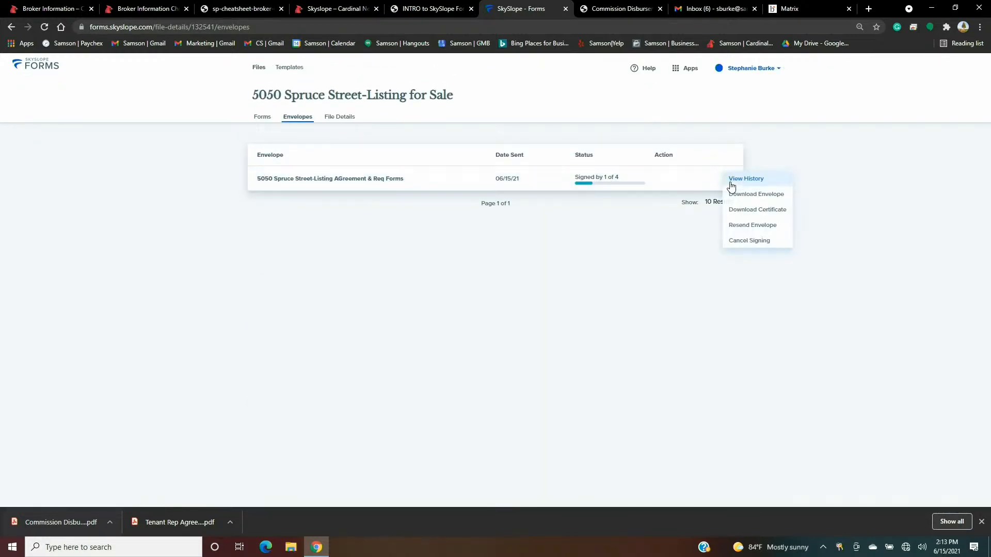
left_click(735, 180)
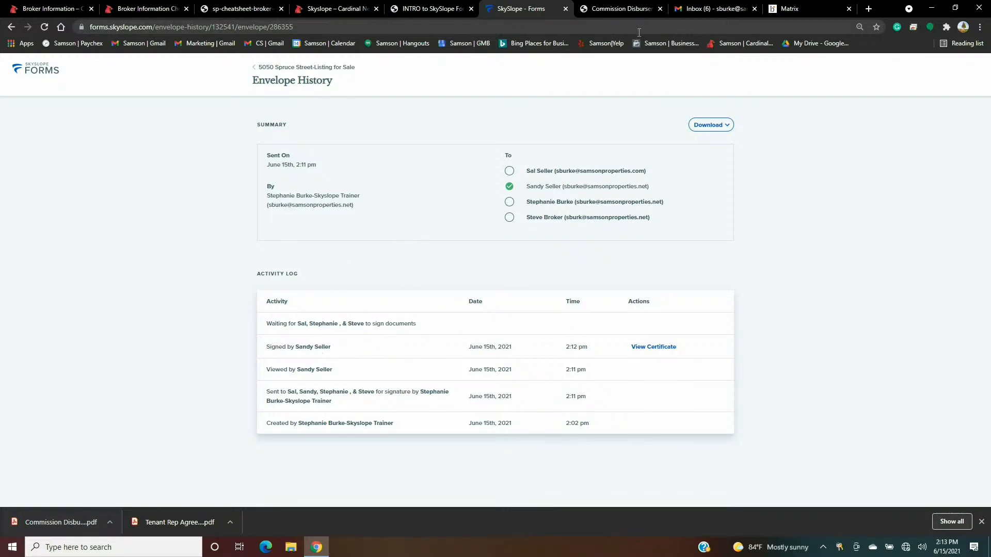
left_click(697, 12)
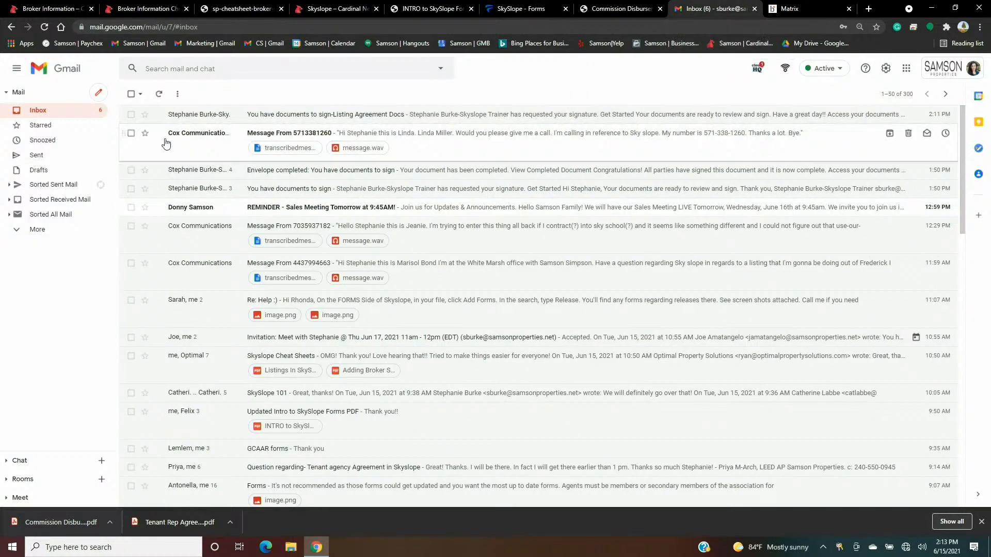
- Open and scroll through the latest Listing Agreement Docs request, then reopen it from the inbox
left_click(227, 120)
scroll(230, 209, "down", 1)
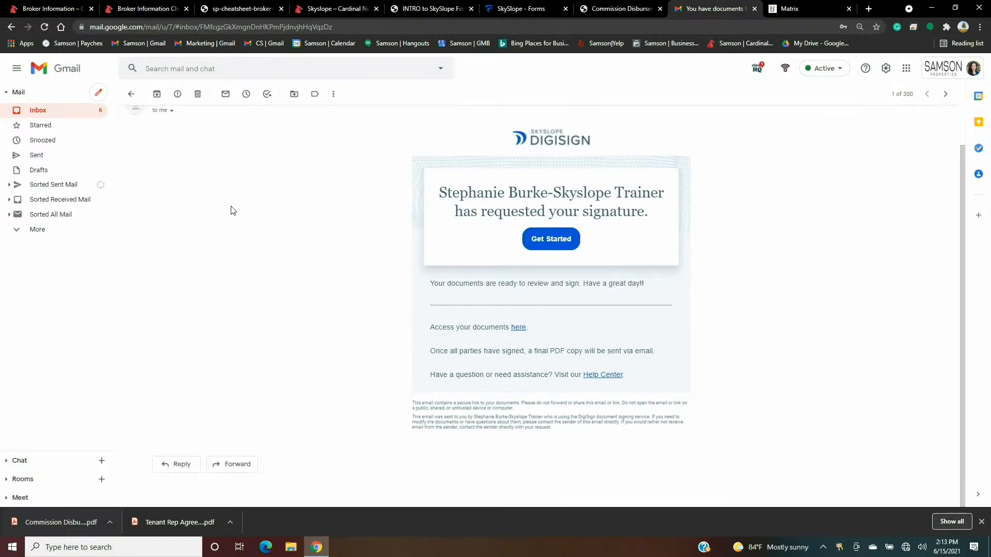
scroll(310, 204, "up", 1)
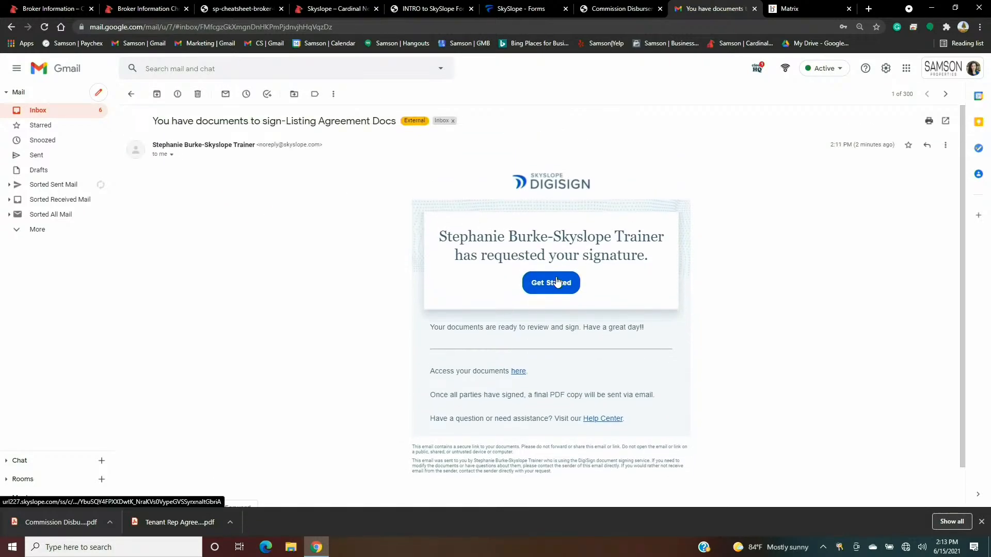
left_click(53, 111)
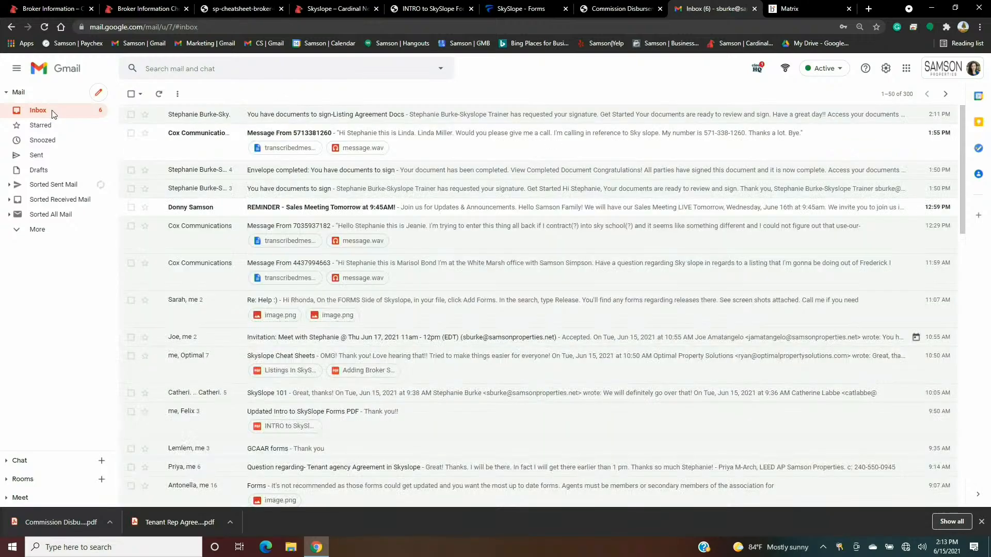
left_click(181, 114)
- Follow the Get Started link to see the already-signed notice, then return to the envelope history
left_click(557, 285)
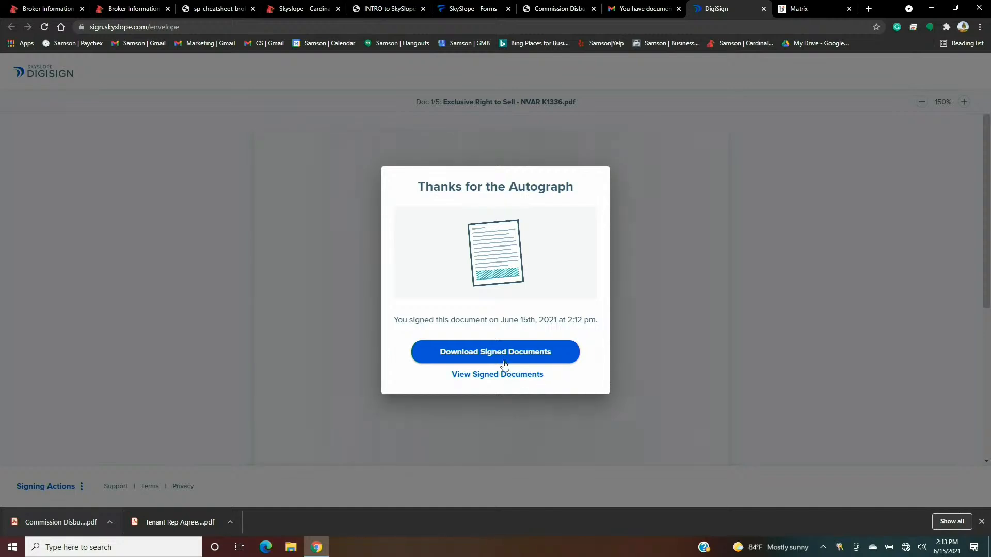
left_click(482, 8)
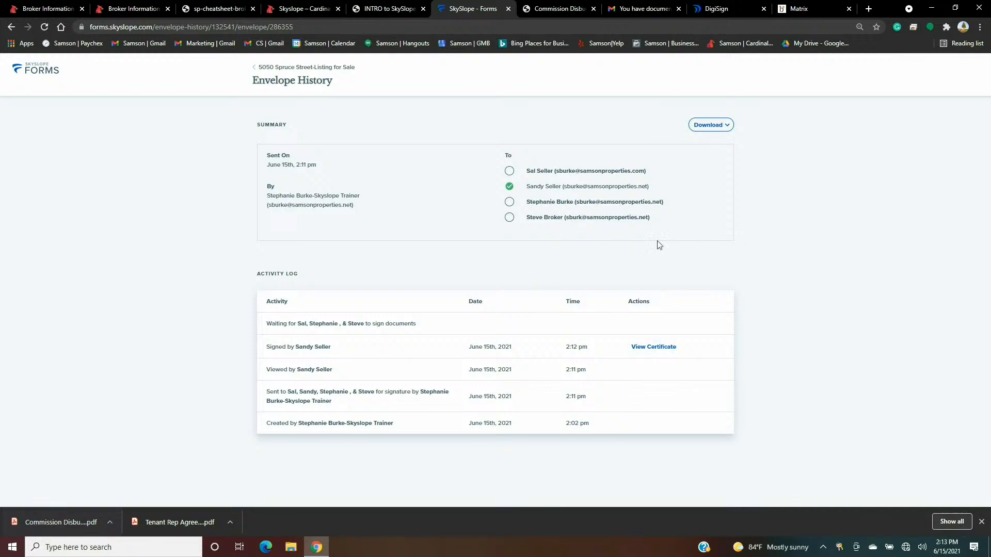
- Through Resend Envelope, add the missing 'e' to the broker recipient's email address and save it
left_click(306, 68)
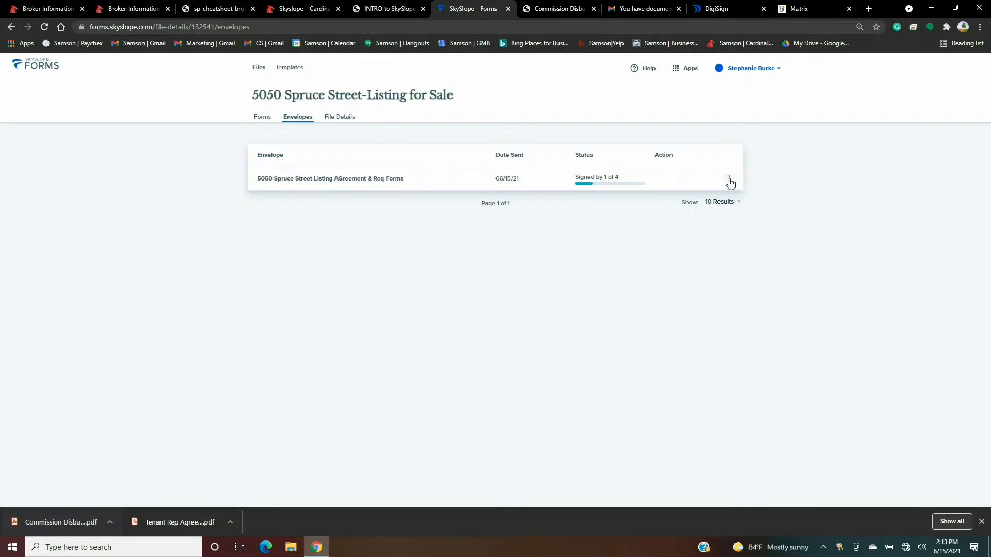
left_click(729, 182)
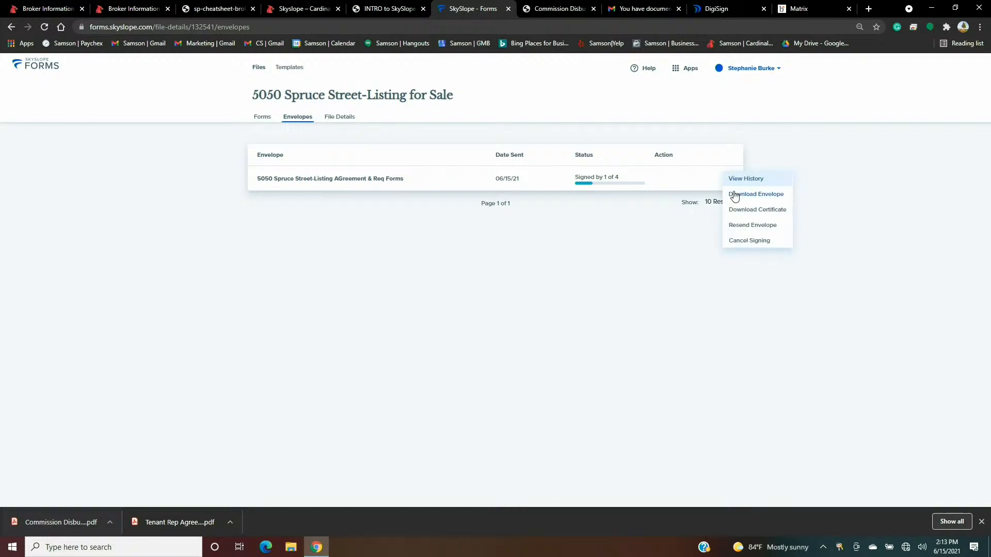
left_click(752, 226)
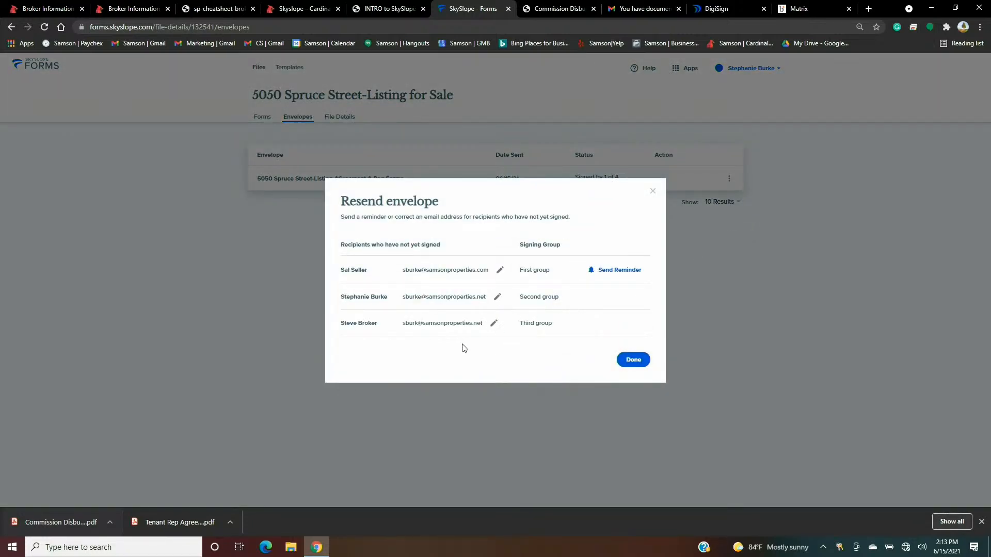
left_click(494, 325)
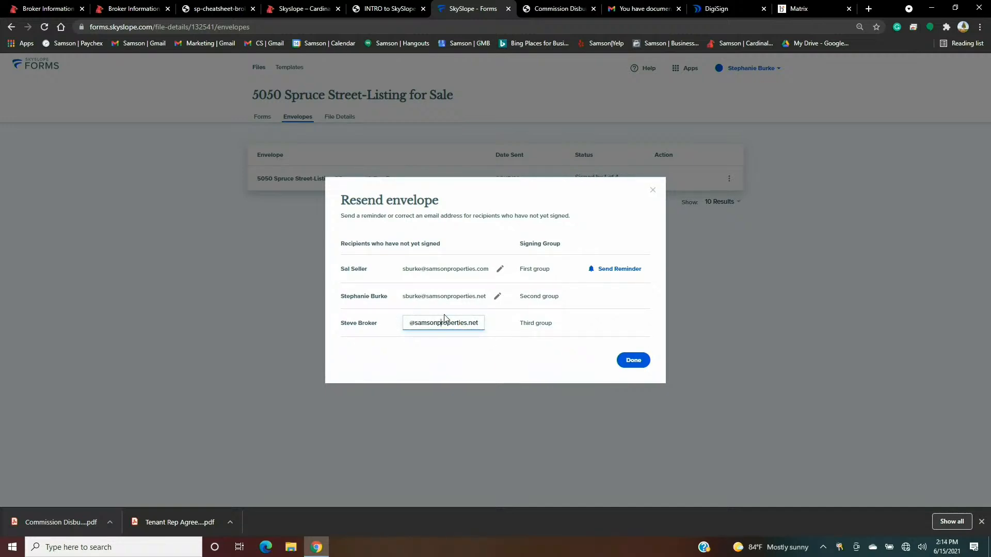
key("Left")
key("Left")
key("Left")
key("Left")
key("Left")
key("Left")
key("Left")
key("Left")
type("e")
left_click(635, 361)
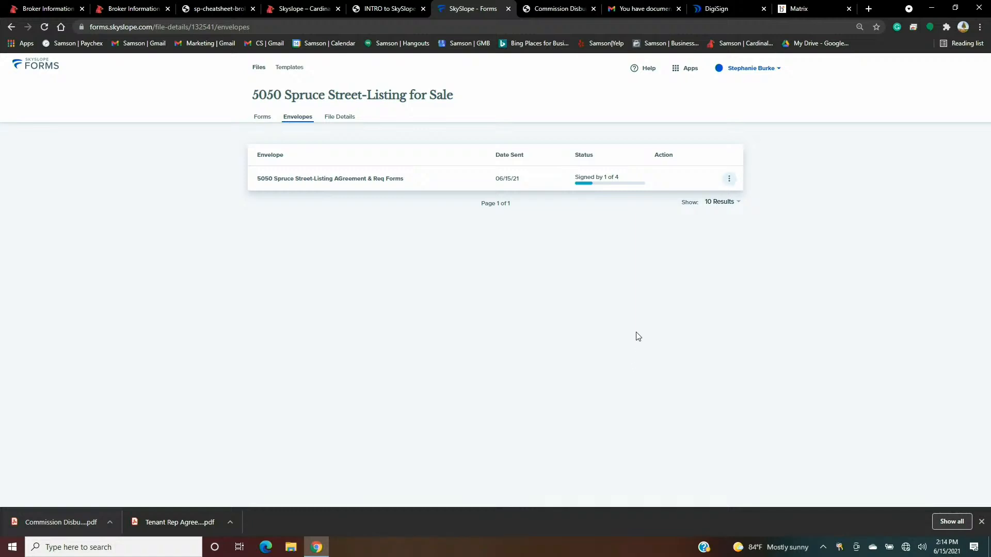
- Reopen the resend options to confirm the corrected broker address, then close them unchanged
left_click(729, 179)
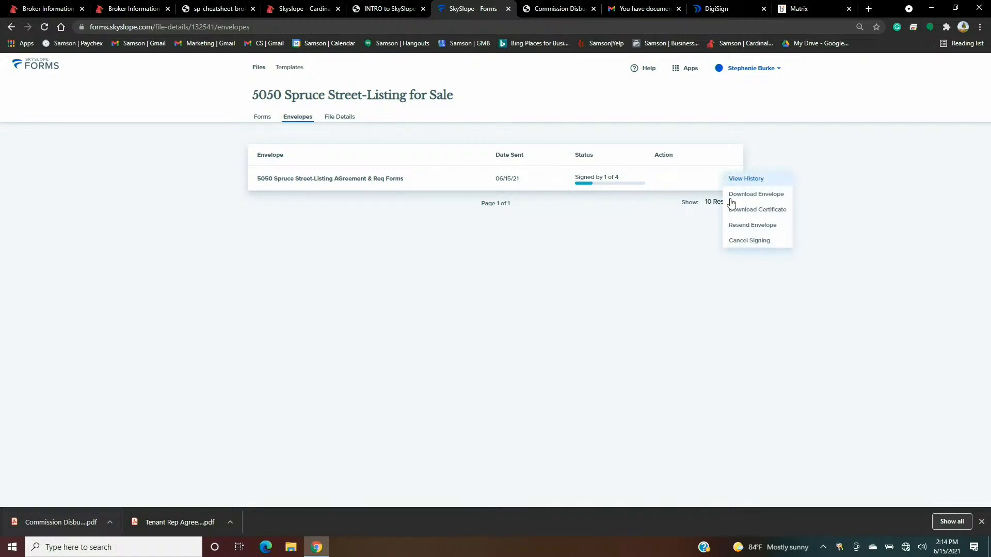
left_click(751, 225)
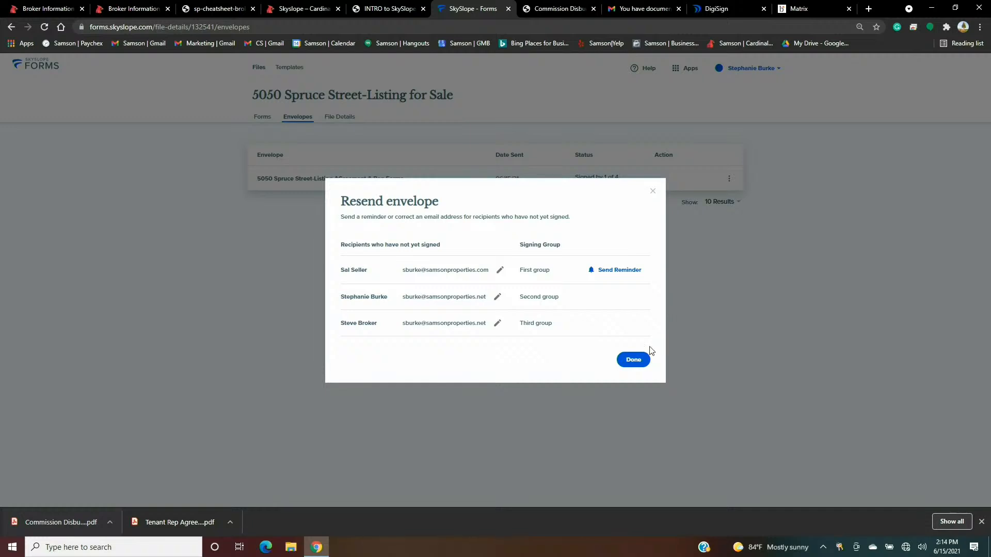
left_click(653, 191)
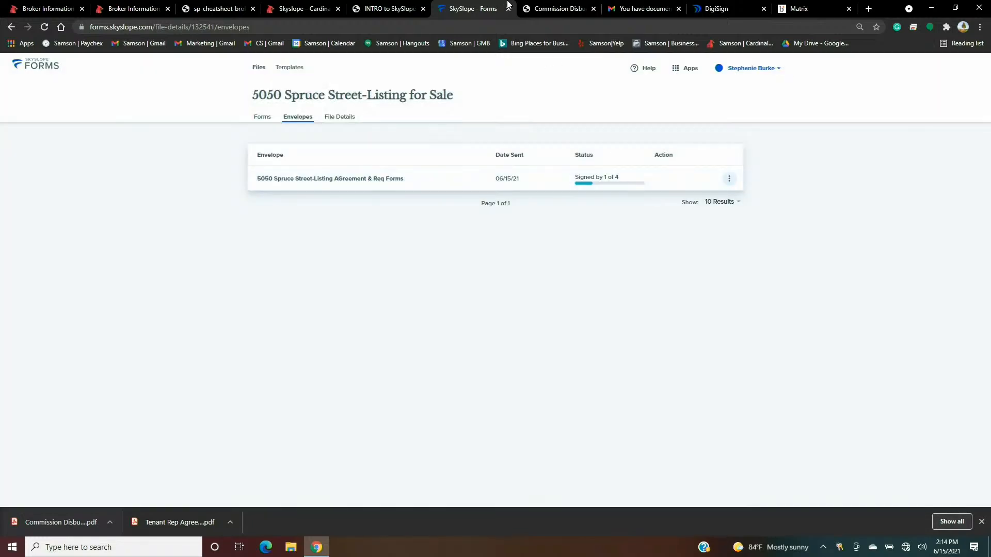
- Switch to the Gmail tab and return to the Inbox message list
left_click(645, 9)
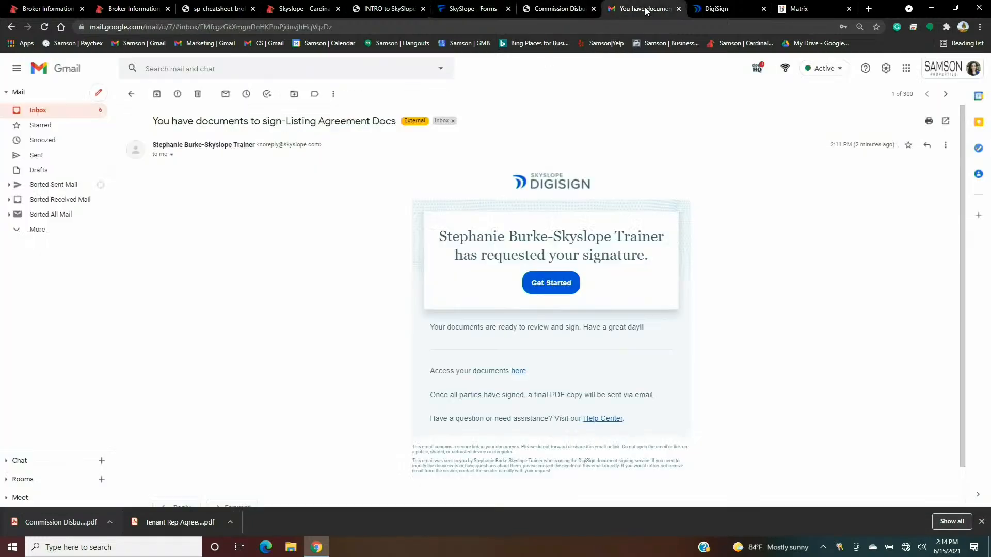
left_click(66, 112)
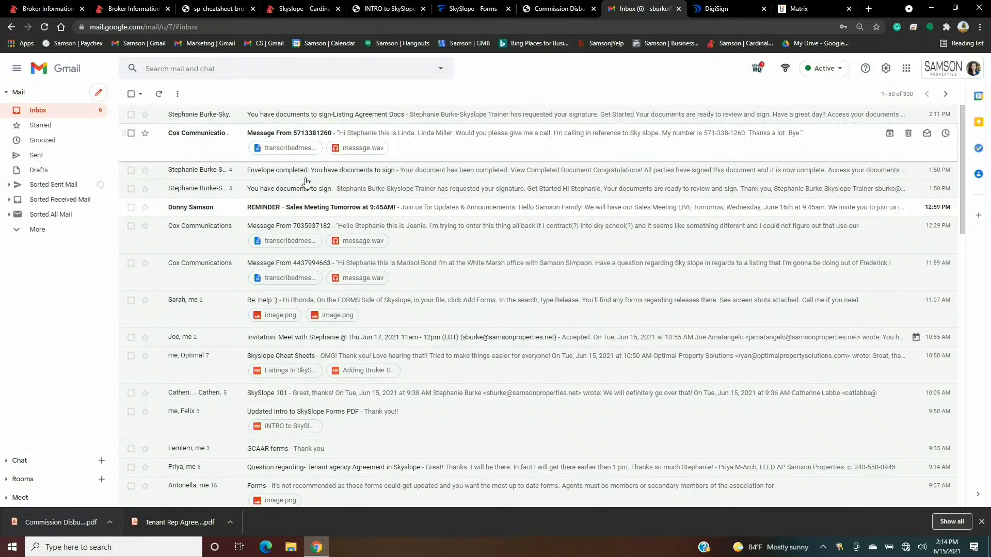